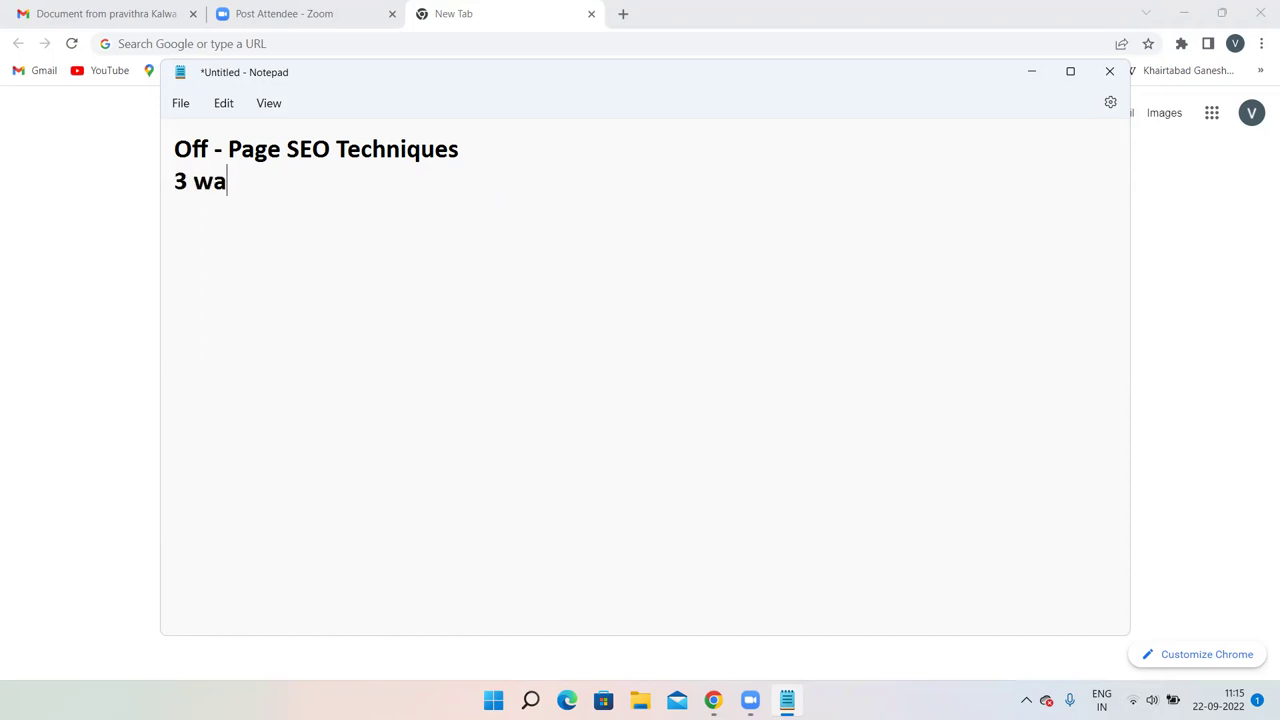
# Add the note lines 'free' and 'reciprocal money' under the 3 ways line.
pyautogui.press('Return')
pyautogui.press('XF86AudioLowerVolume')
pyautogui.press('XF86AudioLowerVolume')
pyautogui.press('XF86AudioLowerVolume')
pyautogui.press('XF86AudioLowerVolume')
pyautogui.press('XF86AudioLowerVolume')
pyautogui.press('XF86AudioLowerVolume')
pyautogui.press('XF86AudioLowerVolume')
pyautogui.press('XF86AudioLowerVolume')
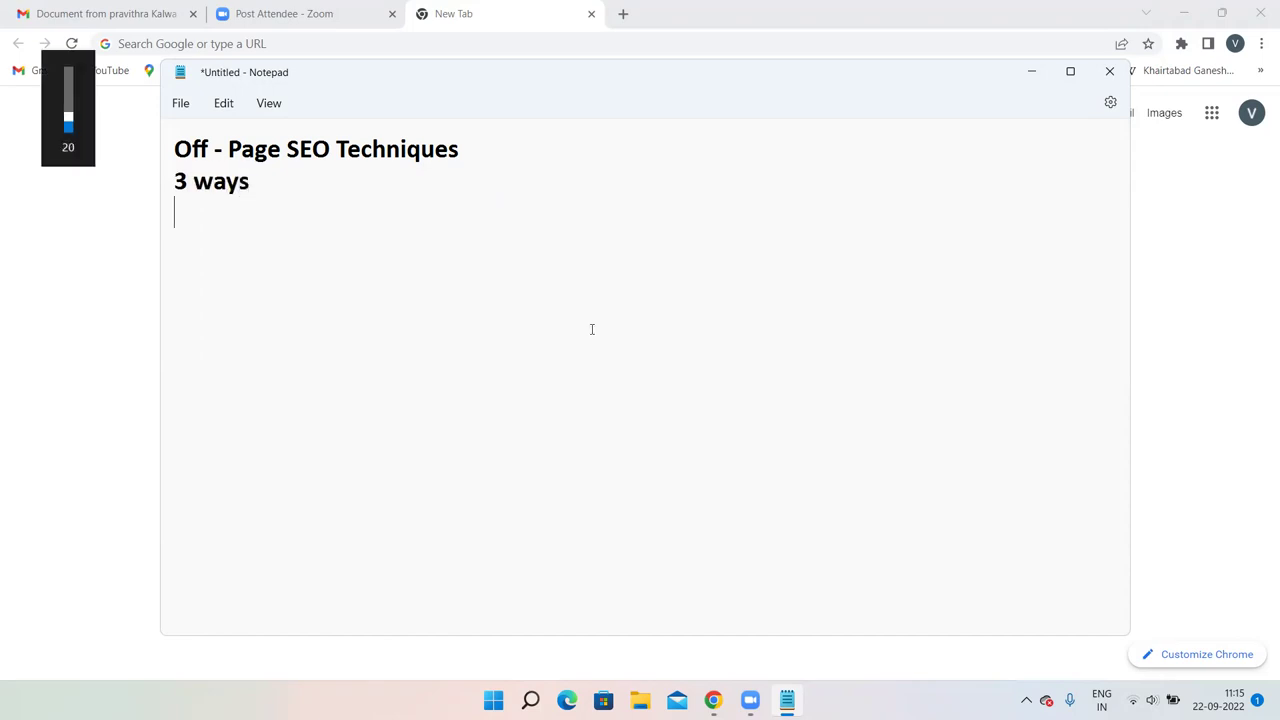
pyautogui.write('free')
pyautogui.press('Return')
pyautogui.write('recipr')
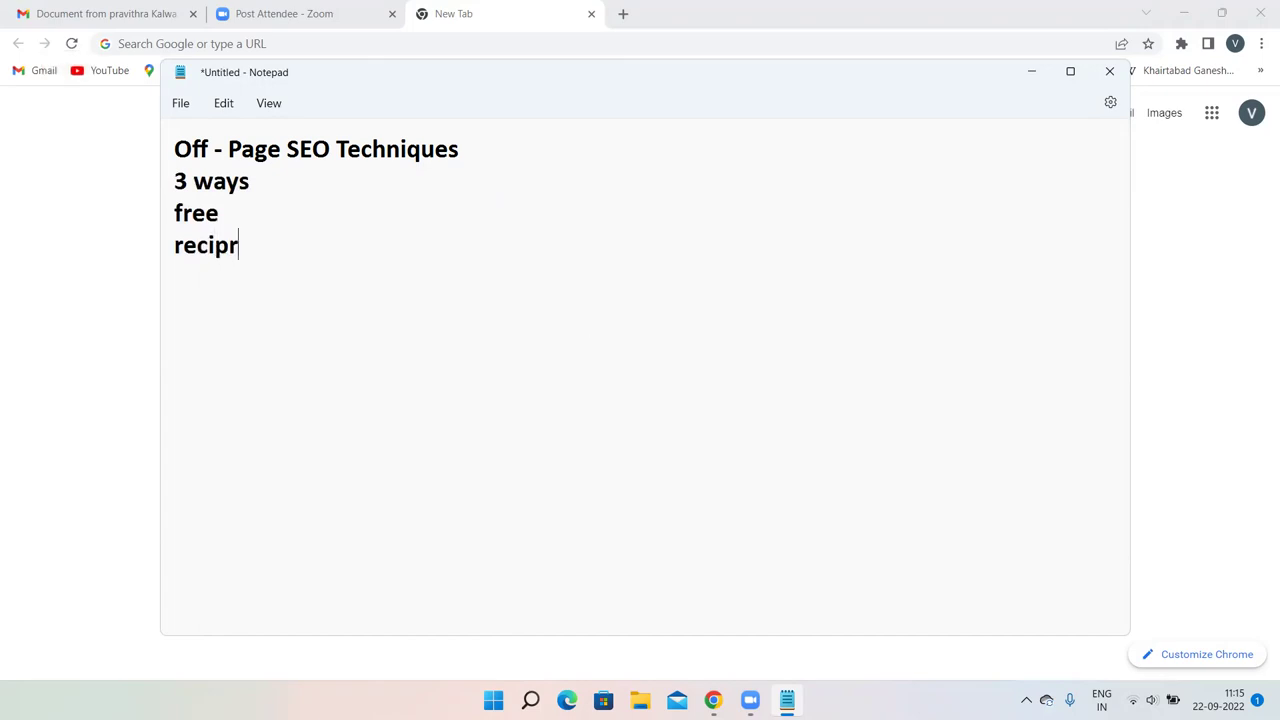
pyautogui.write('ocal money')
pyautogui.press('Return')
pyautogui.press('Return')
pyautogui.press('Return')
# Add the lines 'internal', 'outbond' and 'backlink' below, fixing typos in 'internal'.
pyautogui.write('inter')
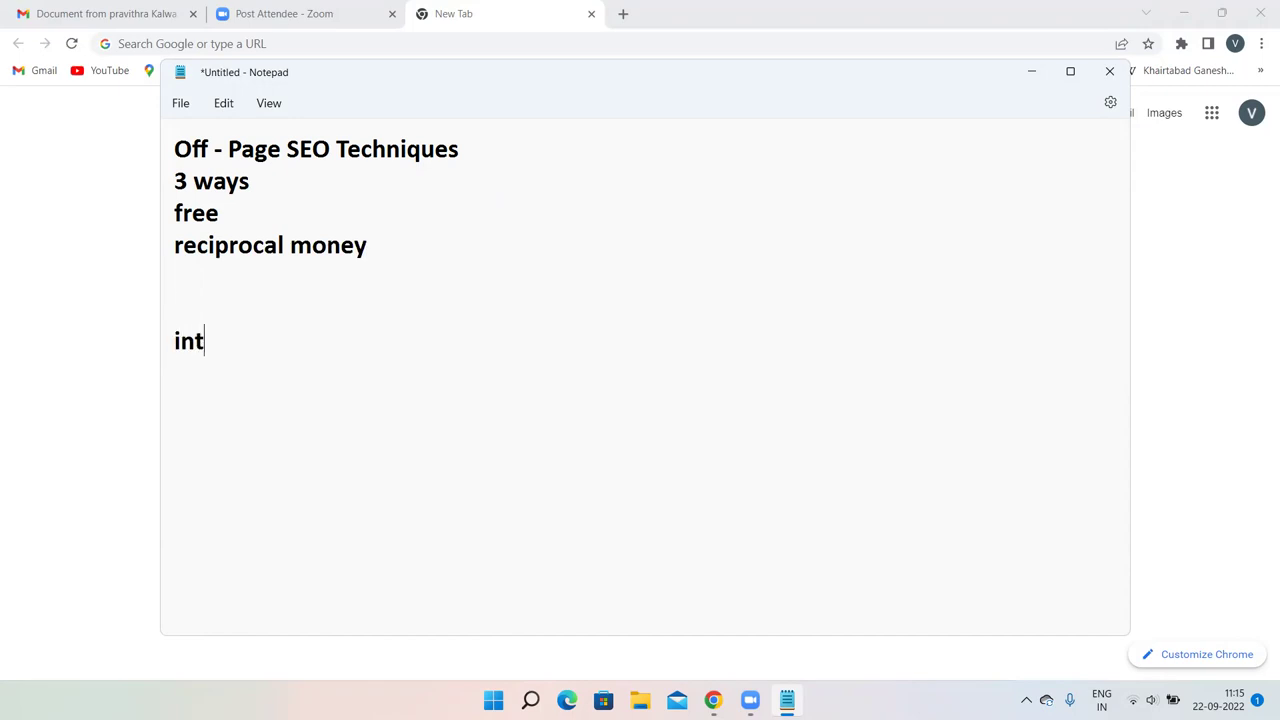
pyautogui.press('BackSpace')
pyautogui.write('ernak')
pyautogui.press('BackSpace')
pyautogui.write('l')
pyautogui.press('Return')
pyautogui.write('outbond')
pyautogui.press('Return')
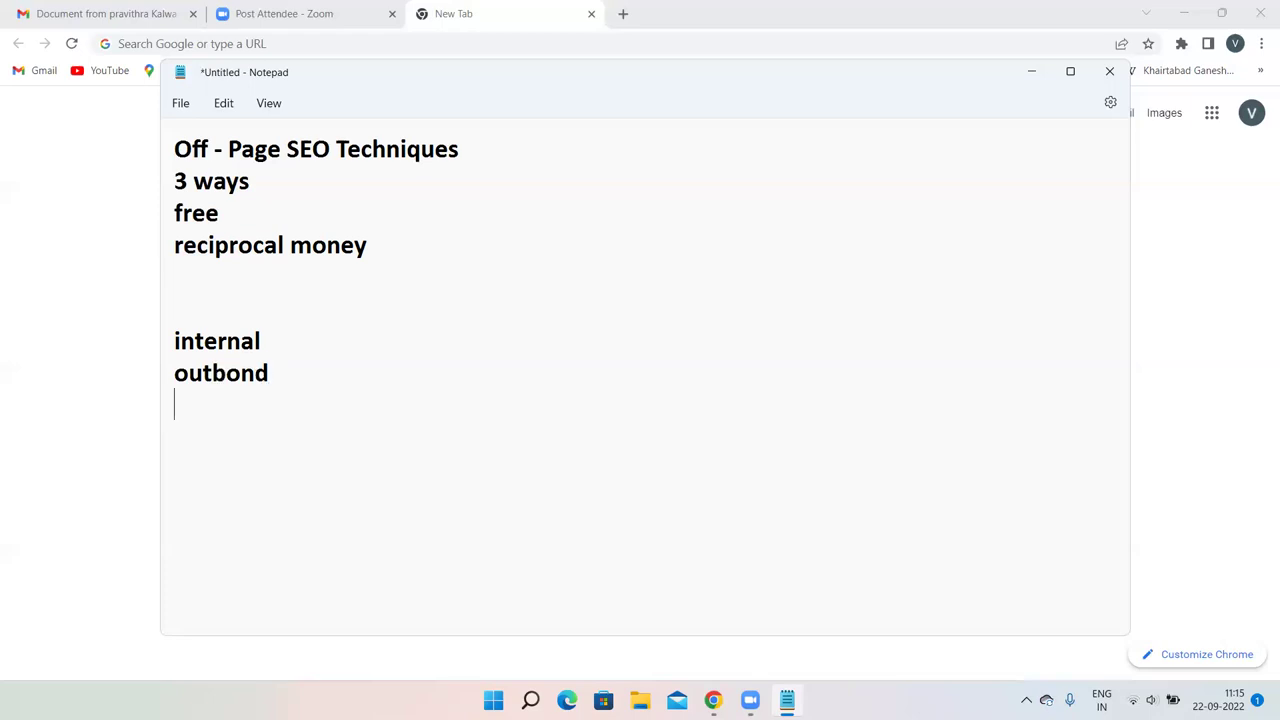
pyautogui.write('backlink')
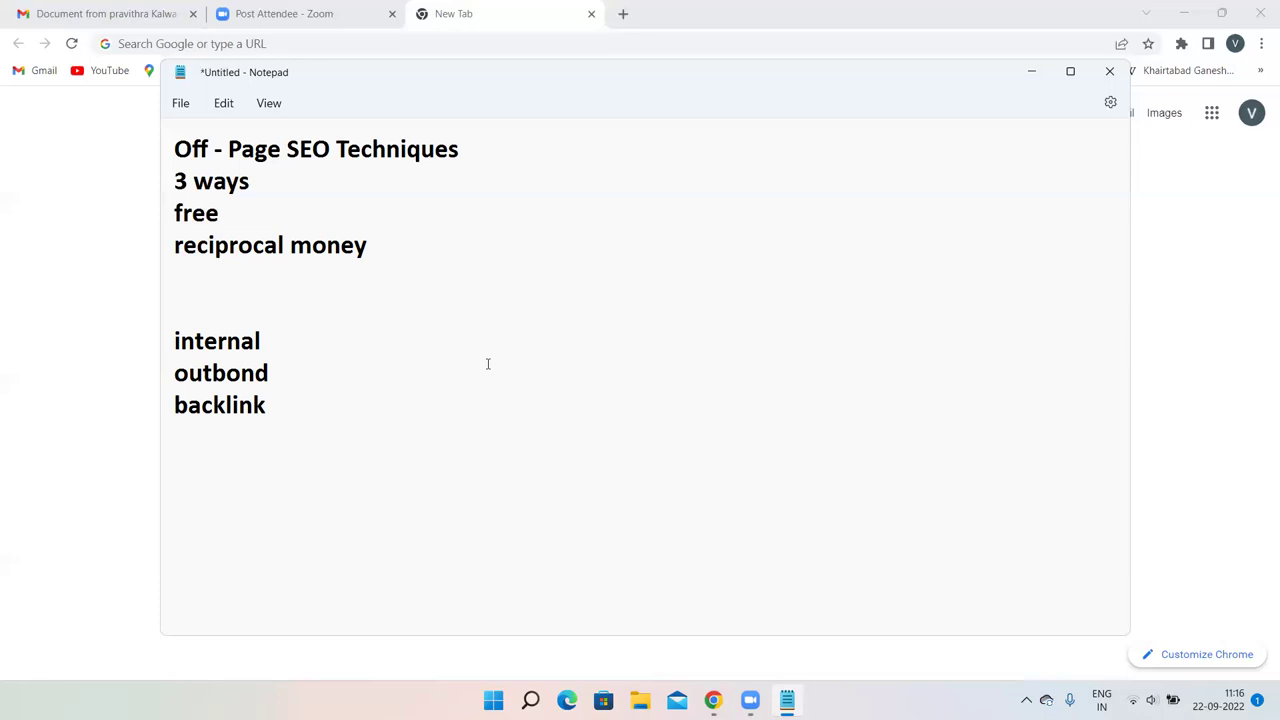
# Add the heading '2. Blog Commenting' on a new line below 'backlink'.
pyautogui.click(174, 466)
pyautogui.click(310, 442)
pyautogui.press('Return')
pyautogui.press('Return')
pyautogui.write('2. Blog Commenting')
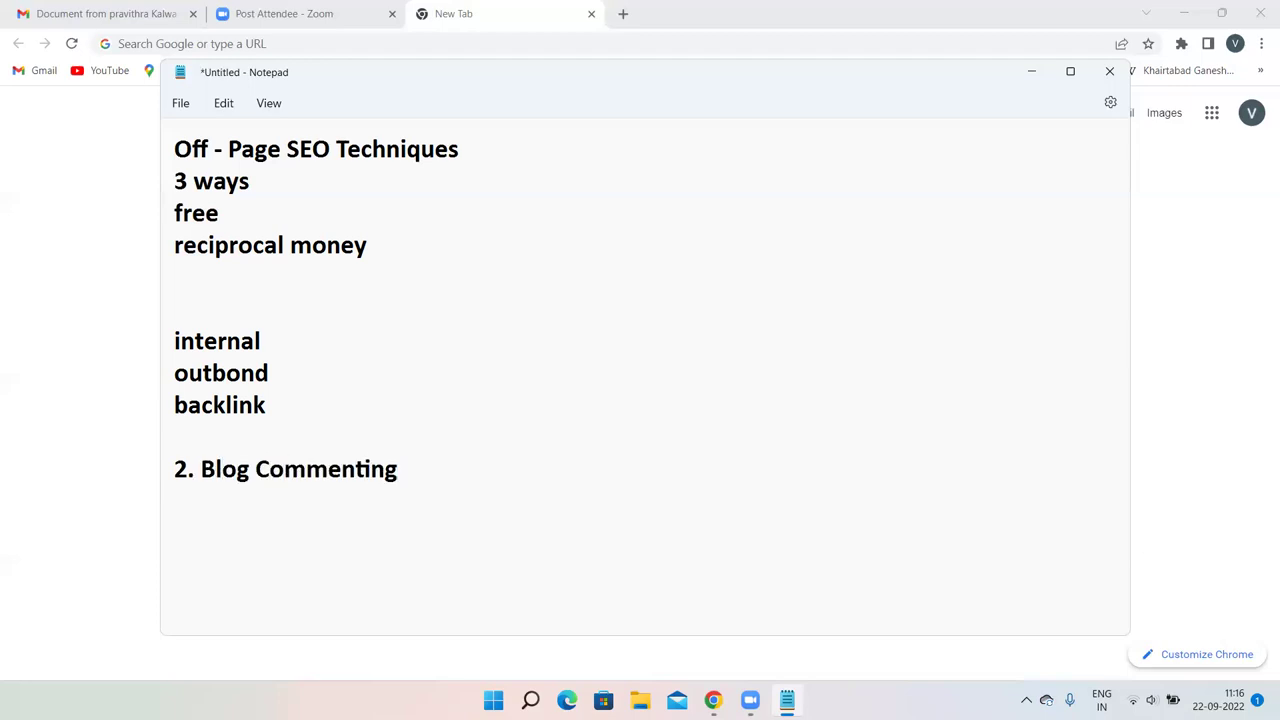
# Load the jigisha.kurnooltaxi.com site in Chrome.
pyautogui.click(252, 43)
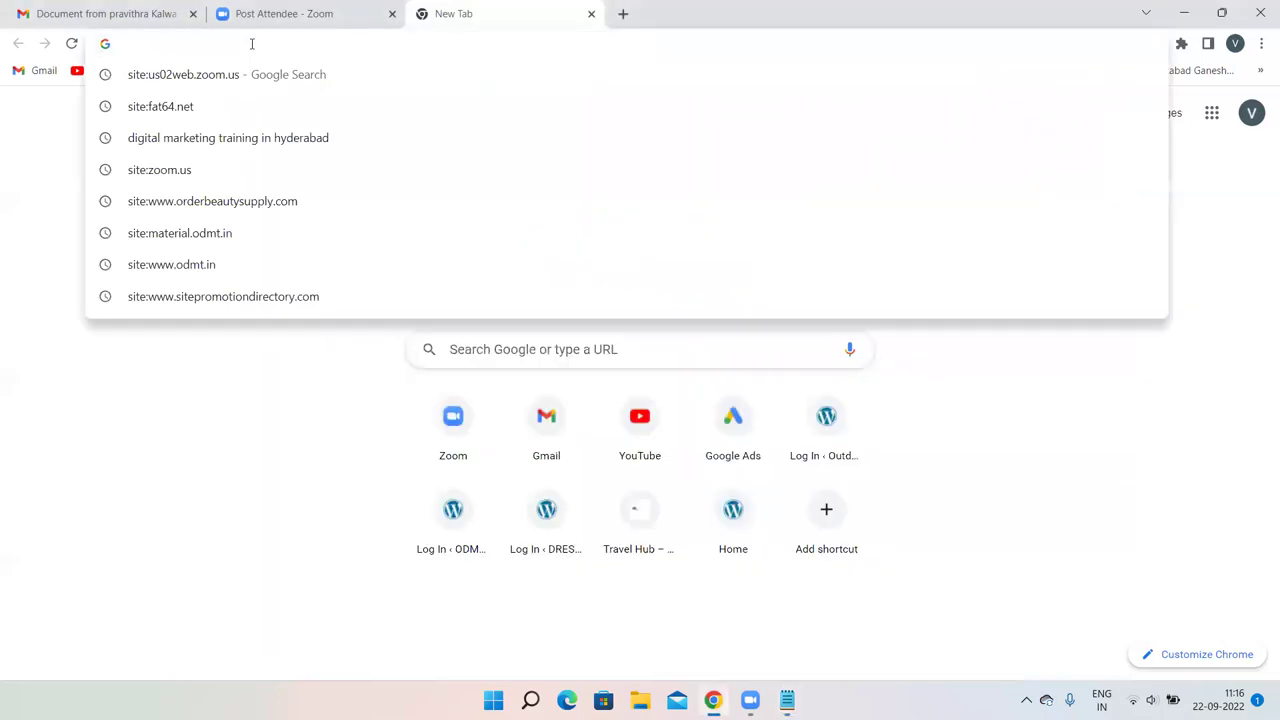
pyautogui.write('jigisha.kurnooltaxi.com')
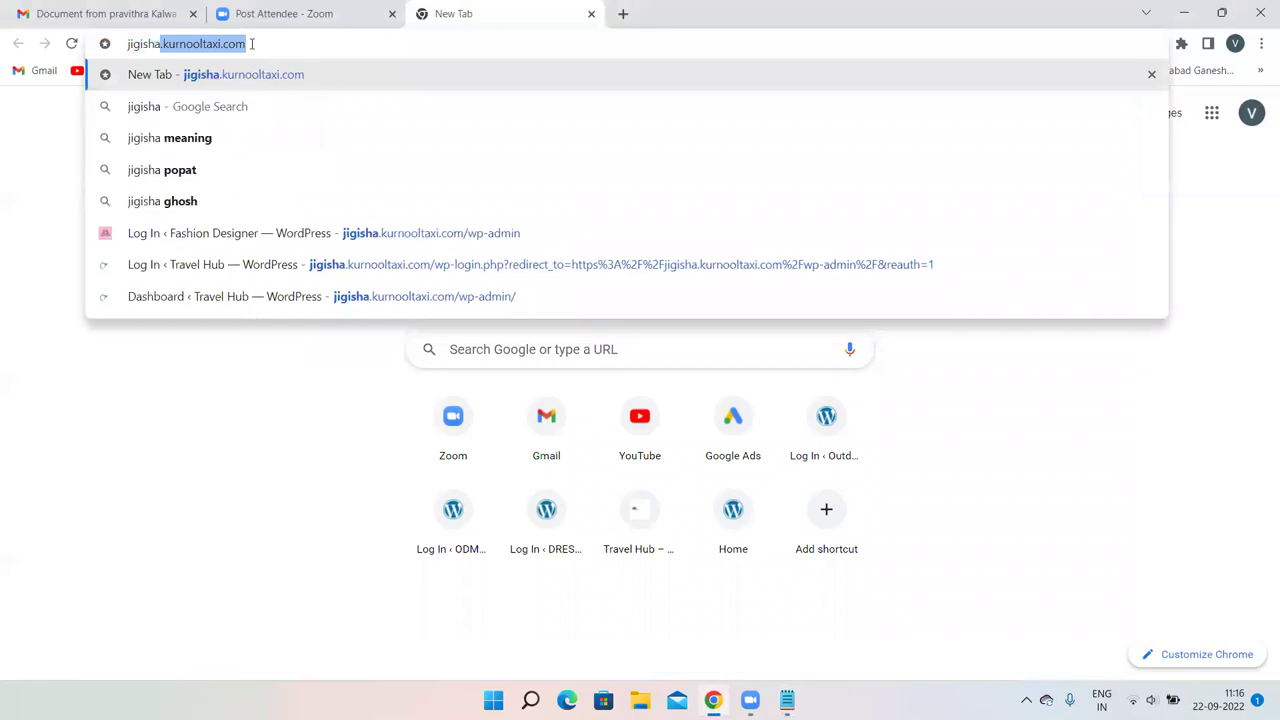
pyautogui.press('Return')
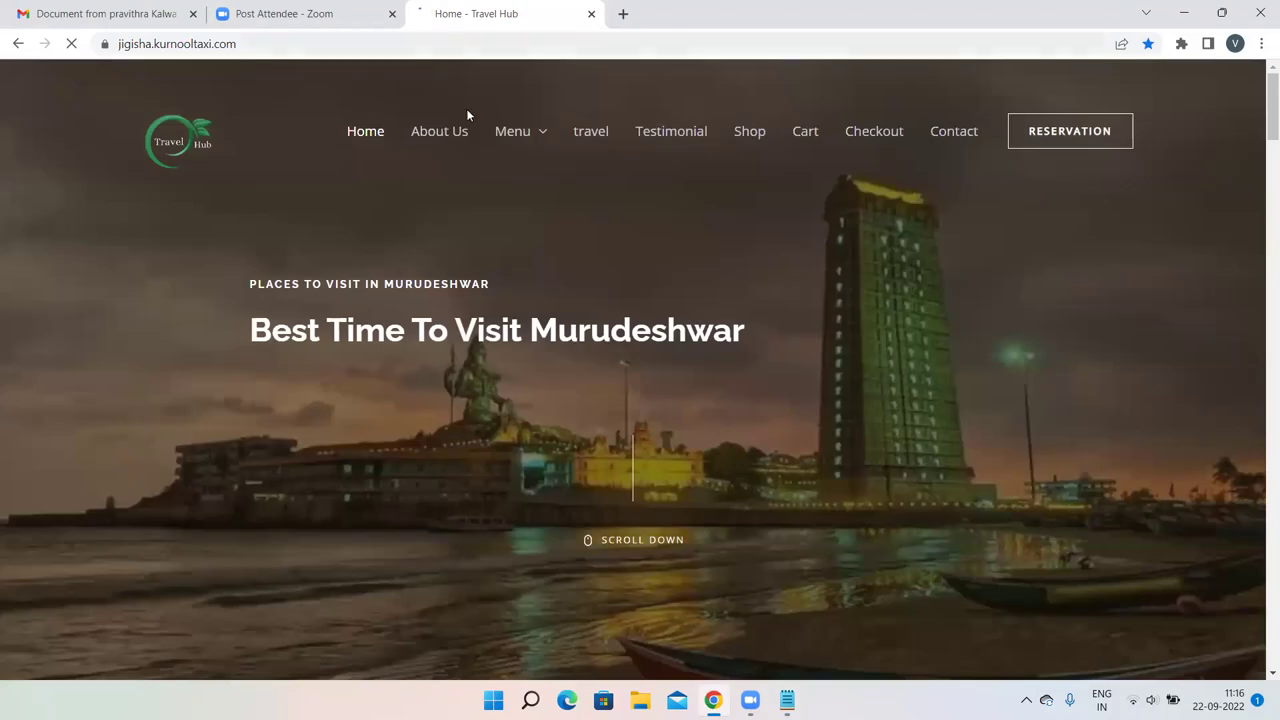
# Open the Uttara Karnataka article from the travel category and scroll down to its comment form.
pyautogui.click(595, 133)
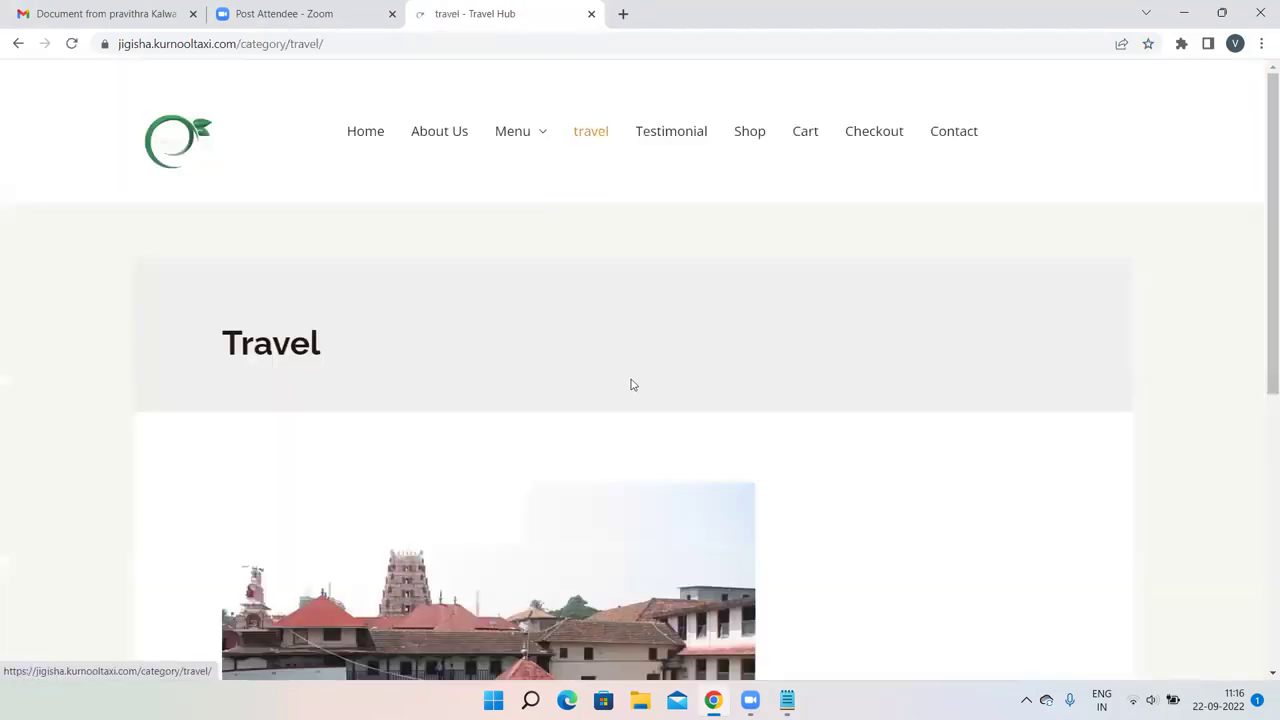
pyautogui.scroll(-3, 631, 385)
pyautogui.scroll(-2, 631, 385)
pyautogui.click(258, 548)
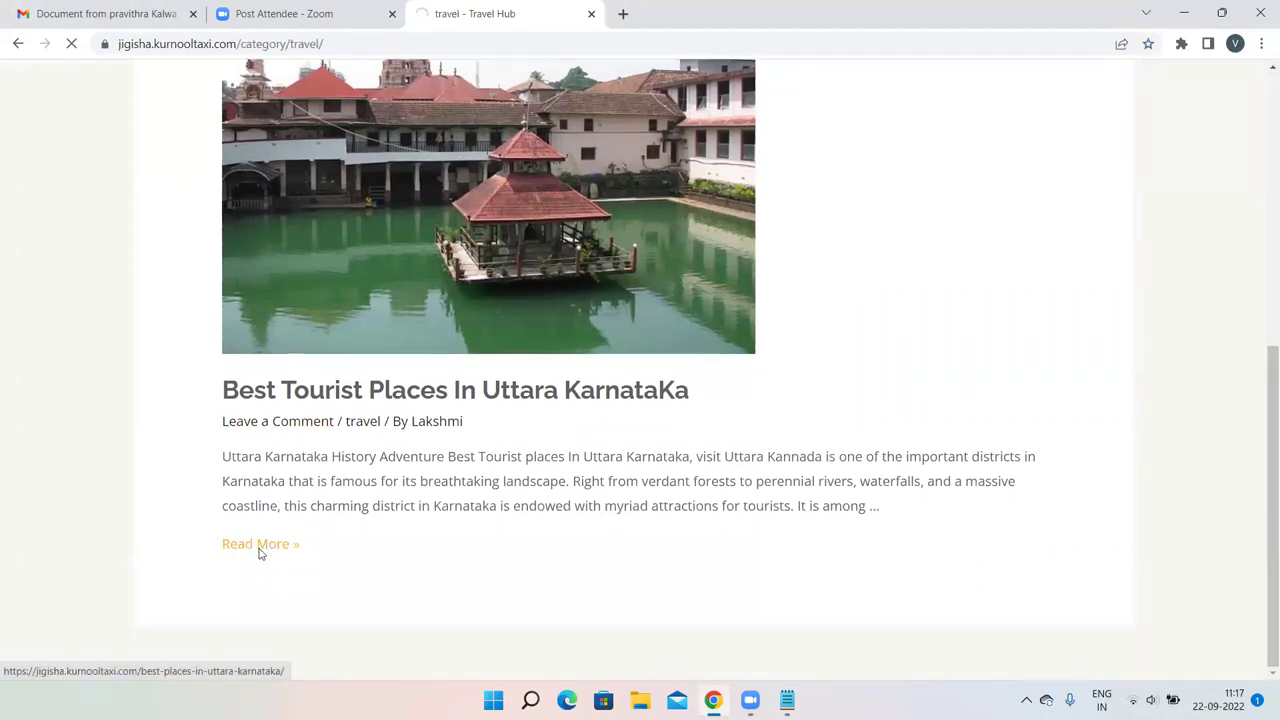
pyautogui.scroll(-15, 820, 446)
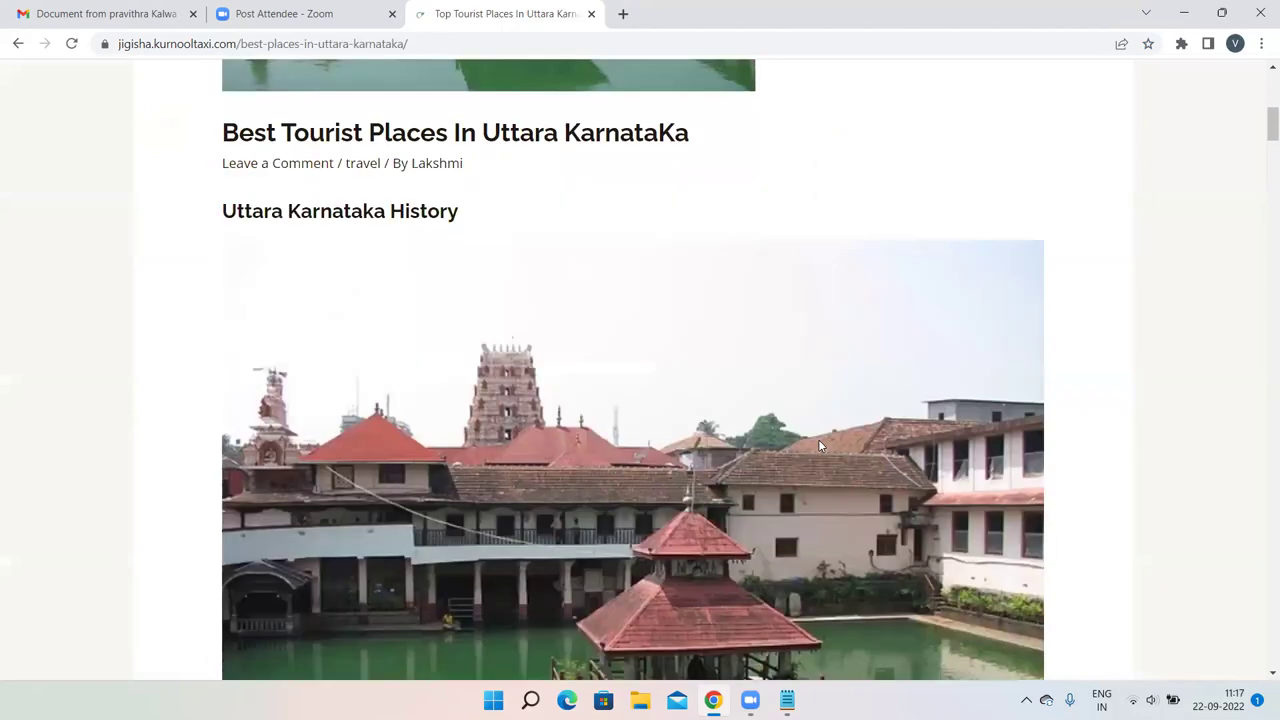
pyautogui.scroll(-20, 820, 440)
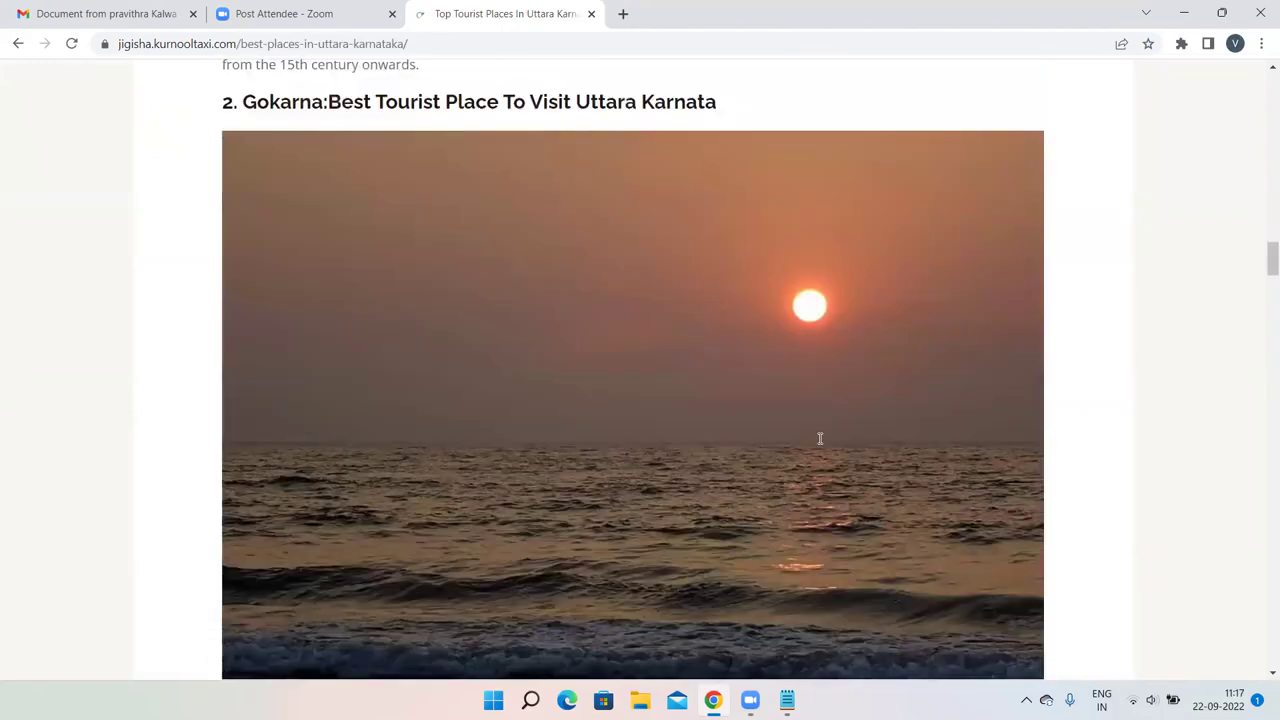
pyautogui.scroll(-20, 820, 444)
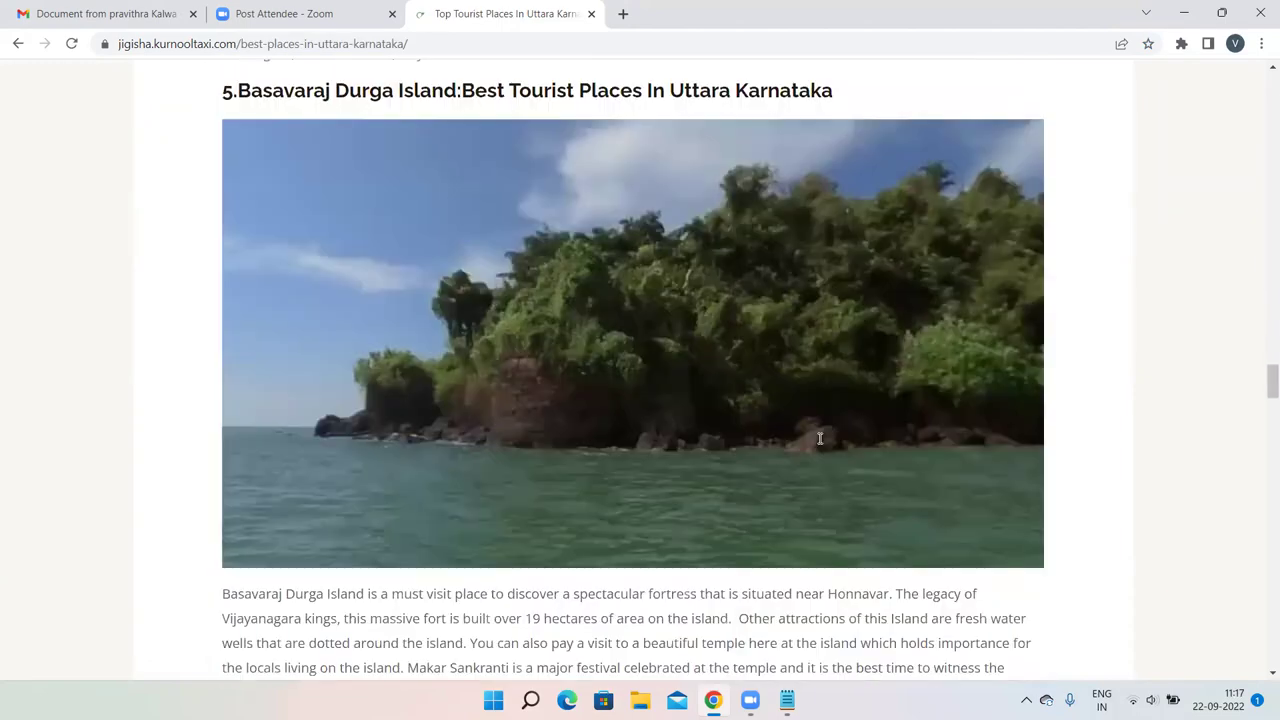
pyautogui.scroll(-20, 820, 438)
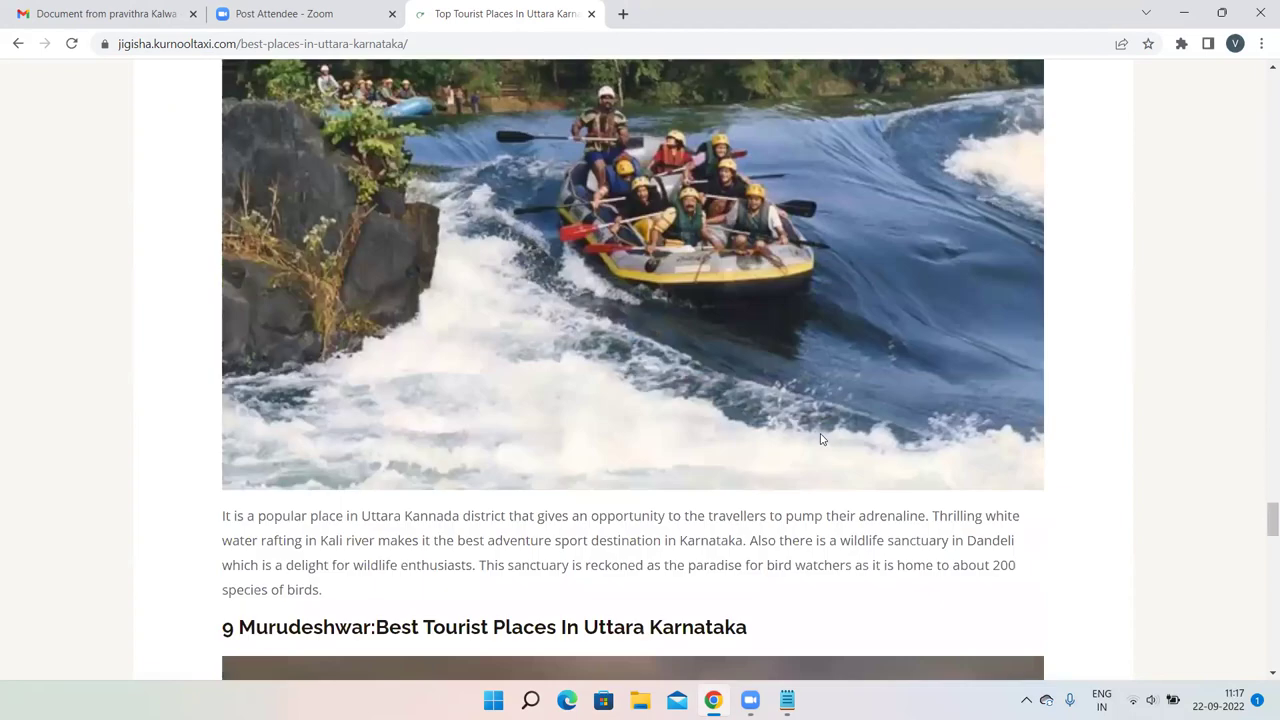
pyautogui.scroll(-15, 820, 437)
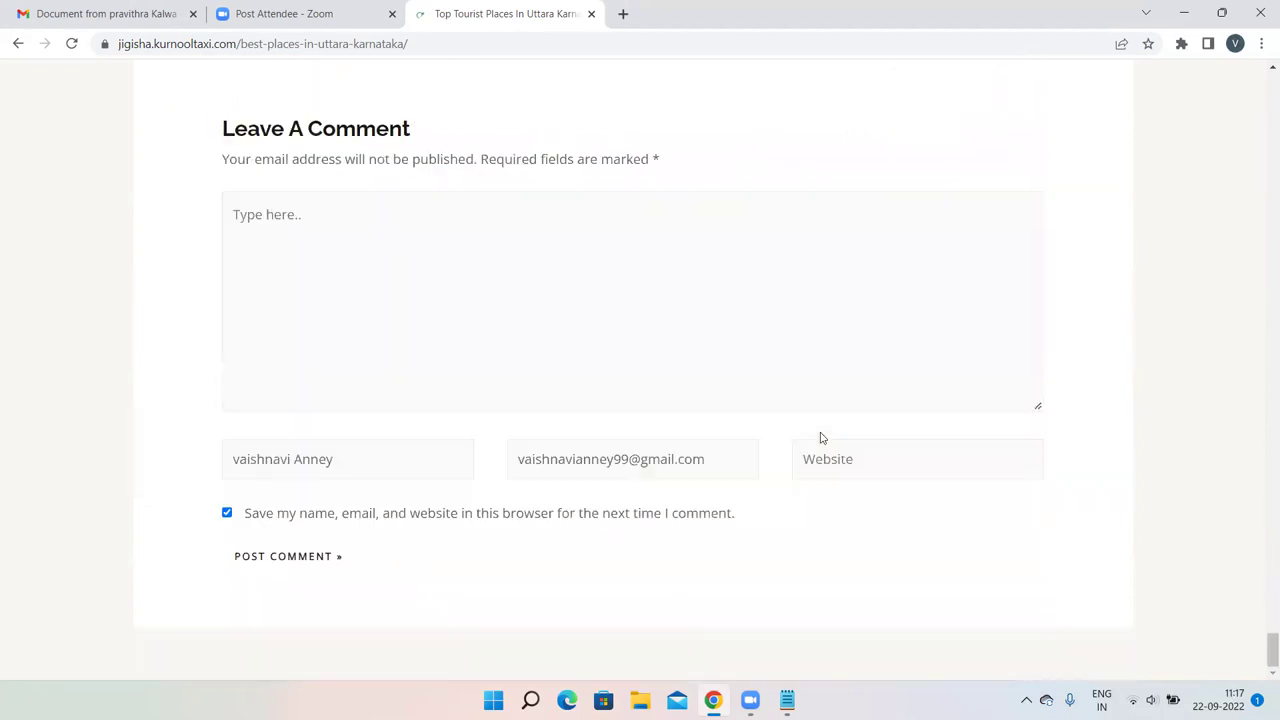
# Write 'Good blog' as the comment and clear the prefilled name and e-mail.
pyautogui.click(357, 224)
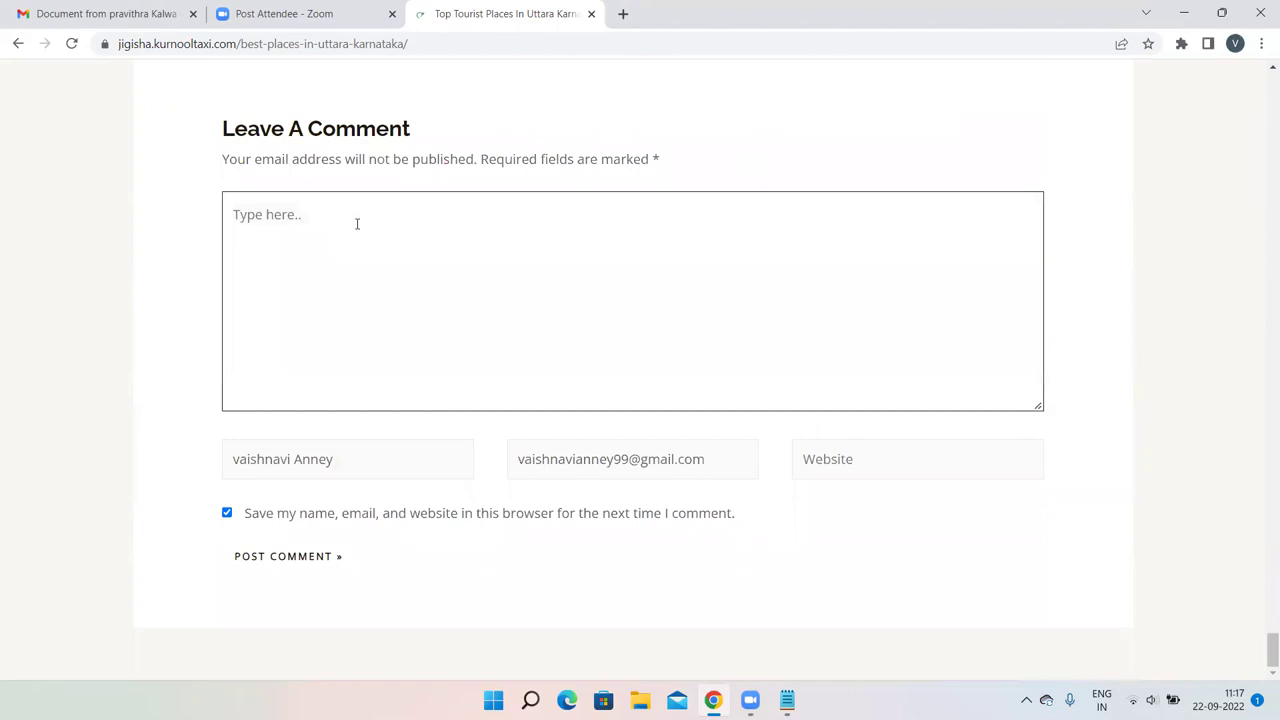
pyautogui.write('Good blog')
pyautogui.press('Tab')
pyautogui.press('BackSpace')
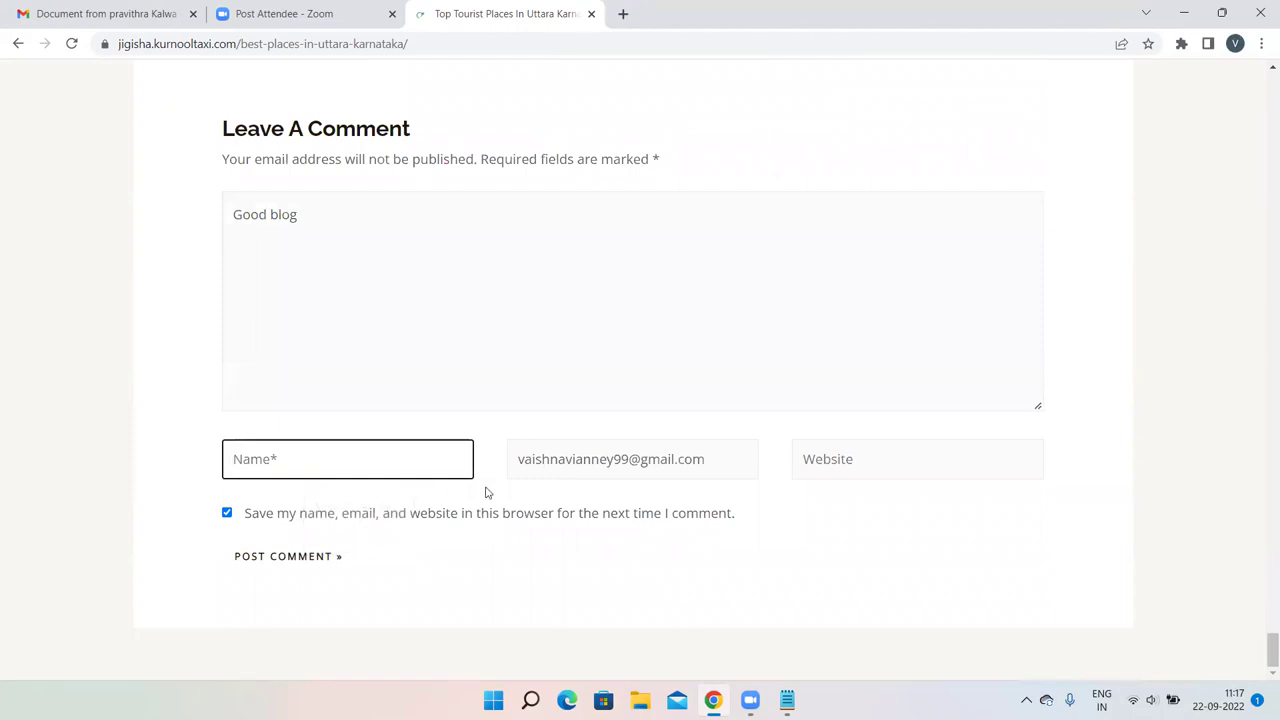
pyautogui.click(733, 458)
pyautogui.press('BackSpace')
pyautogui.press('BackSpace')
pyautogui.press('BackSpace')
pyautogui.press('BackSpace')
pyautogui.press('BackSpace')
pyautogui.press('BackSpace')
pyautogui.press('BackSpace')
pyautogui.press('BackSpace')
pyautogui.press('BackSpace')
pyautogui.press('BackSpace')
pyautogui.press('BackSpace')
pyautogui.press('BackSpace')
pyautogui.press('BackSpace')
pyautogui.press('BackSpace')
pyautogui.press('BackSpace')
pyautogui.press('BackSpace')
pyautogui.press('BackSpace')
pyautogui.press('BackSpace')
pyautogui.press('BackSpace')
pyautogui.press('BackSpace')
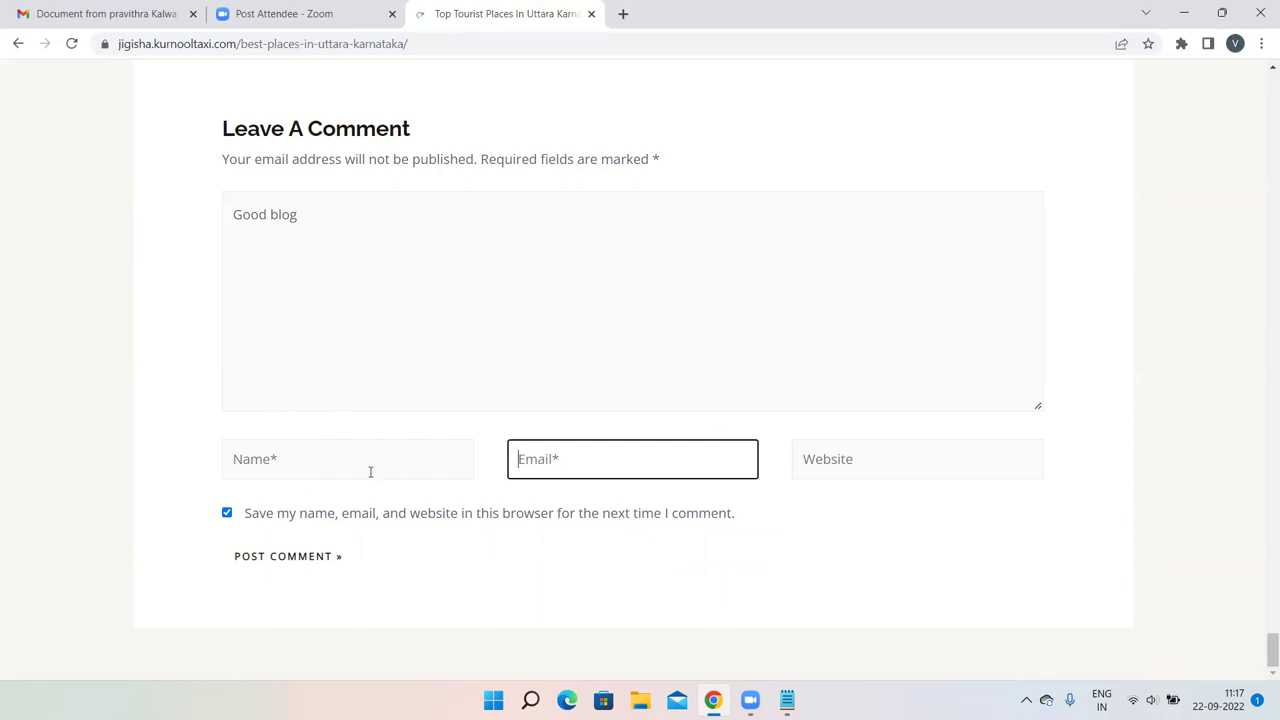
# Autofill the saved name and e-mail, leave website empty, and post the comment.
pyautogui.click(284, 467)
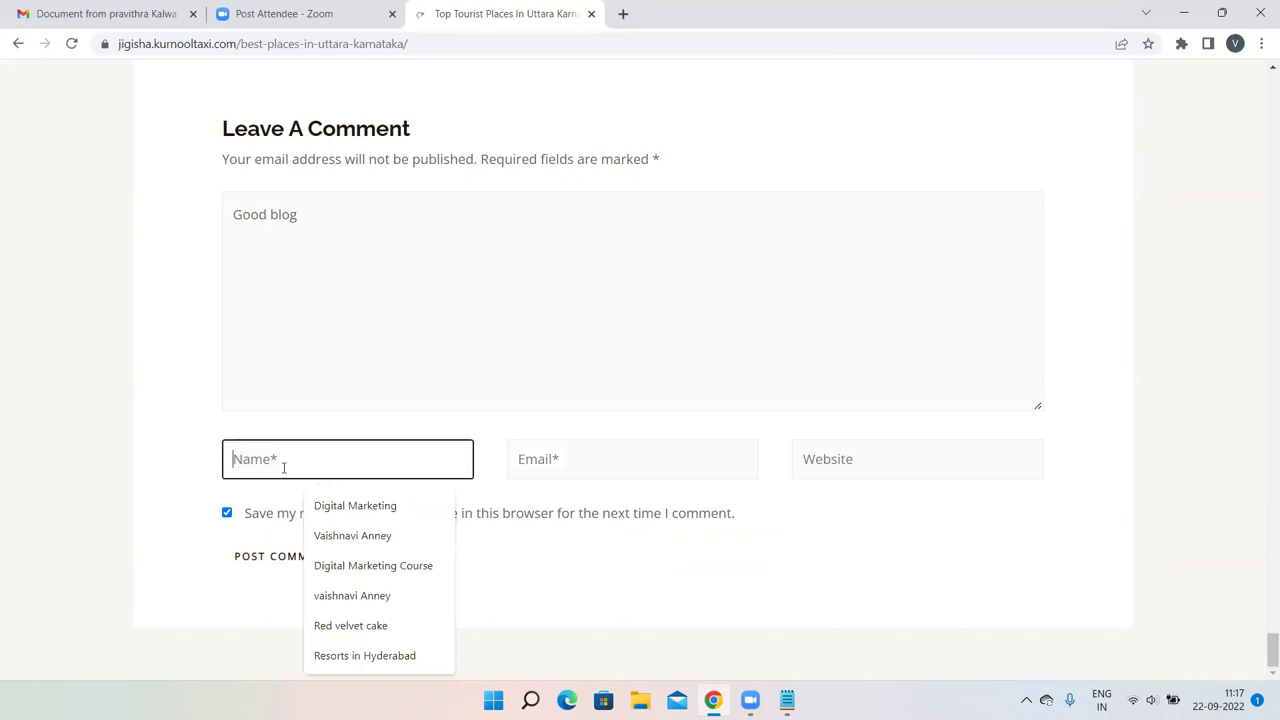
pyautogui.click(348, 535)
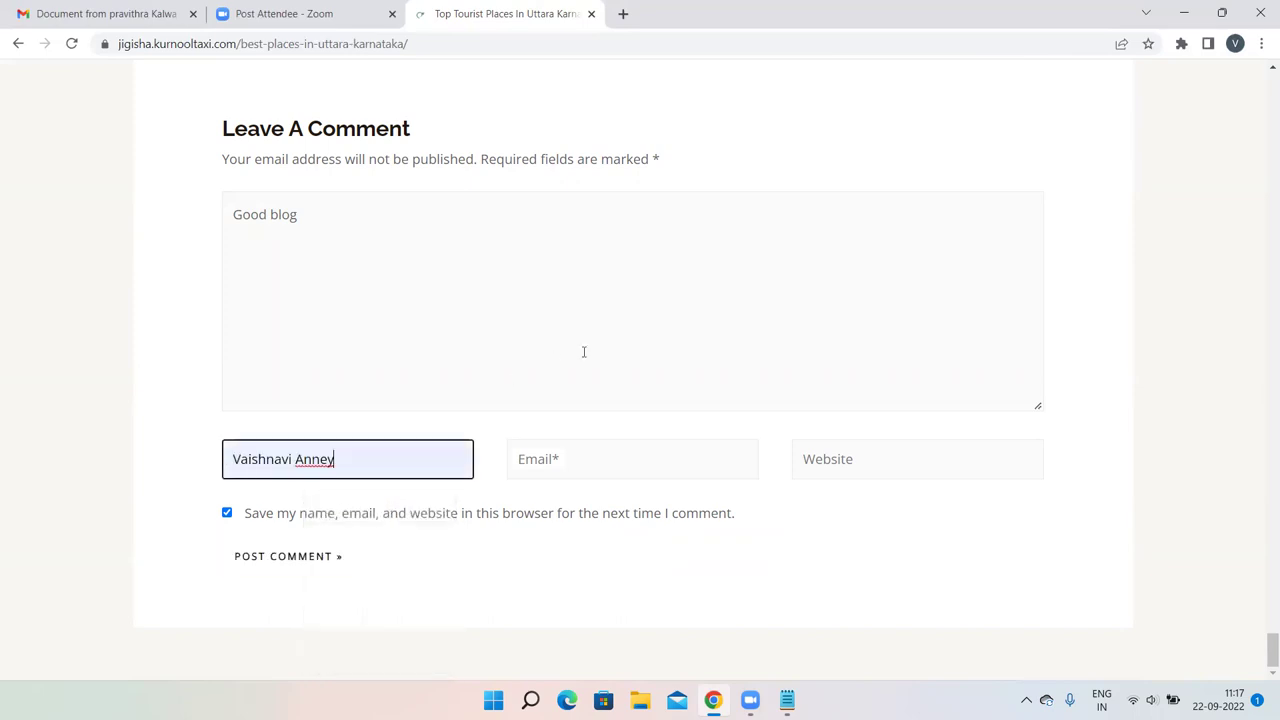
pyautogui.click(561, 447)
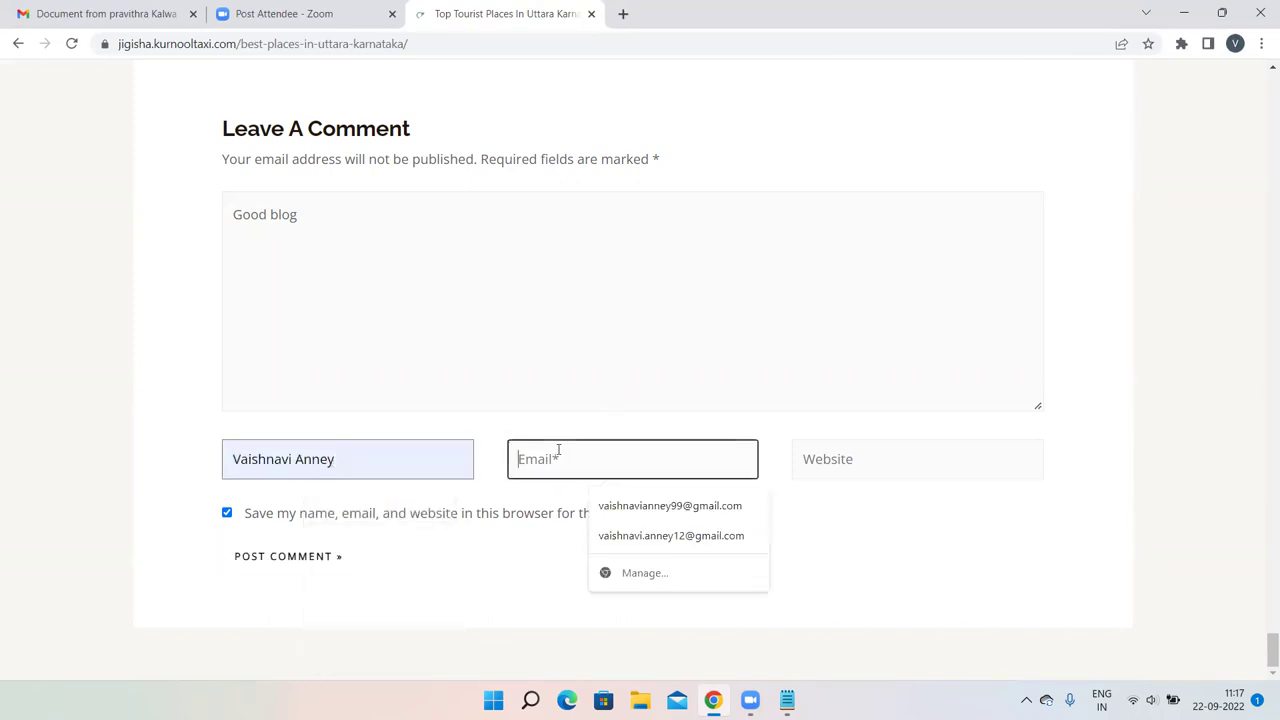
pyautogui.click(631, 508)
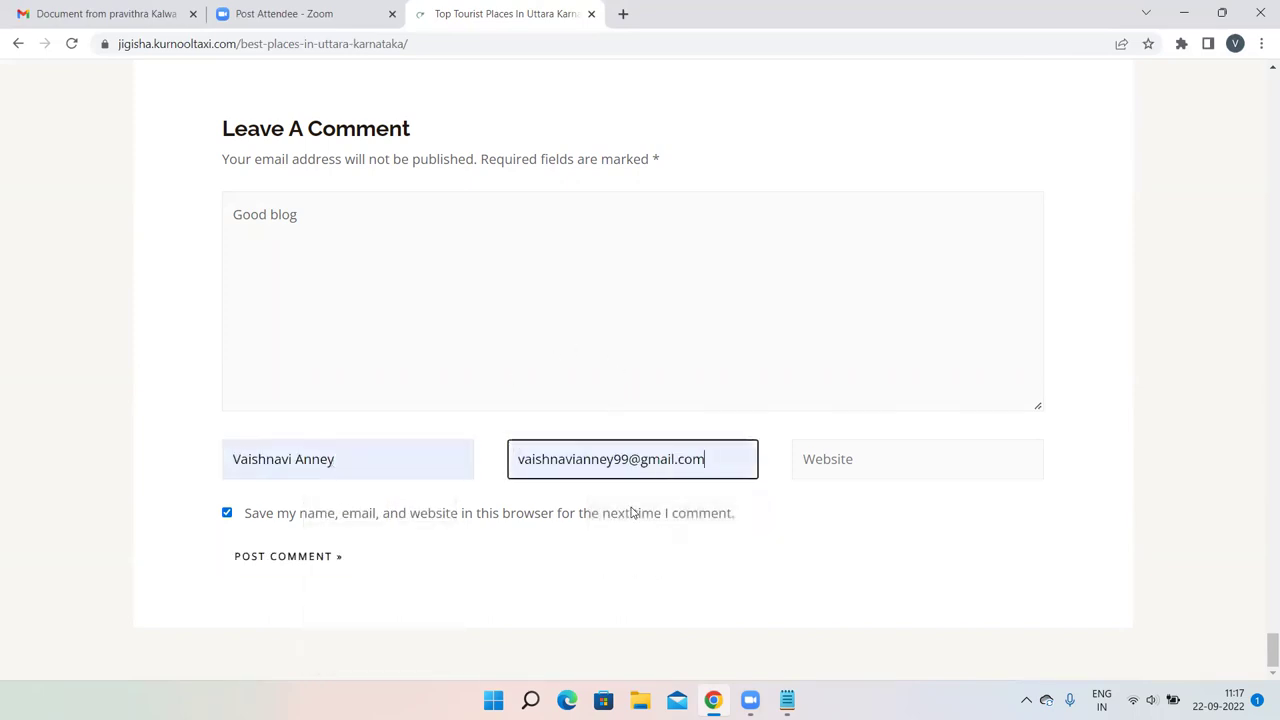
pyautogui.click(836, 457)
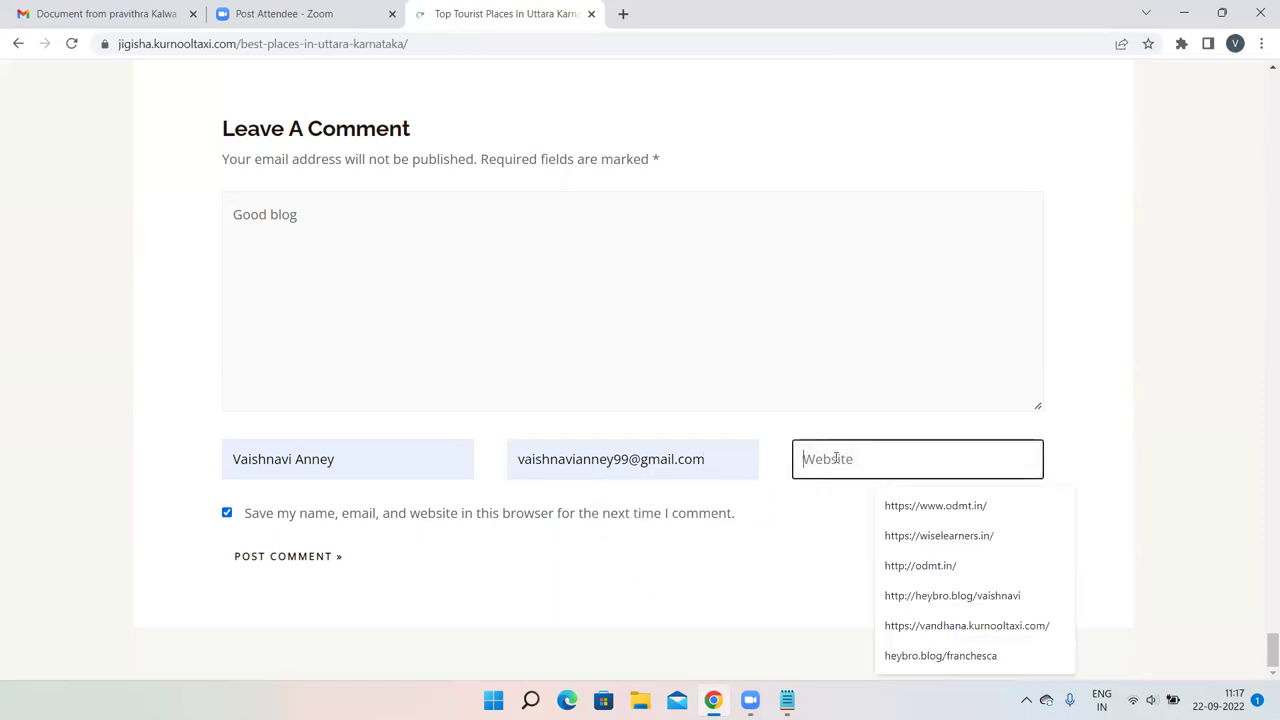
pyautogui.click(1158, 376)
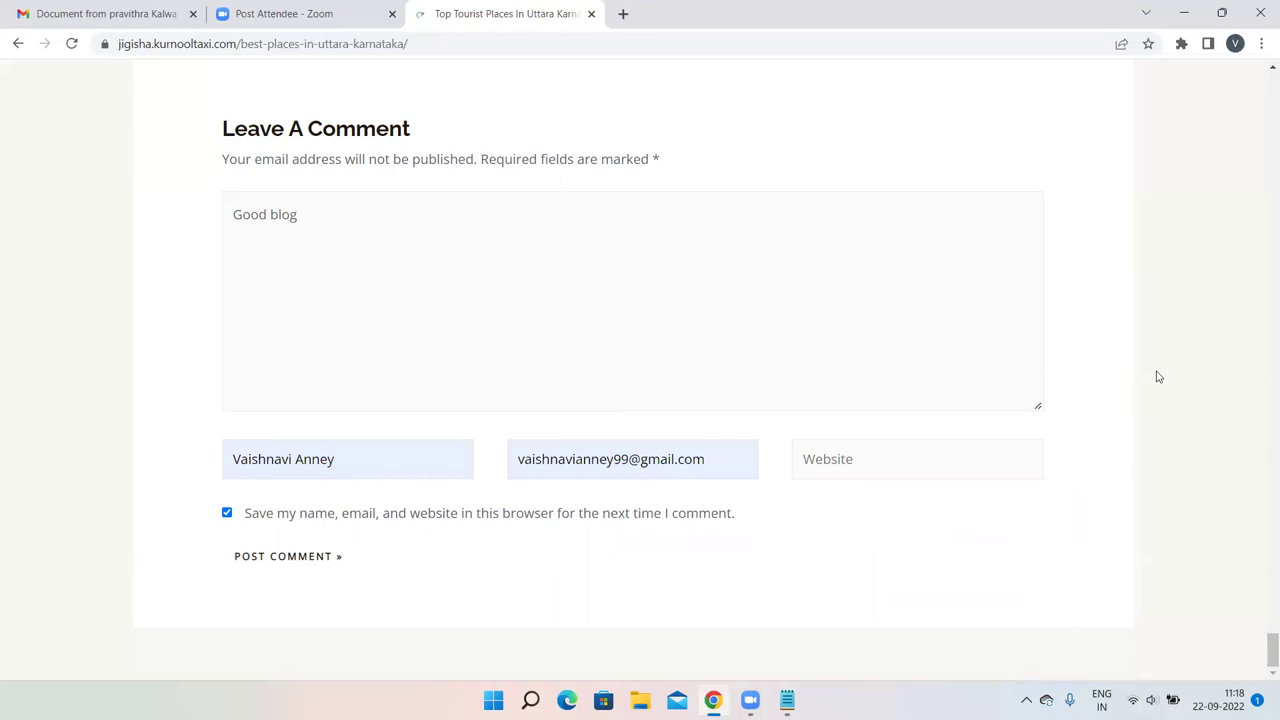
pyautogui.click(285, 558)
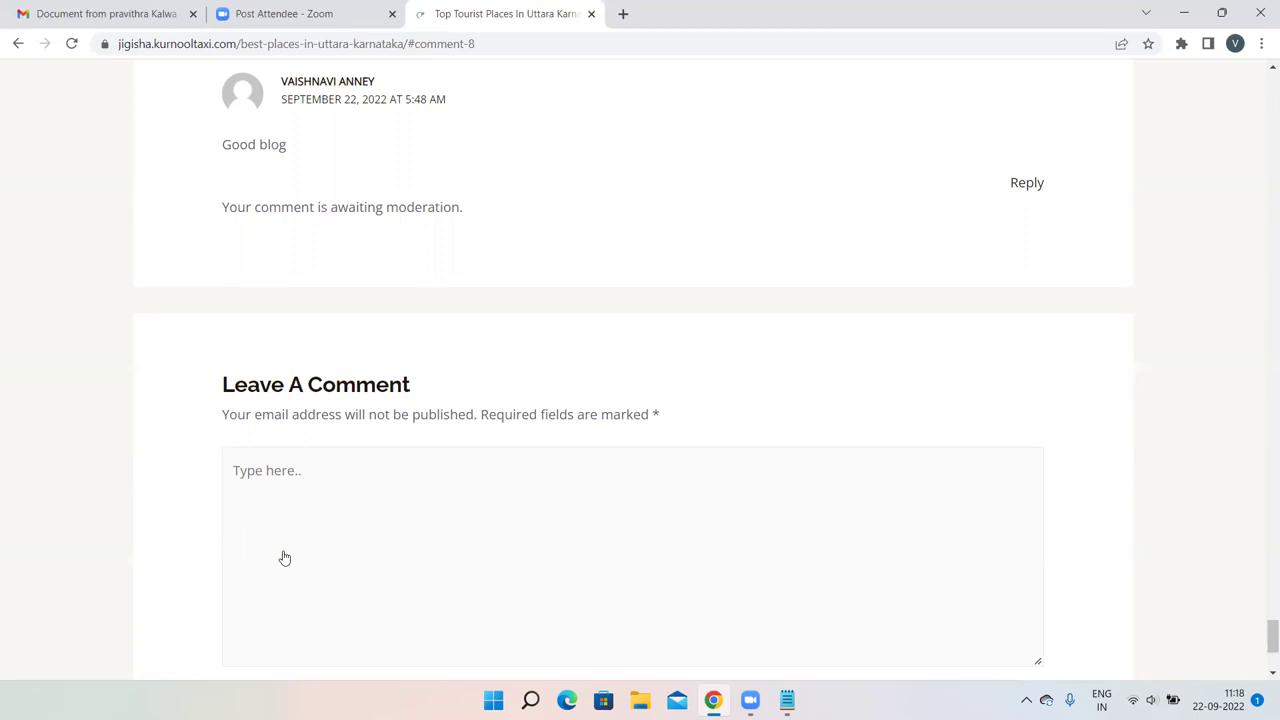
# Write 'very interesting blog' in the comment box.
pyautogui.click(396, 483)
pyautogui.scroll(-1, 396, 483)
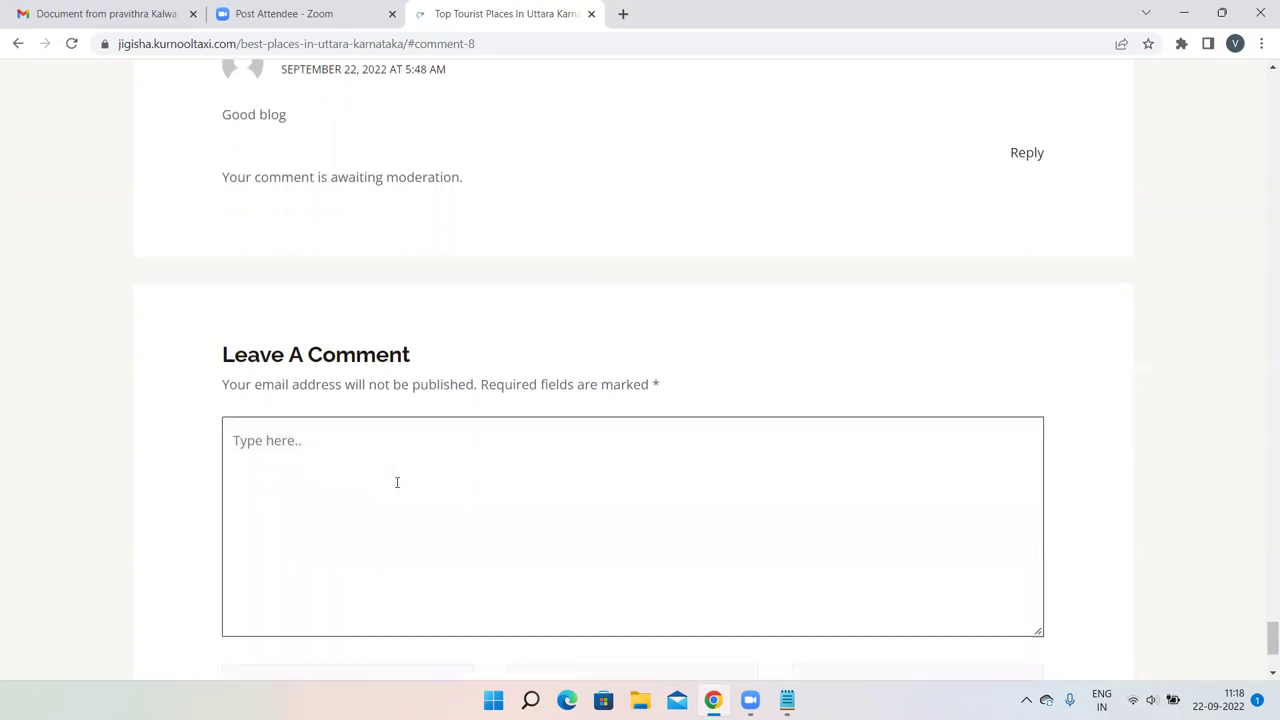
pyautogui.write('very i')
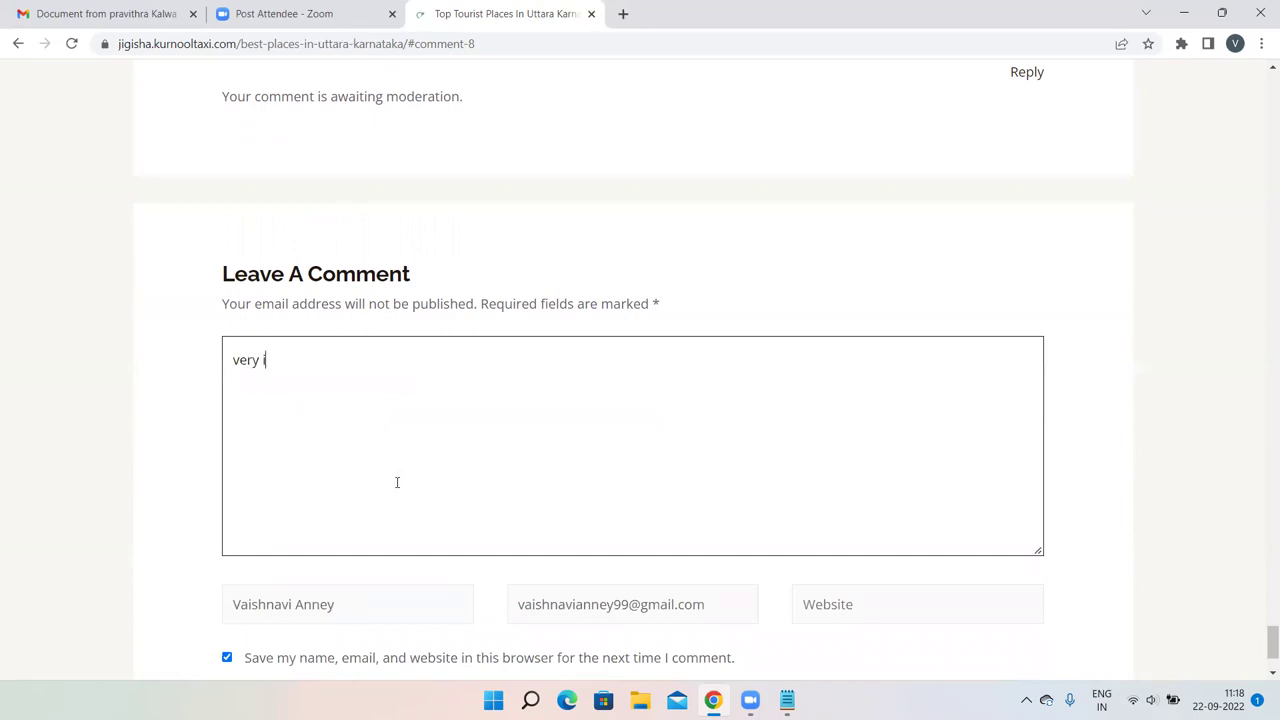
pyautogui.write('nteresting blog')
pyautogui.scroll(-2, 396, 482)
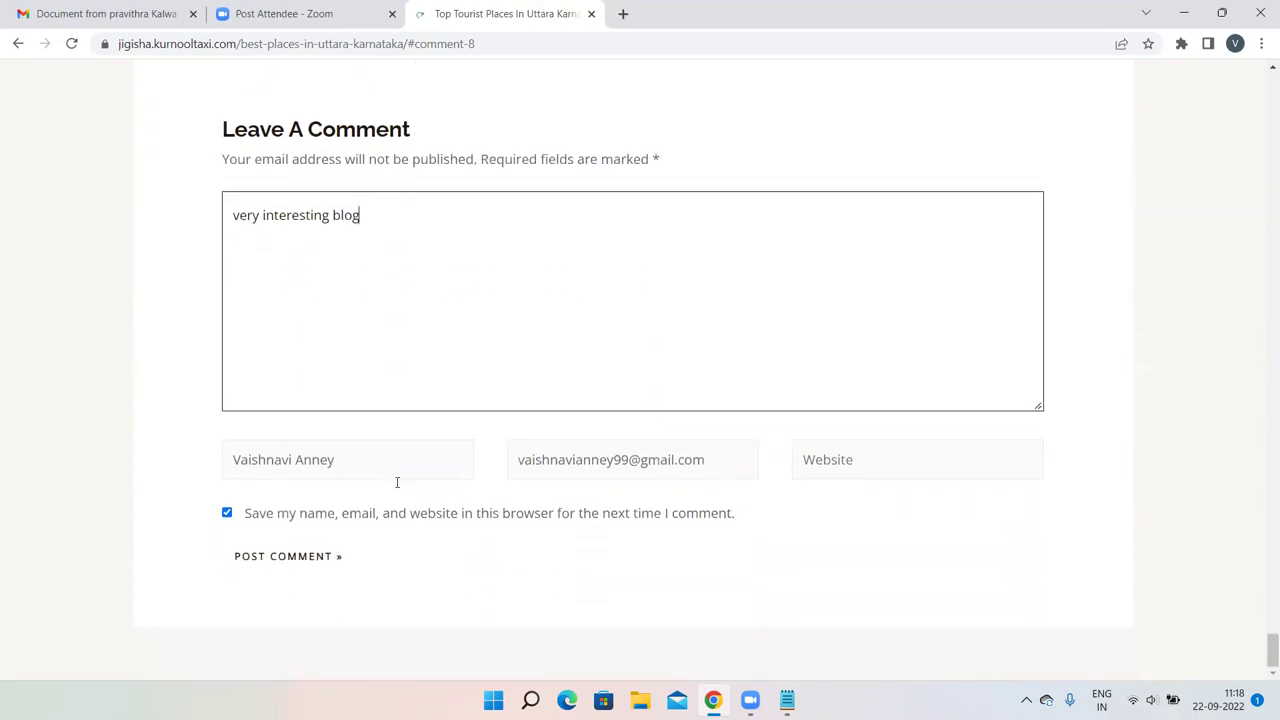
# Replace the author name with the saved 'Digital Marketing' entry.
pyautogui.moveTo(371, 467); pyautogui.dragTo(163, 467)
pyautogui.press('BackSpace')
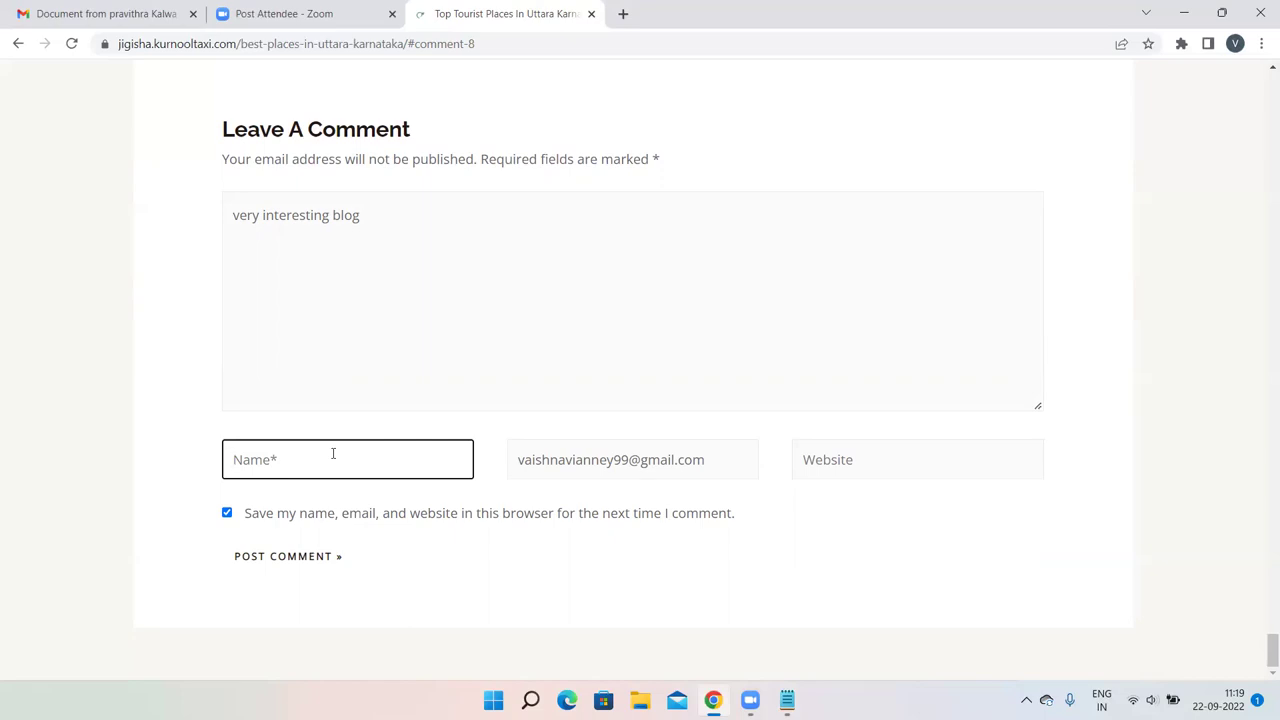
pyautogui.click(333, 453)
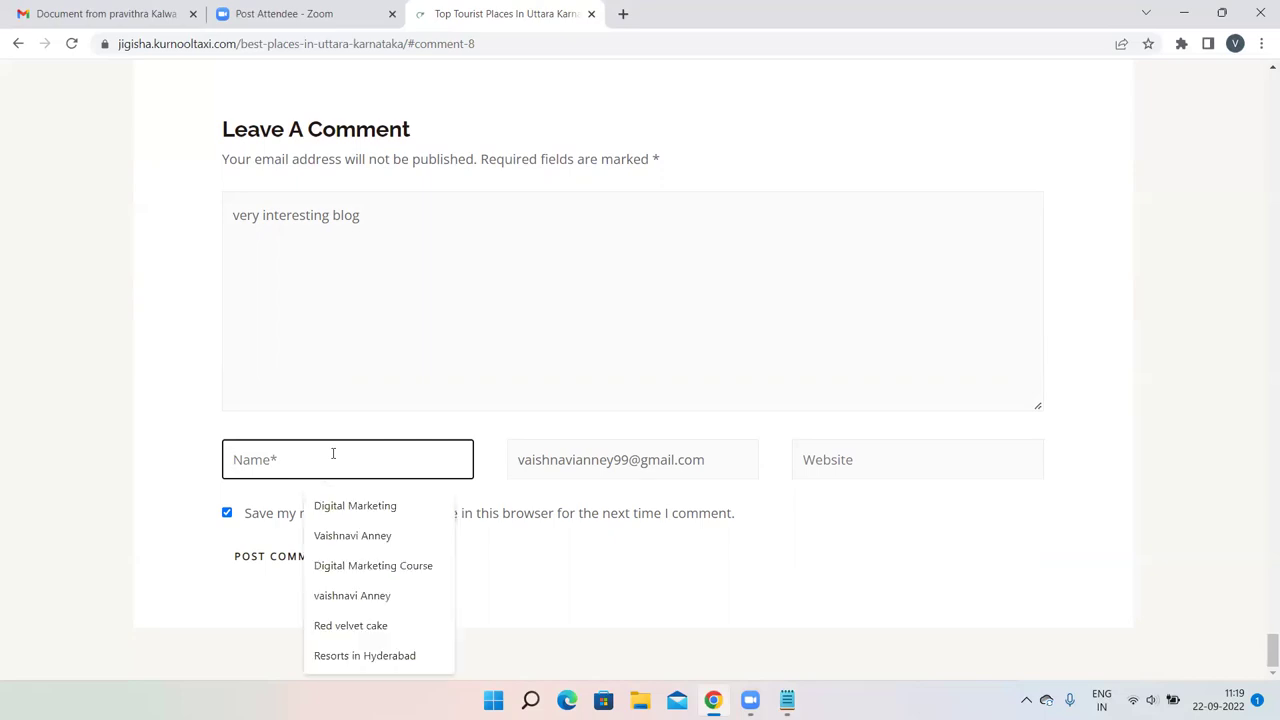
pyautogui.click(345, 506)
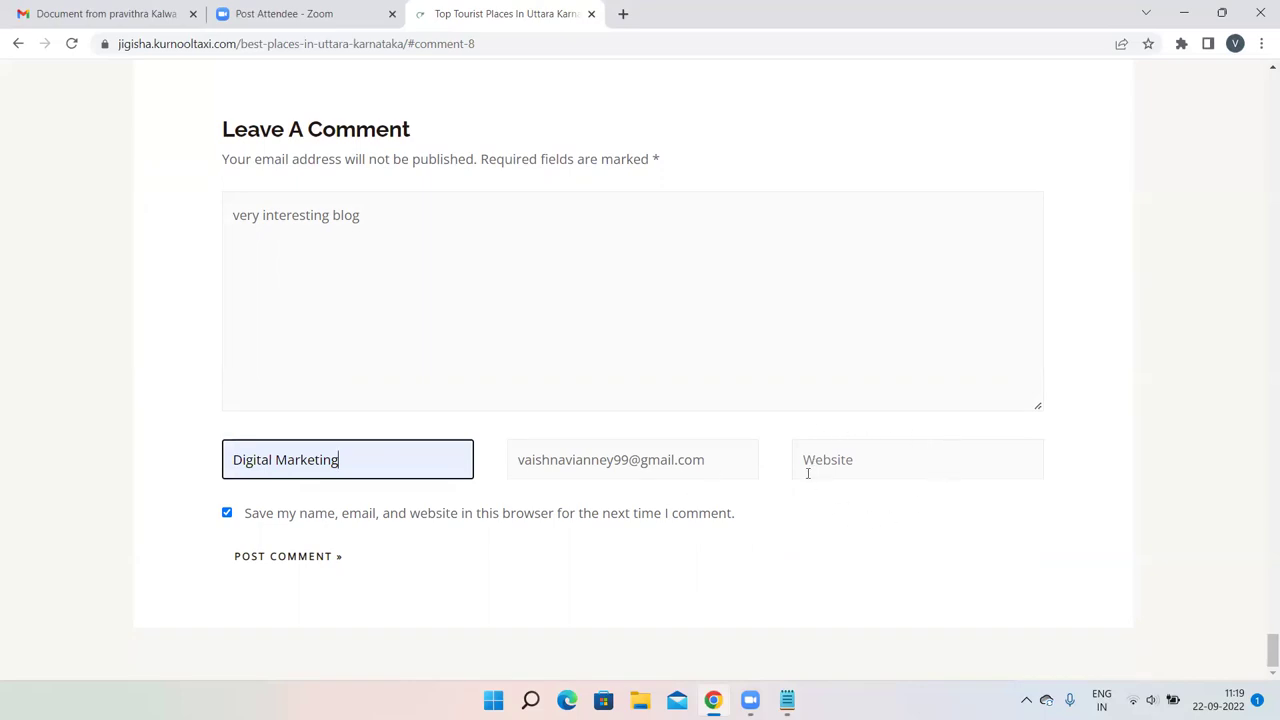
pyautogui.click(871, 459)
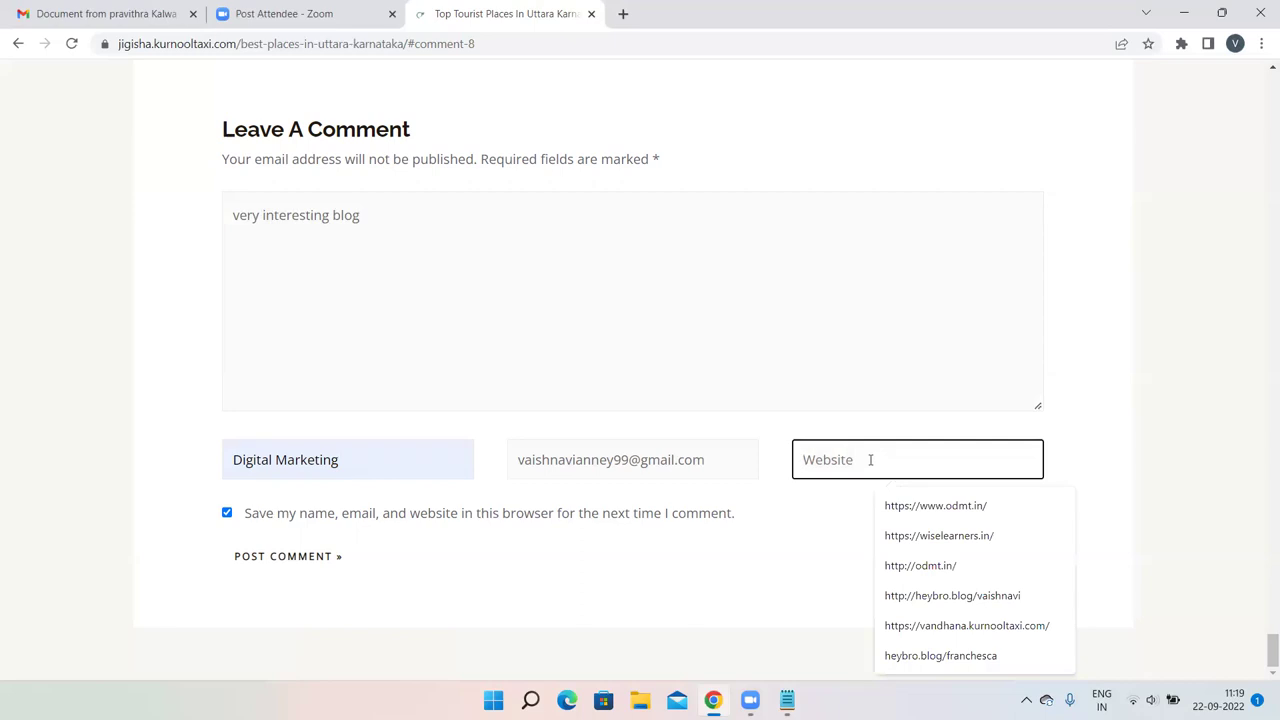
# Load odmt.in in a new tab and copy its full address.
pyautogui.click(626, 14)
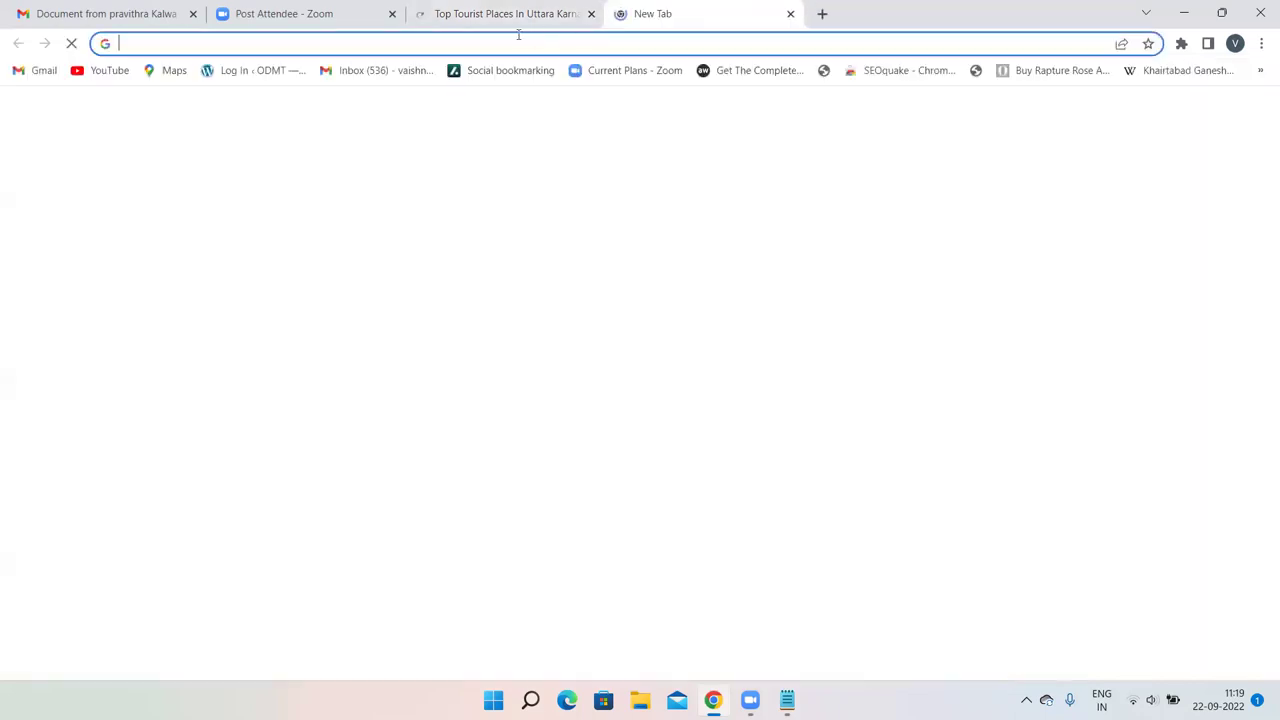
pyautogui.write('odmt')
pyautogui.press('Return')
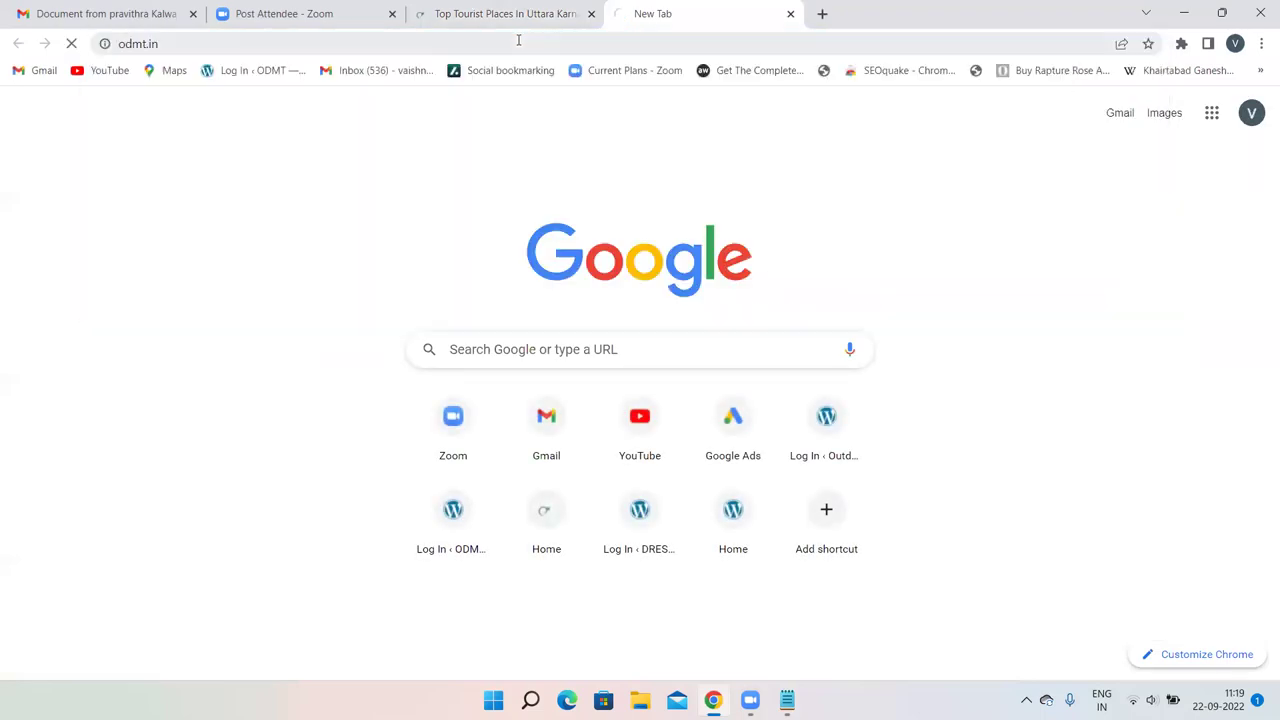
pyautogui.click(170, 44)
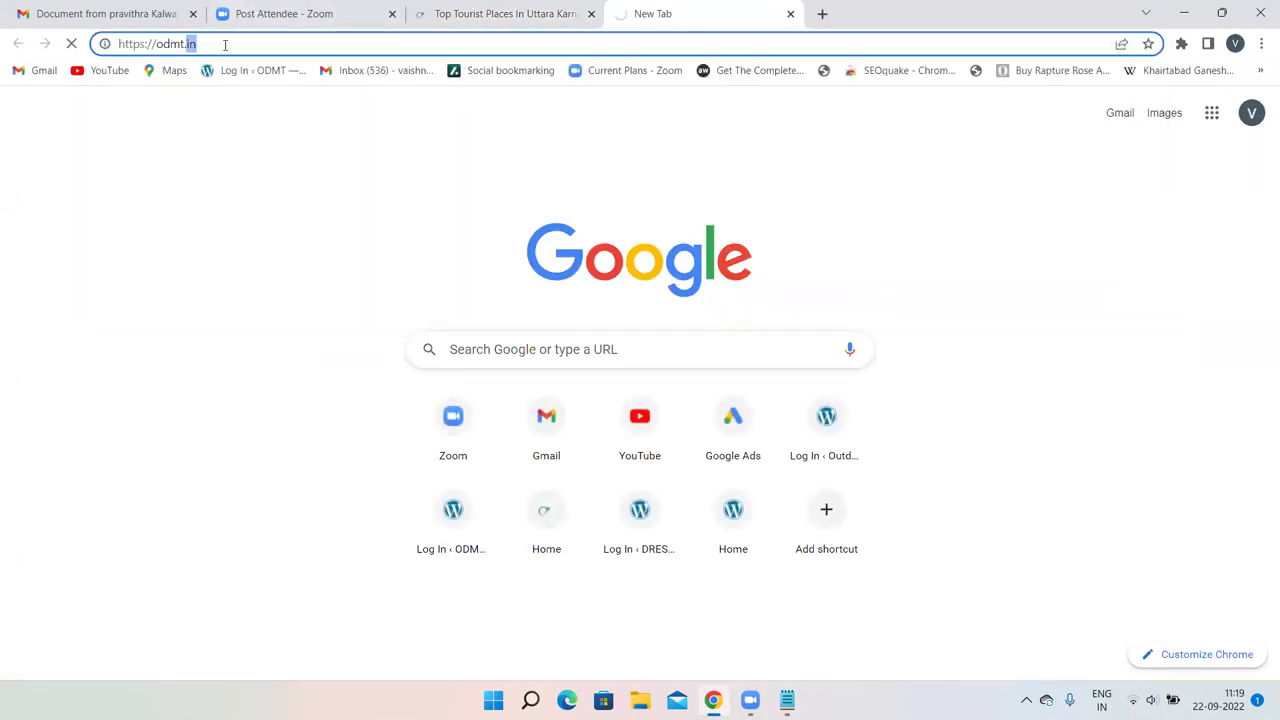
pyautogui.moveTo(225, 44); pyautogui.dragTo(58, 40)
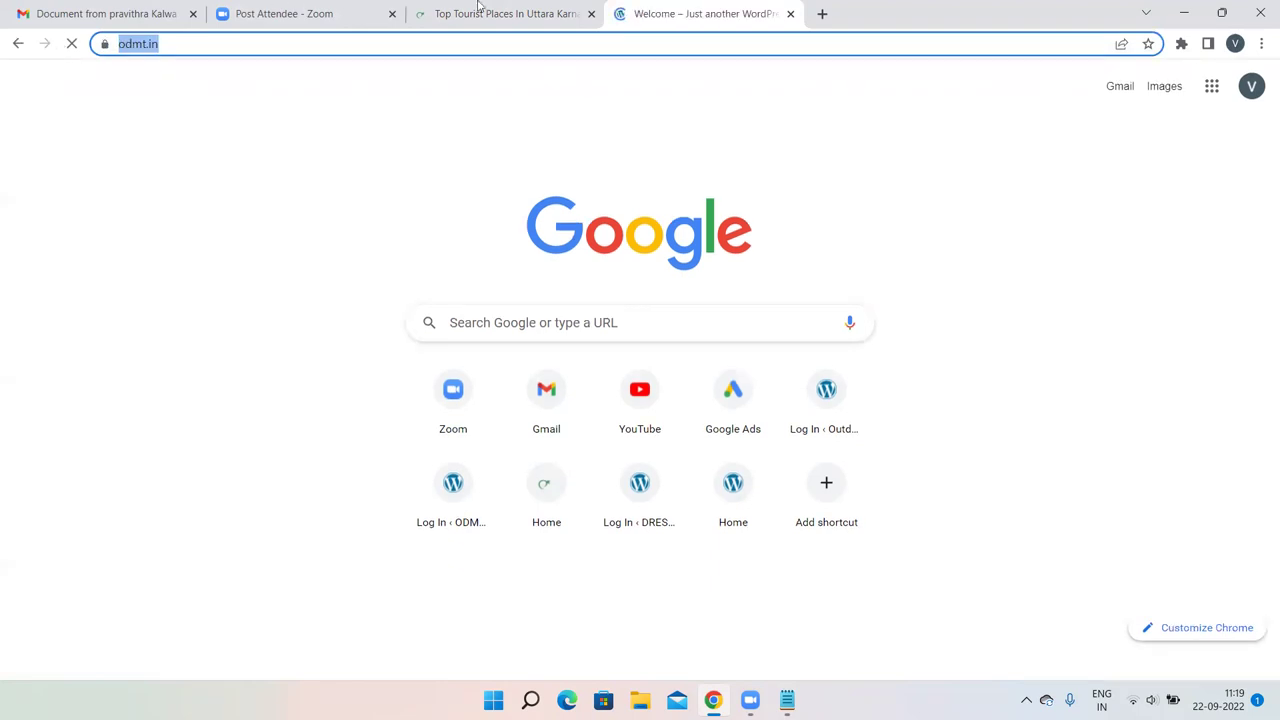
pyautogui.click(518, 13)
pyautogui.click(816, 464)
pyautogui.write('https://odmt.in/')
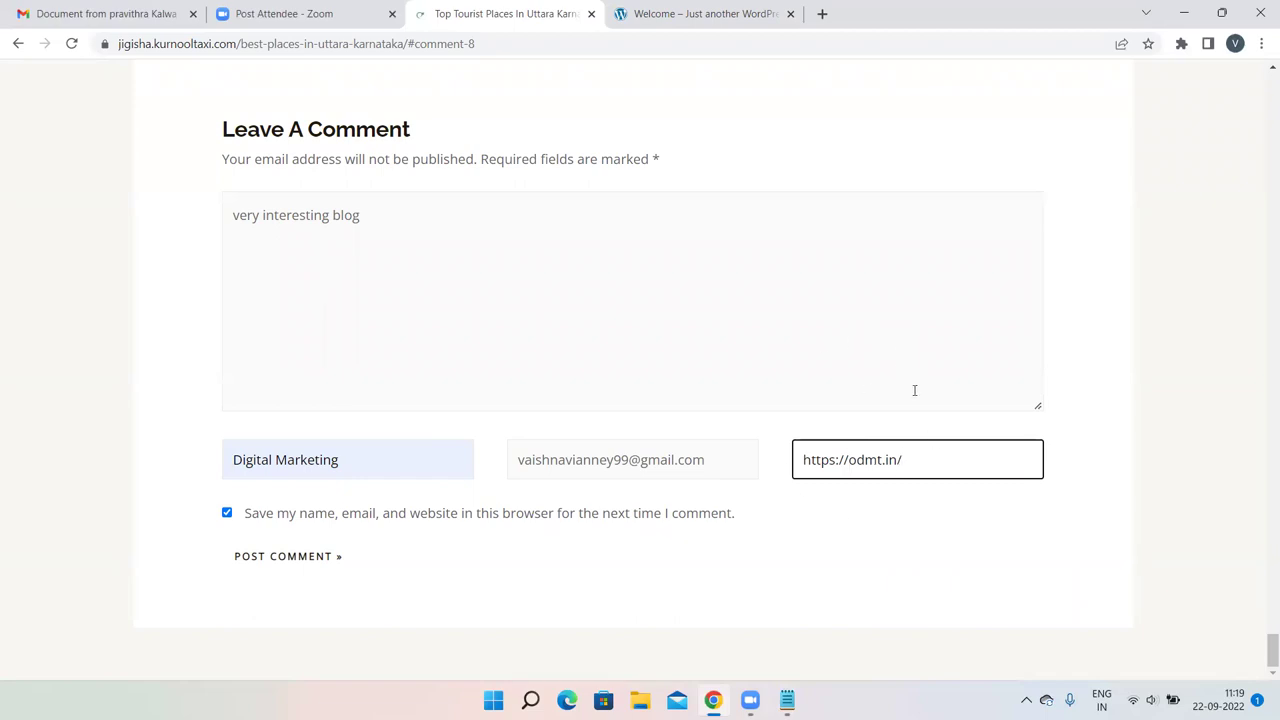
pyautogui.click(265, 556)
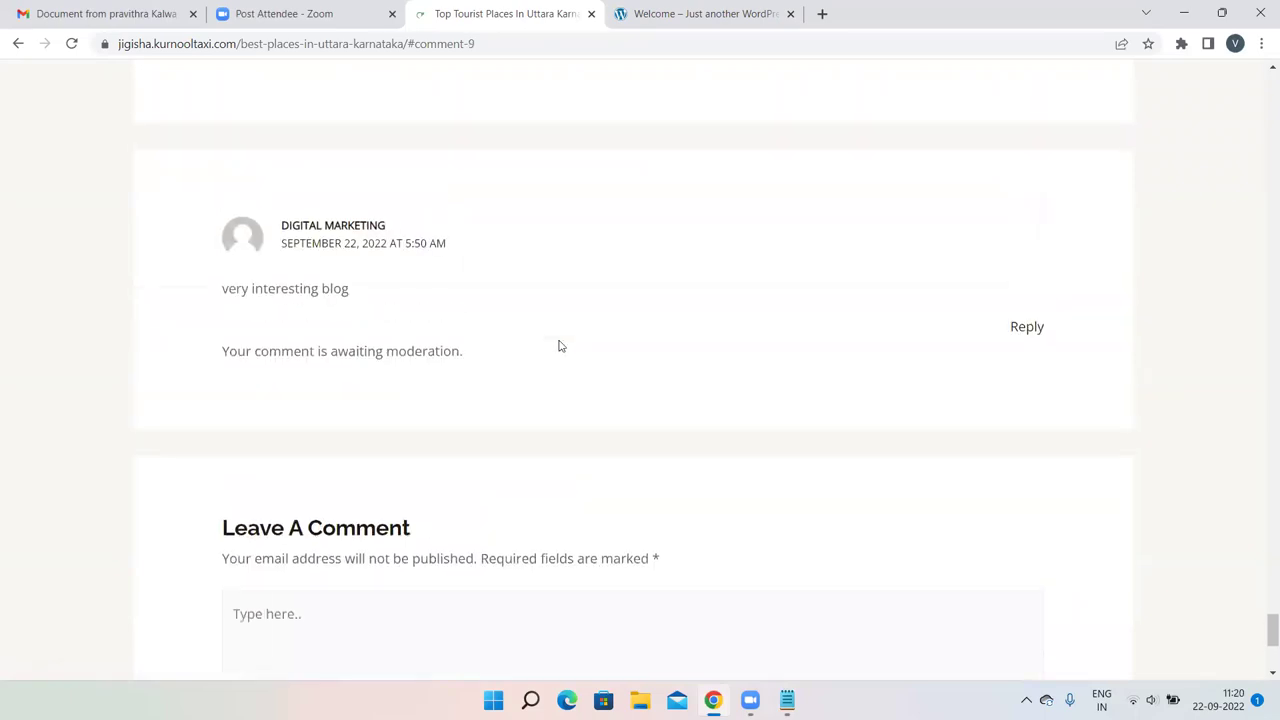
# Scroll through the comments to check 'very interesting blog' is awaiting moderation.
pyautogui.scroll(1, 560, 346)
pyautogui.scroll(2, 520, 326)
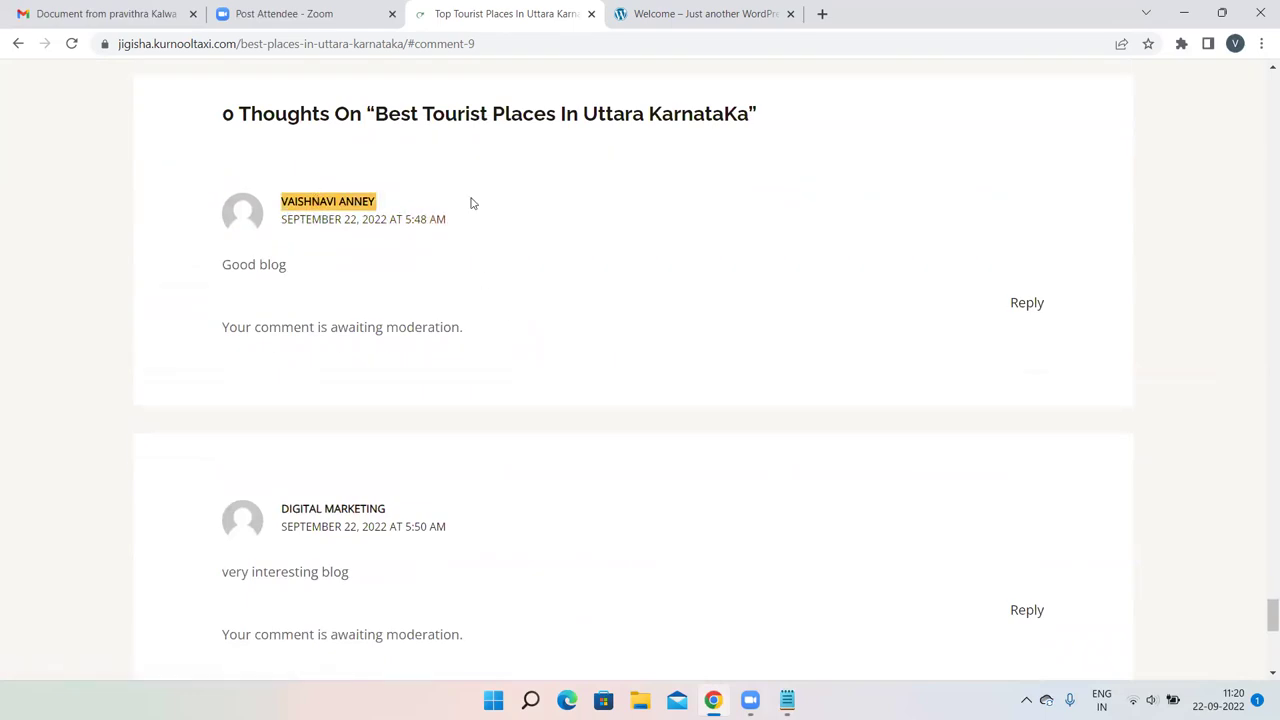
pyautogui.scroll(-6, 516, 212)
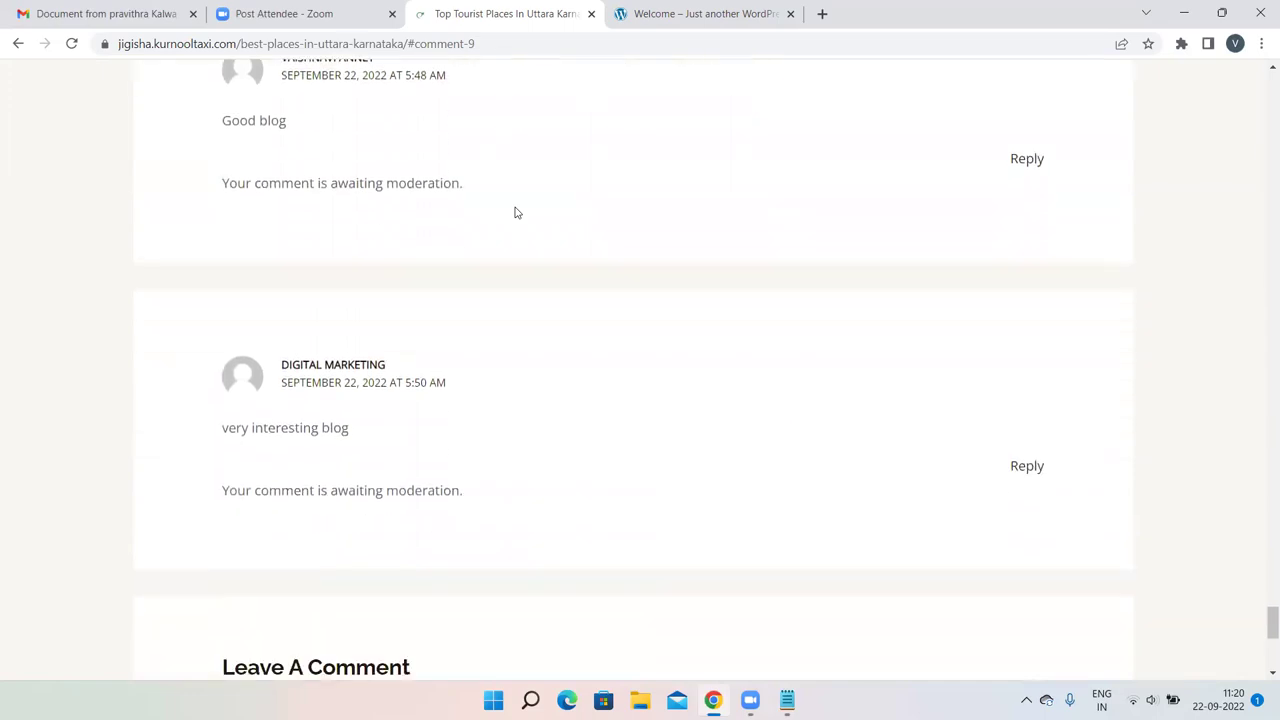
pyautogui.scroll(-2, 516, 210)
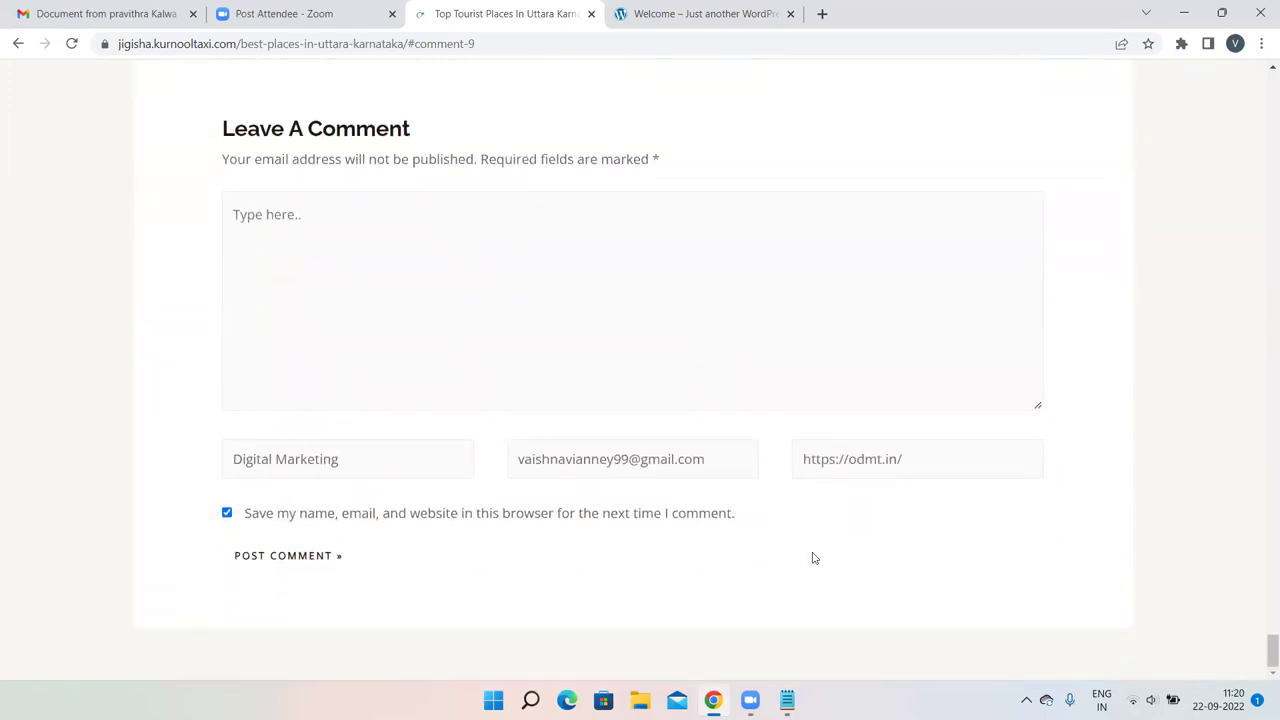
pyautogui.scroll(4, 454, 334)
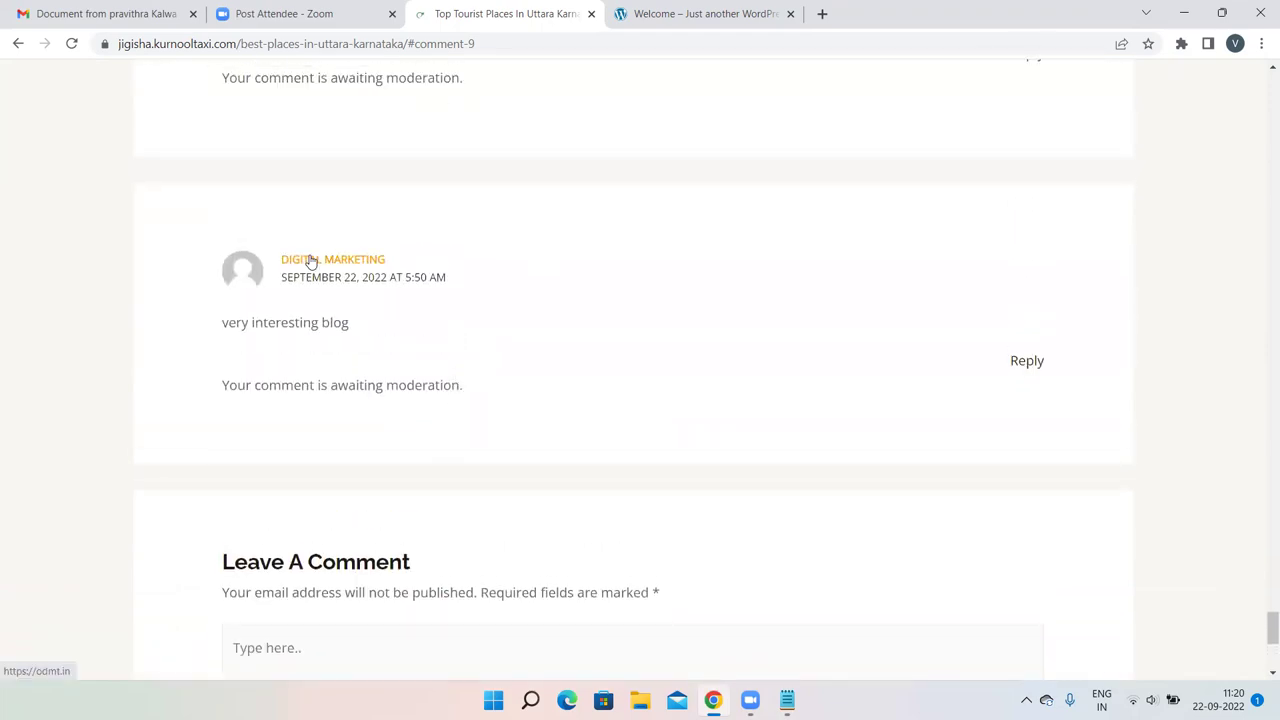
pyautogui.click(310, 260)
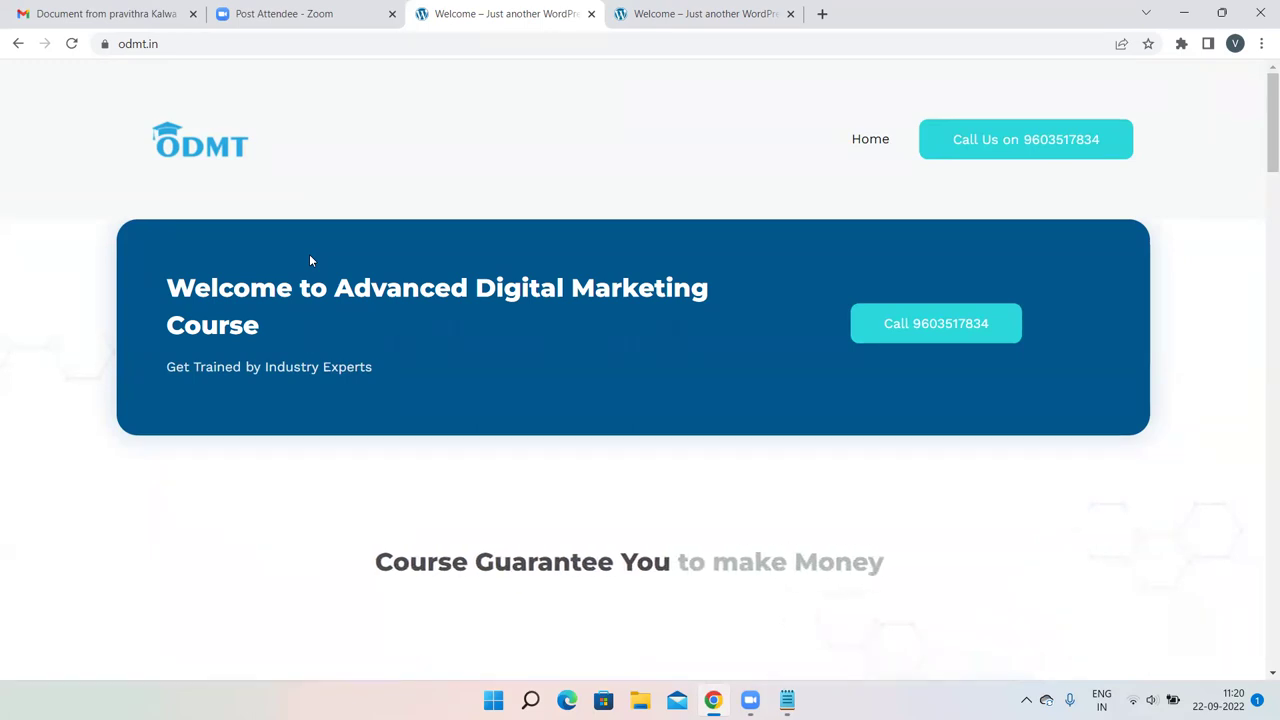
pyautogui.click(17, 45)
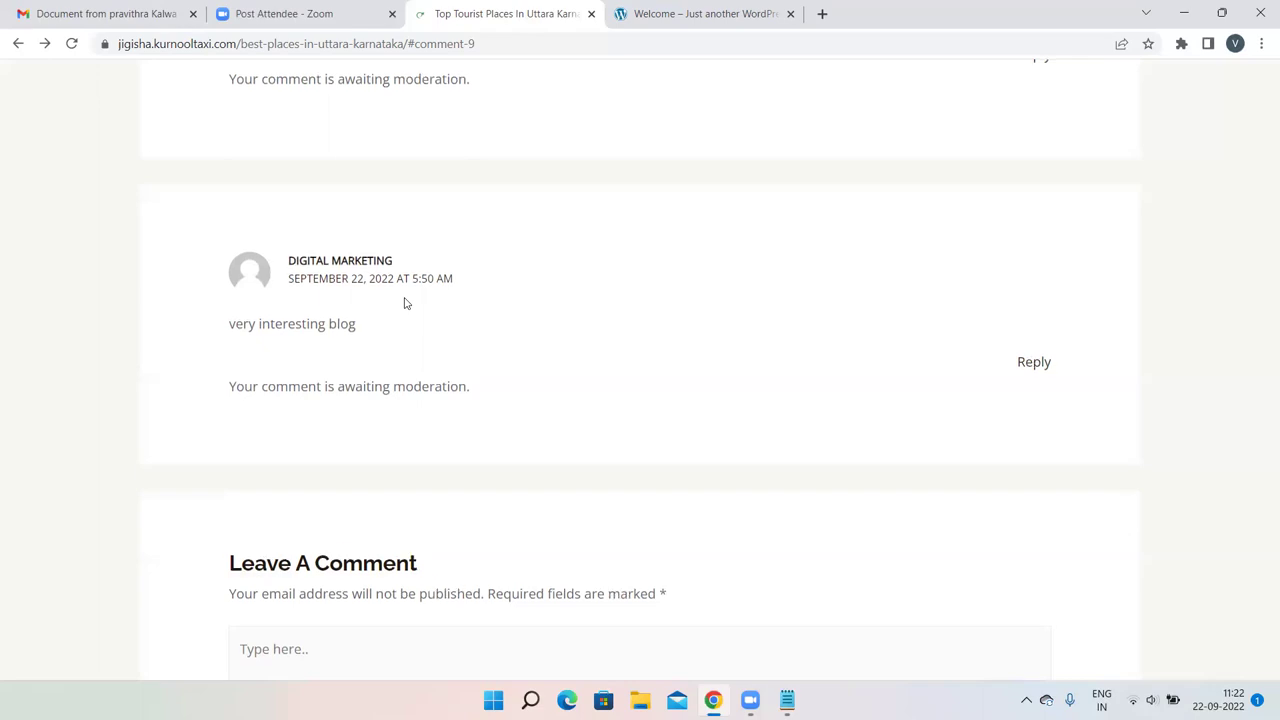
# Change the address to jigisha.kurnooltaxi.com/wp-admin and load the admin login page.
pyautogui.scroll(10, 405, 303)
pyautogui.scroll(6, 405, 303)
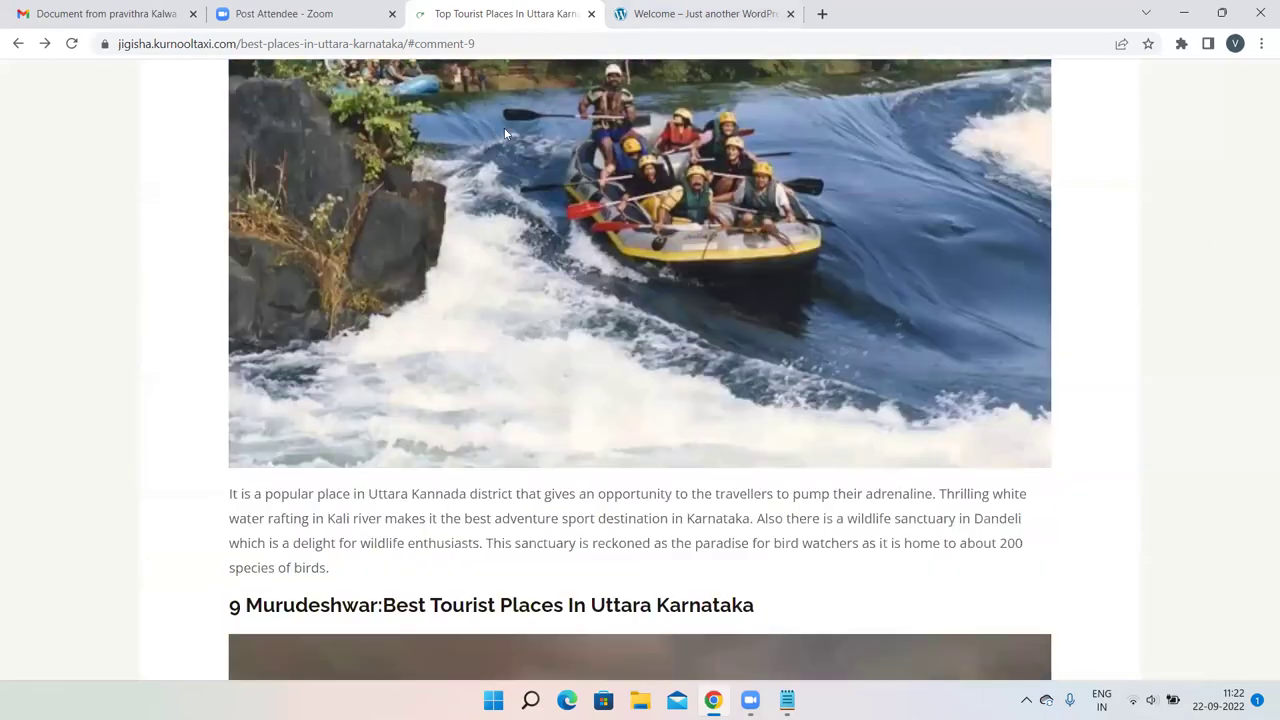
pyautogui.click(505, 44)
pyautogui.press('BackSpace')
pyautogui.press('BackSpace')
pyautogui.press('BackSpace')
pyautogui.press('BackSpace')
pyautogui.press('BackSpace')
pyautogui.press('BackSpace')
pyautogui.press('BackSpace')
pyautogui.press('BackSpace')
pyautogui.press('BackSpace')
pyautogui.press('BackSpace')
pyautogui.press('BackSpace')
pyautogui.press('BackSpace')
pyautogui.press('BackSpace')
pyautogui.press('BackSpace')
pyautogui.press('BackSpace')
pyautogui.press('BackSpace')
pyautogui.press('BackSpace')
pyautogui.press('BackSpace')
pyautogui.press('BackSpace')
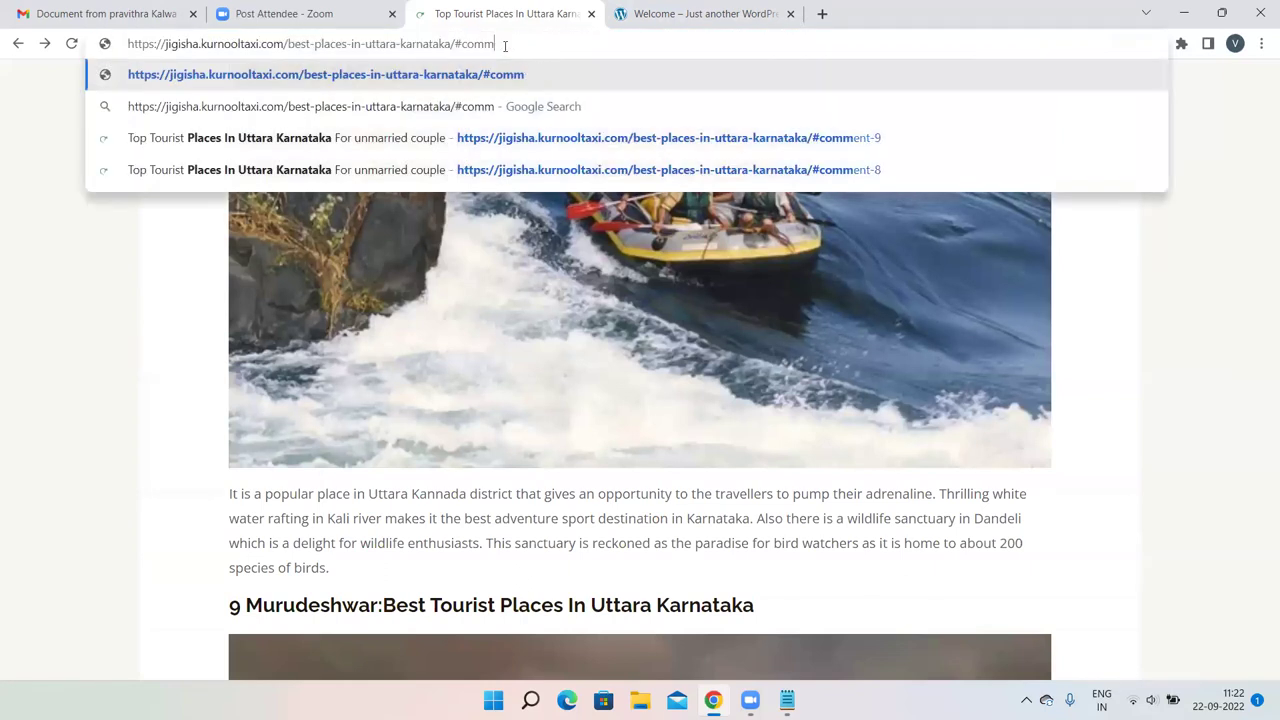
pyautogui.press('BackSpace')
pyautogui.press('BackSpace')
pyautogui.press('BackSpace')
pyautogui.press('BackSpace')
pyautogui.press('BackSpace')
pyautogui.press('BackSpace')
pyautogui.press('BackSpace')
pyautogui.press('BackSpace')
pyautogui.press('BackSpace')
pyautogui.press('BackSpace')
pyautogui.press('BackSpace')
pyautogui.press('BackSpace')
pyautogui.press('BackSpace')
pyautogui.press('BackSpace')
pyautogui.press('BackSpace')
pyautogui.press('BackSpace')
pyautogui.press('BackSpace')
pyautogui.press('BackSpace')
pyautogui.press('BackSpace')
pyautogui.press('BackSpace')
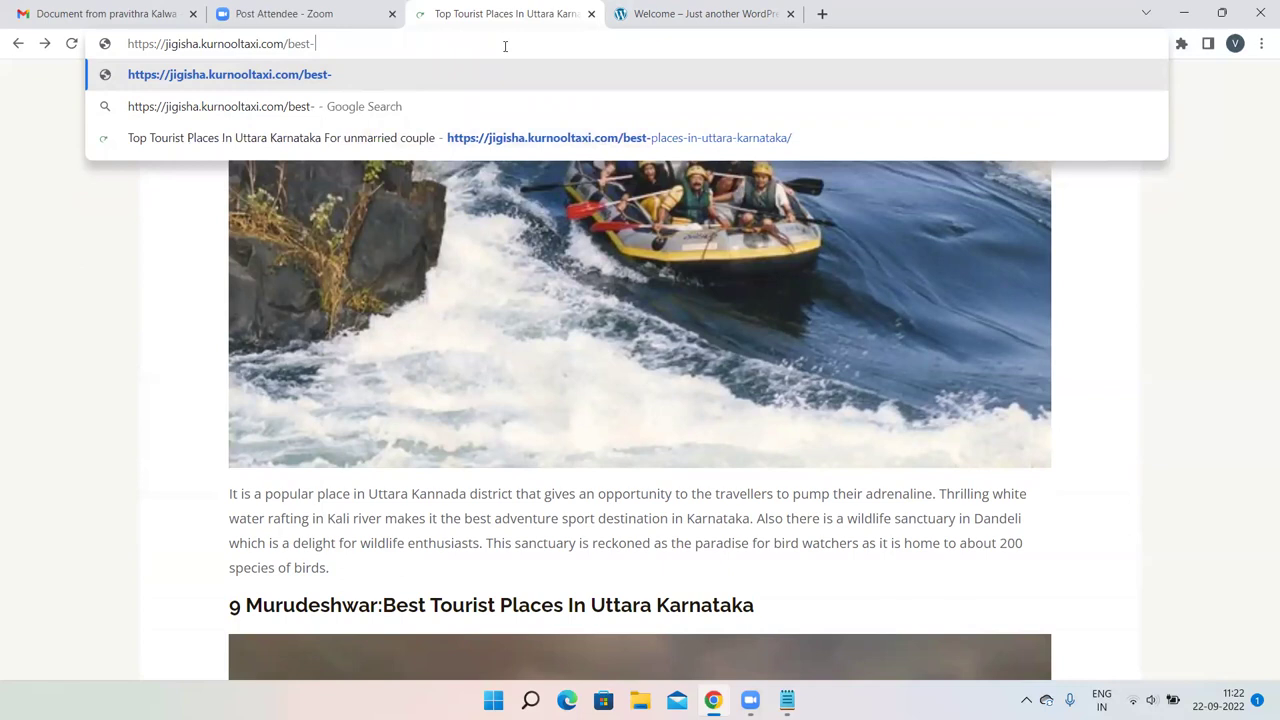
pyautogui.press('BackSpace')
pyautogui.press('BackSpace')
pyautogui.write('wp-')
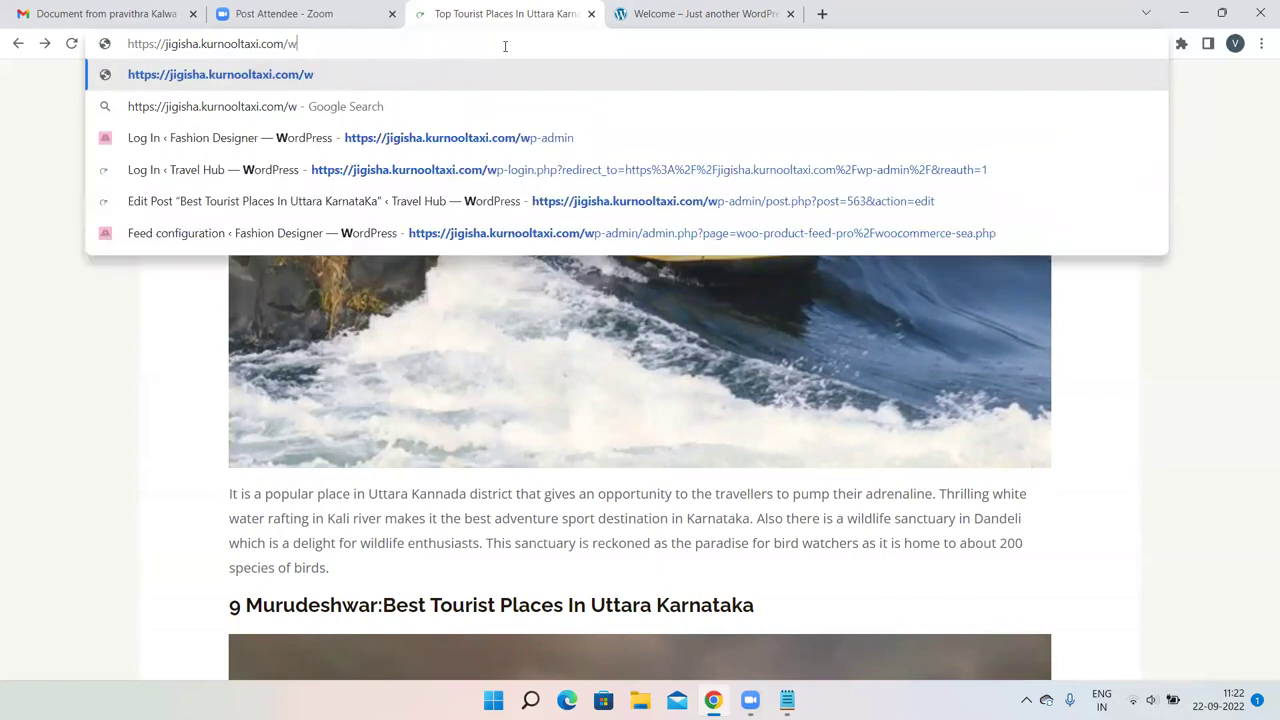
pyautogui.write('admin')
pyautogui.press('Return')
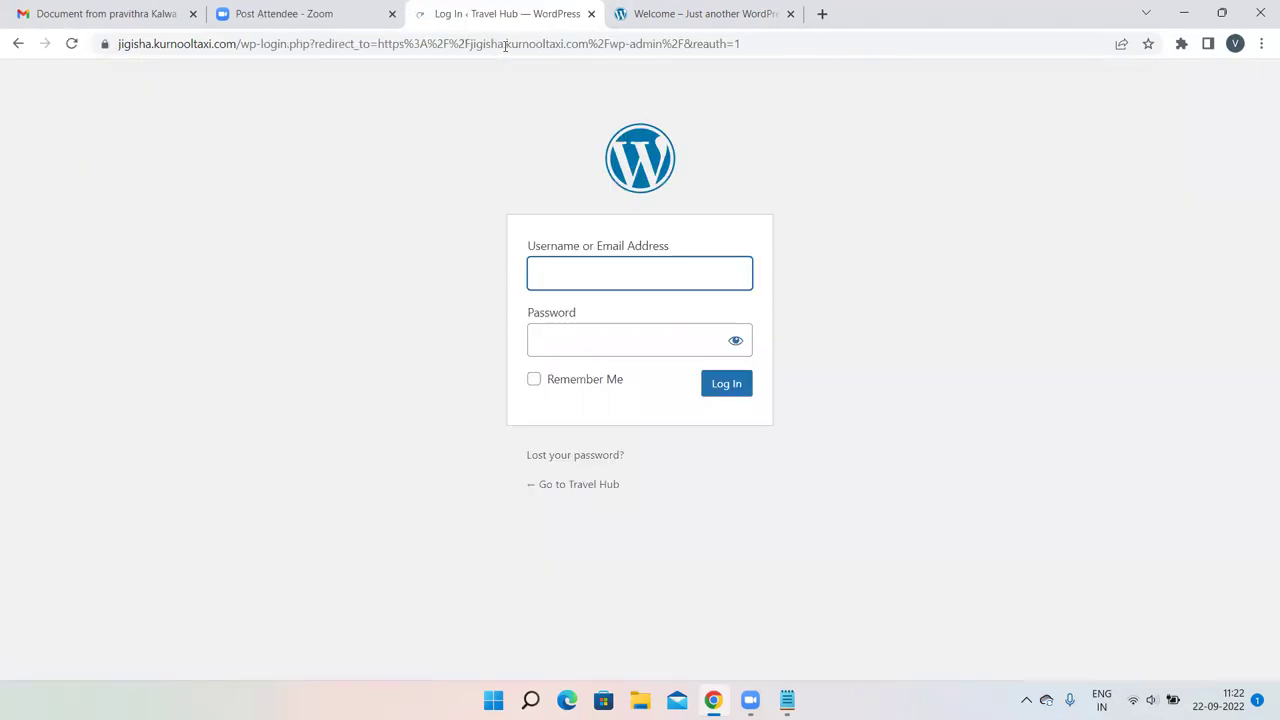
# Enter the admin username and password and log in to the Dashboard.
pyautogui.write('Lakshmi')
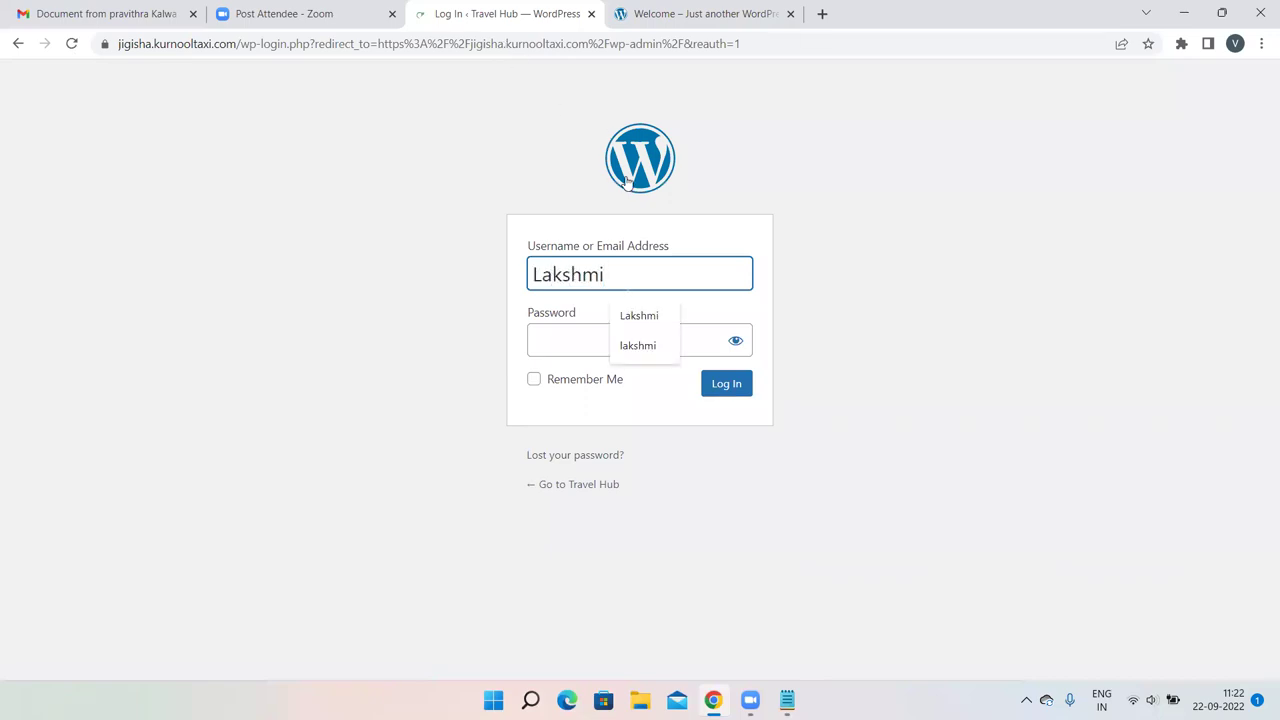
pyautogui.click(542, 334)
pyautogui.write('••••••')
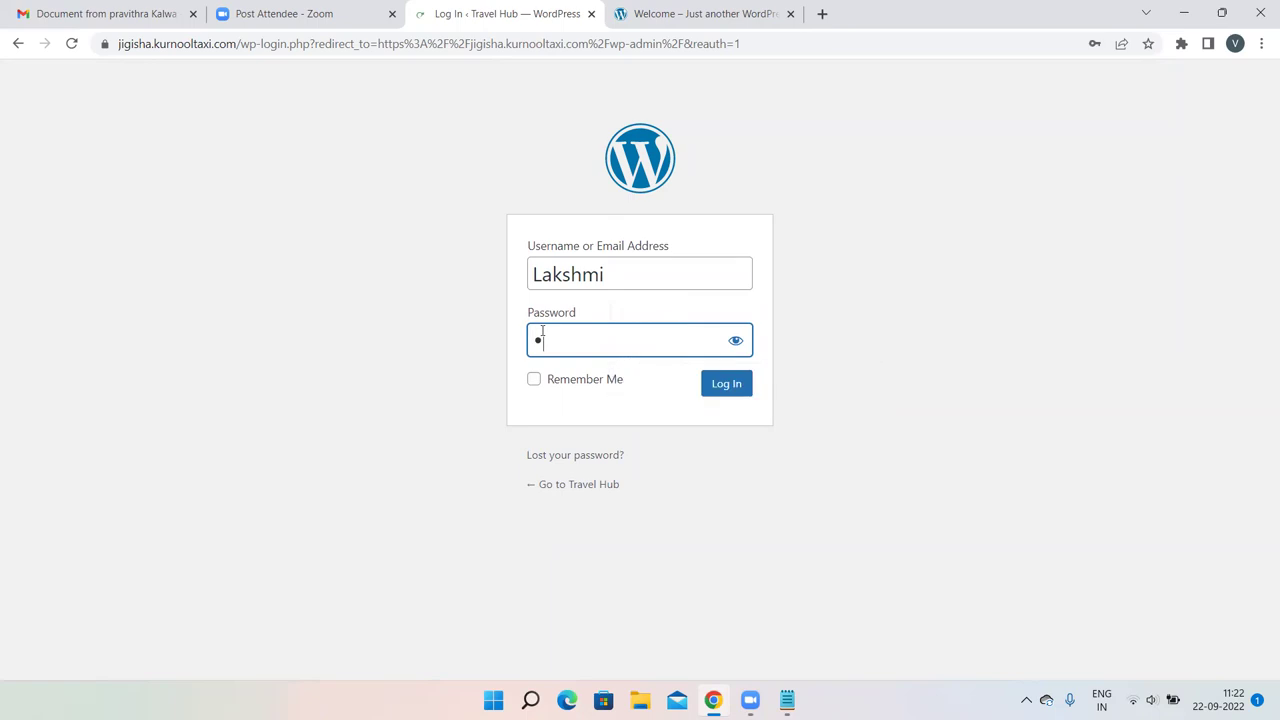
pyautogui.write('•••••')
pyautogui.click(731, 385)
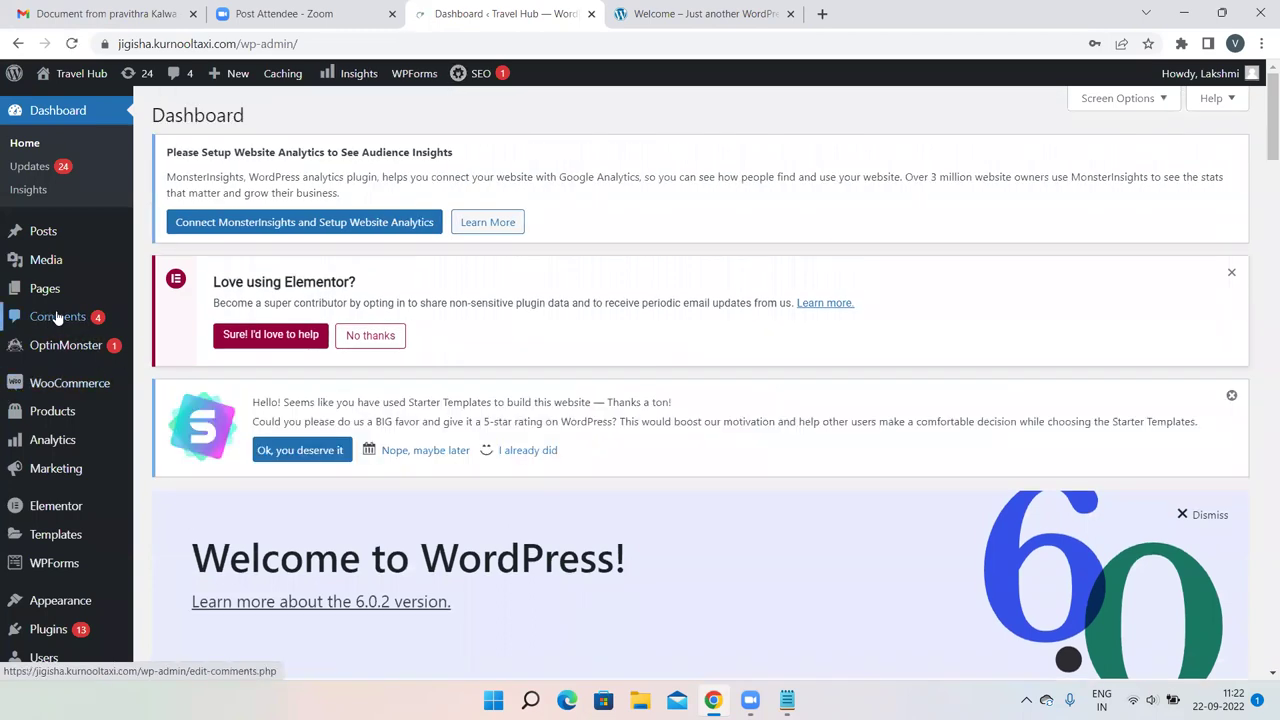
# Approve the 'very interesting blog' comment in the Comments list.
pyautogui.moveTo(42, 291)
pyautogui.click(58, 315)
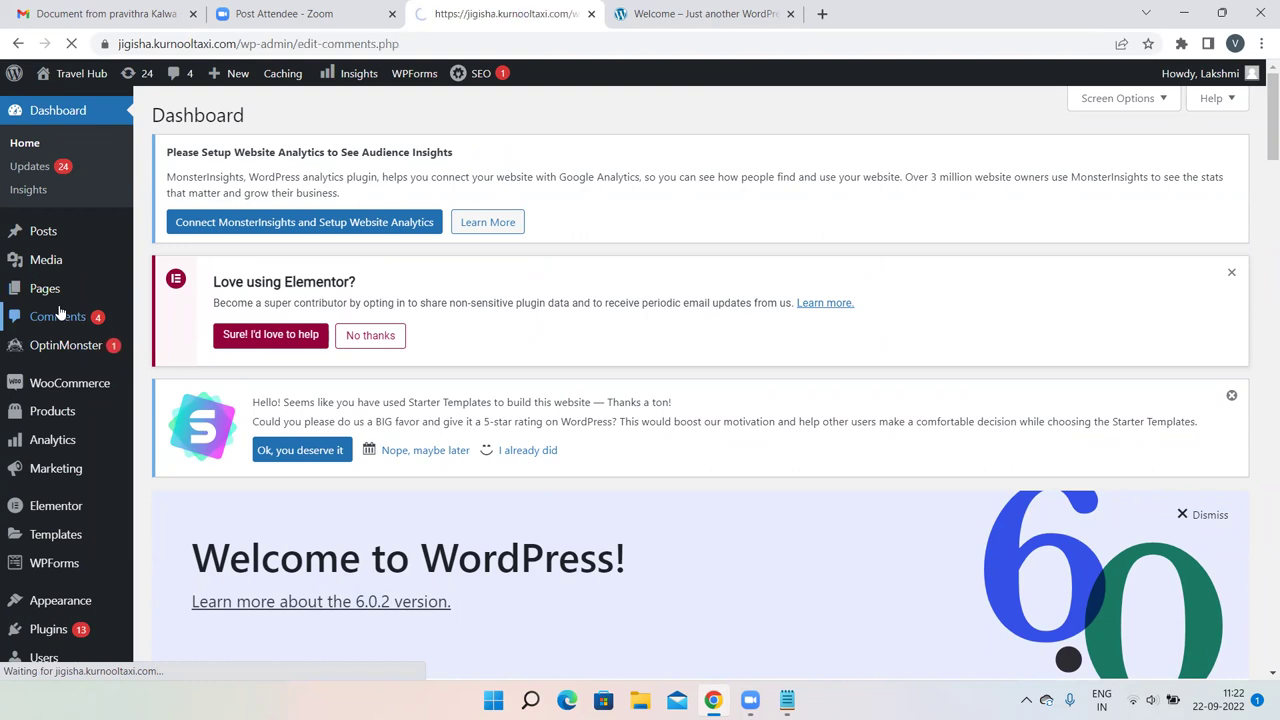
pyautogui.scroll(-6, 657, 251)
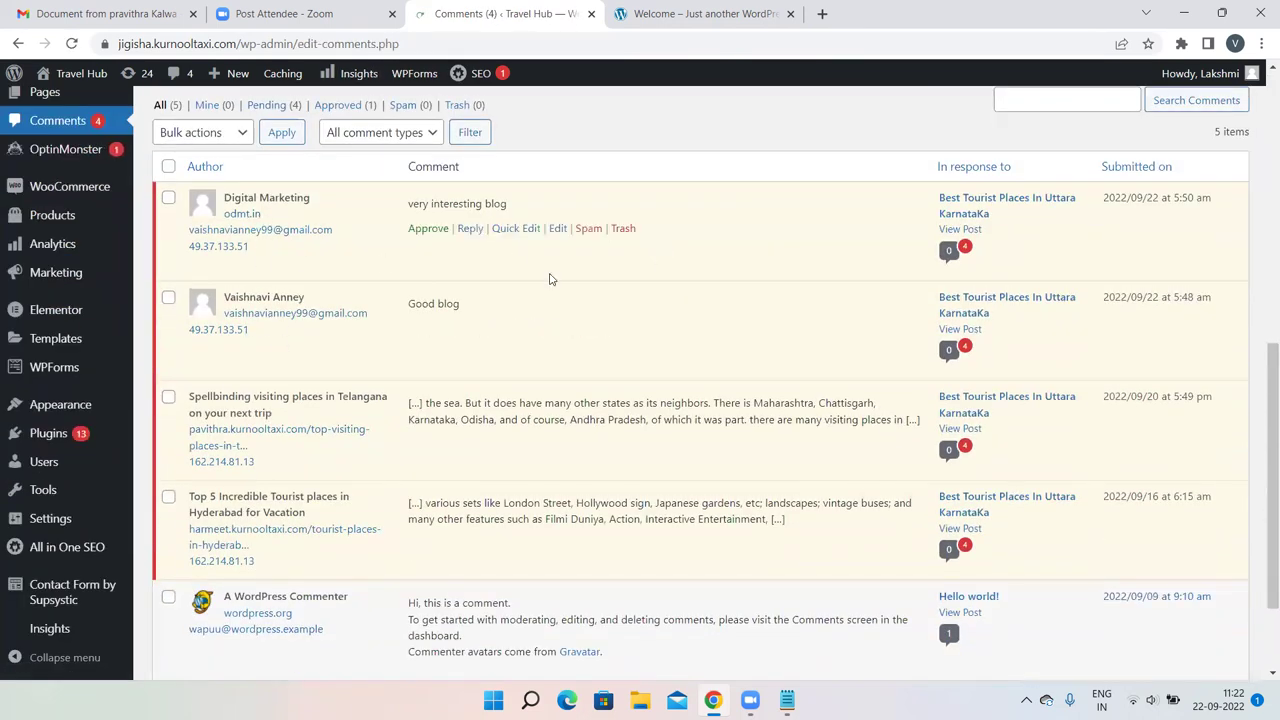
pyautogui.scroll(1, 551, 277)
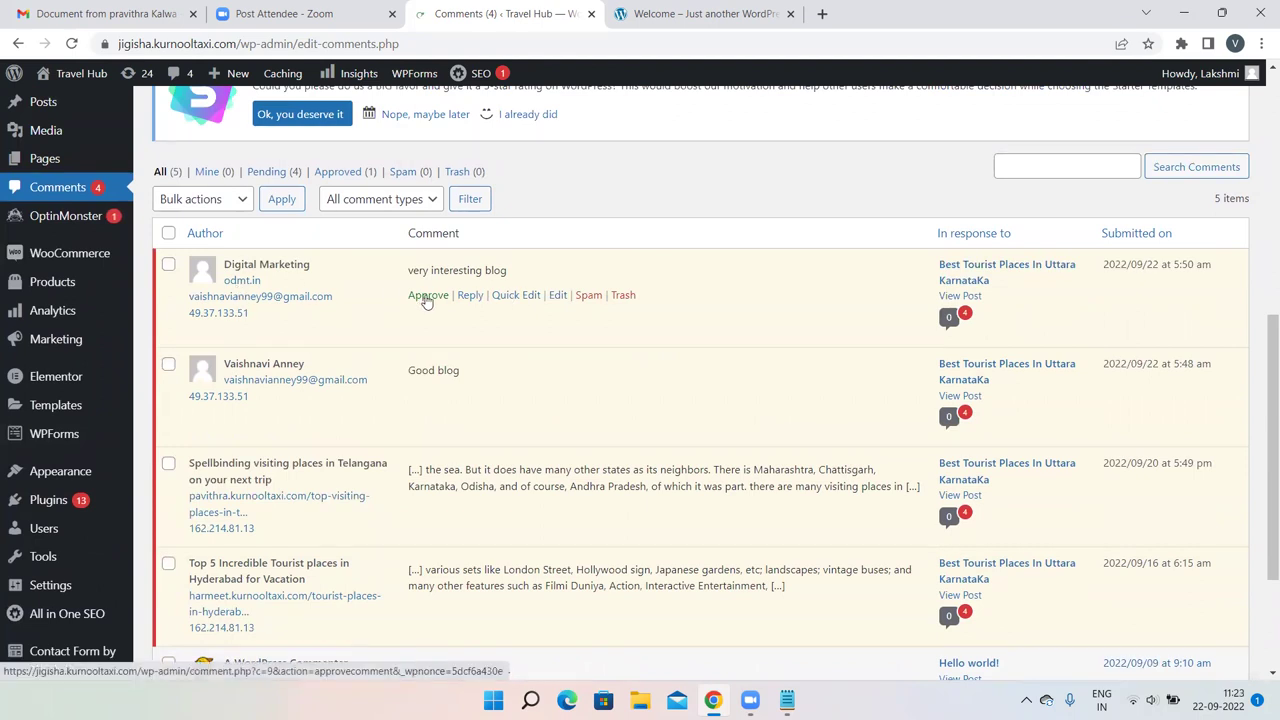
pyautogui.click(424, 300)
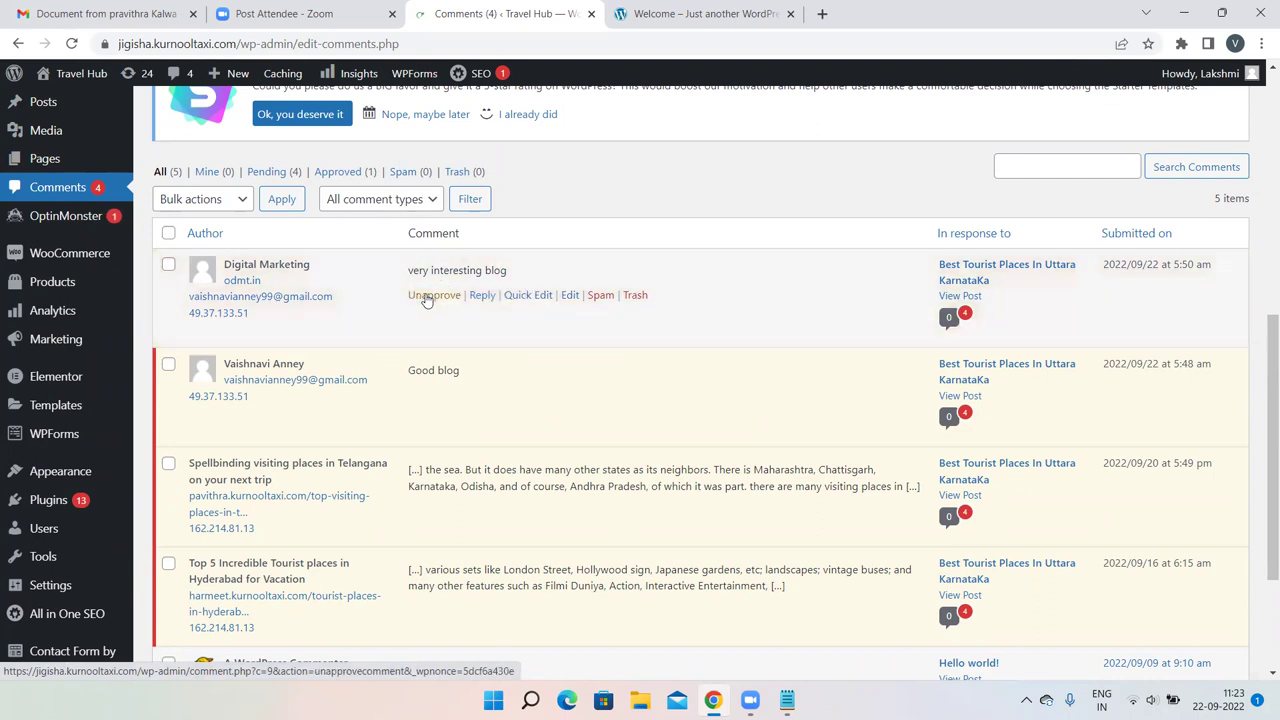
# Select the Travel Hub site address in the address bar.
pyautogui.click(645, 12)
pyautogui.click(536, 10)
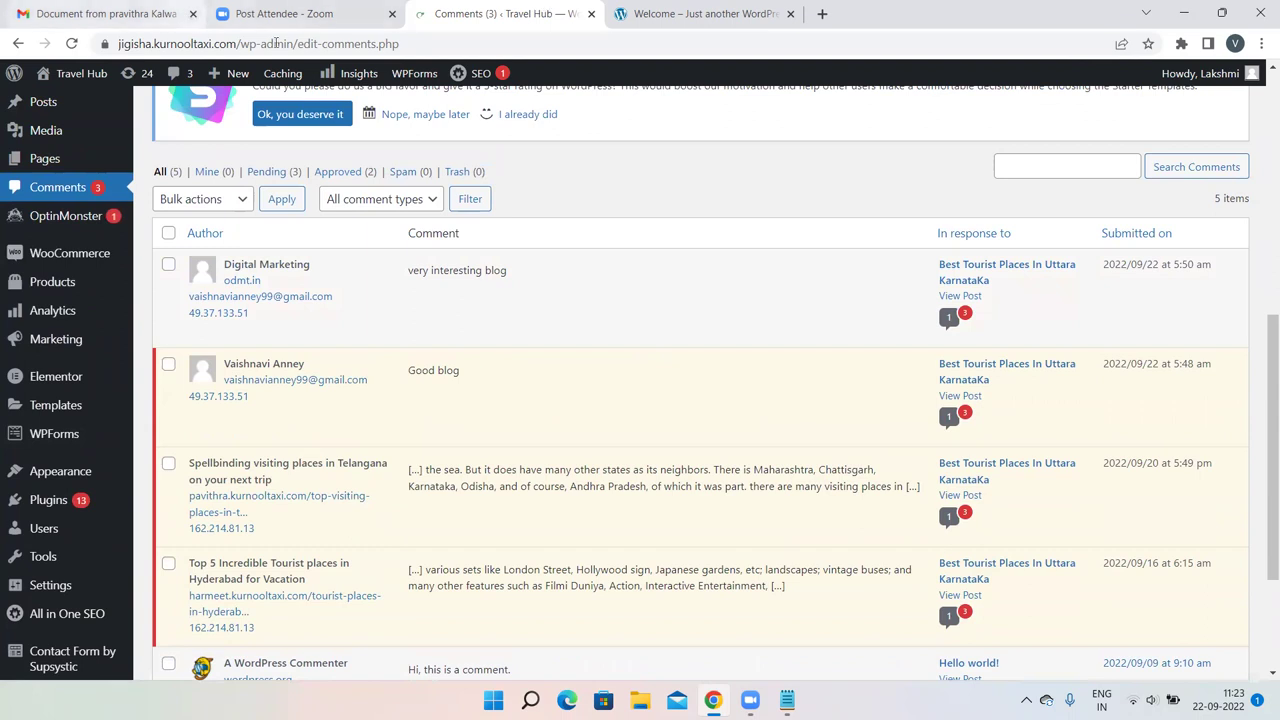
pyautogui.moveTo(241, 44); pyautogui.dragTo(118, 44)
pyautogui.hotkey('ctrl', 'c')
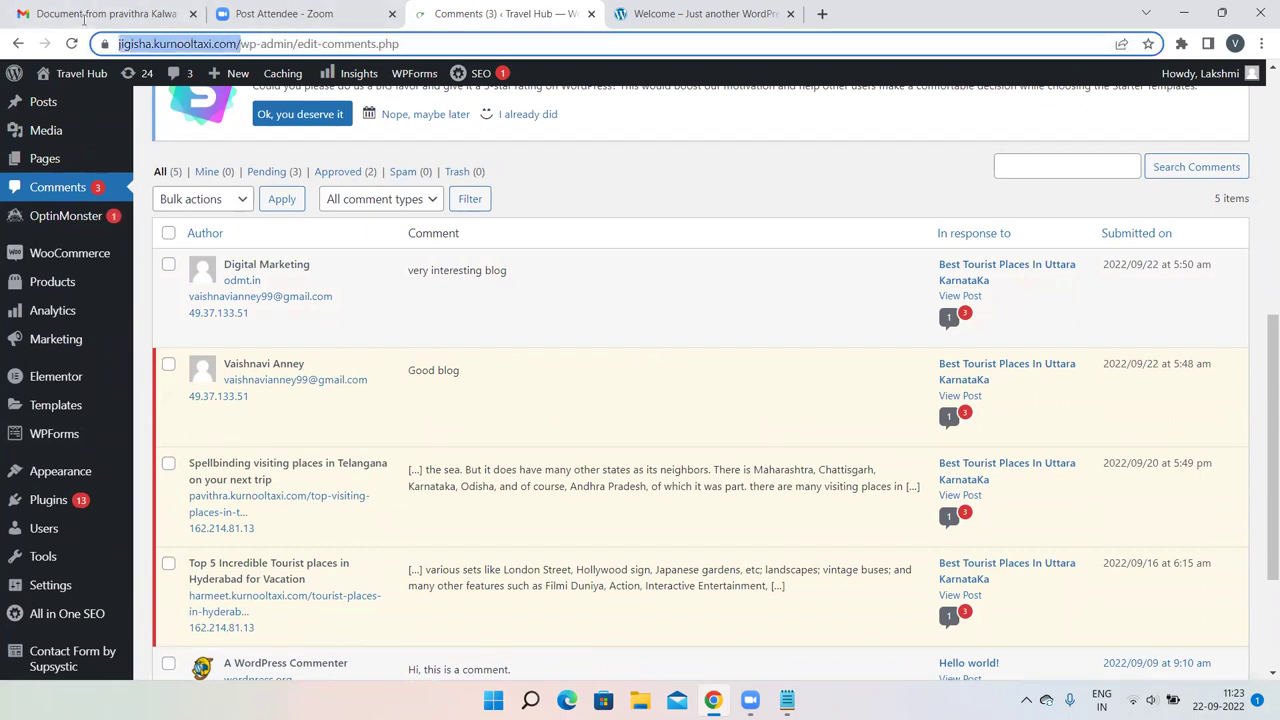
# Load the Travel Hub homepage in a new tab from the pasted address.
pyautogui.click(822, 13)
pyautogui.hotkey('ctrl', 'v')
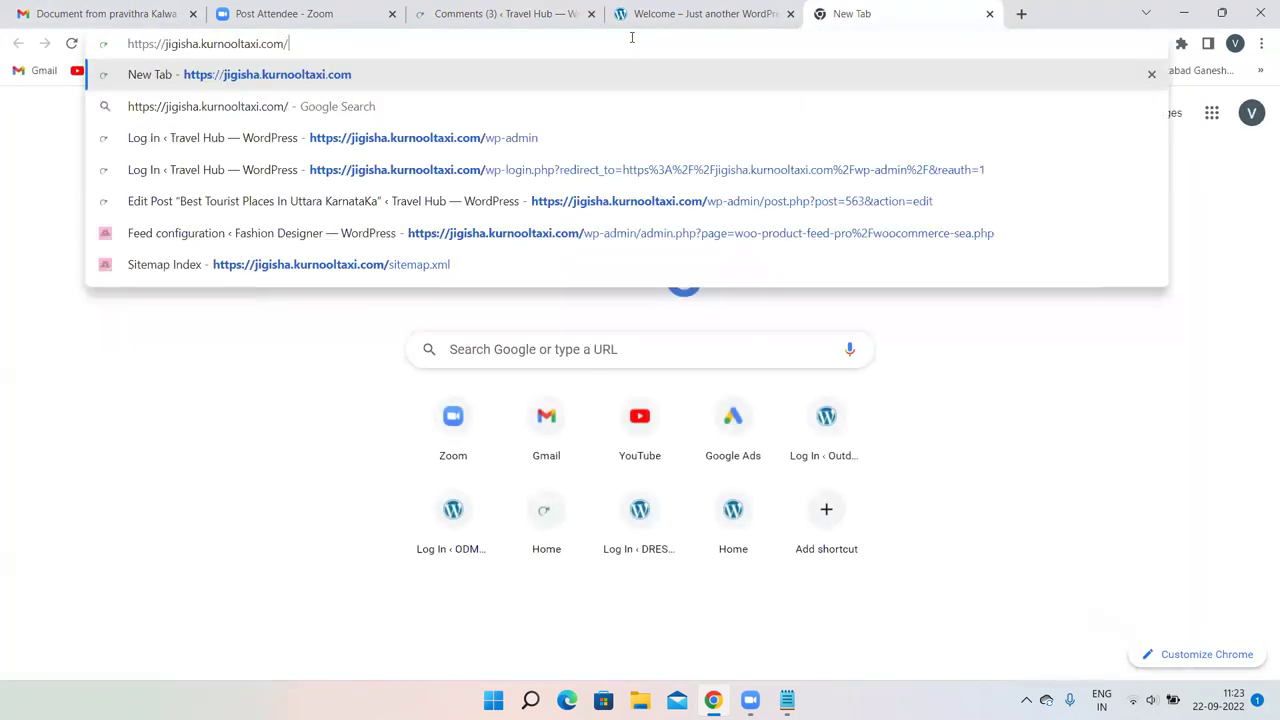
pyautogui.press('Return')
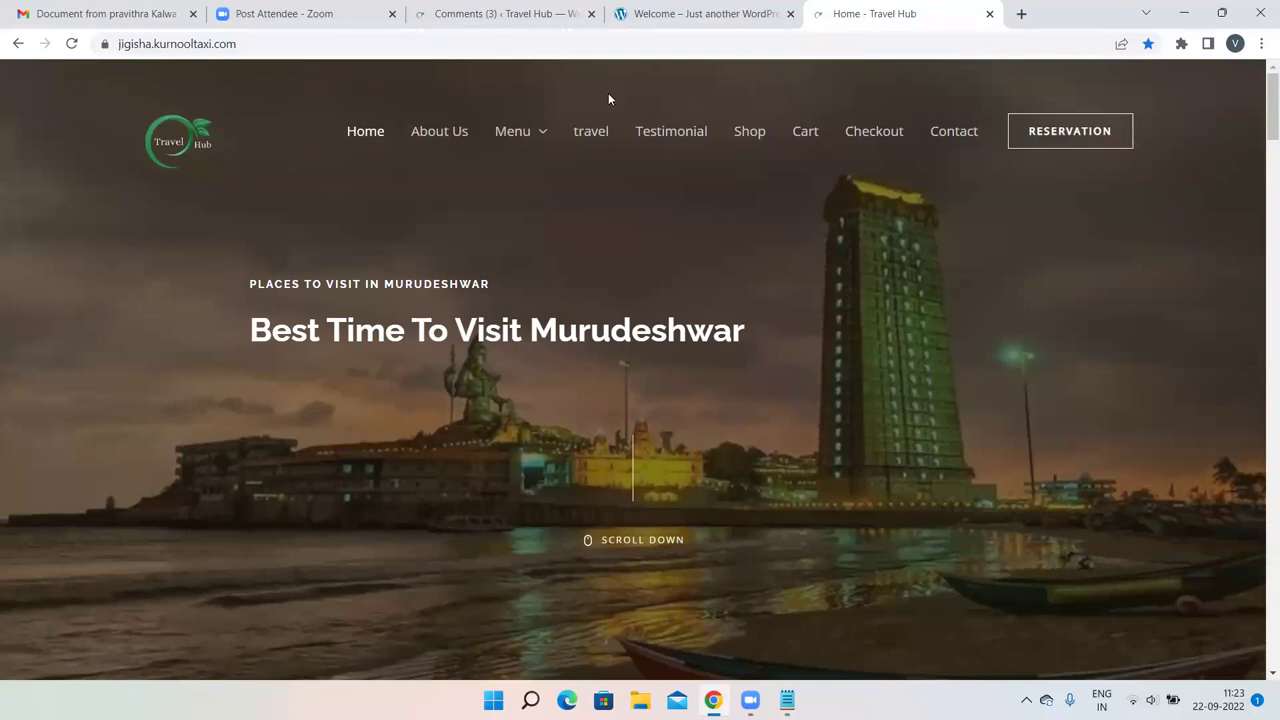
# Open the Uttara Karnataka post via the travel category and scroll to its comments.
pyautogui.click(590, 133)
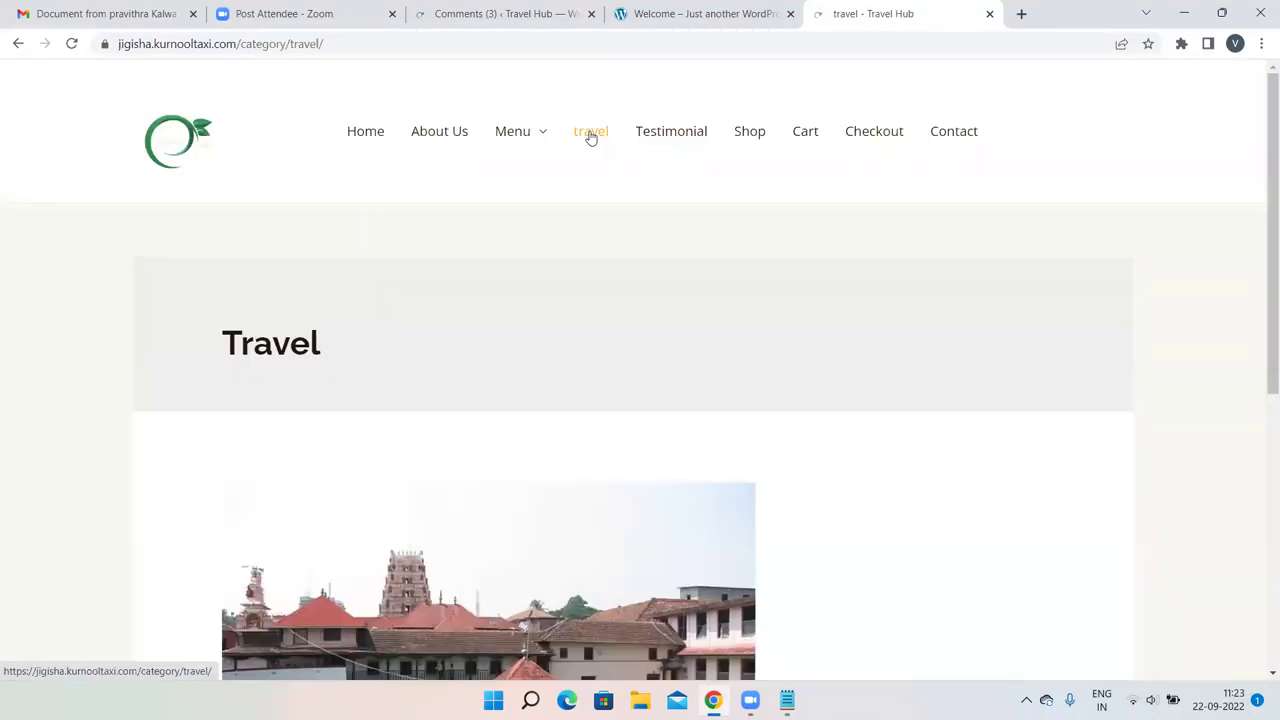
pyautogui.scroll(-5, 530, 330)
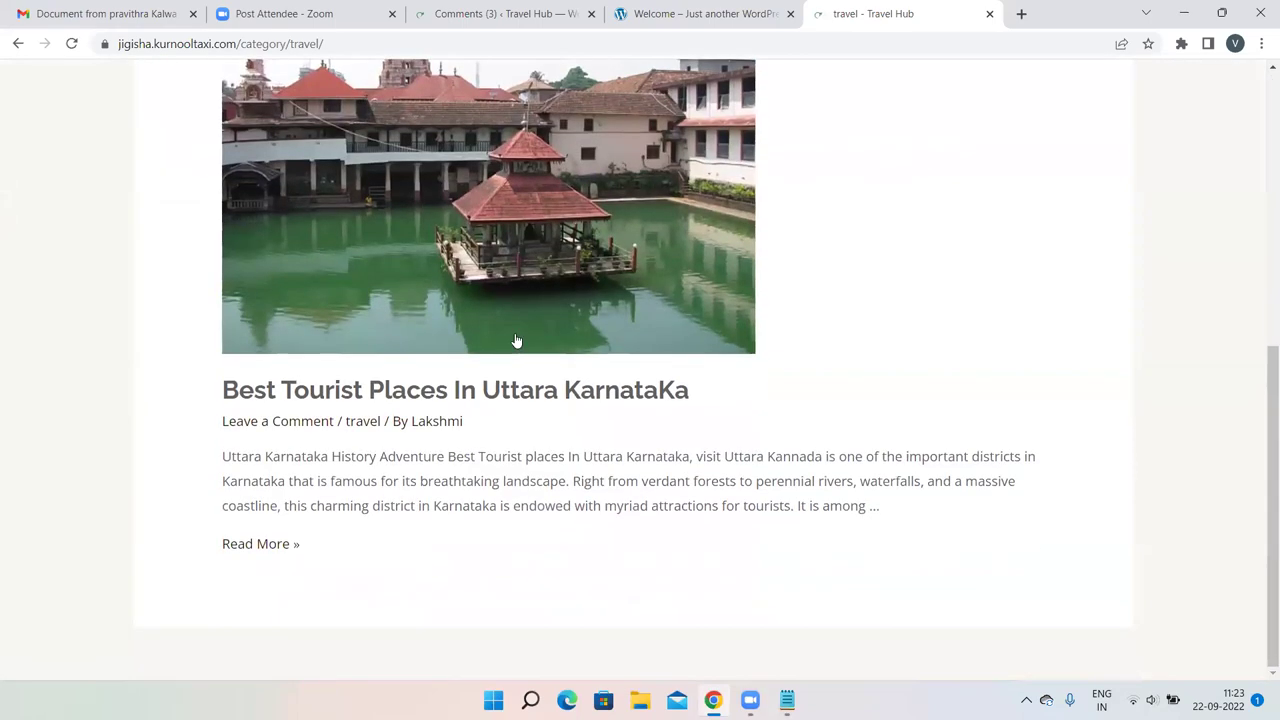
pyautogui.click(248, 551)
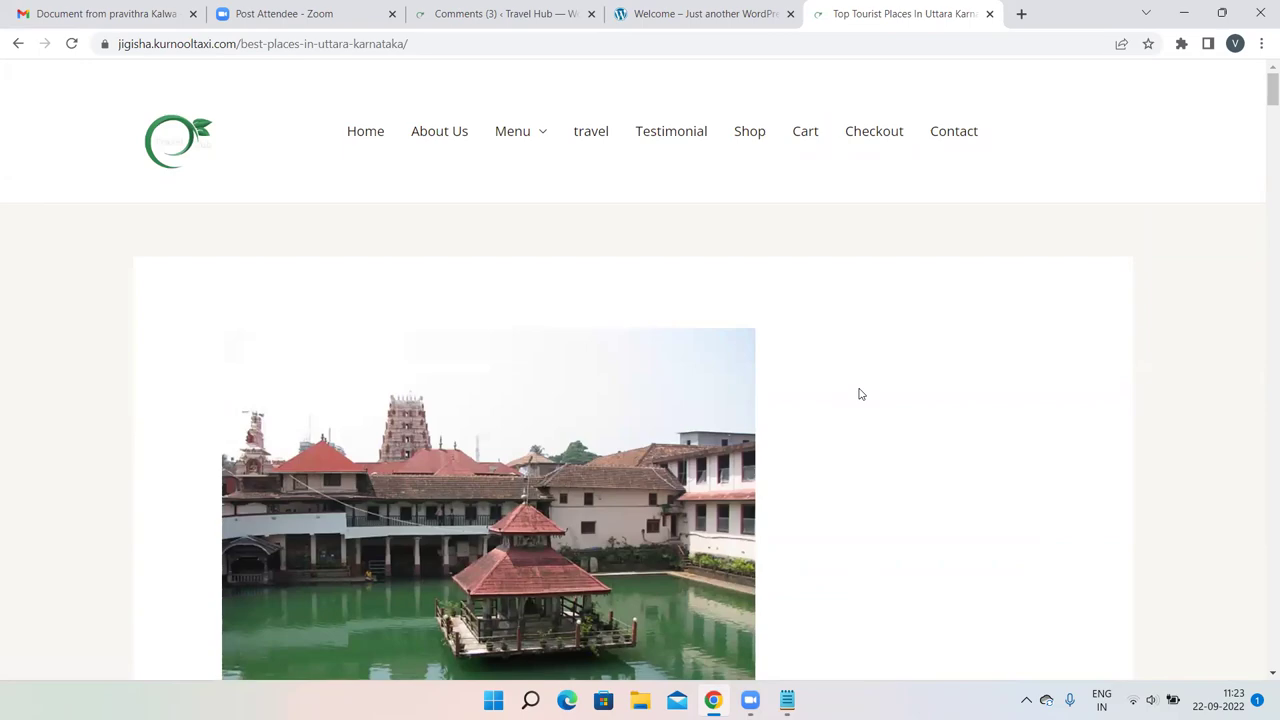
pyautogui.scroll(-20, 860, 394)
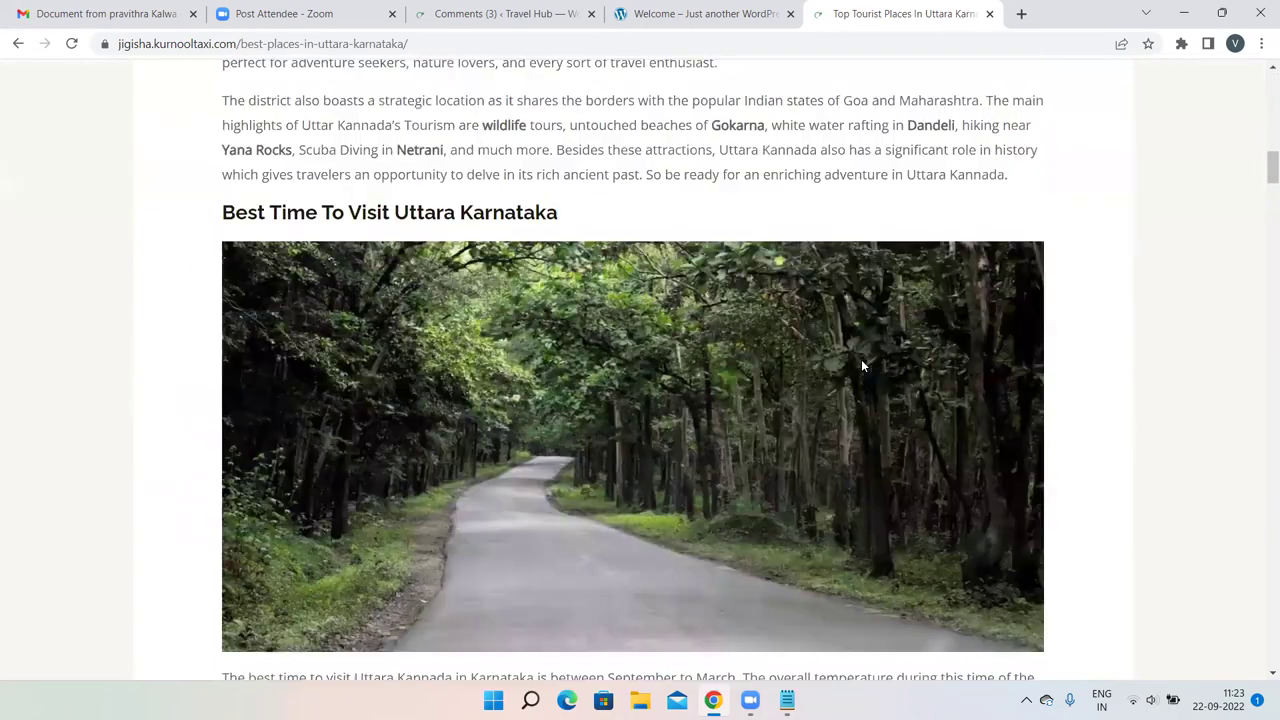
pyautogui.scroll(-20, 863, 360)
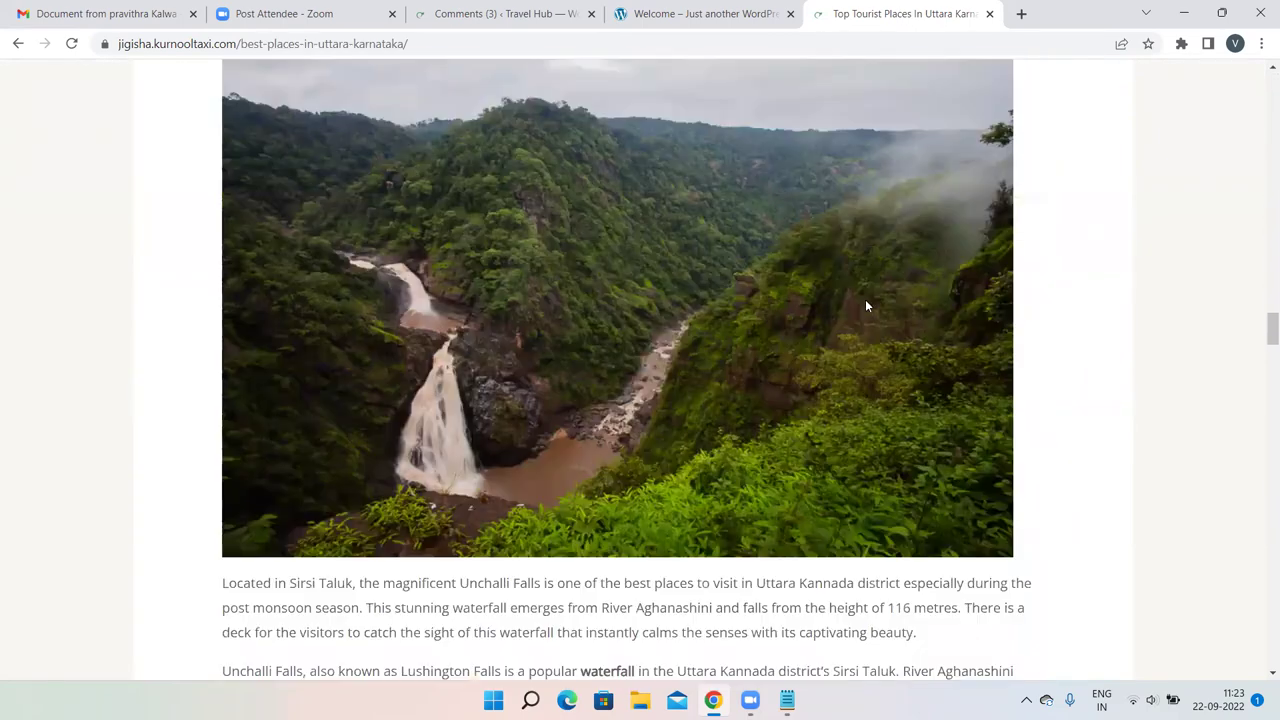
pyautogui.scroll(-20, 867, 296)
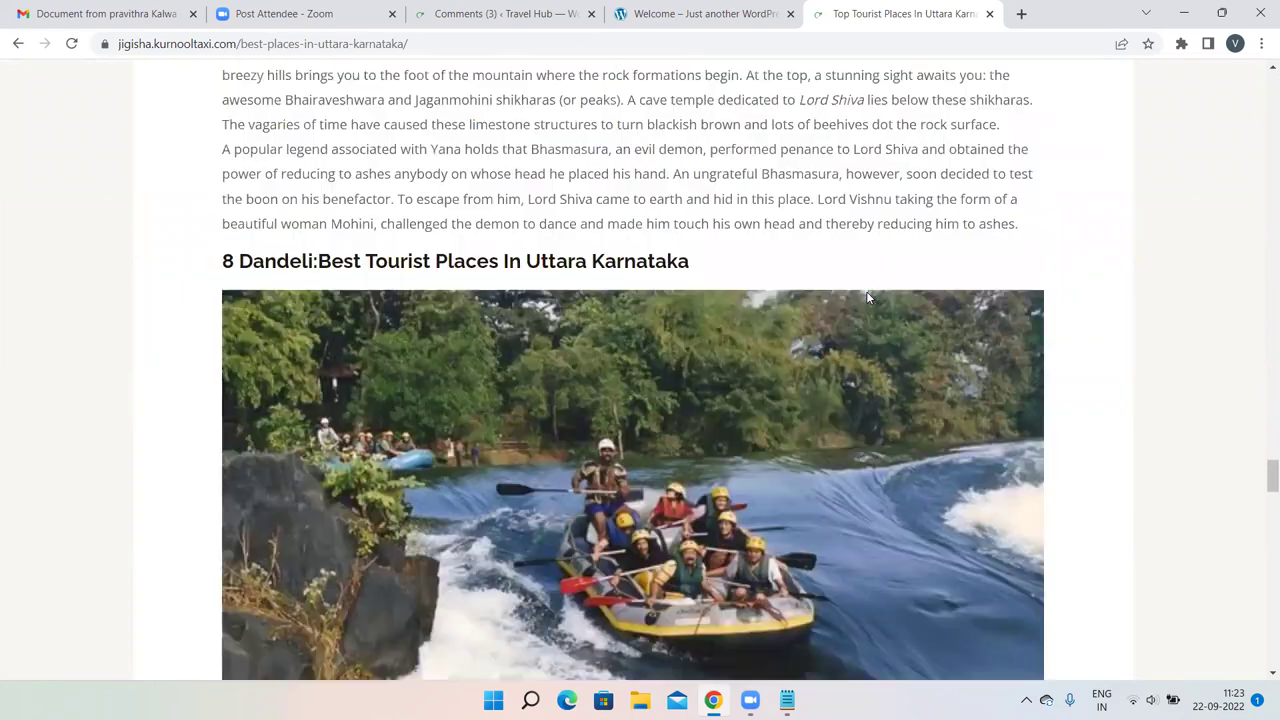
pyautogui.scroll(-20, 867, 297)
pyautogui.scroll(3, 868, 298)
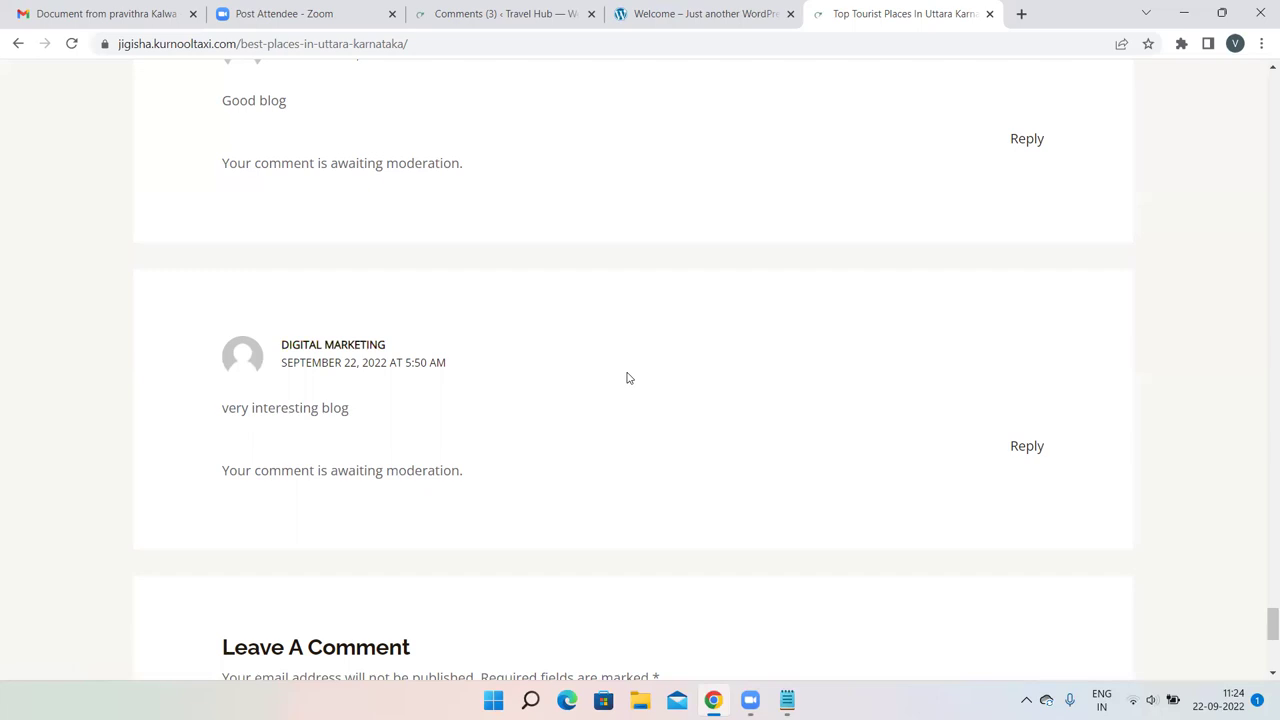
# Delete the pre-filled website URL, e-mail and name from the comment form.
pyautogui.scroll(-5, 628, 378)
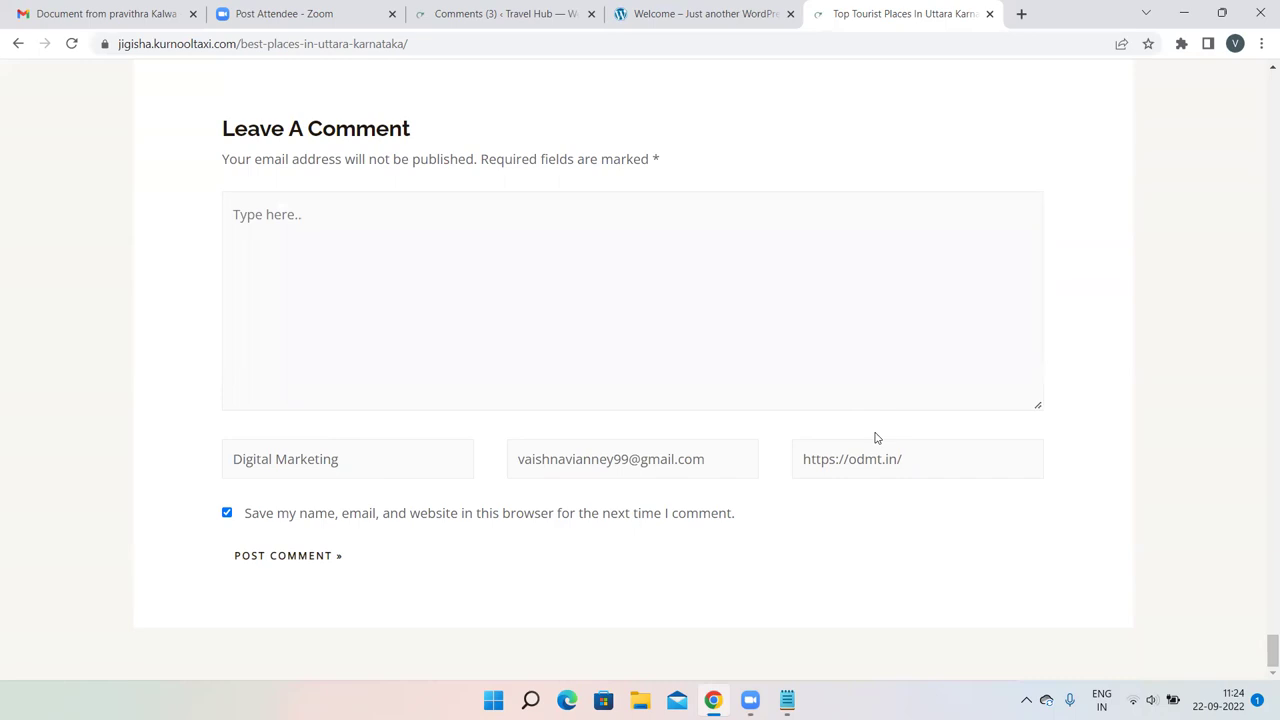
pyautogui.click(917, 455)
pyautogui.moveTo(877, 451); pyautogui.dragTo(794, 457)
pyautogui.press('BackSpace')
pyautogui.moveTo(714, 460); pyautogui.dragTo(485, 476)
pyautogui.press('BackSpace')
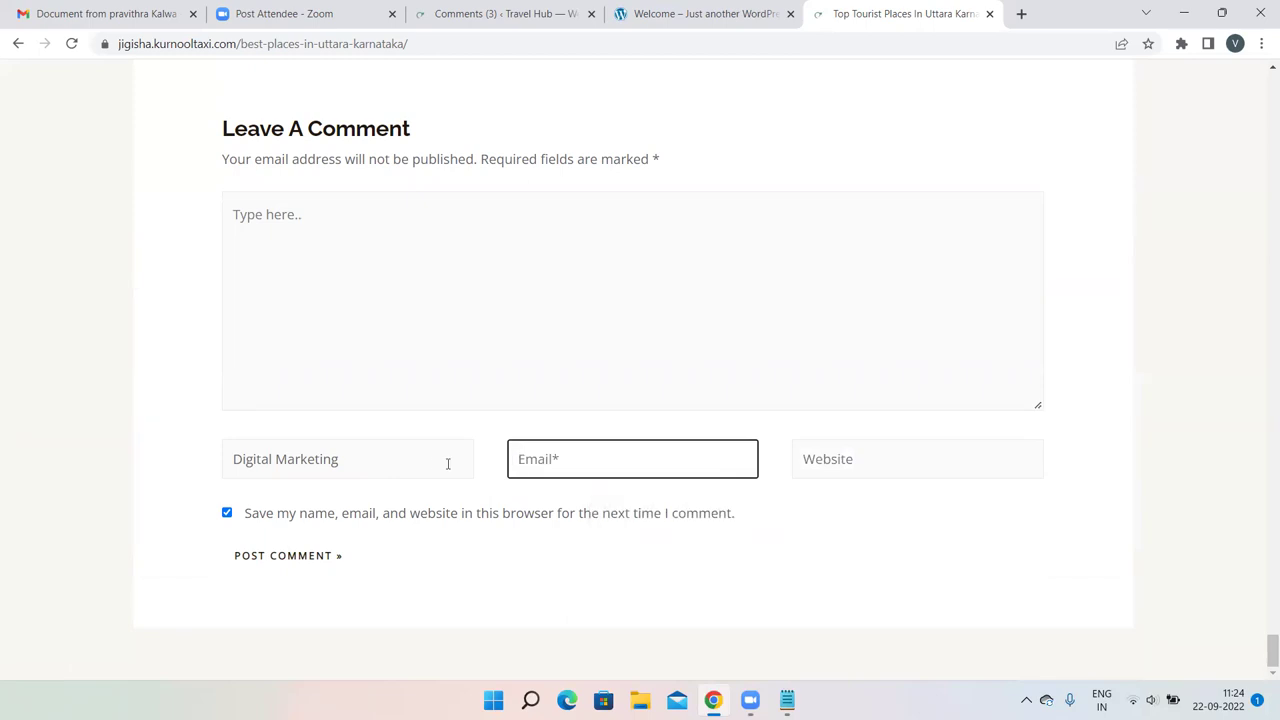
pyautogui.moveTo(371, 463); pyautogui.dragTo(177, 491)
pyautogui.press('BackSpace')
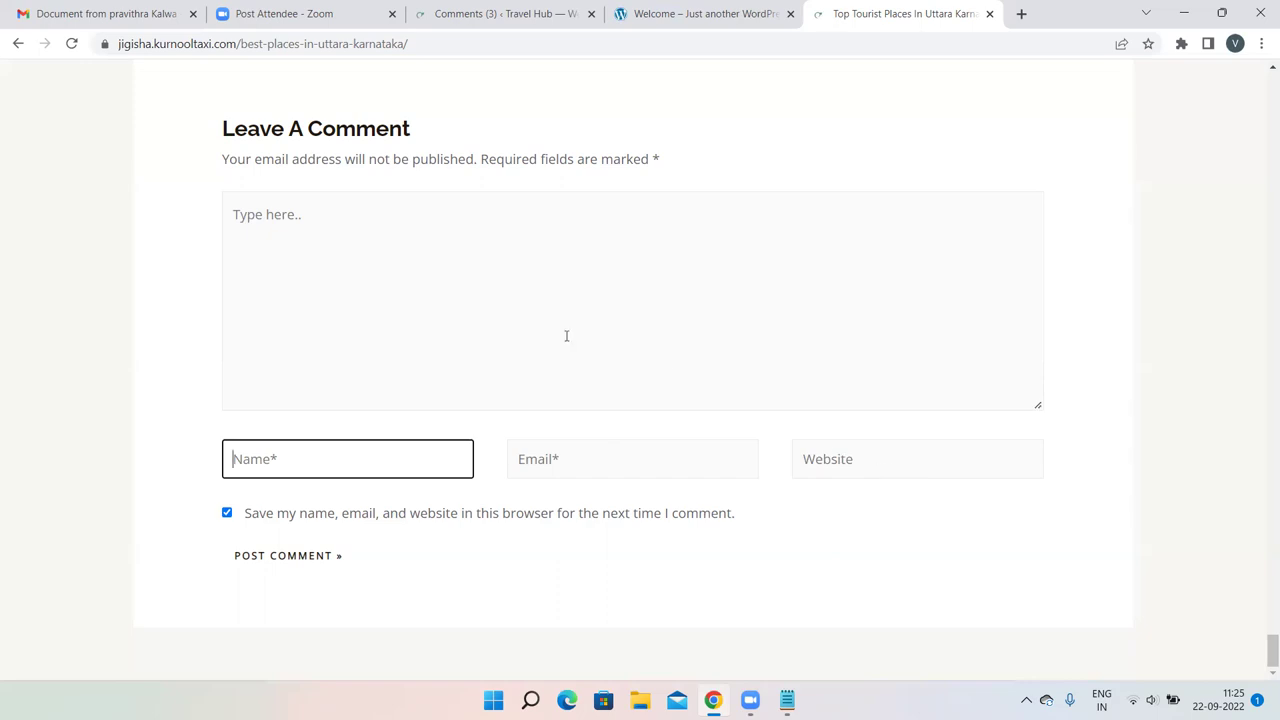
pyautogui.click(287, 268)
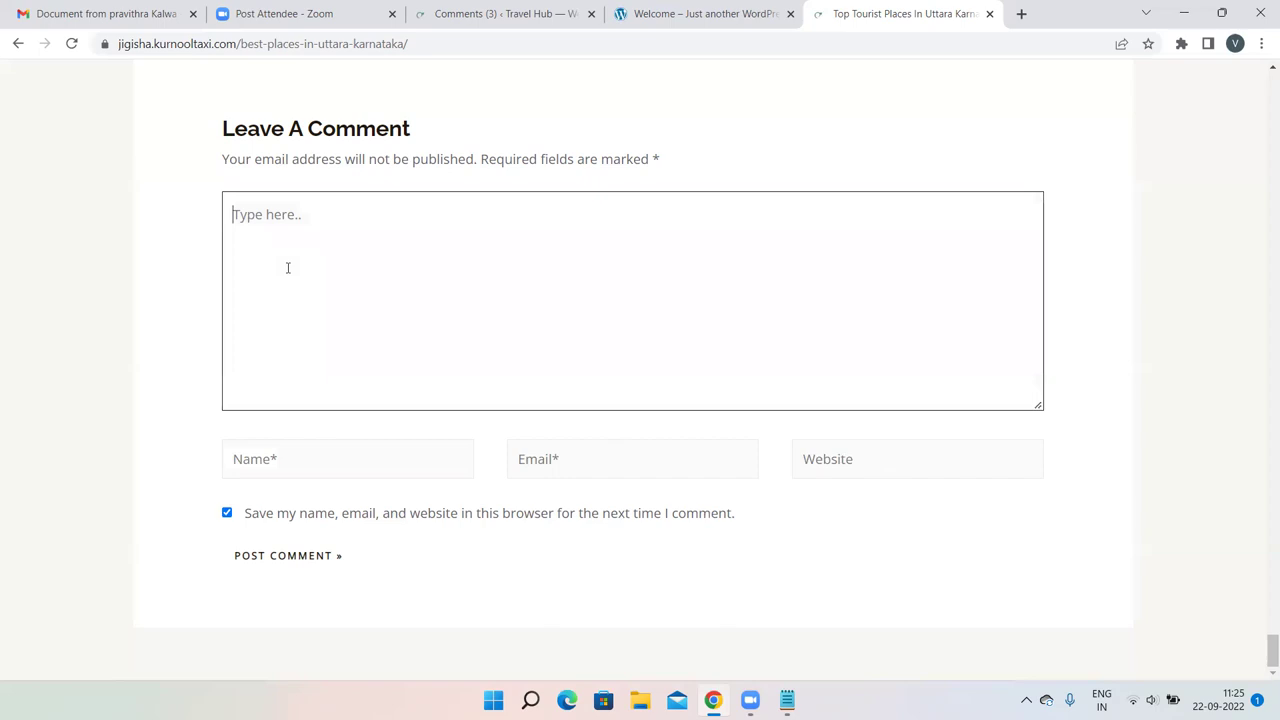
pyautogui.write('<a href')
pyautogui.write('= "')
pyautogui.click(691, 12)
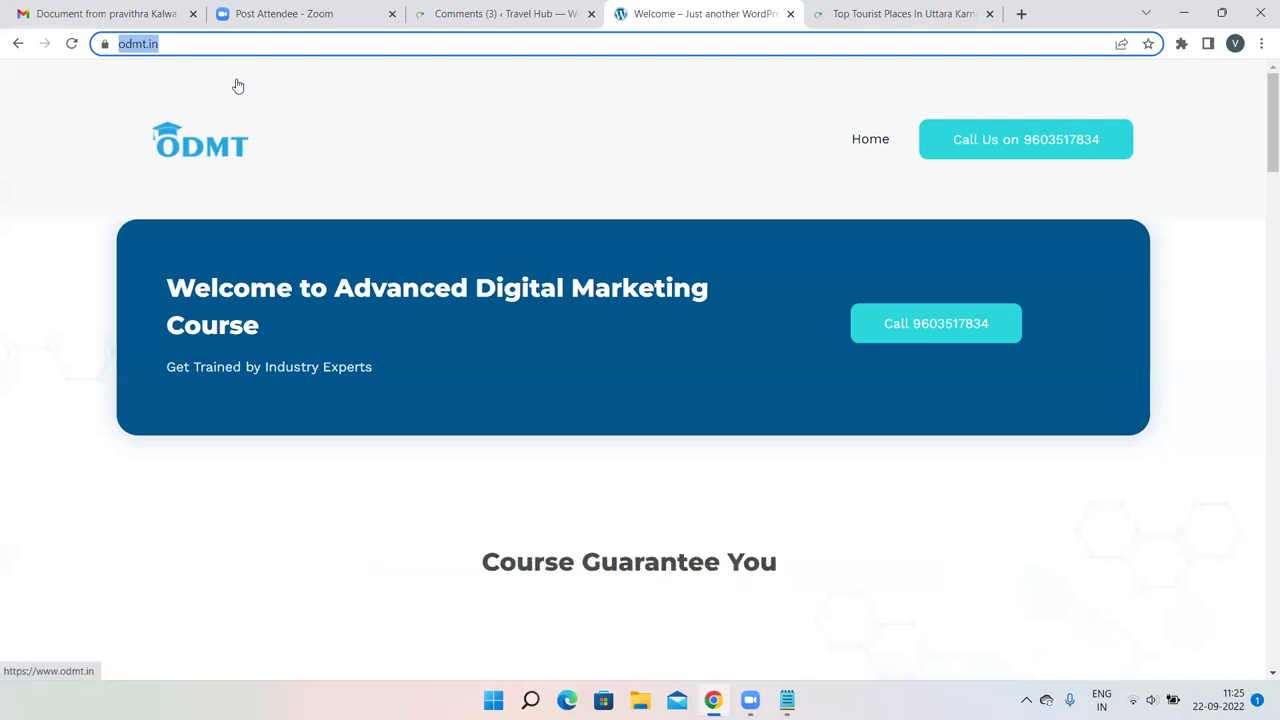
pyautogui.click(900, 14)
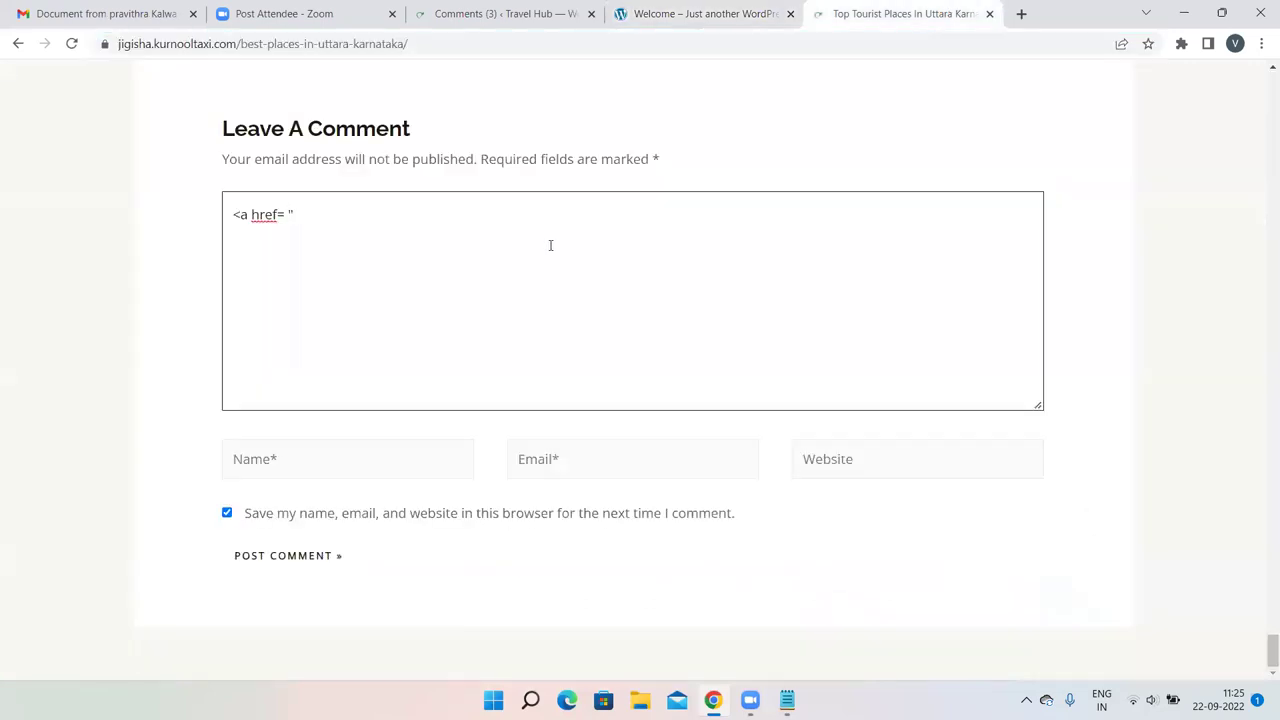
pyautogui.write('https://www.odmt.in/')
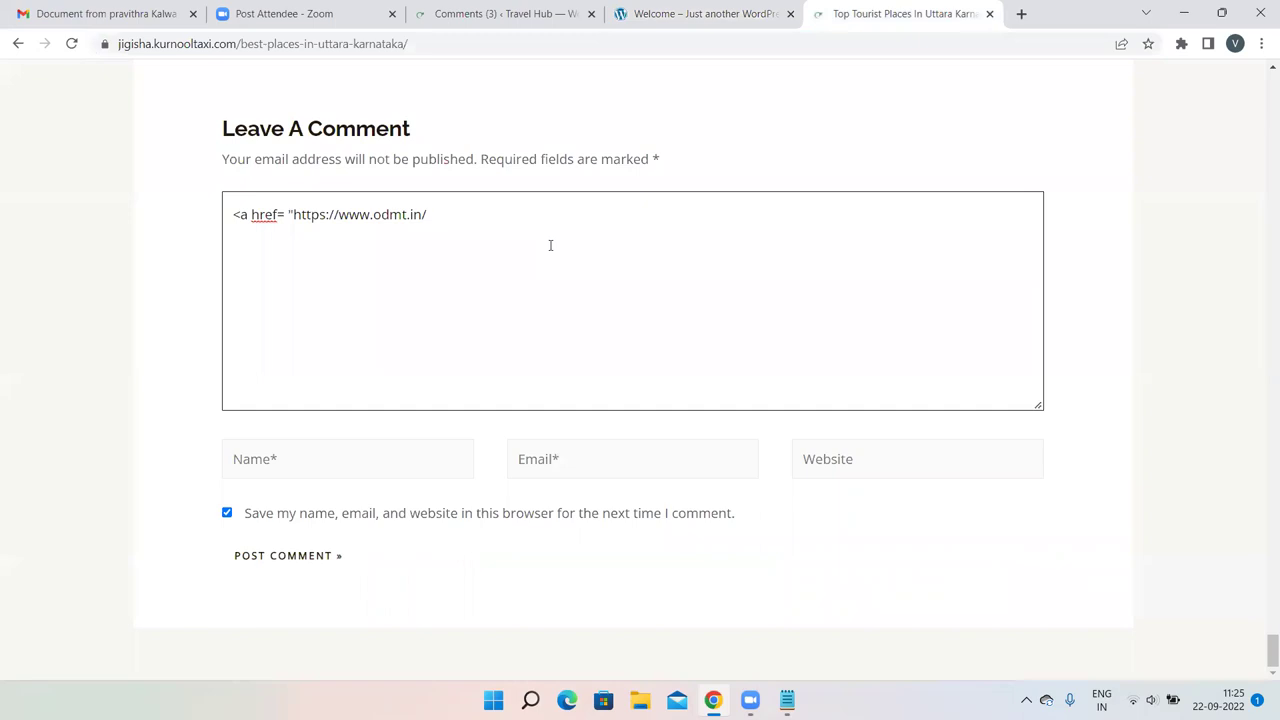
pyautogui.write('">beautiful blog</a>')
# Finish the link with anchor text 'beautiful blog' and a closing </a>, highlighting its parts.
pyautogui.moveTo(525, 214); pyautogui.dragTo(440, 212)
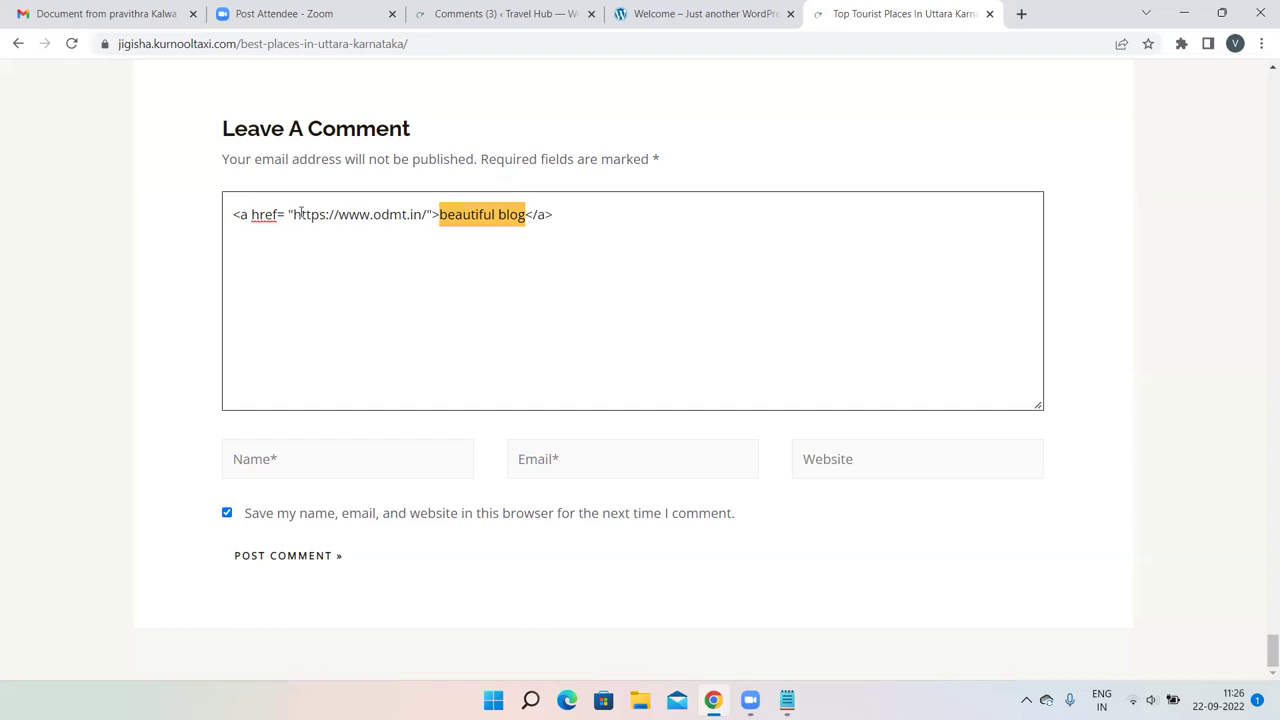
pyautogui.moveTo(286, 214); pyautogui.dragTo(433, 216)
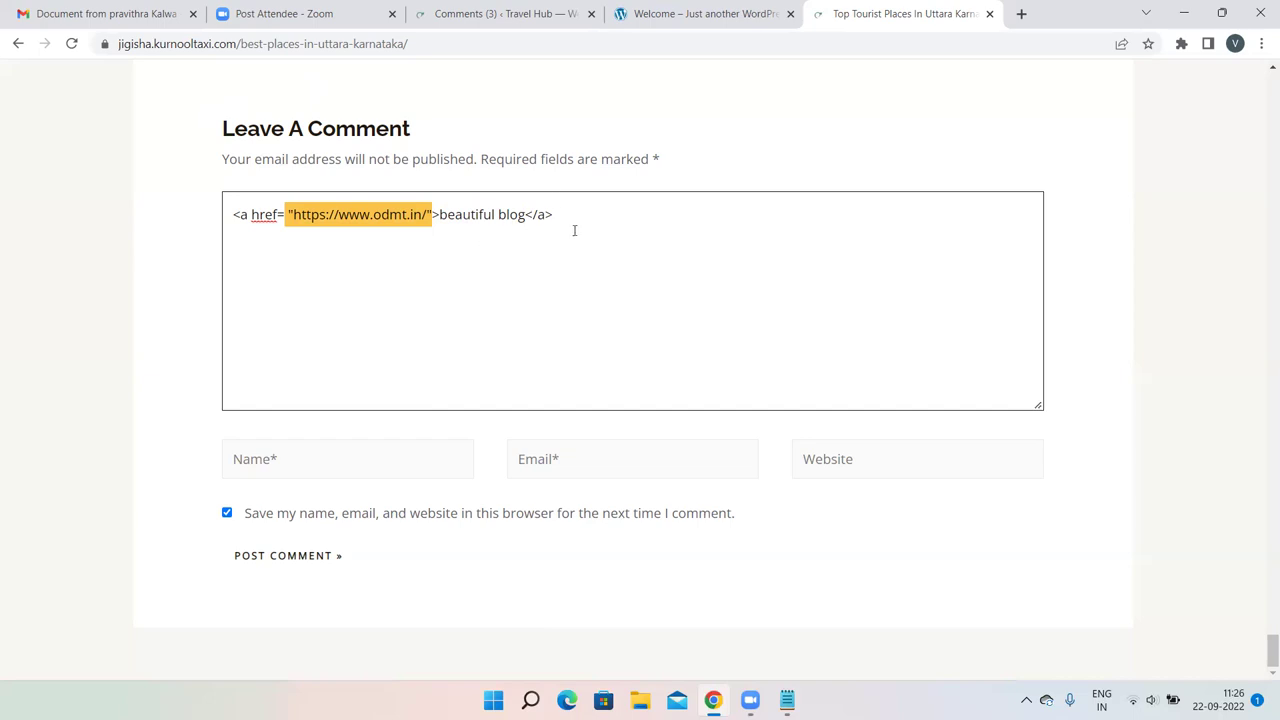
pyautogui.click(622, 269)
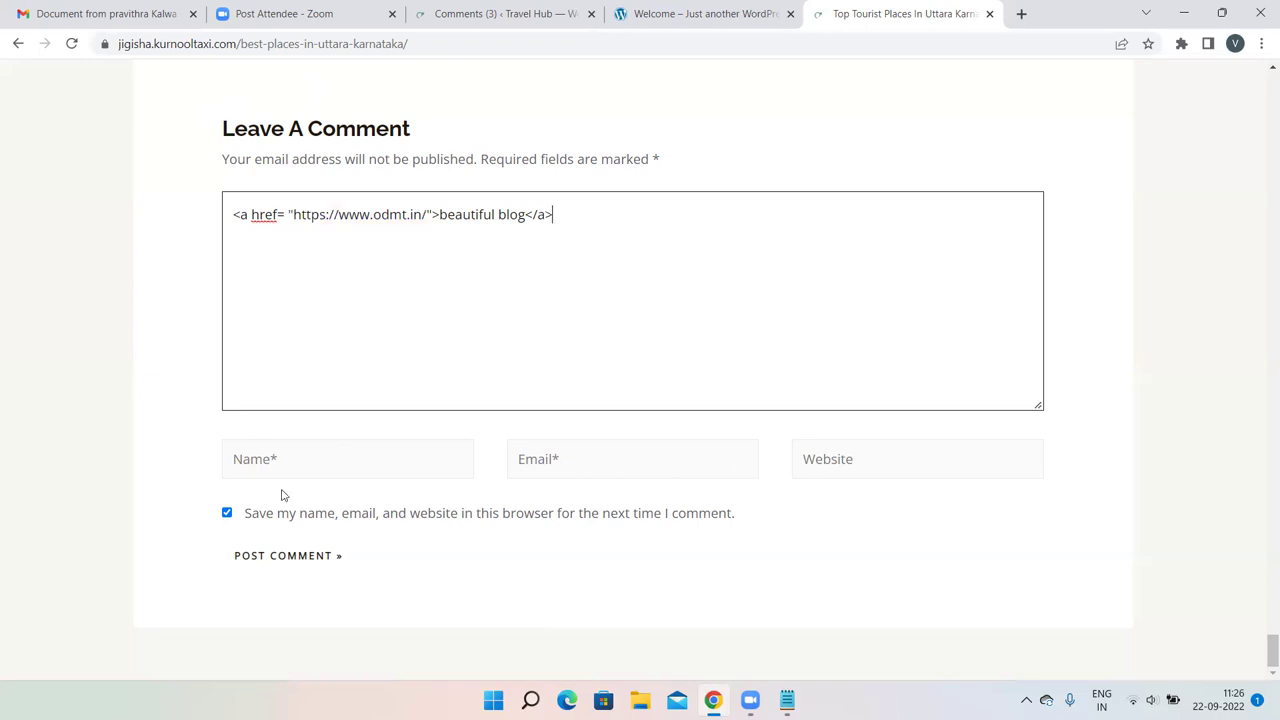
# Post the 'beautiful blog' link comment to the Travel Hub article.
pyautogui.click(294, 556)
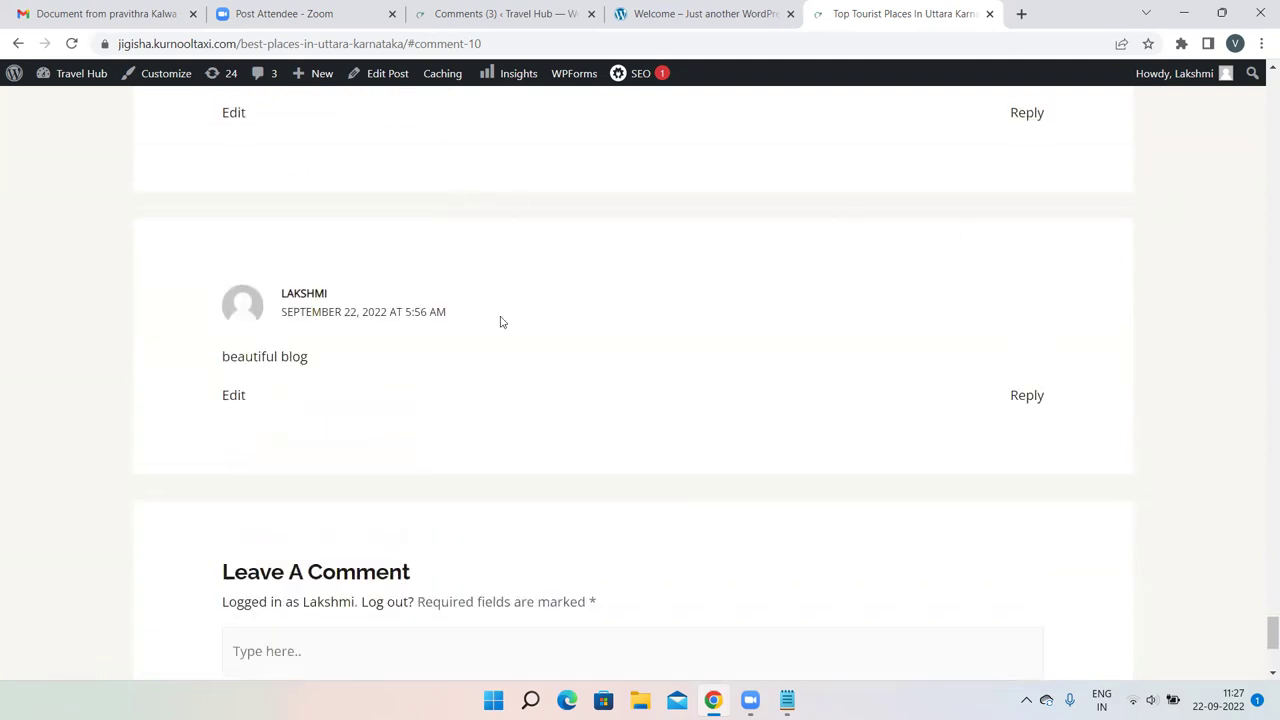
# Log out of Travel Hub and close the login and comments tabs.
pyautogui.moveTo(1233, 77)
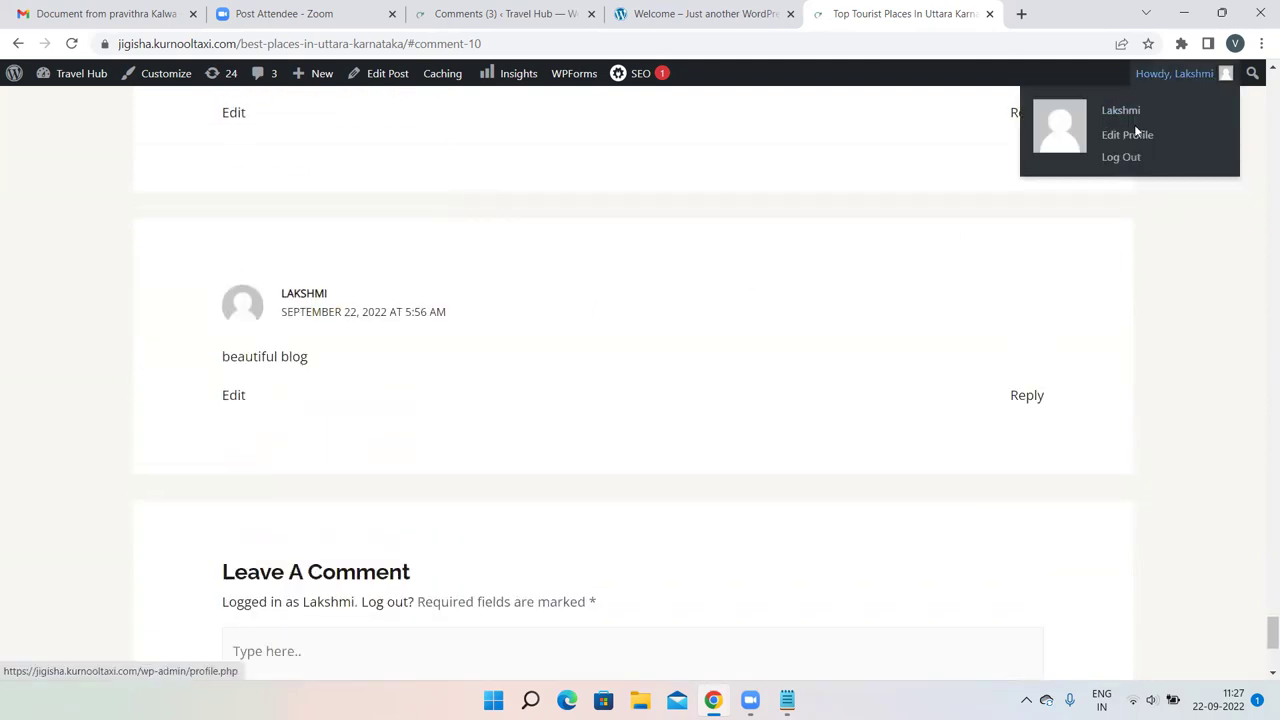
pyautogui.click(1110, 159)
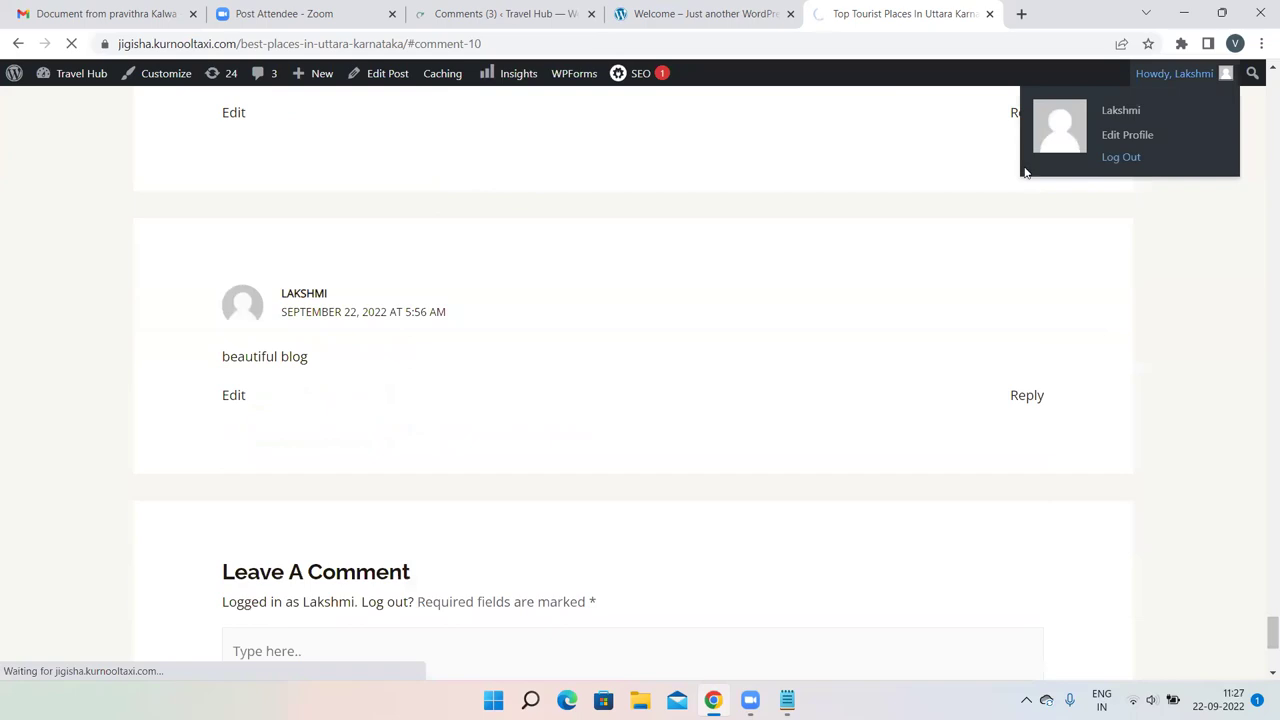
pyautogui.scroll(-2, 297, 363)
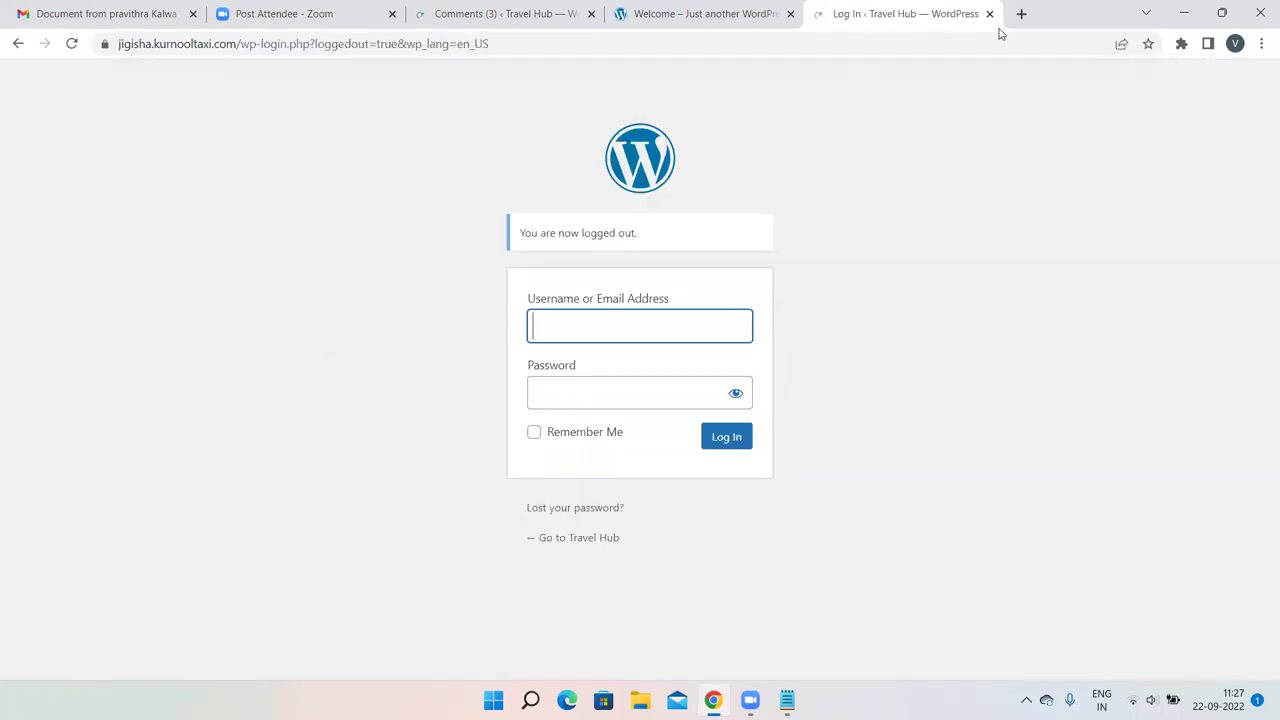
pyautogui.click(990, 14)
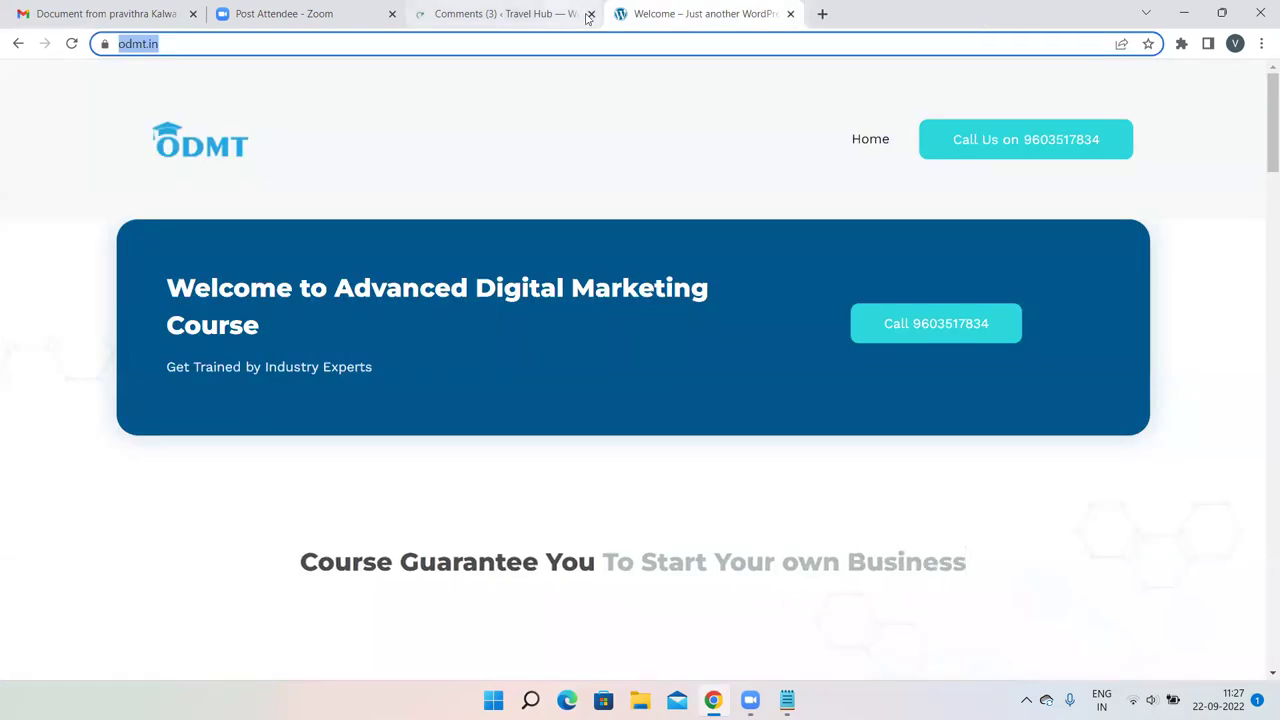
pyautogui.click(591, 14)
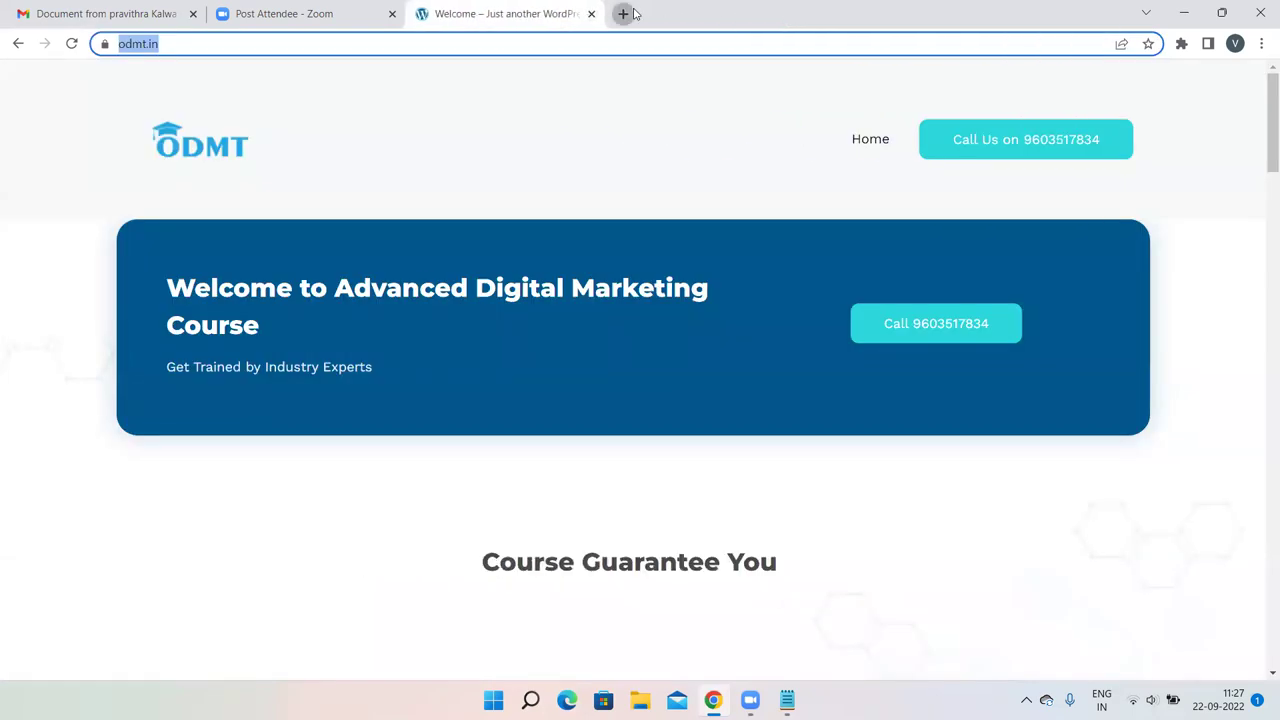
# Load jigisha.kurnooltaxi.com in a new tab from the address-bar suggestion.
pyautogui.click(622, 13)
pyautogui.click(521, 46)
pyautogui.write('ji')
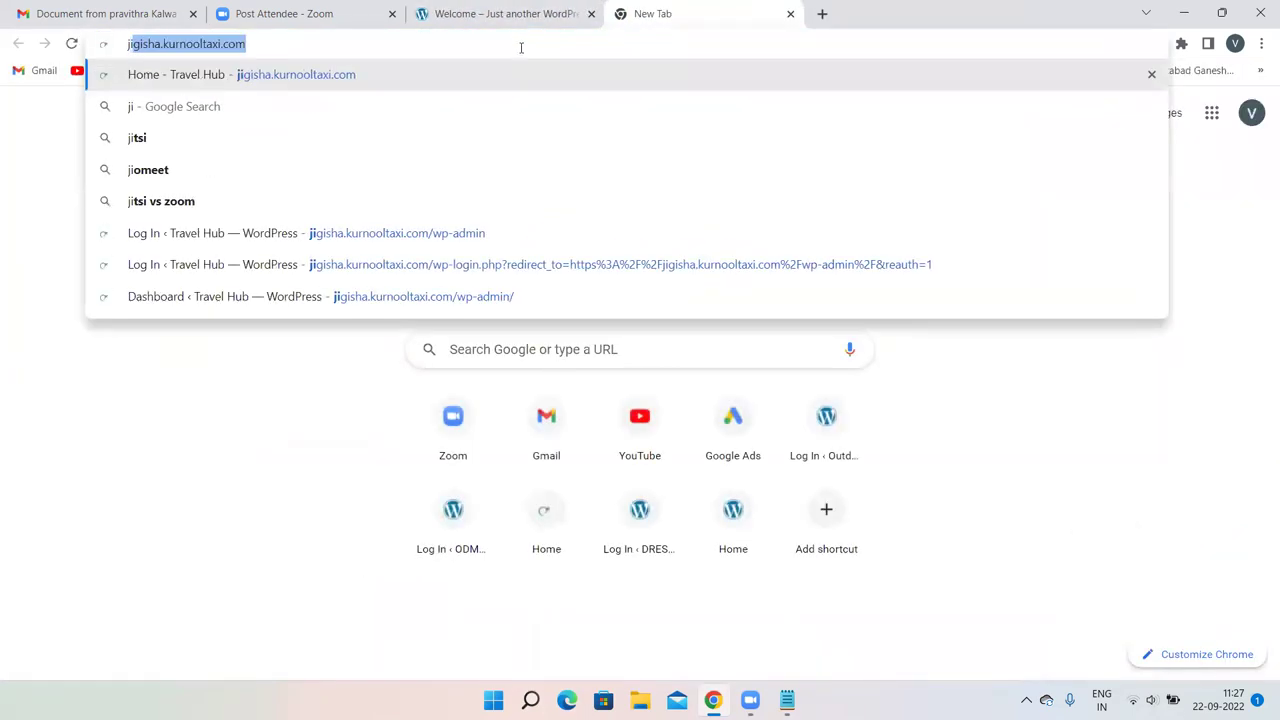
pyautogui.press('Return')
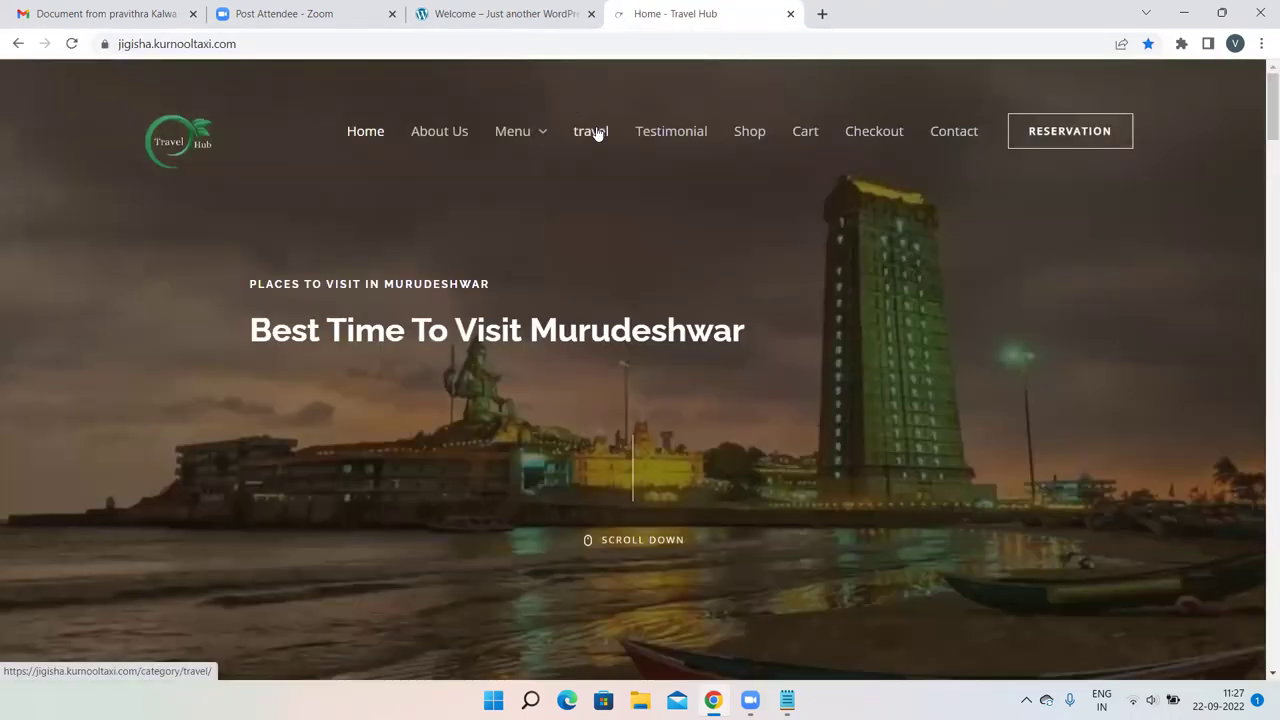
# Open the Uttara Karnataka tourist places post via the travel category and scroll down to its comments.
pyautogui.click(594, 131)
pyautogui.scroll(-5, 592, 307)
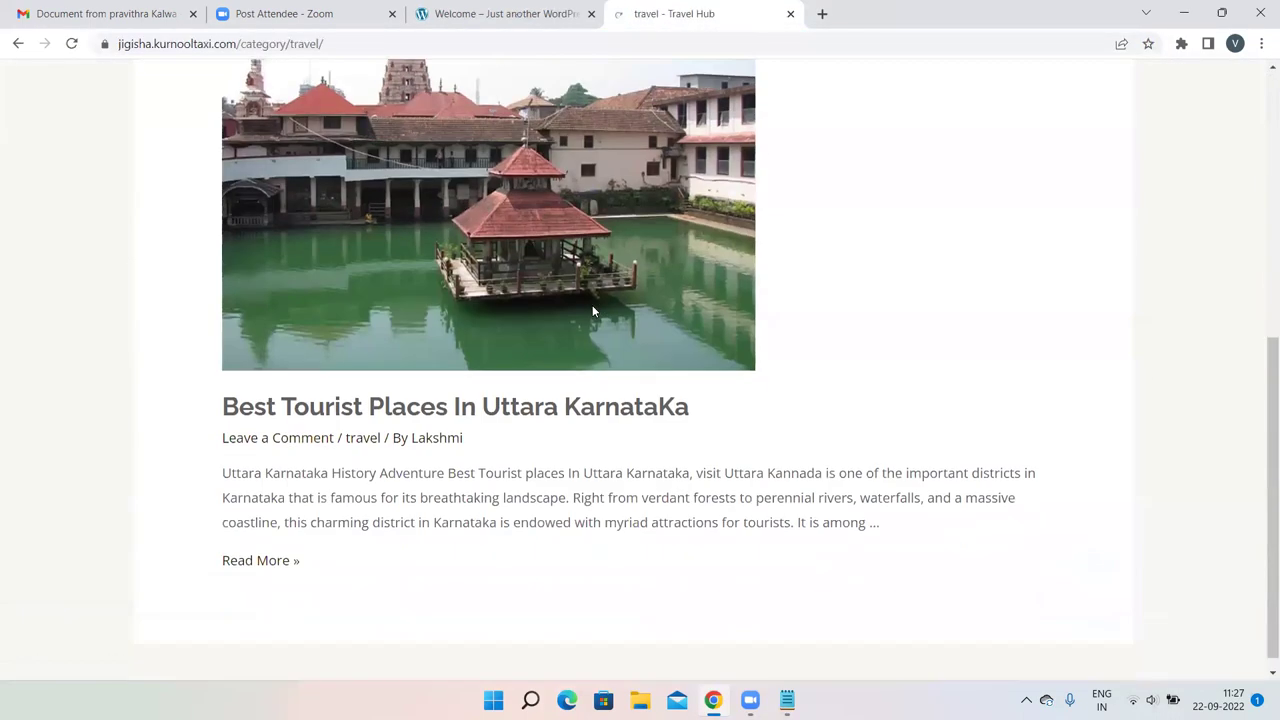
pyautogui.click(228, 550)
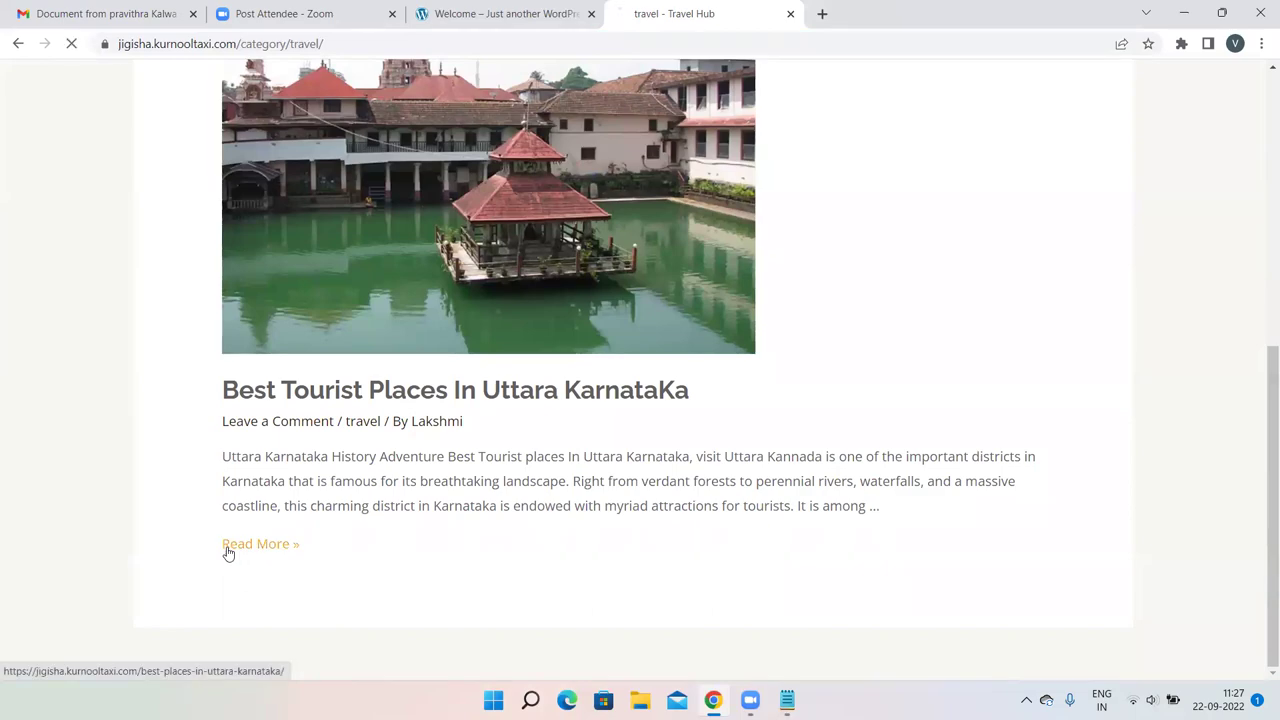
pyautogui.scroll(-8, 563, 452)
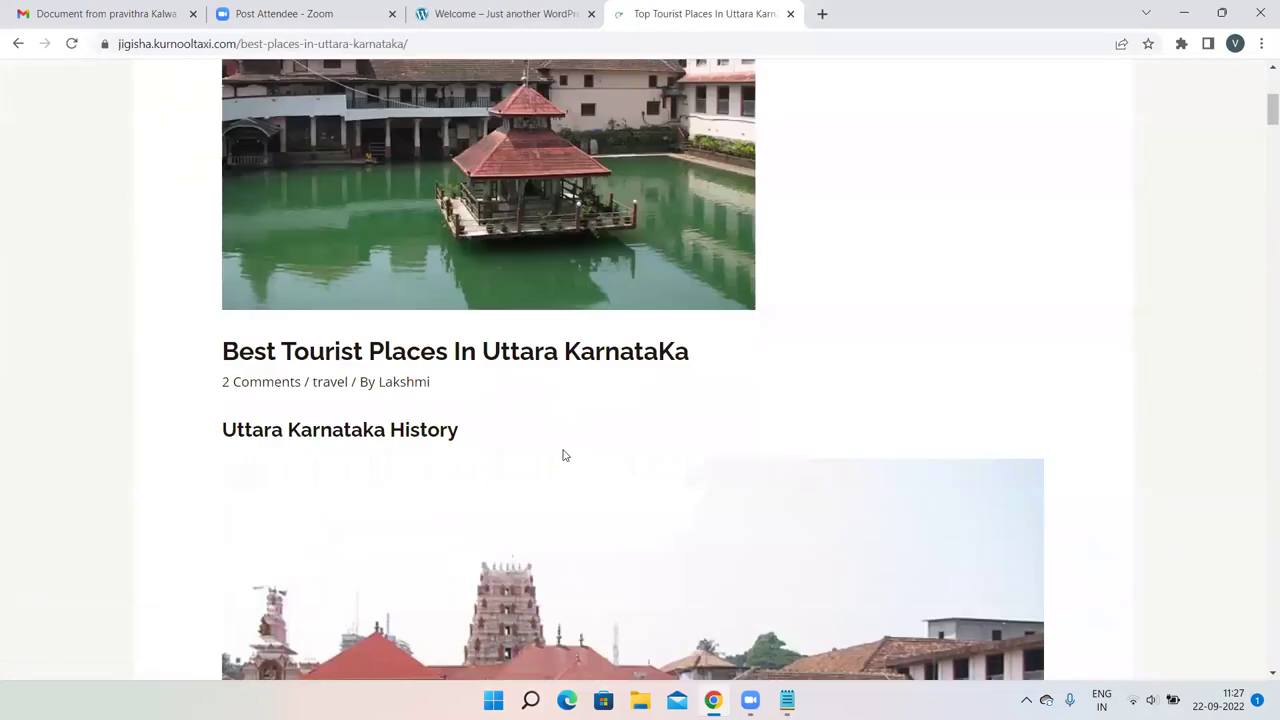
pyautogui.scroll(-20, 562, 455)
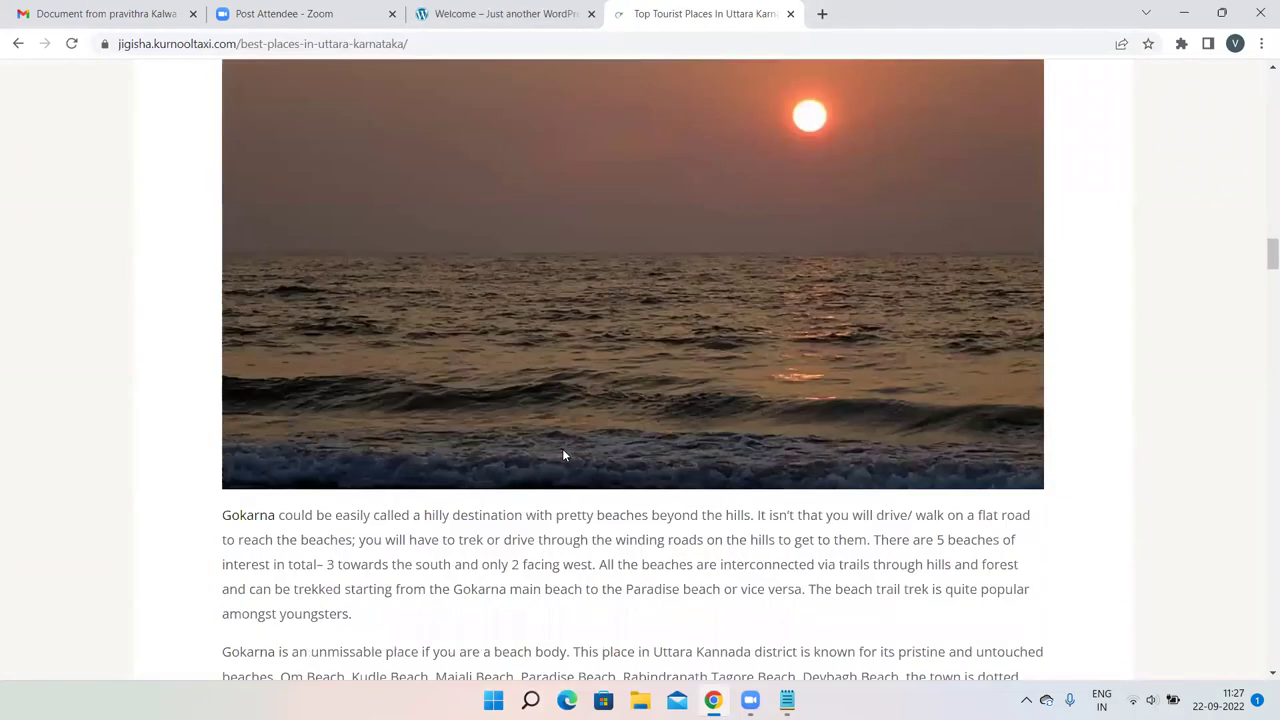
pyautogui.scroll(-20, 563, 455)
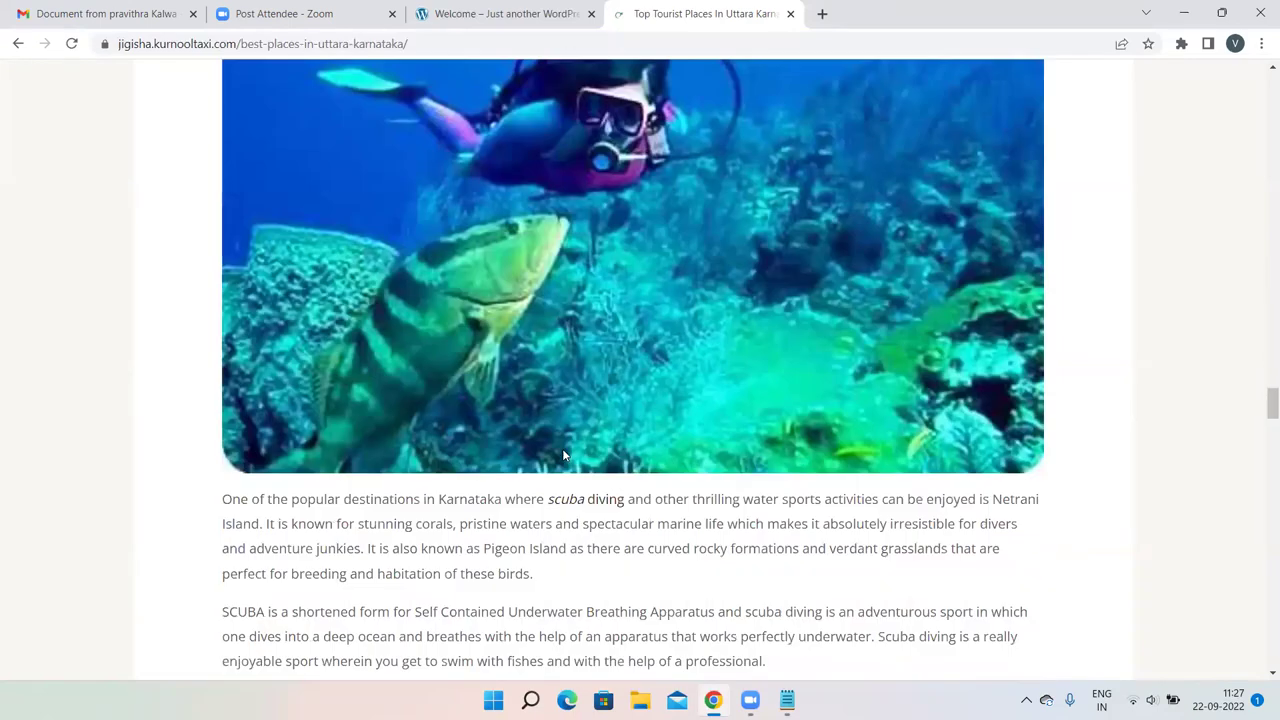
pyautogui.scroll(-20, 563, 455)
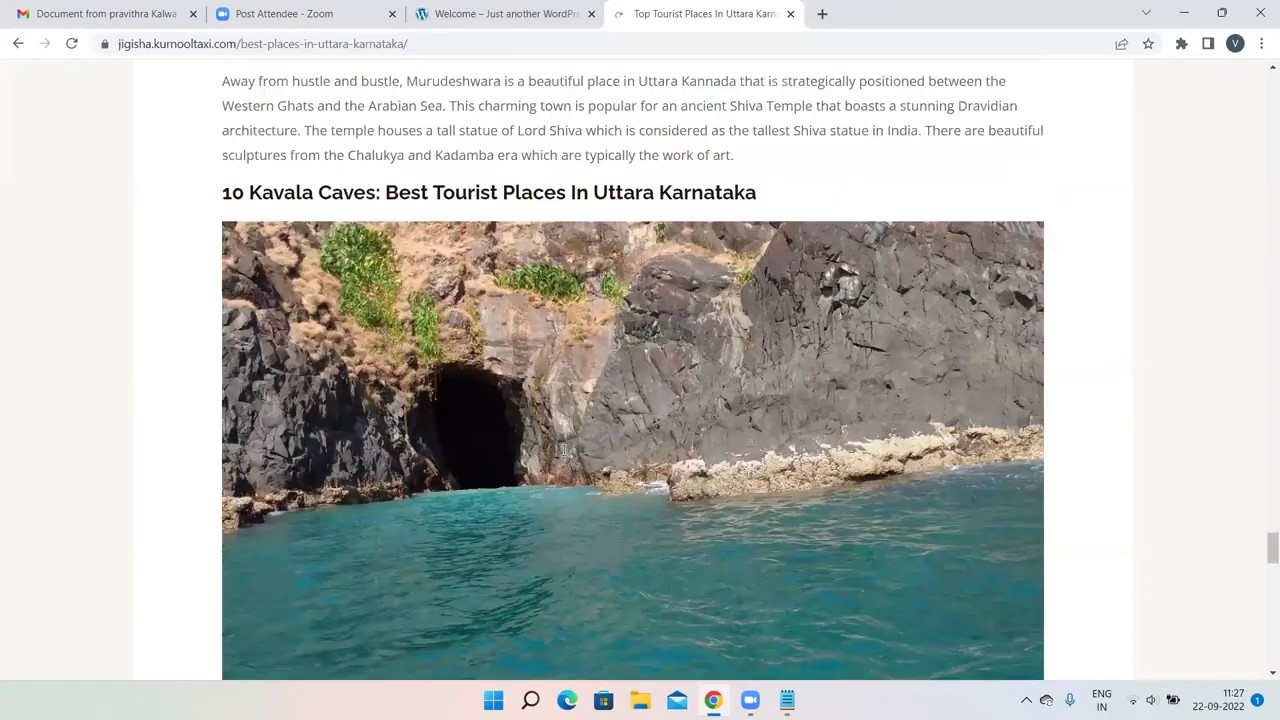
pyautogui.scroll(-4, 563, 455)
pyautogui.scroll(3, 563, 455)
pyautogui.scroll(-3, 563, 455)
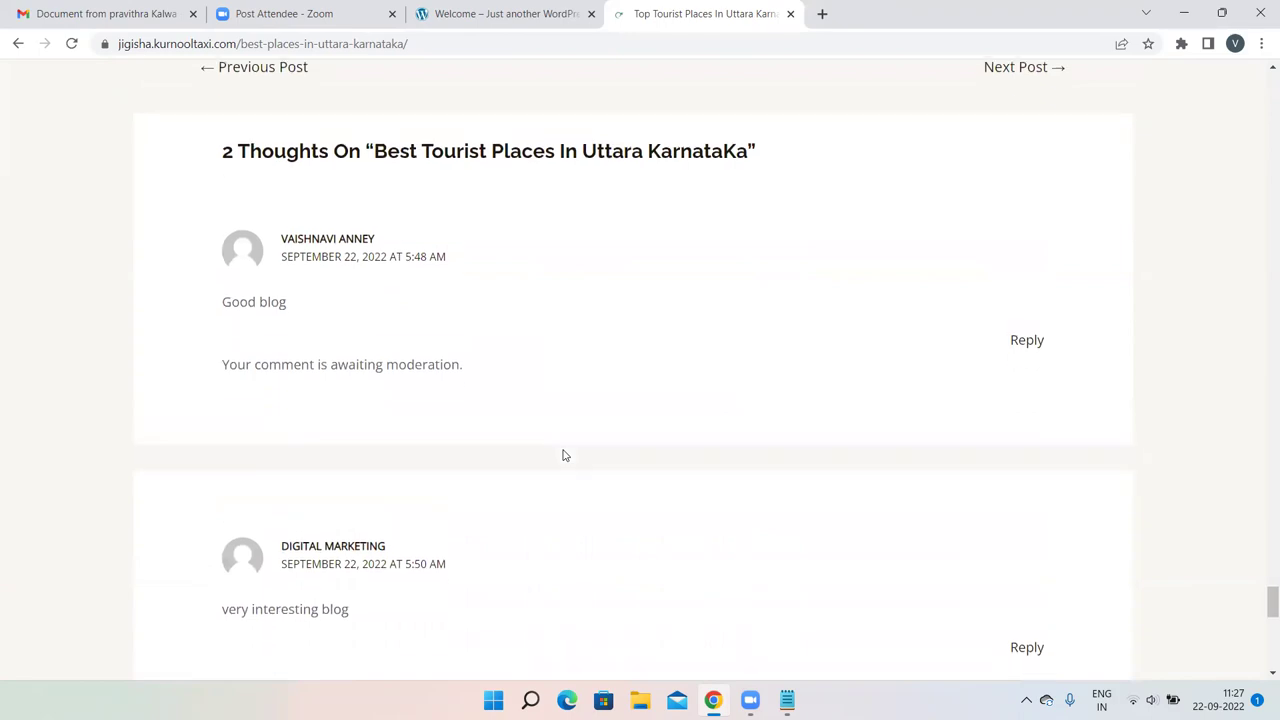
pyautogui.scroll(-3, 563, 455)
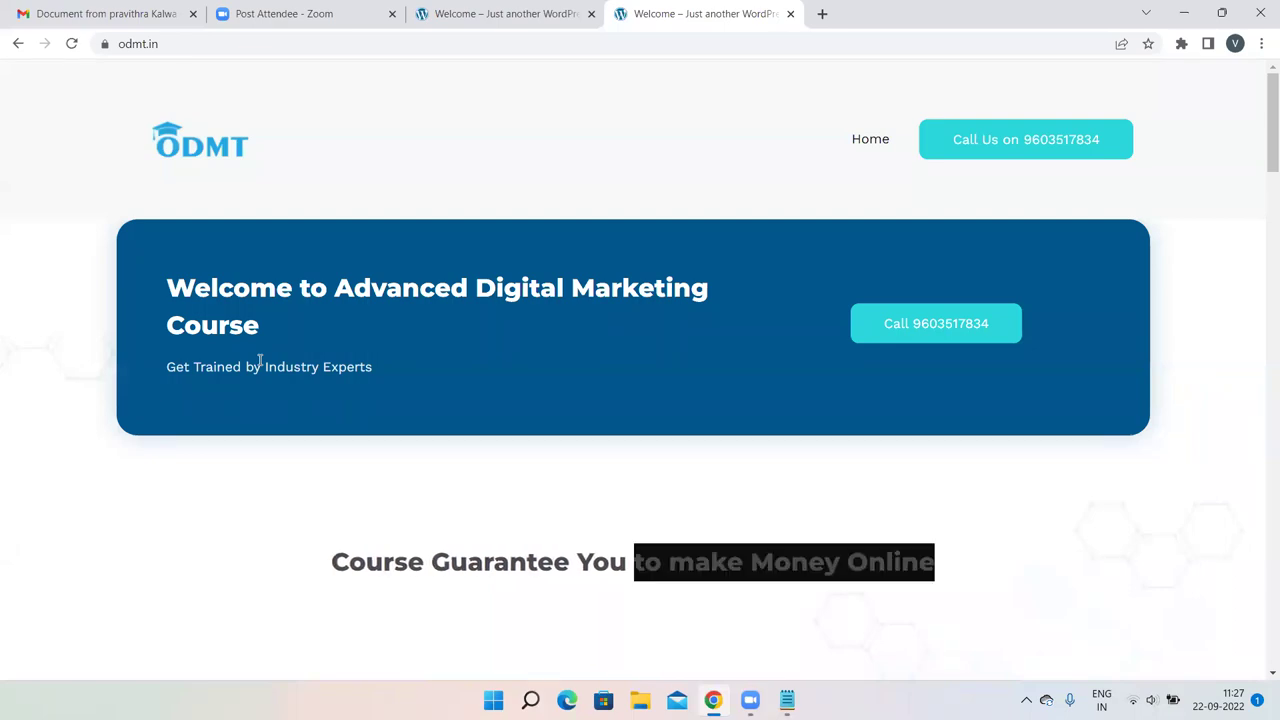
# Back on the post, type <a href= "your website url">keyword</a> in the comment box and highlight its parts.
pyautogui.click(18, 43)
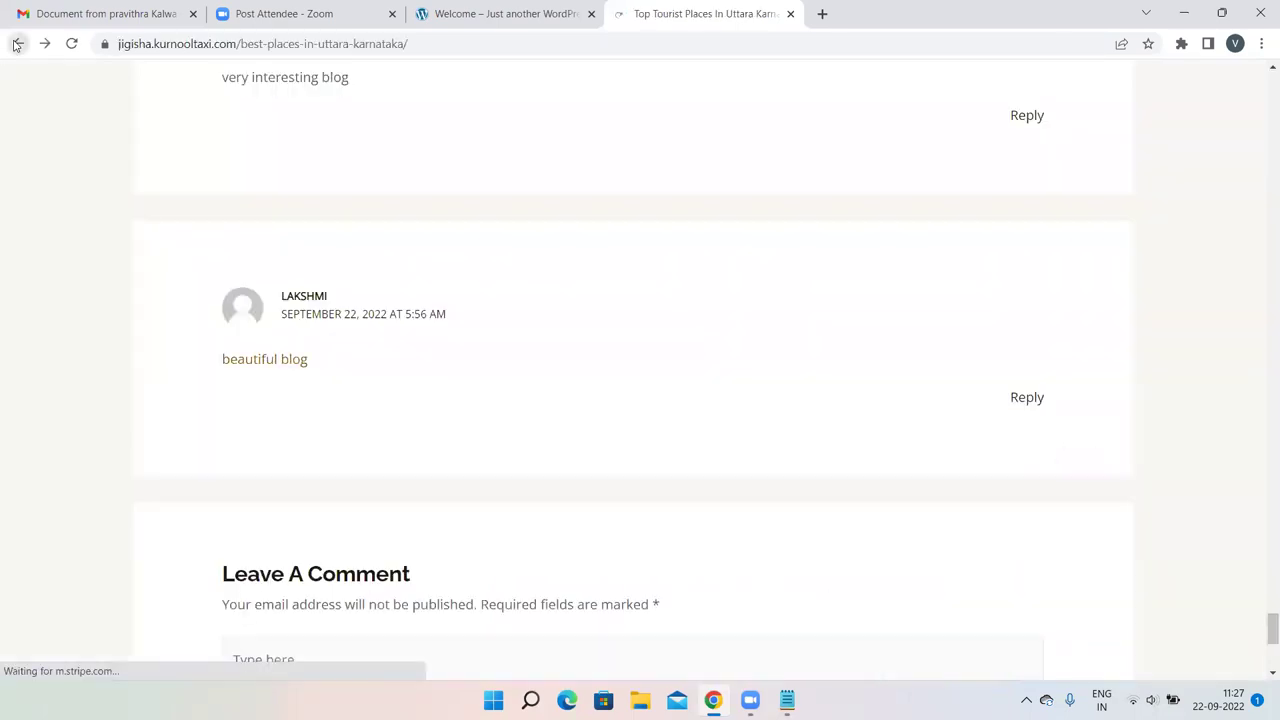
pyautogui.scroll(-2, 475, 350)
pyautogui.click(349, 284)
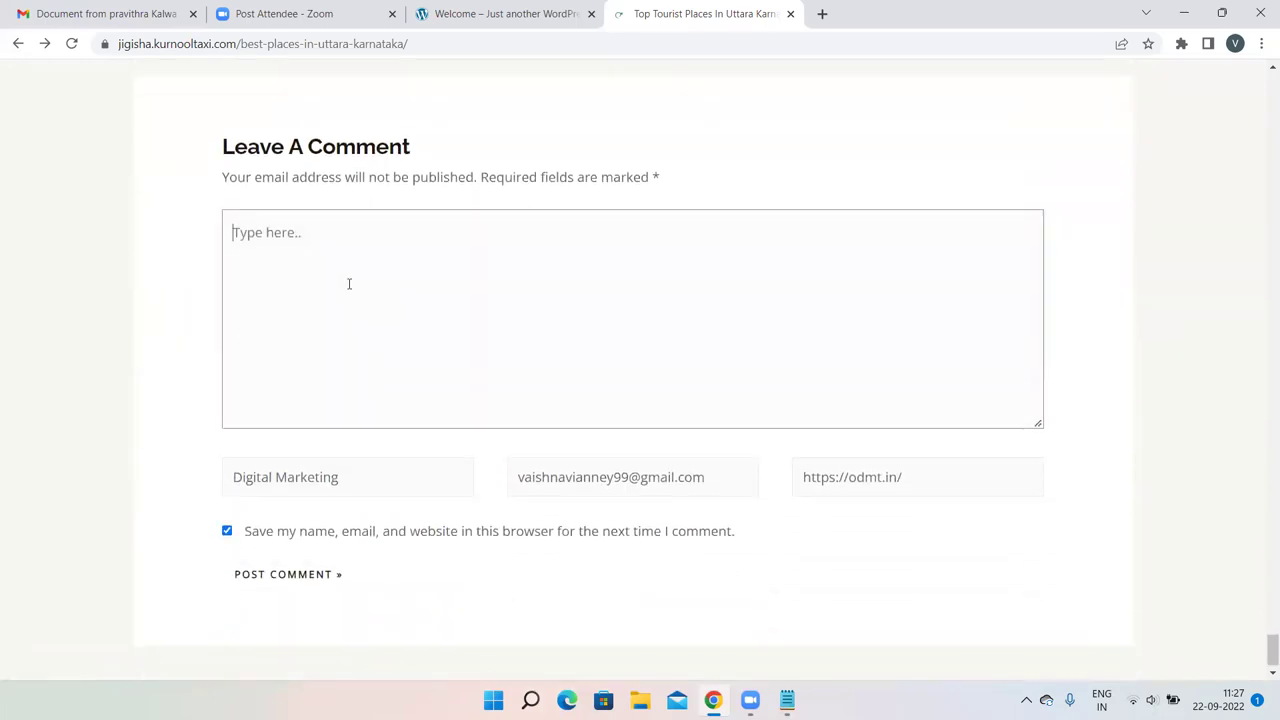
pyautogui.write('<a hr')
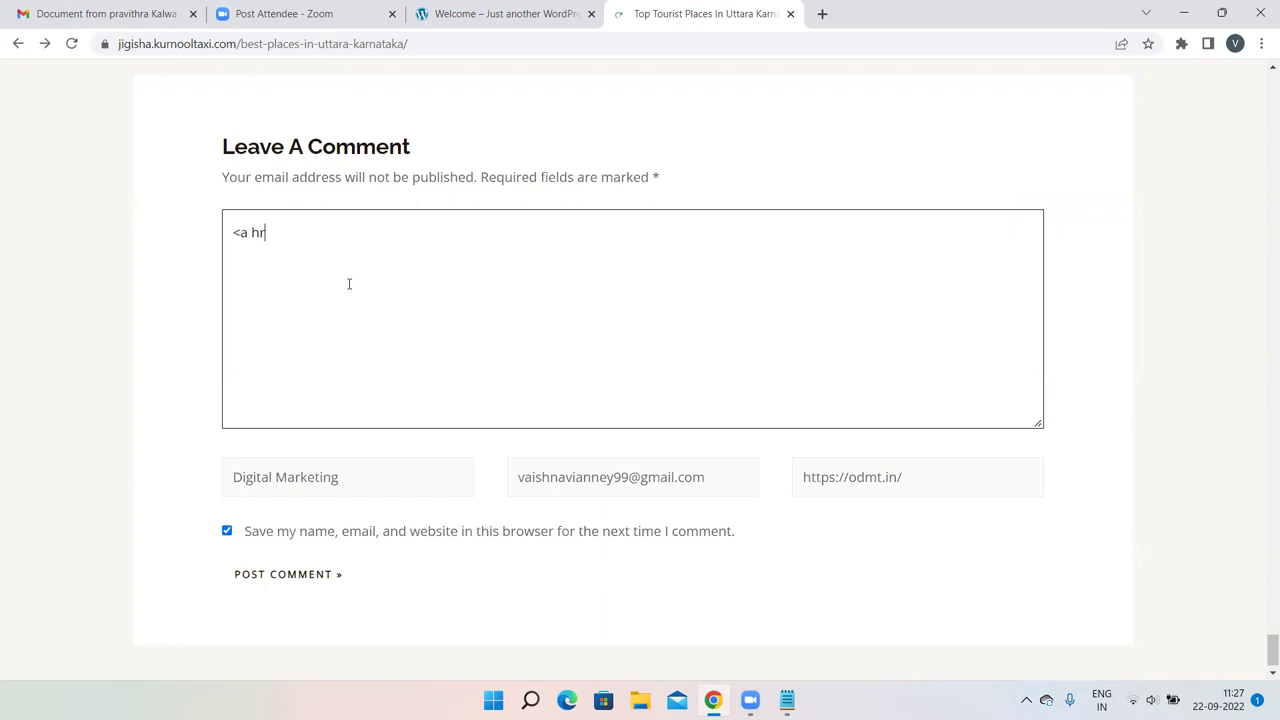
pyautogui.write('ef= "your website url"')
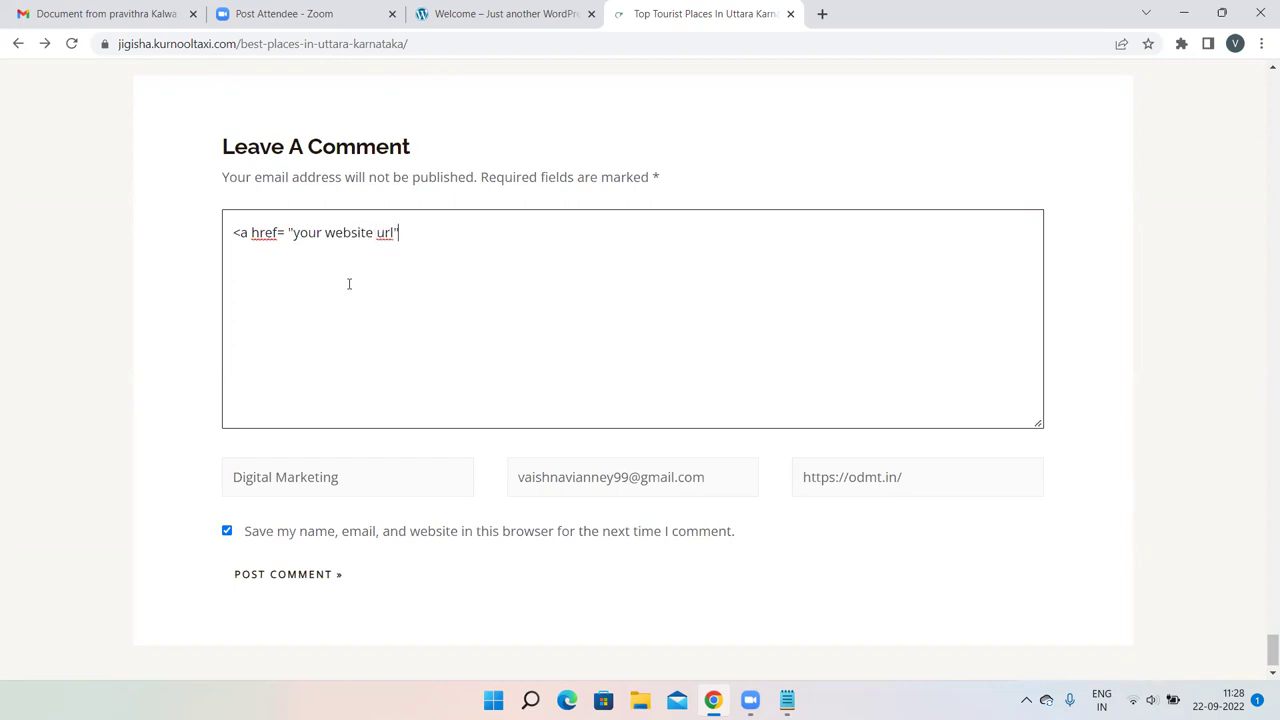
pyautogui.write('>')
pyautogui.write('key')
pyautogui.write('o')
pyautogui.write('word')
pyautogui.write('</a>')
pyautogui.moveTo(406, 232); pyautogui.dragTo(207, 240)
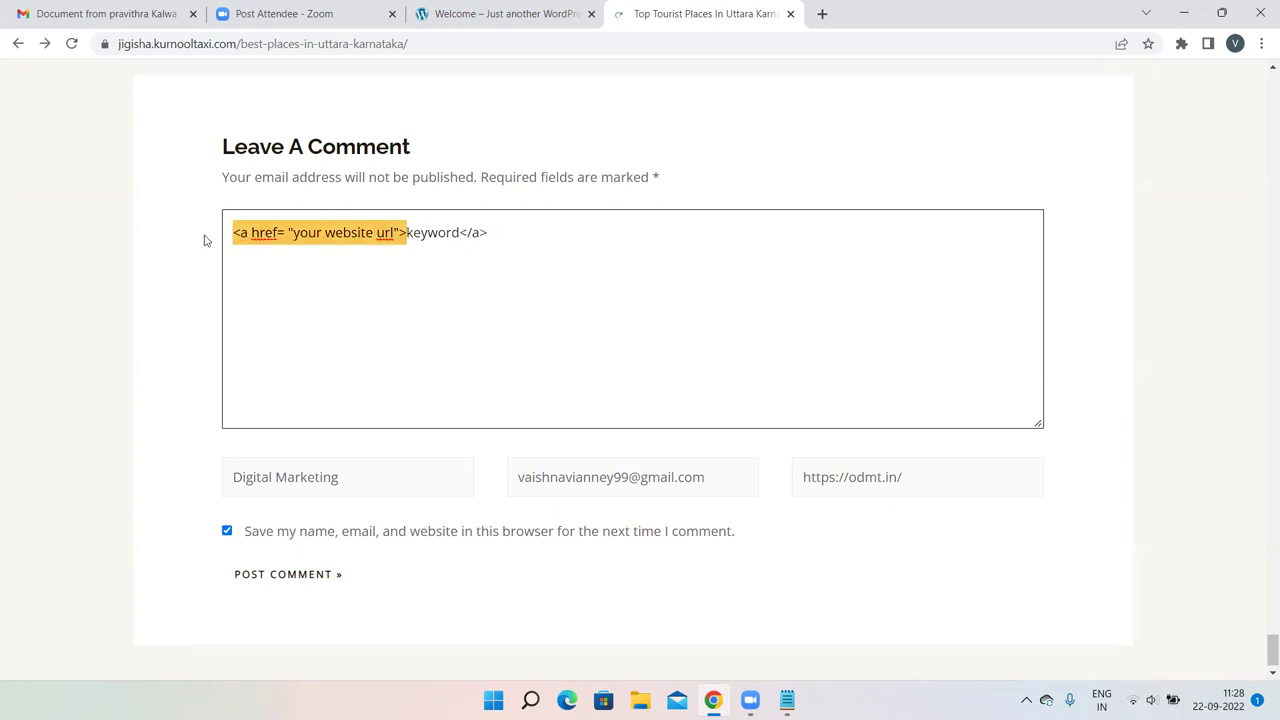
pyautogui.moveTo(496, 232); pyautogui.dragTo(461, 232)
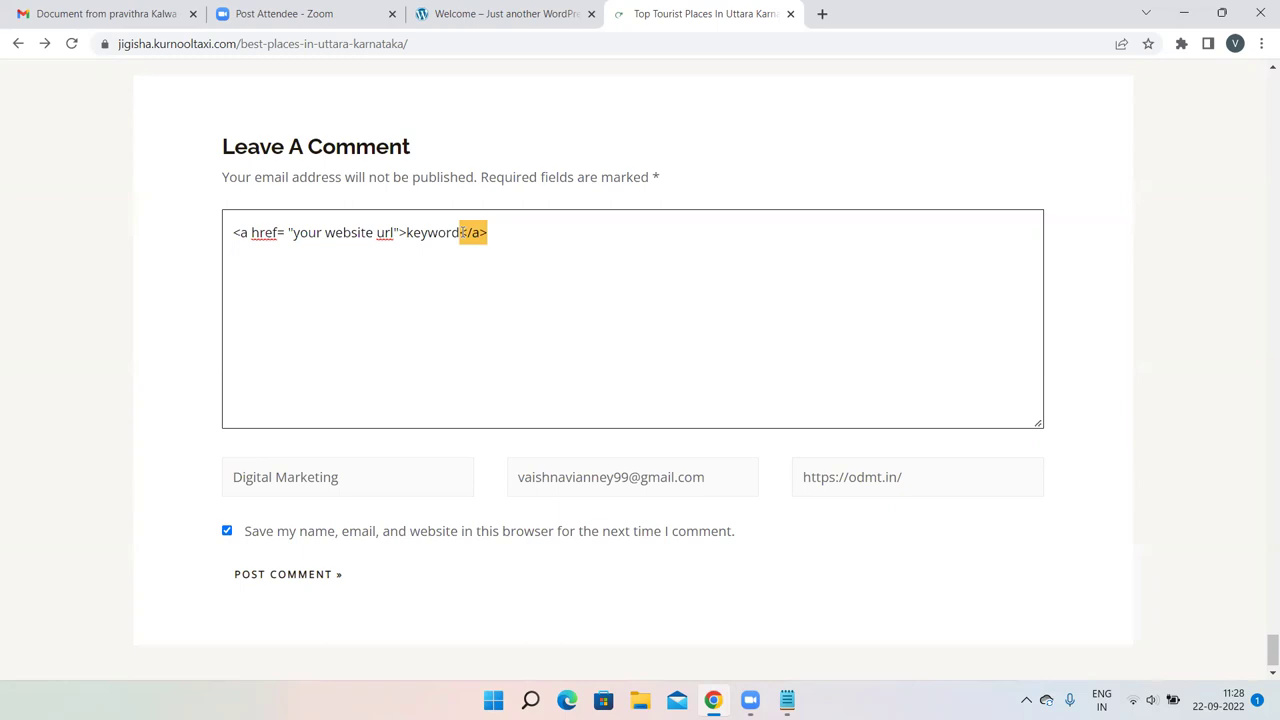
pyautogui.moveTo(428, 232)
pyautogui.mouseDown()
pyautogui.moveTo(404, 232)
pyautogui.moveTo(452, 232)
pyautogui.moveTo(431, 229)
pyautogui.mouseUp()
pyautogui.scroll(4, 720, 134)
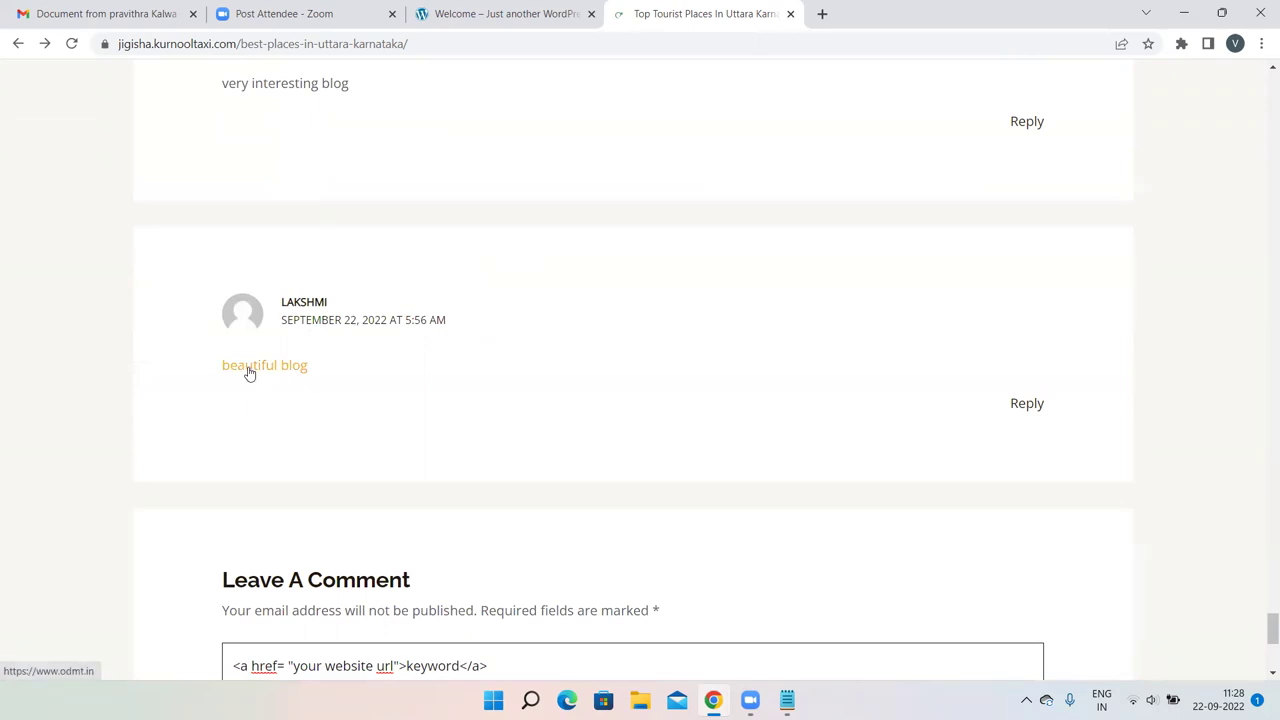
pyautogui.scroll(-3, 250, 372)
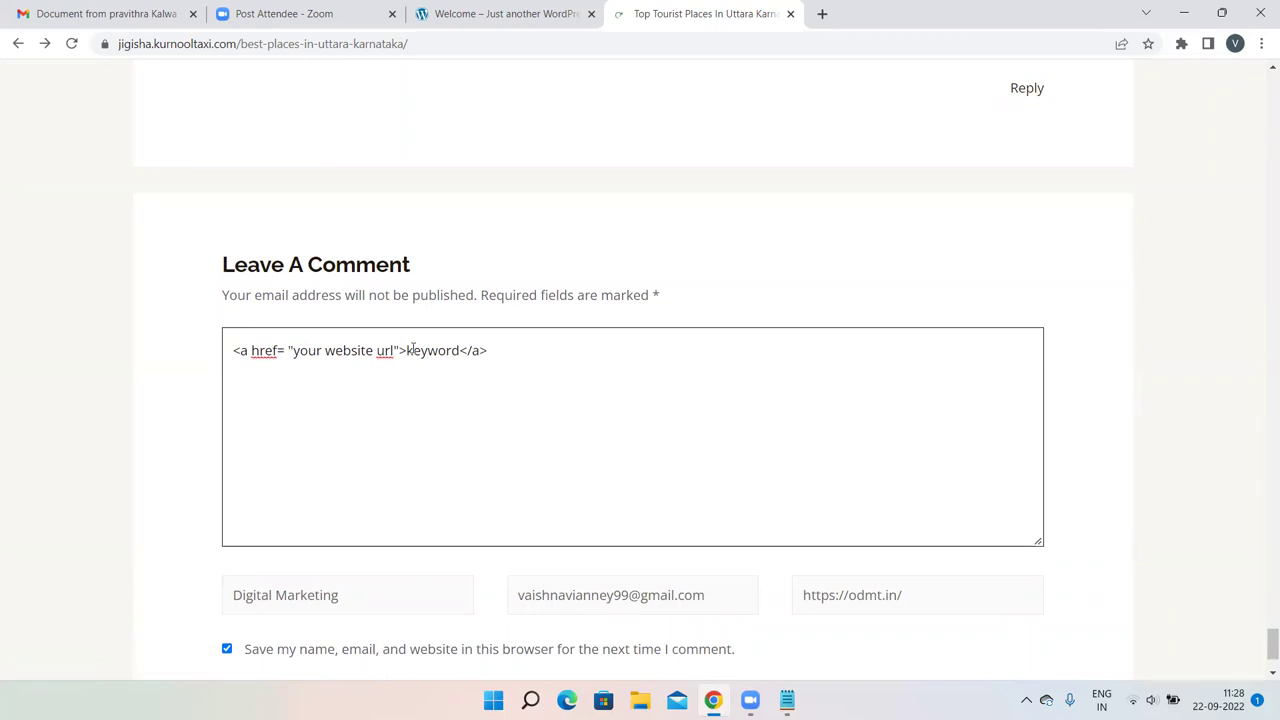
pyautogui.scroll(2, 412, 350)
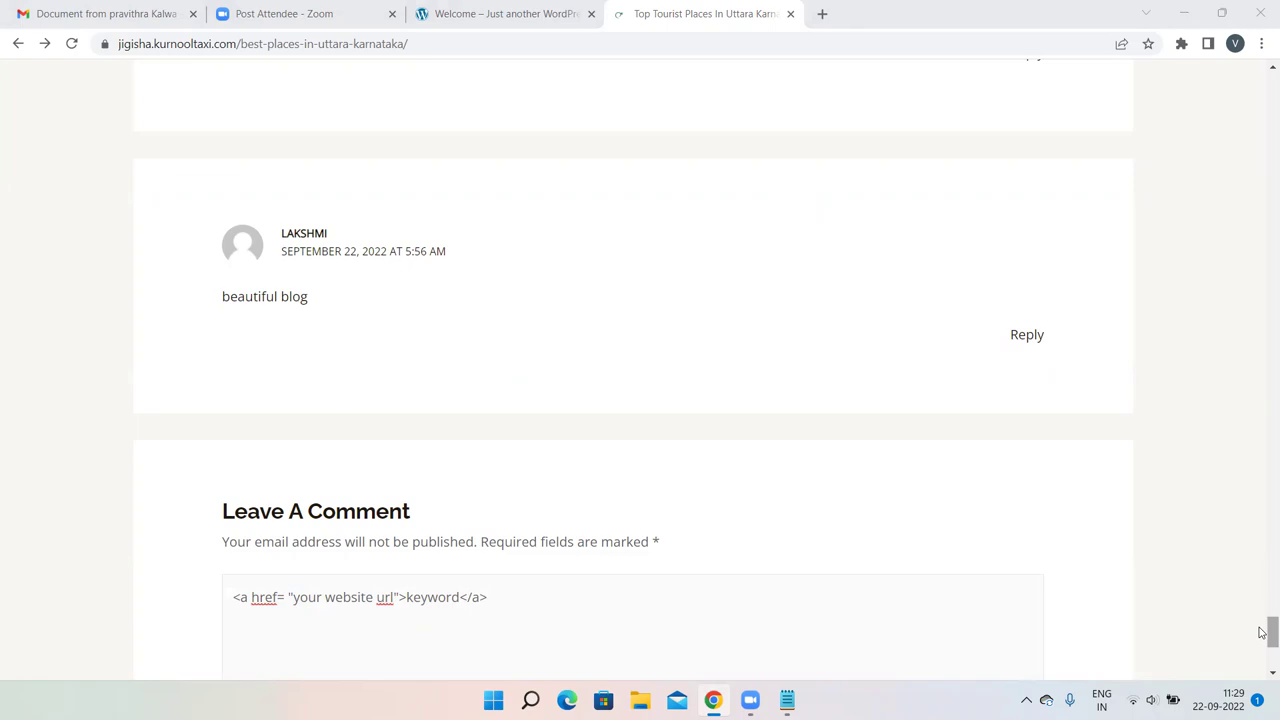
pyautogui.moveTo(1262, 629); pyautogui.dragTo(1262, 660)
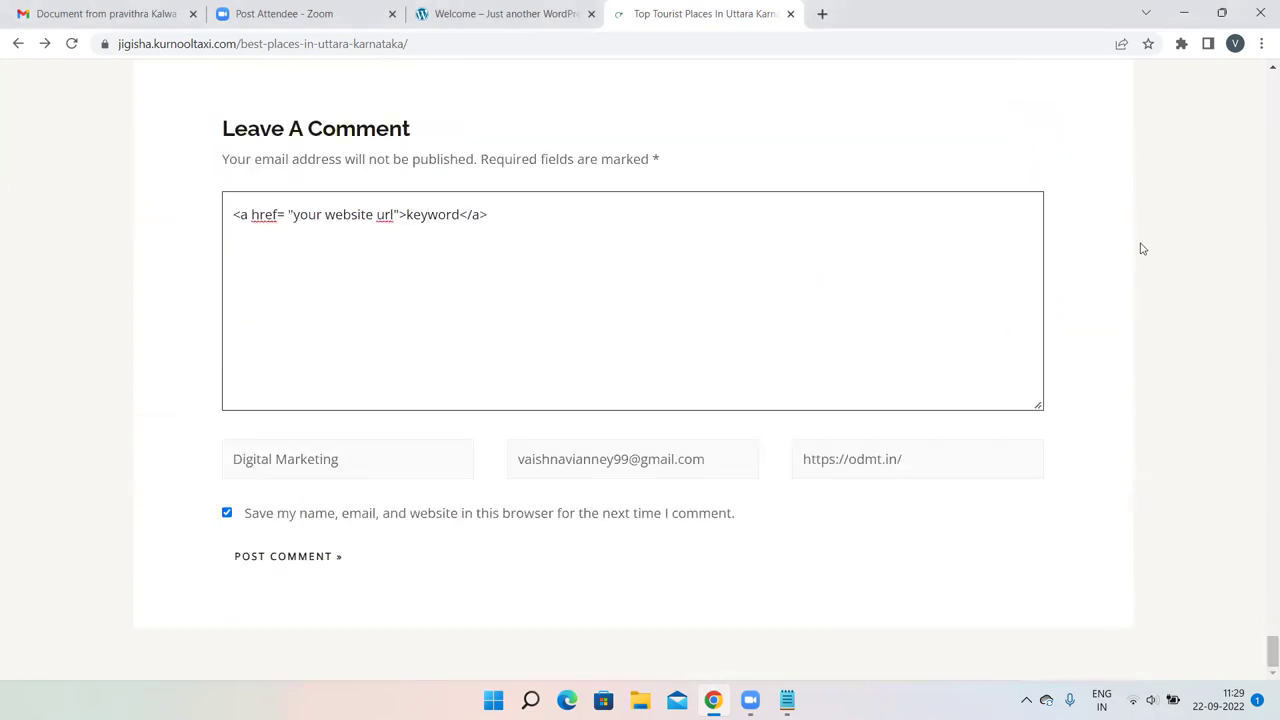
pyautogui.scroll(2, 1143, 248)
pyautogui.scroll(1, 1143, 248)
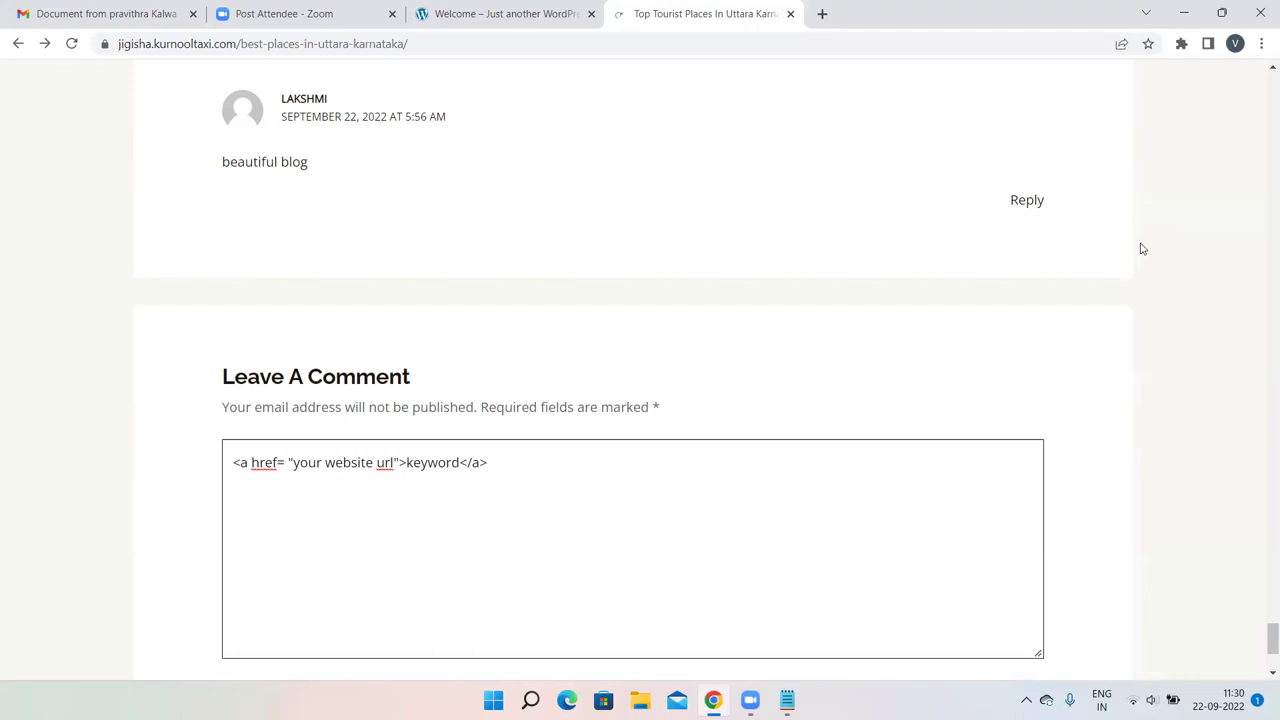
# Add a '3.' line below 2. Blog Commenting in the Notepad notes, then return to Chrome.
pyautogui.hotkey('alt', 'Tab')
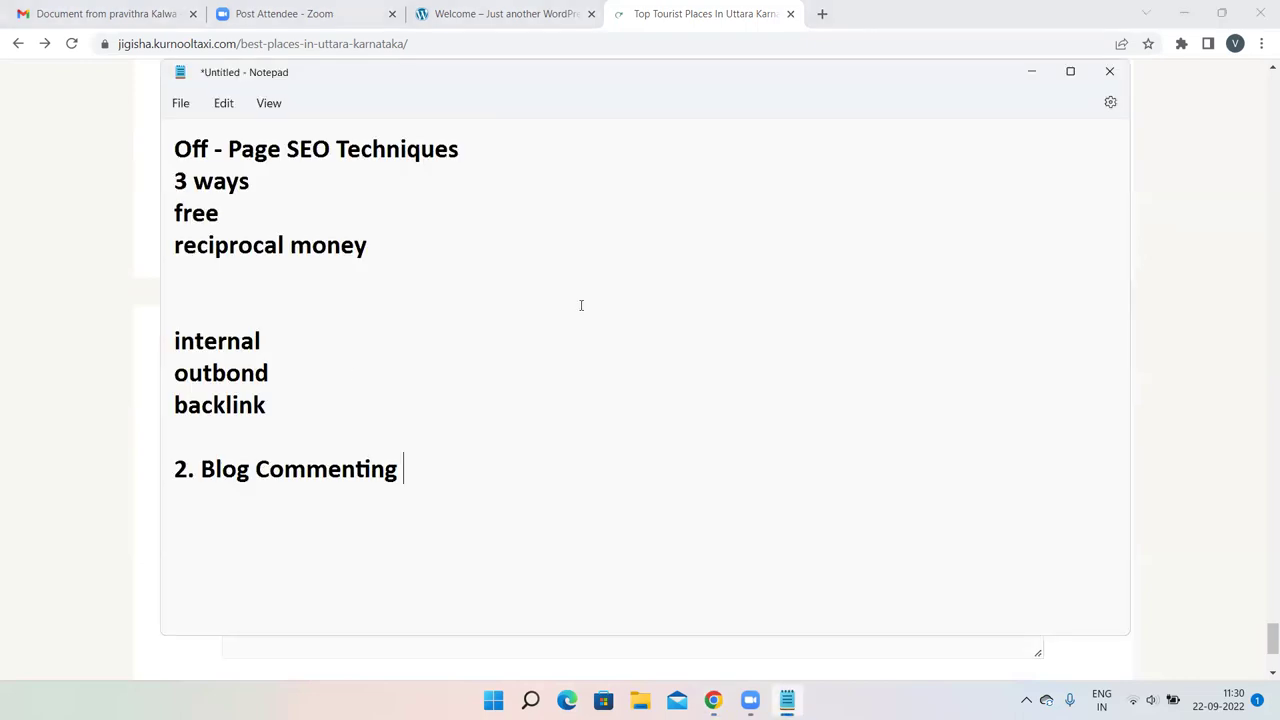
pyautogui.press('Return')
pyautogui.press('Return')
pyautogui.write('3.')
pyautogui.click(50, 380)
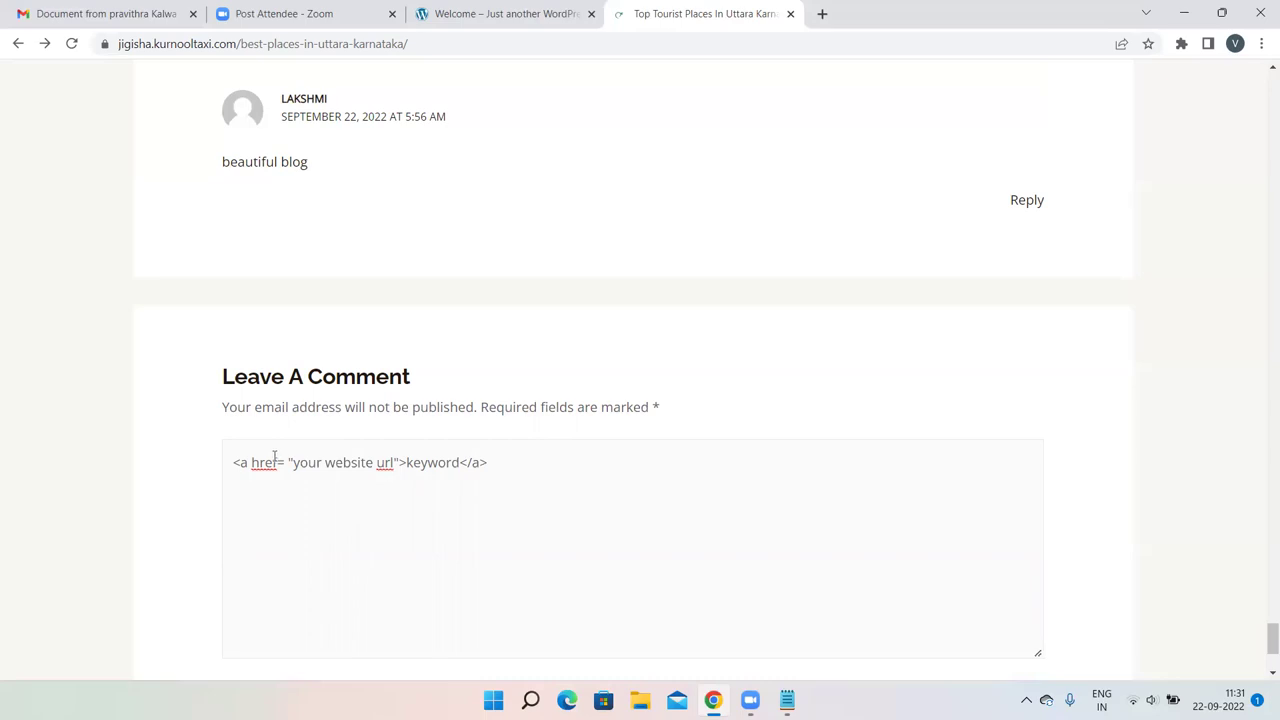
# Highlight the href part of the link code in the comment box.
pyautogui.moveTo(278, 462); pyautogui.dragTo(250, 462)
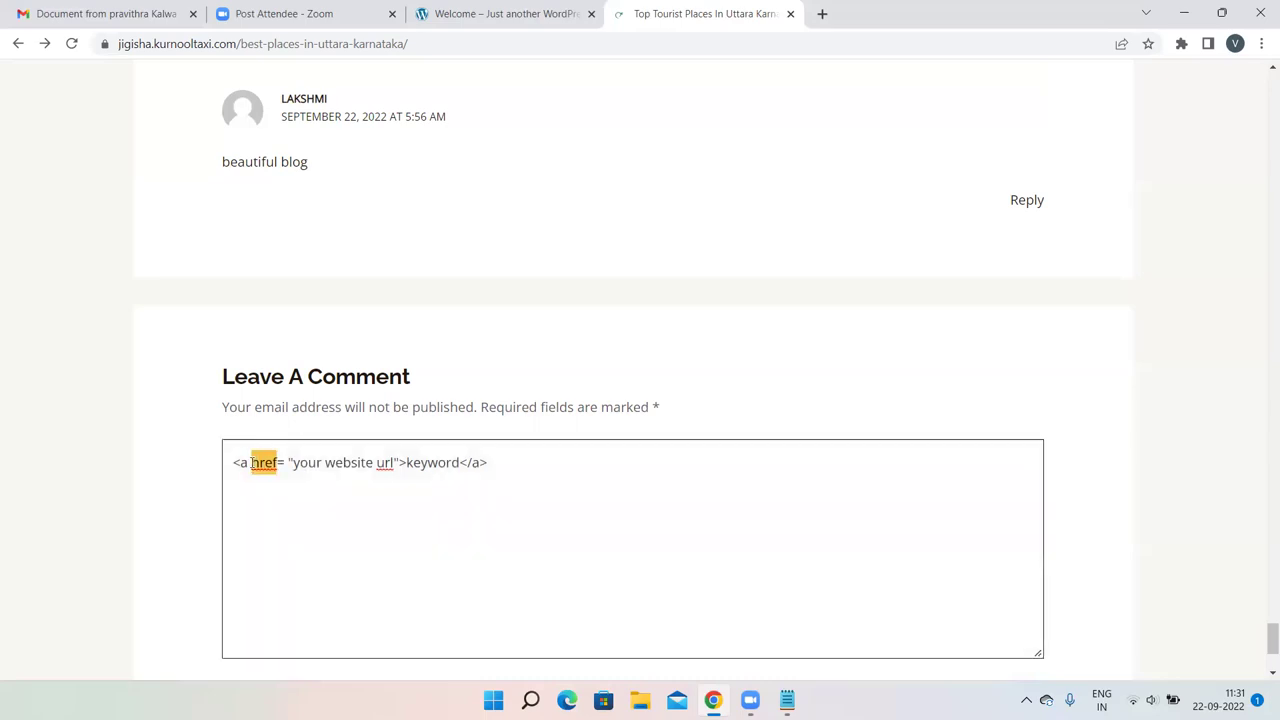
pyautogui.click(517, 474)
pyautogui.click(787, 700)
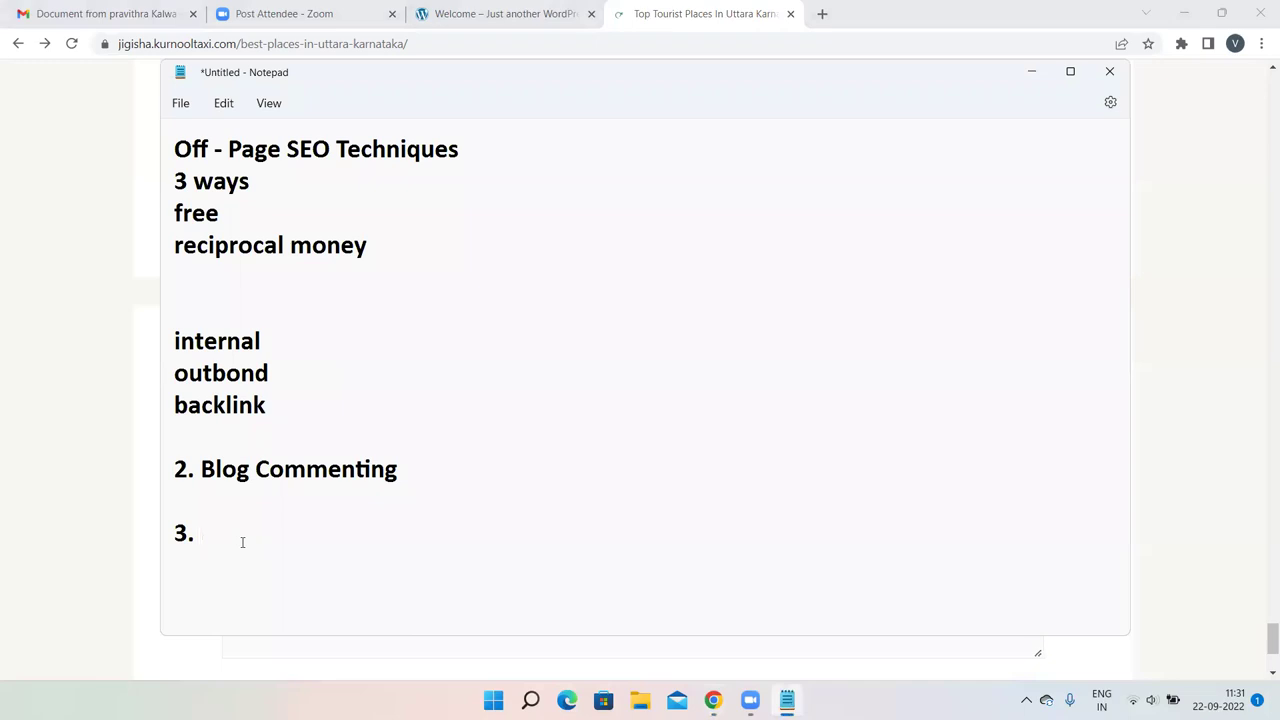
# Complete the heading '3. Web 2.0 Sites' with a 'free websites' line and a blank line below.
pyautogui.write('We')
pyautogui.press('BackSpace')
pyautogui.write('b 2.0 Sites')
pyautogui.press('Return')
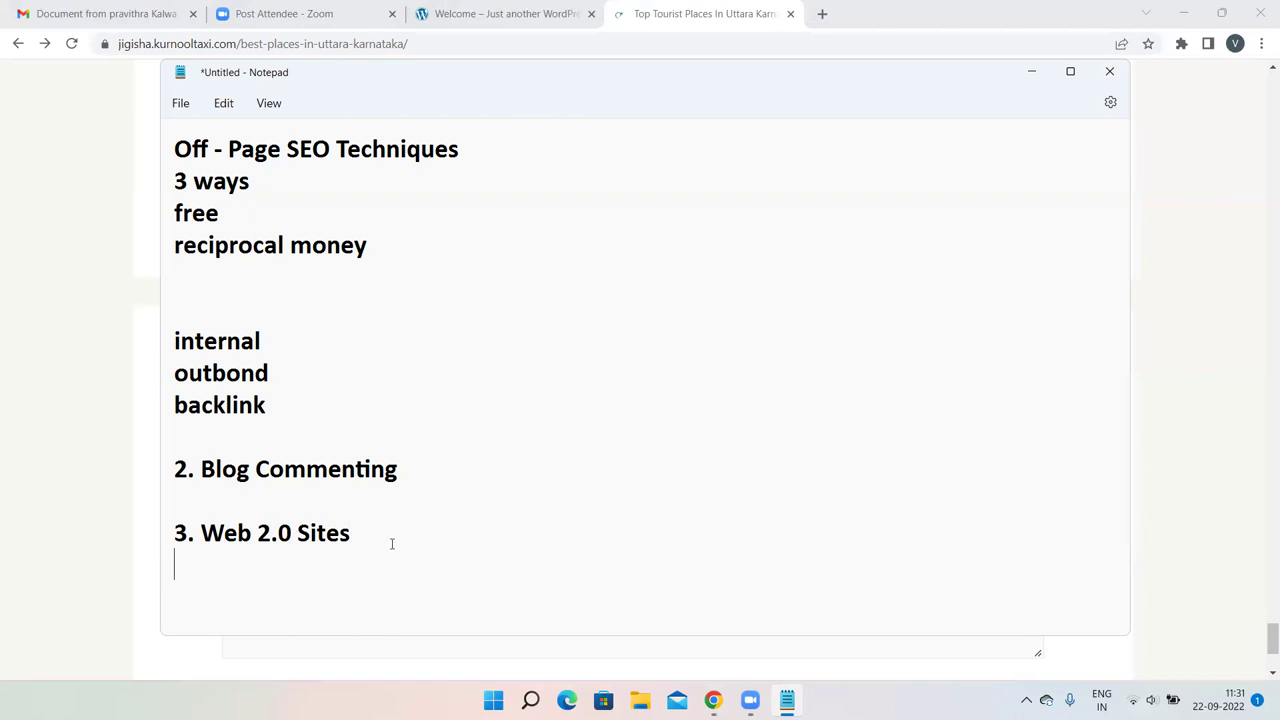
pyautogui.write('free we')
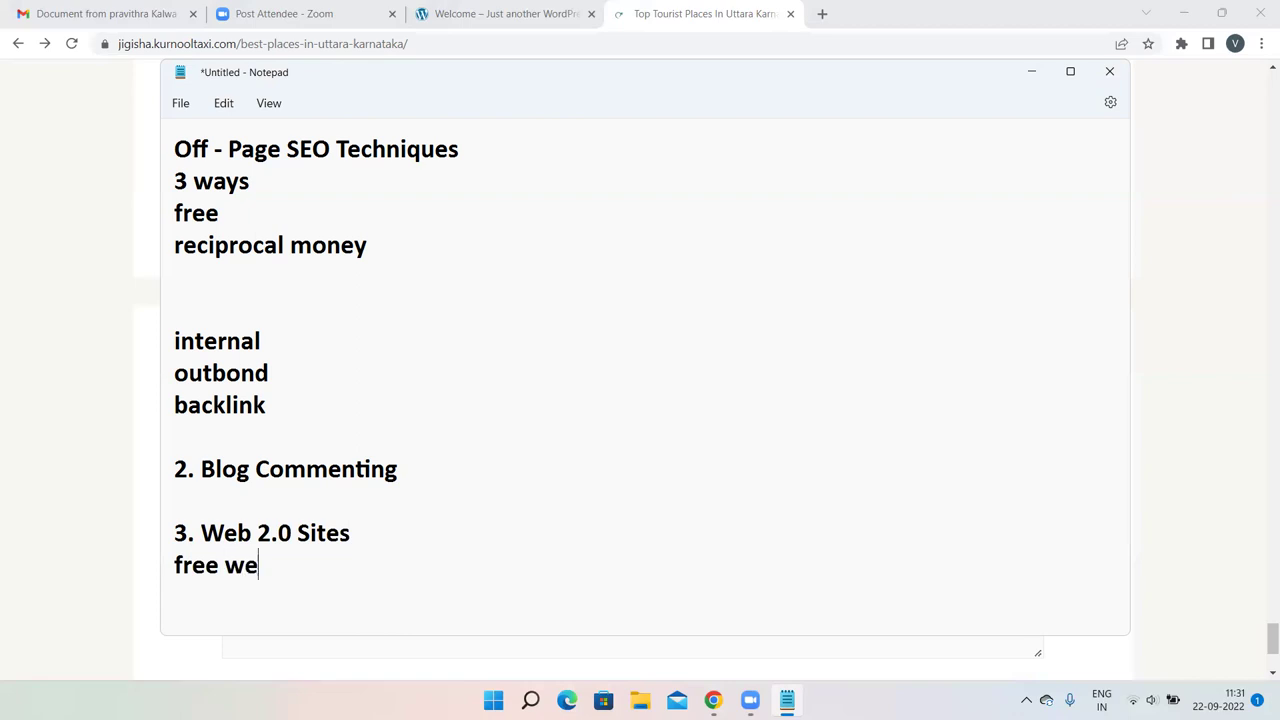
pyautogui.write('bsites')
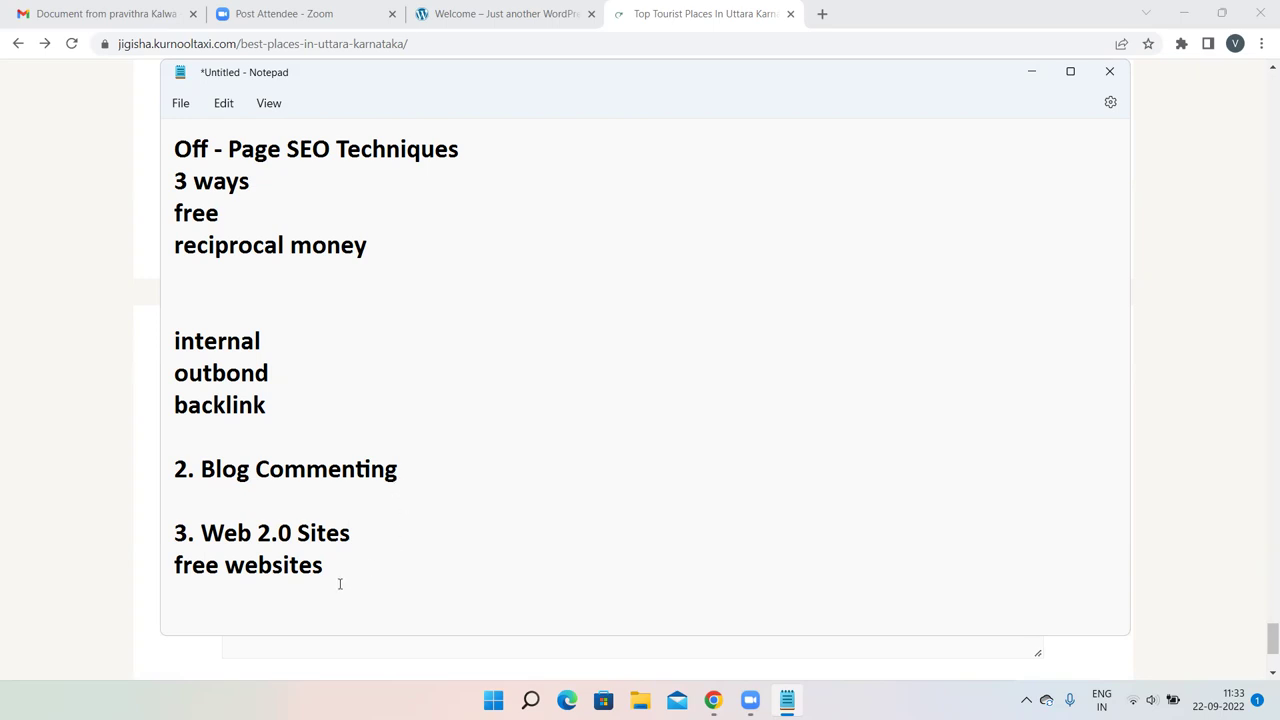
pyautogui.press('Return')
pyautogui.press('Return')
pyautogui.press('Return')
pyautogui.press('Return')
pyautogui.press('Return')
pyautogui.press('Return')
pyautogui.press('Return')
pyautogui.press('Return')
pyautogui.press('Return')
pyautogui.press('Return')
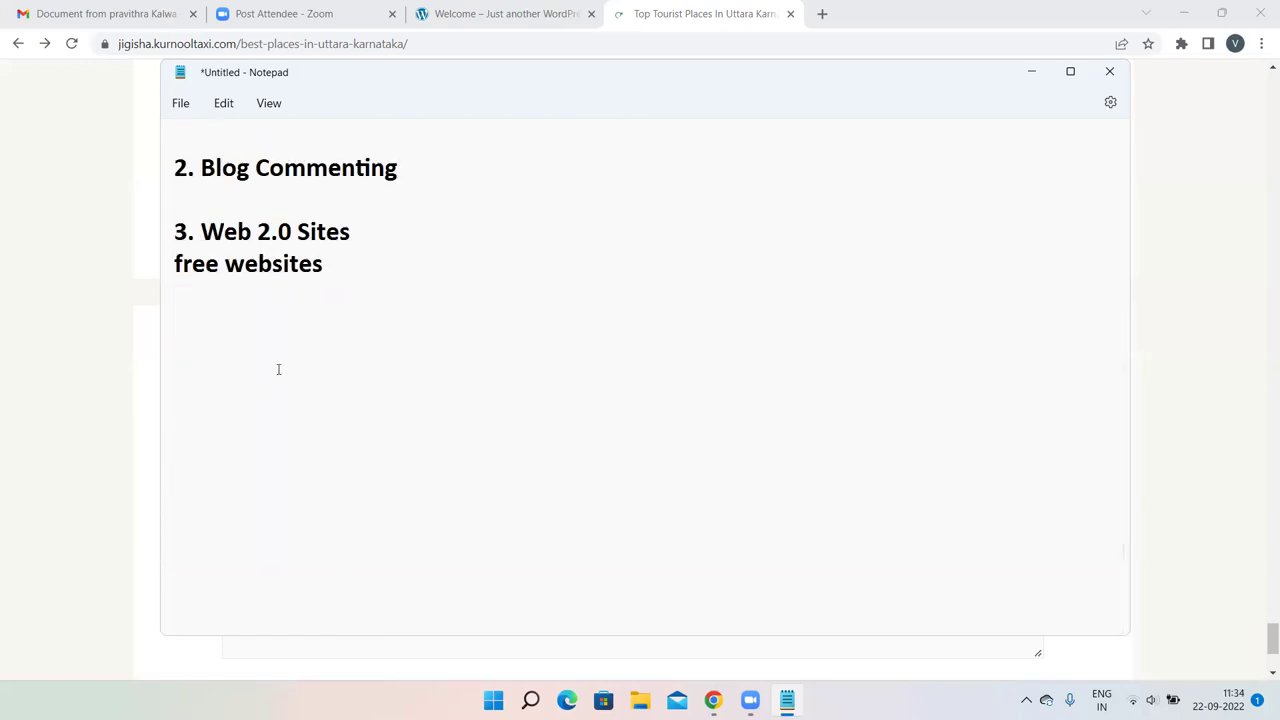
# List the custom domains asanji.com and pavithra.in under free websites, highlighting them.
pyautogui.click(209, 349)
pyautogui.write('asanji.com')
pyautogui.press('Return')
pyautogui.write('pavithra.in')
pyautogui.press('Return')
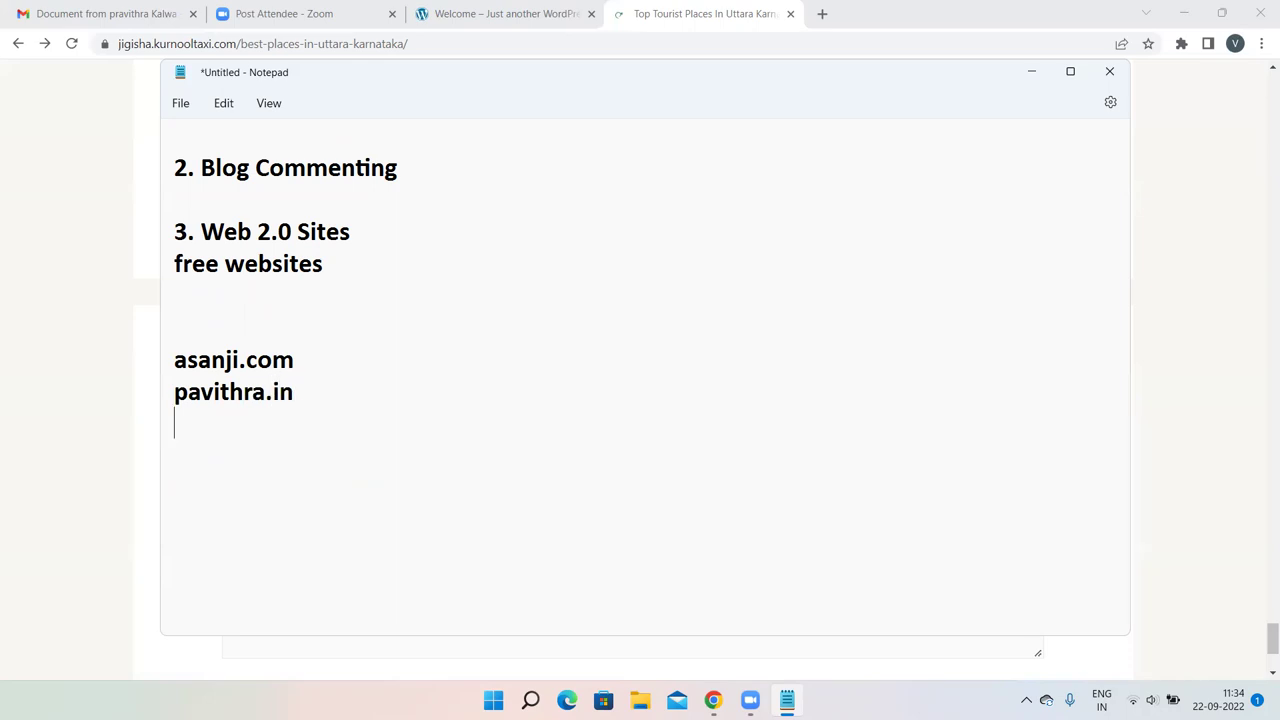
pyautogui.press('Return')
pyautogui.moveTo(337, 263); pyautogui.dragTo(146, 258)
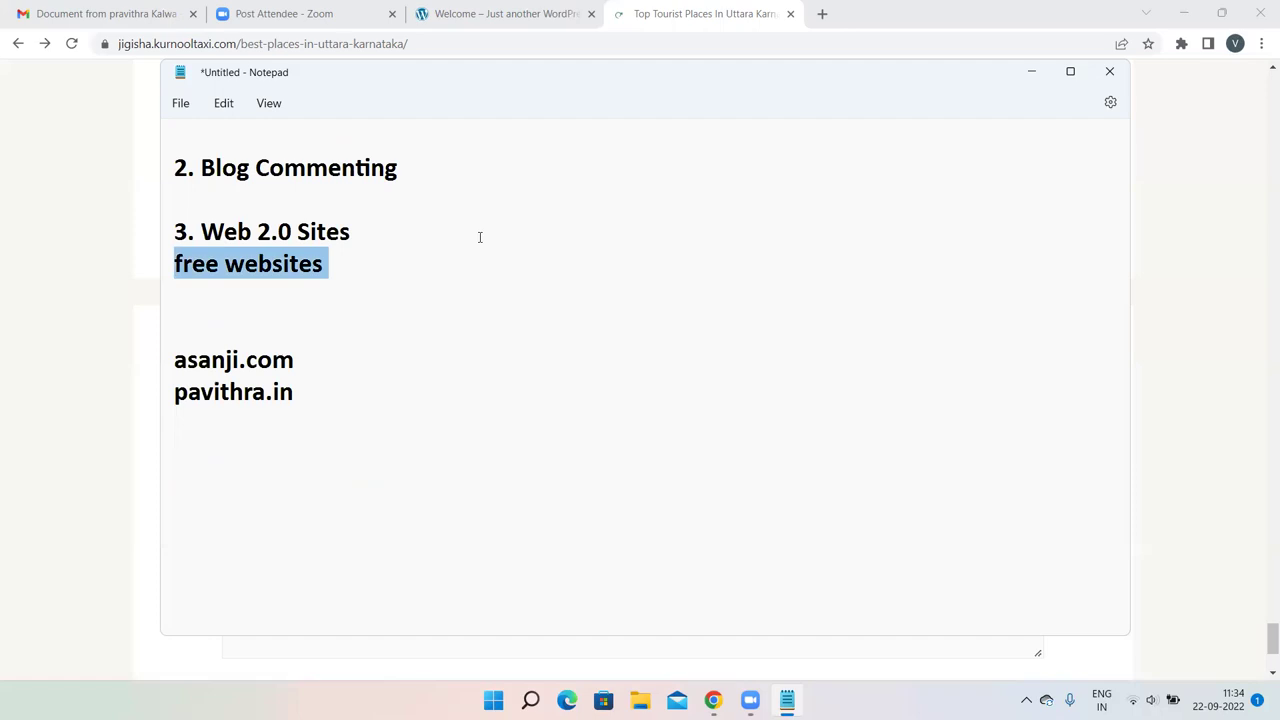
pyautogui.click(225, 455)
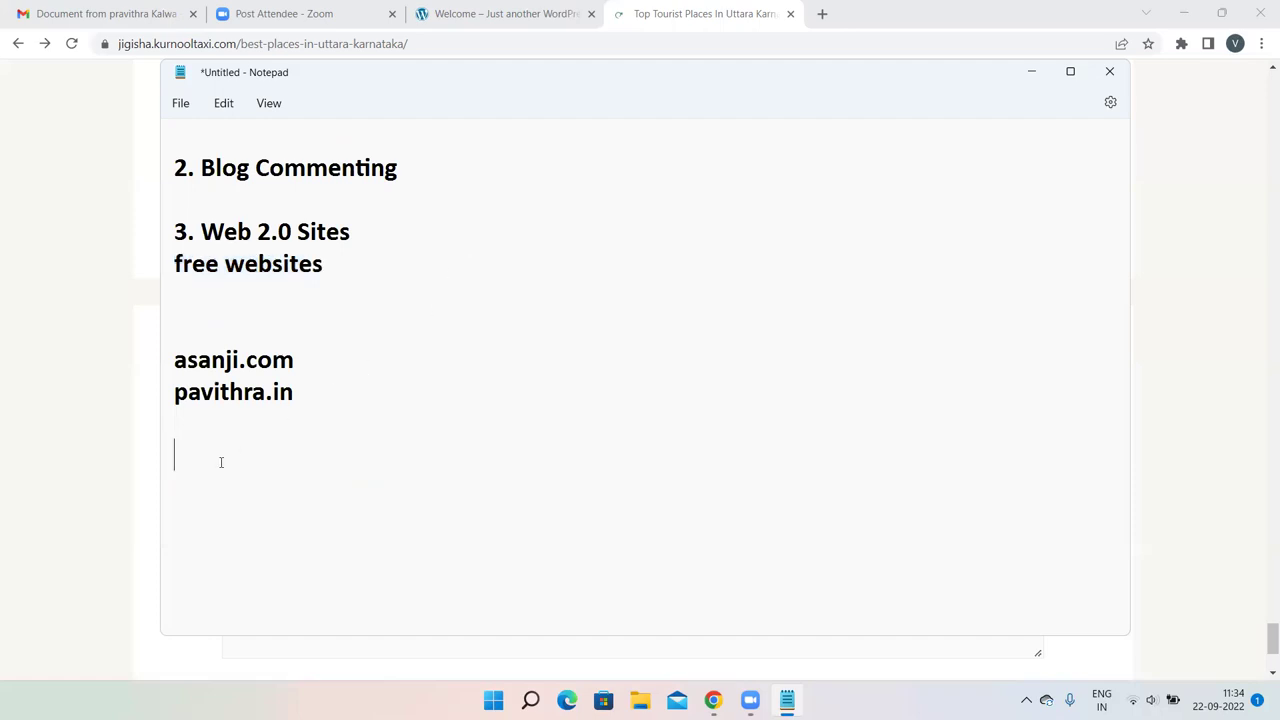
pyautogui.moveTo(311, 391); pyautogui.dragTo(168, 356)
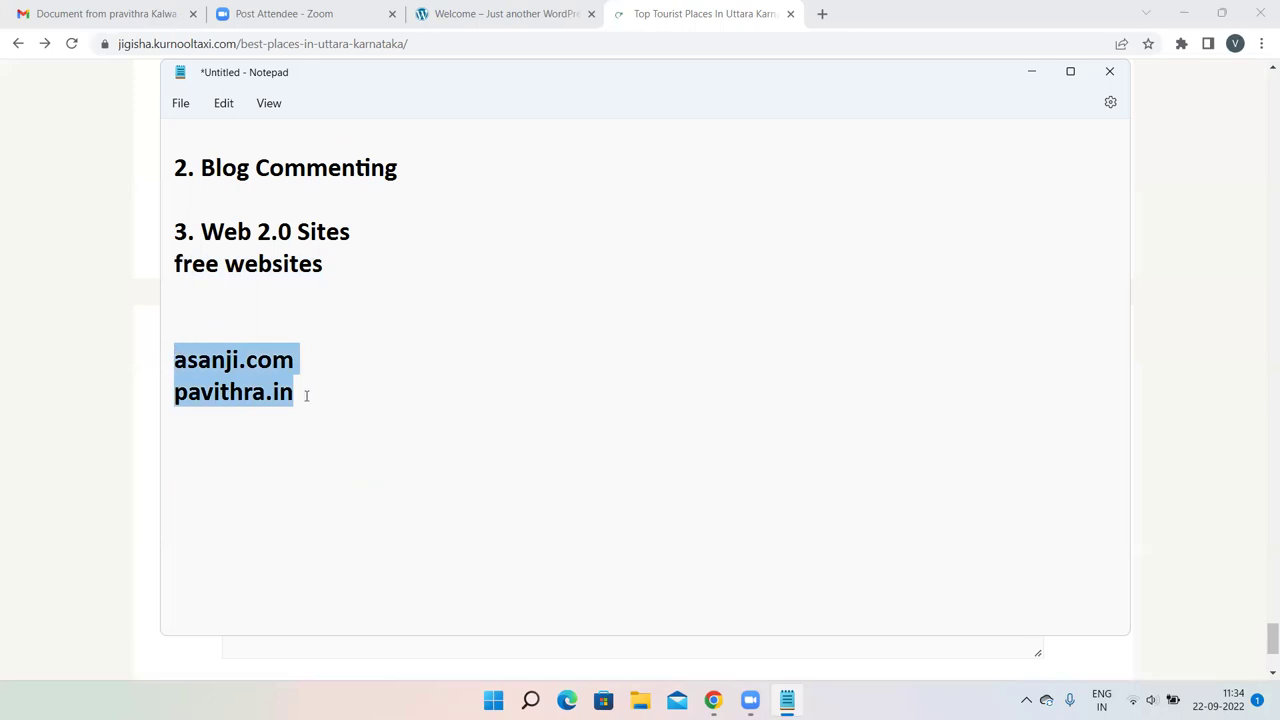
pyautogui.click(202, 490)
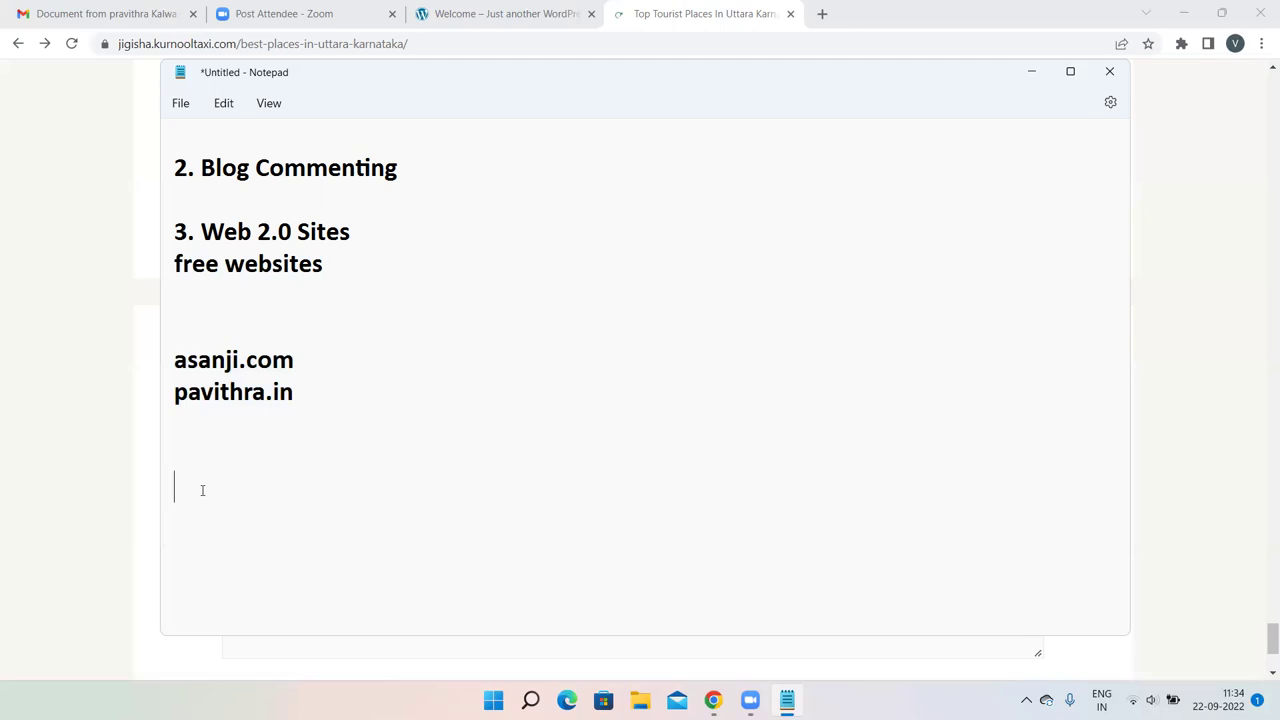
# Add the subdomain examples asanji.wix.com and lakshmi.blogspot.com below them.
pyautogui.write('asanji.wix.com')
pyautogui.press('Return')
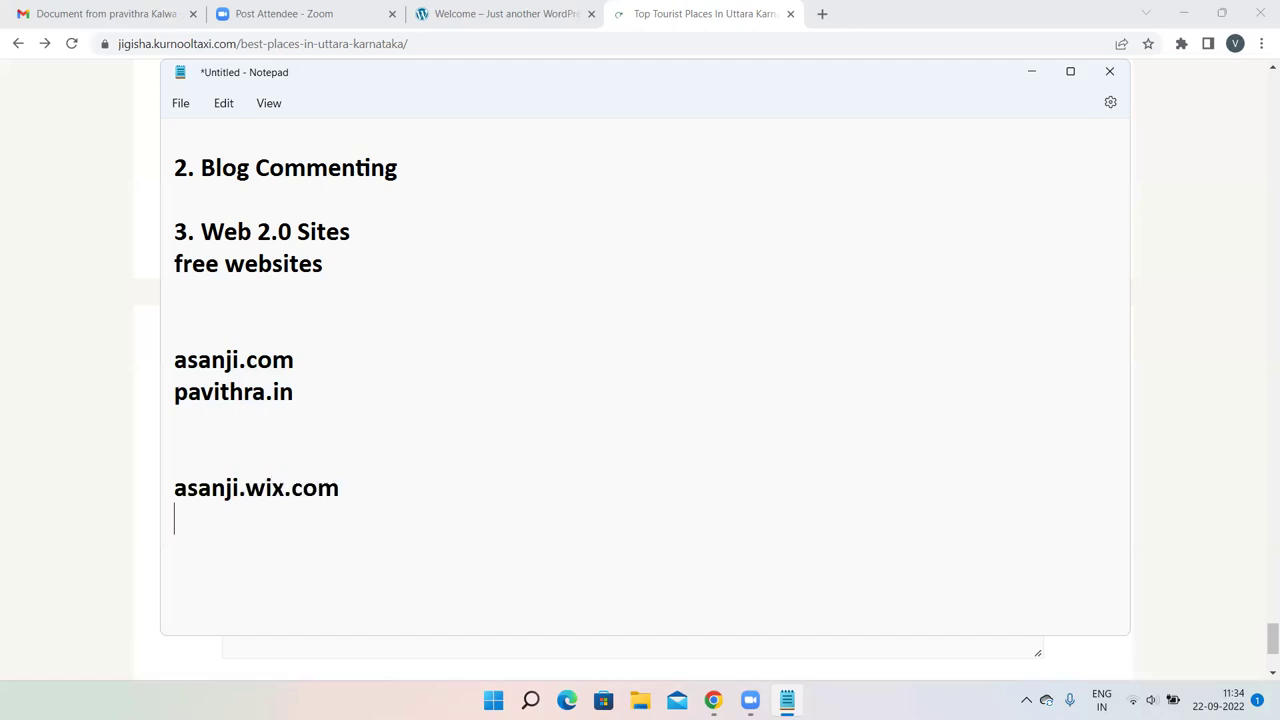
pyautogui.write('lakshmi')
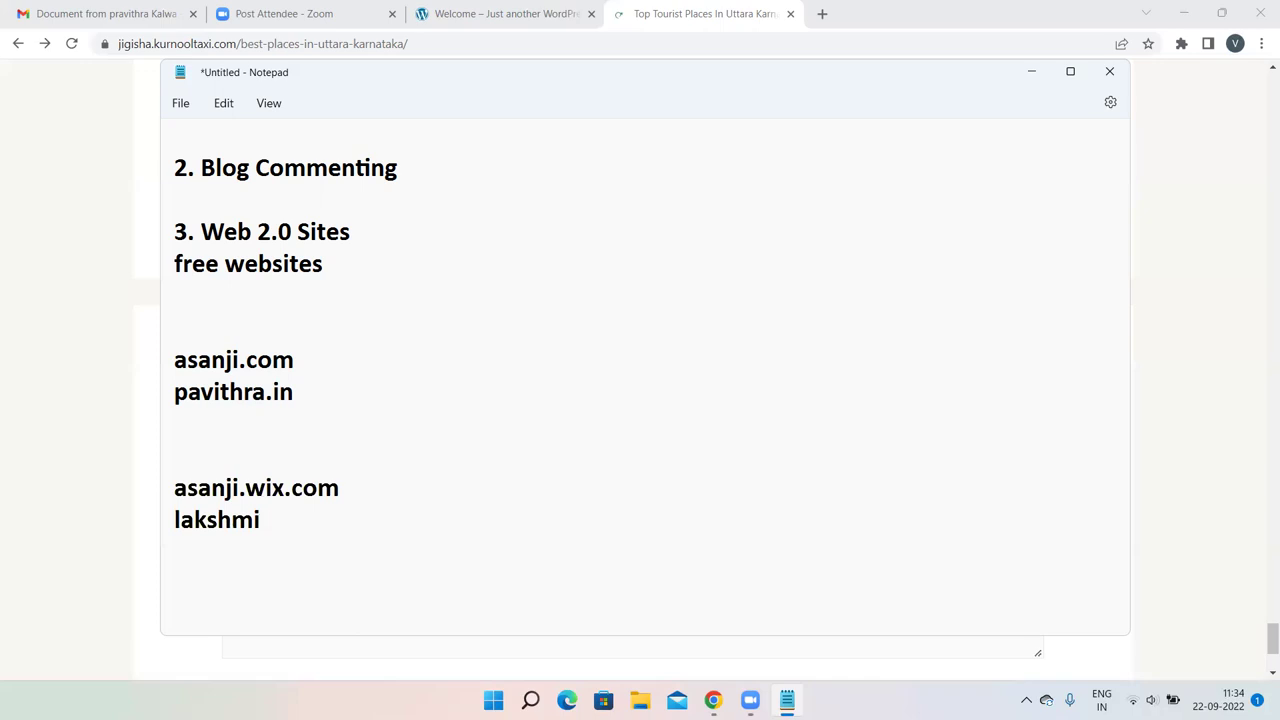
pyautogui.write('.blogspot.com')
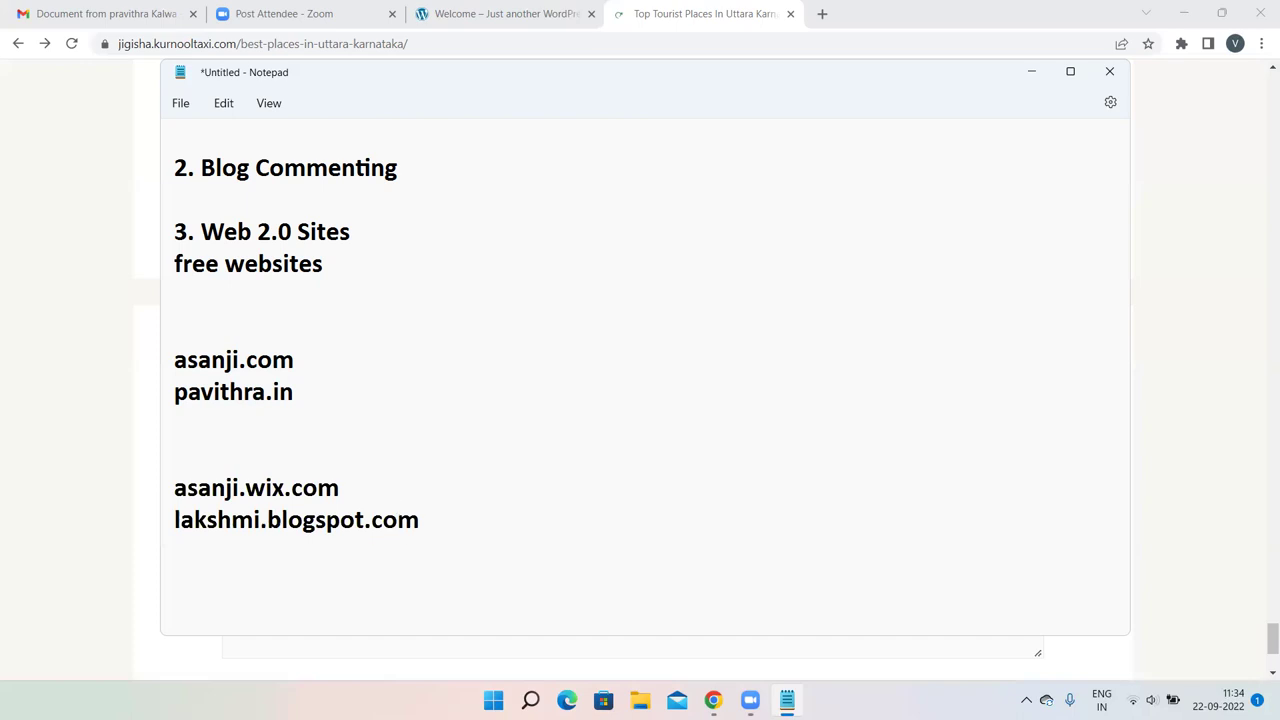
# Highlight the first address, then the wix and blogspot parts of the subdomain addresses.
pyautogui.moveTo(294, 360); pyautogui.dragTo(158, 361)
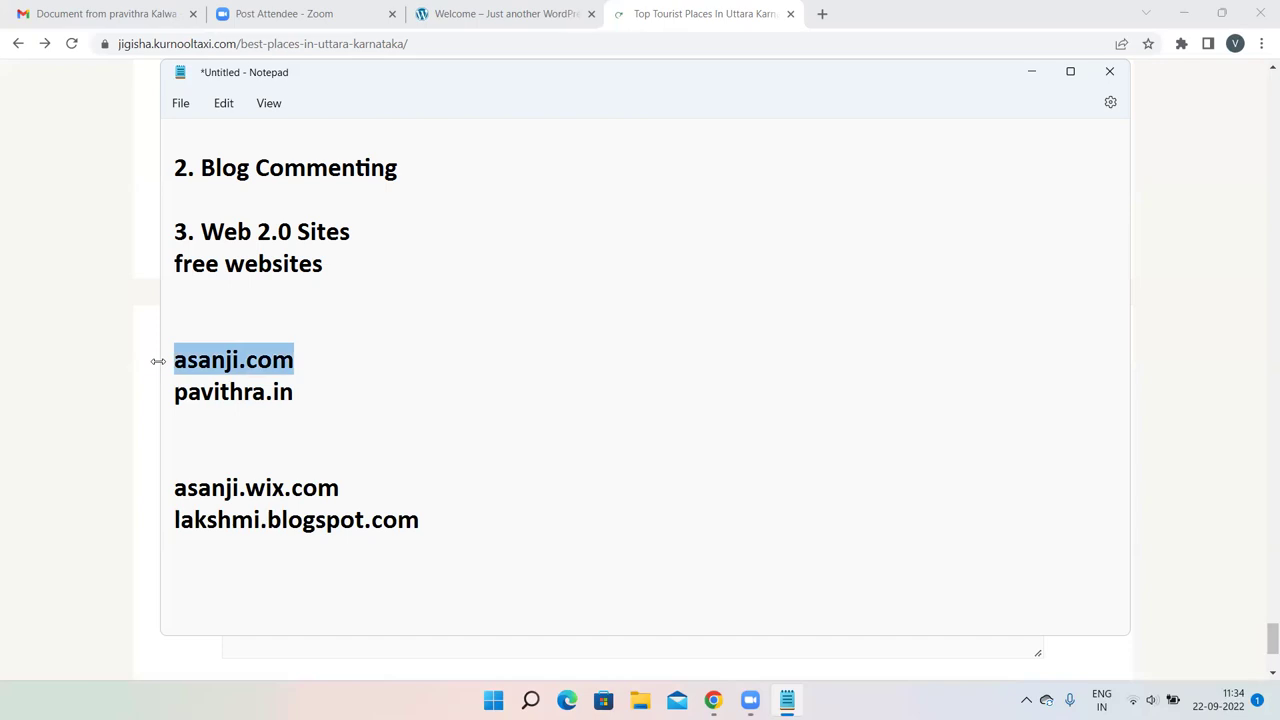
pyautogui.moveTo(290, 490); pyautogui.dragTo(245, 485)
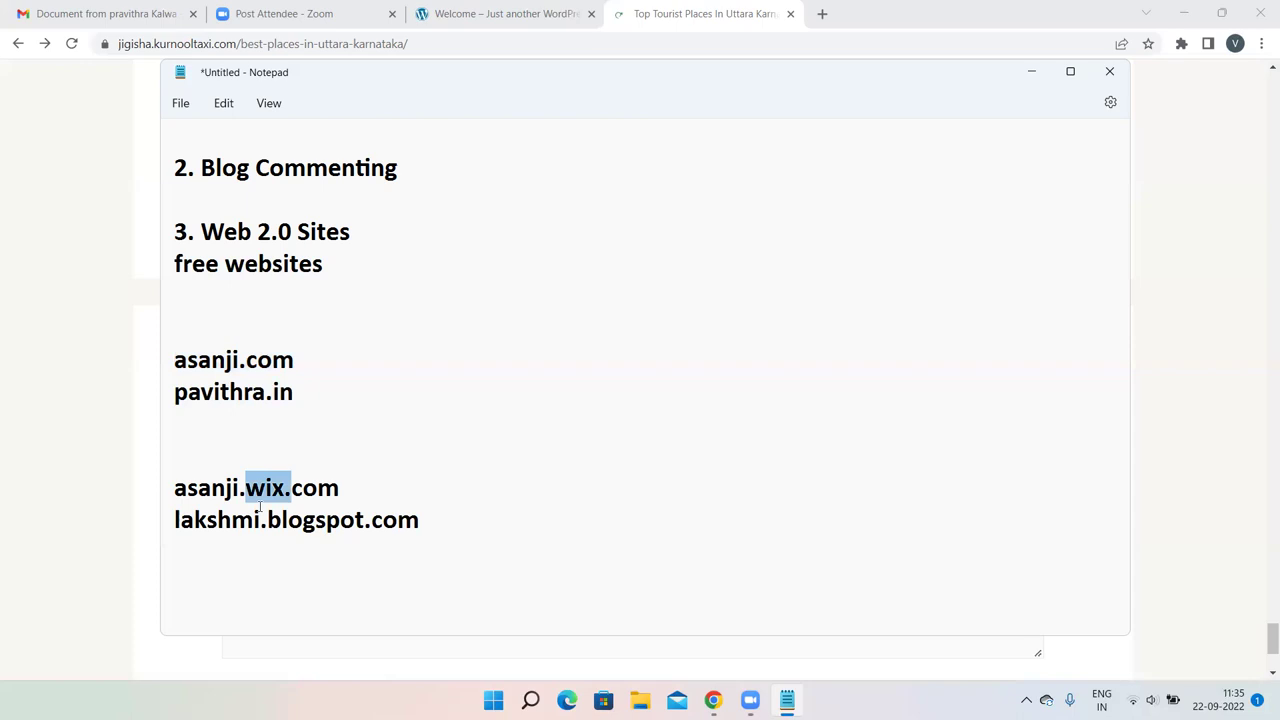
pyautogui.moveTo(366, 521); pyautogui.dragTo(243, 489)
# Add '1 month' after each of the two custom-domain addresses.
pyautogui.click(320, 361)
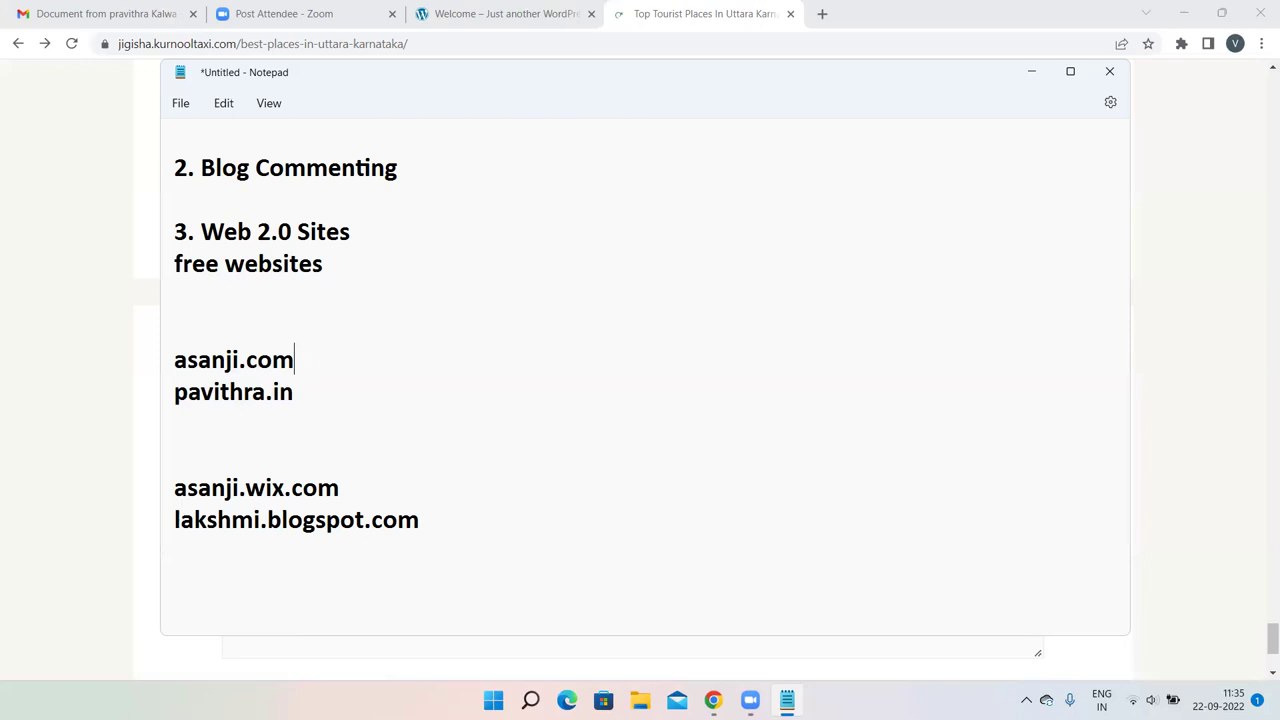
pyautogui.write('1 month')
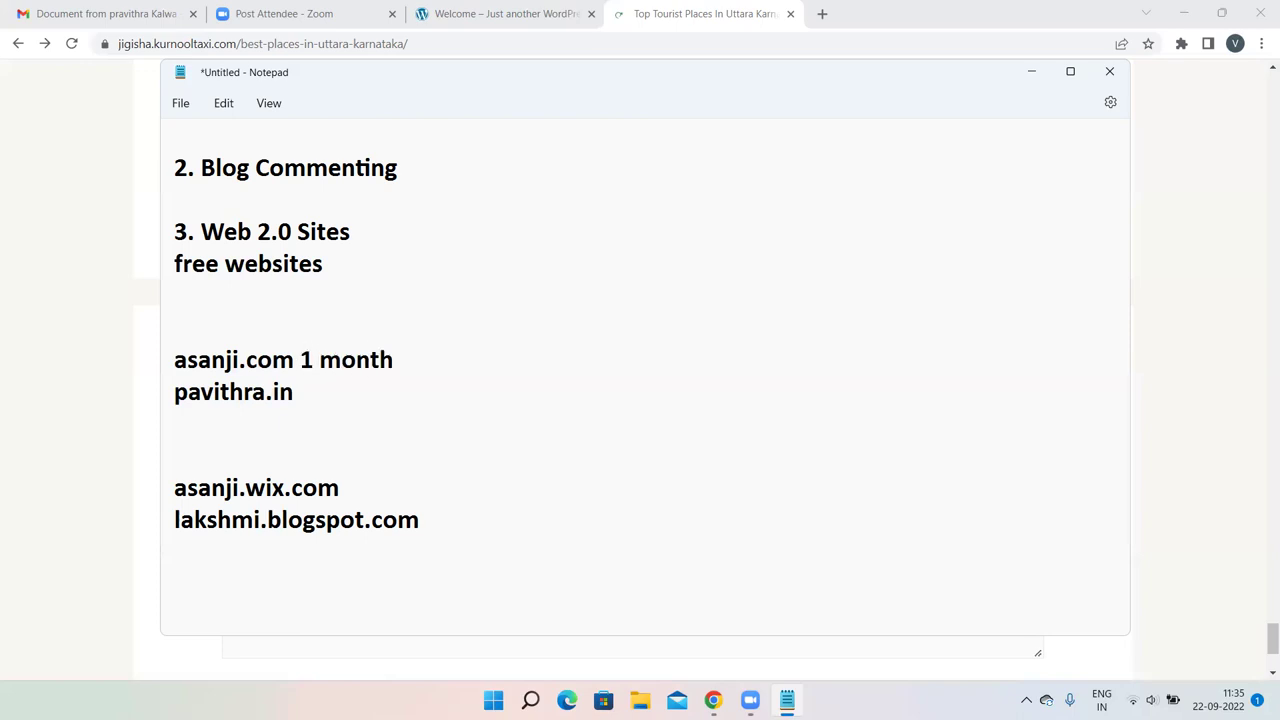
pyautogui.click(308, 393)
pyautogui.write('1')
pyautogui.press('BackSpace')
pyautogui.press('BackSpace')
pyautogui.write('1 month')
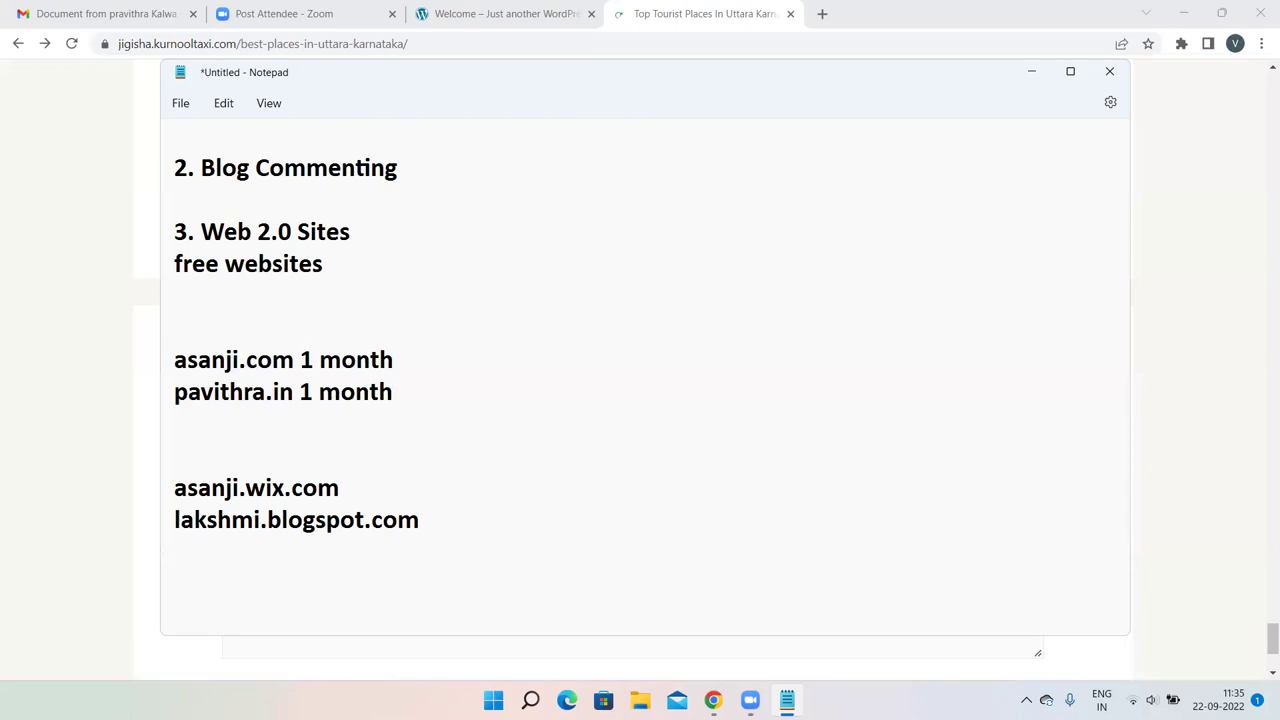
pyautogui.click(429, 519)
# Type '1 day old' after the blogspot address, then delete it again.
pyautogui.write('1 day old')
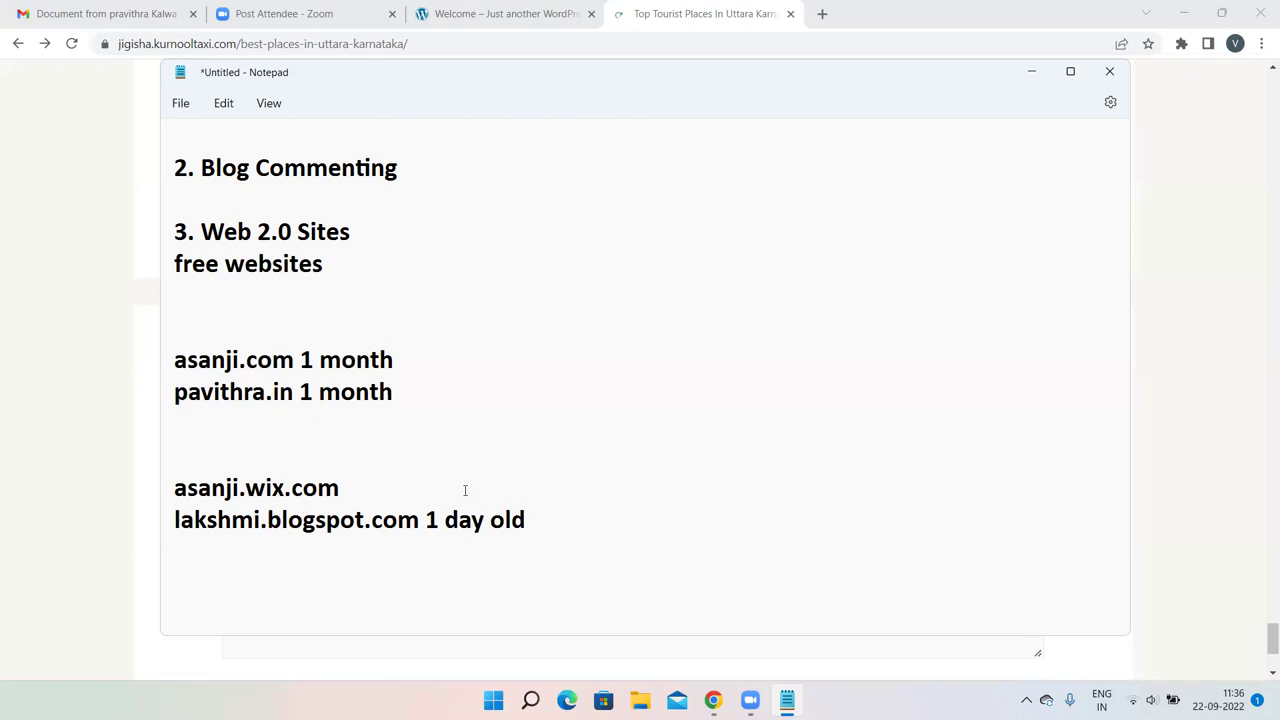
pyautogui.moveTo(532, 519); pyautogui.dragTo(426, 519)
pyautogui.press('BackSpace')
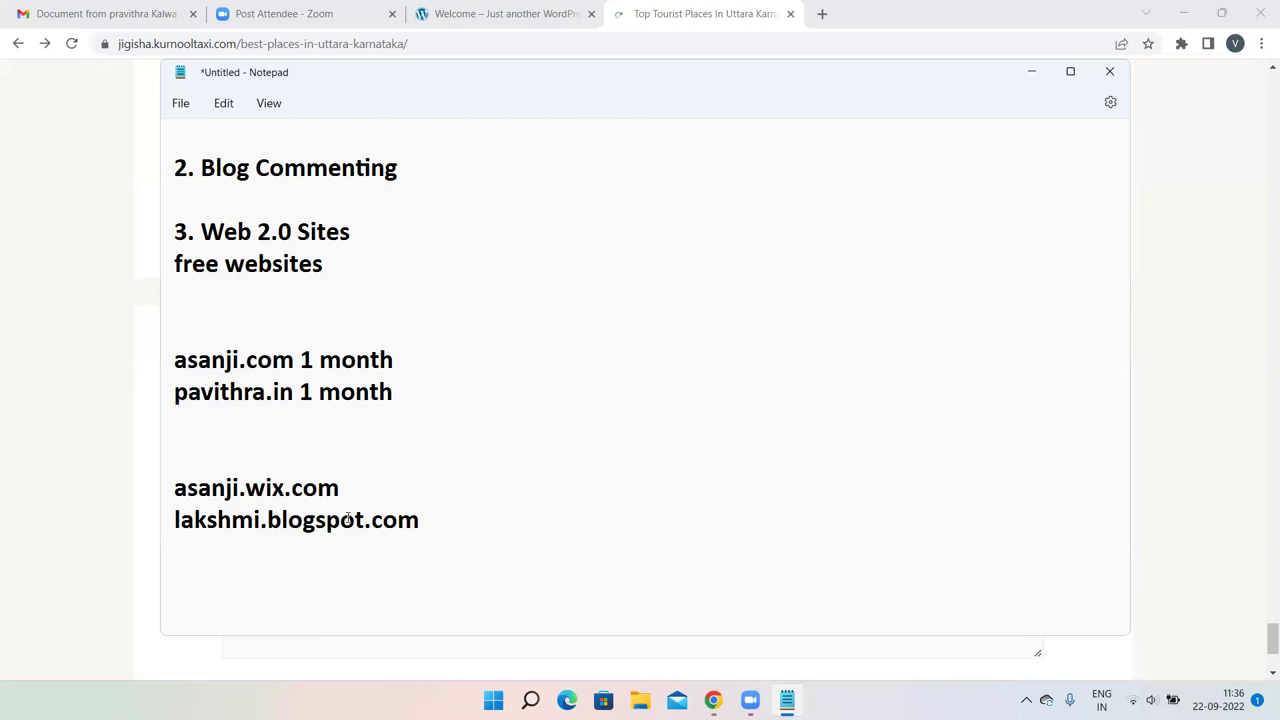
# Add a '20 year' note after the wix.com address.
pyautogui.click(365, 485)
pyautogui.write('20 years')
pyautogui.press('BackSpace')
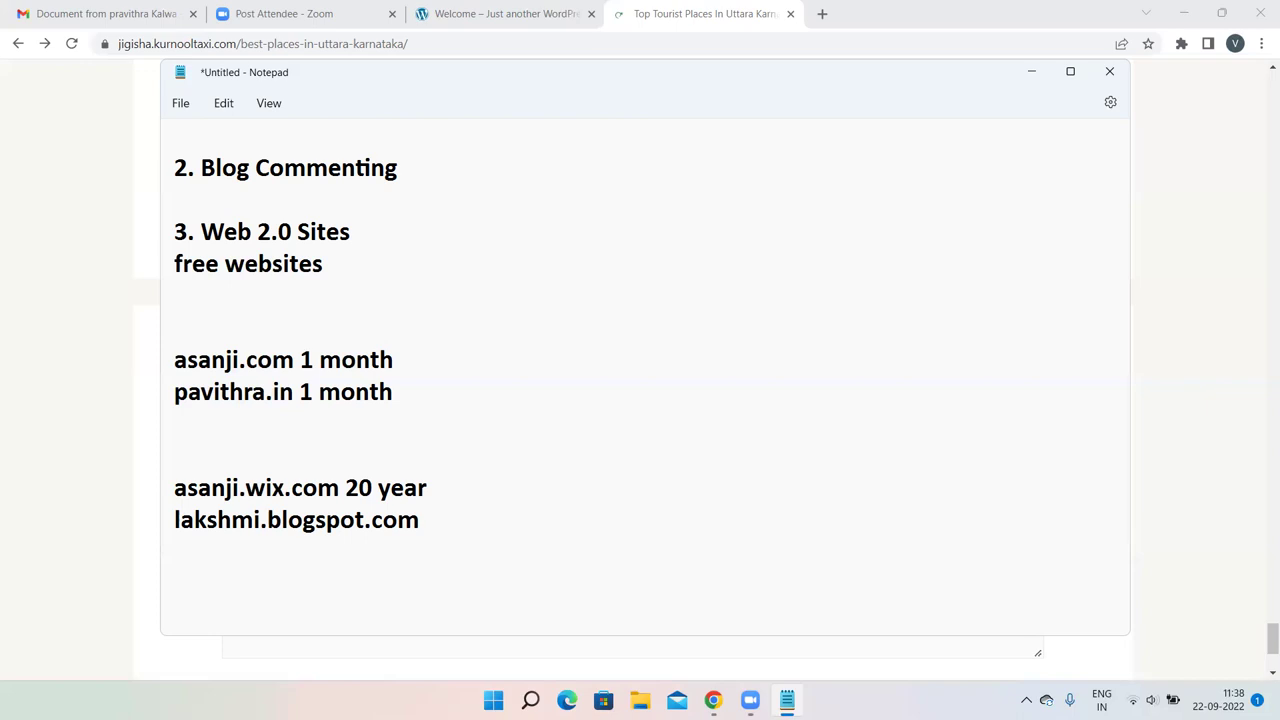
pyautogui.click(528, 12)
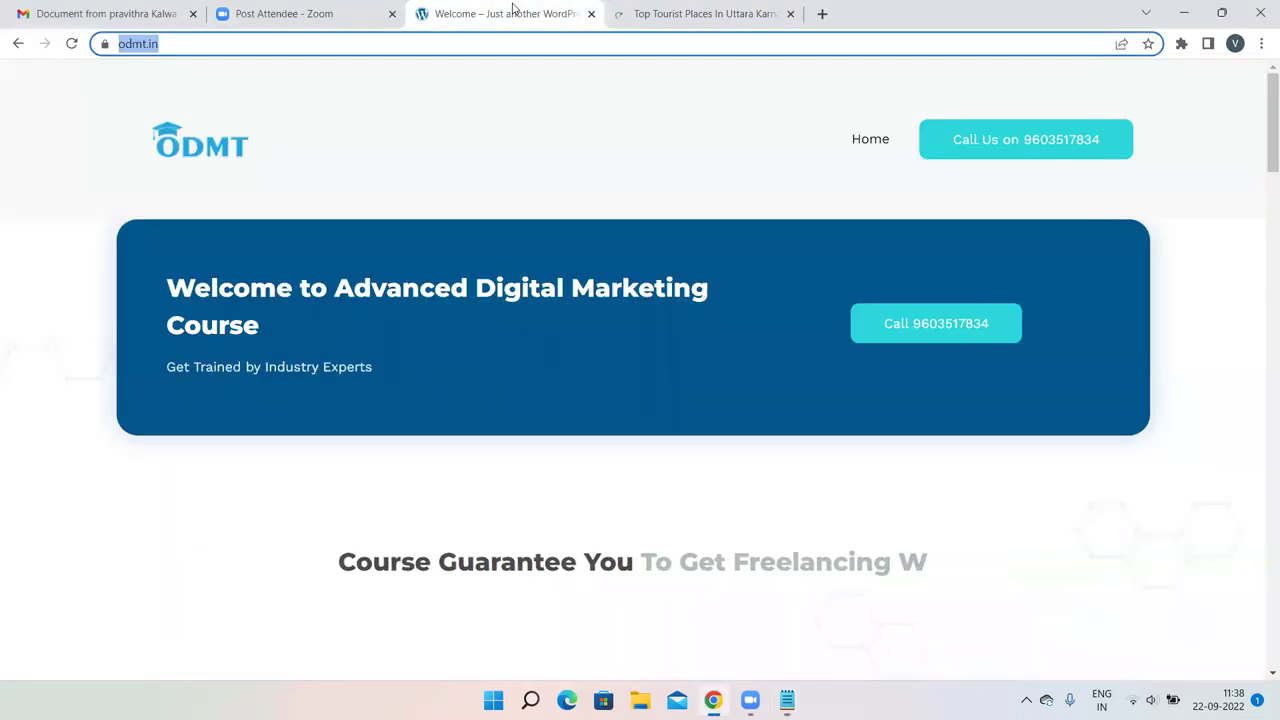
pyautogui.click(749, 10)
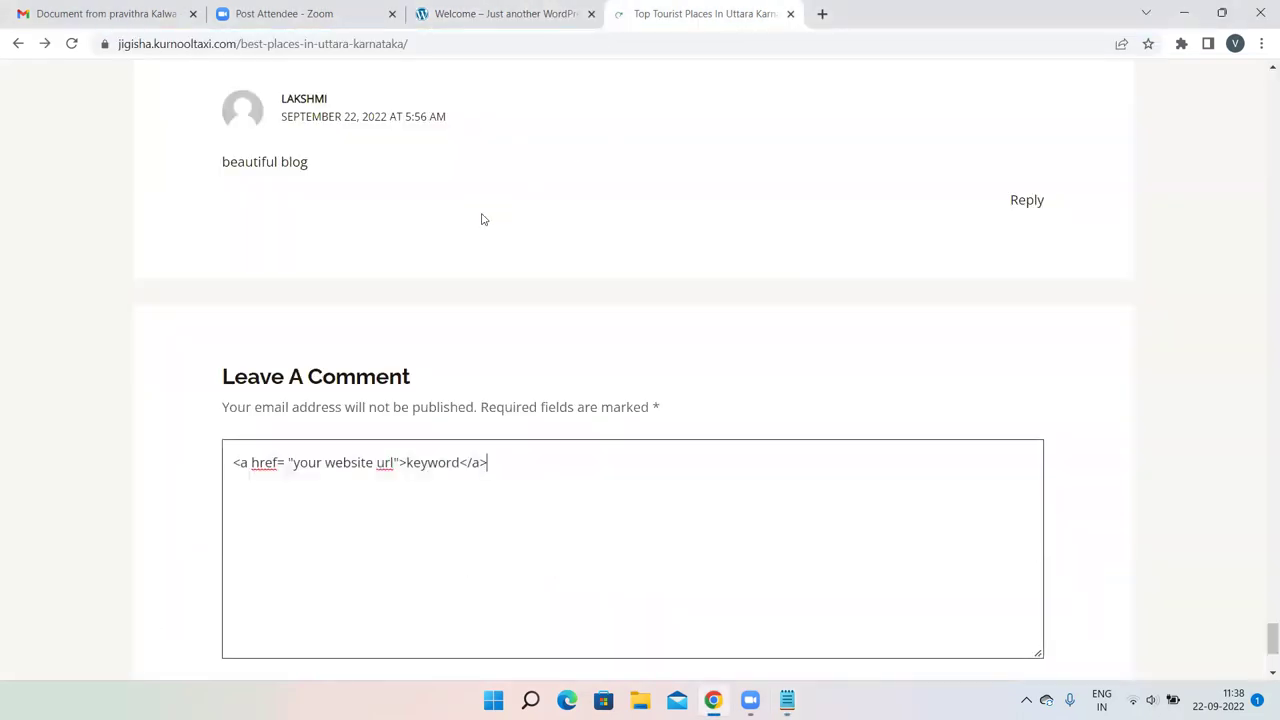
pyautogui.click(787, 700)
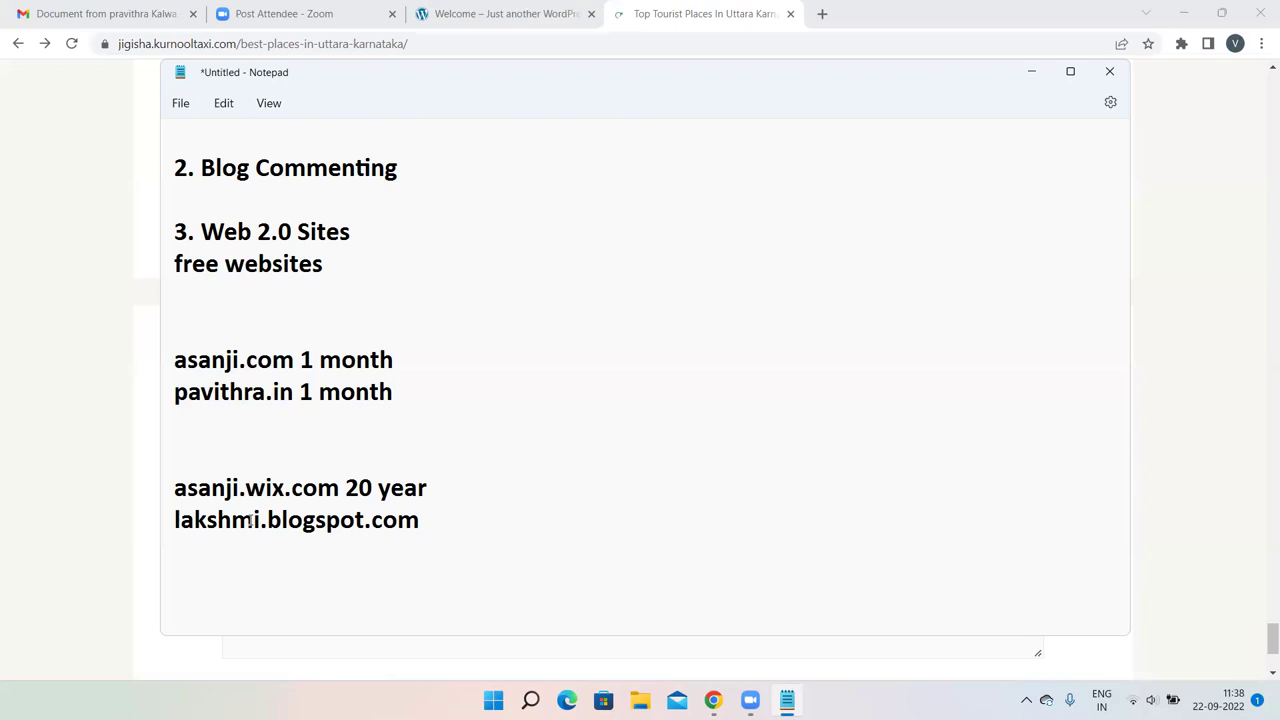
pyautogui.click(494, 12)
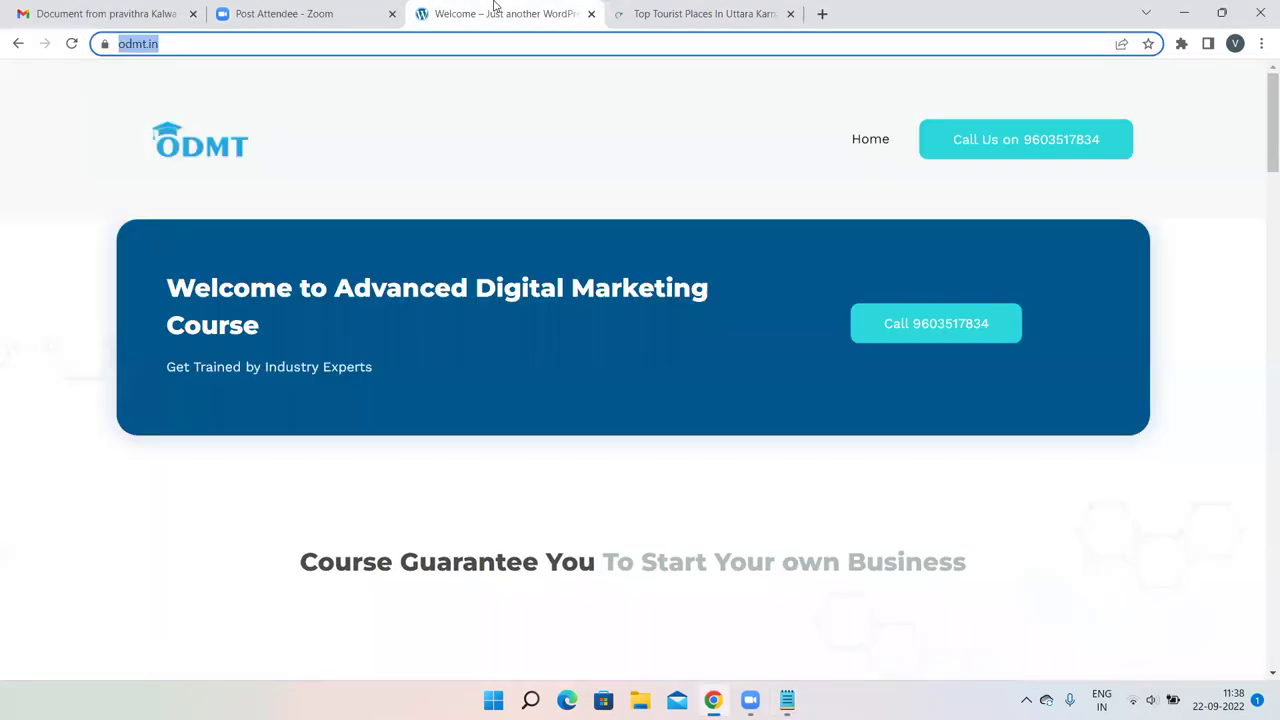
pyautogui.click(630, 12)
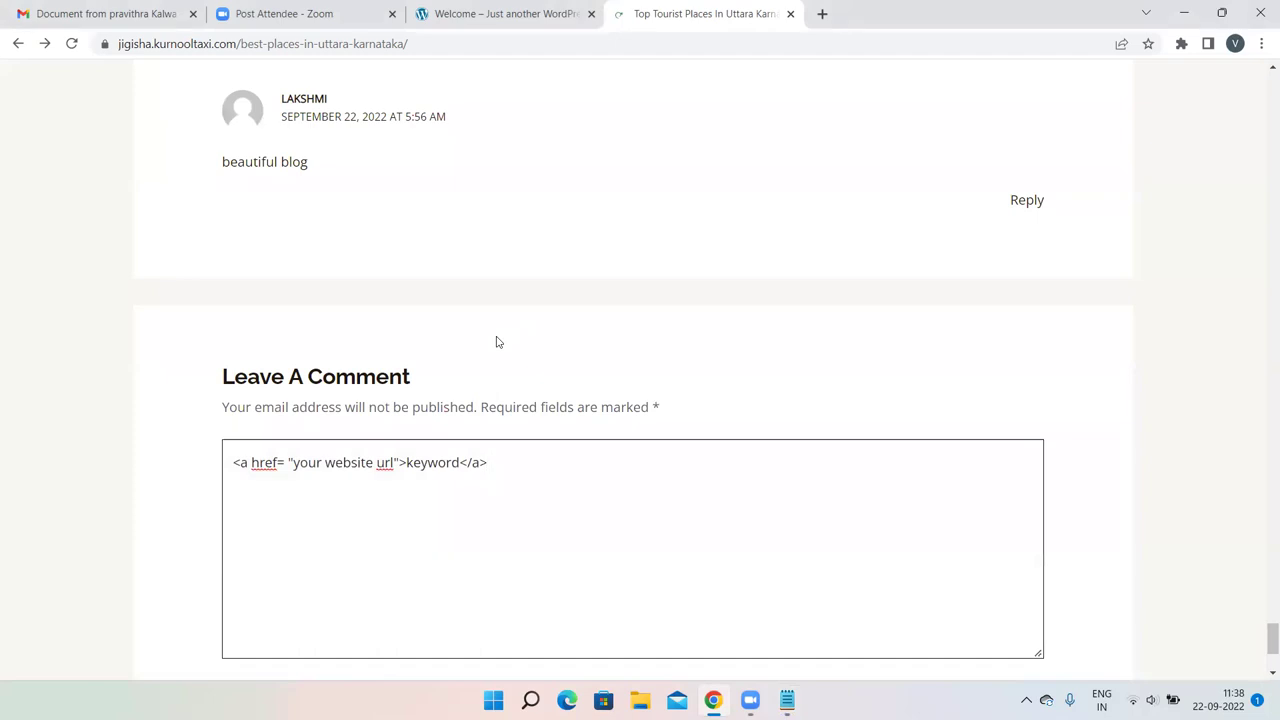
pyautogui.click(794, 506)
pyautogui.hotkey('alt', 'Tab')
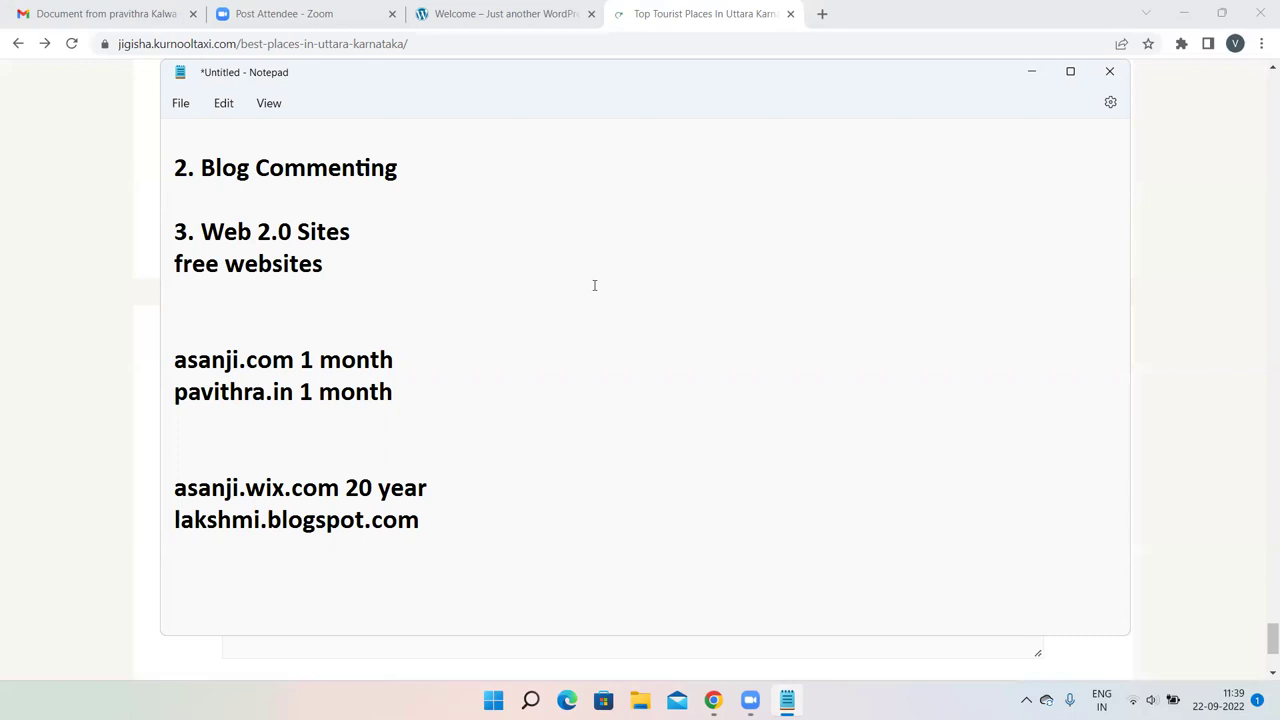
# Load the material.odmt.in site in a new tab.
pyautogui.click(822, 13)
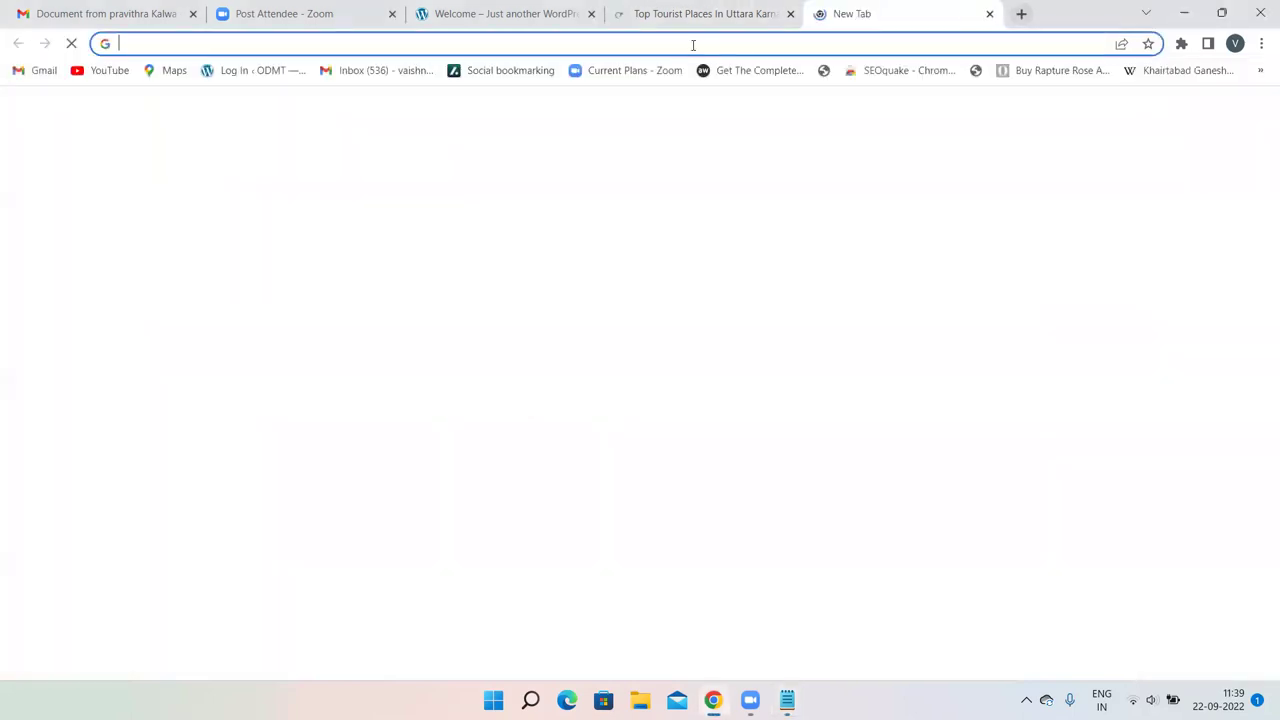
pyautogui.write('mater')
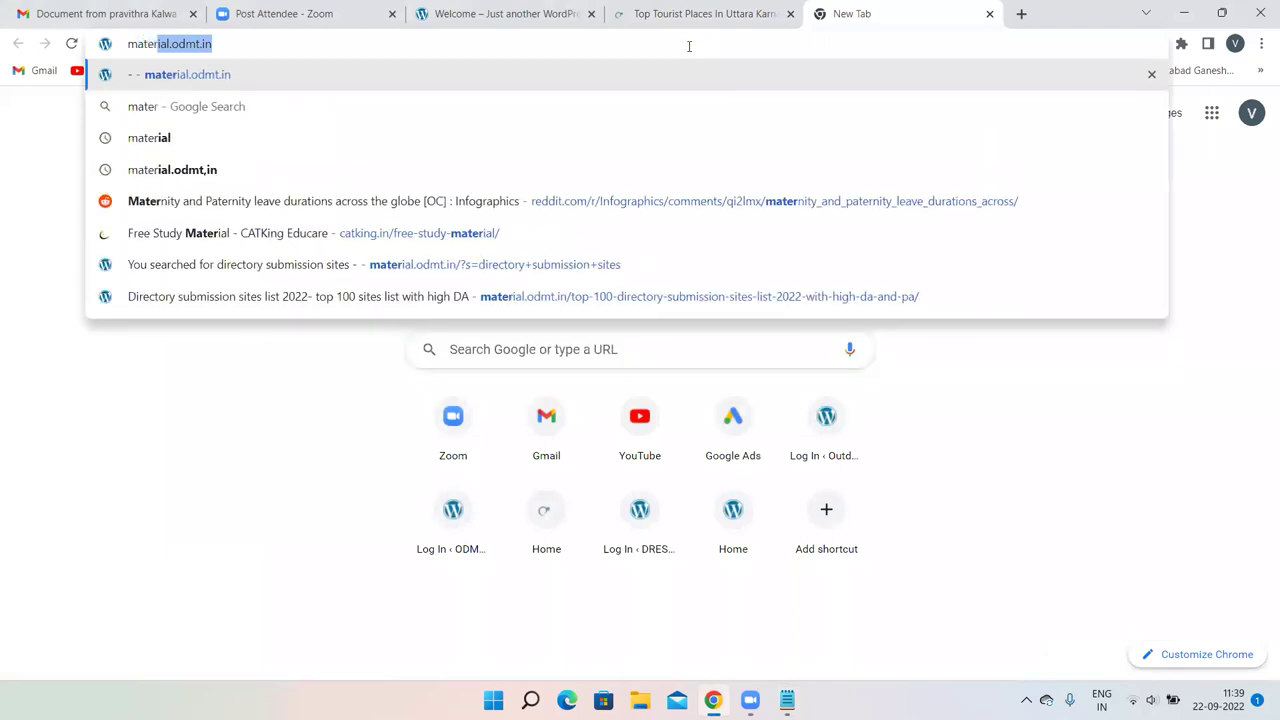
pyautogui.press('Return')
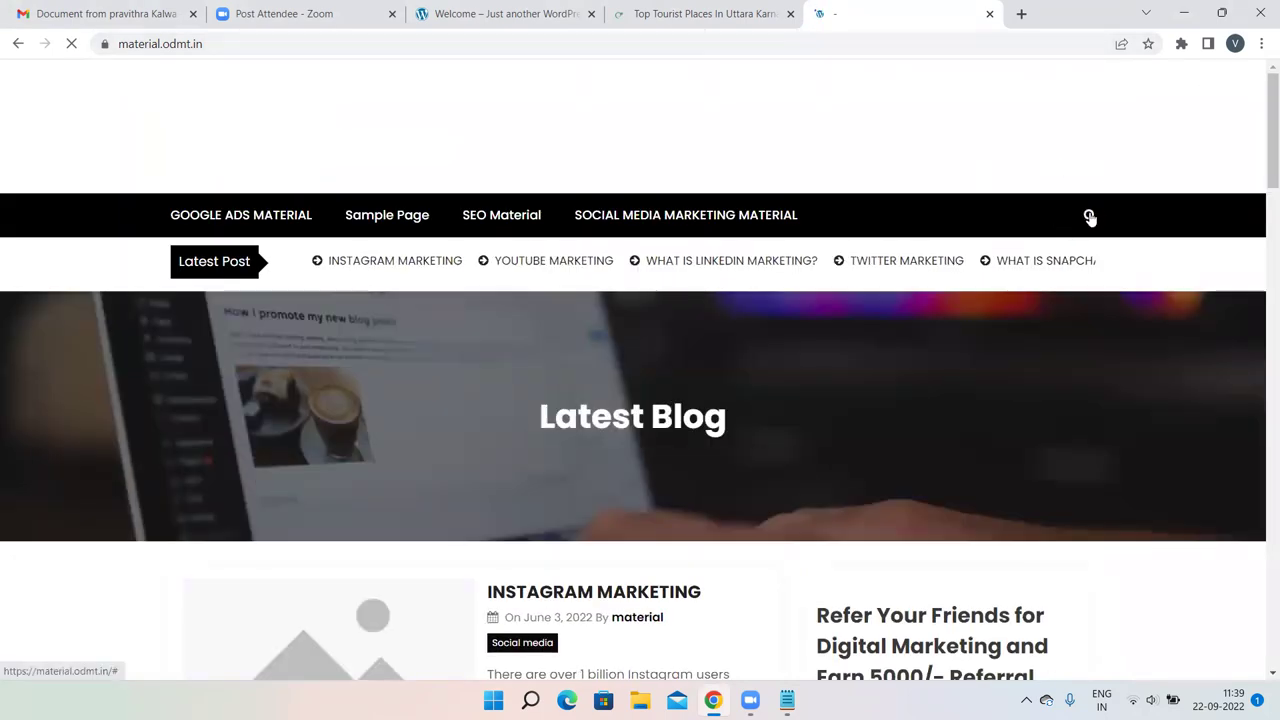
# Search the site for 'web 2.0 sites' using the suggested query.
pyautogui.click(1090, 217)
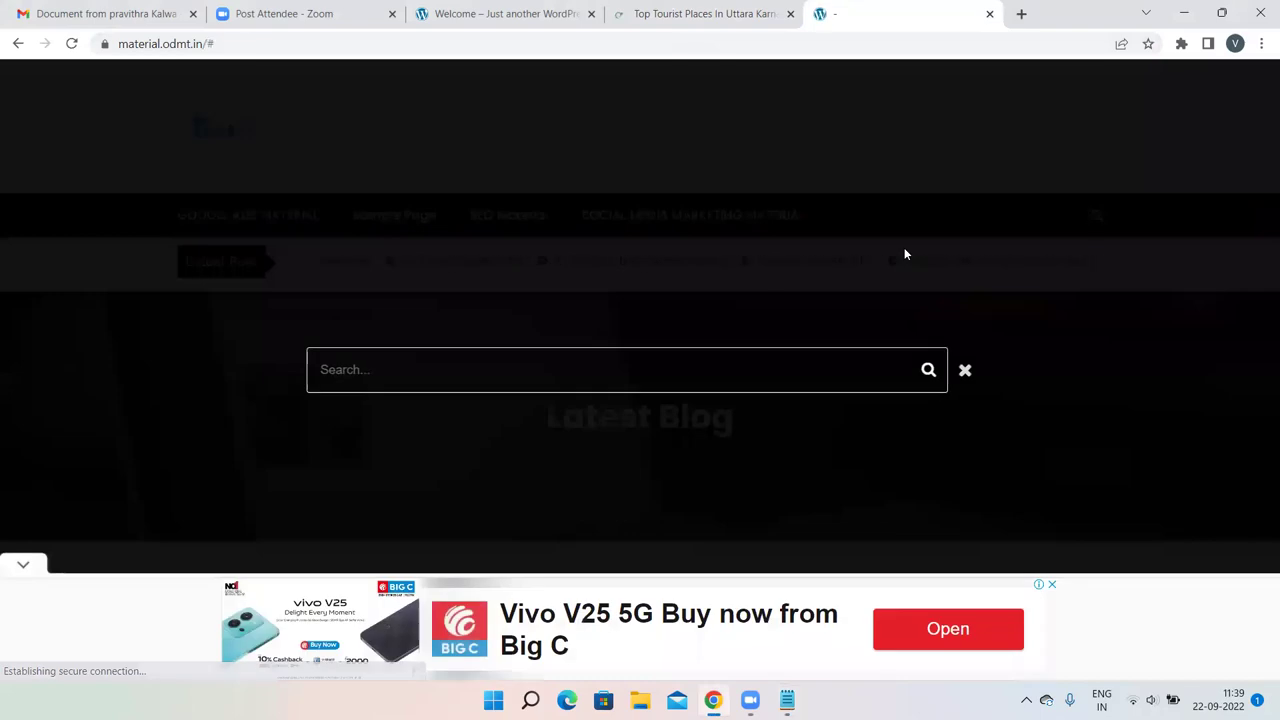
pyautogui.click(449, 371)
pyautogui.write('we')
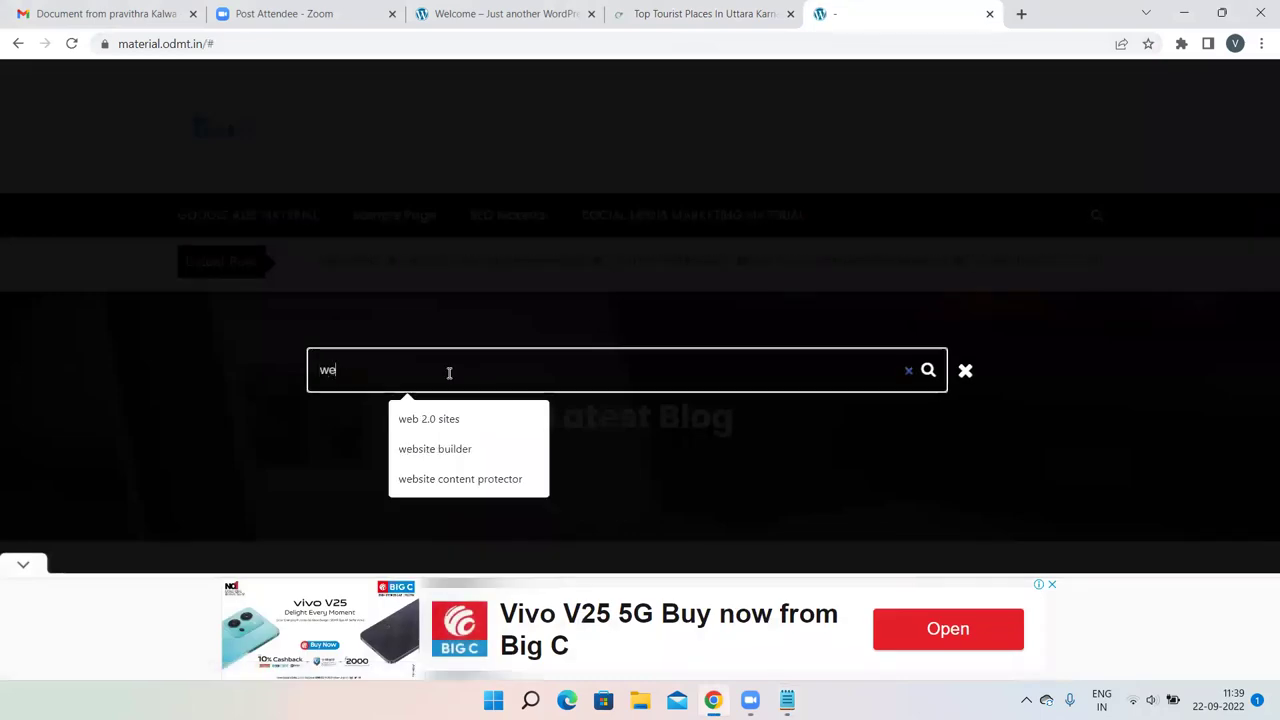
pyautogui.click(416, 421)
pyautogui.press('Return')
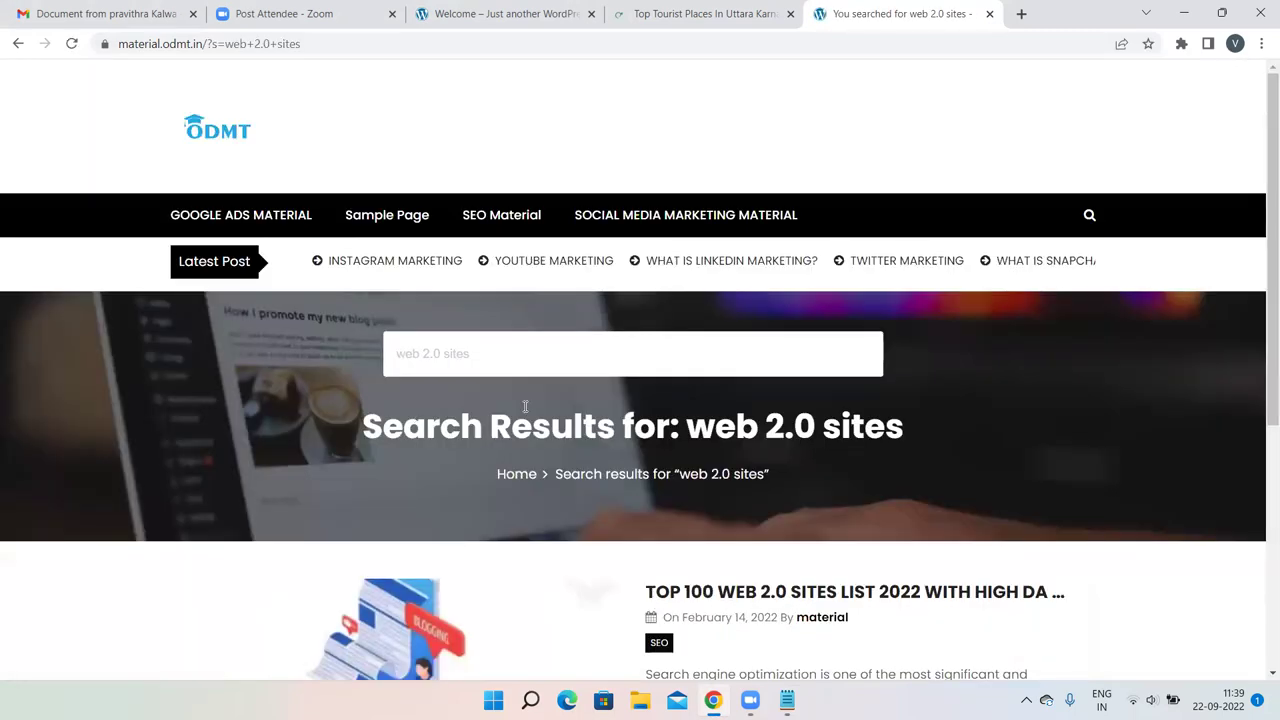
# Open the Top 100 Web 2.0 Sites List 2022 article from the results.
pyautogui.scroll(-3, 525, 406)
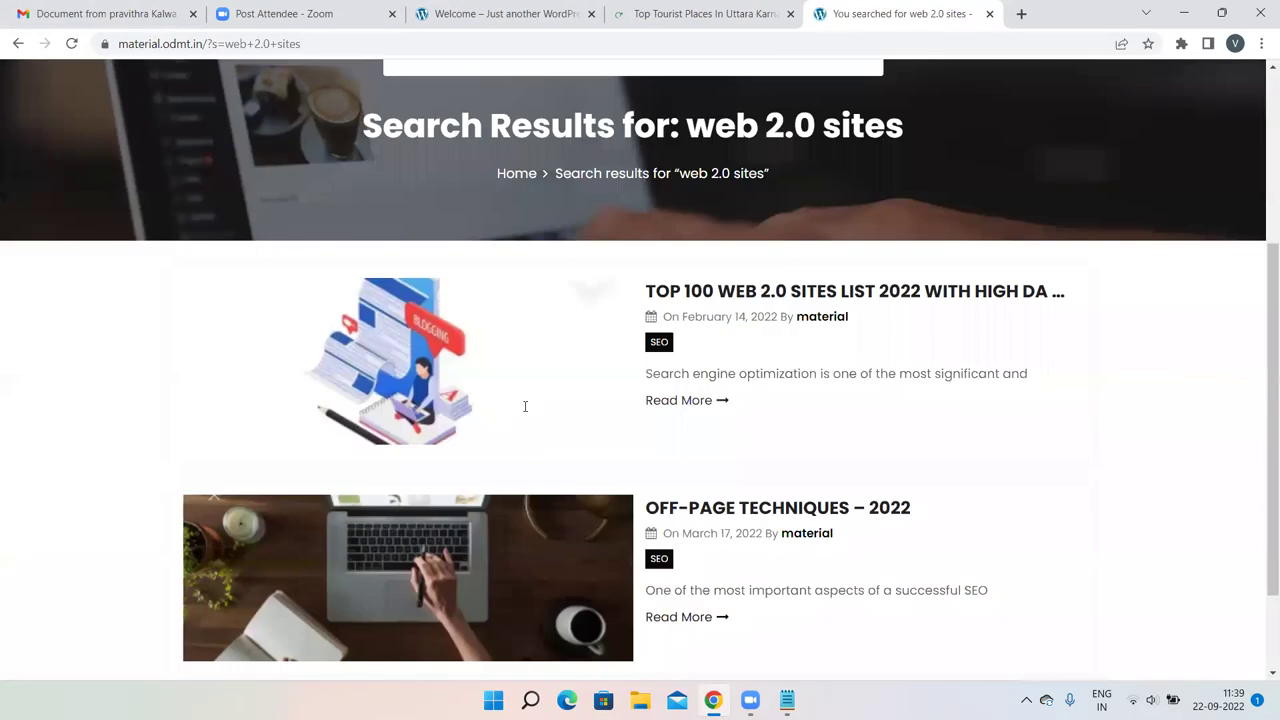
pyautogui.click(754, 289)
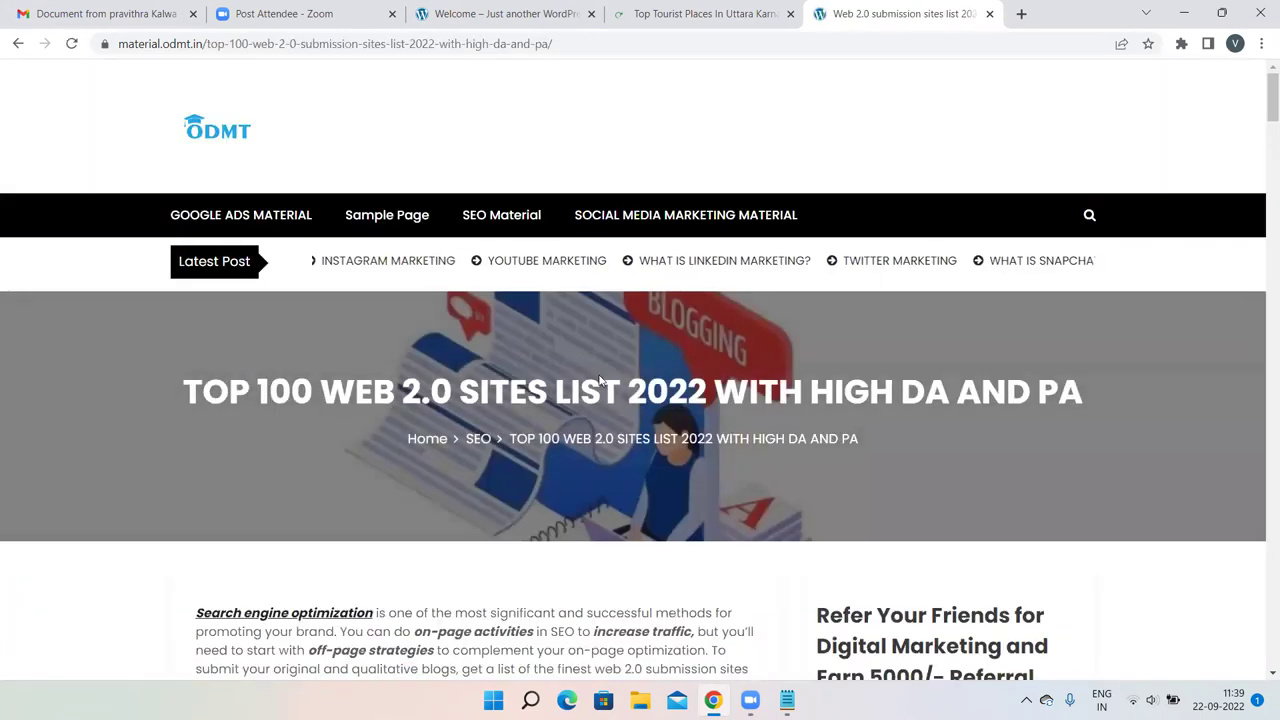
pyautogui.scroll(-3, 600, 380)
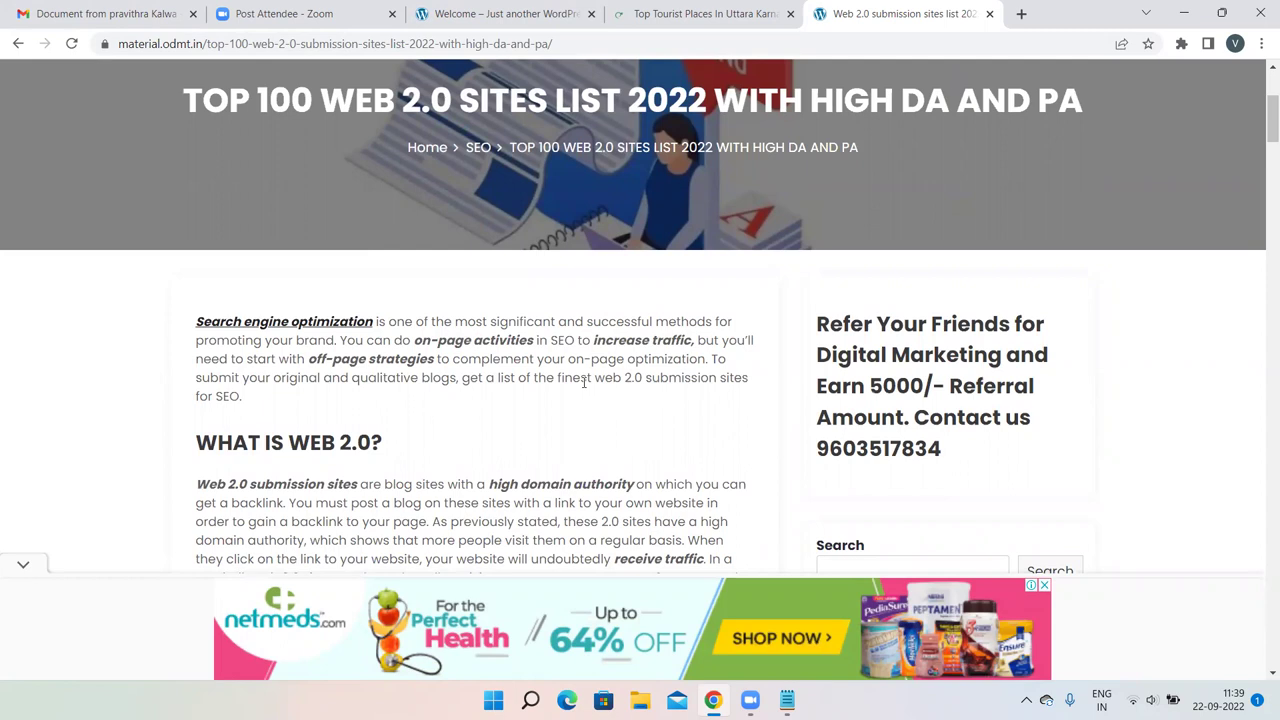
pyautogui.scroll(-1, 584, 383)
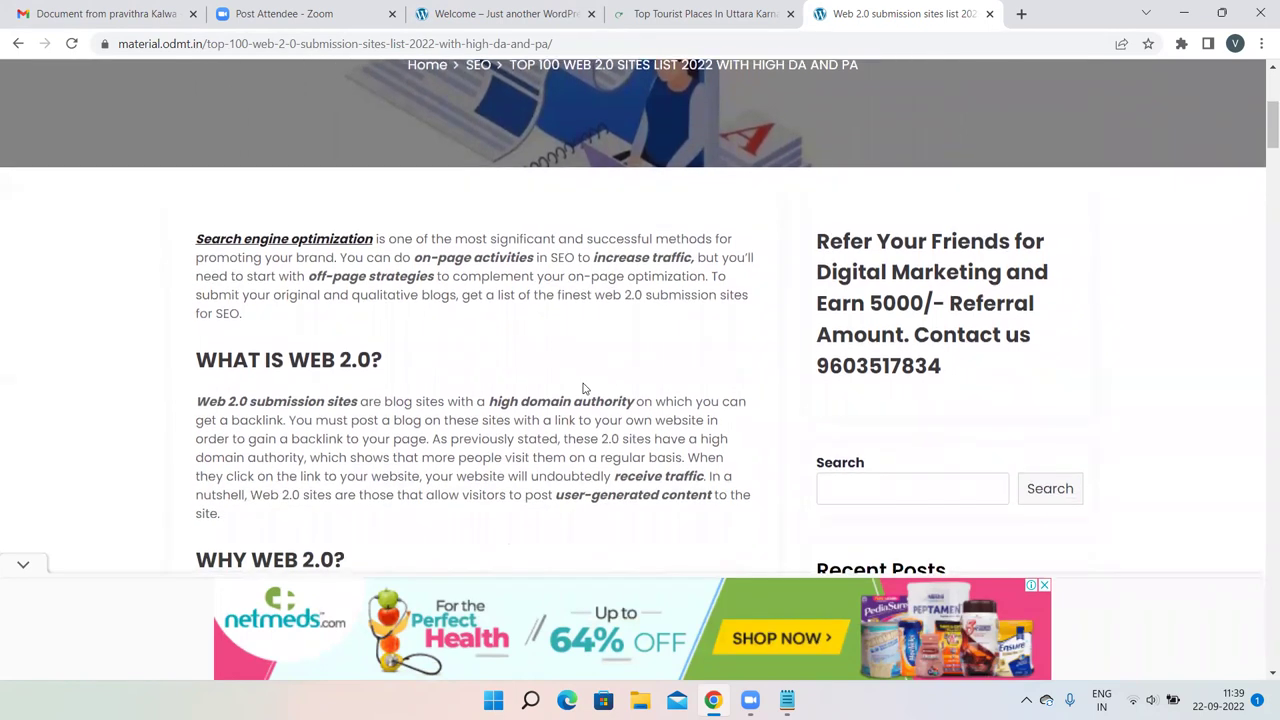
pyautogui.scroll(-3, 584, 388)
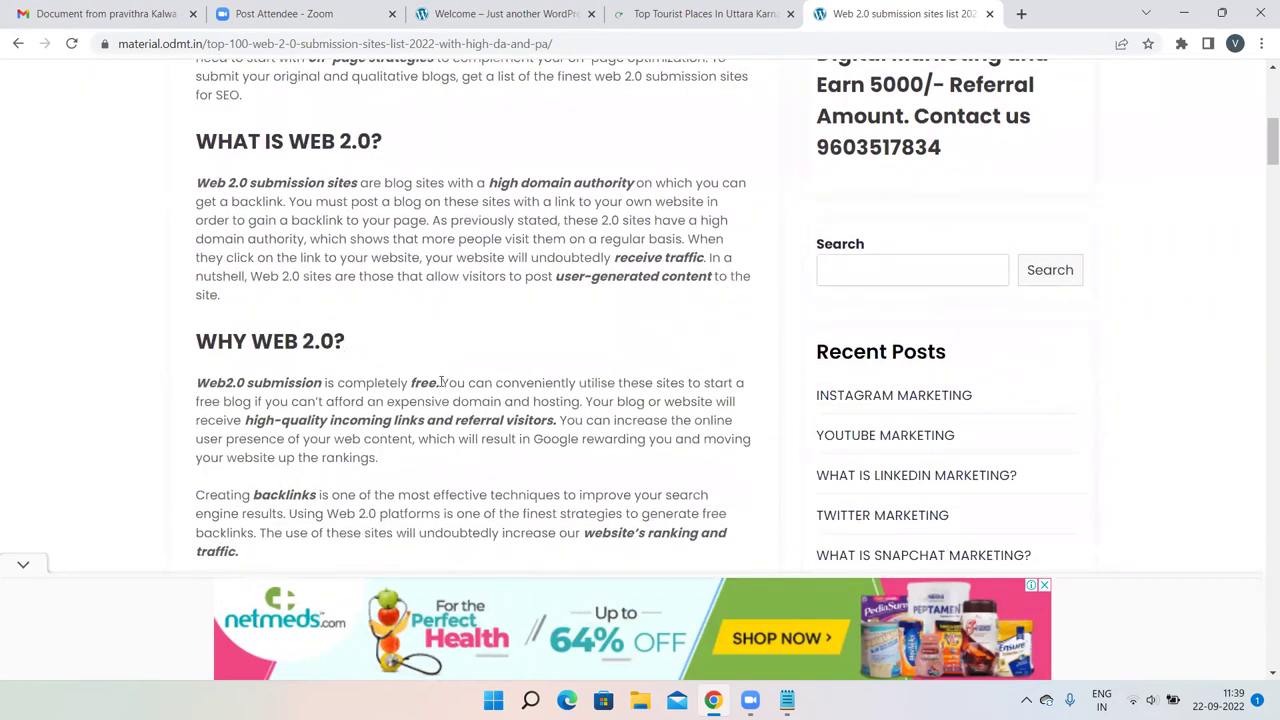
# Read through the article's submission steps, highlighting key phrases, down to the sites table.
pyautogui.moveTo(440, 382); pyautogui.dragTo(214, 384)
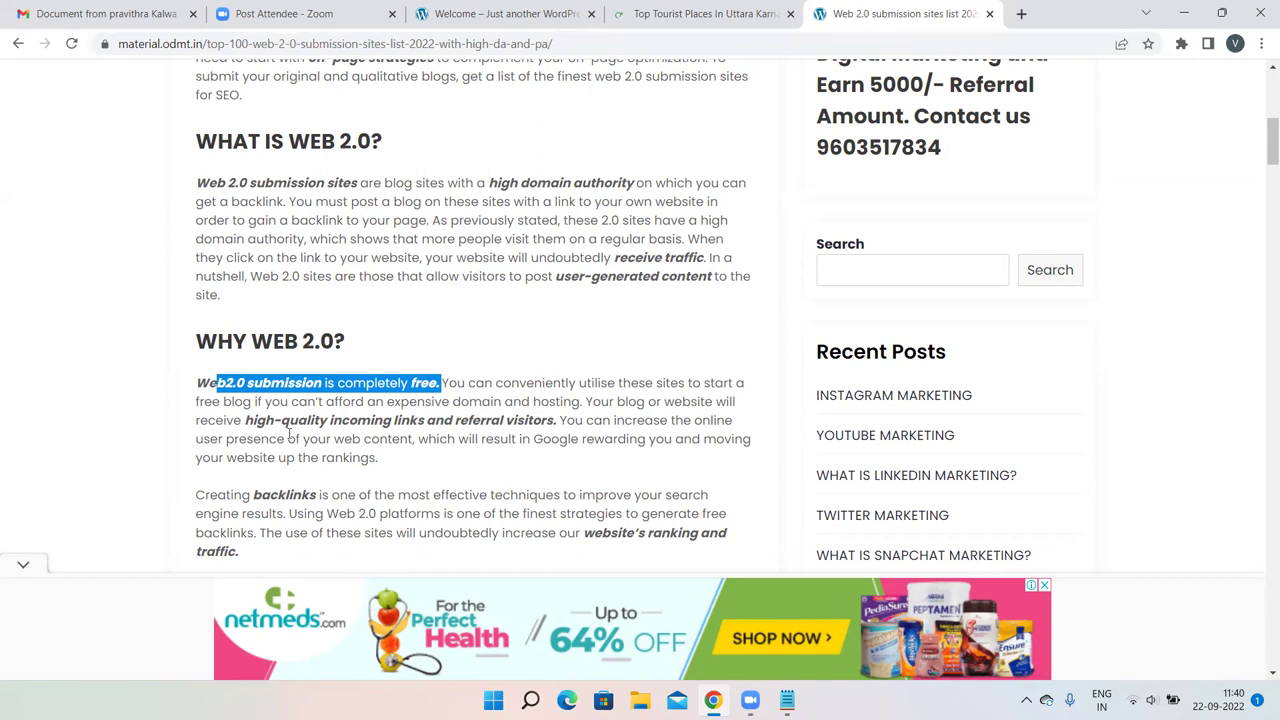
pyautogui.scroll(-1, 487, 440)
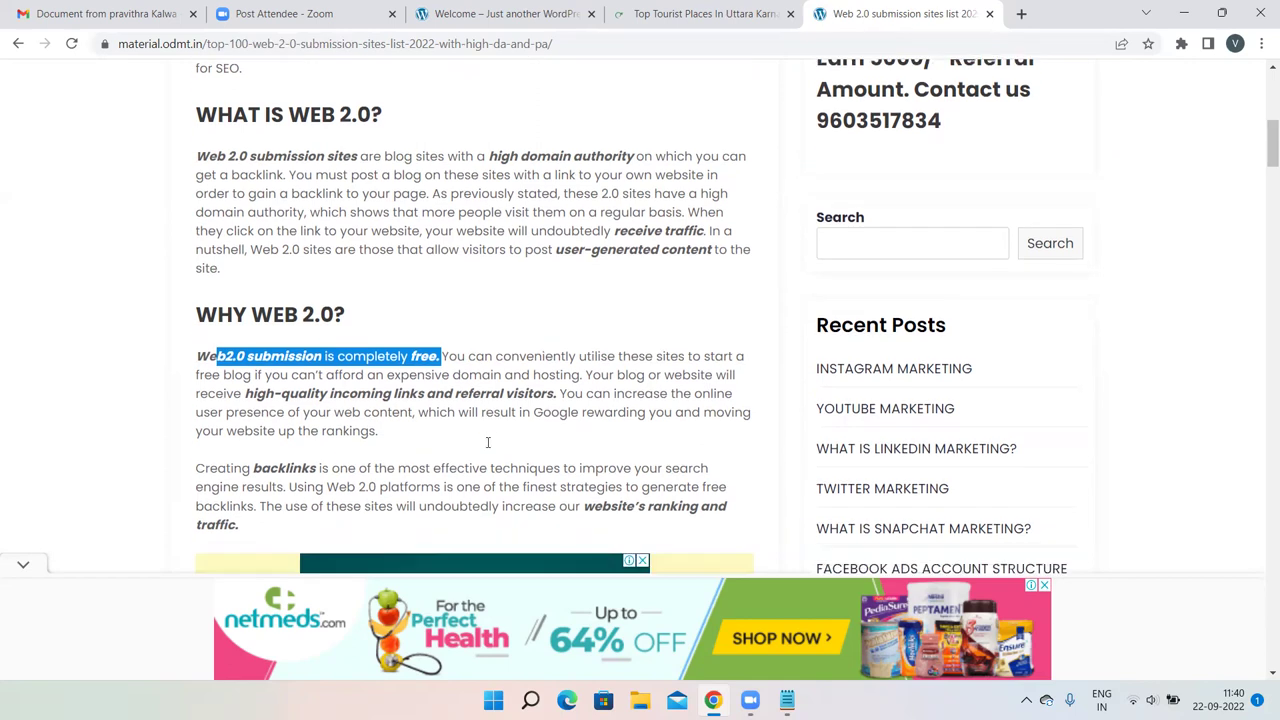
pyautogui.scroll(-3, 487, 443)
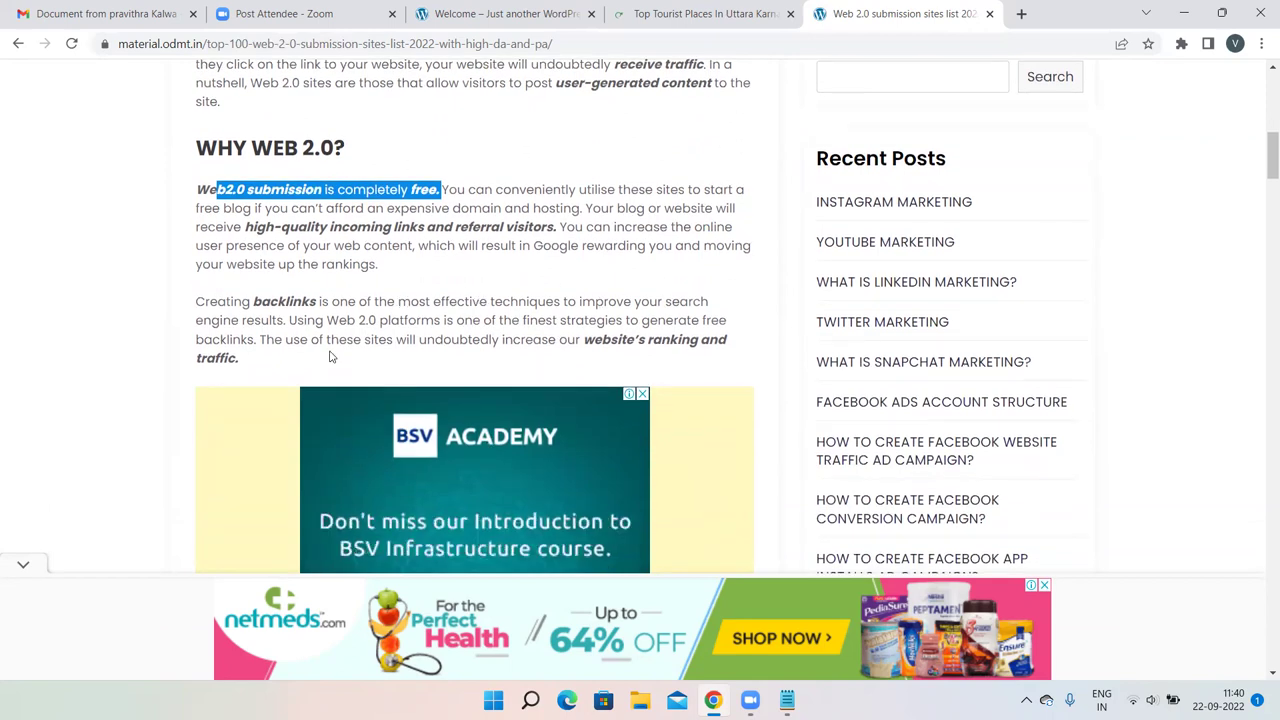
pyautogui.scroll(-1, 665, 334)
pyautogui.scroll(-5, 665, 334)
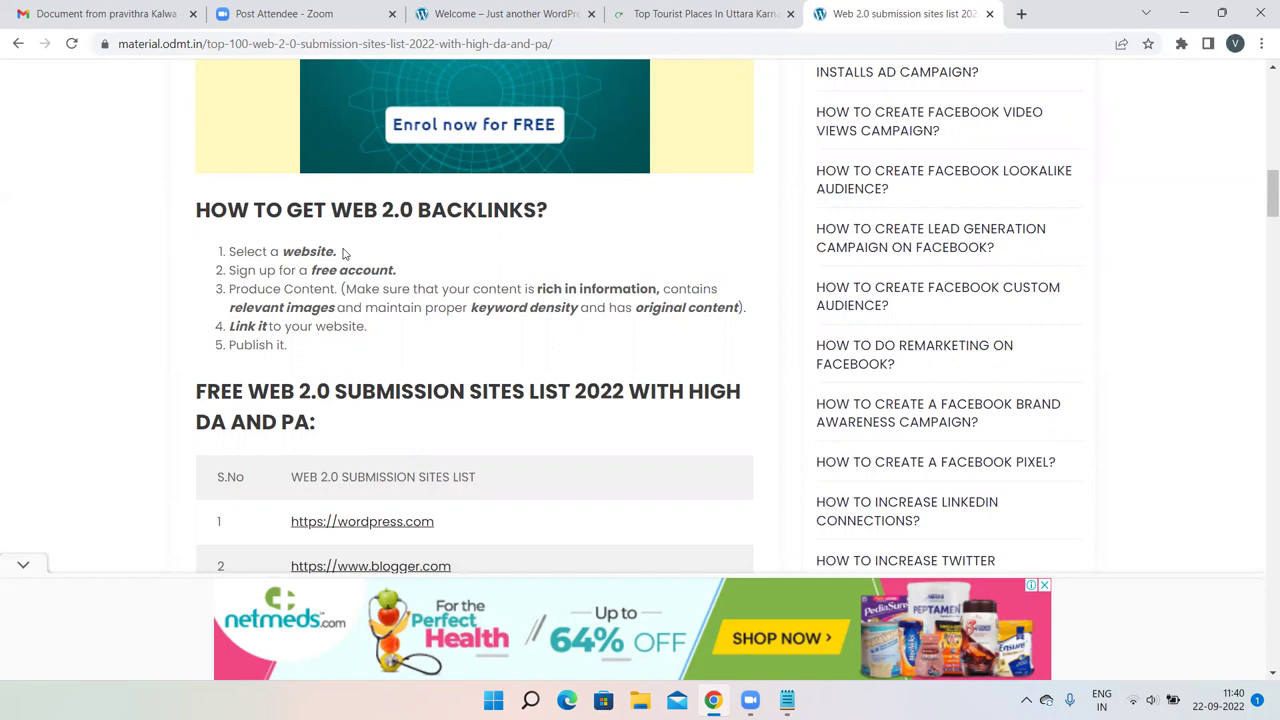
pyautogui.moveTo(400, 271); pyautogui.dragTo(302, 270)
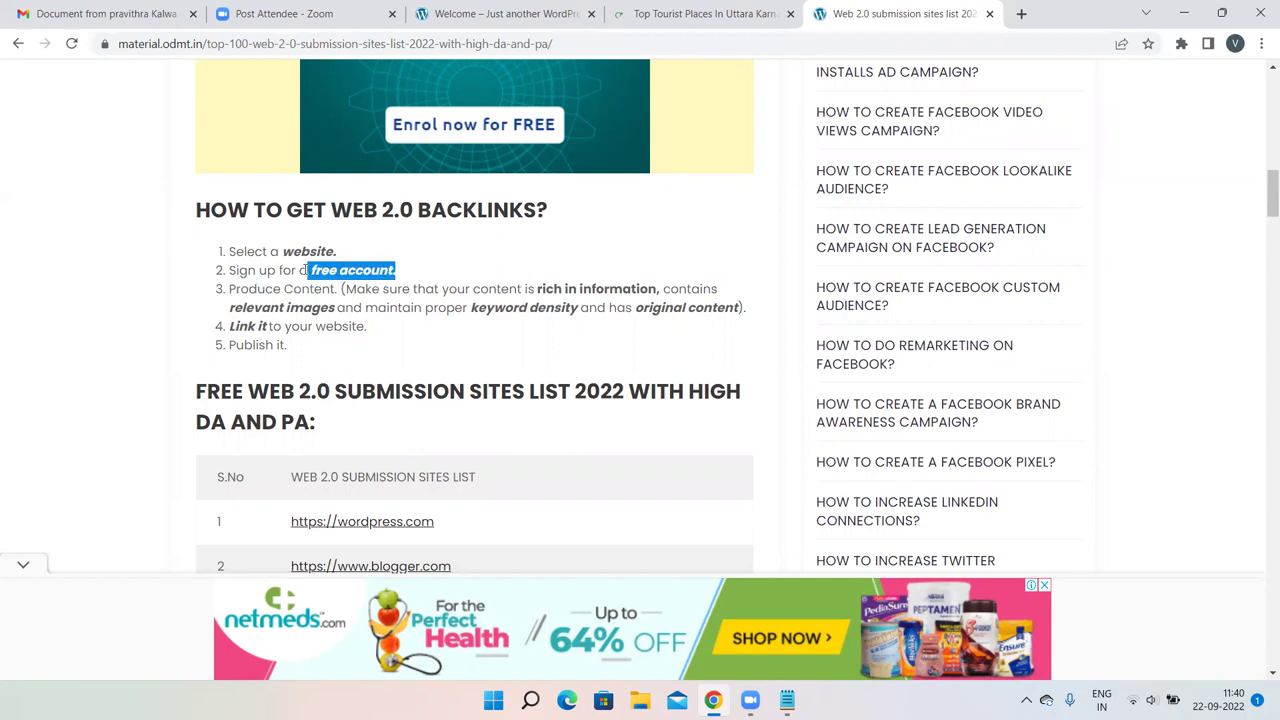
pyautogui.click(388, 325)
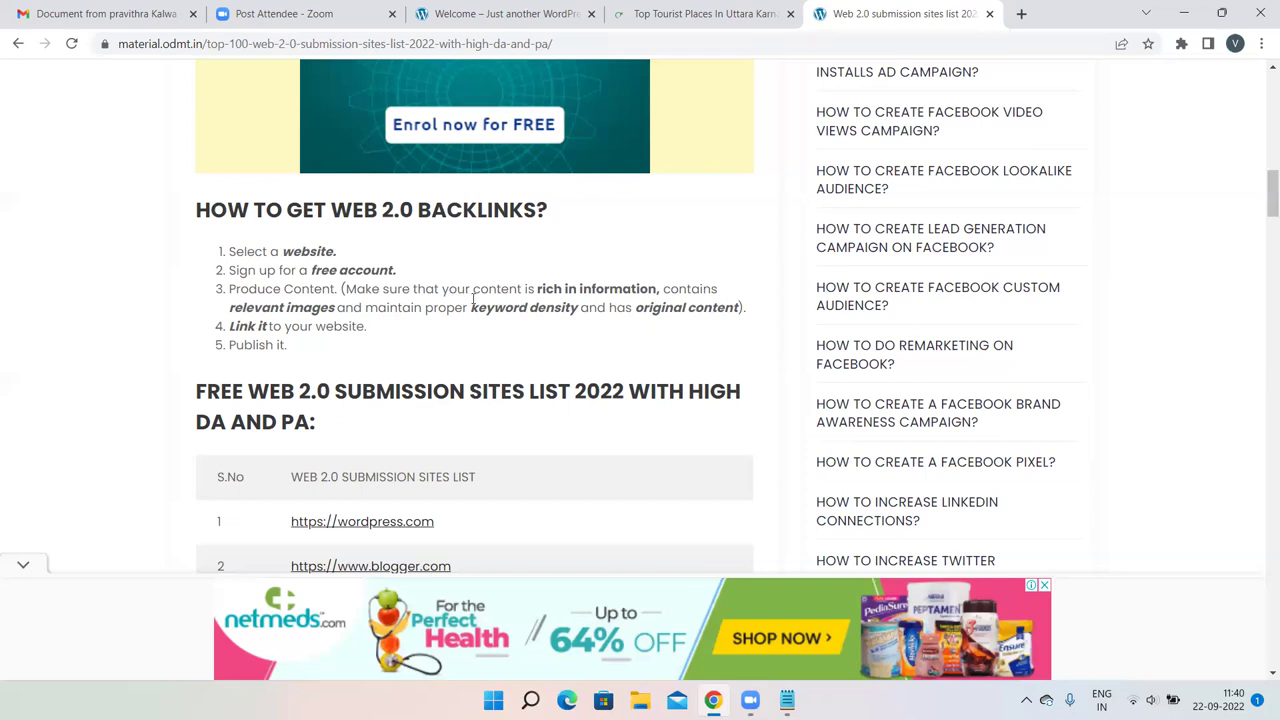
pyautogui.moveTo(661, 290); pyautogui.dragTo(578, 290)
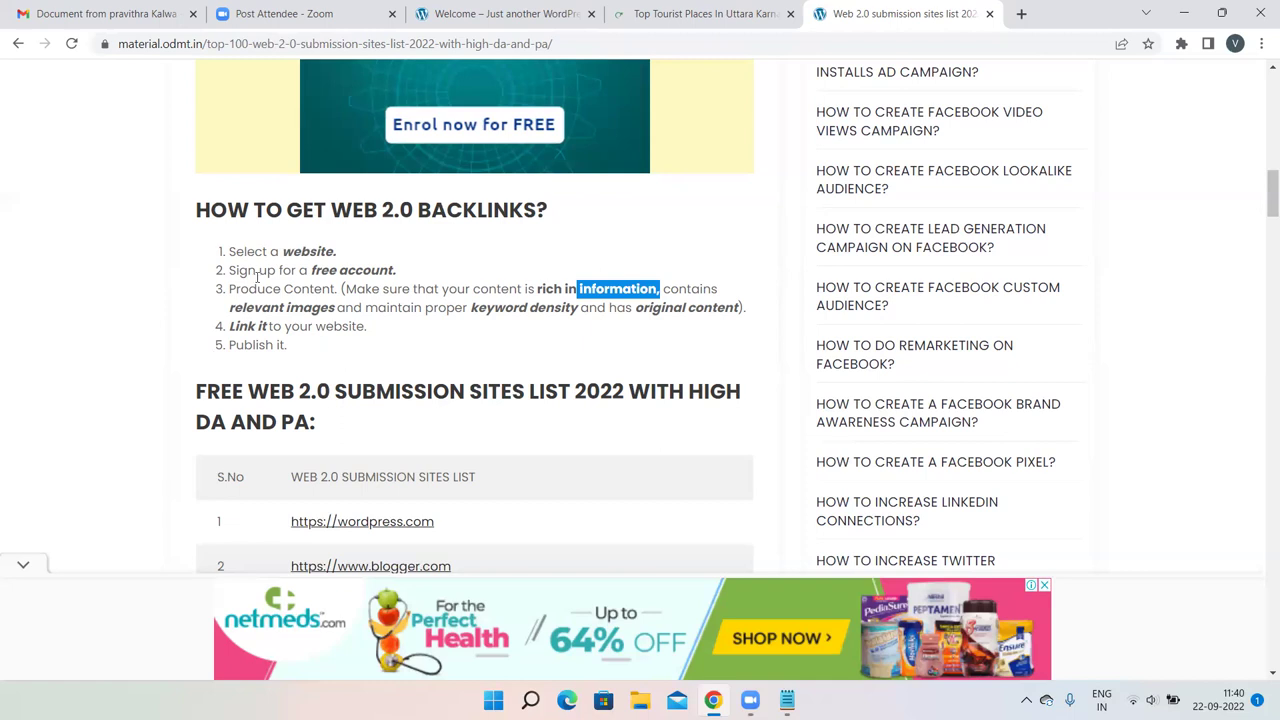
pyautogui.scroll(-3, 383, 380)
pyautogui.scroll(-3, 380, 380)
pyautogui.scroll(4, 383, 241)
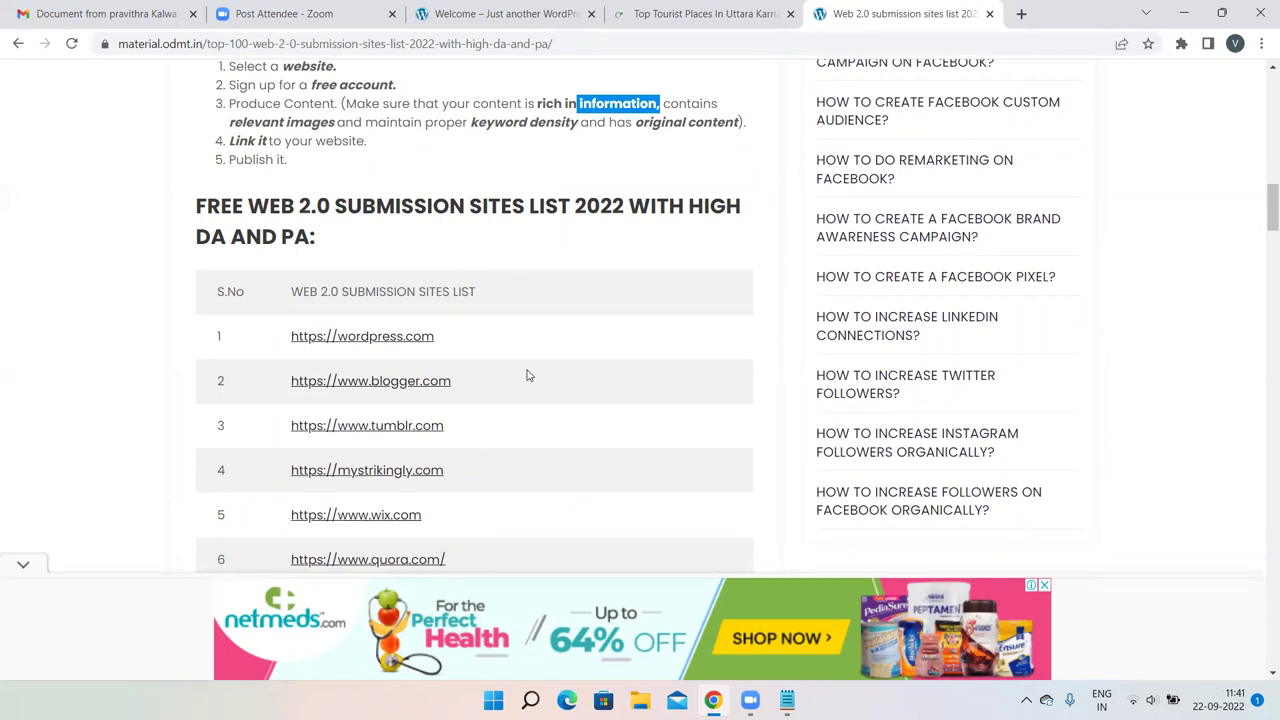
# Open blogger.com from the article's list in a new tab and turn off the SEObar.
pyautogui.rightClick(420, 391)
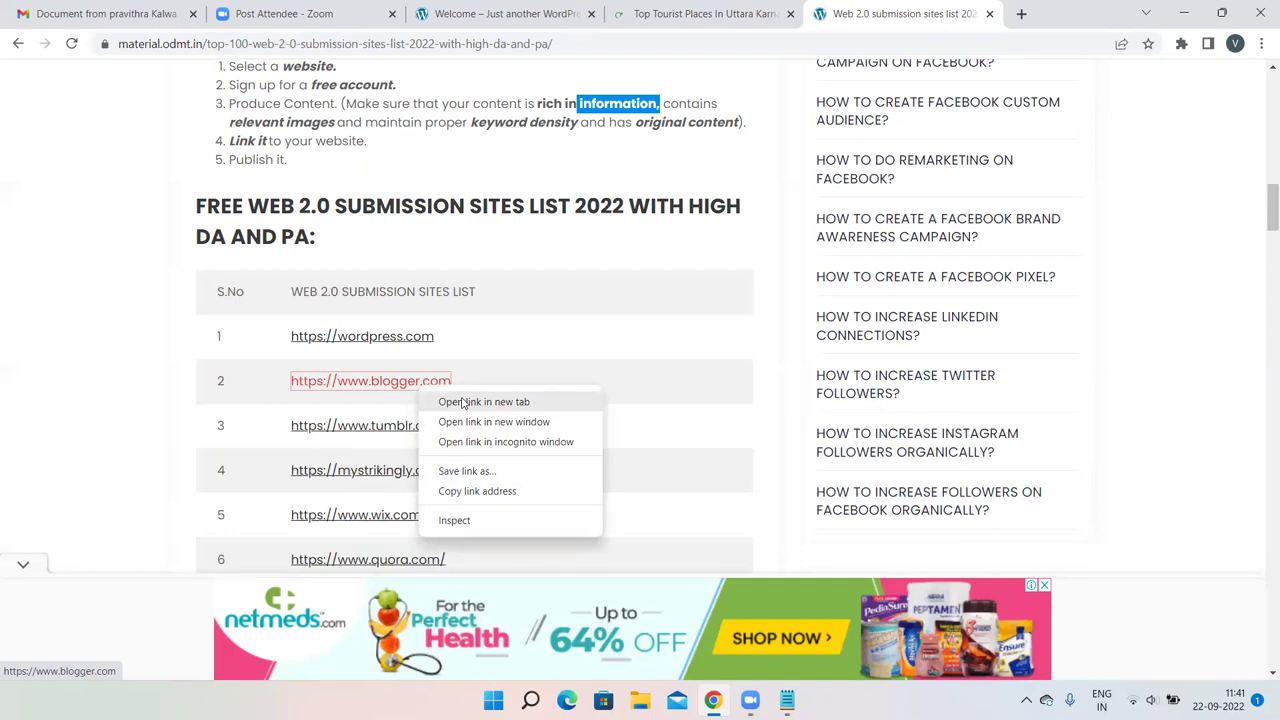
pyautogui.click(463, 403)
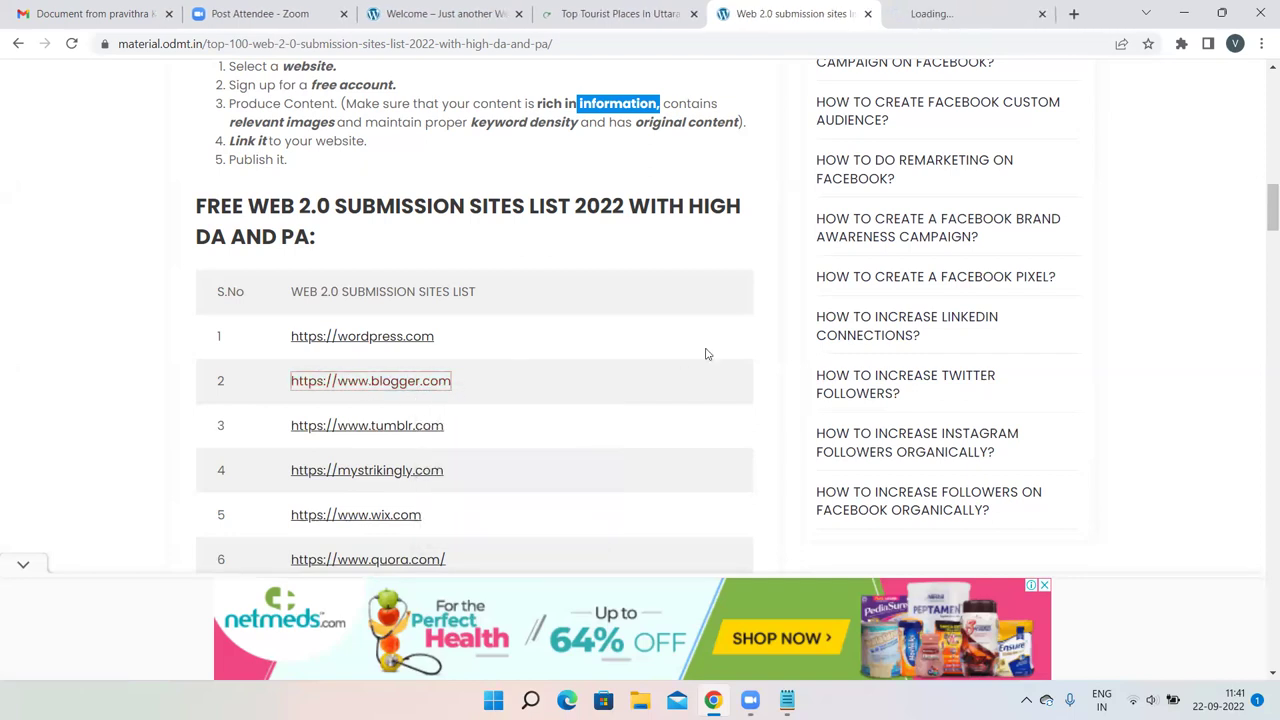
pyautogui.click(982, 8)
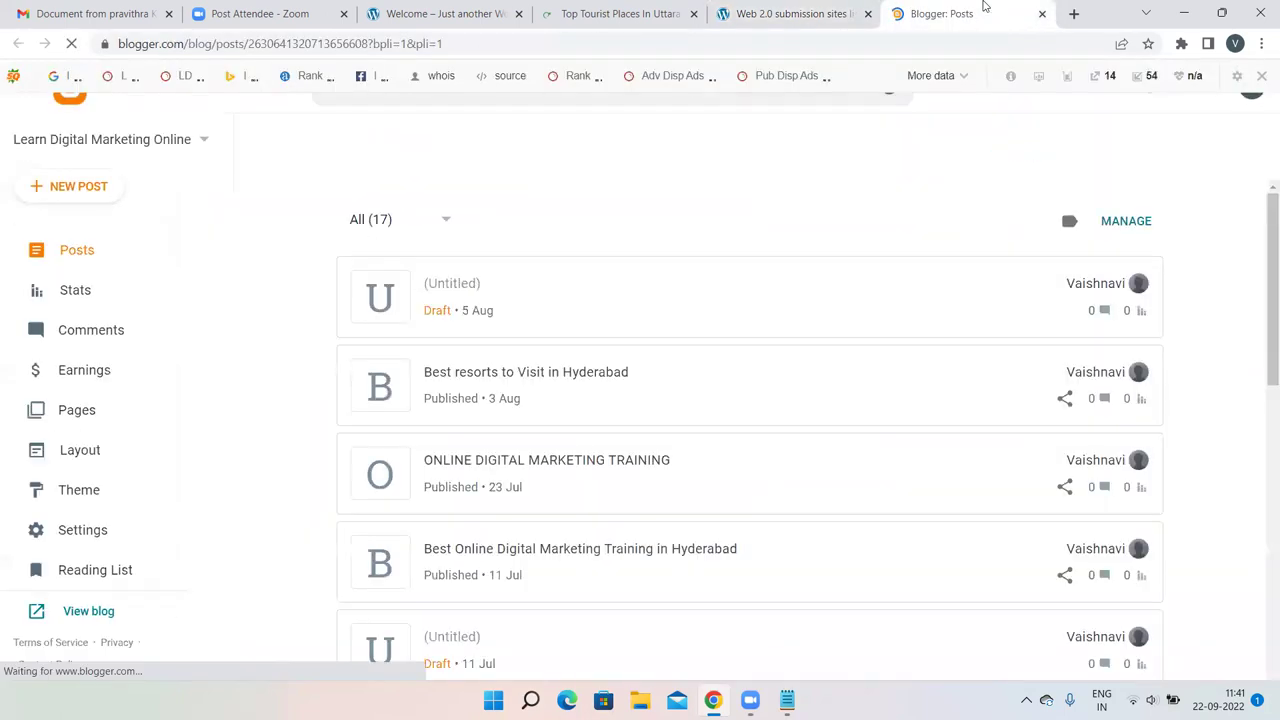
pyautogui.click(1262, 75)
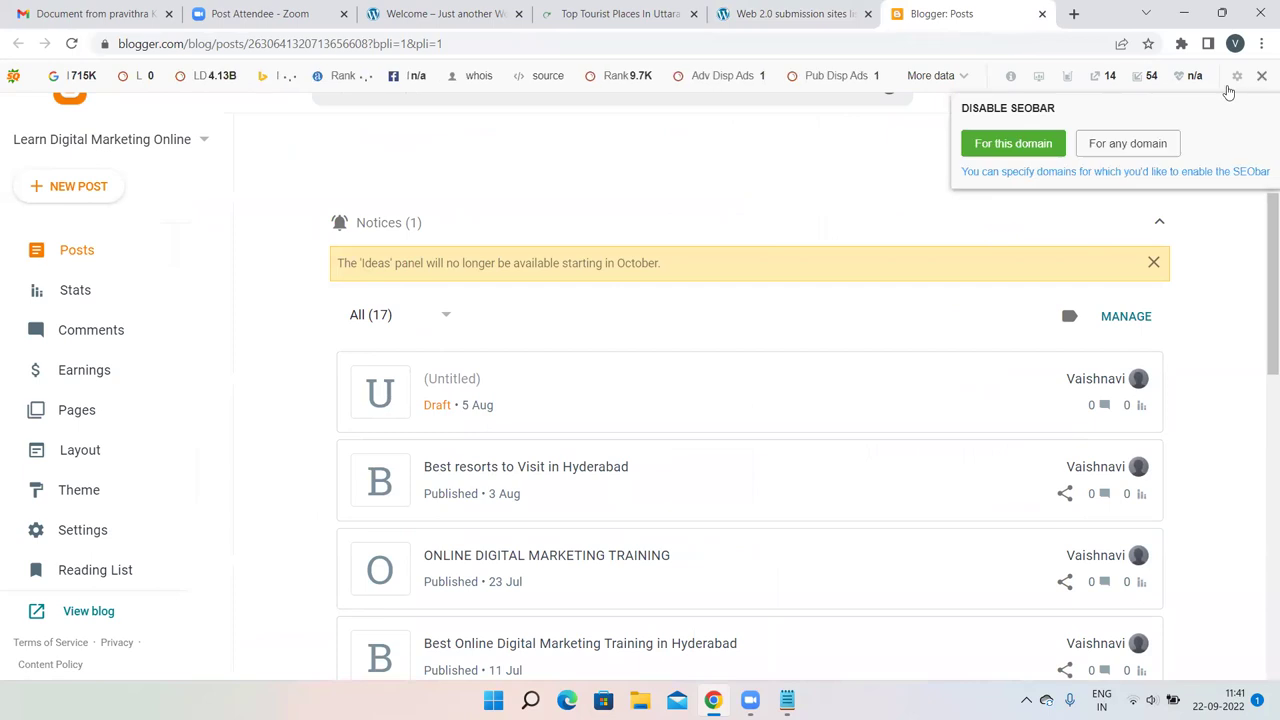
pyautogui.click(1007, 141)
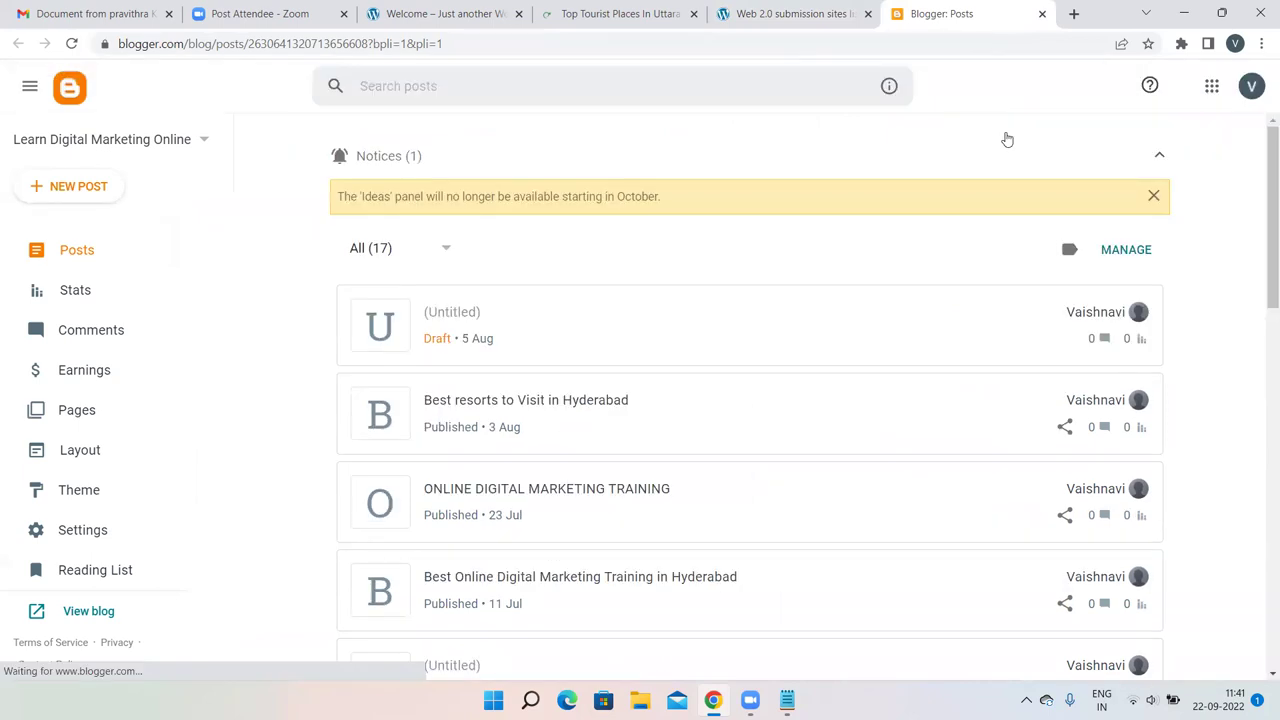
pyautogui.scroll(-3, 780, 328)
pyautogui.scroll(3, 780, 328)
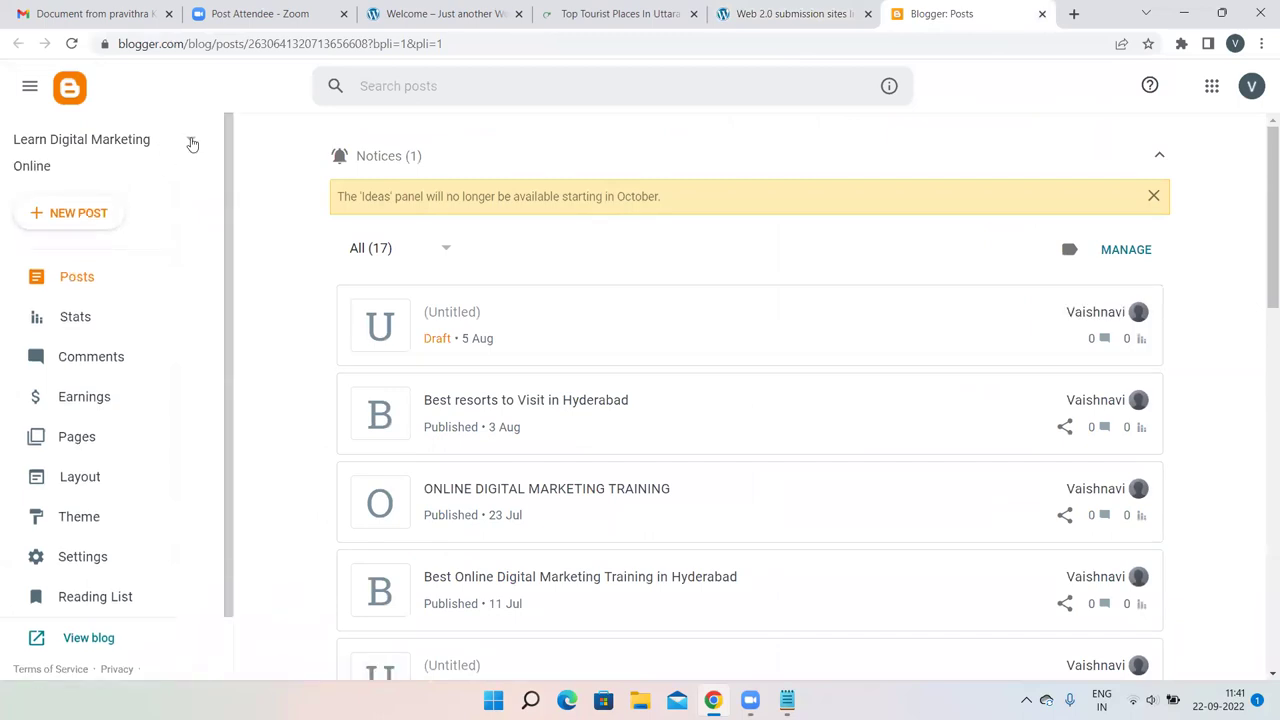
# Choose New Blog from the Blogger blog list dropdown.
pyautogui.click(190, 139)
pyautogui.click(810, 13)
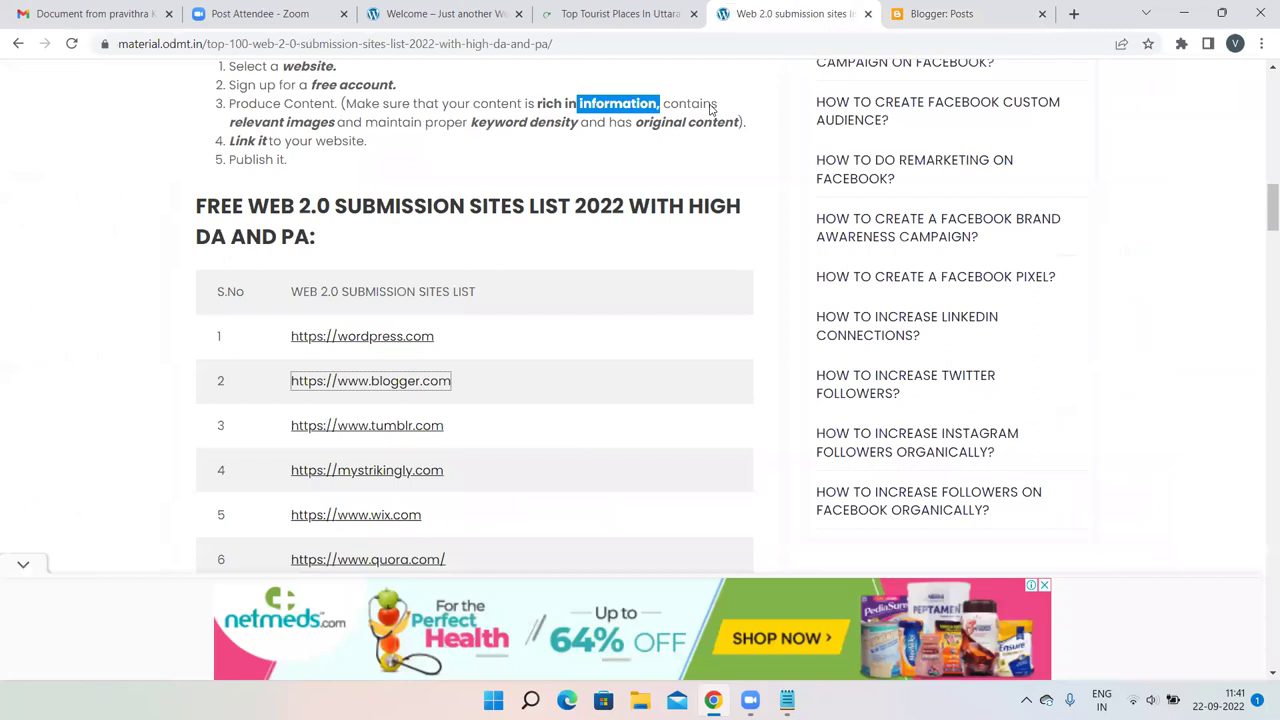
pyautogui.click(940, 14)
pyautogui.click(45, 259)
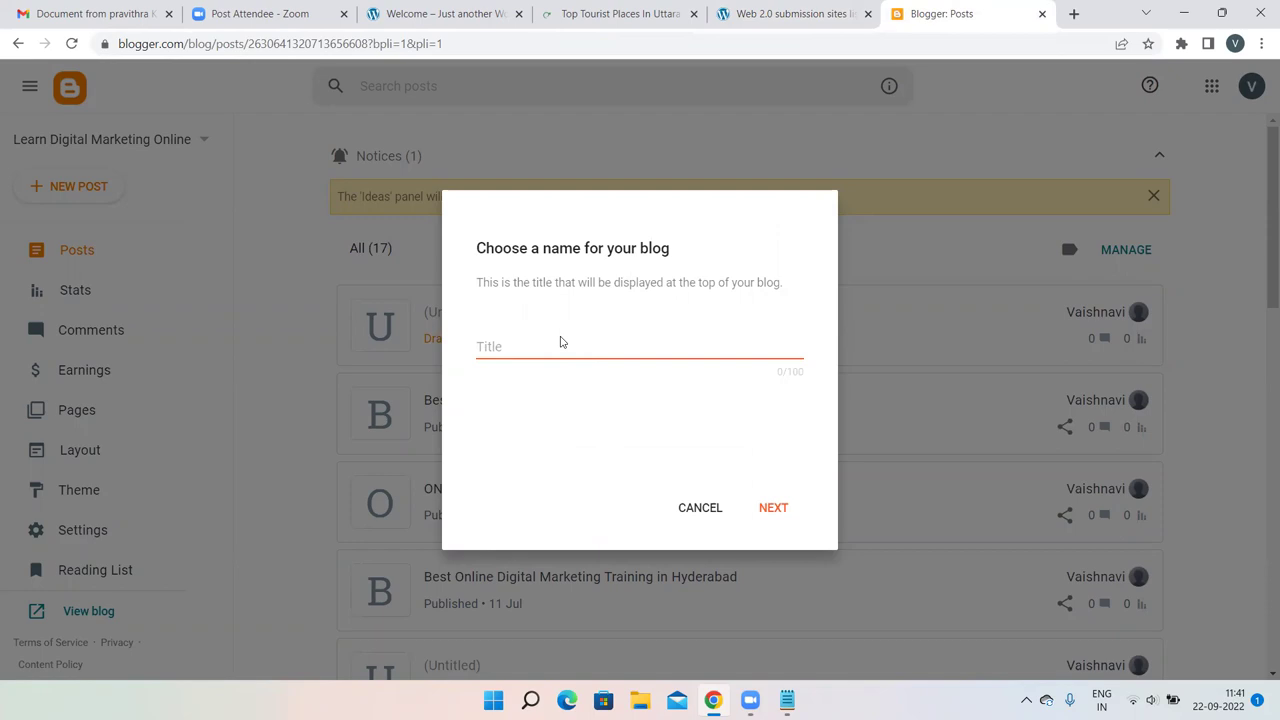
# Enter 'Tourist places in Hyderabad' as the blog title, correcting typos, and continue.
pyautogui.click(521, 352)
pyautogui.write('T')
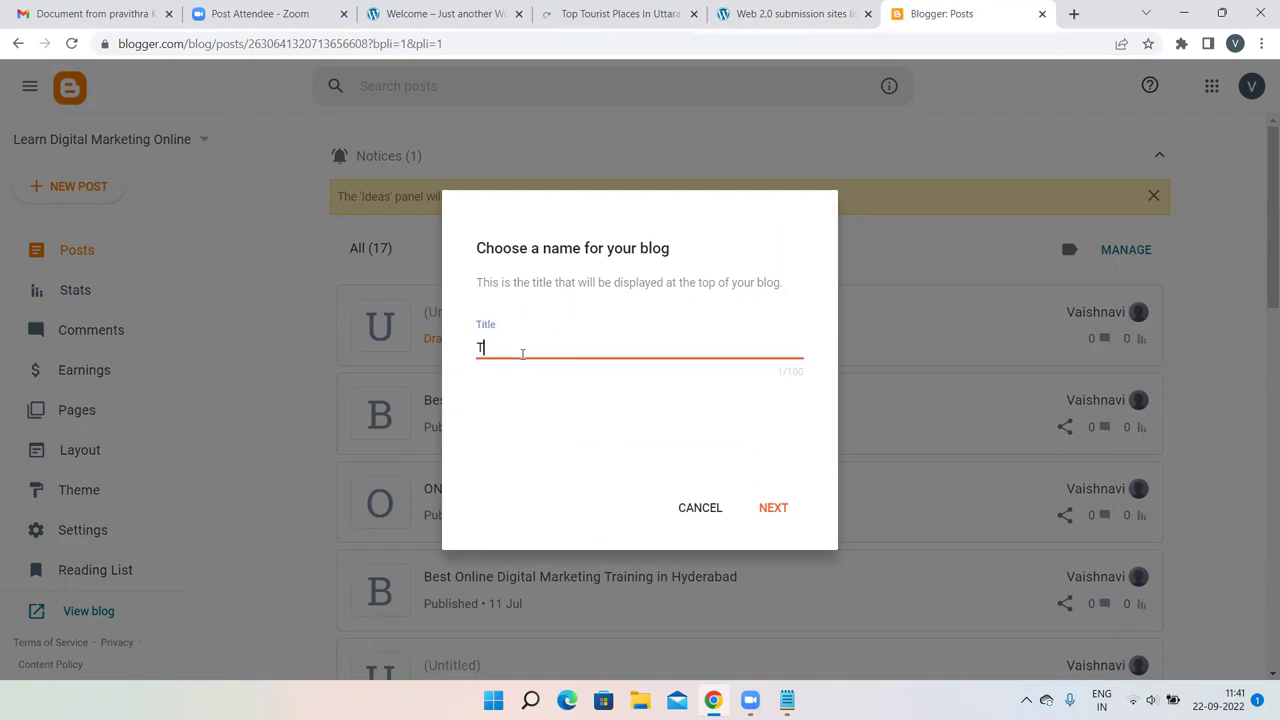
pyautogui.write('ourist lave')
pyautogui.press('BackSpace')
pyautogui.press('BackSpace')
pyautogui.press('BackSpace')
pyautogui.press('BackSpace')
pyautogui.write('plac')
pyautogui.write('ces')
pyautogui.press('BackSpace')
pyautogui.press('BackSpace')
pyautogui.press('BackSpace')
pyautogui.press('BackSpace')
pyautogui.write('aces in')
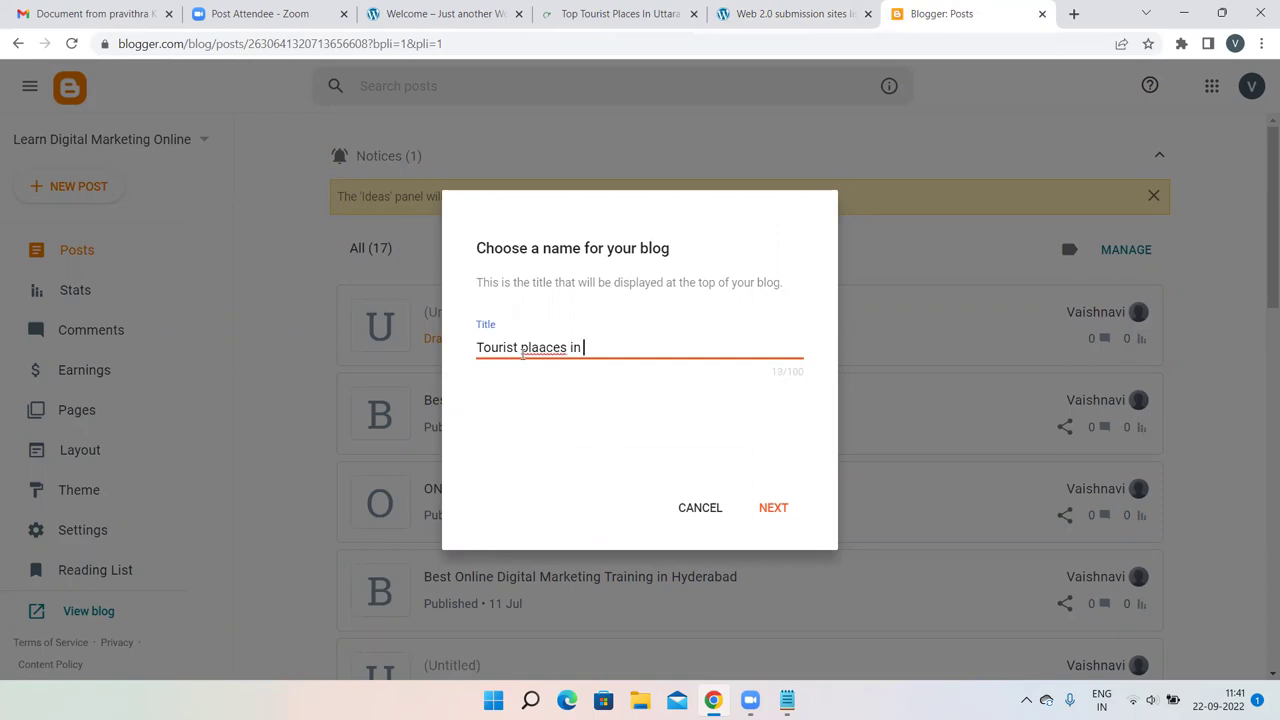
pyautogui.press('Left')
pyautogui.press('Left')
pyautogui.press('Left')
pyautogui.press('Left')
pyautogui.press('Left')
pyautogui.press('BackSpace')
pyautogui.write('Hyder')
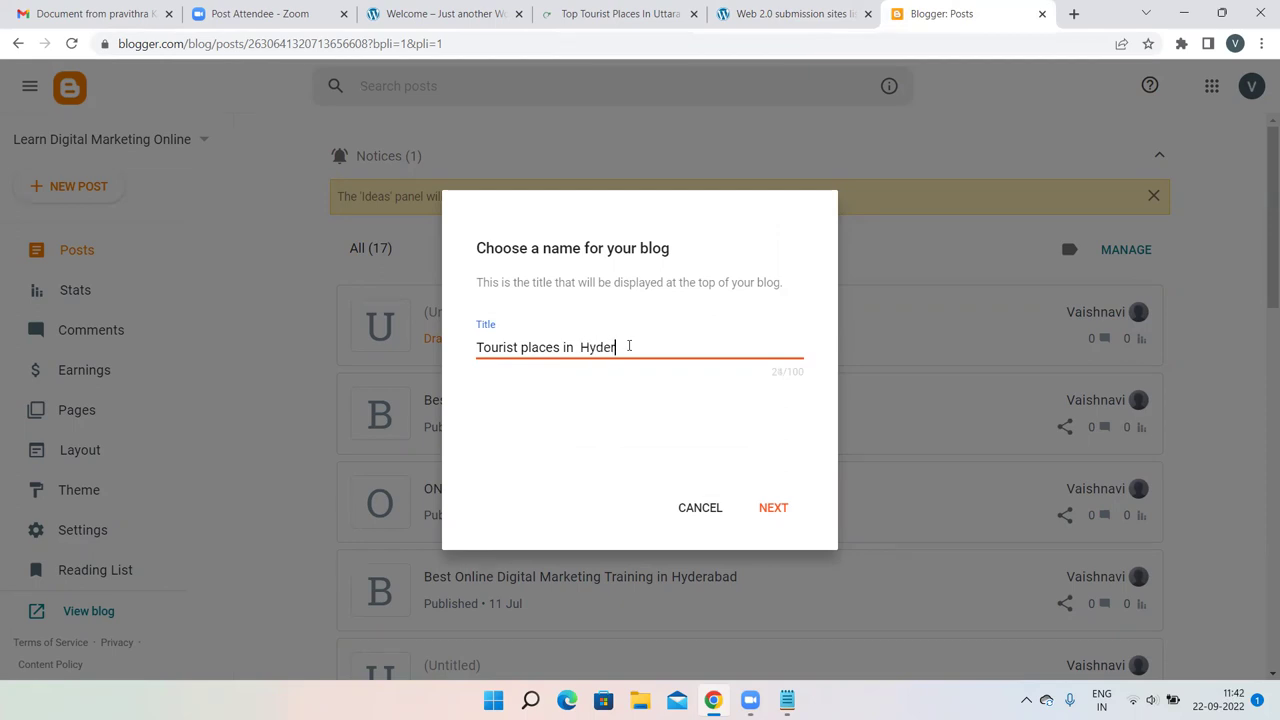
pyautogui.write('abgad')
pyautogui.press('BackSpace')
pyautogui.press('BackSpace')
pyautogui.press('BackSpace')
pyautogui.write('ad')
pyautogui.click(773, 508)
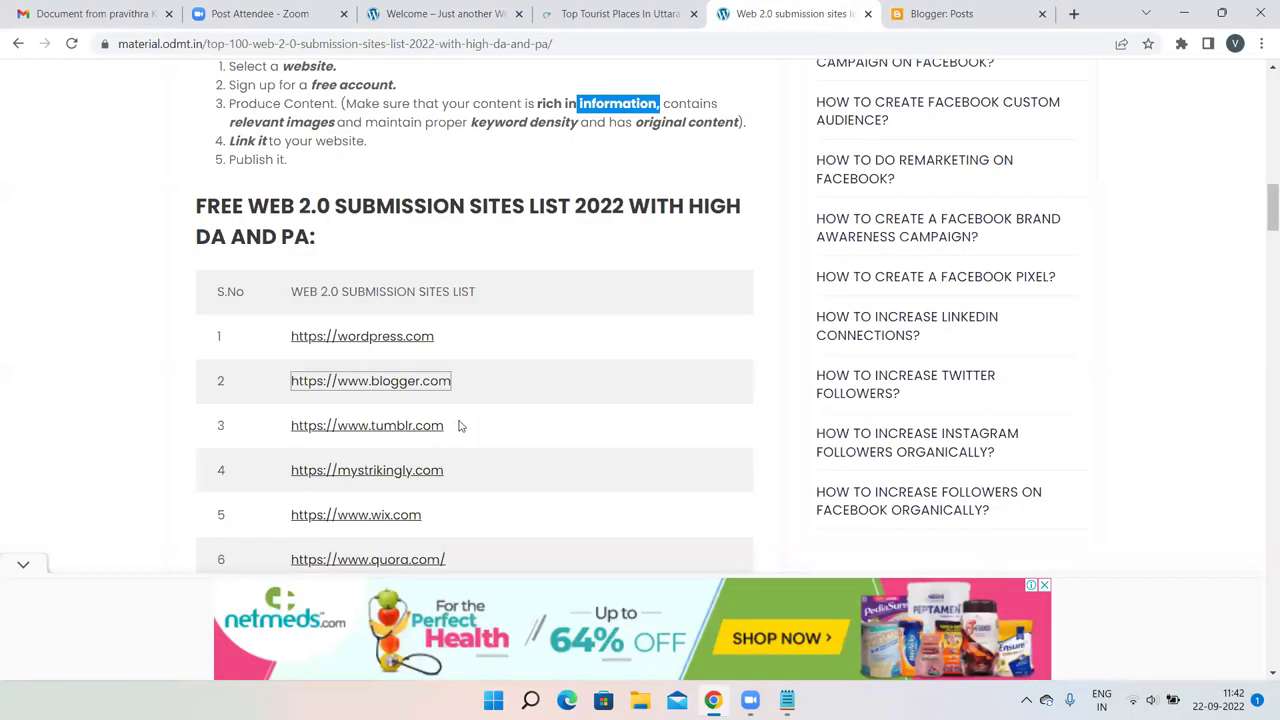
# Return to the Blogger tab's new-blog web address step.
pyautogui.click(972, 10)
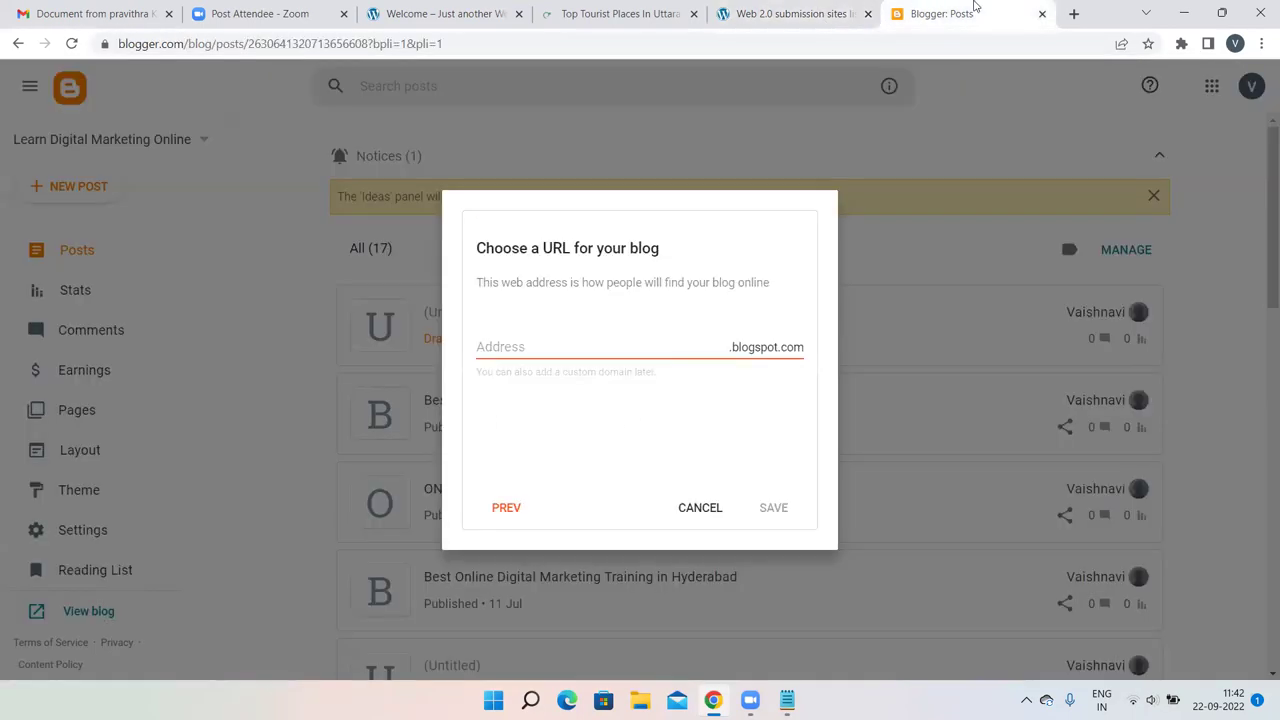
pyautogui.click(1074, 14)
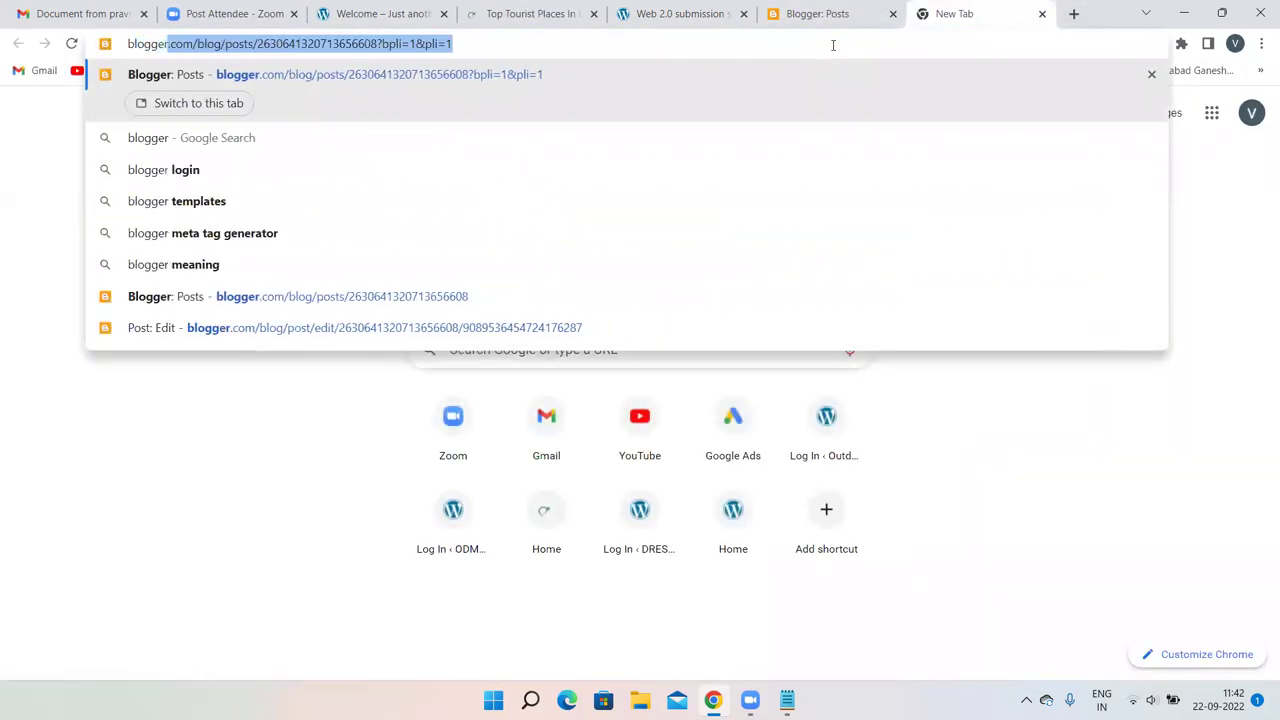
pyautogui.click(830, 14)
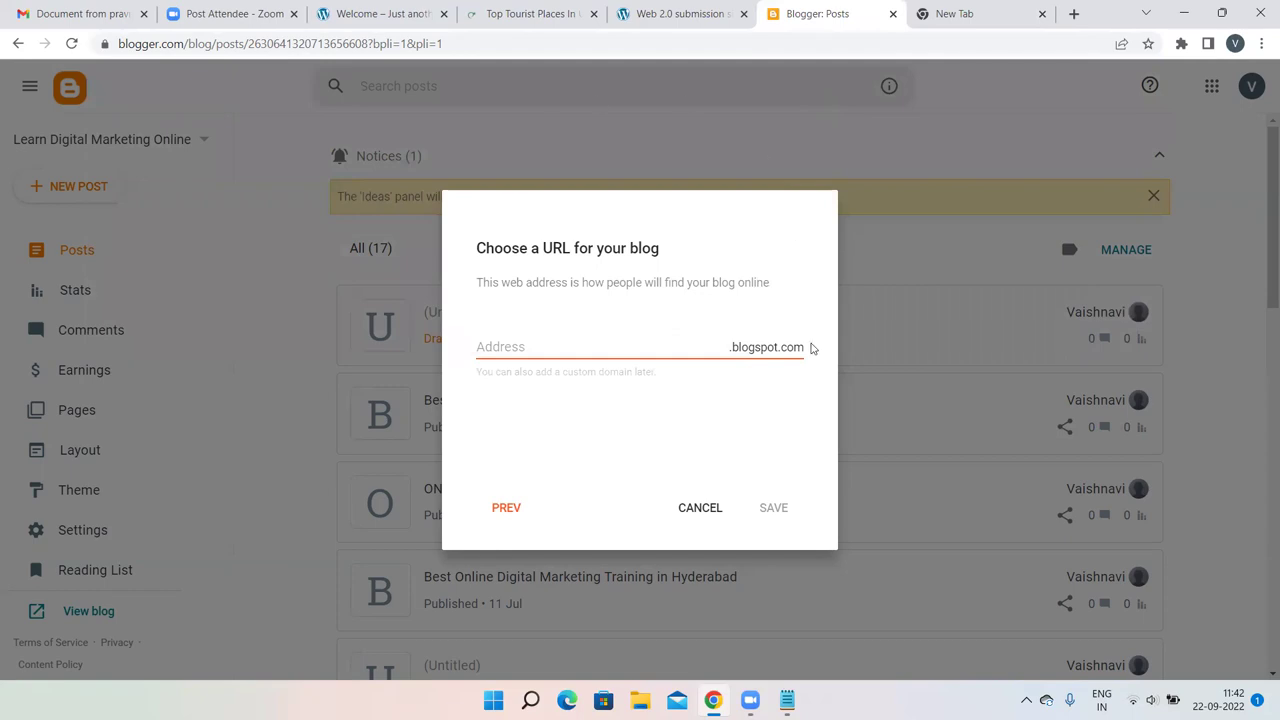
pyautogui.click(208, 309)
pyautogui.click(614, 226)
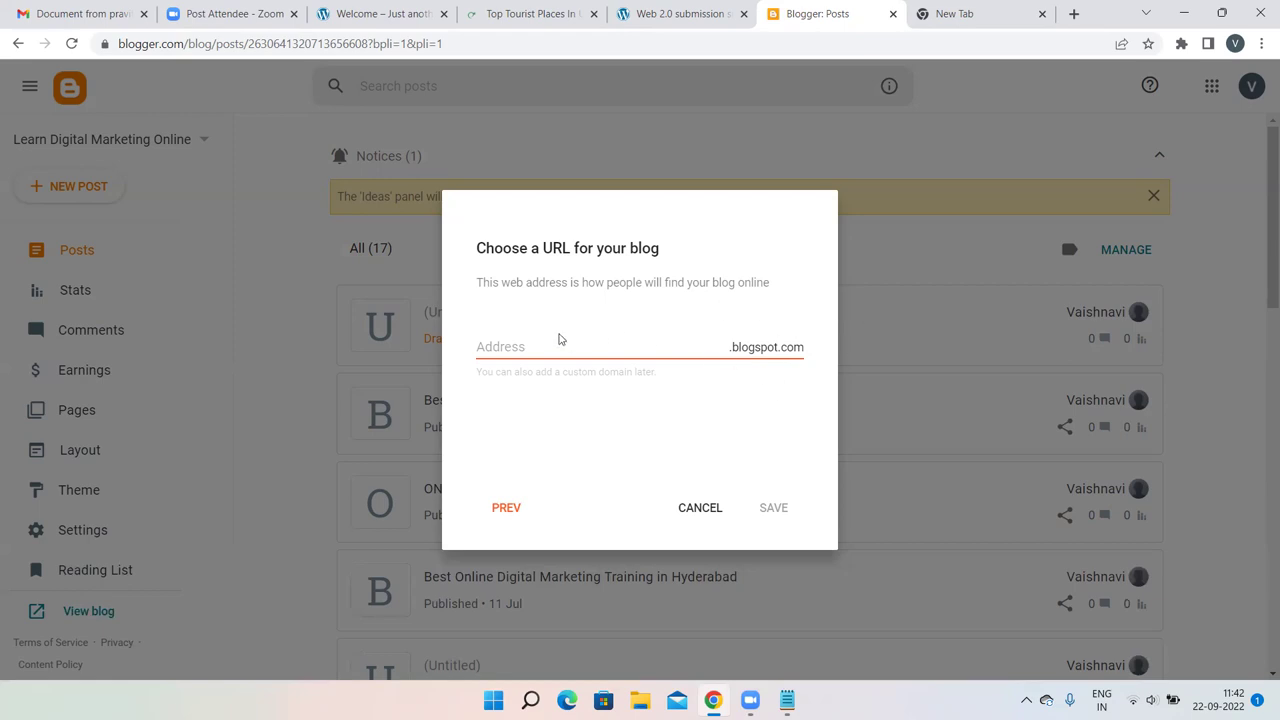
# Try a couple of blogspot.com addresses, then cancel the new blog unsaved.
pyautogui.click(537, 345)
pyautogui.write('asanji')
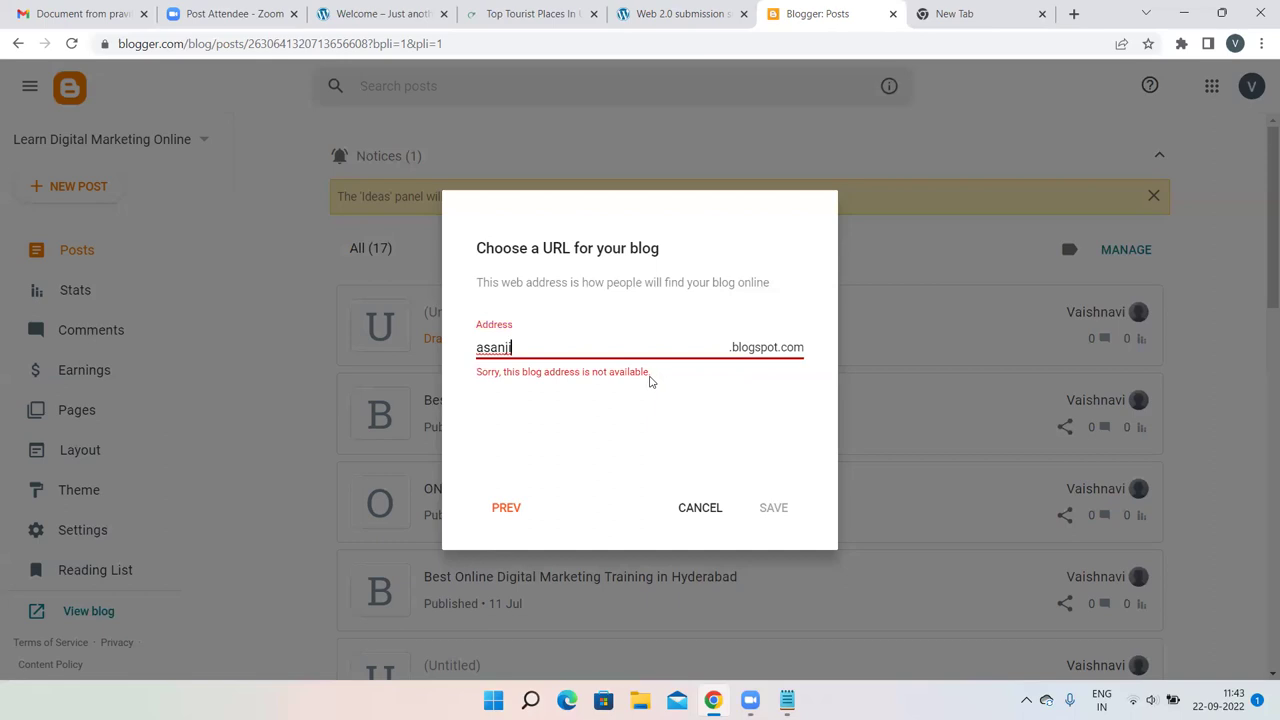
pyautogui.hotkey('ctrl', 'a')
pyautogui.press('BackSpace')
pyautogui.write('pavithra')
pyautogui.click(693, 508)
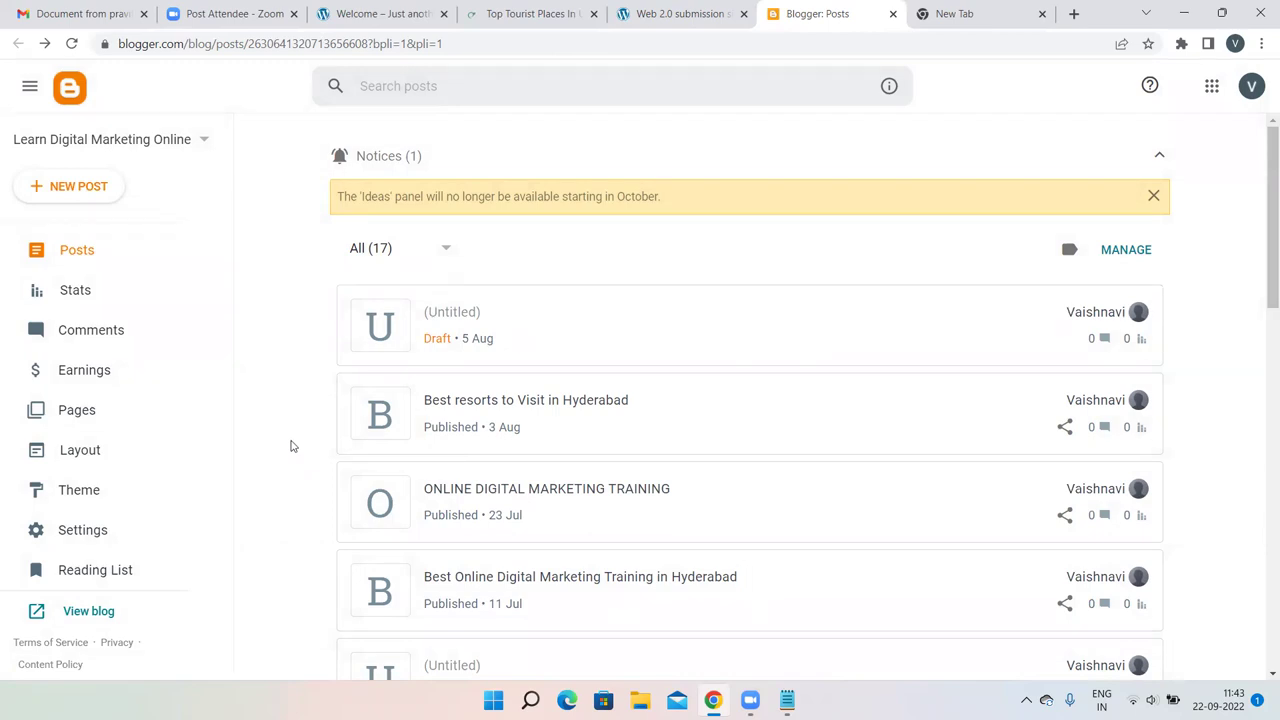
# Start a new post and type the title 'Tourists places in Uttara Karnataka'.
pyautogui.click(58, 212)
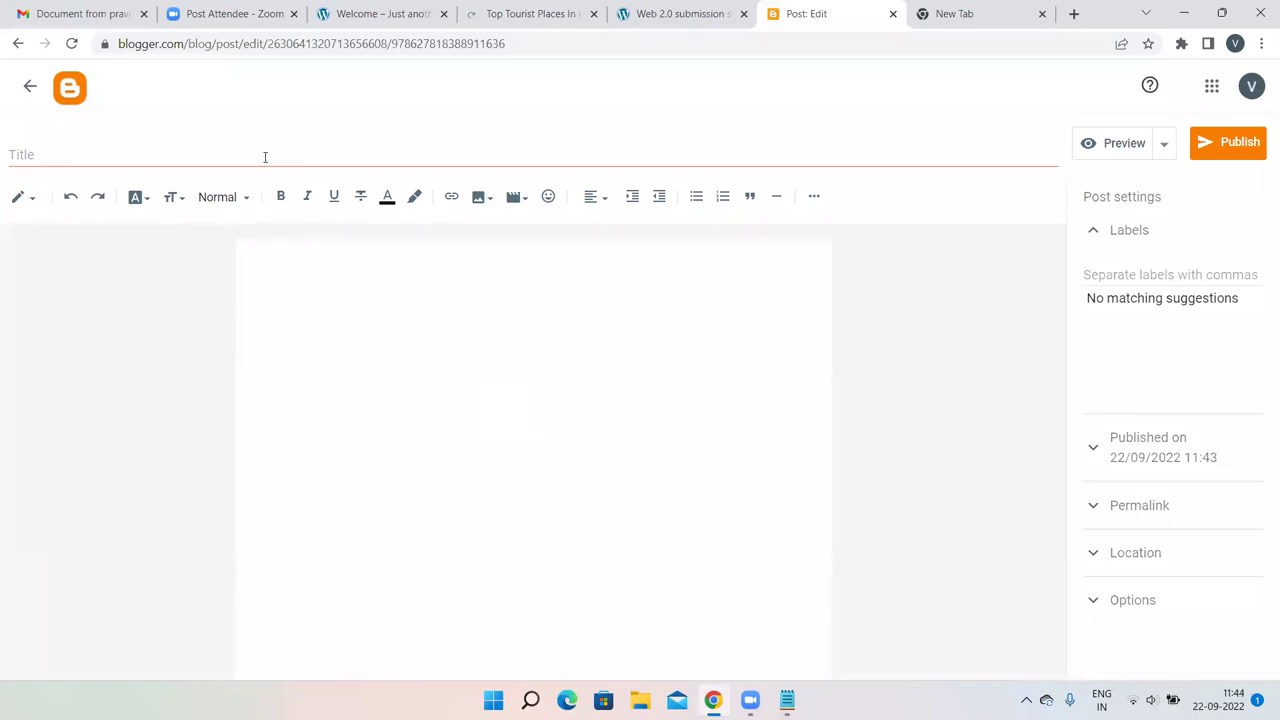
pyautogui.click(143, 160)
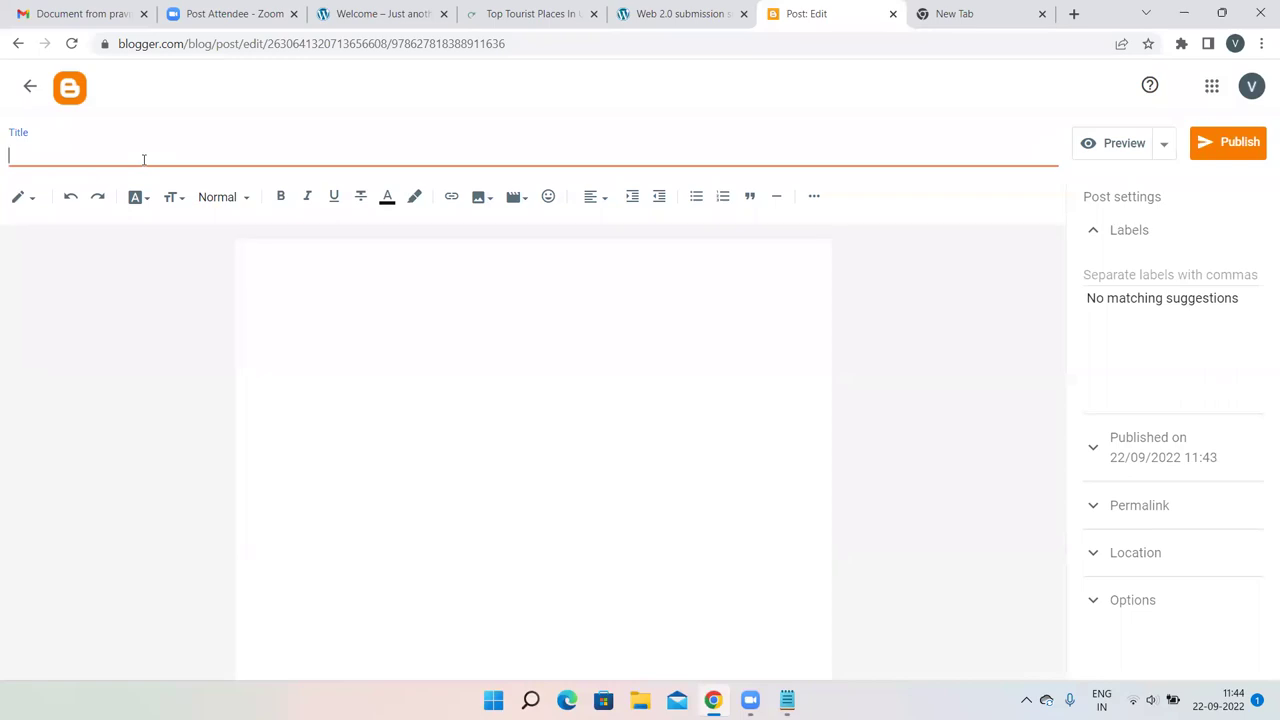
pyautogui.write('Touriswts')
pyautogui.press('BackSpace')
pyautogui.press('BackSpace')
pyautogui.press('BackSpace')
pyautogui.write('tsw places in')
pyautogui.write(' Utara')
pyautogui.press('BackSpace')
pyautogui.press('BackSpace')
pyautogui.press('BackSpace')
pyautogui.write('taraq Karna')
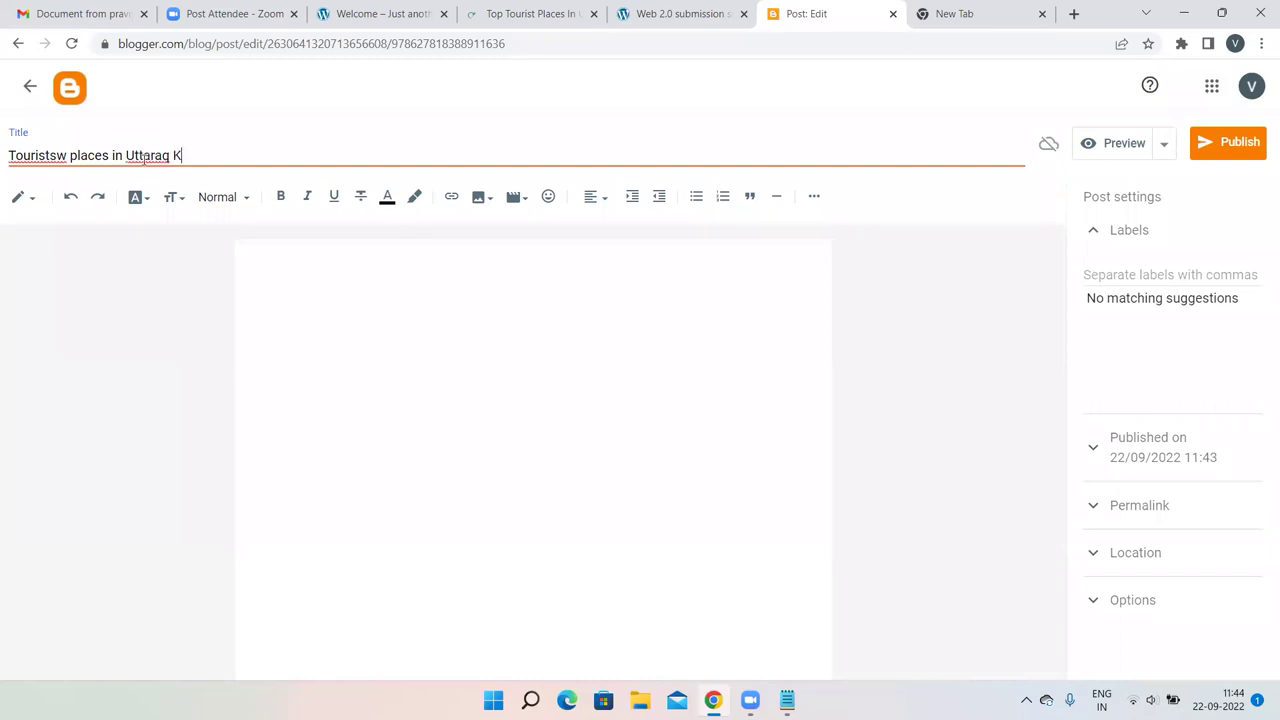
pyautogui.write('taka')
# Fix the stray letters in 'Uttara' and 'Tourists' so the title reads correctly.
pyautogui.click(170, 155)
pyautogui.press('BackSpace')
pyautogui.write('a')
pyautogui.press('BackSpace')
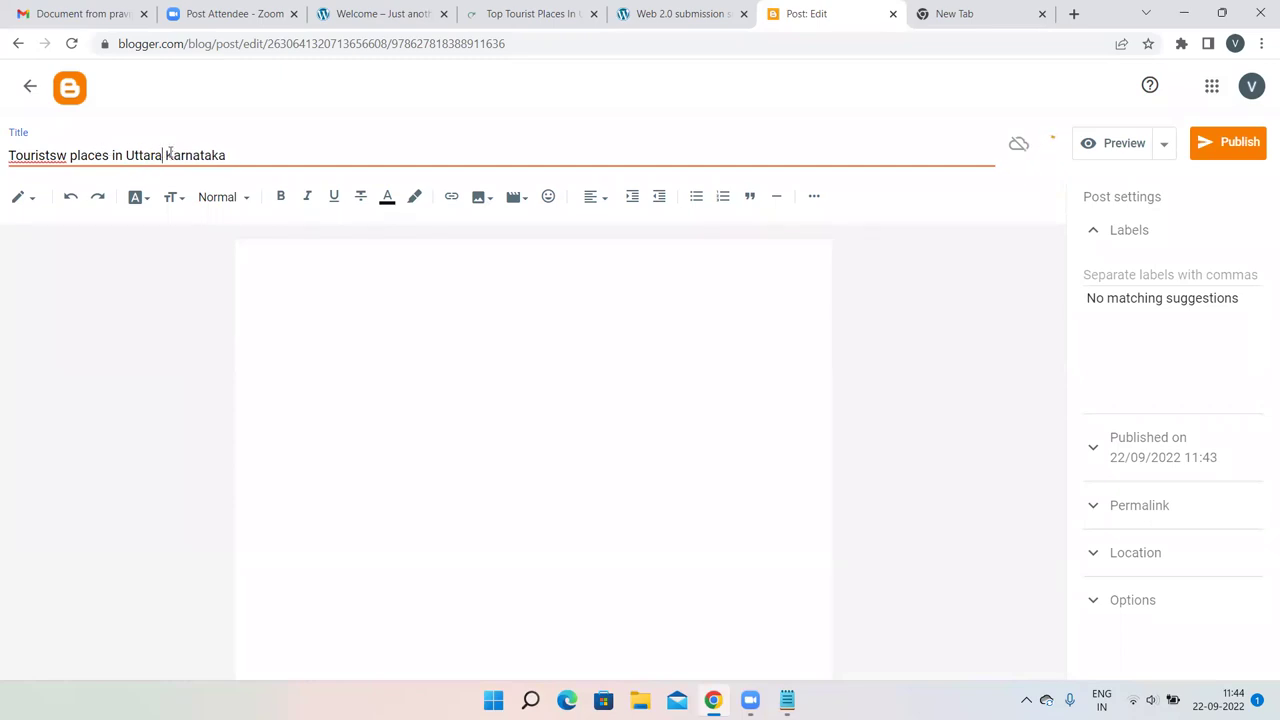
pyautogui.click(66, 152)
pyautogui.press('BackSpace')
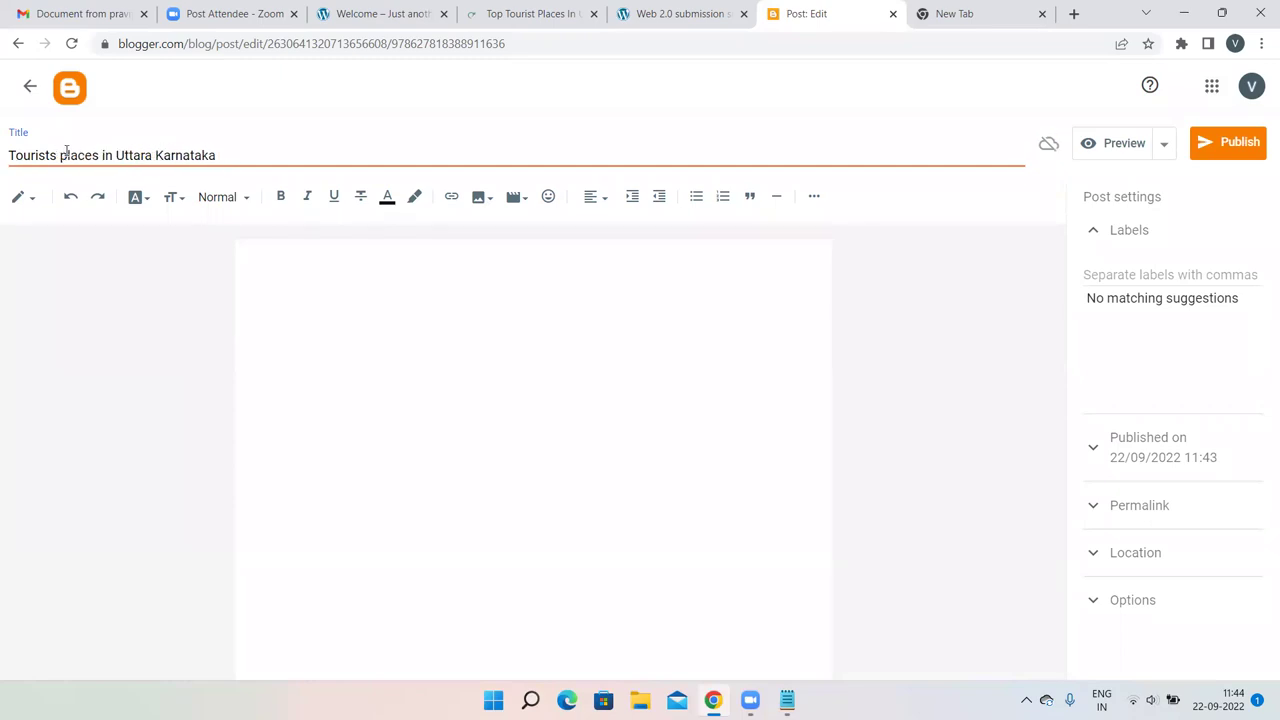
pyautogui.click(320, 303)
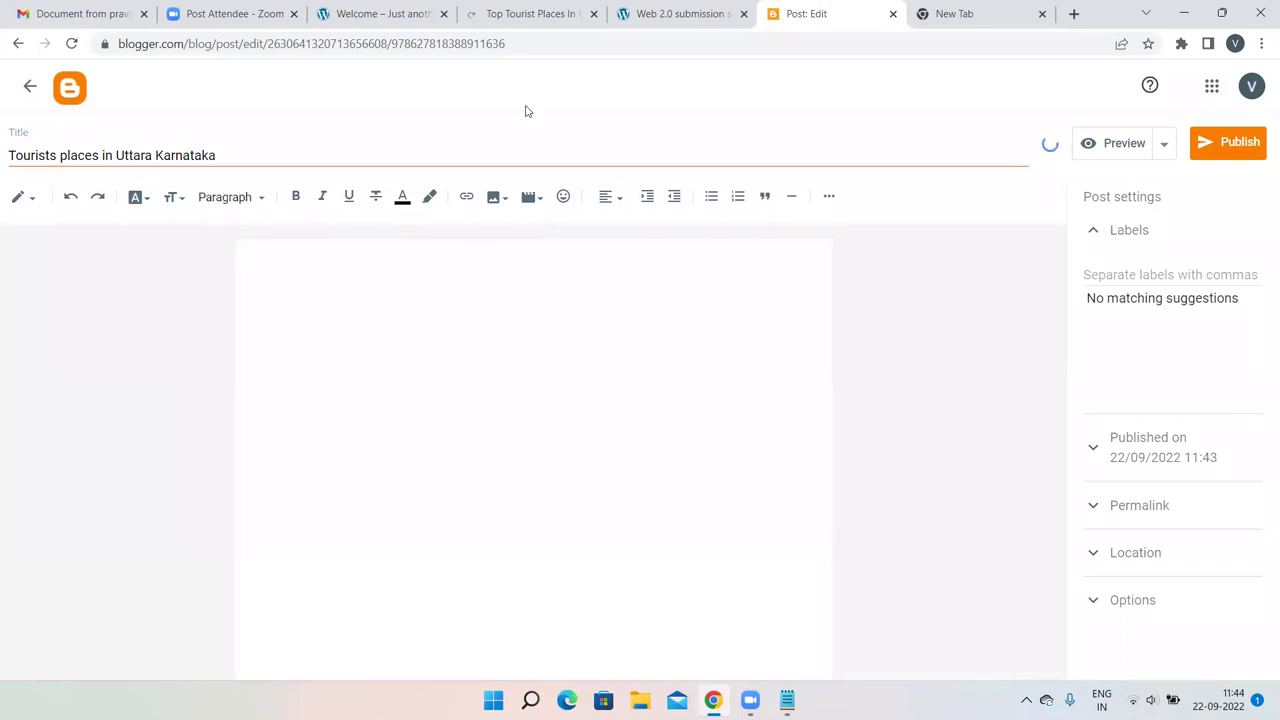
# Copy the source article's two introductory paragraphs about Uttara Karnataka.
pyautogui.click(537, 12)
pyautogui.scroll(15, 474, 112)
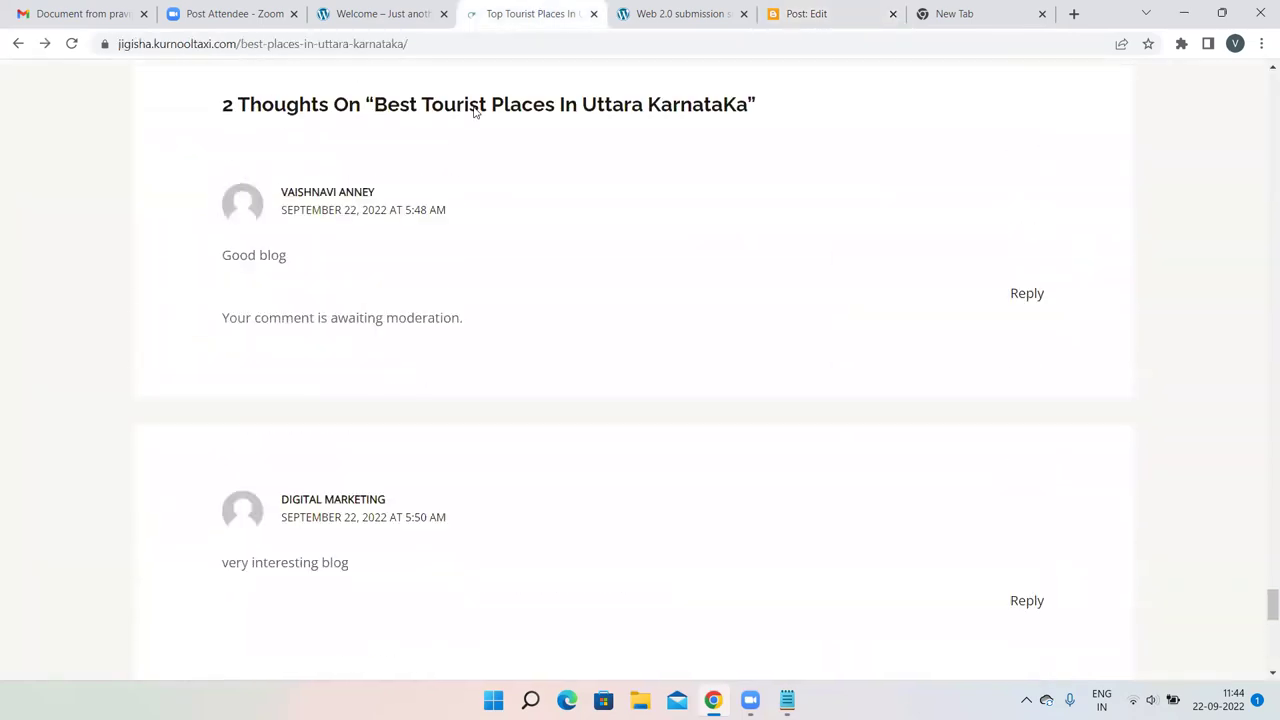
pyautogui.scroll(15, 474, 113)
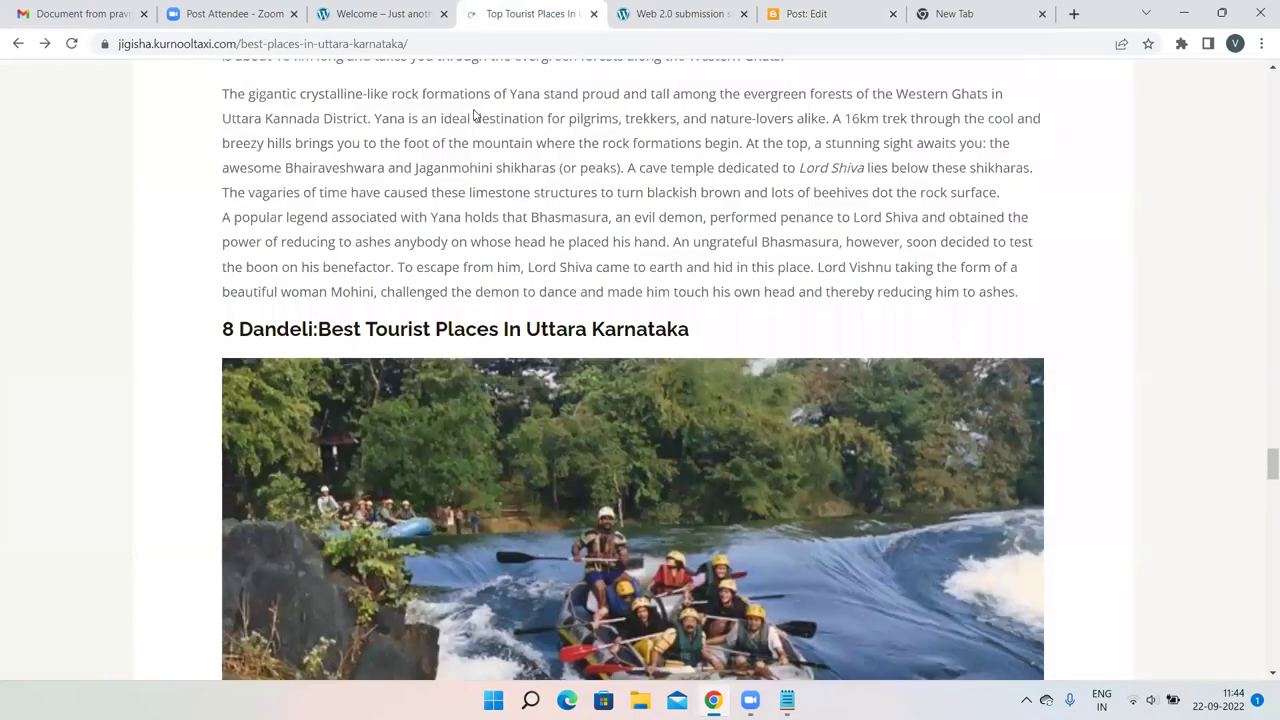
pyautogui.scroll(20, 474, 113)
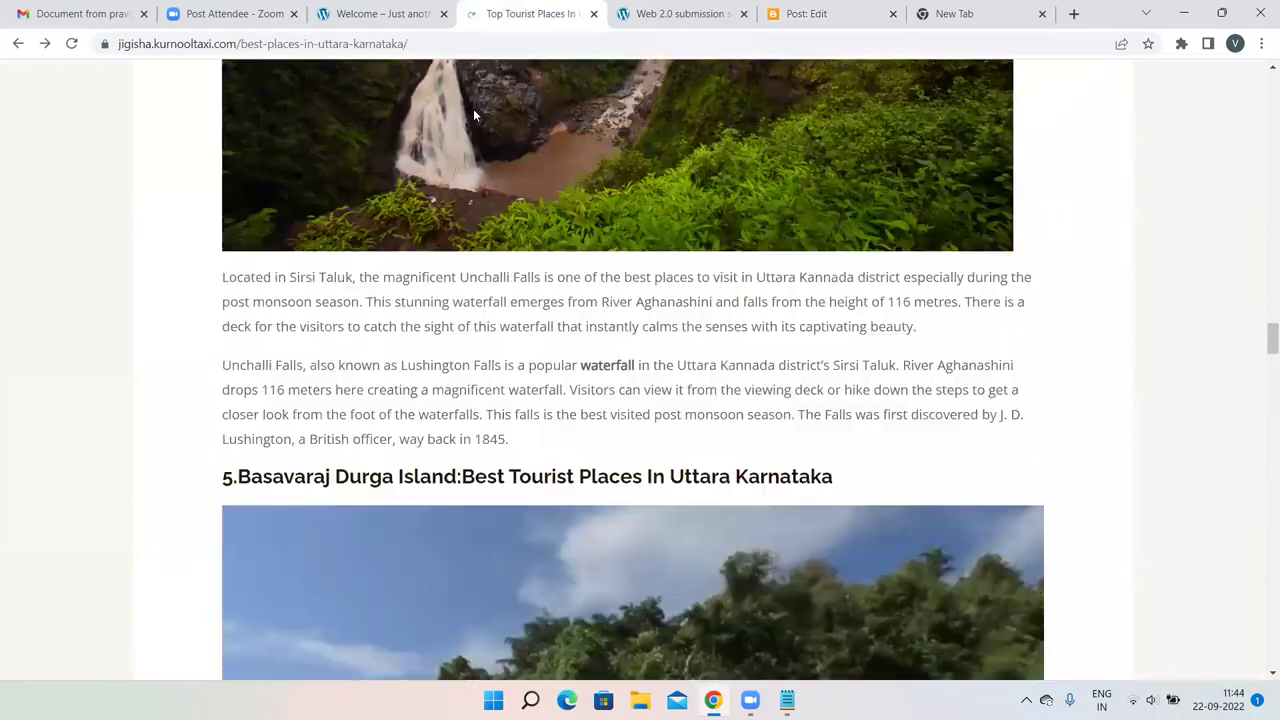
pyautogui.scroll(20, 470, 122)
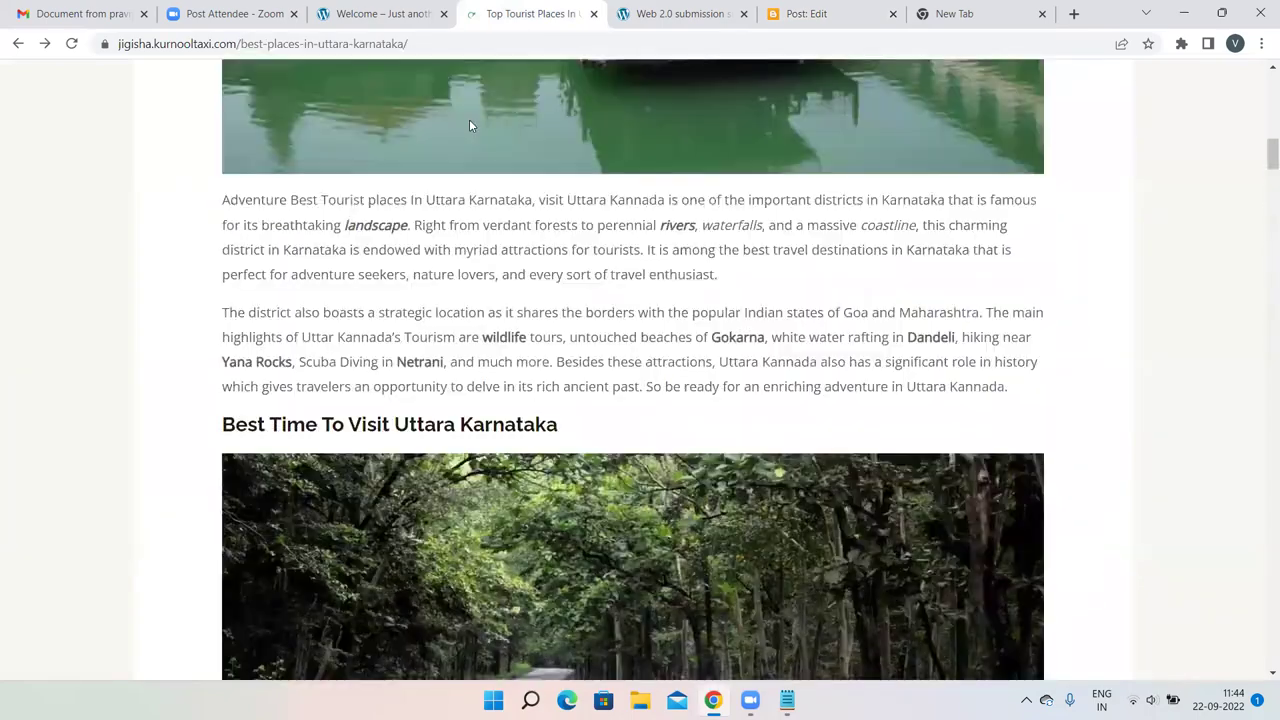
pyautogui.scroll(-15, 469, 125)
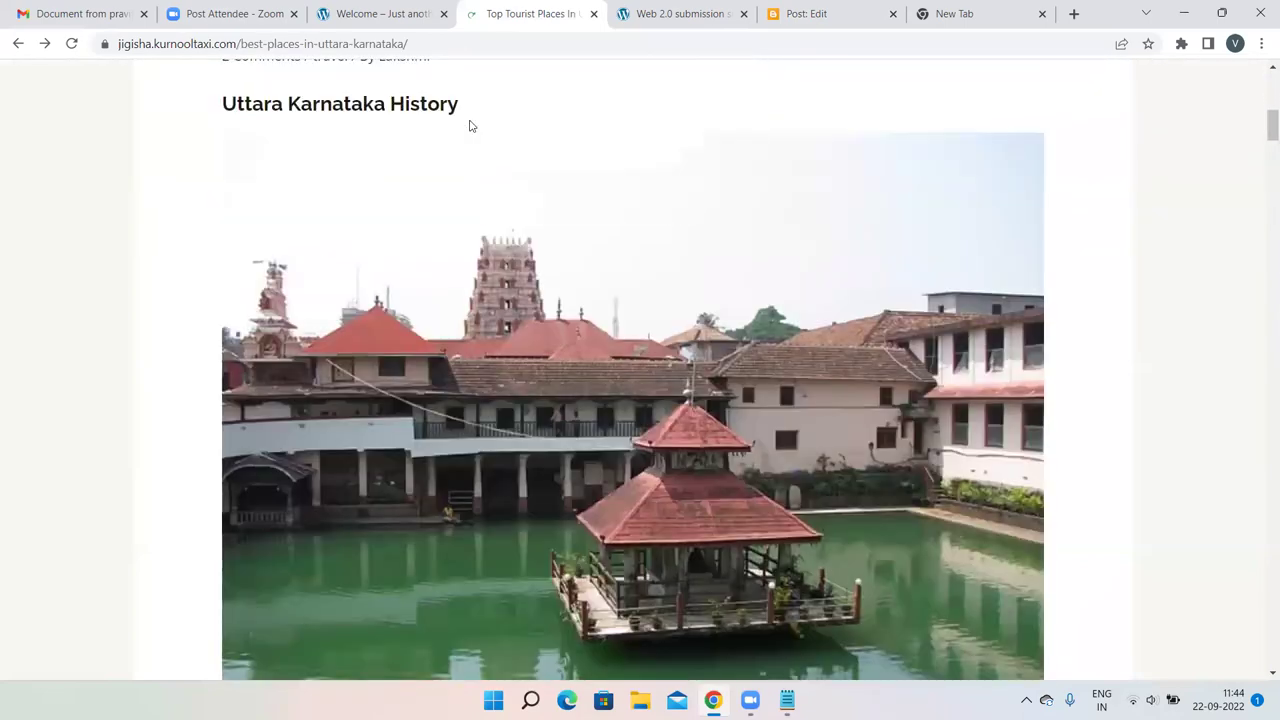
pyautogui.scroll(1, 469, 124)
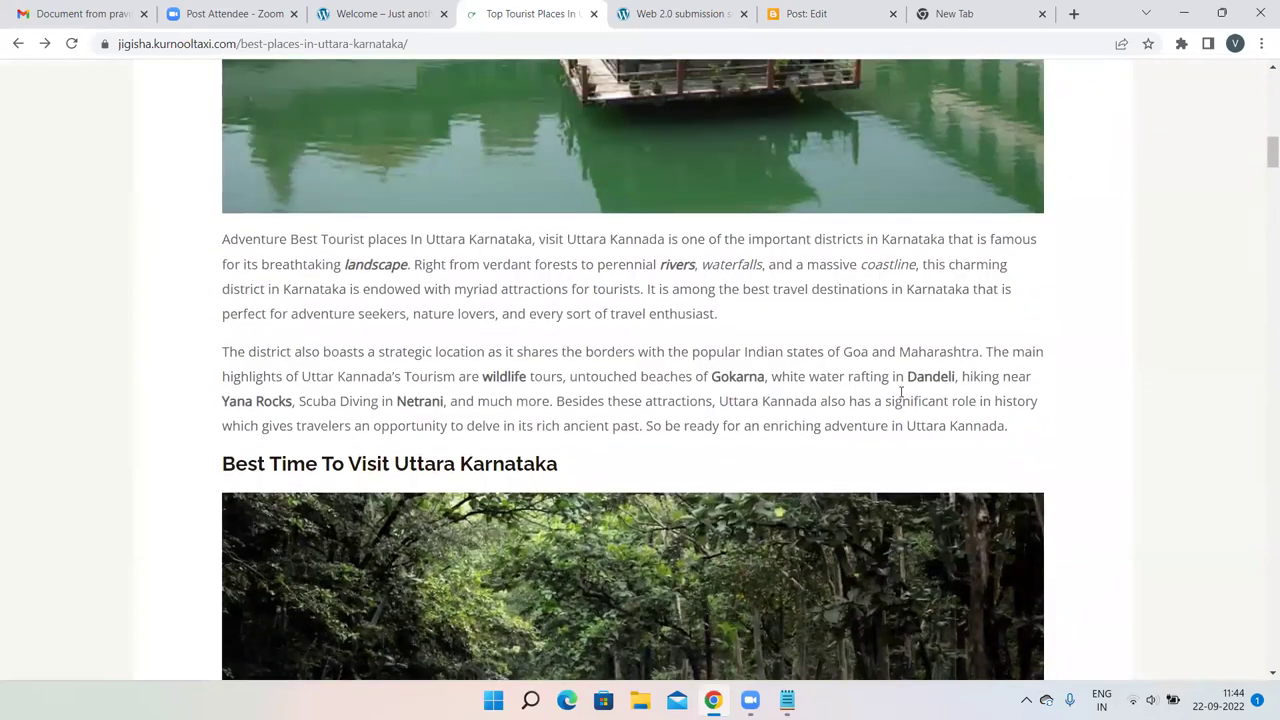
pyautogui.moveTo(1029, 435); pyautogui.dragTo(197, 253)
pyautogui.hotkey('ctrl', 'c')
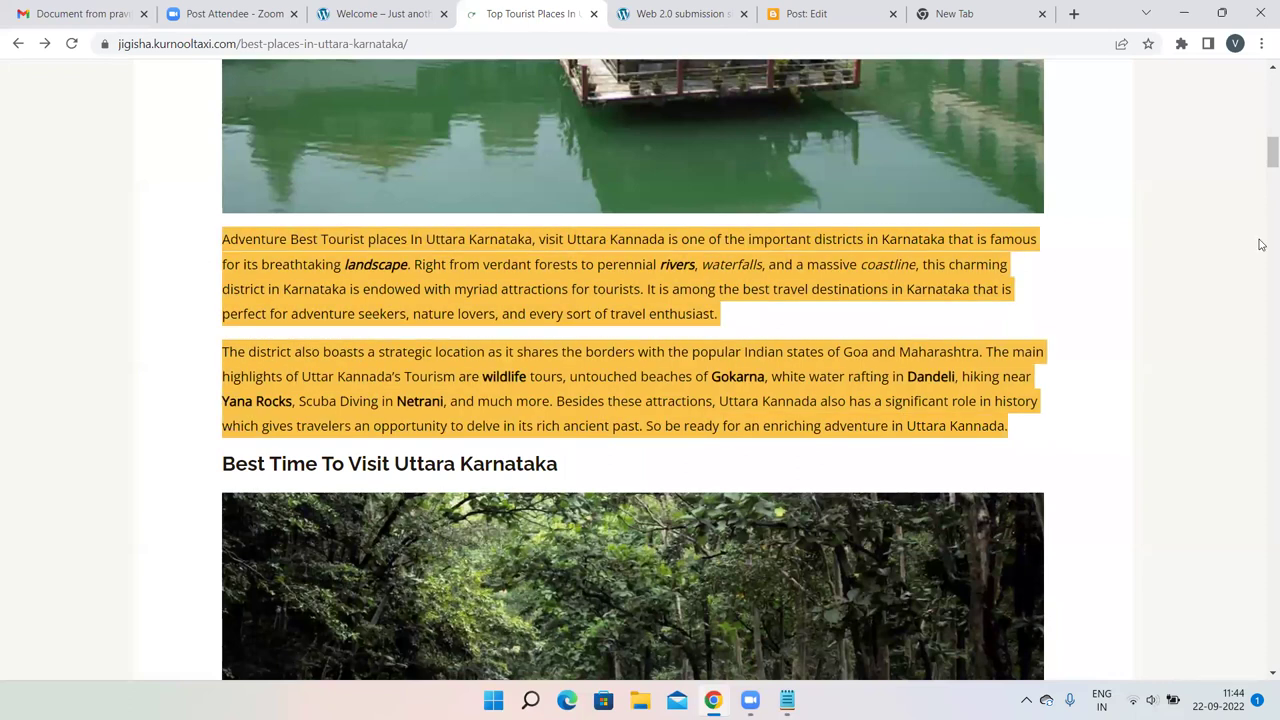
pyautogui.click(1145, 318)
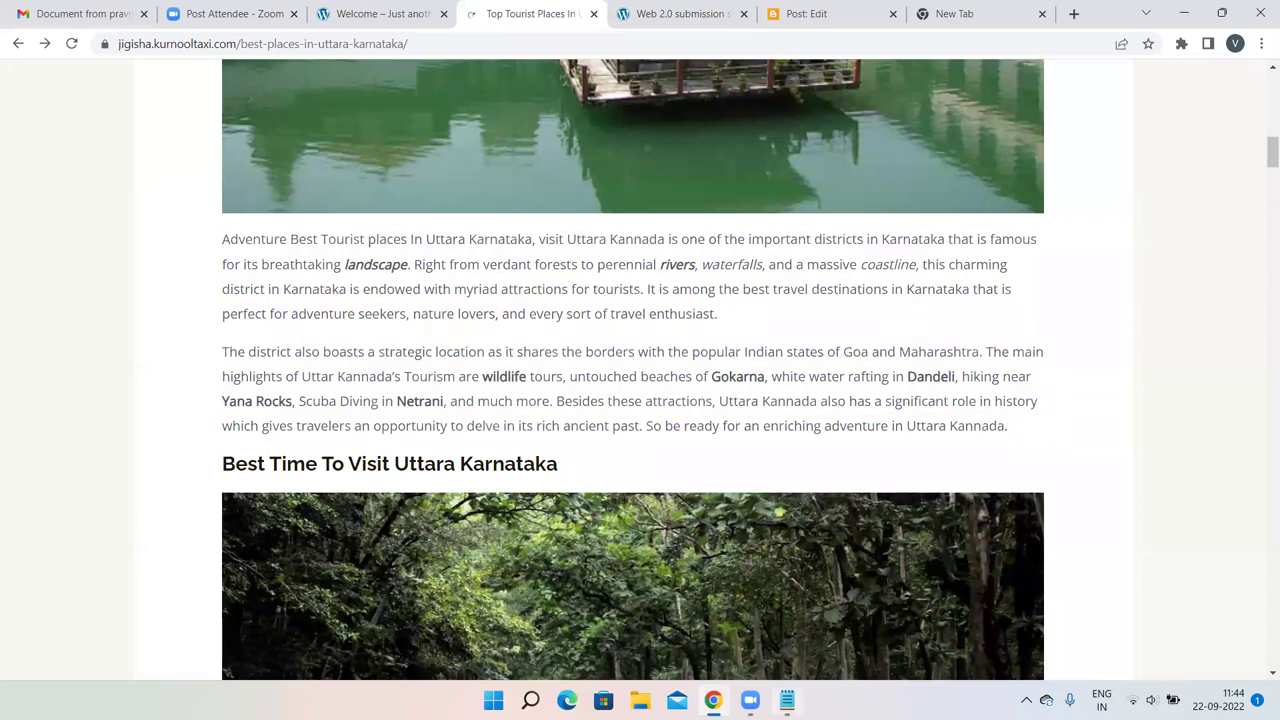
# Route the paragraphs through Notepad and paste them into the Blogger post body.
pyautogui.click(787, 700)
pyautogui.scroll(-1, 509, 466)
pyautogui.click(254, 514)
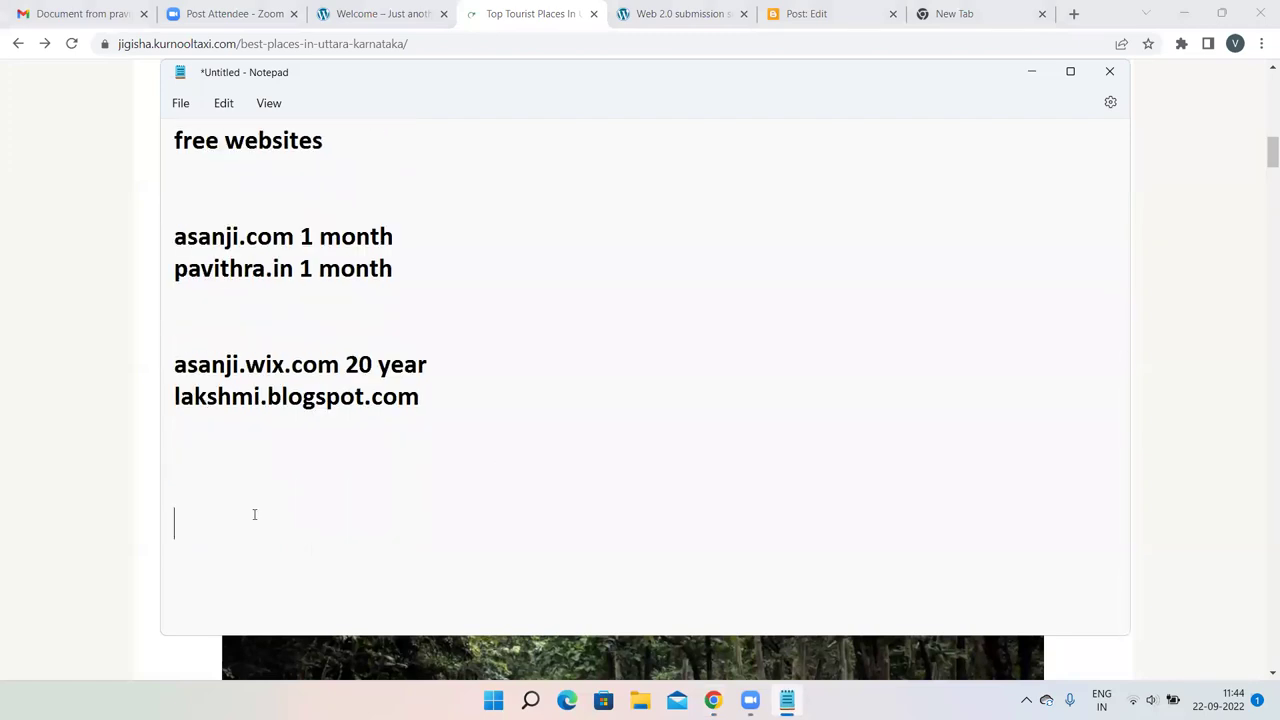
pyautogui.hotkey('ctrl', 'v')
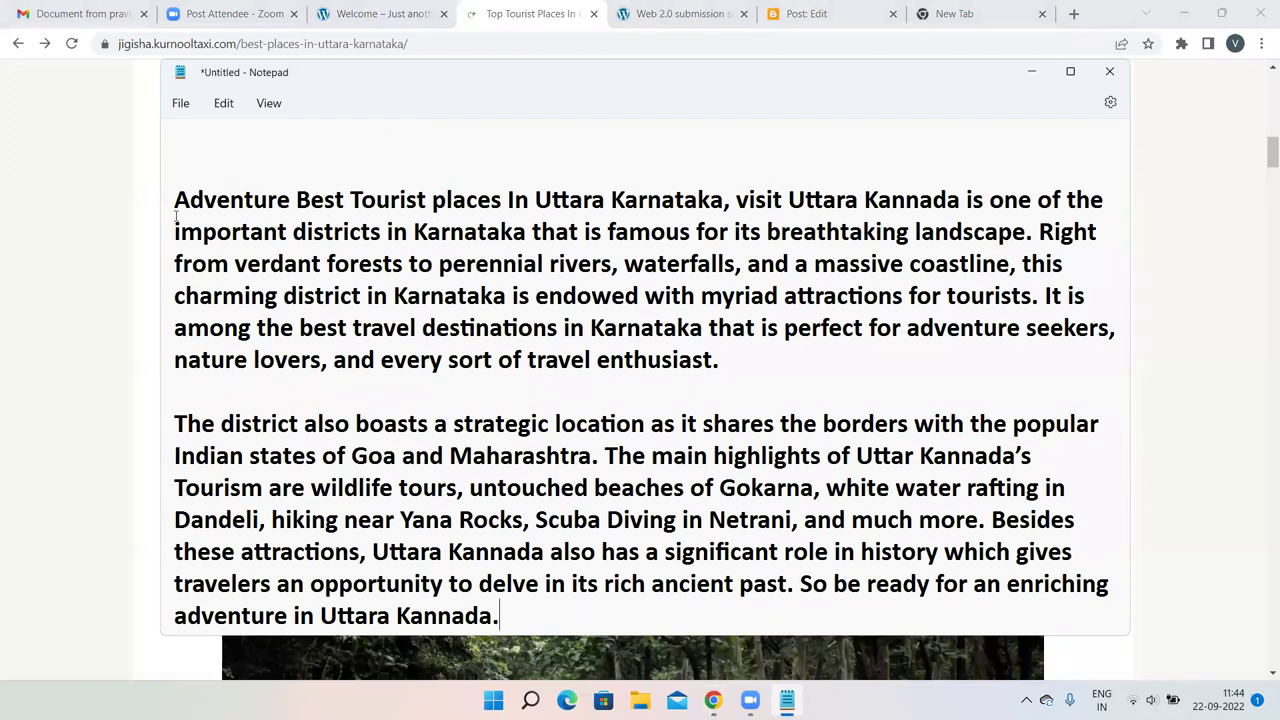
pyautogui.moveTo(168, 200); pyautogui.dragTo(606, 690)
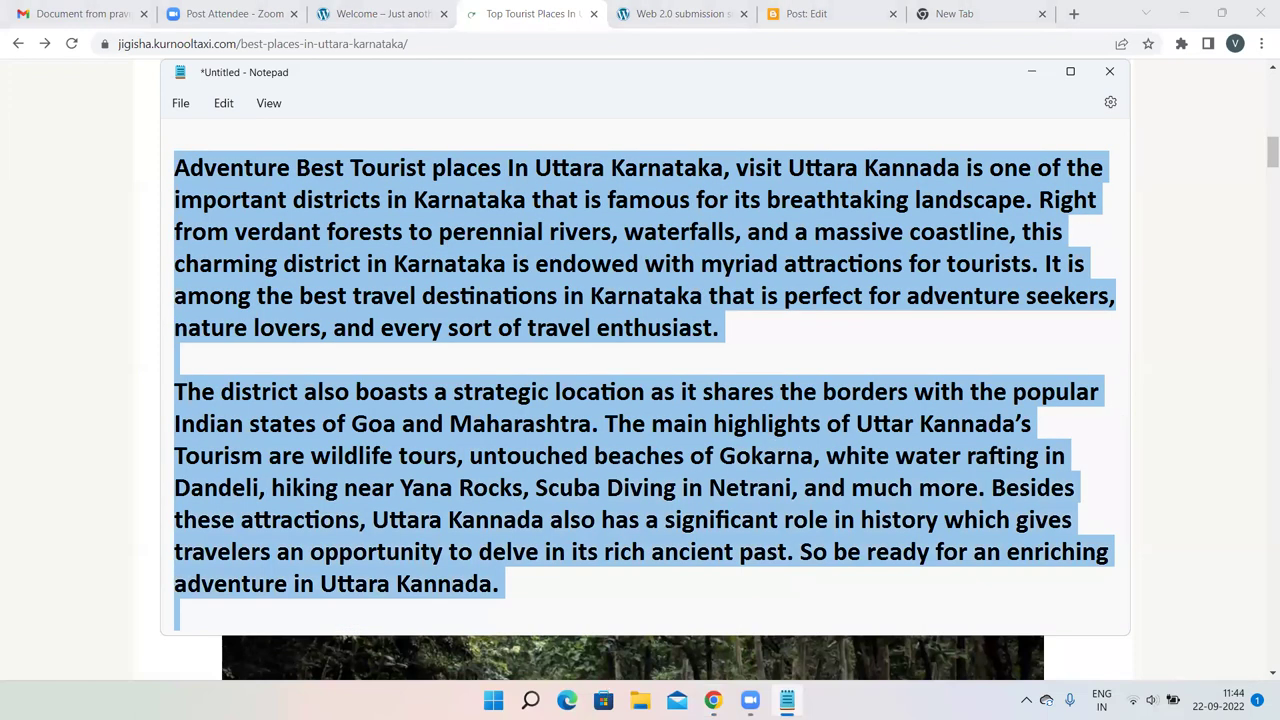
pyautogui.hotkey('ctrl', 'x')
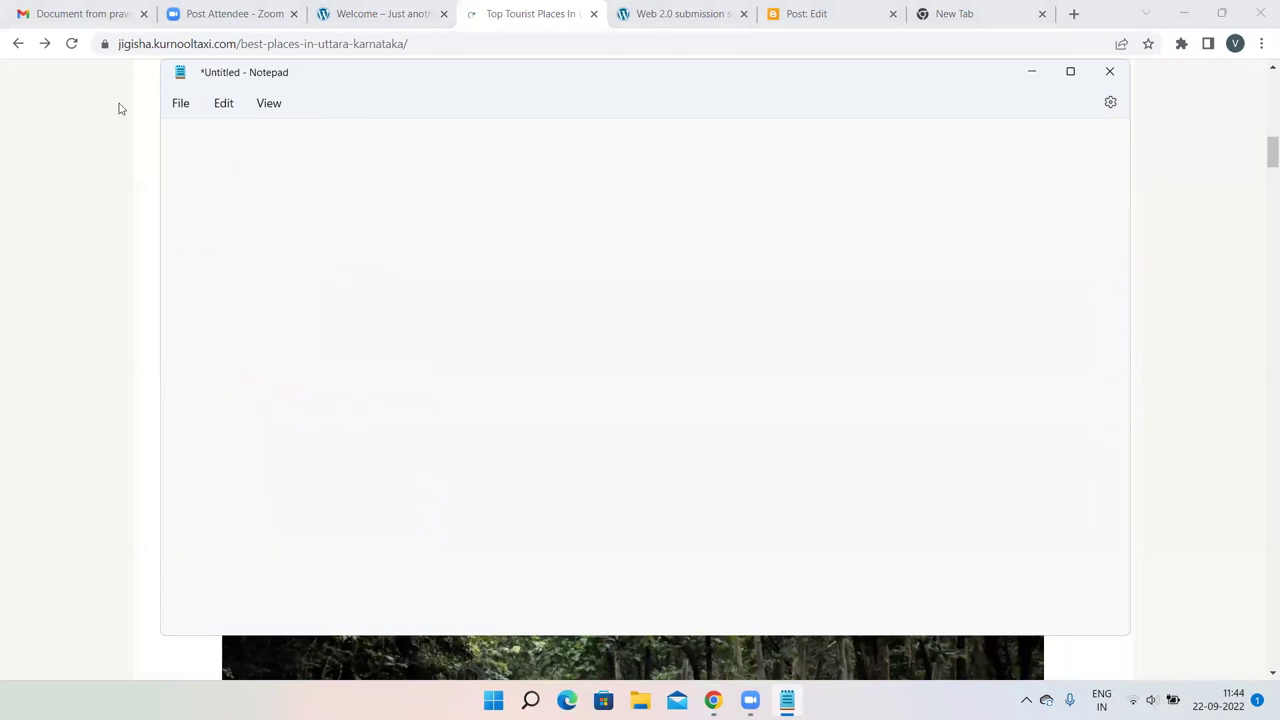
pyautogui.click(798, 8)
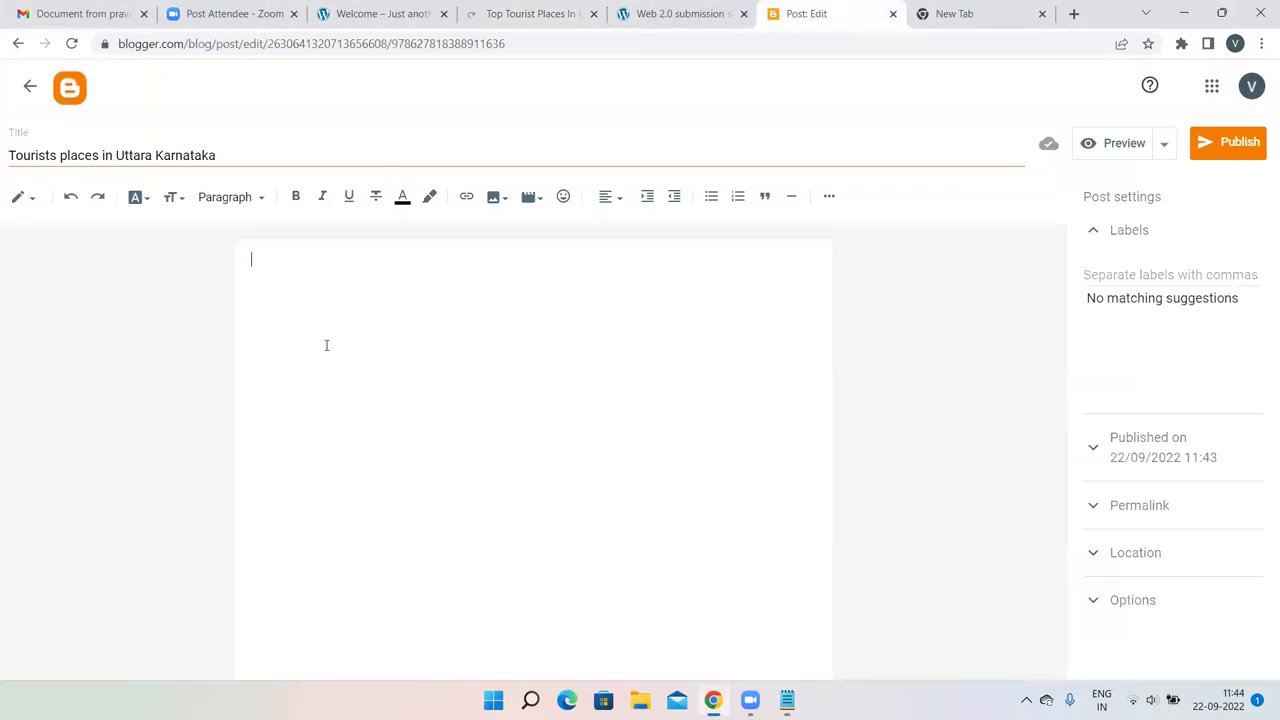
pyautogui.hotkey('ctrl', 'v')
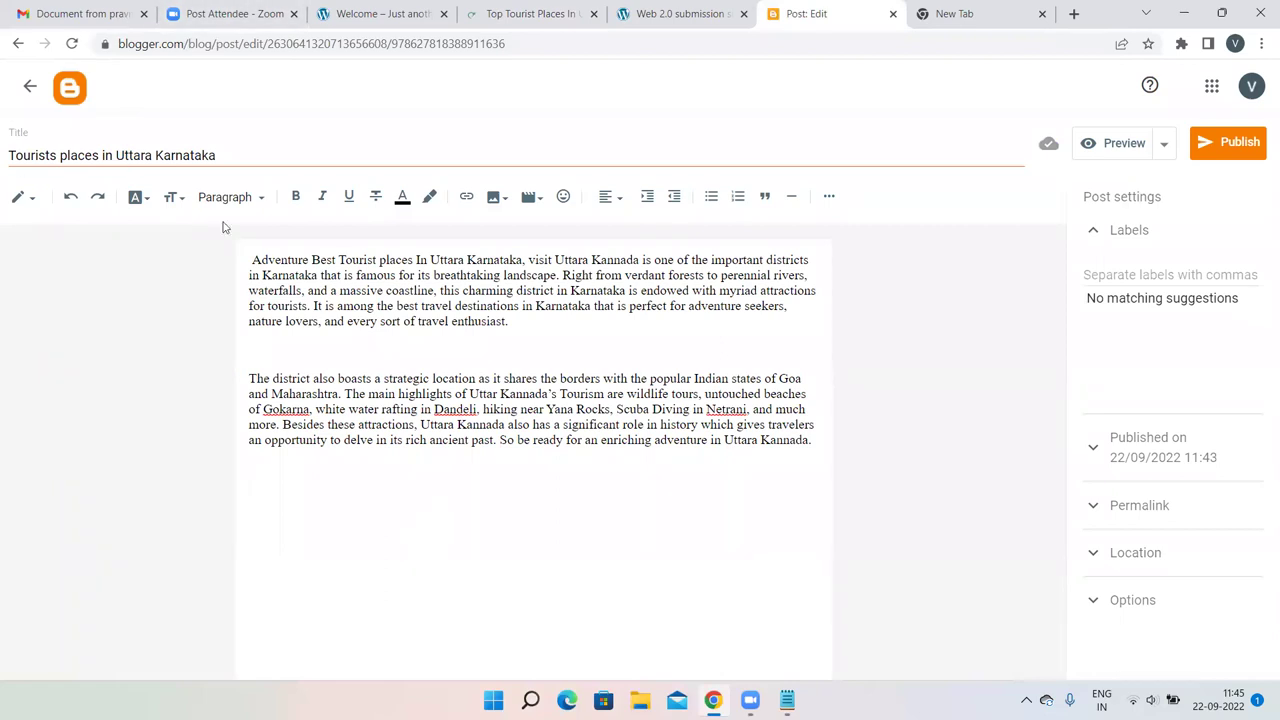
# Select the full web address of the Uttara Karnataka tourist places article.
pyautogui.click(515, 13)
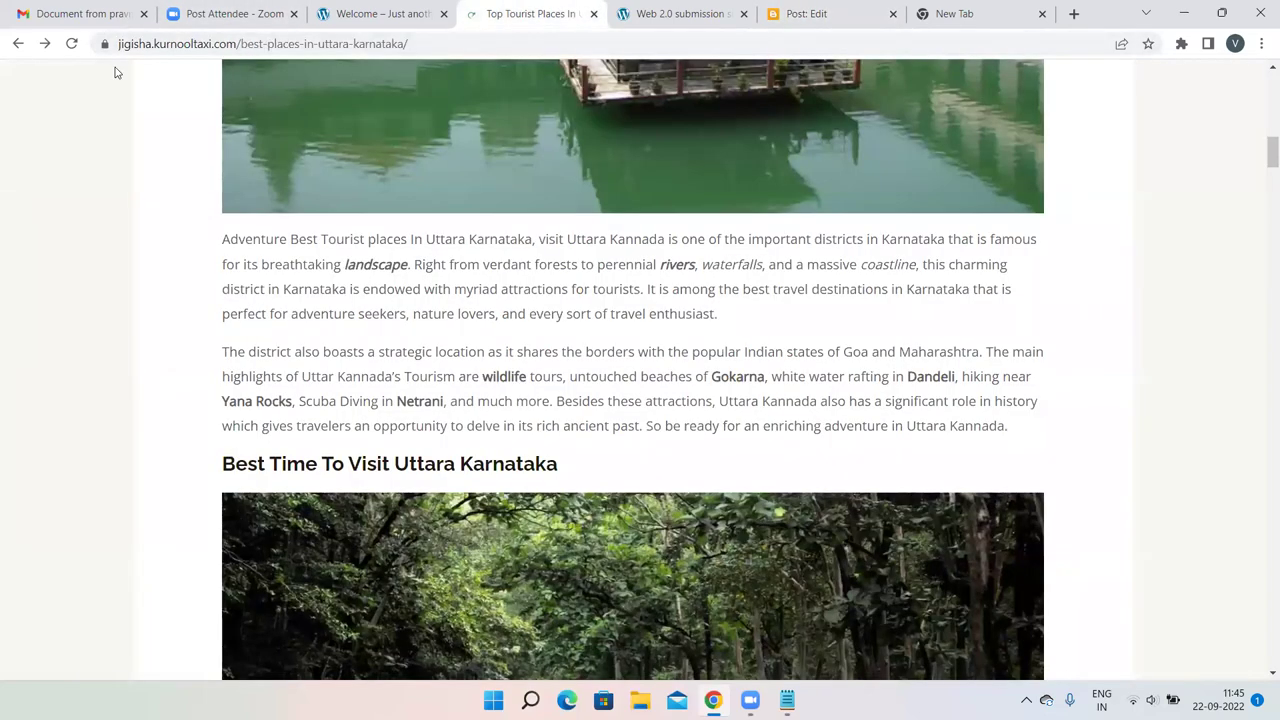
pyautogui.scroll(5, 114, 72)
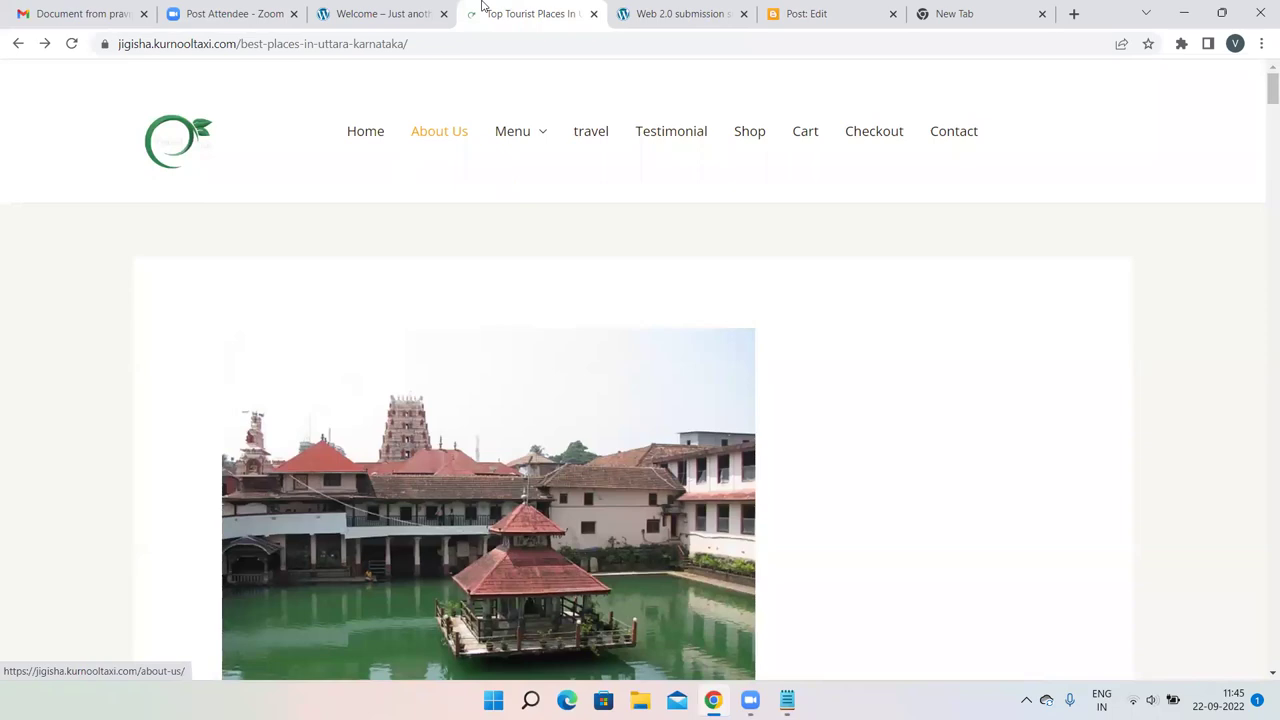
pyautogui.moveTo(426, 46); pyautogui.dragTo(105, 46)
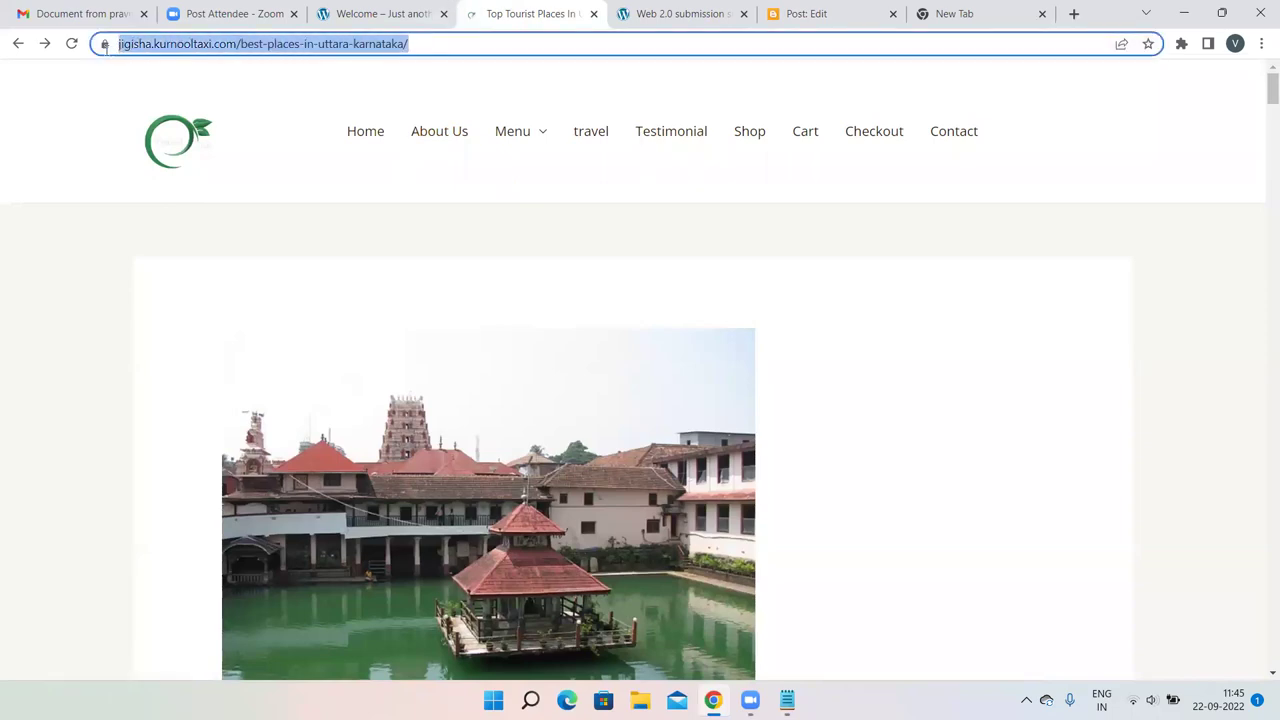
# Return to the Blogger post editor and select 'Karnataka' in the first paragraph.
pyautogui.click(640, 8)
pyautogui.click(805, 13)
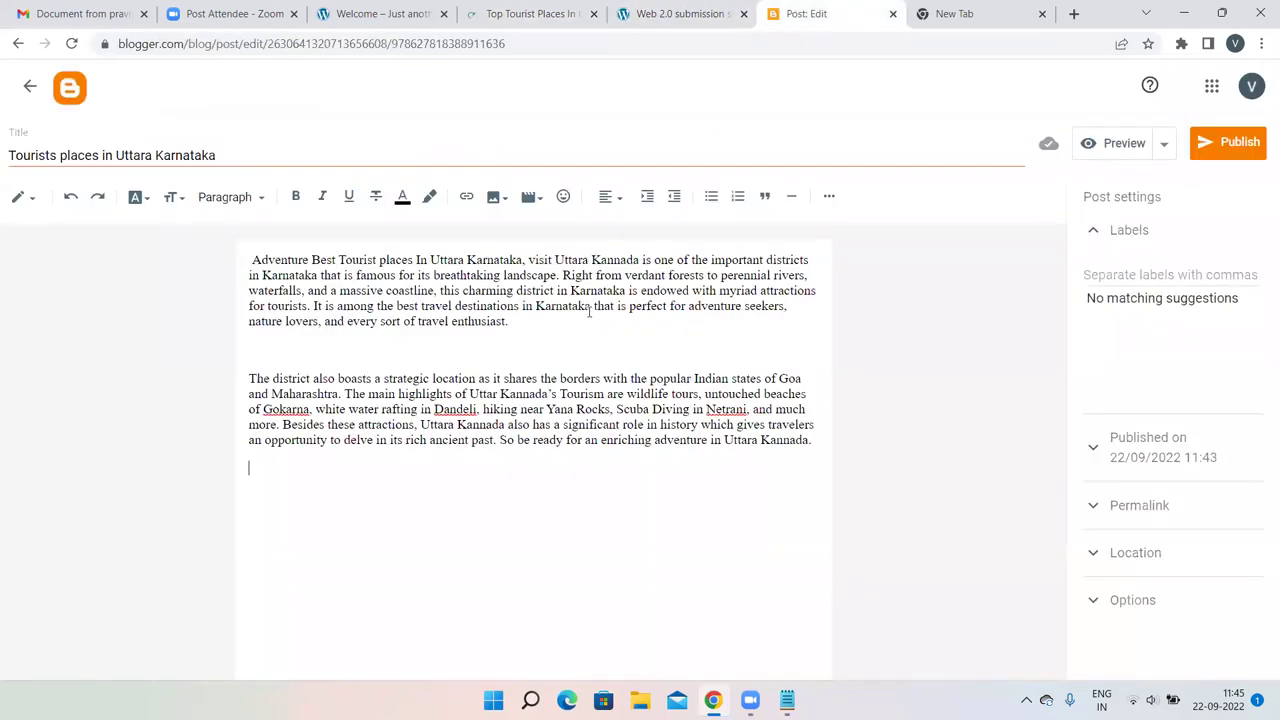
pyautogui.moveTo(590, 305); pyautogui.dragTo(536, 305)
# Hyperlink 'Karnataka' to the pasted best-places-in-uttara-karnataka article URL.
pyautogui.click(466, 198)
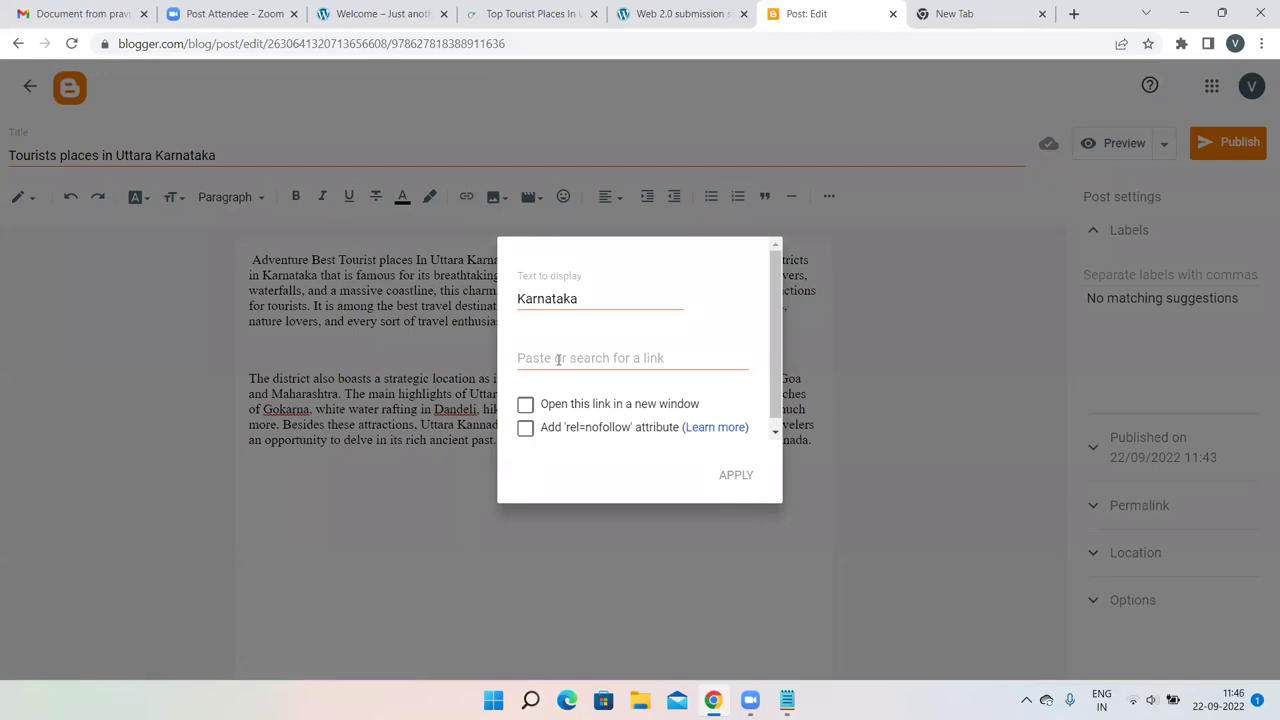
pyautogui.click(558, 359)
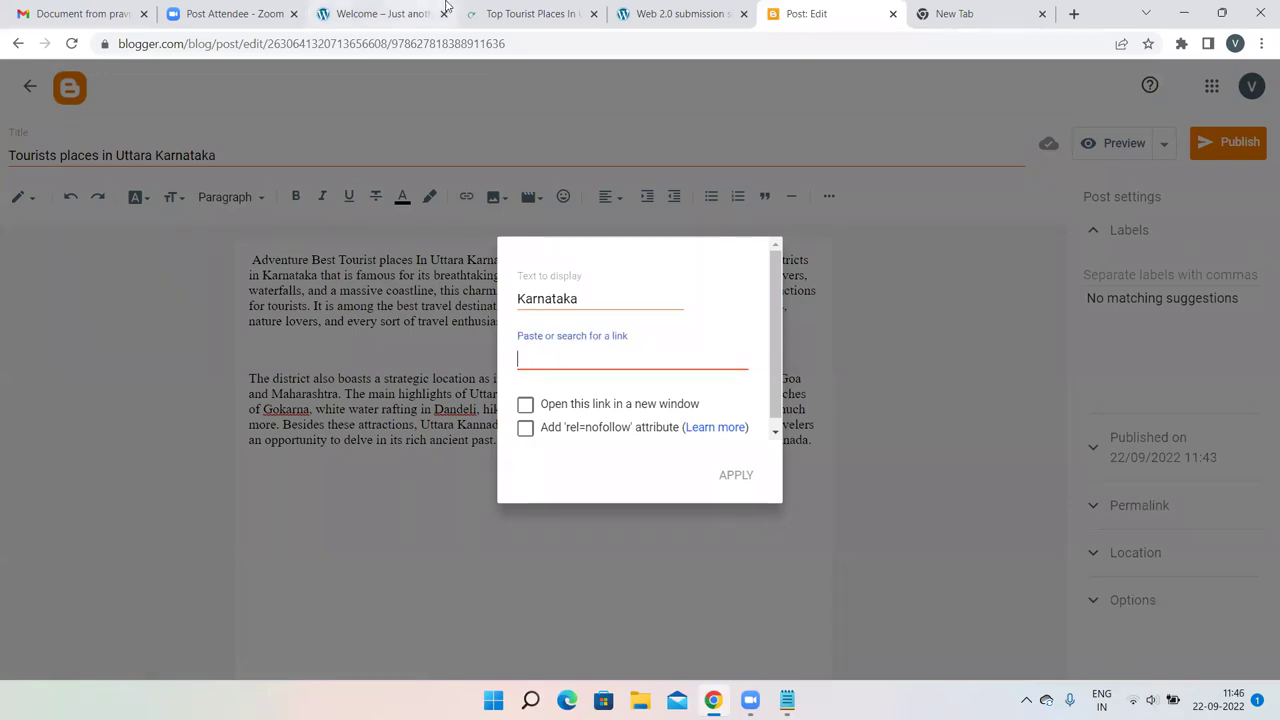
pyautogui.click(505, 13)
pyautogui.hotkey('ctrl', 'c')
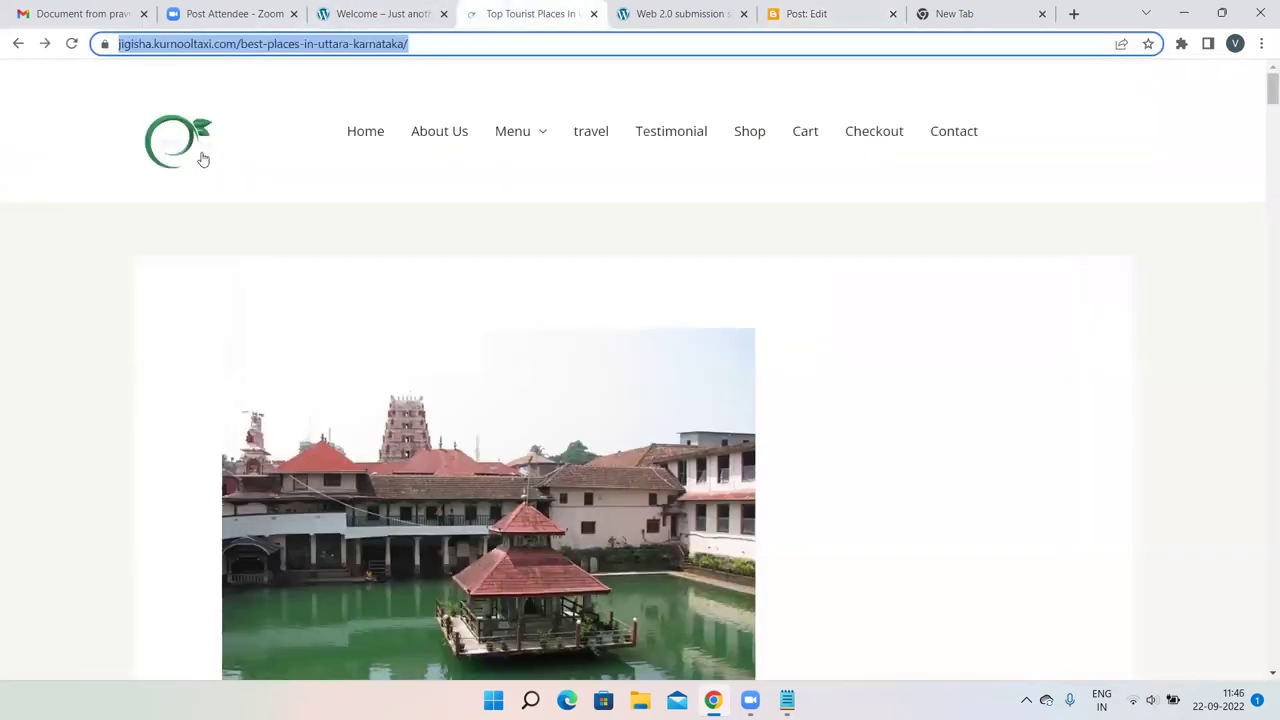
pyautogui.click(860, 10)
pyautogui.hotkey('ctrl', 'v')
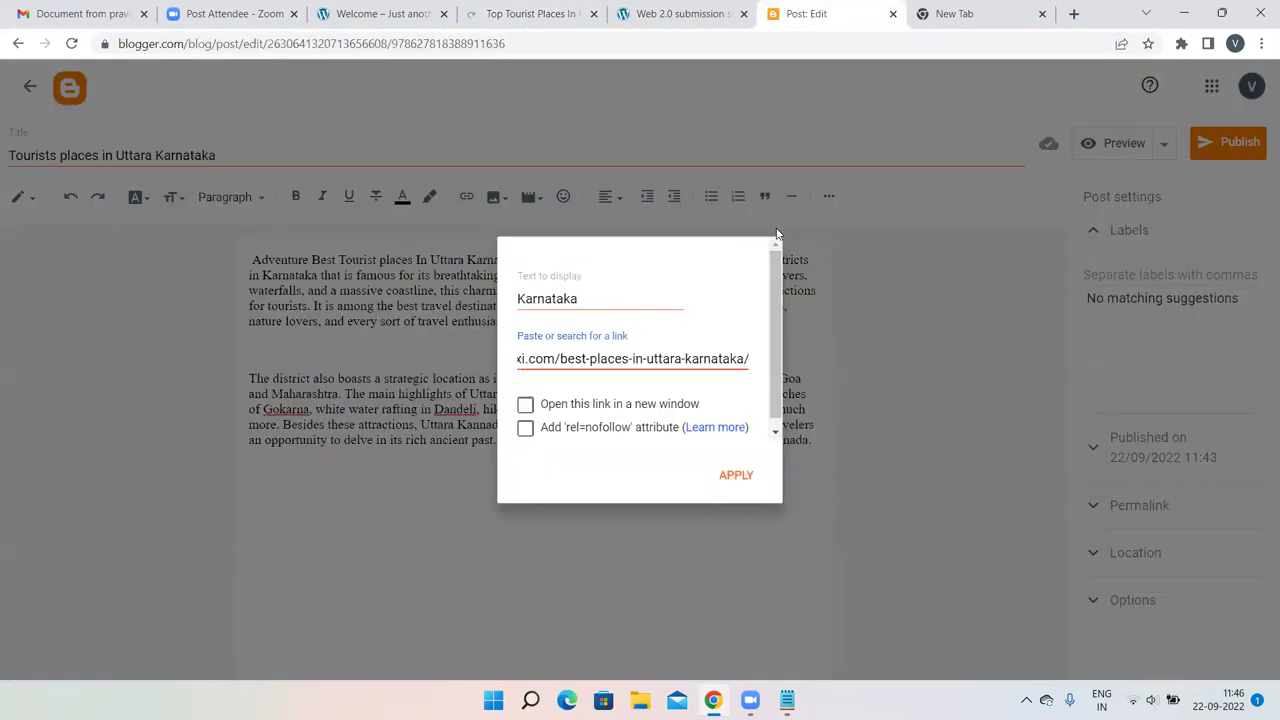
pyautogui.click(734, 473)
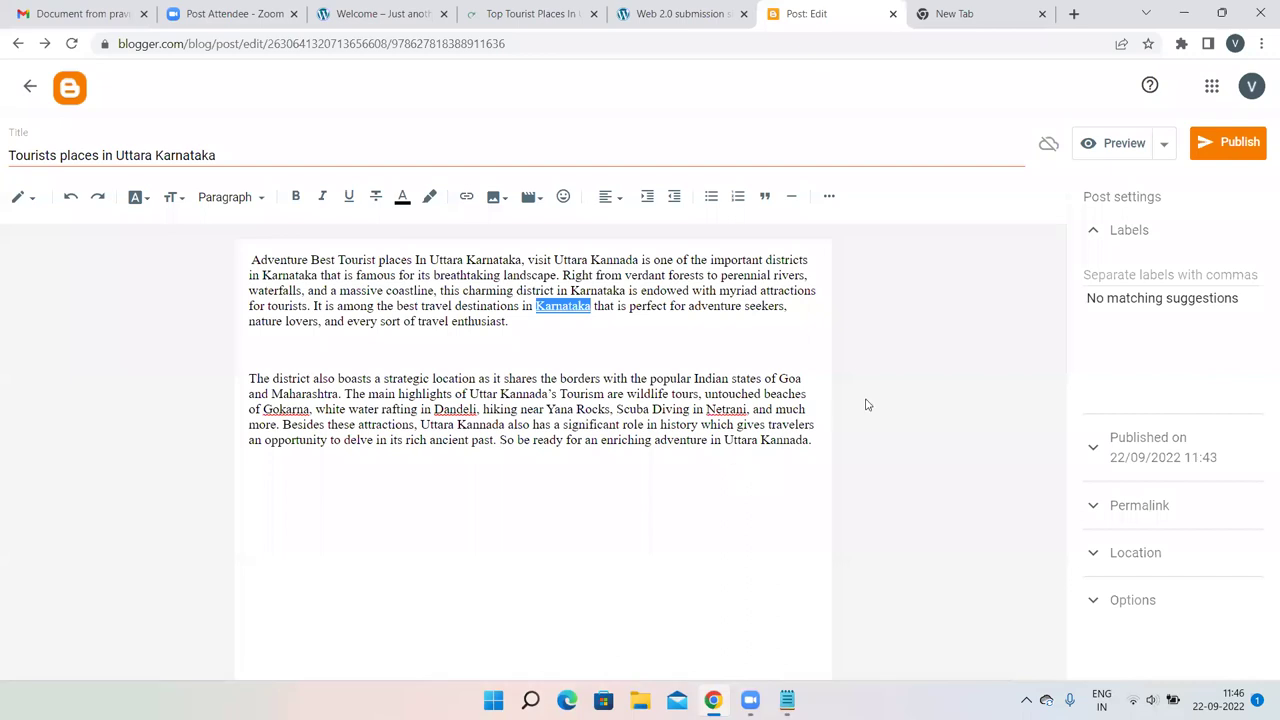
pyautogui.click(867, 404)
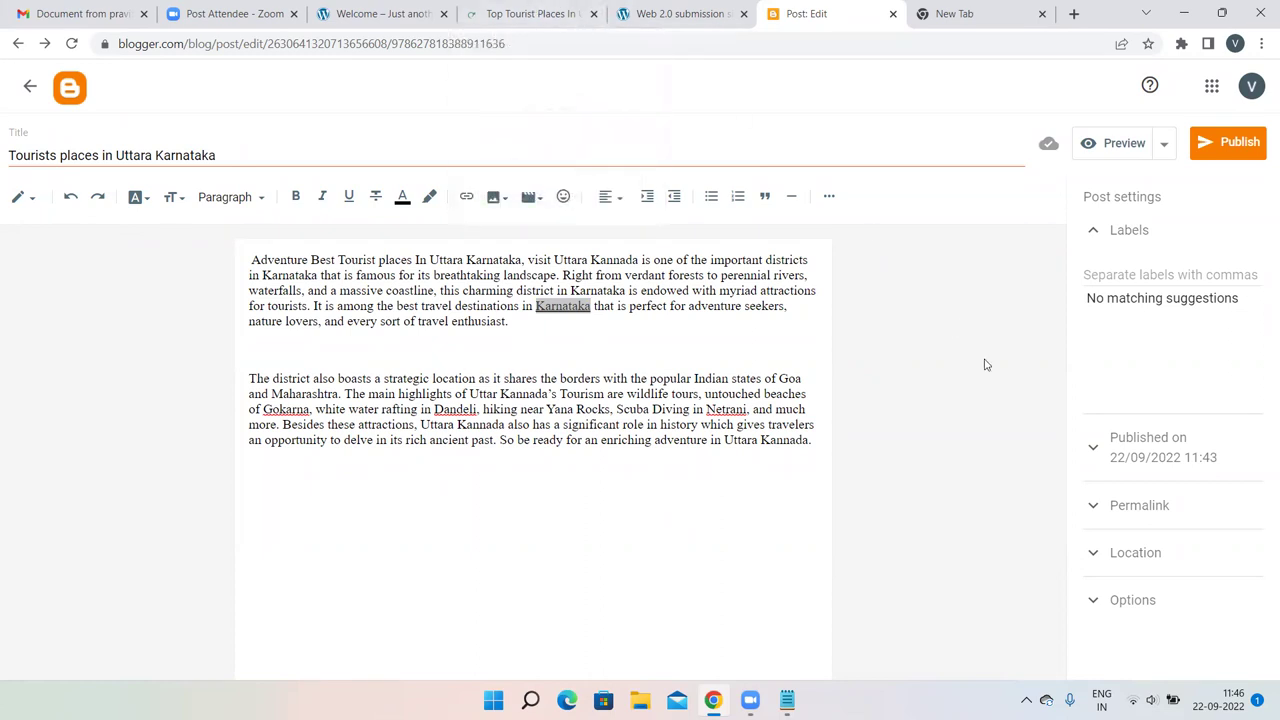
# Publish the 'Tourists places in Uttara Karnataka' post, confirm it, and lower the volume.
pyautogui.click(1216, 143)
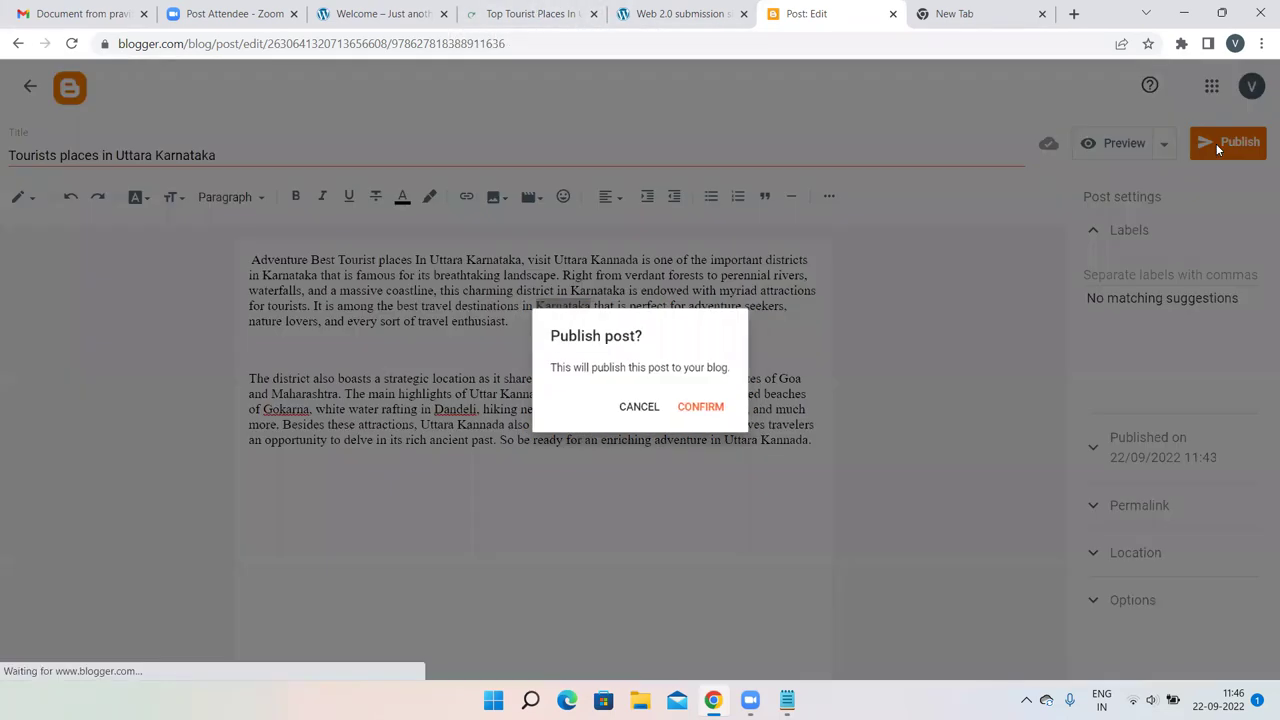
pyautogui.click(707, 412)
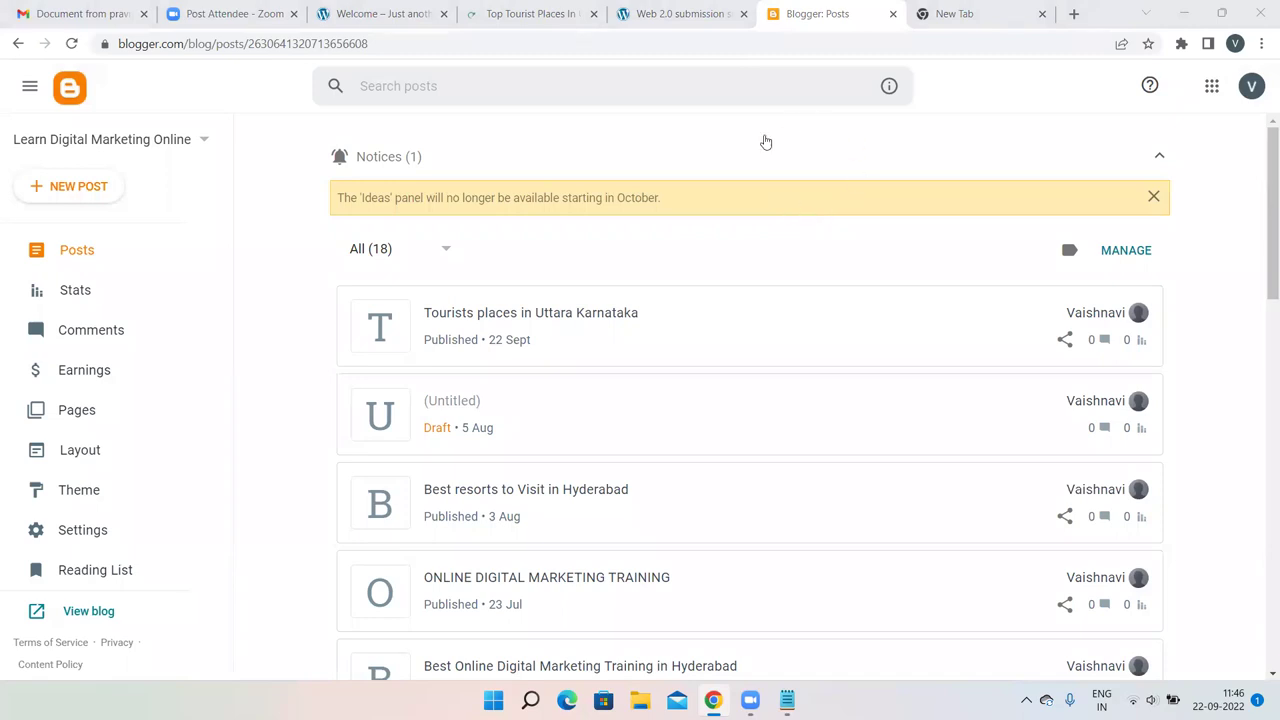
pyautogui.press('XF86AudioLowerVolume')
pyautogui.press('XF86AudioLowerVolume')
pyautogui.press('XF86AudioLowerVolume')
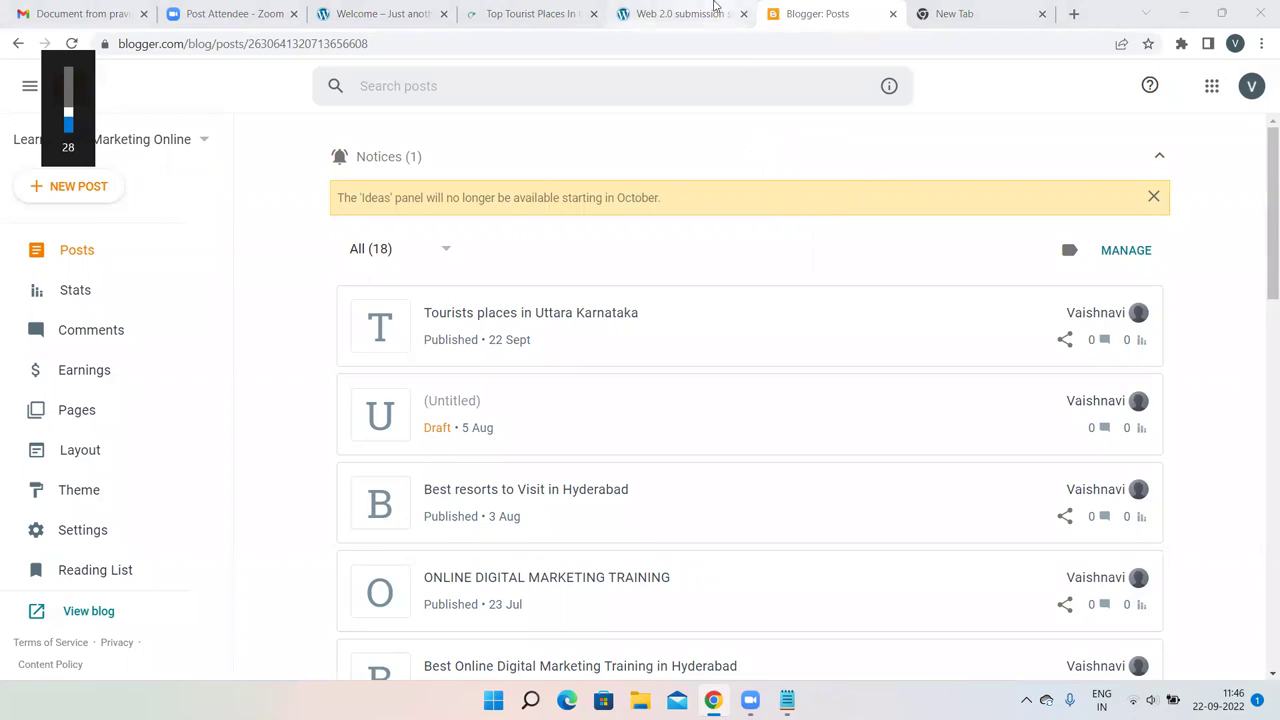
pyautogui.click(753, 10)
pyautogui.click(805, 12)
pyautogui.click(687, 10)
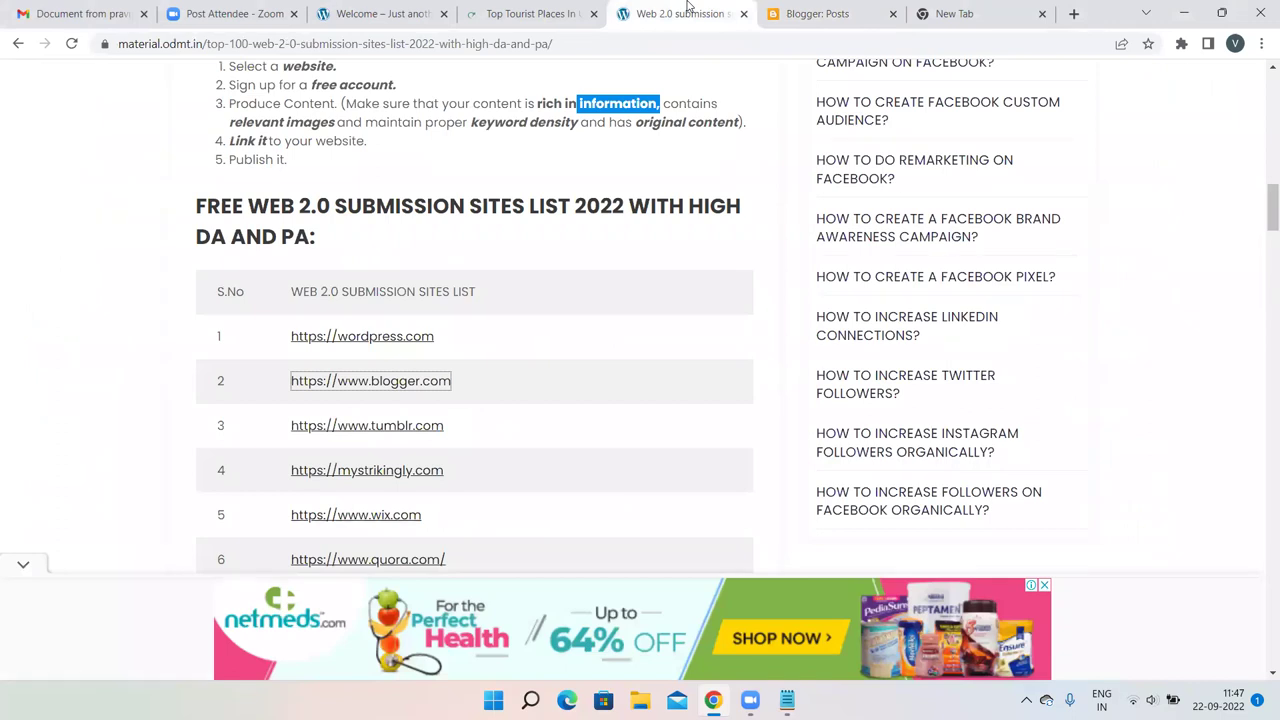
pyautogui.click(580, 13)
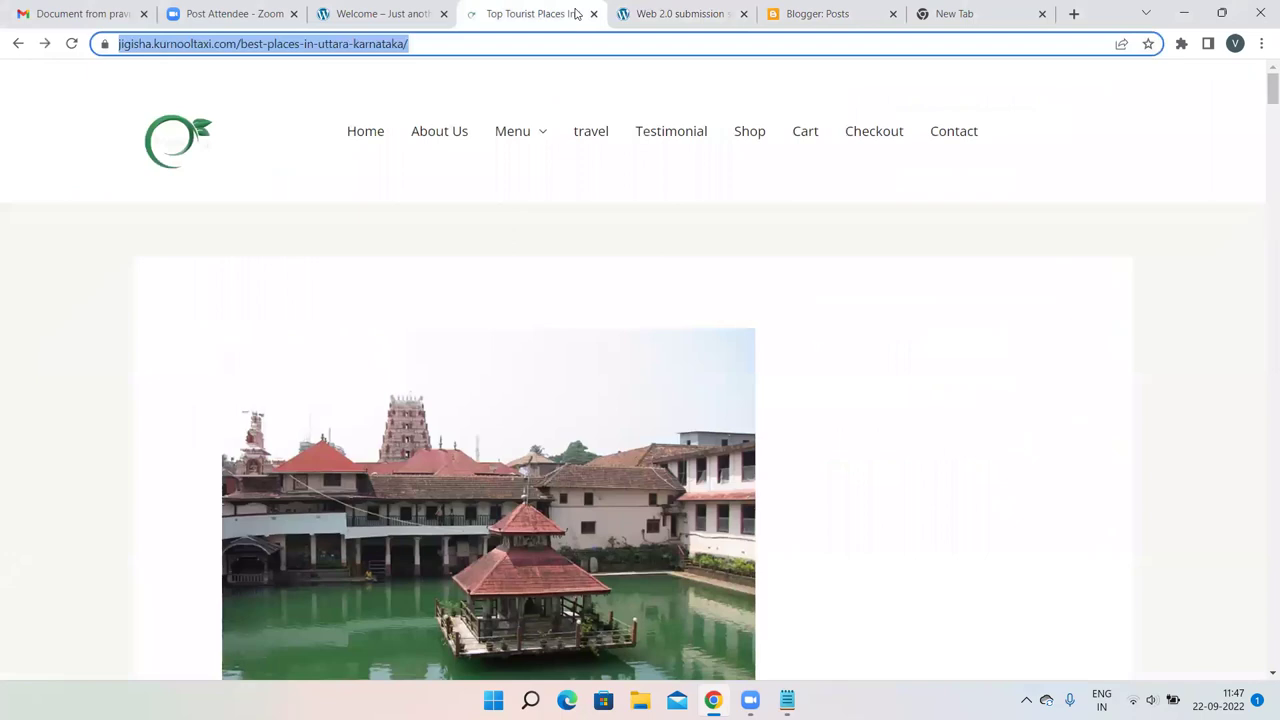
pyautogui.click(620, 85)
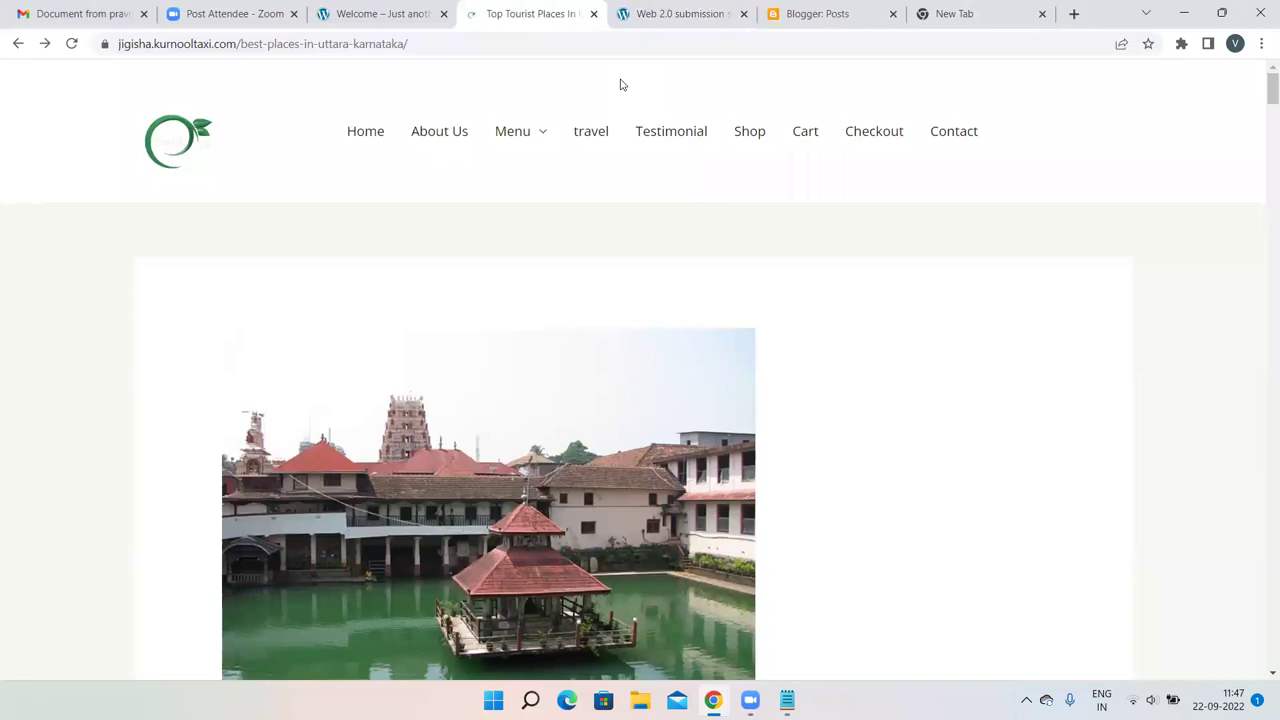
pyautogui.press('XF86AudioLowerVolume')
pyautogui.press('XF86AudioLowerVolume')
pyautogui.click(685, 13)
# Reopen the Uttara Karnataka post from the Posts list and compare it with the source article.
pyautogui.click(787, 8)
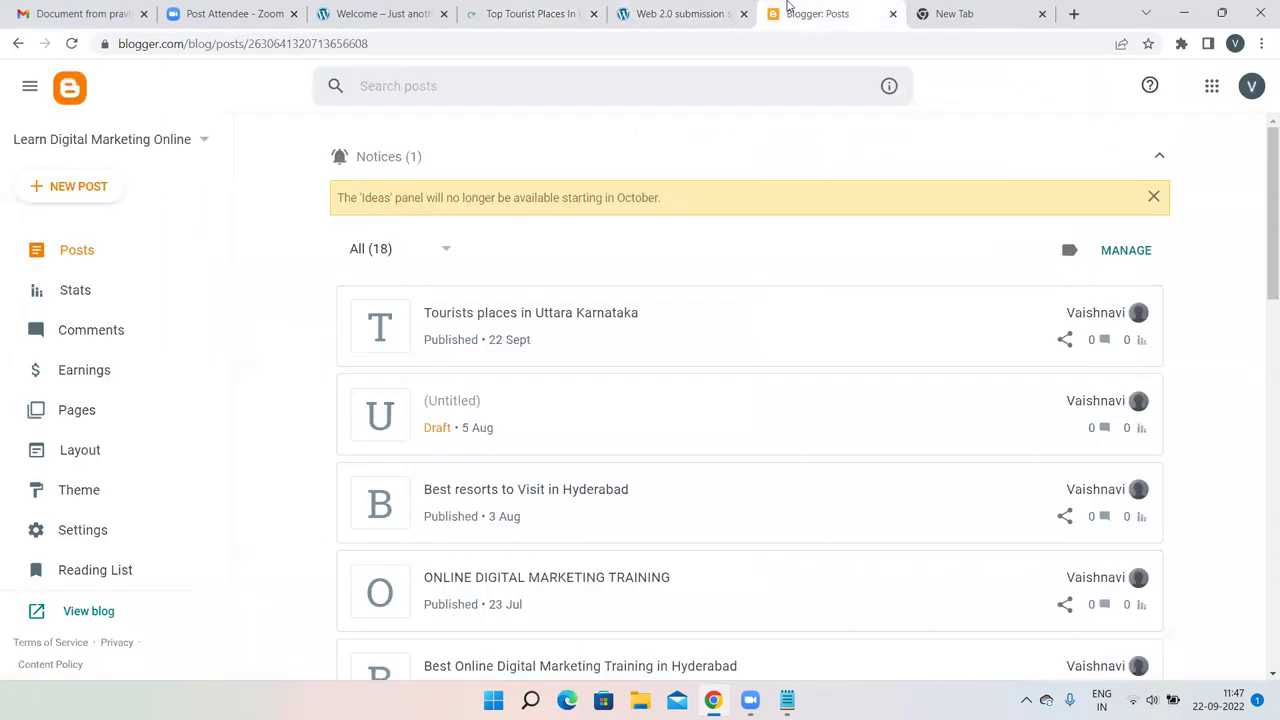
pyautogui.click(536, 320)
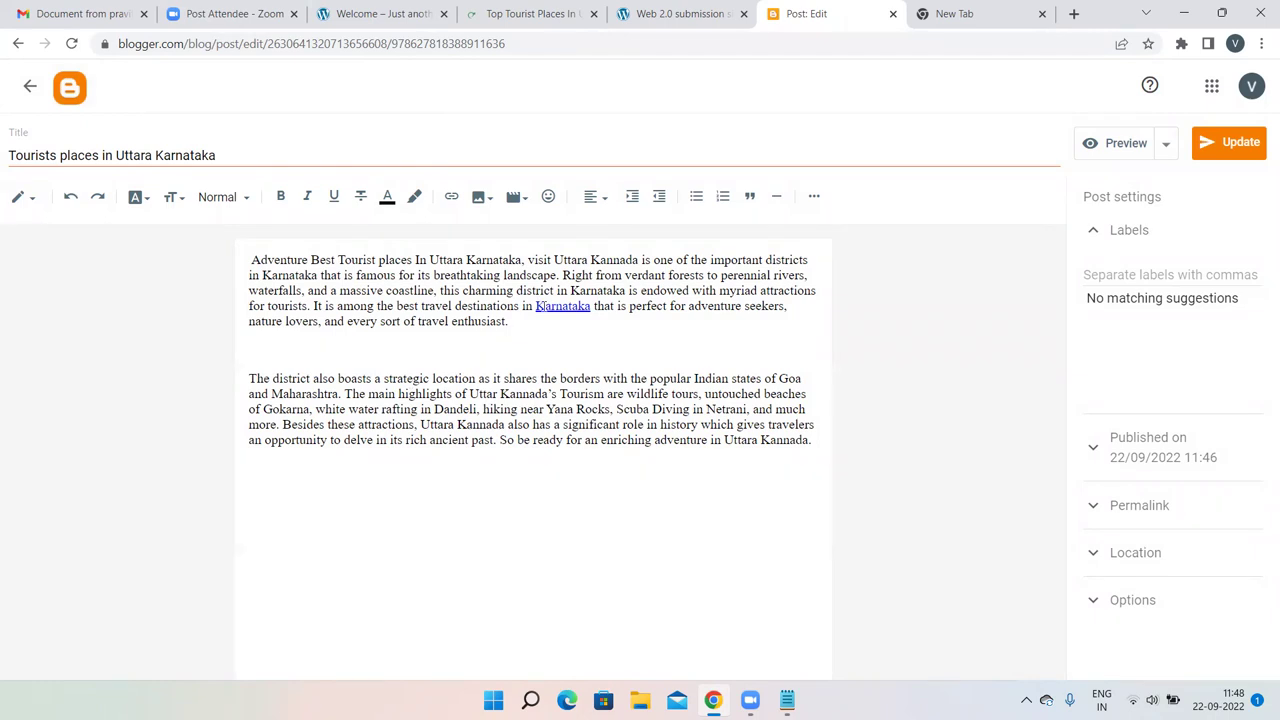
pyautogui.click(520, 10)
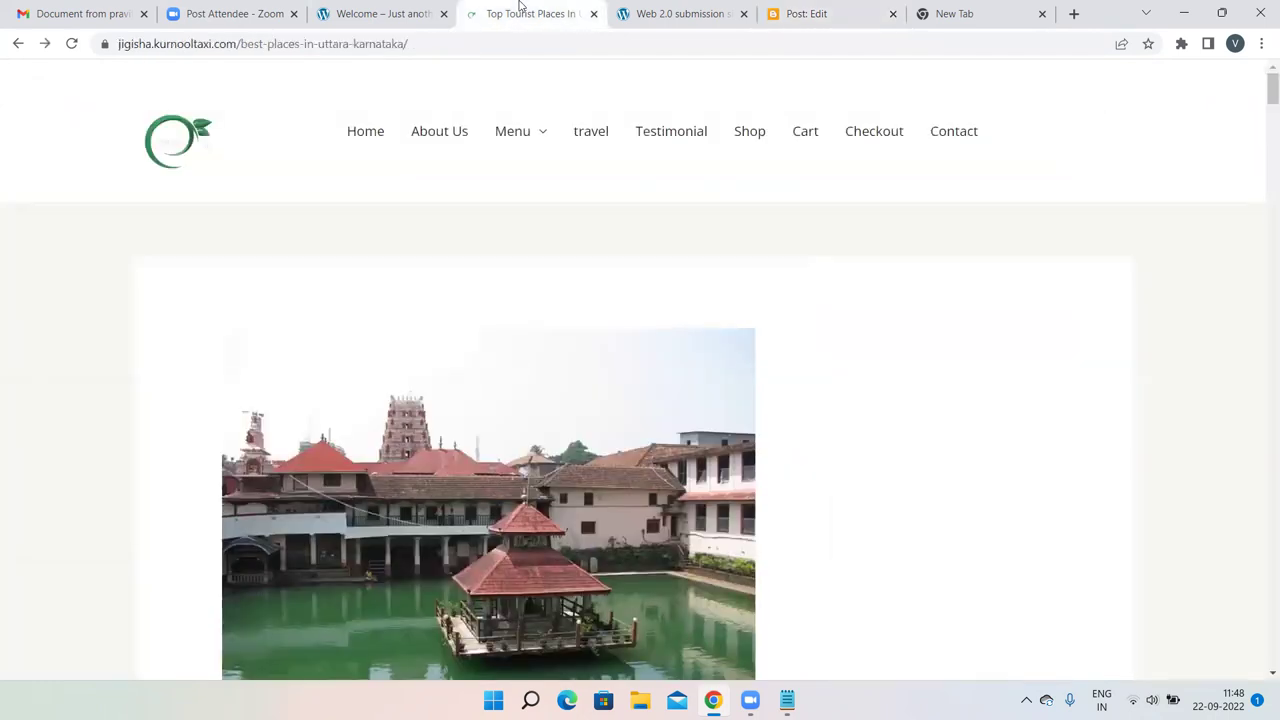
pyautogui.click(797, 10)
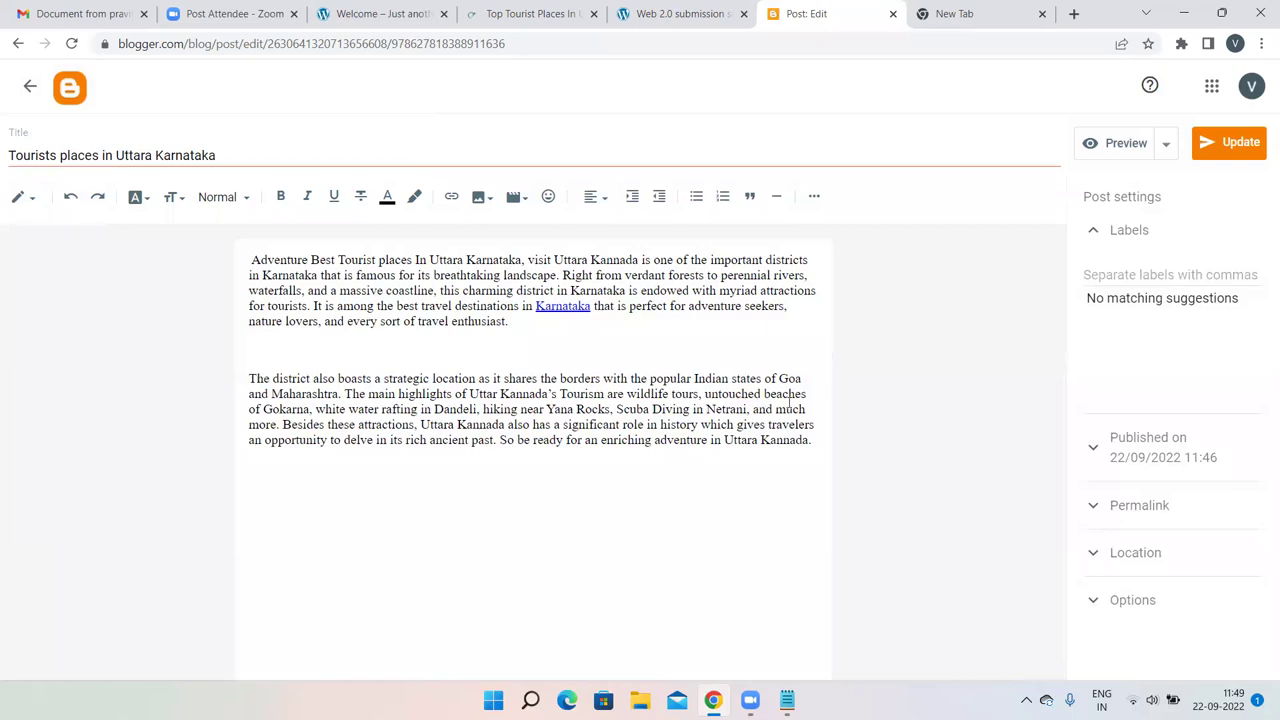
# Glance over the Notepad notes, then return to the Blogger editor.
pyautogui.click(787, 700)
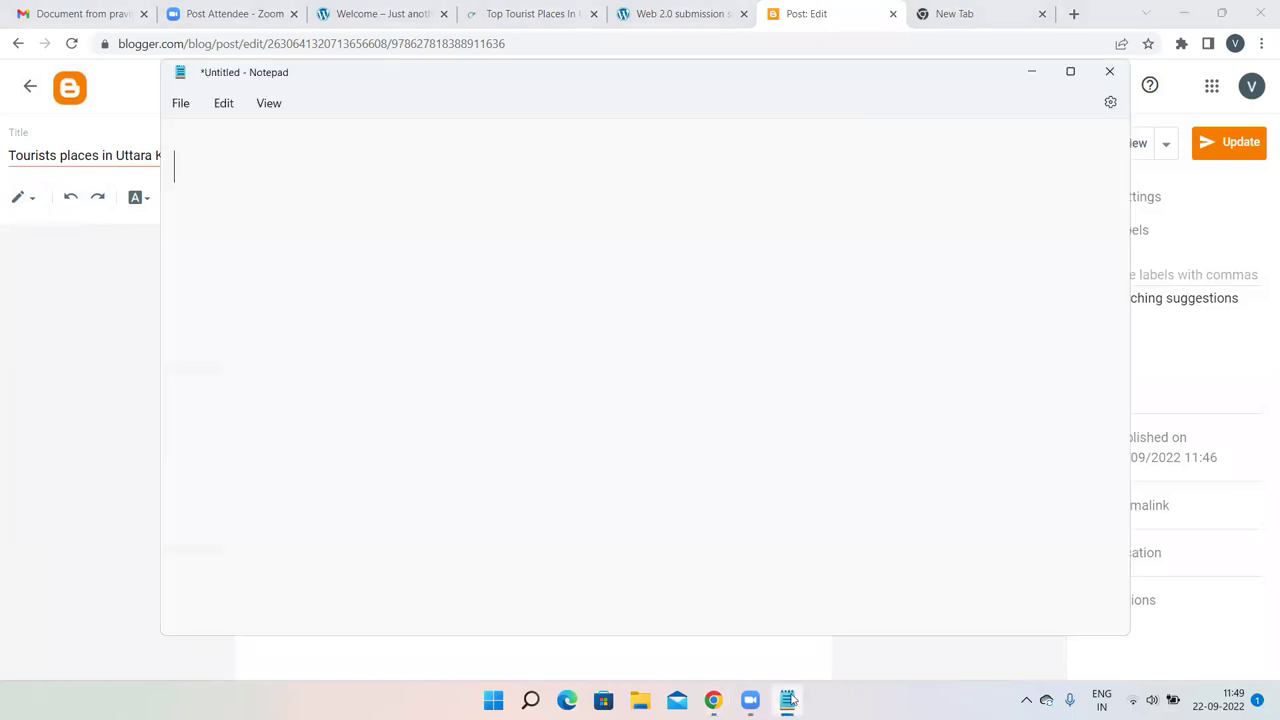
pyautogui.scroll(-5, 463, 225)
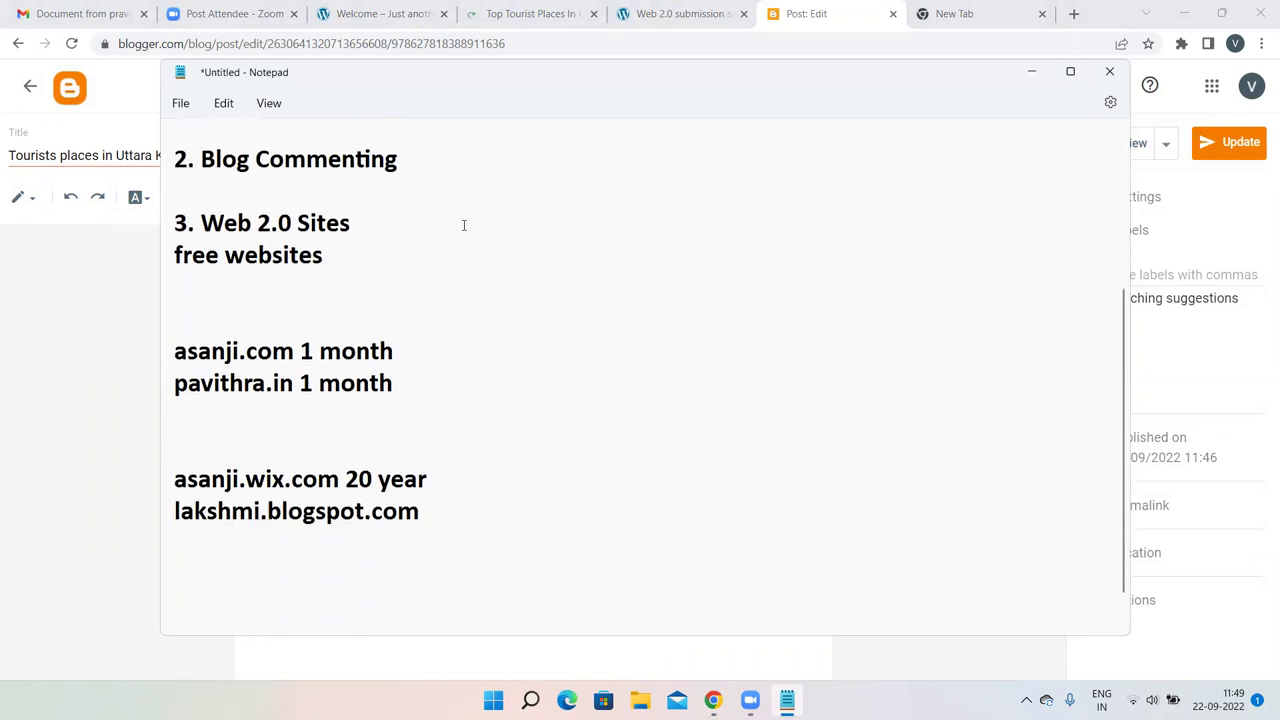
pyautogui.click(111, 383)
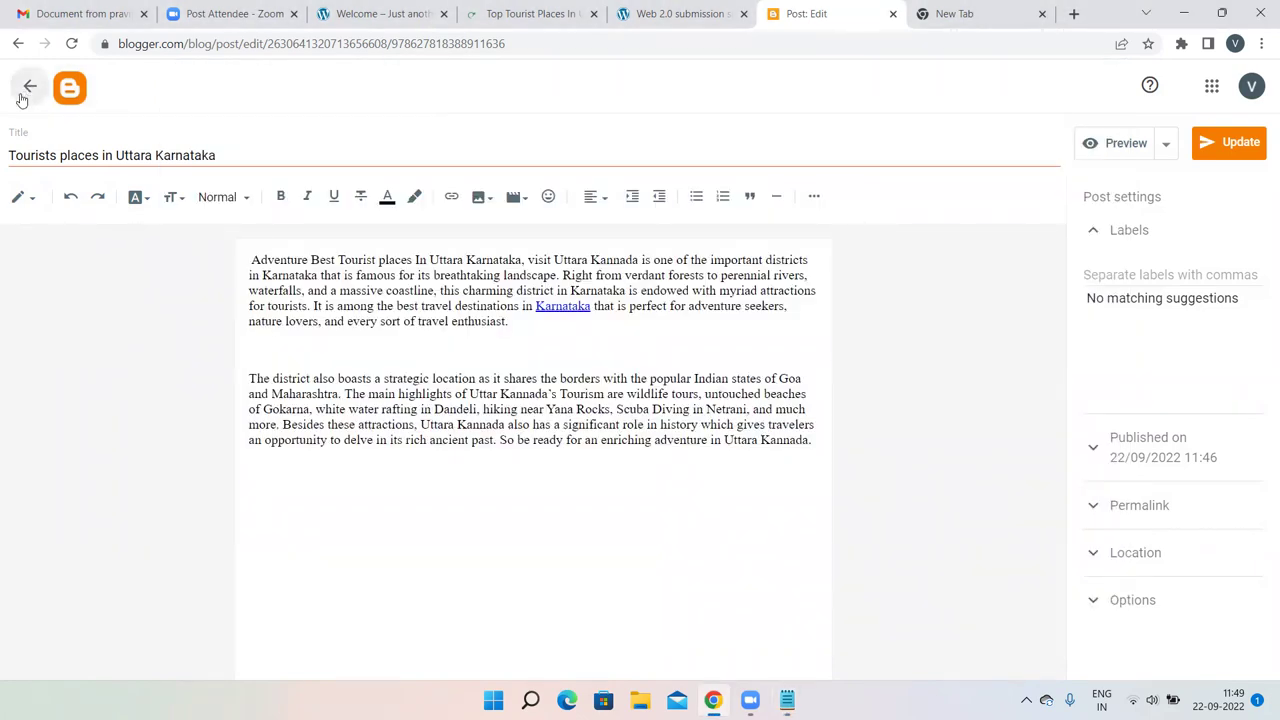
pyautogui.click(24, 86)
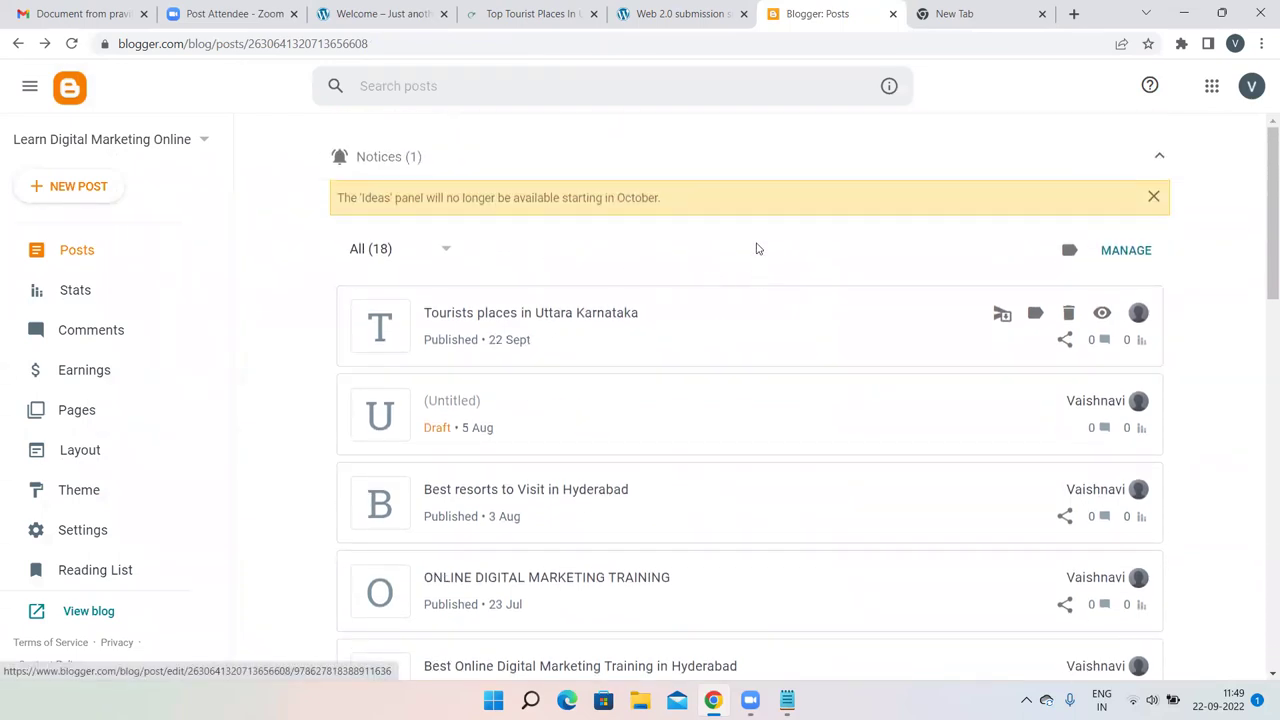
pyautogui.click(972, 11)
pyautogui.click(872, 6)
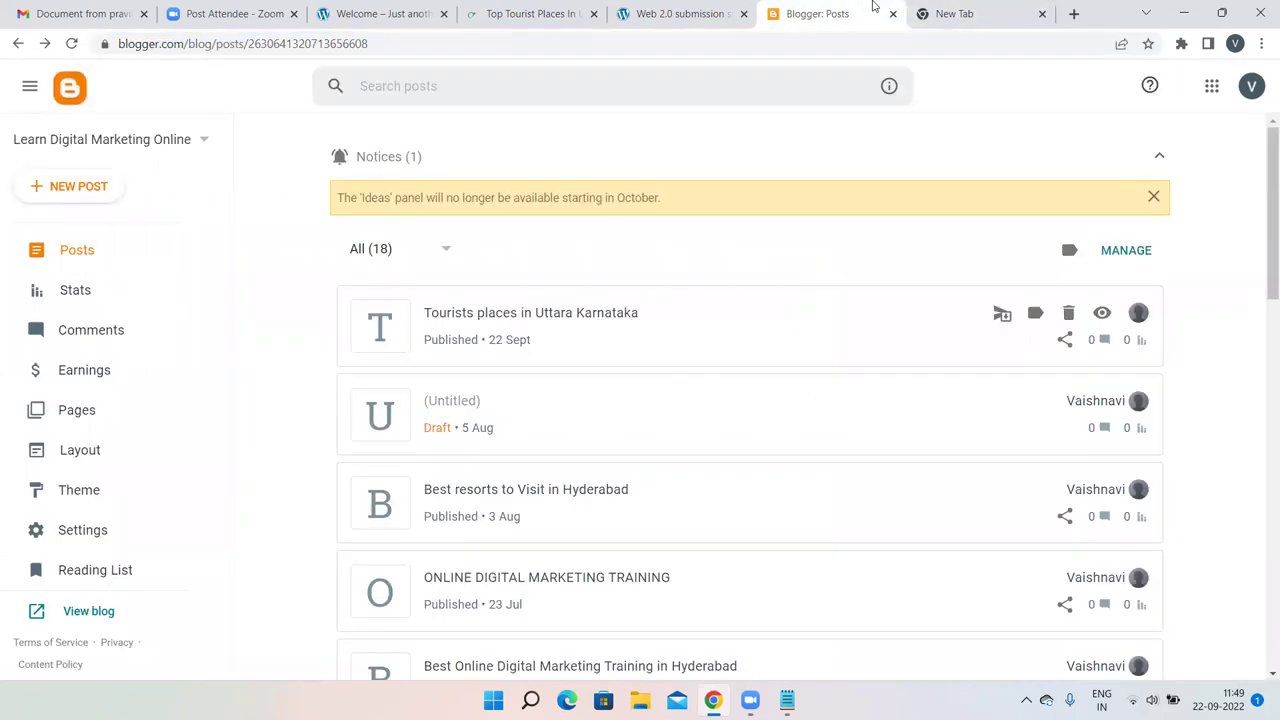
pyautogui.click(522, 316)
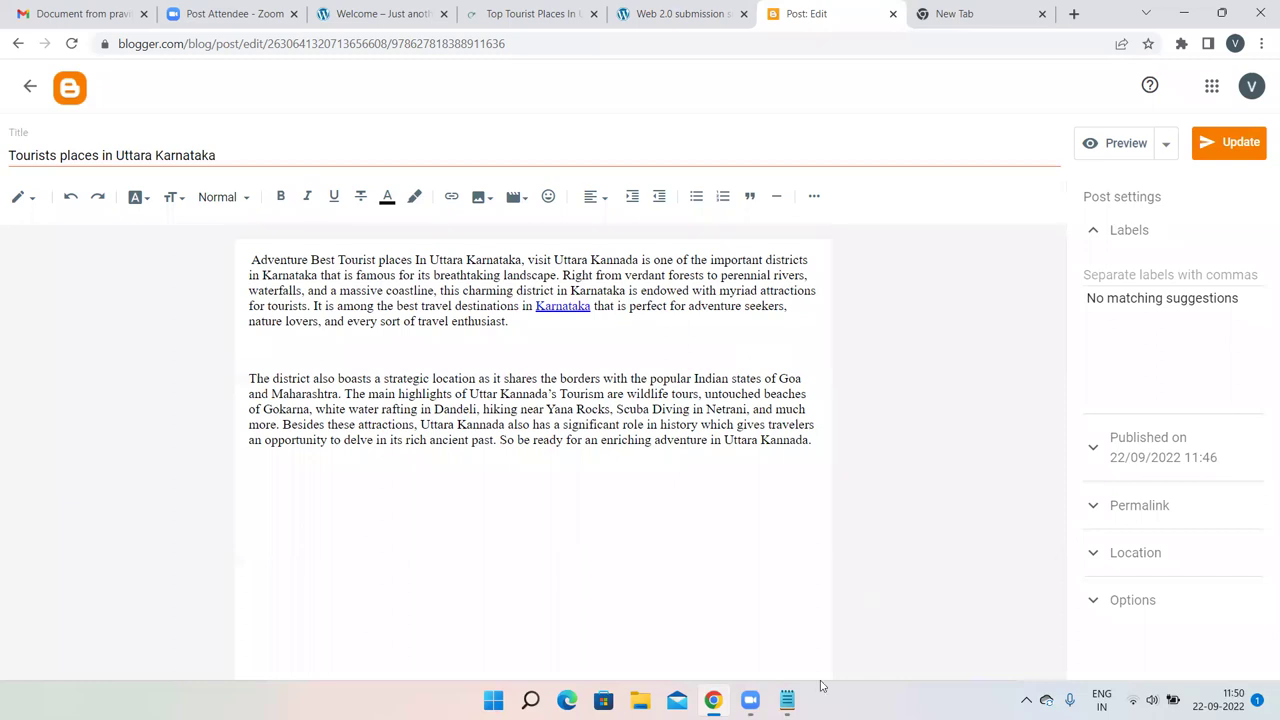
# Add the line 'classified SEO' to the Notepad notes with a new line below.
pyautogui.click(787, 700)
pyautogui.write('classified SEO')
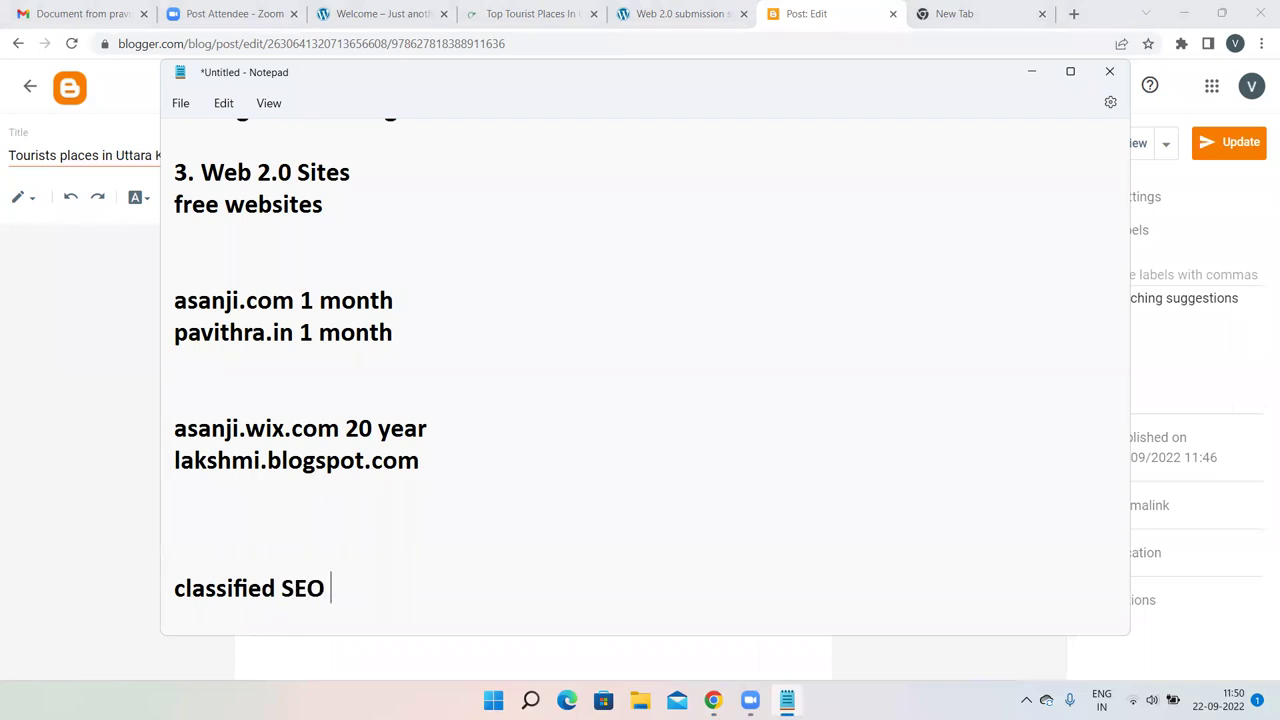
pyautogui.press('Return')
pyautogui.scroll(-1, 163, 549)
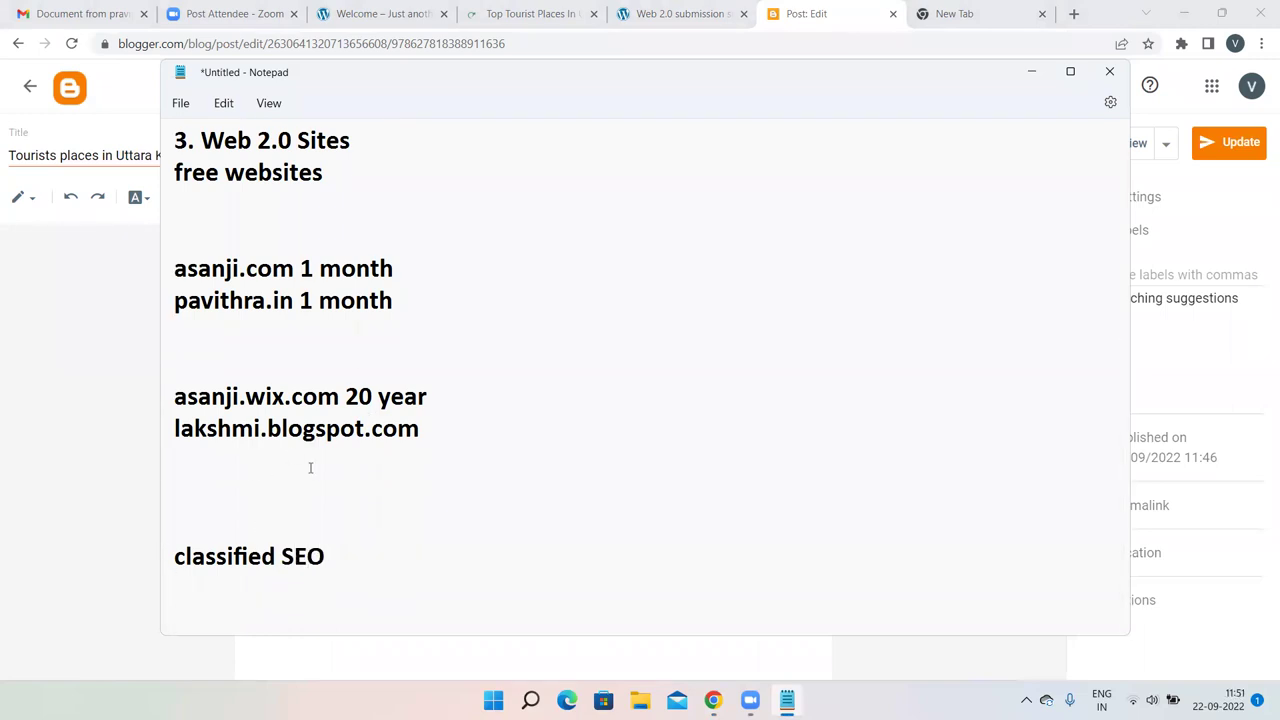
pyautogui.click(45, 283)
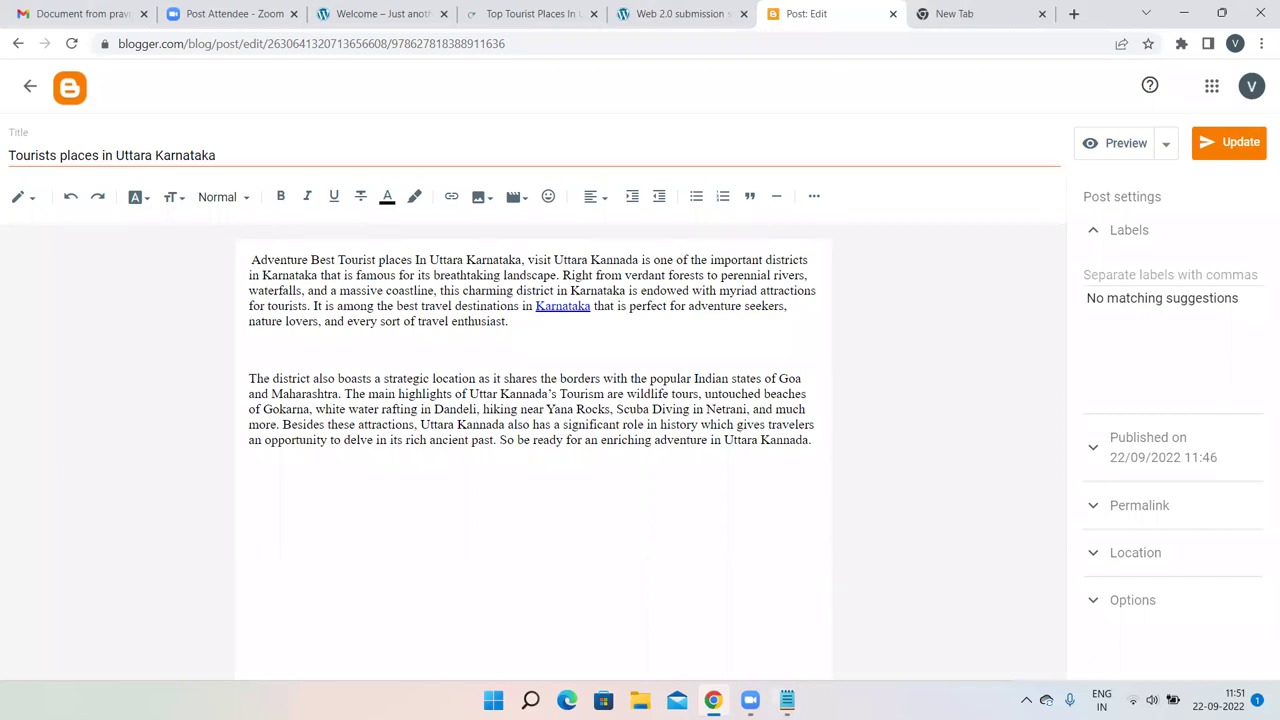
# Select the asanji.com entry in the notes, then deselect it.
pyautogui.click(787, 700)
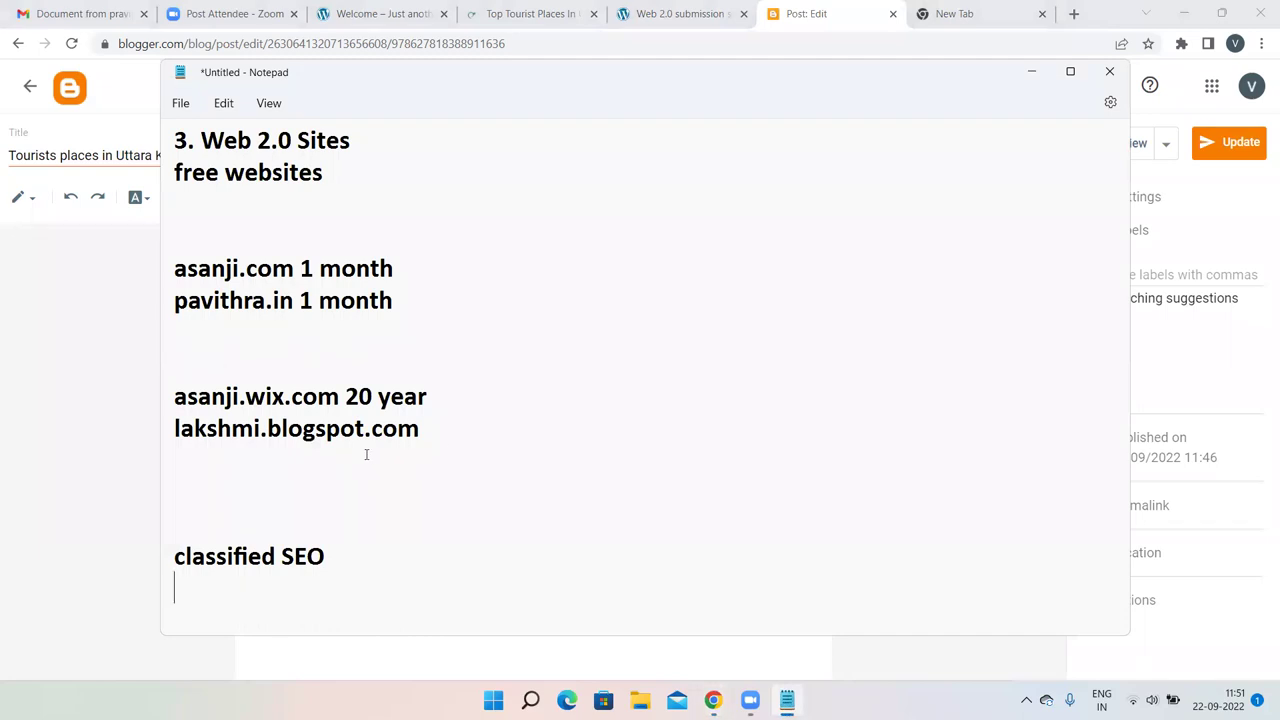
pyautogui.click(300, 268)
pyautogui.moveTo(300, 268); pyautogui.dragTo(129, 270)
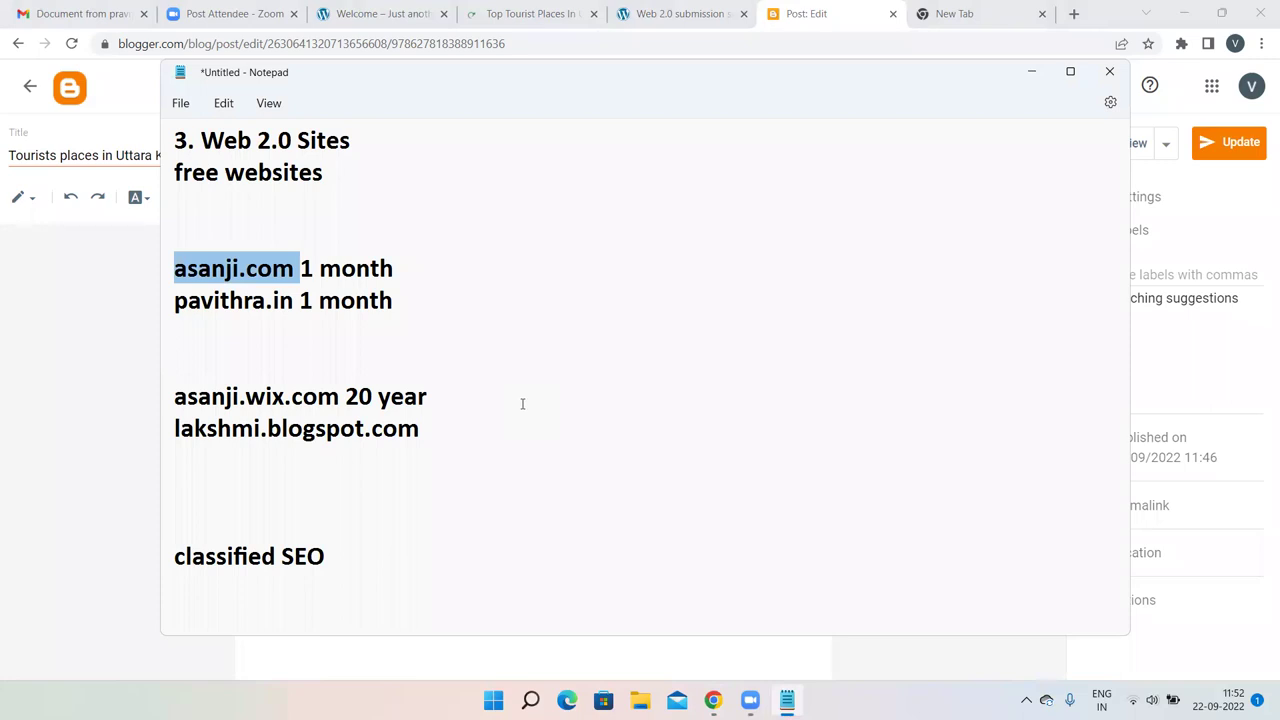
pyautogui.click(405, 522)
# Change 'classified SEO' to 'classified submission' and start a new line below it.
pyautogui.click(385, 545)
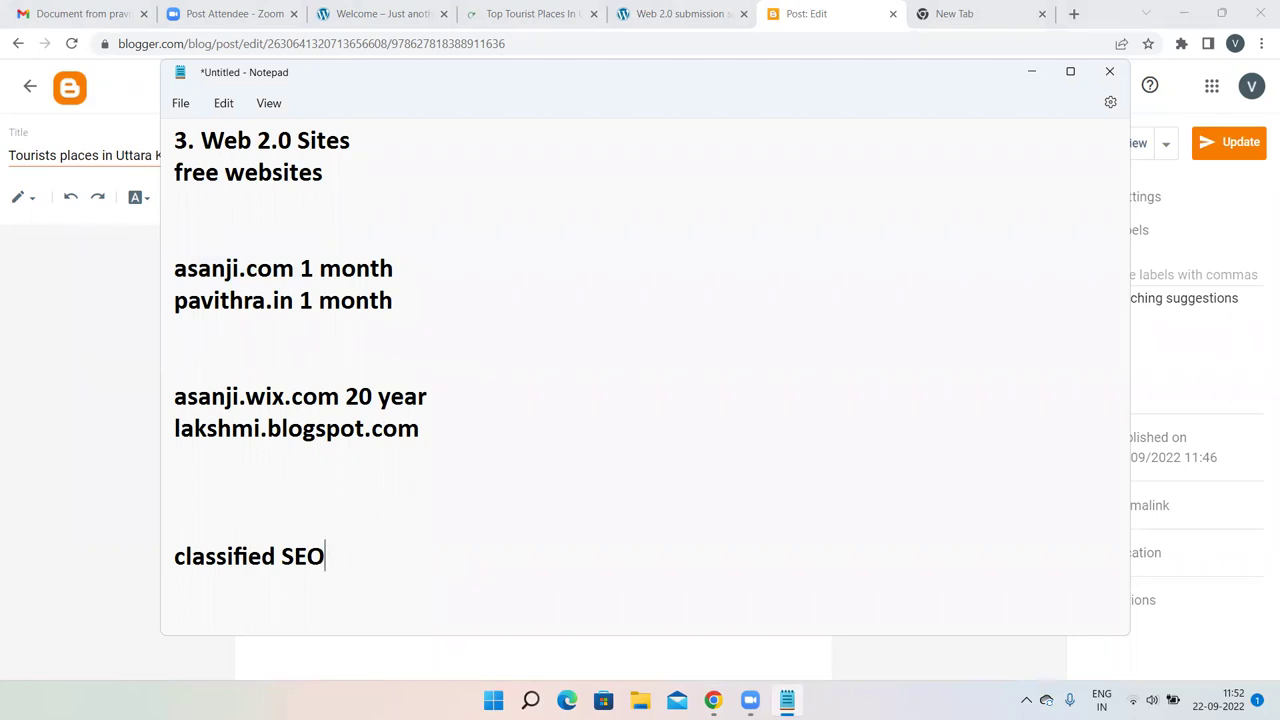
pyautogui.press('BackSpace')
pyautogui.press('BackSpace')
pyautogui.press('BackSpace')
pyautogui.write('submi')
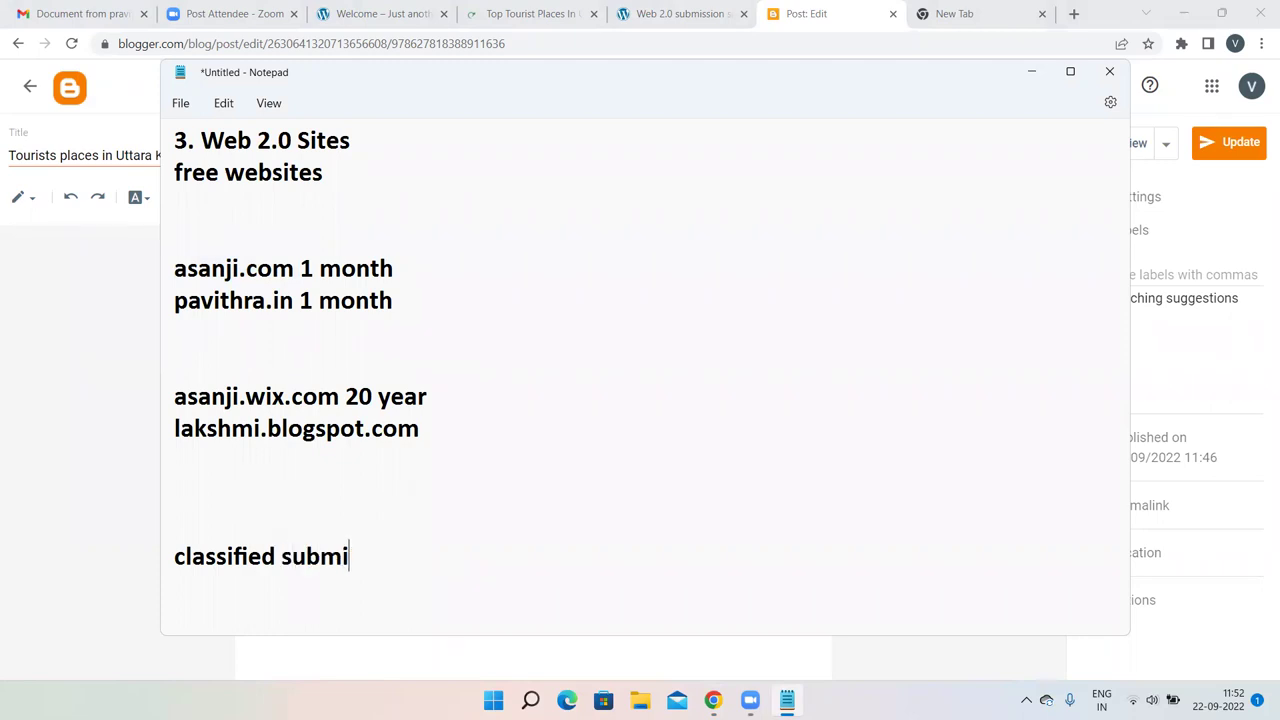
pyautogui.write('ssion')
pyautogui.press('Return')
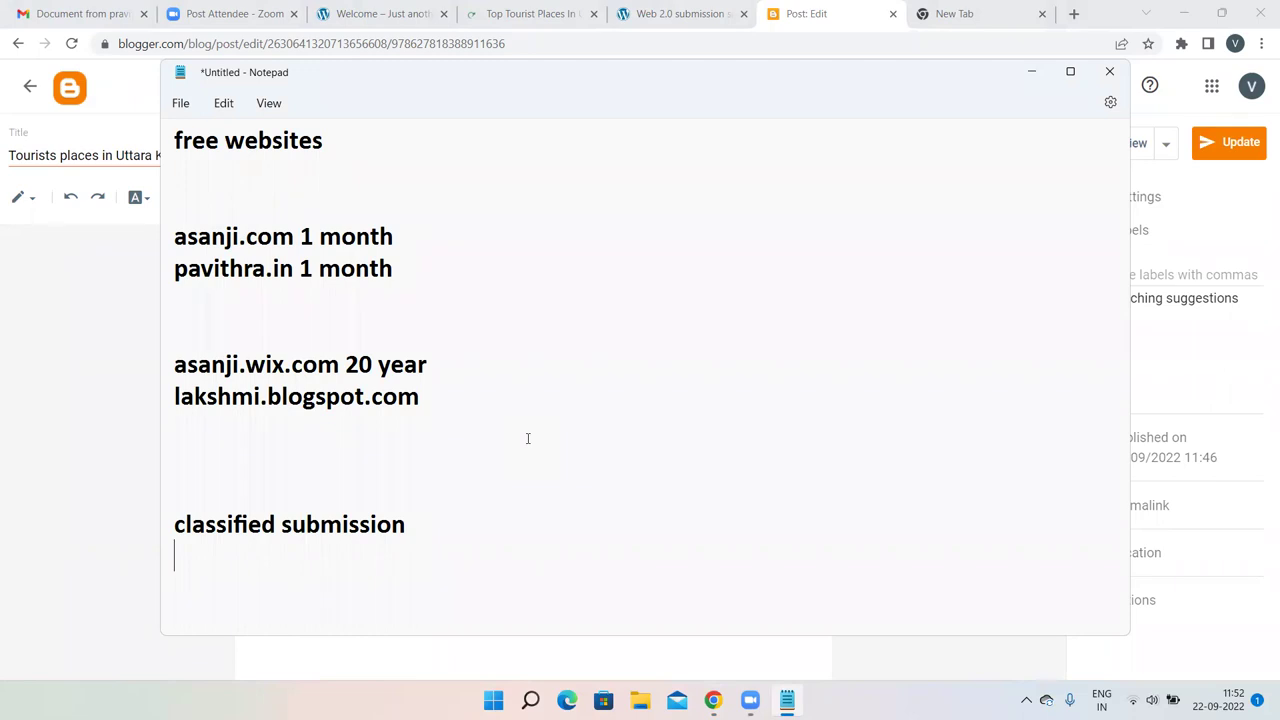
pyautogui.scroll(1, 527, 438)
pyautogui.scroll(-1, 526, 437)
# Check the Blogger editor, then add blank lines below 'classified submission' in Notepad.
pyautogui.click(70, 300)
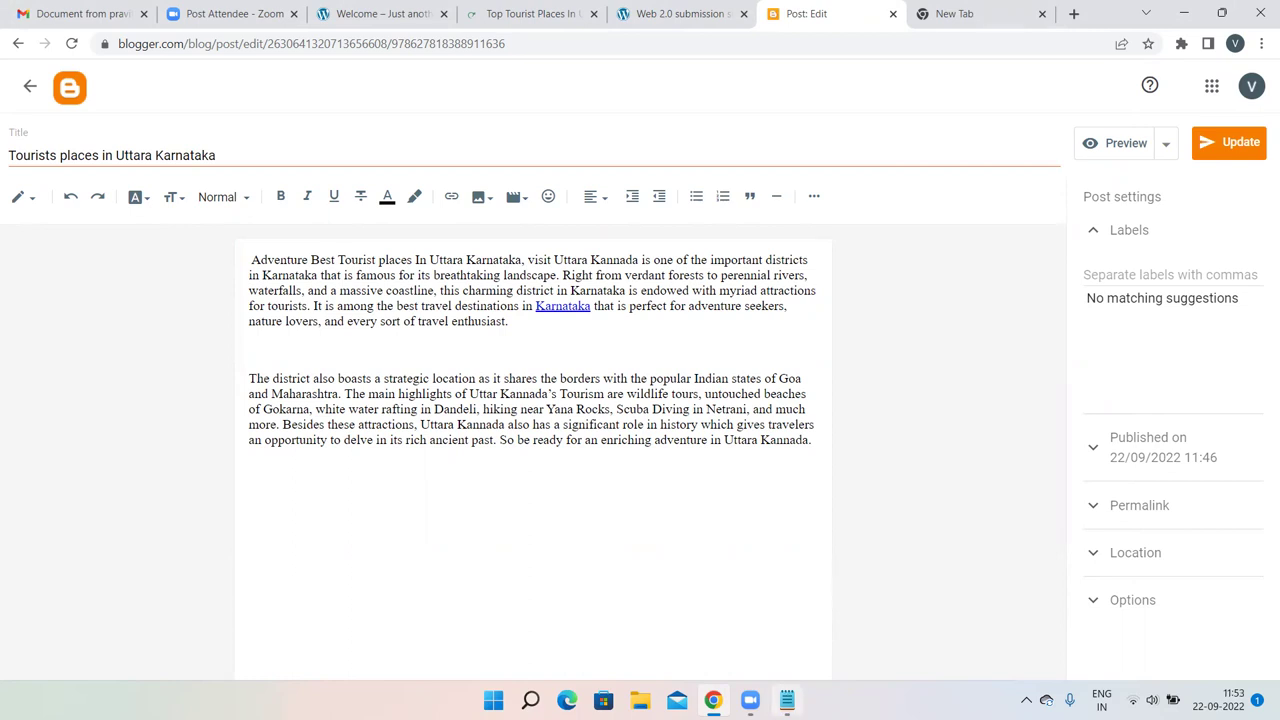
pyautogui.click(787, 700)
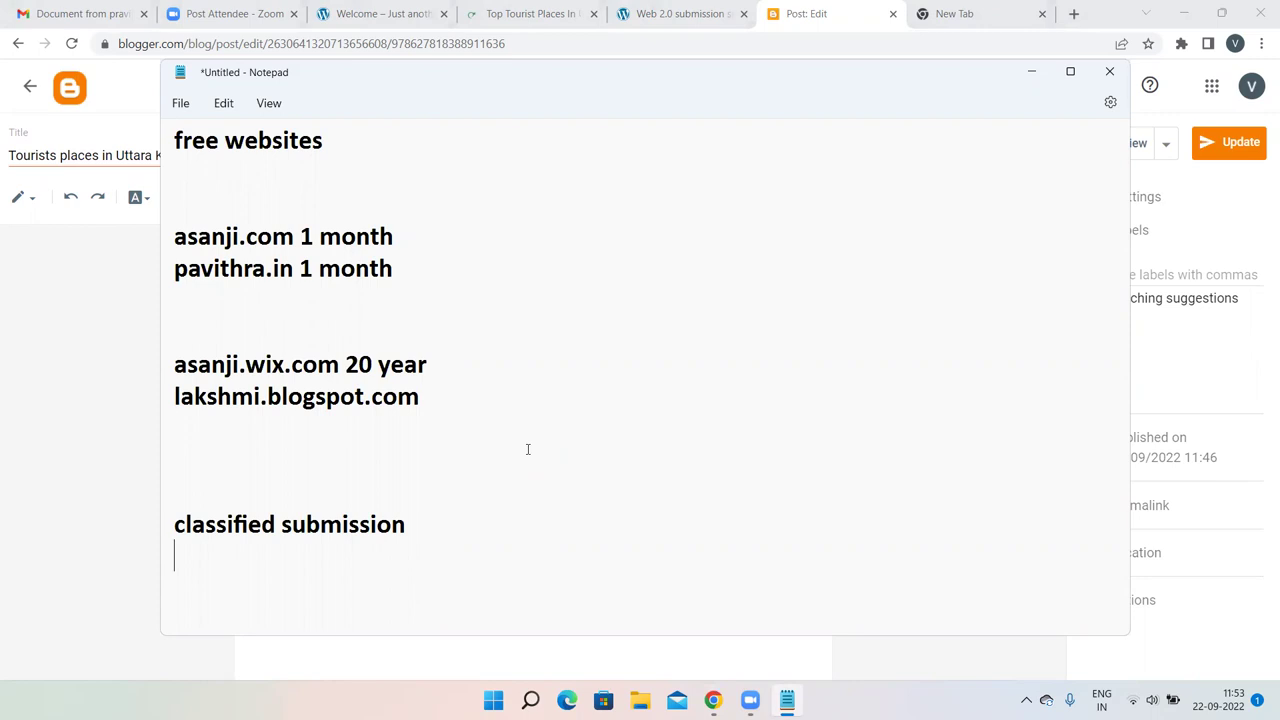
pyautogui.click(457, 531)
pyautogui.press('Return')
pyautogui.press('Return')
pyautogui.press('Return')
pyautogui.press('Return')
pyautogui.press('Return')
pyautogui.press('Return')
pyautogui.press('Return')
pyautogui.press('Return')
pyautogui.press('Return')
pyautogui.press('Return')
pyautogui.press('Return')
pyautogui.press('Return')
pyautogui.press('Return')
pyautogui.press('Return')
pyautogui.press('Return')
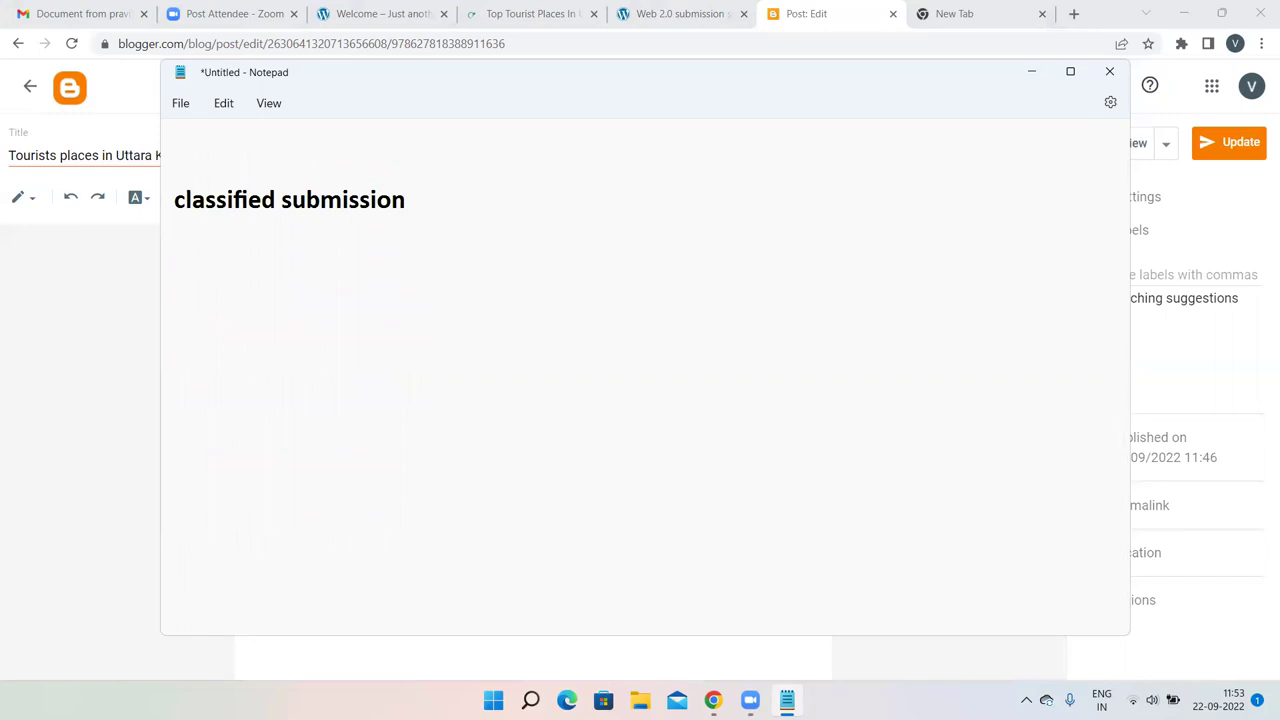
# Type 'olx - sell and buy' on the blank line under 'classified submission', fixing the typo.
pyautogui.click(211, 200)
pyautogui.write('olx')
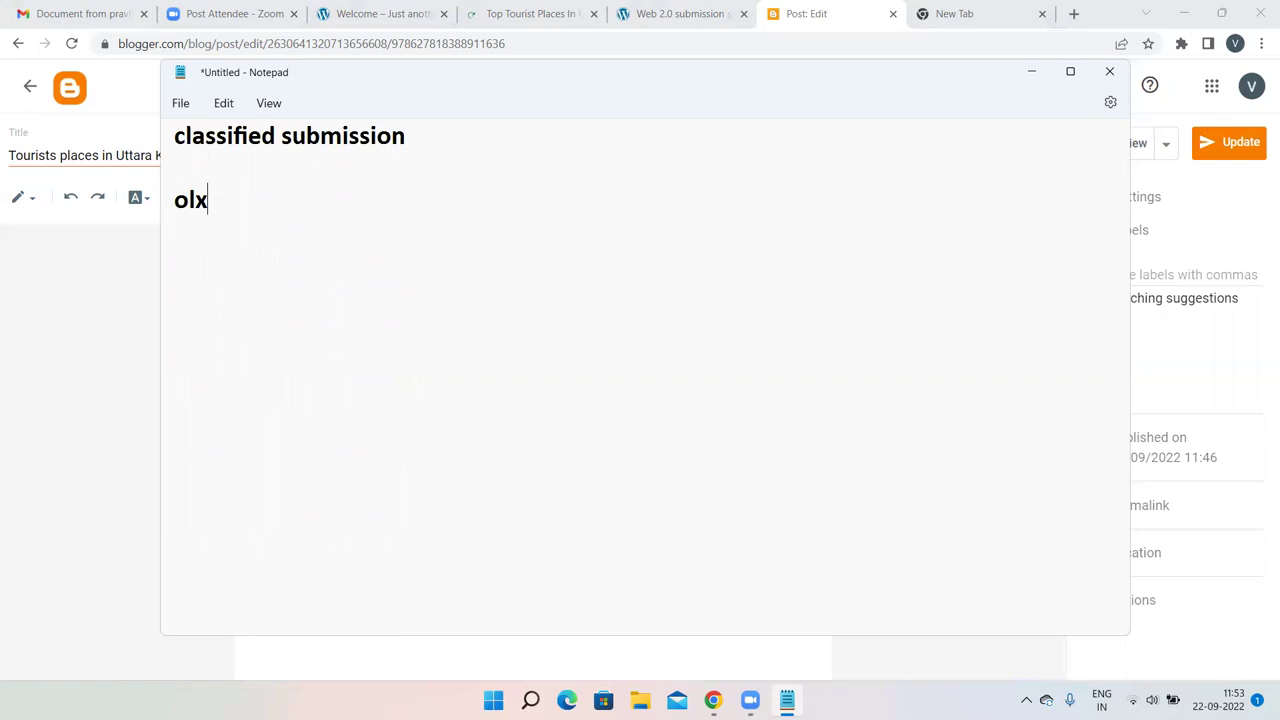
pyautogui.write('- sell and busy')
pyautogui.press('BackSpace')
pyautogui.press('BackSpace')
pyautogui.write('y')
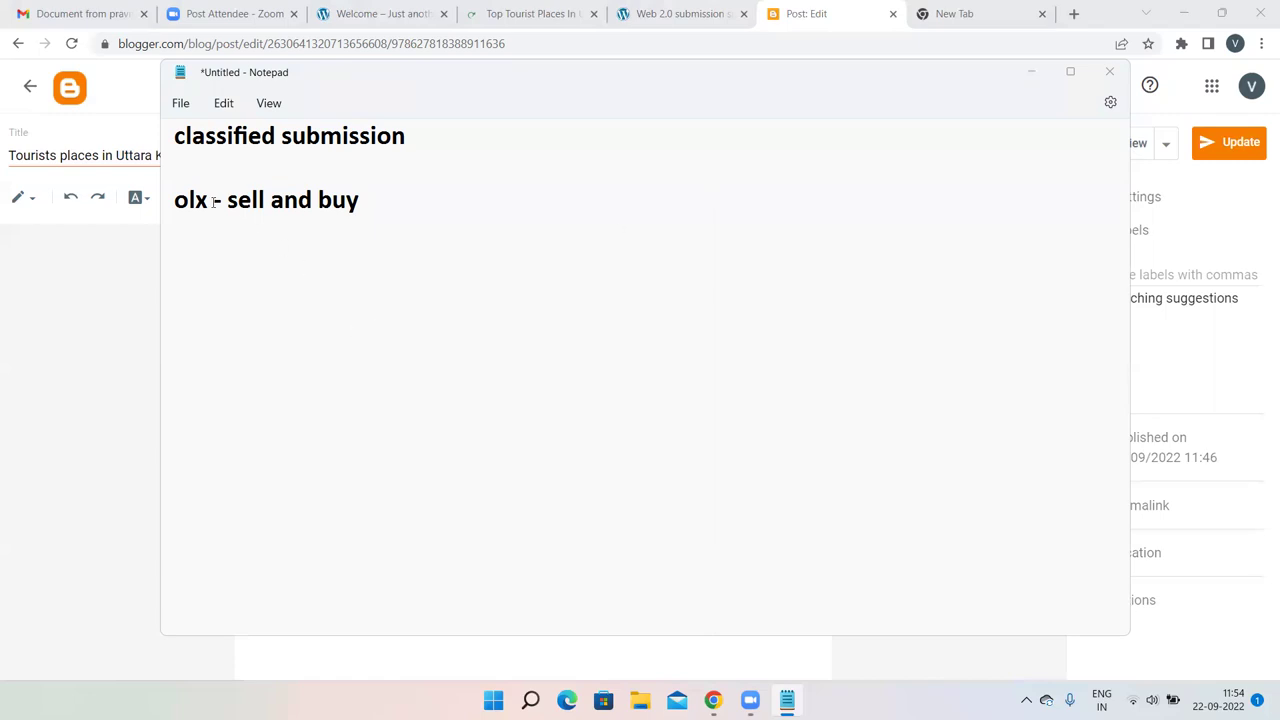
# Select the word 'olx' in the notes.
pyautogui.moveTo(209, 200); pyautogui.dragTo(167, 202)
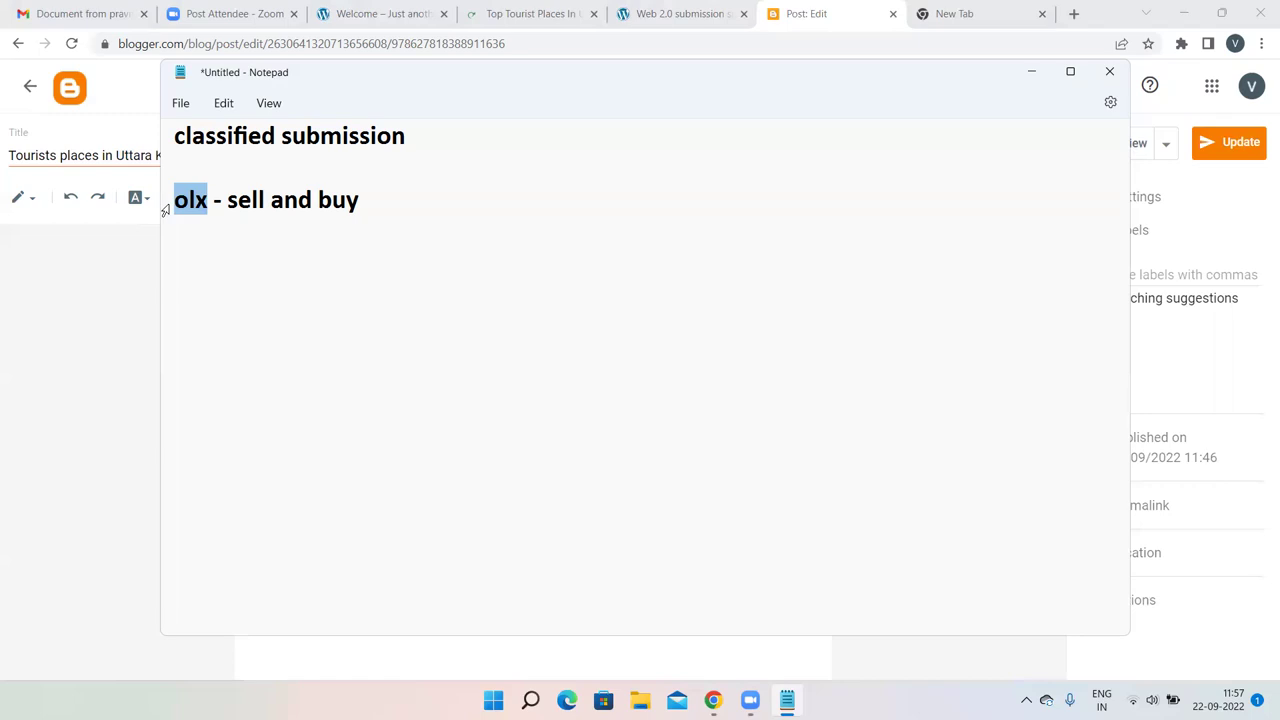
# Search the ODMT Material site for 'classified submission'.
pyautogui.click(604, 12)
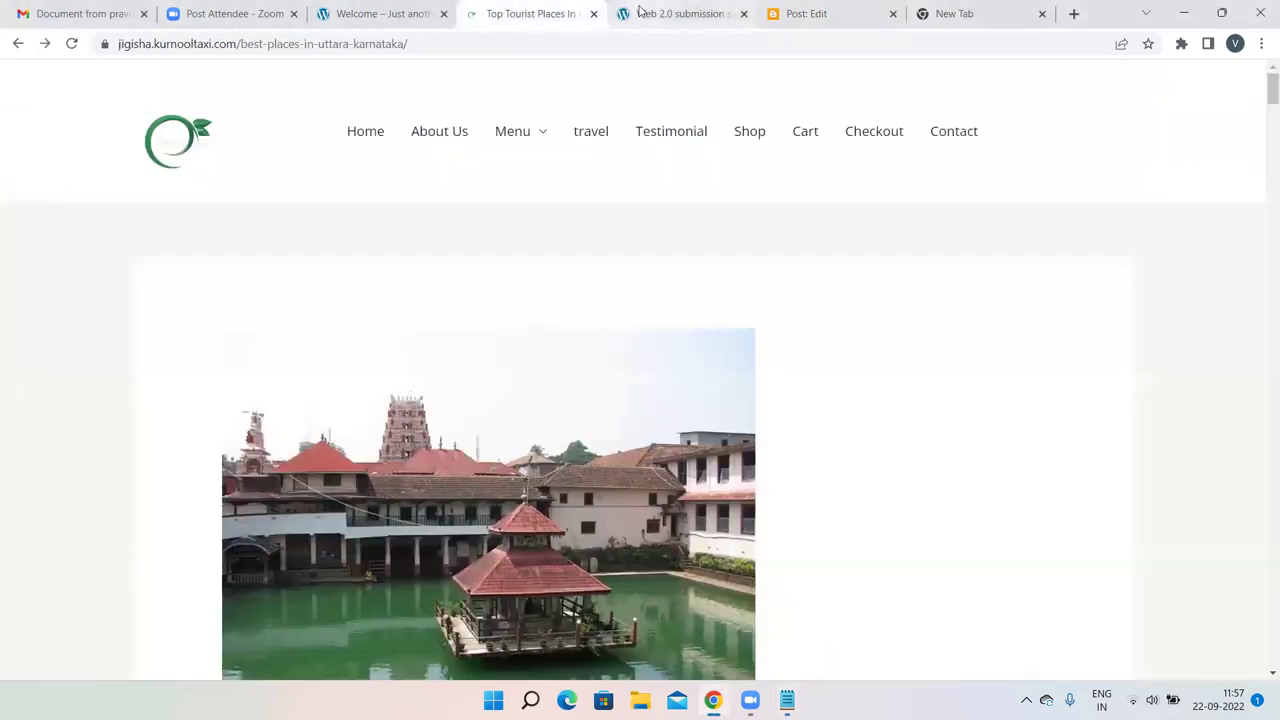
pyautogui.click(638, 12)
pyautogui.scroll(10, 614, 214)
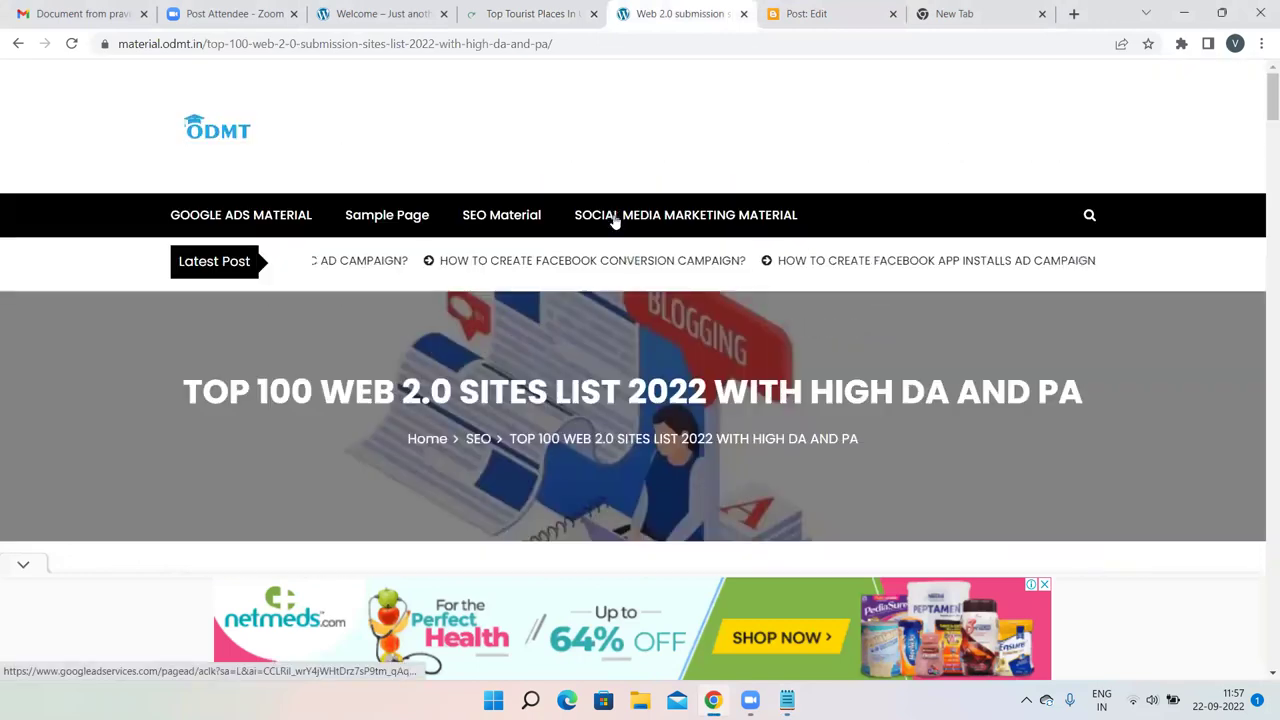
pyautogui.click(1088, 216)
pyautogui.click(554, 357)
pyautogui.write('class')
pyautogui.click(470, 420)
pyautogui.press('Return')
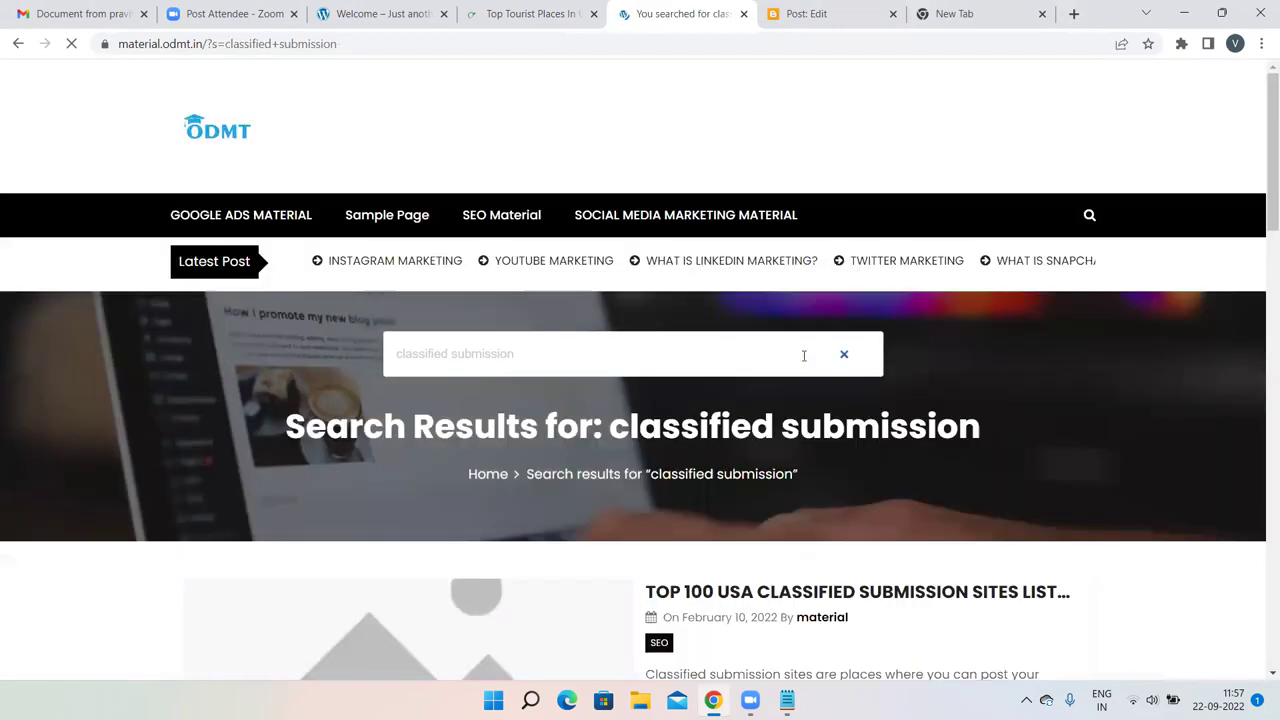
# Open the Top 100 Classified Submission Sites article and open click.in in a new tab.
pyautogui.scroll(-2, 803, 356)
pyautogui.scroll(-2, 803, 356)
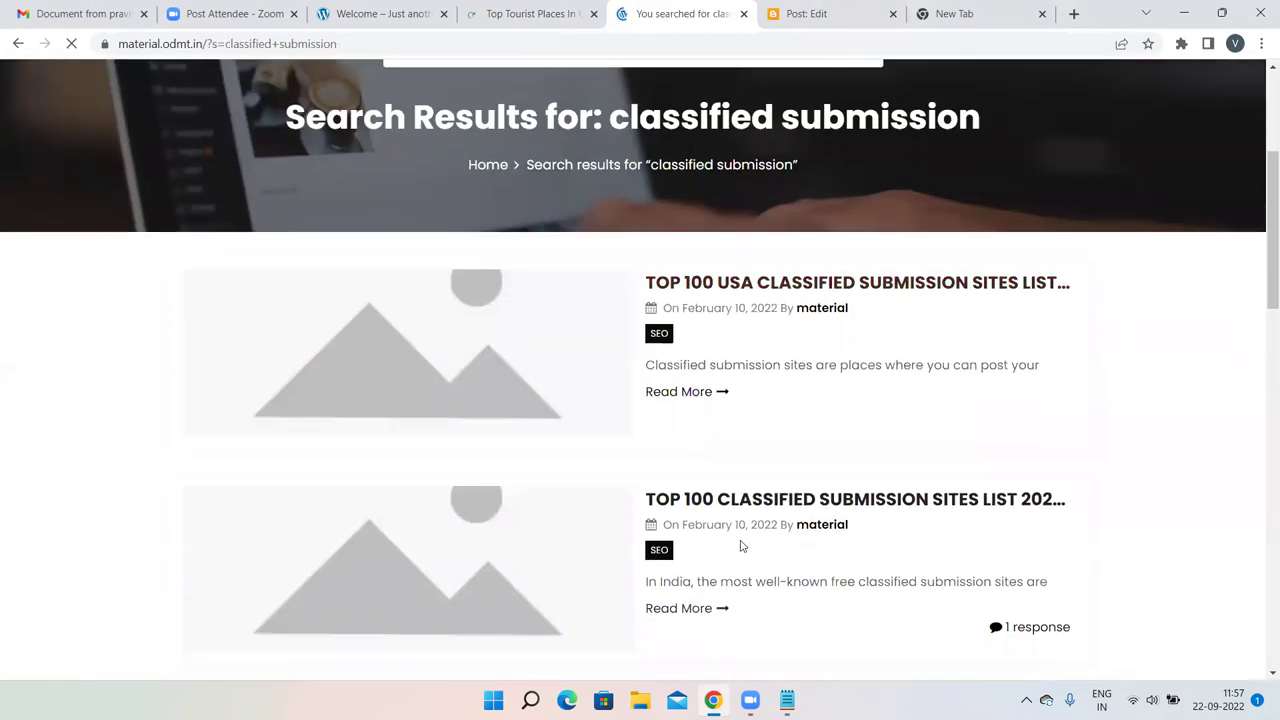
pyautogui.click(727, 497)
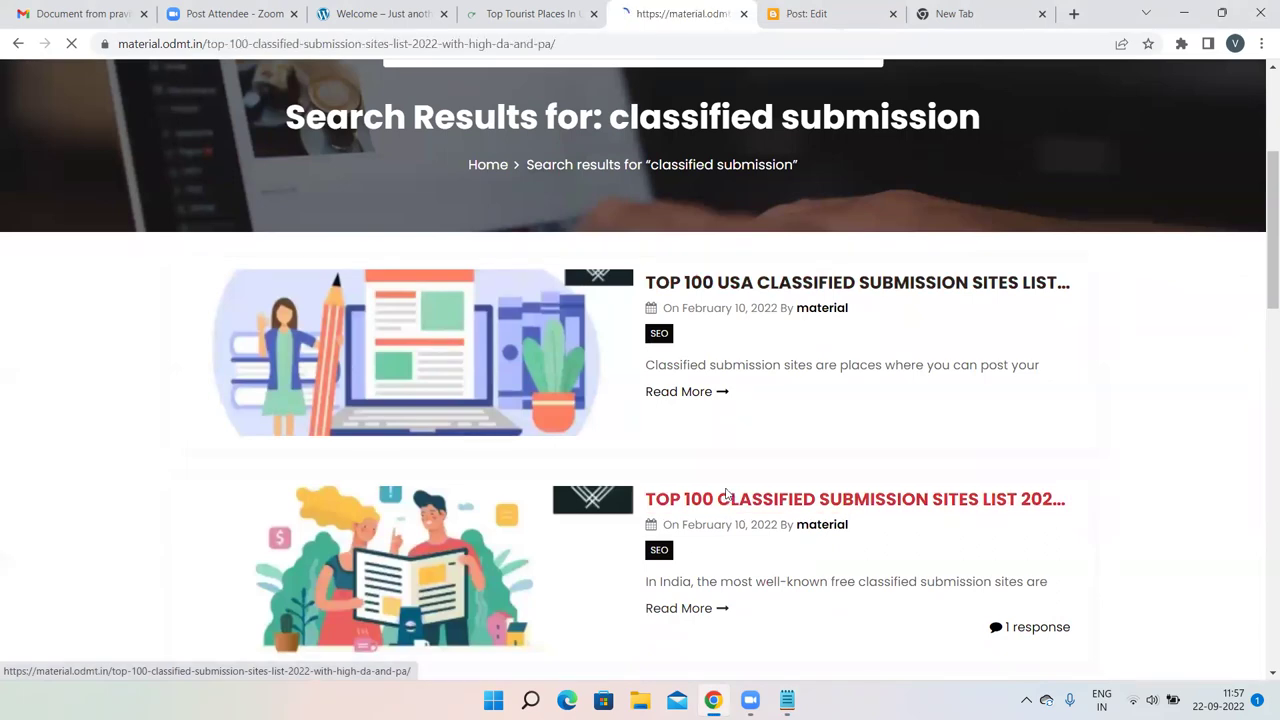
pyautogui.scroll(-15, 725, 490)
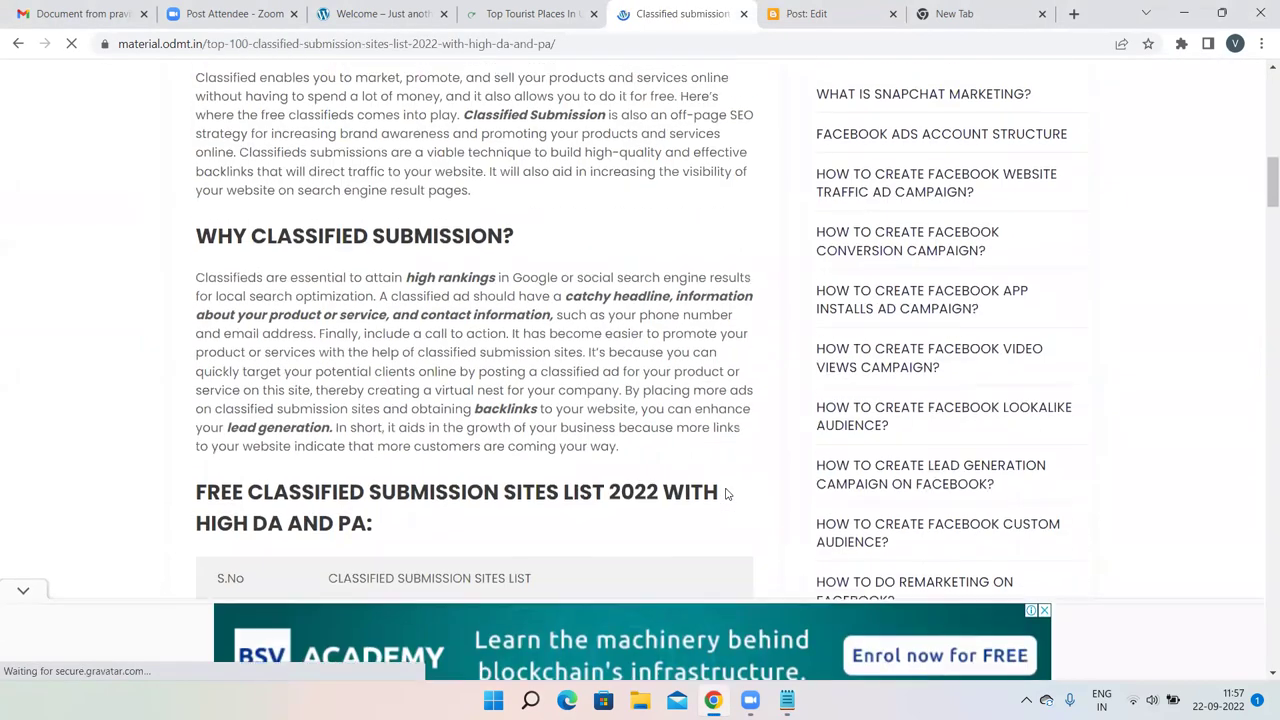
pyautogui.scroll(-4, 503, 359)
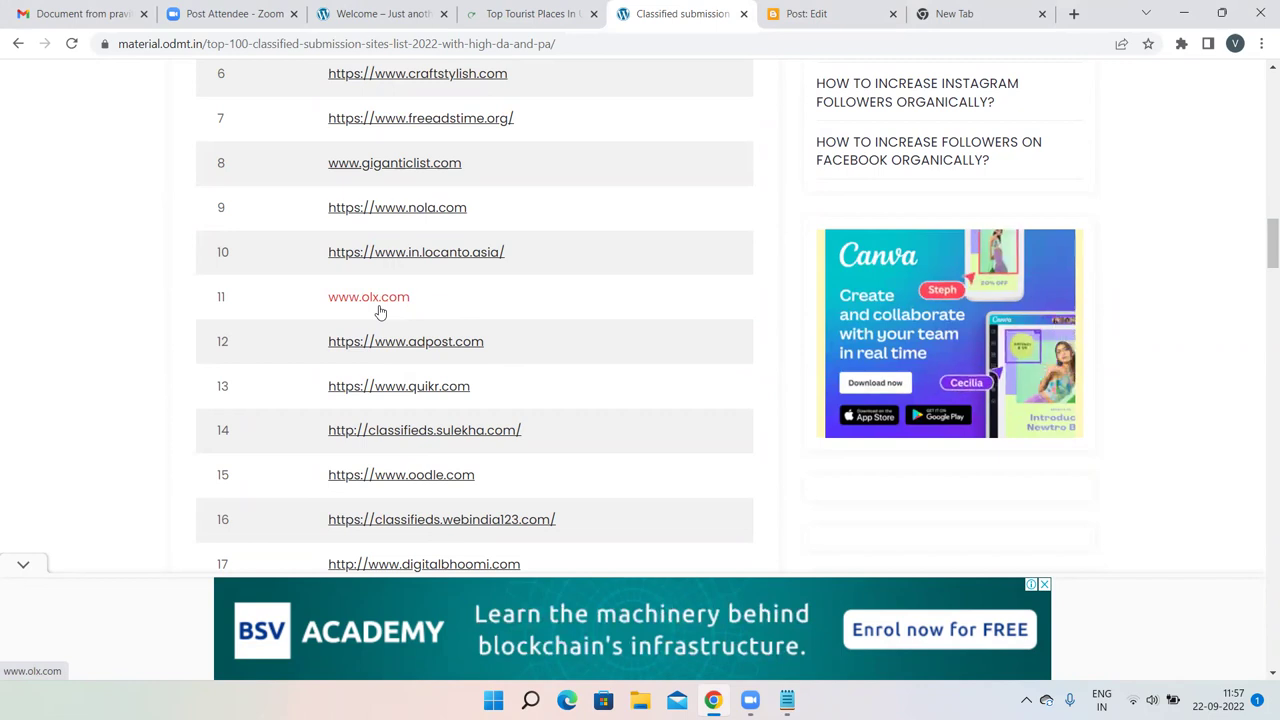
pyautogui.scroll(5, 380, 312)
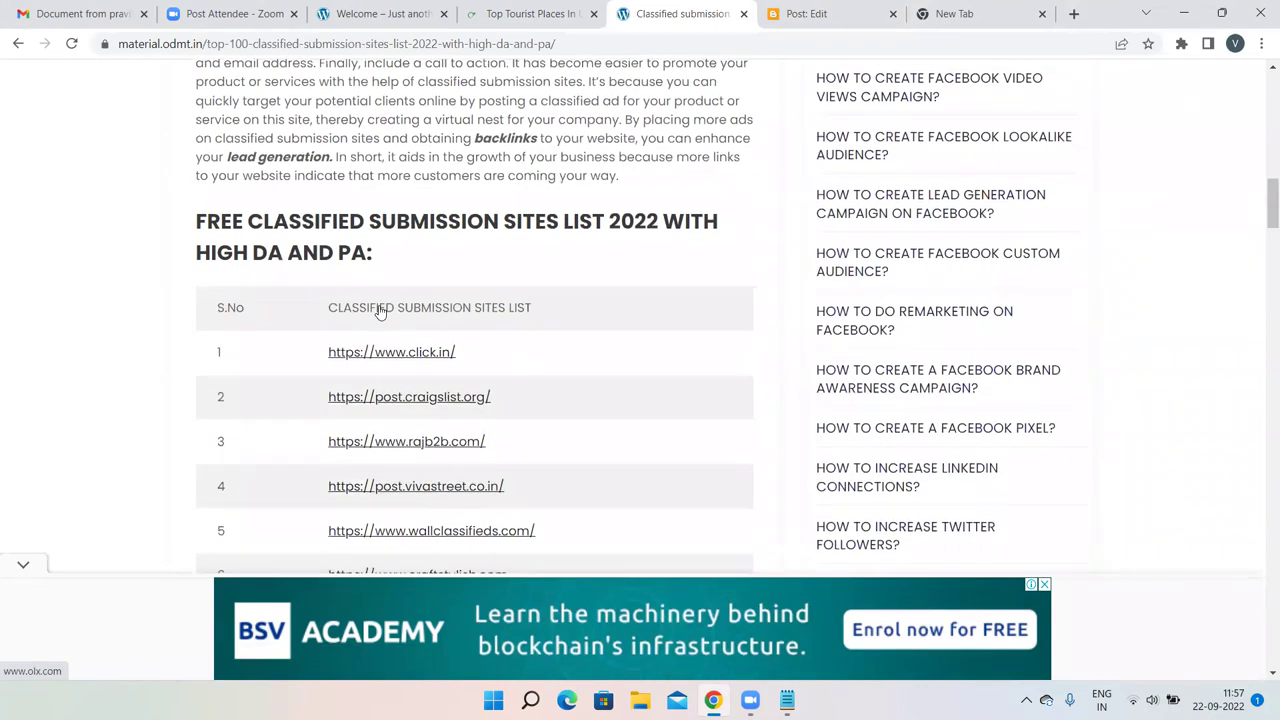
pyautogui.scroll(-2, 380, 312)
pyautogui.scroll(-1, 380, 312)
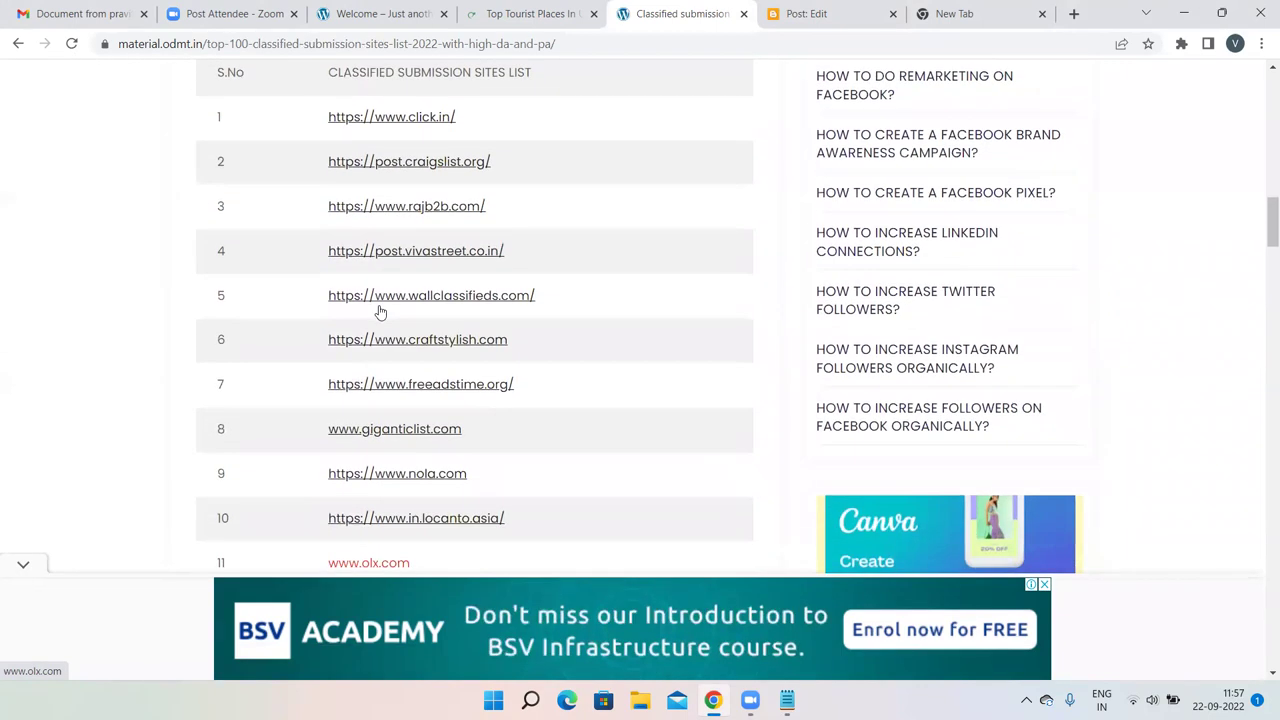
pyautogui.rightClick(398, 117)
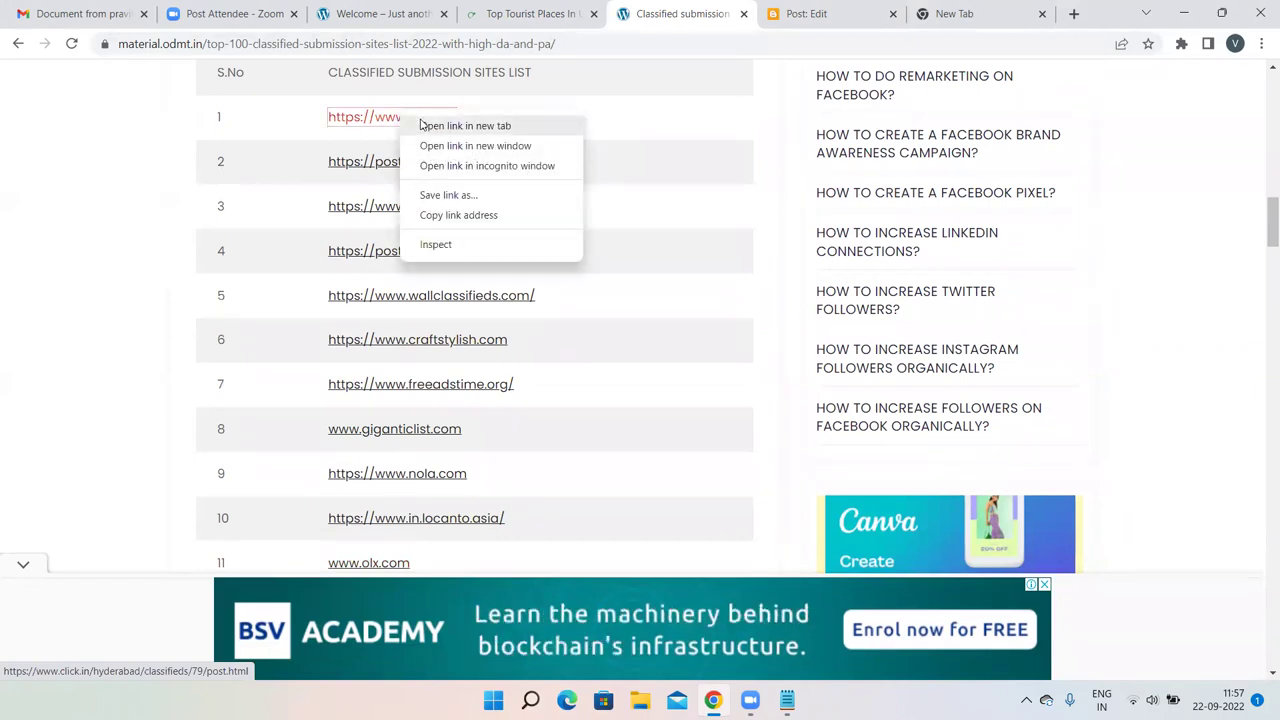
pyautogui.click(421, 122)
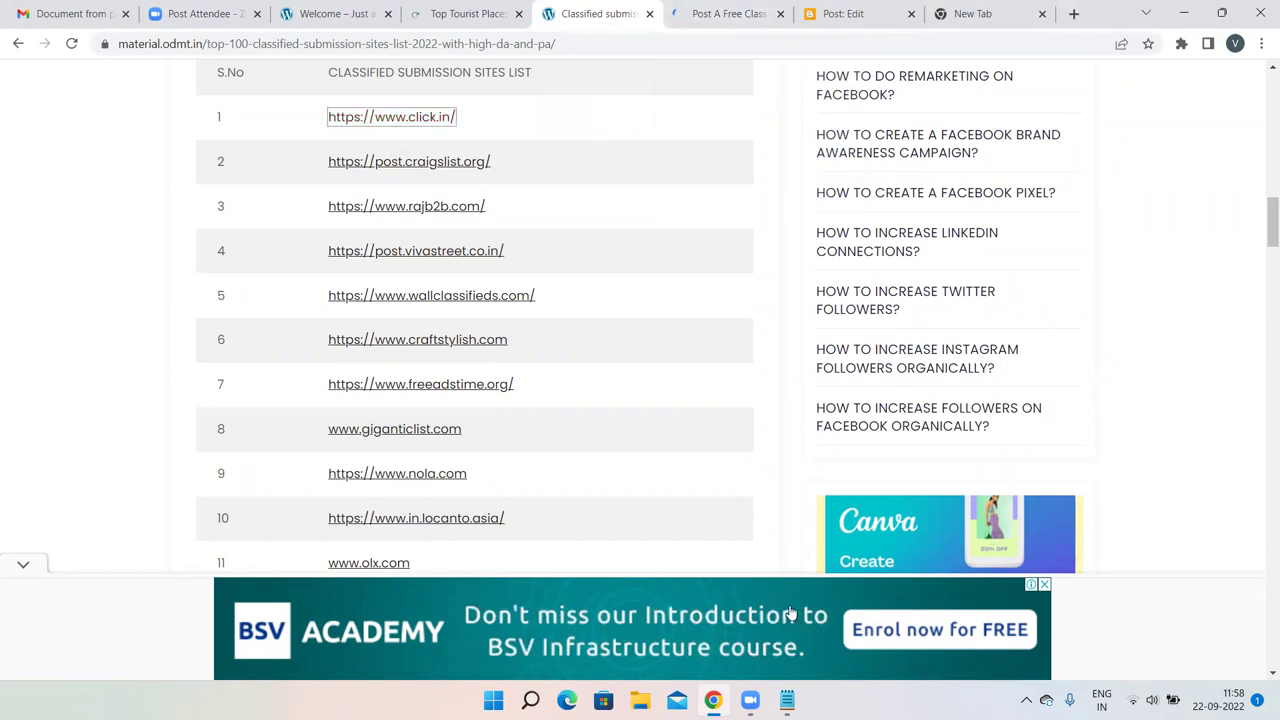
# Extend the notes heading to 'classified submission - ads' and return to the classified sites list.
pyautogui.click(789, 700)
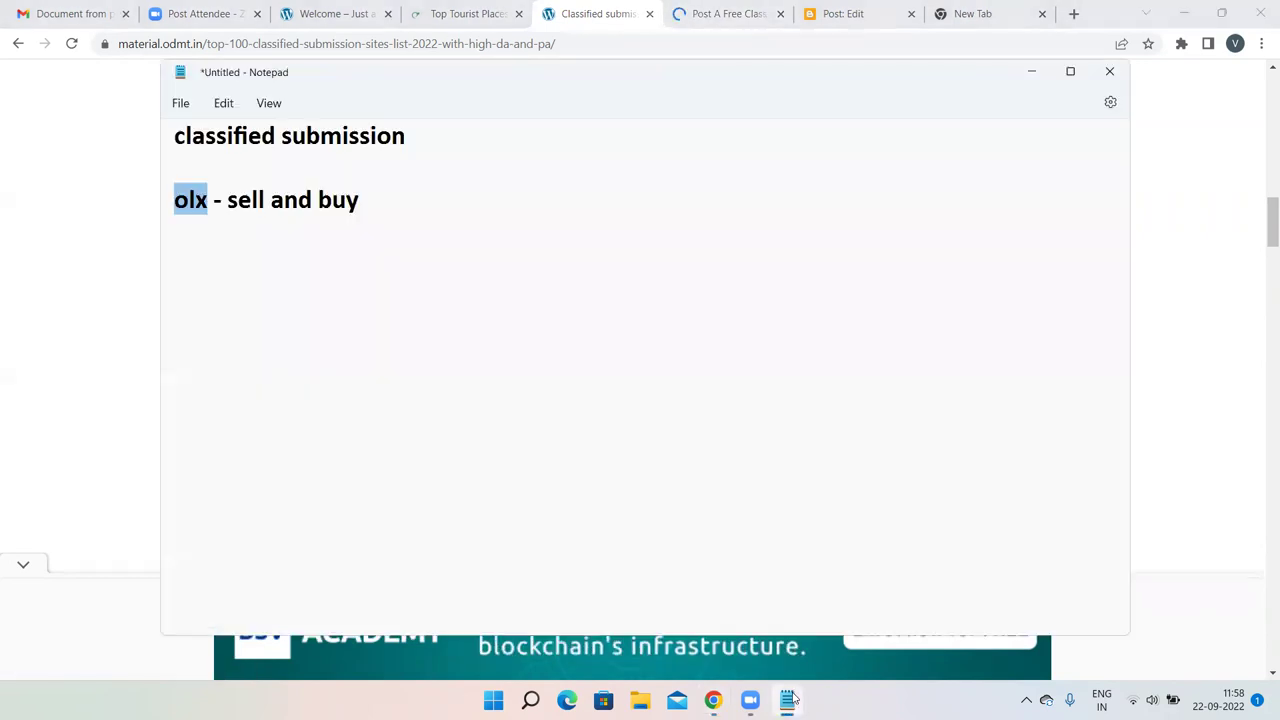
pyautogui.click(449, 146)
pyautogui.write('- ad')
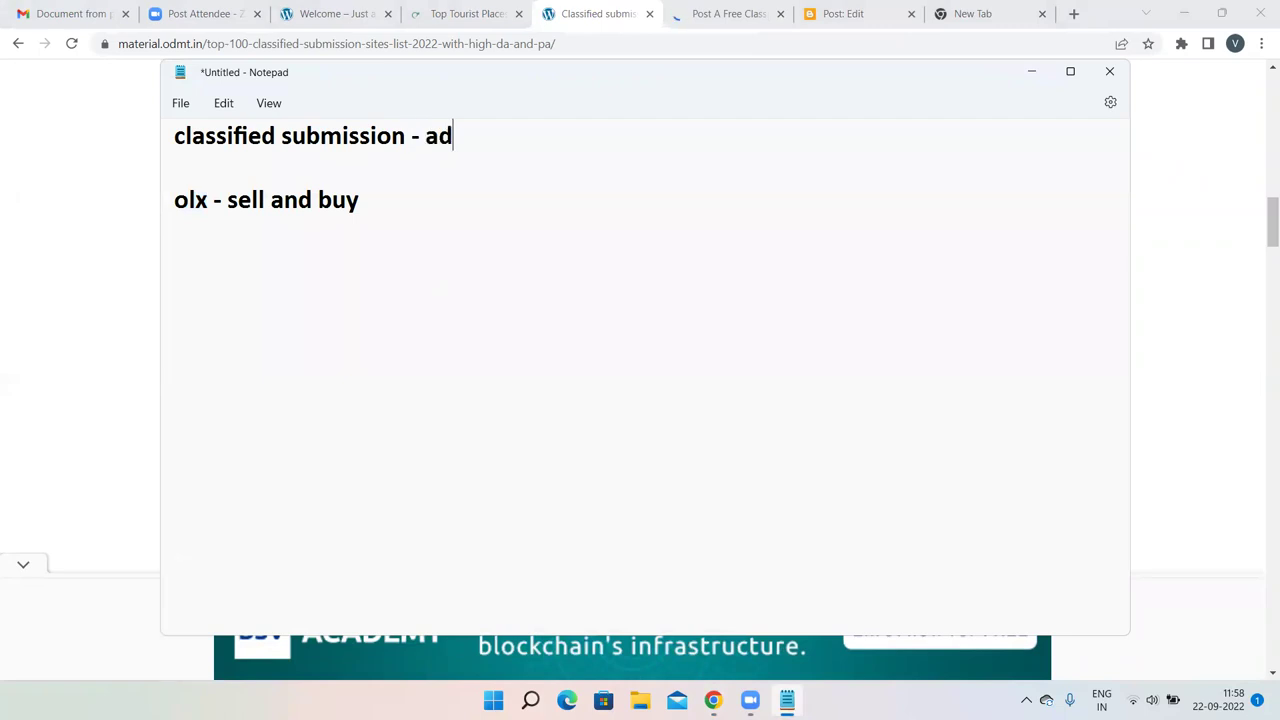
pyautogui.write('a')
pyautogui.press('BackSpace')
pyautogui.write('s')
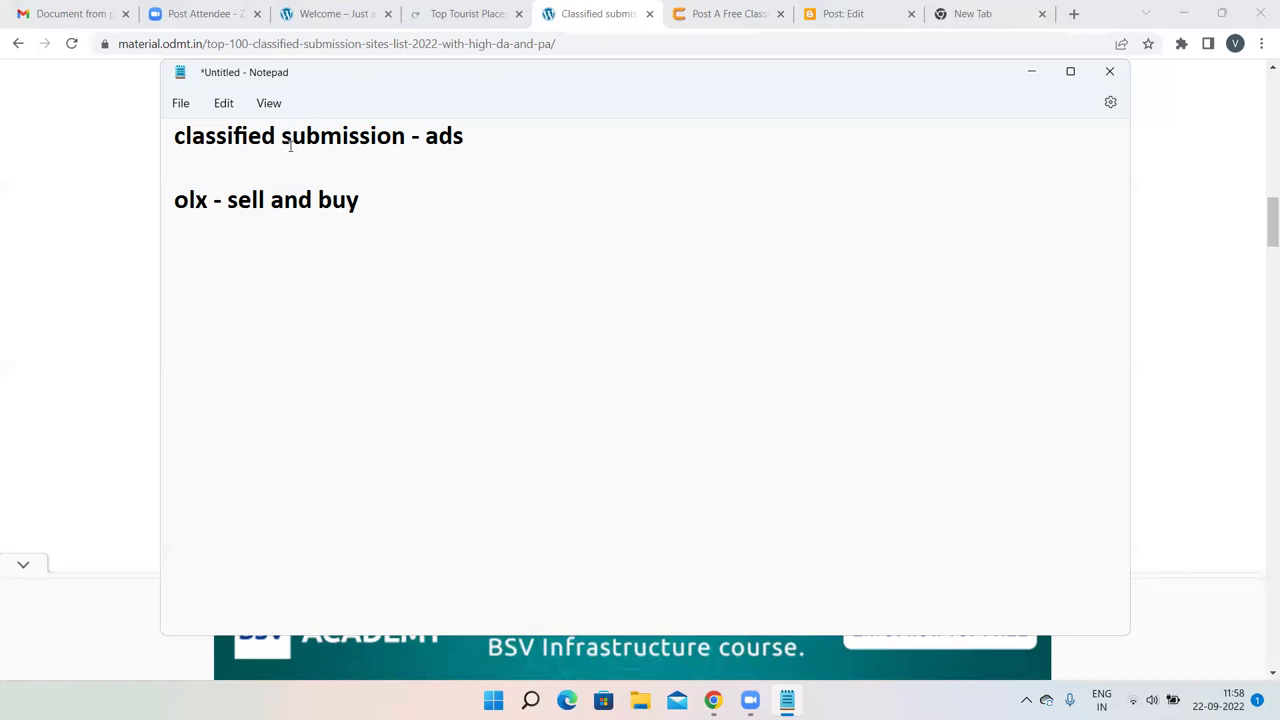
pyautogui.click(82, 191)
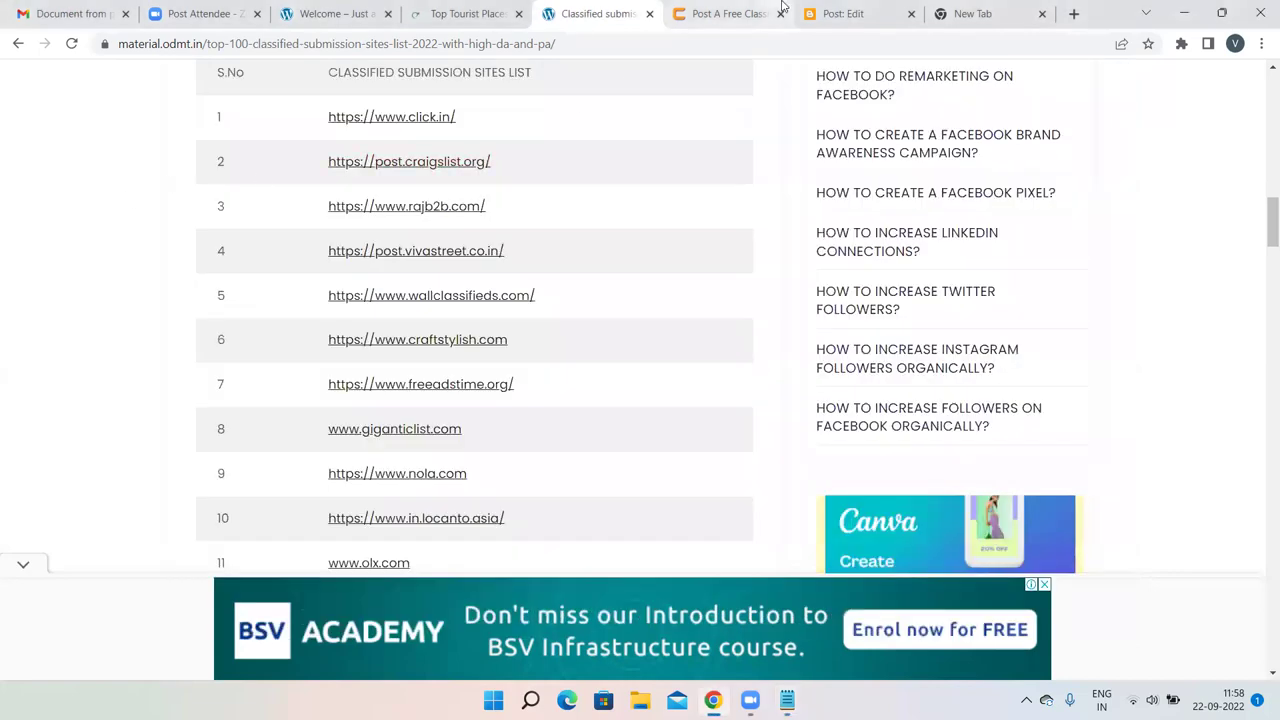
# On the click.in tab, disable the SEO toolbar for this site only.
pyautogui.click(730, 14)
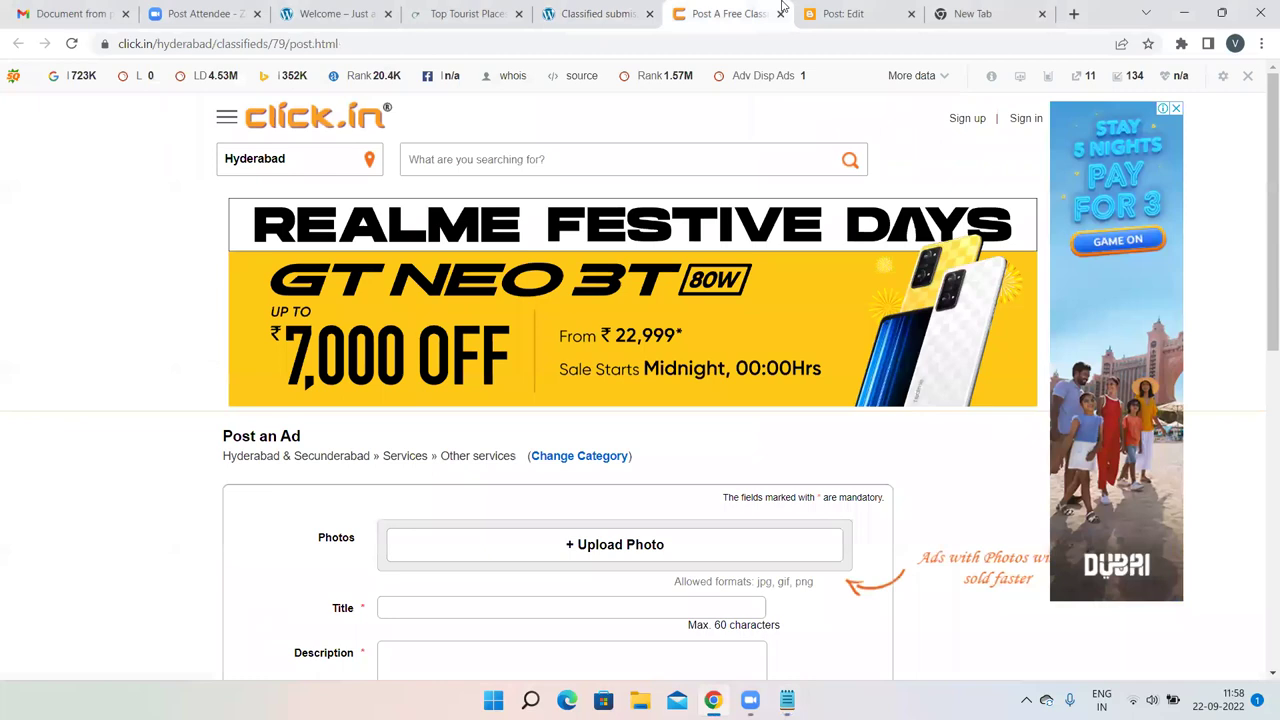
pyautogui.click(1247, 77)
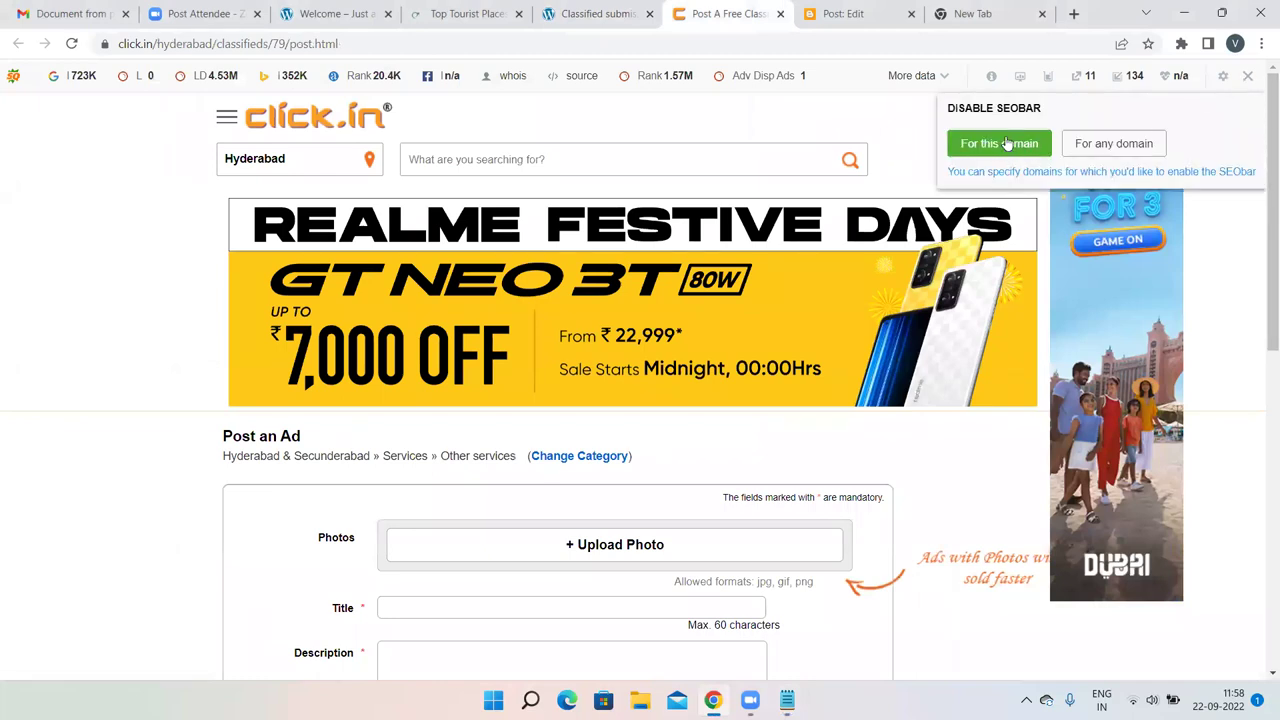
pyautogui.click(1003, 143)
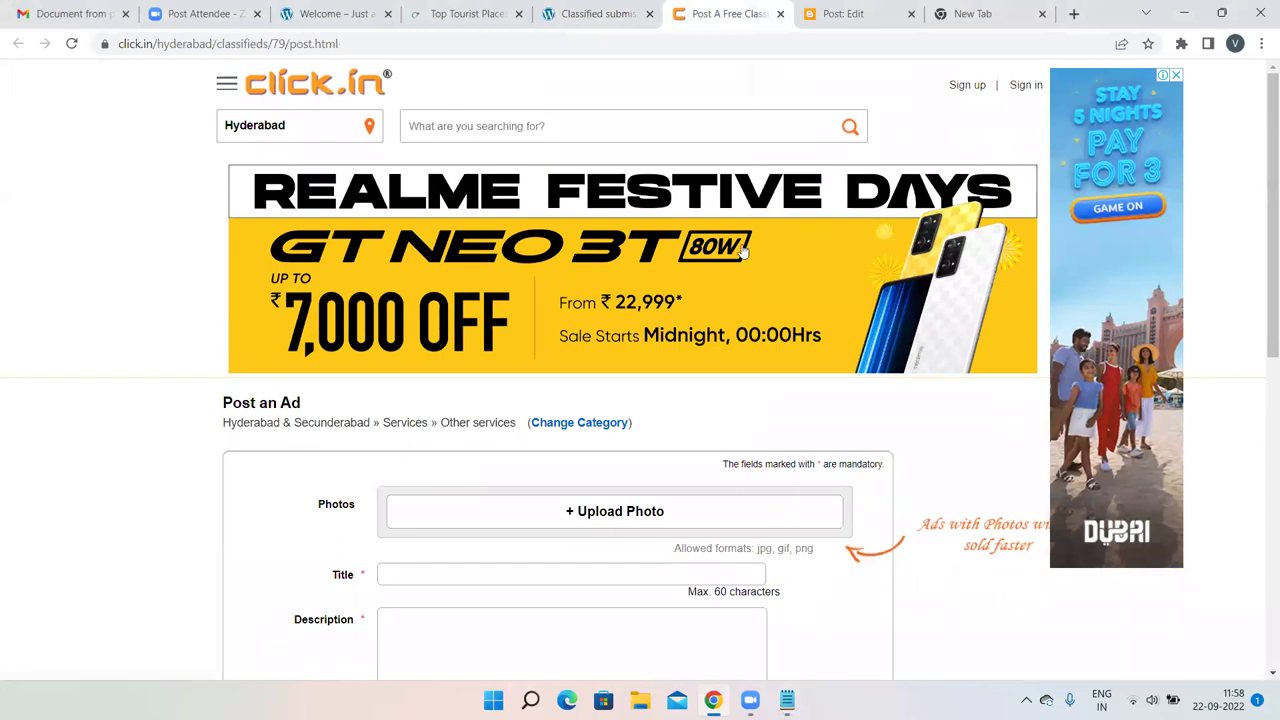
pyautogui.scroll(-6, 722, 250)
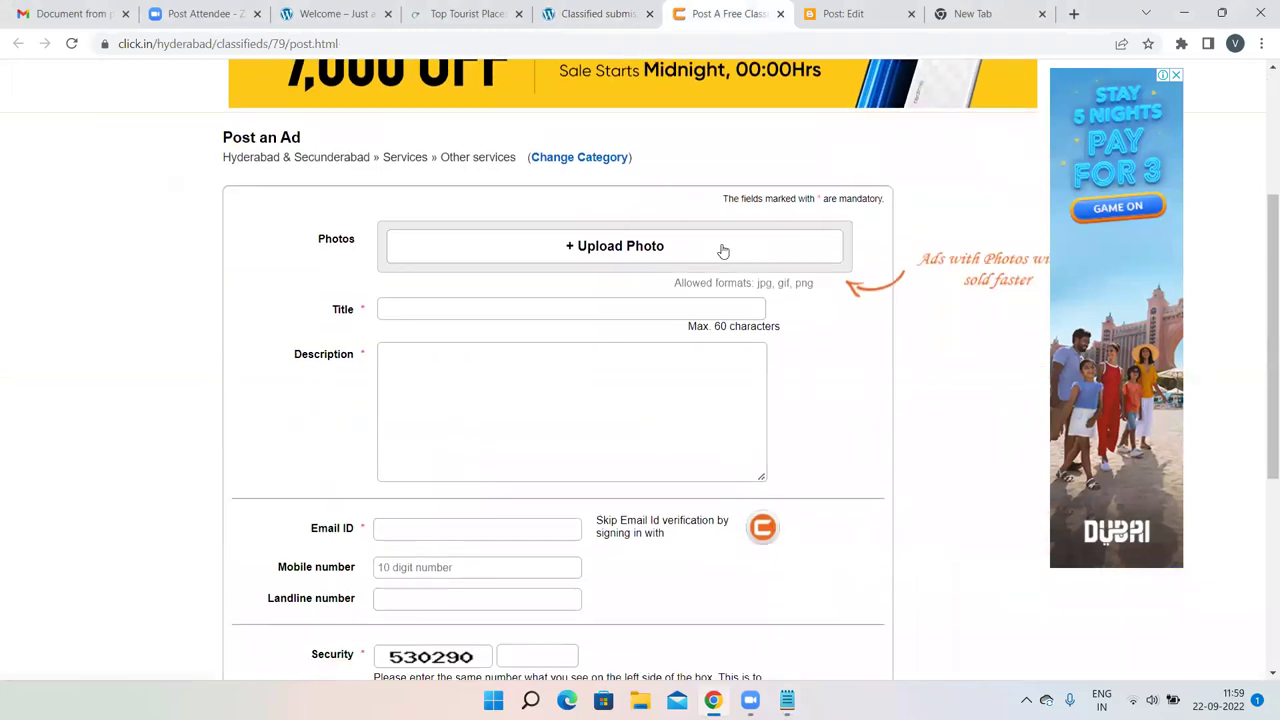
pyautogui.scroll(6, 722, 251)
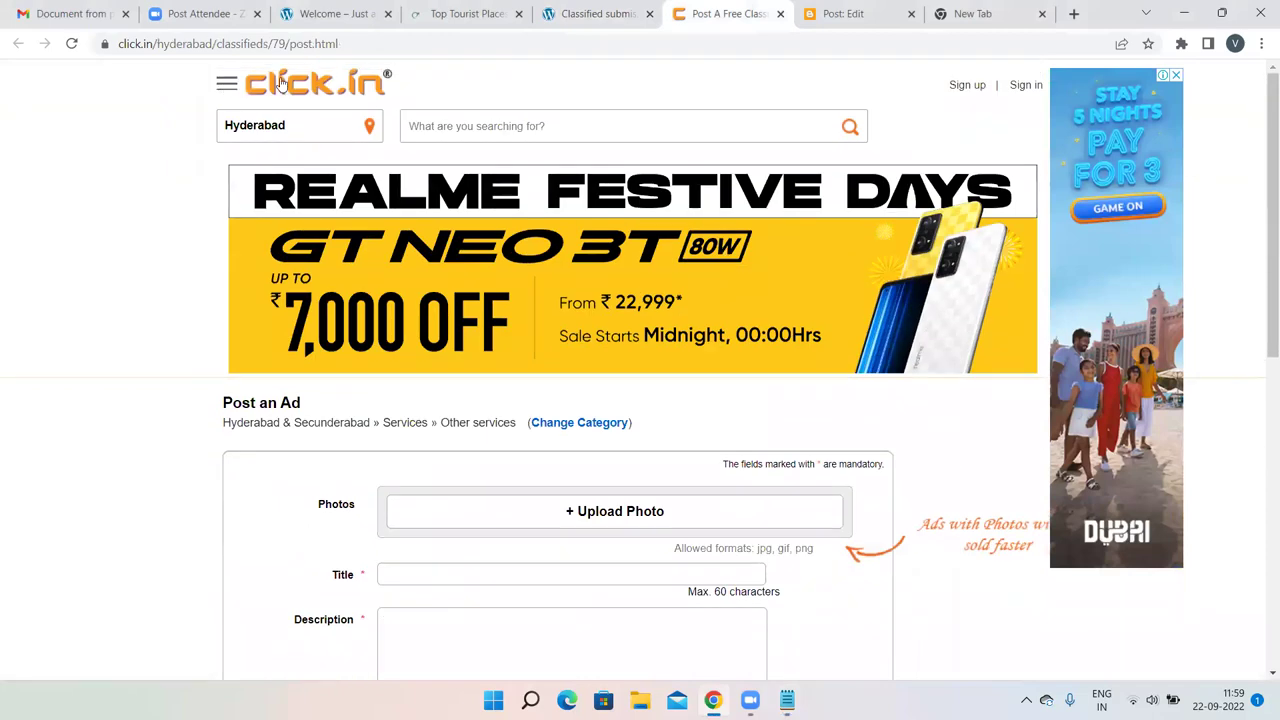
# Abandon the unfinished ad and start a new free ad under Education & Learning » Professional courses.
pyautogui.click(290, 84)
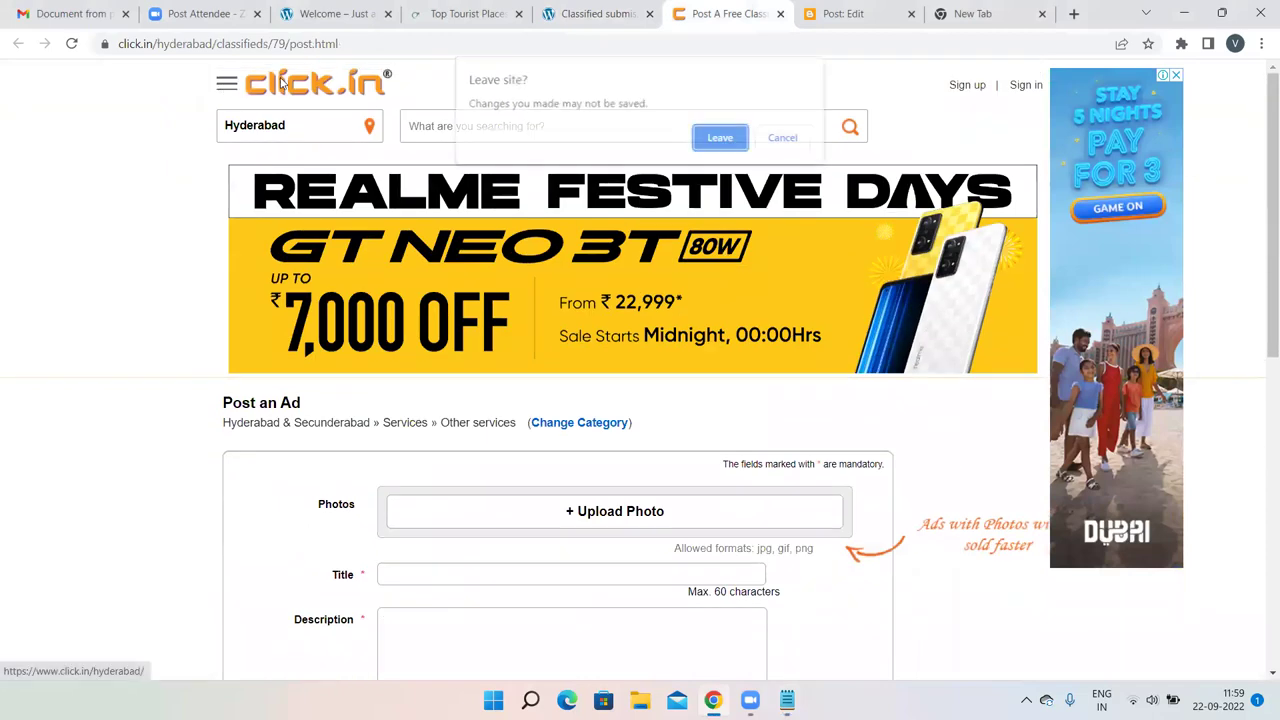
pyautogui.click(720, 137)
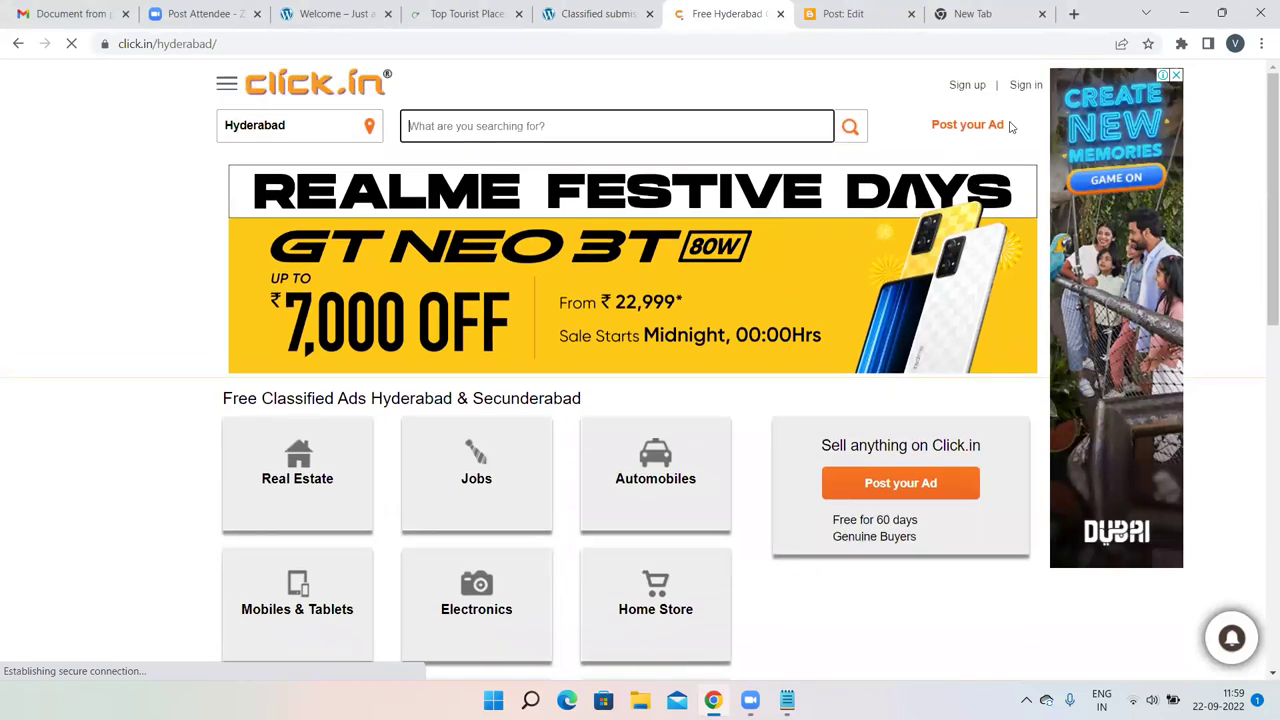
pyautogui.click(947, 125)
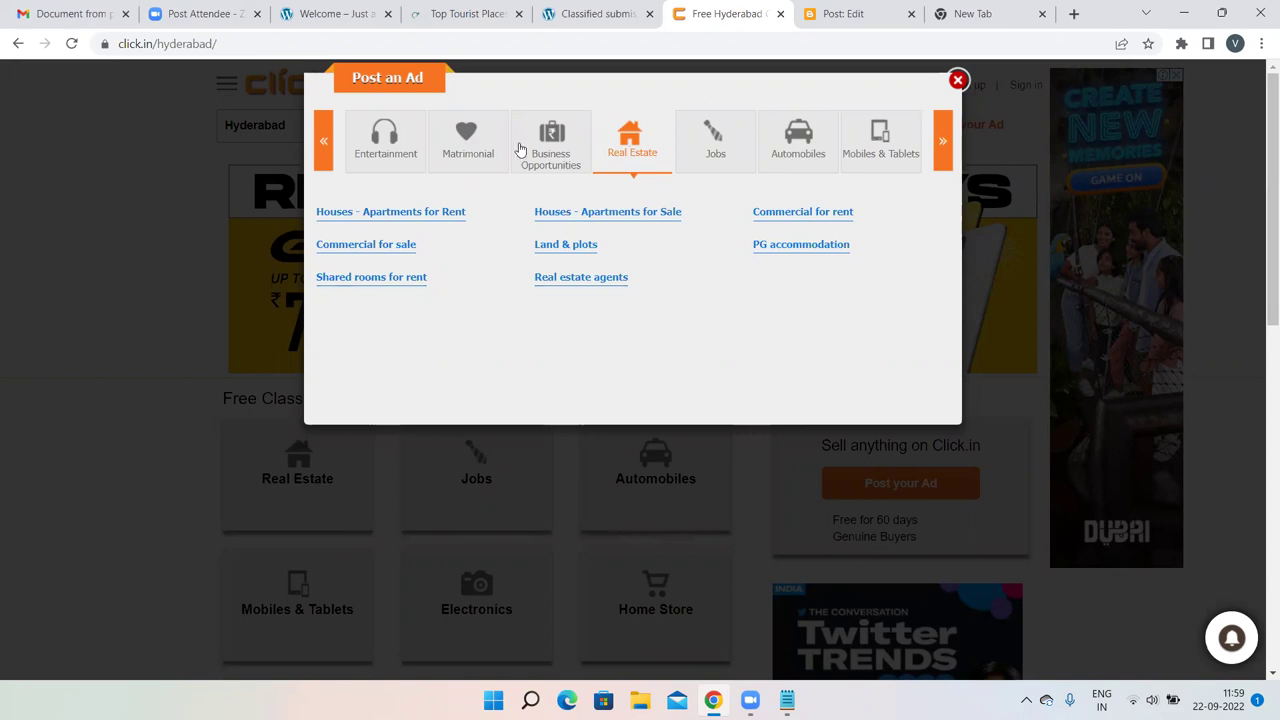
pyautogui.click(950, 140)
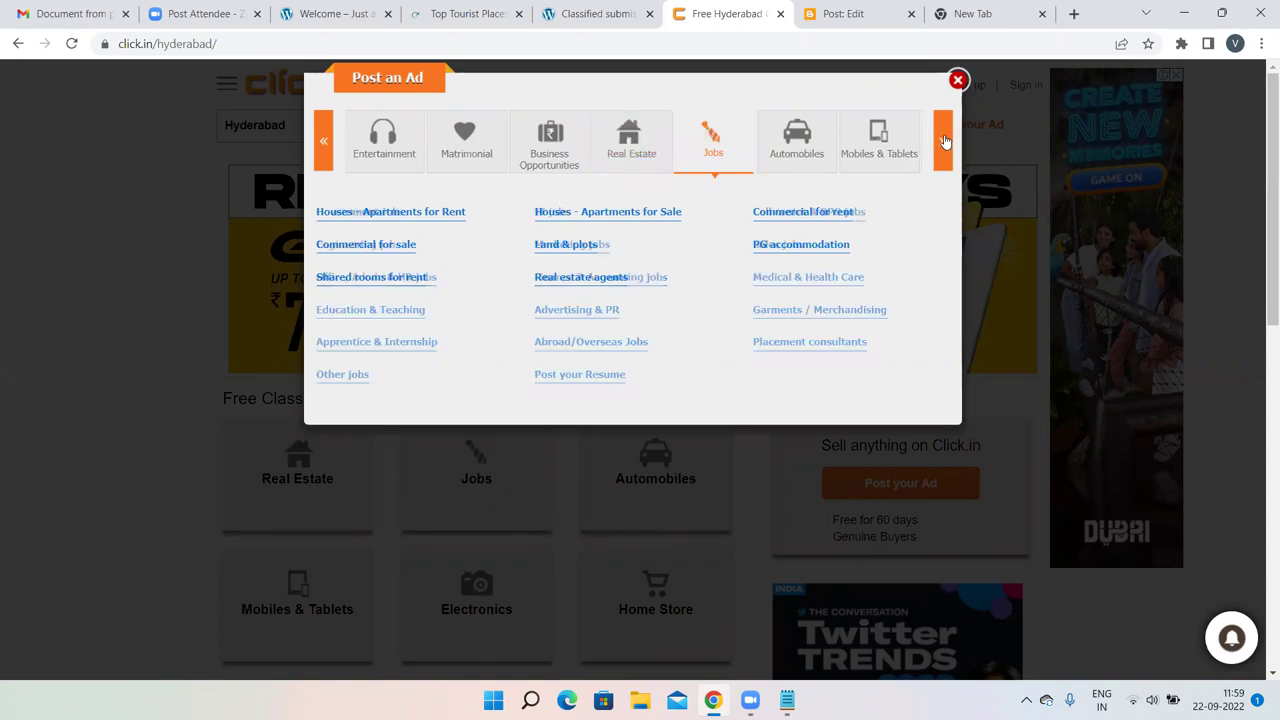
pyautogui.click(946, 141)
pyautogui.click(945, 141)
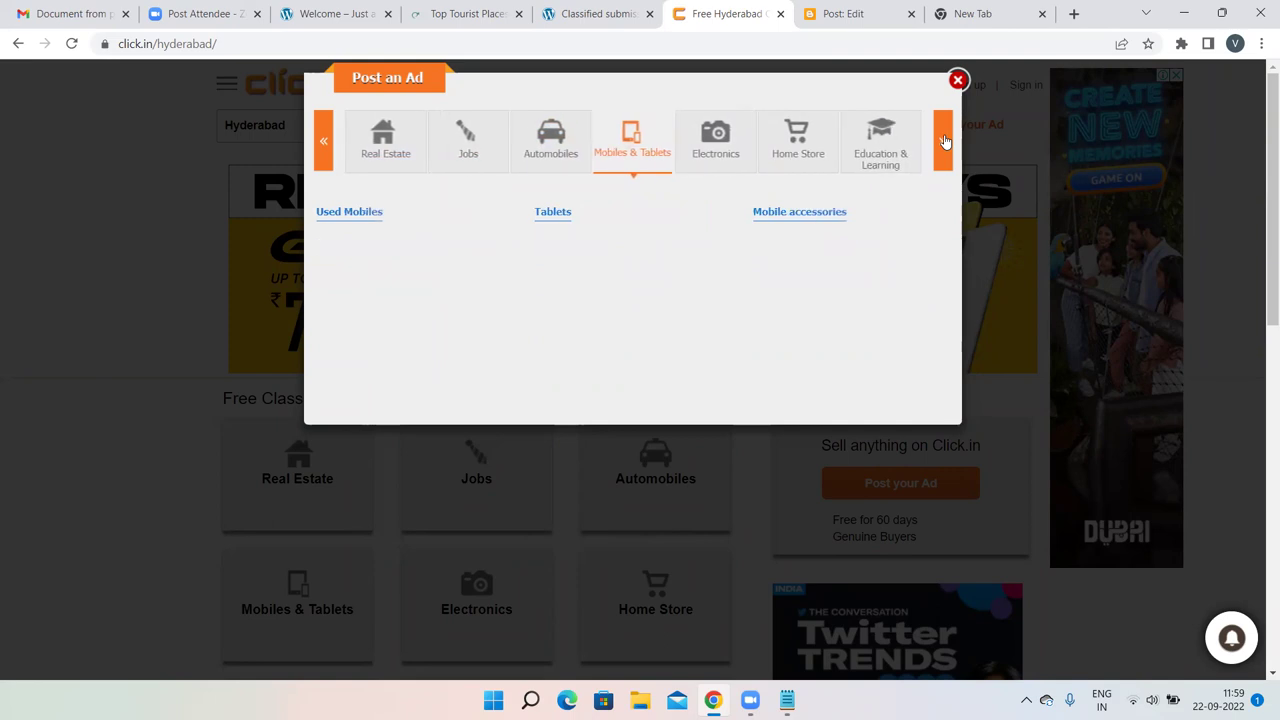
pyautogui.click(945, 141)
pyautogui.click(816, 143)
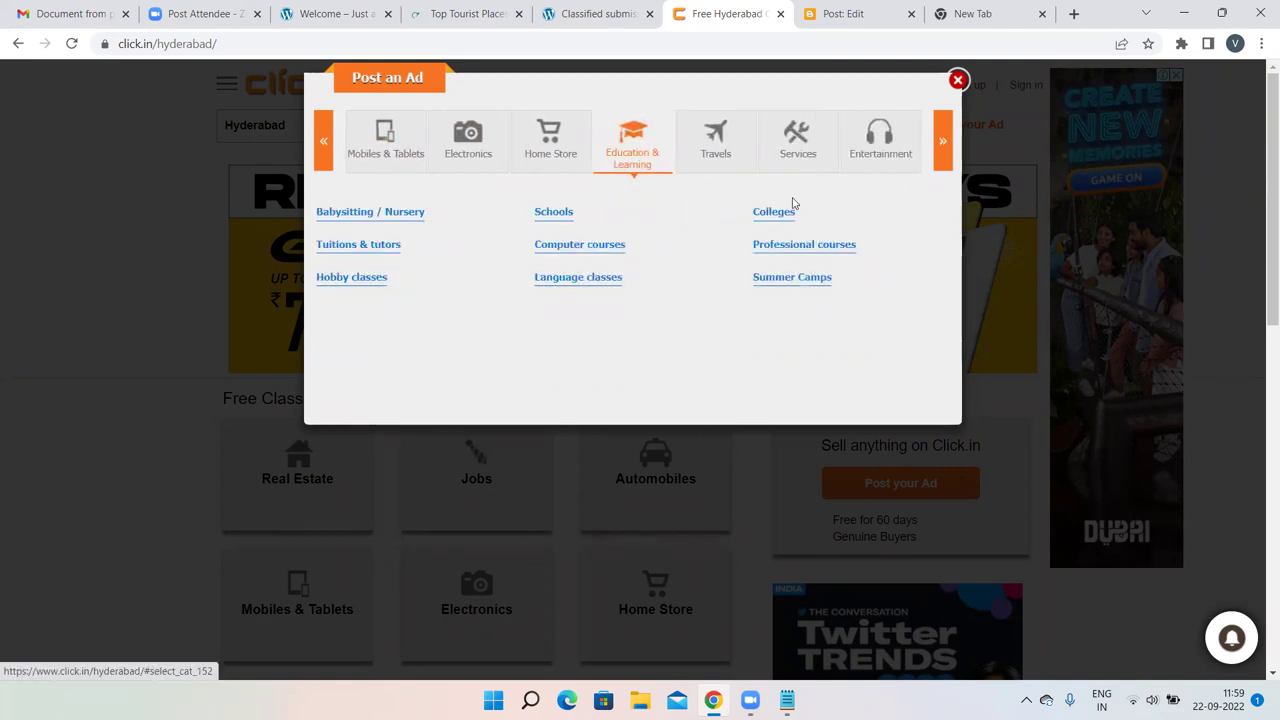
pyautogui.click(781, 250)
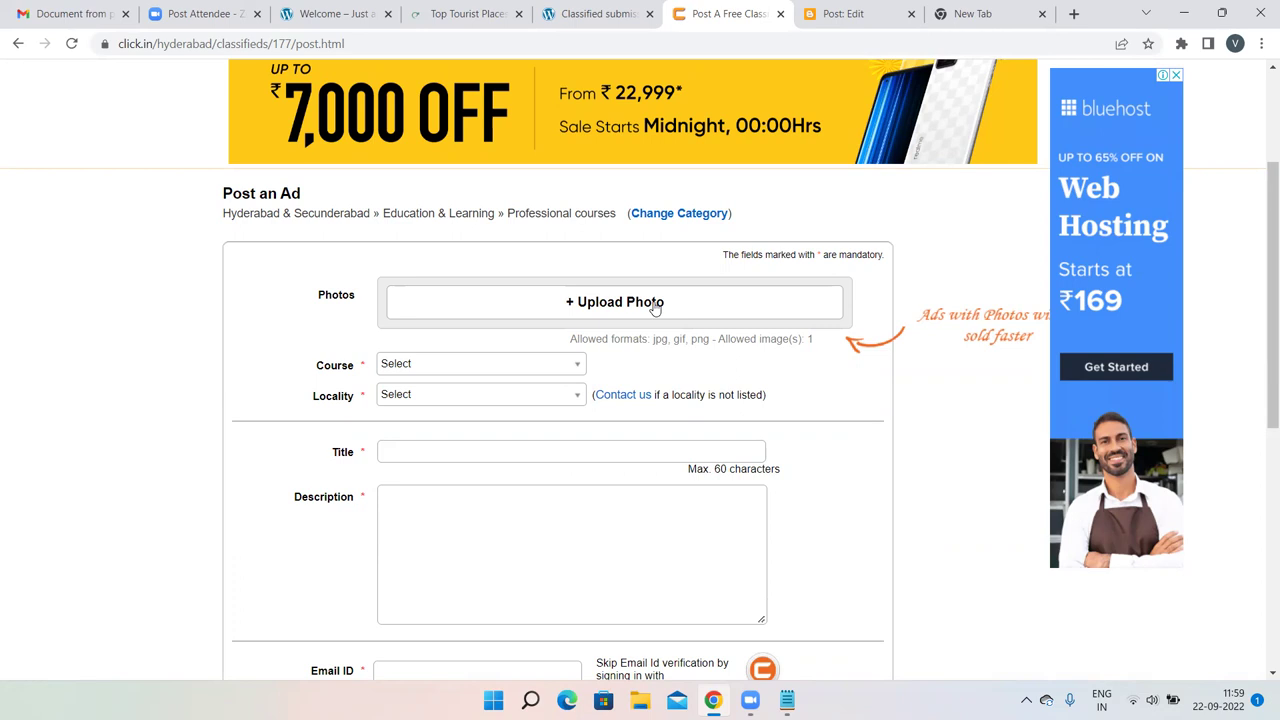
# Upload Untitled.png, the yellow Digital Marketing image from Downloads, as the ad photo.
pyautogui.click(655, 307)
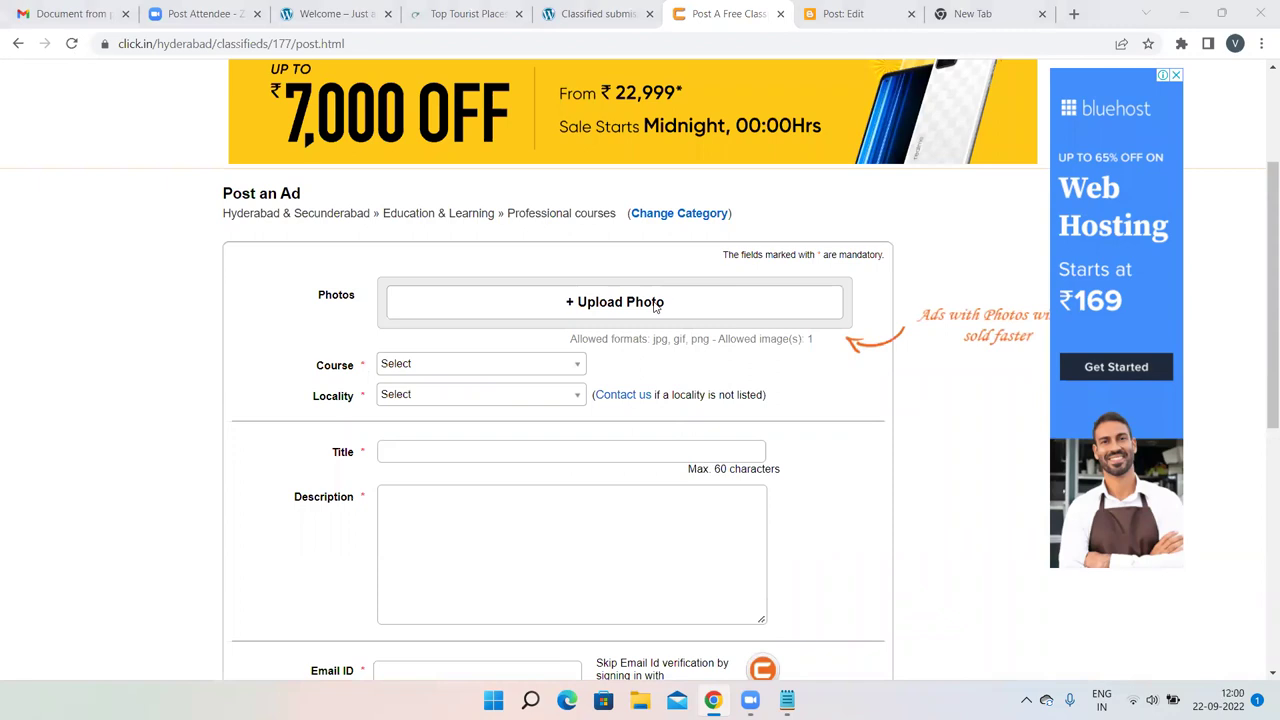
pyautogui.scroll(-3, 370, 225)
pyautogui.scroll(-10, 363, 220)
pyautogui.scroll(-10, 363, 220)
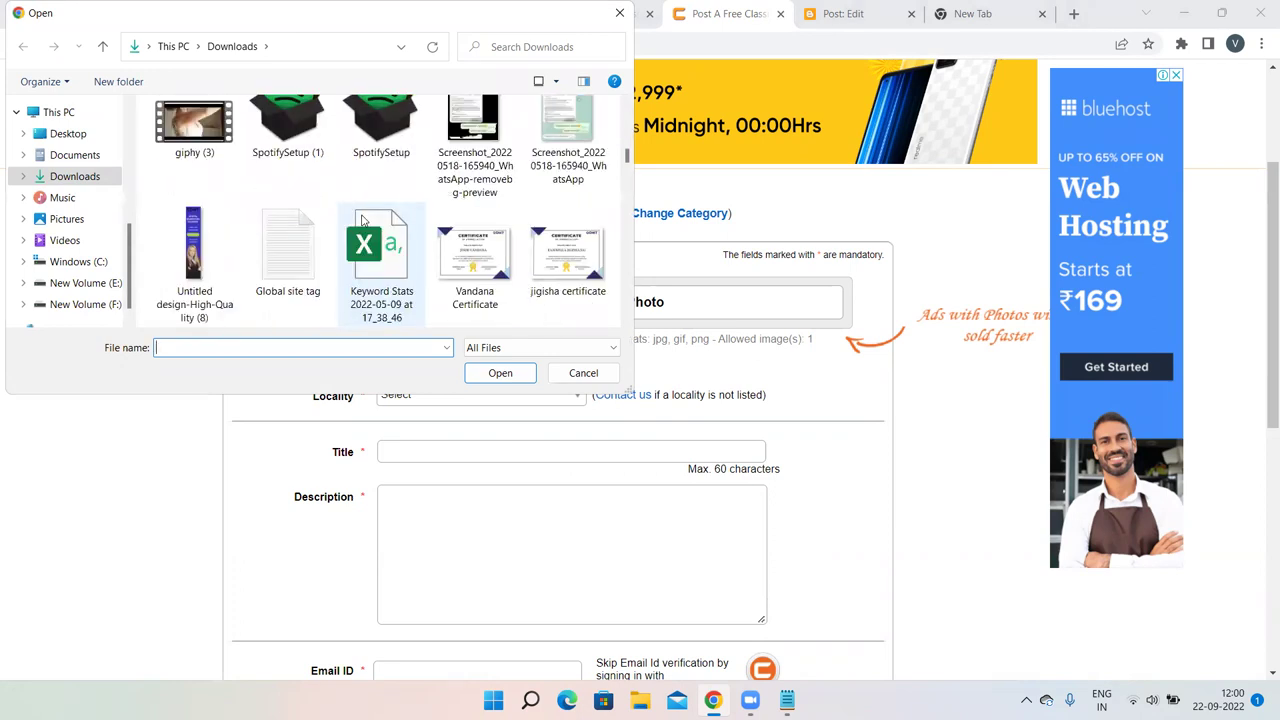
pyautogui.scroll(-3, 363, 220)
pyautogui.scroll(-3, 363, 220)
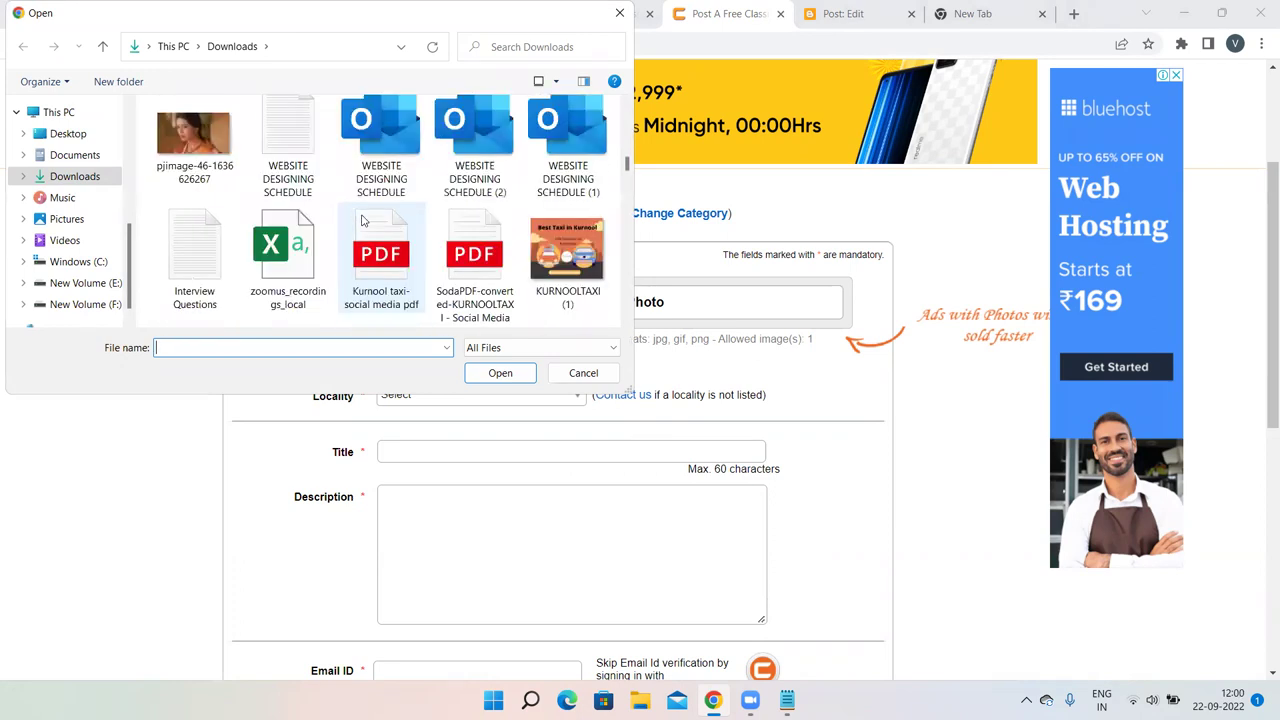
pyautogui.scroll(-3, 363, 220)
pyautogui.scroll(-3, 363, 220)
pyautogui.scroll(-12, 363, 220)
pyautogui.scroll(-12, 363, 220)
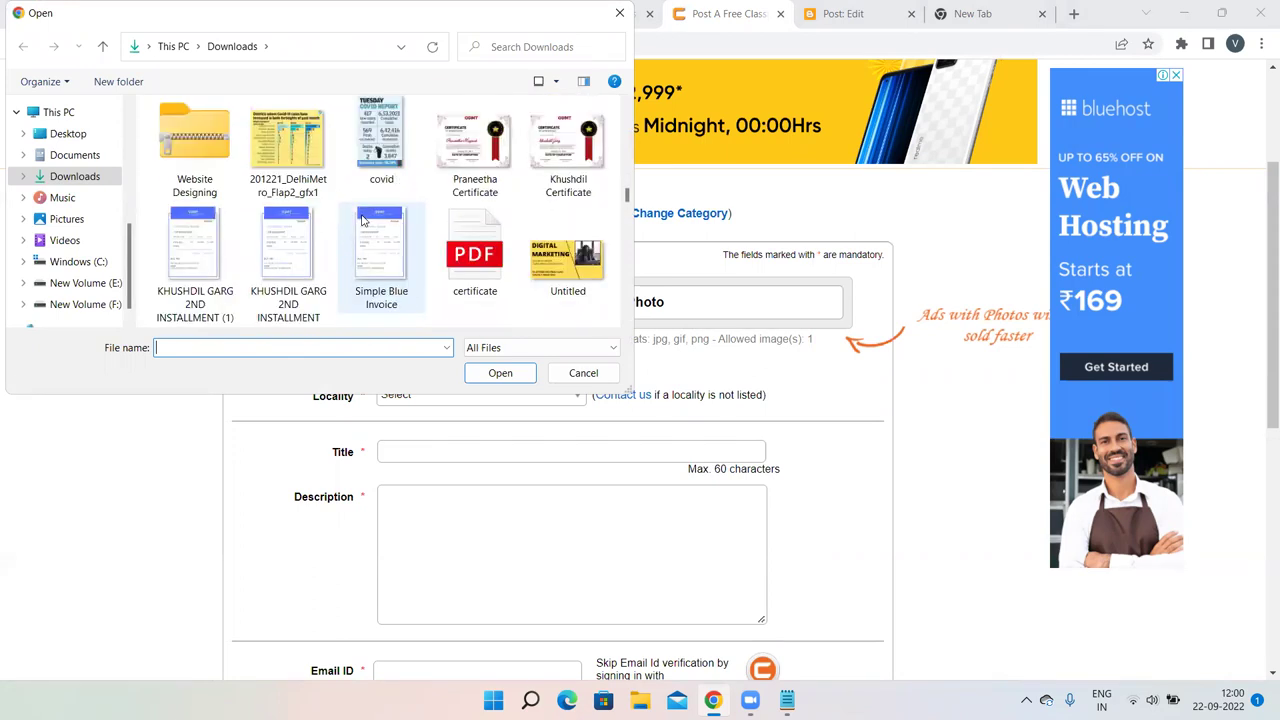
pyautogui.scroll(1, 363, 220)
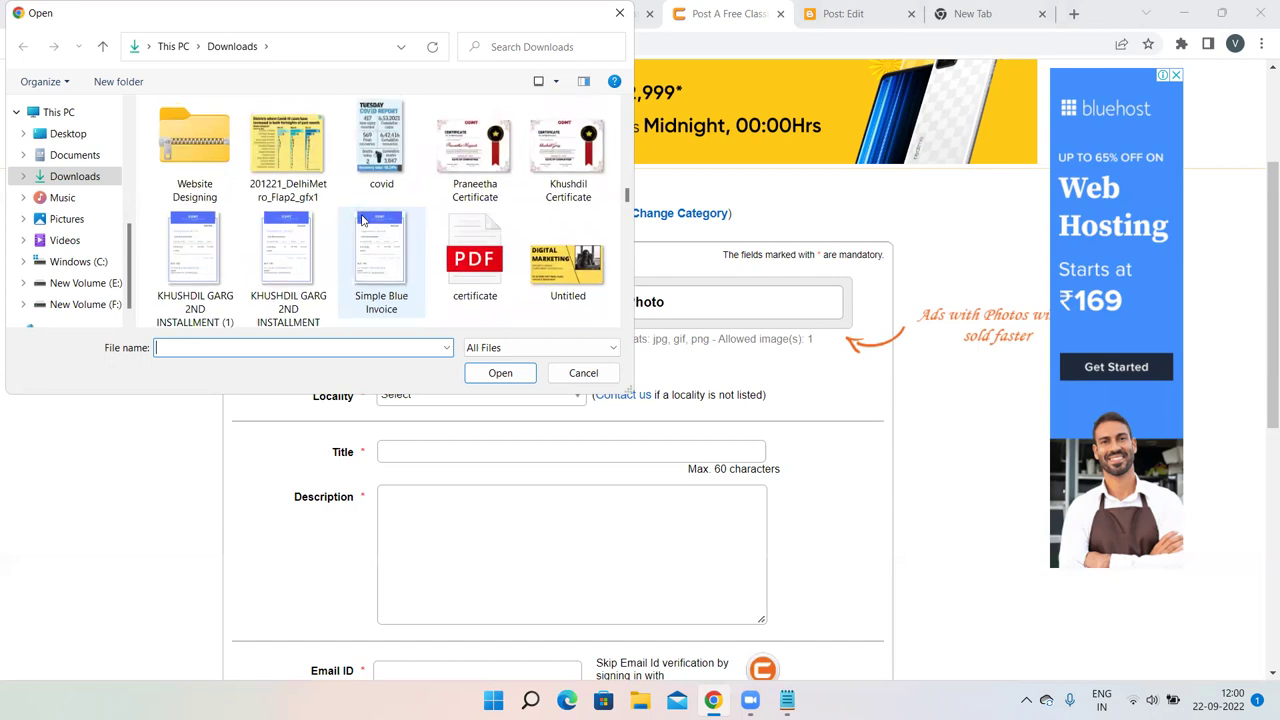
pyautogui.doubleClick(572, 274)
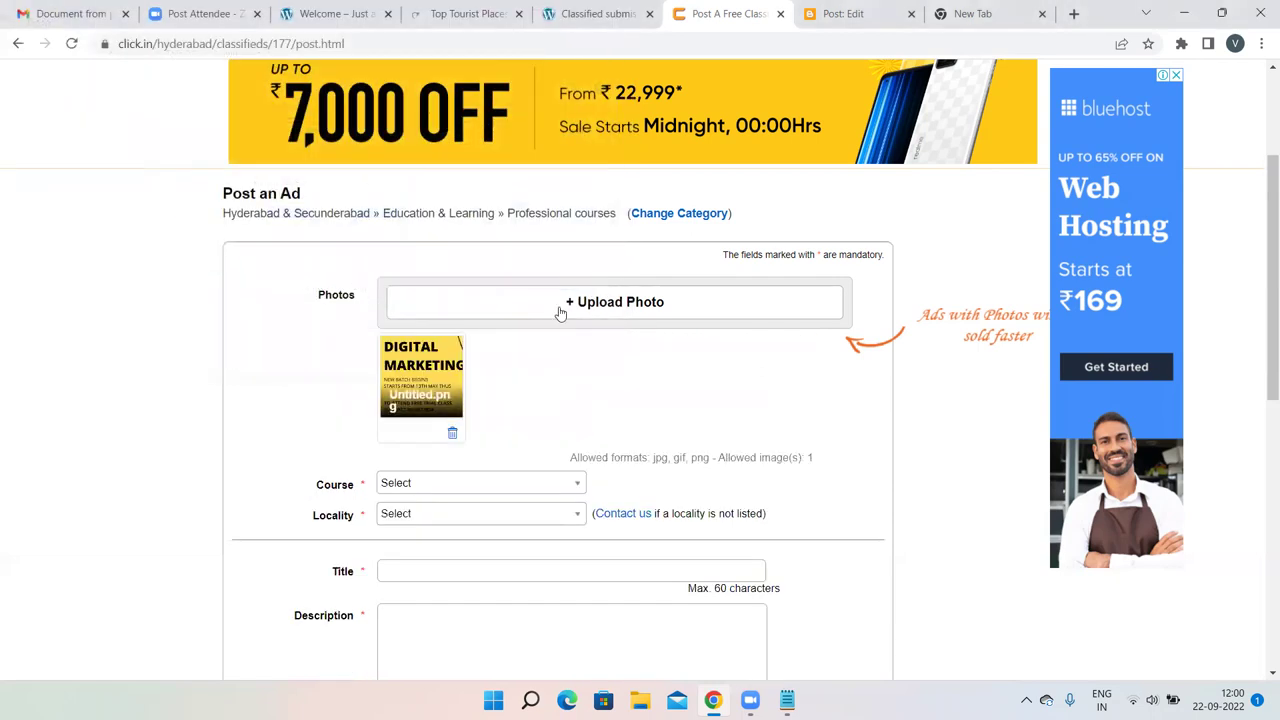
# Set the ad's Course type to Others.
pyautogui.scroll(-2, 603, 329)
pyautogui.scroll(-1, 603, 329)
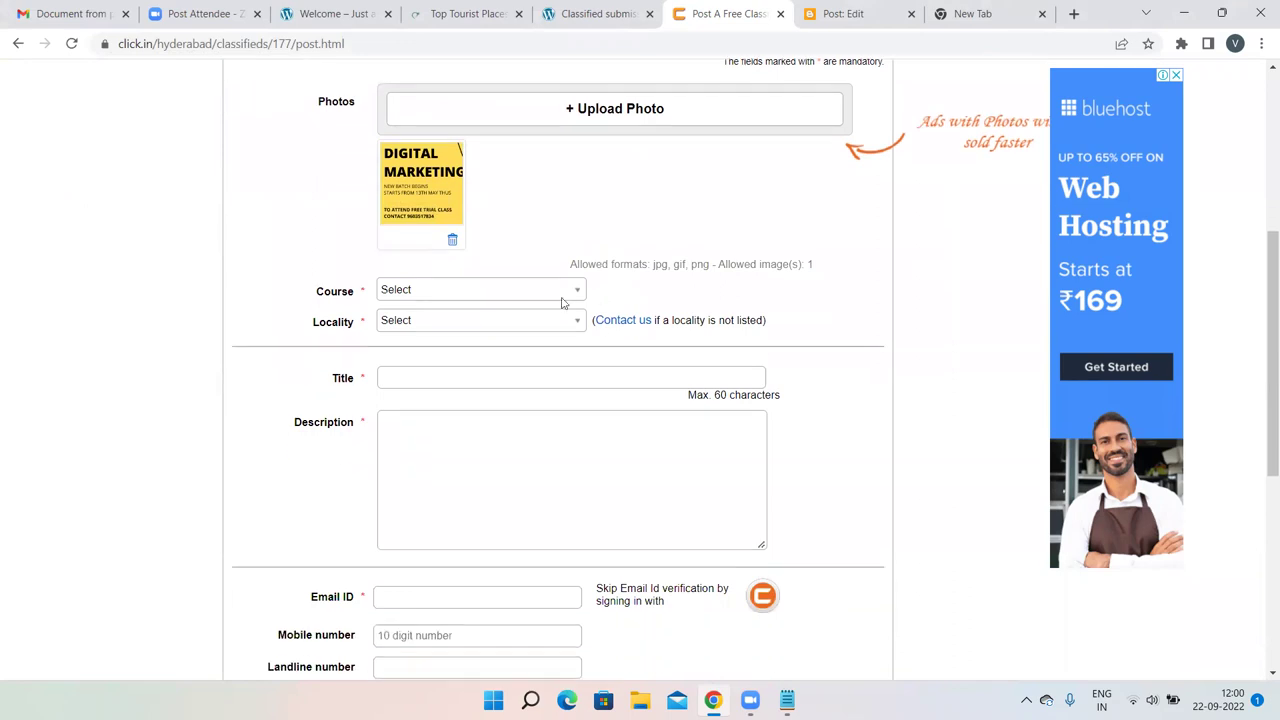
pyautogui.click(552, 291)
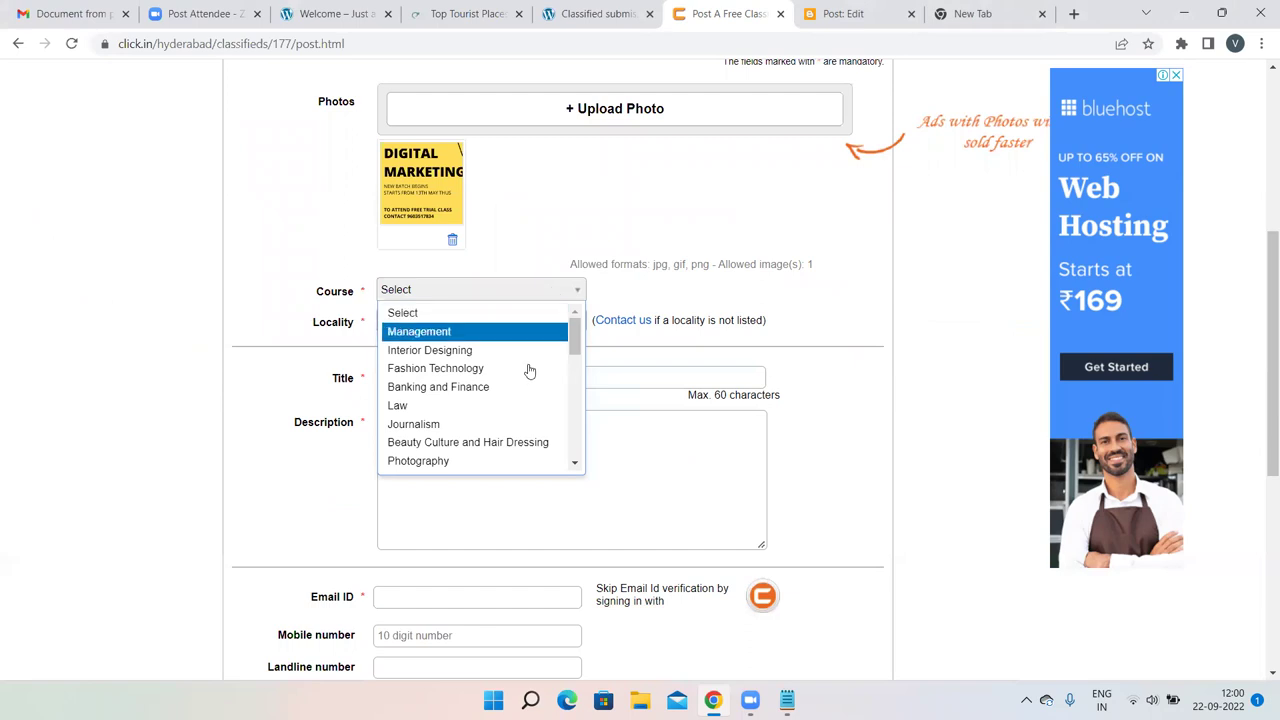
pyautogui.scroll(-3, 533, 388)
pyautogui.scroll(-2, 533, 390)
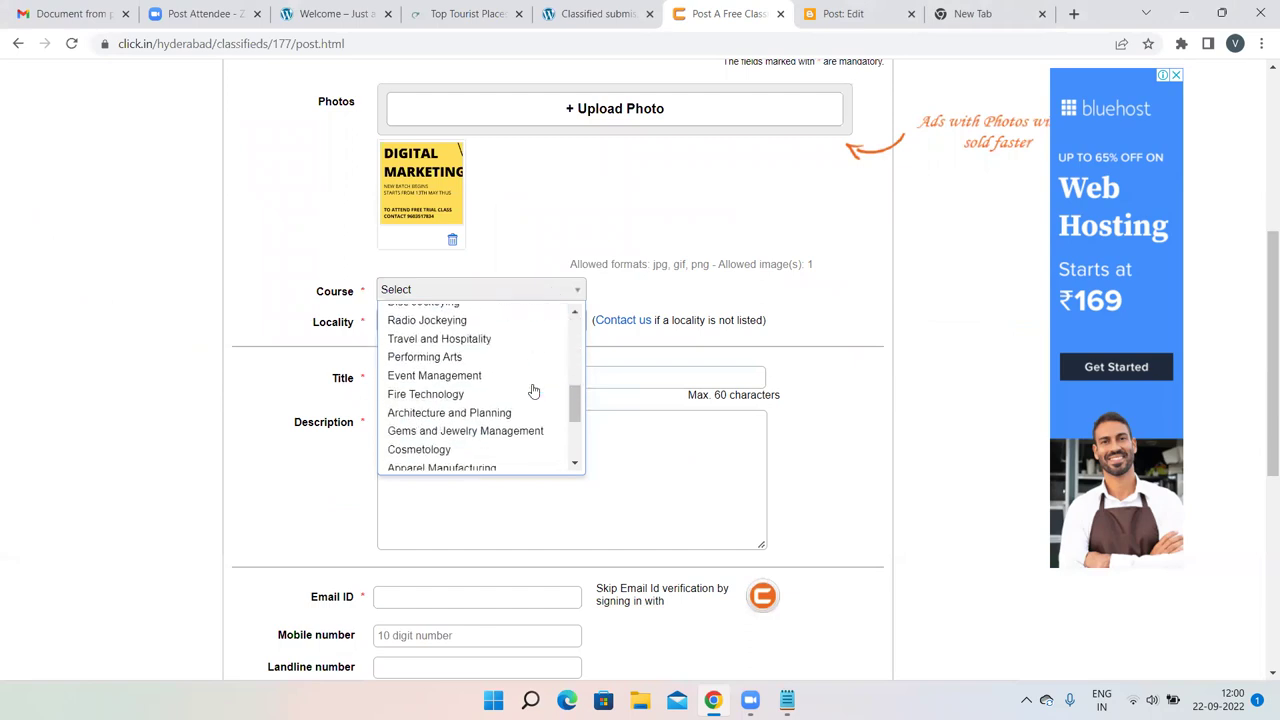
pyautogui.scroll(-3, 533, 390)
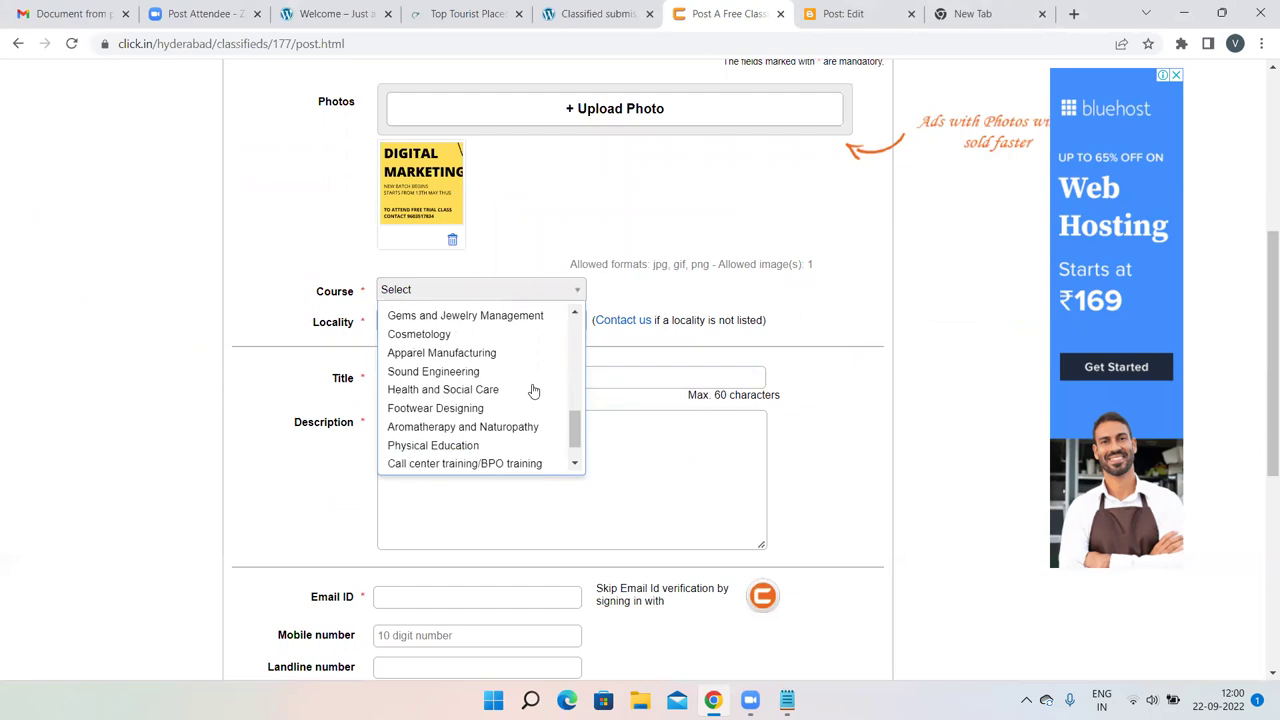
pyautogui.scroll(4, 533, 390)
pyautogui.scroll(4, 533, 390)
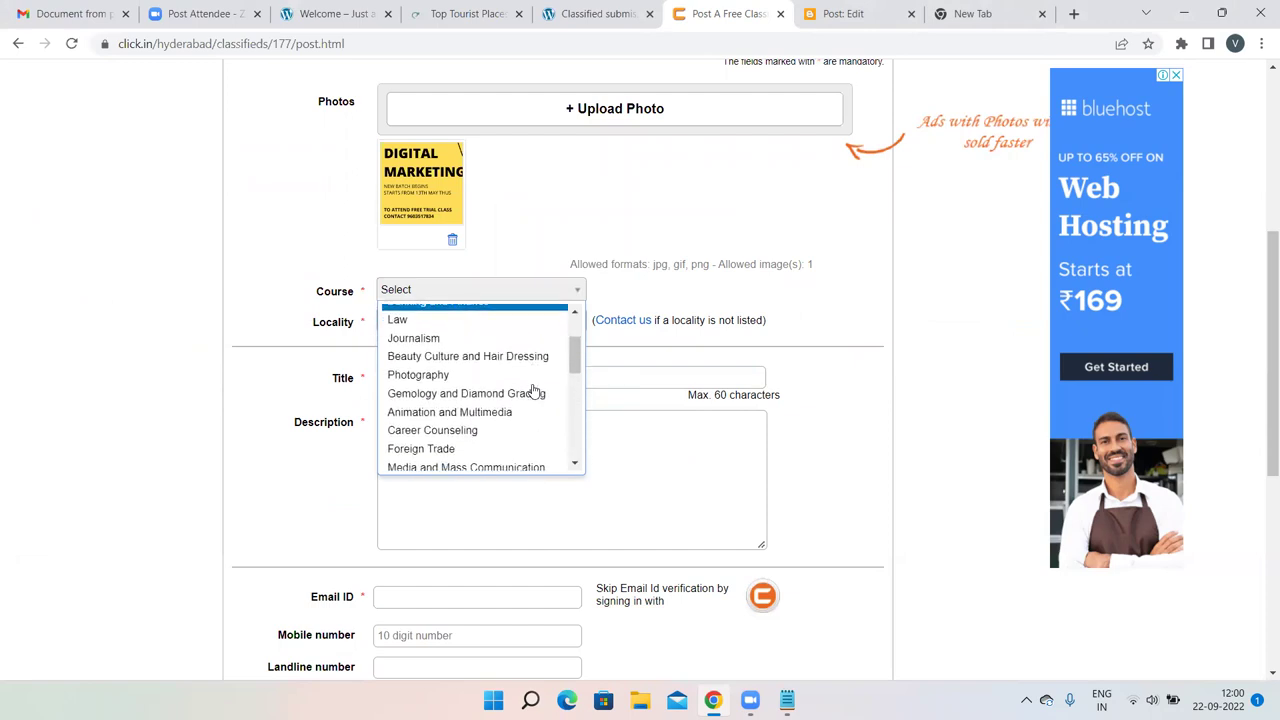
pyautogui.scroll(-5, 530, 392)
pyautogui.click(457, 461)
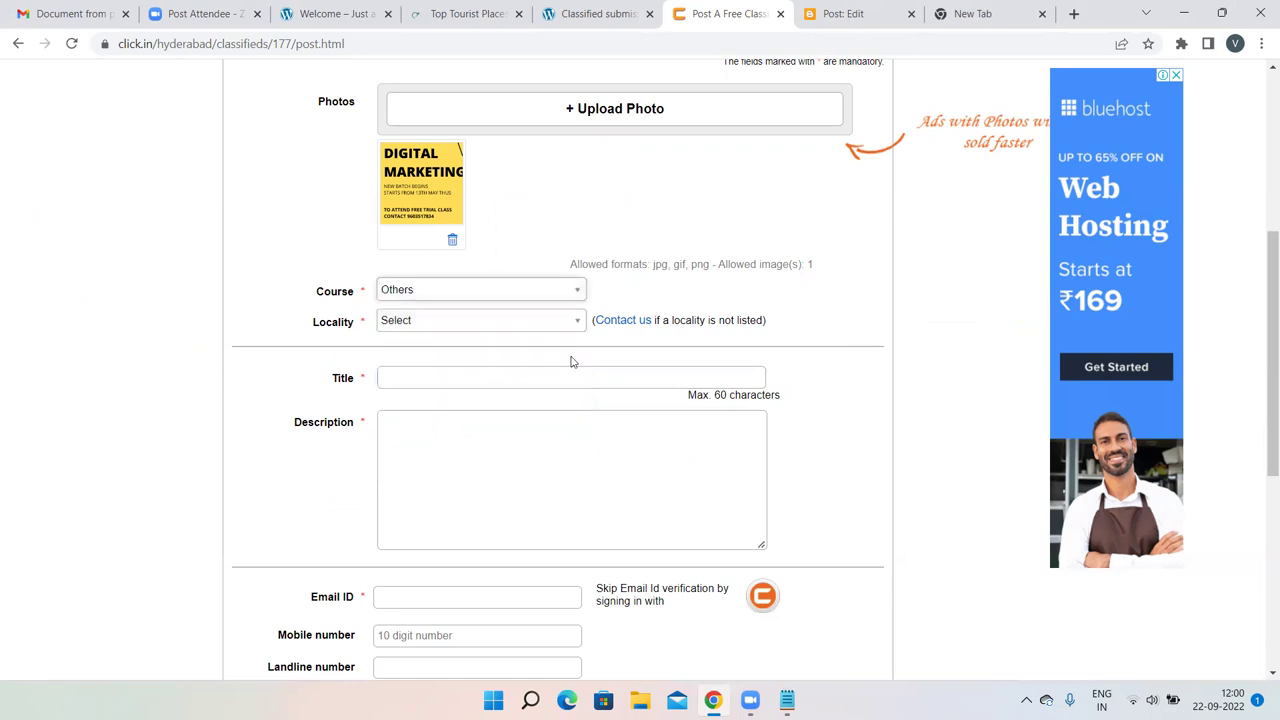
# Choose Azad nagar as the ad's locality.
pyautogui.click(466, 320)
pyautogui.scroll(-1, 475, 435)
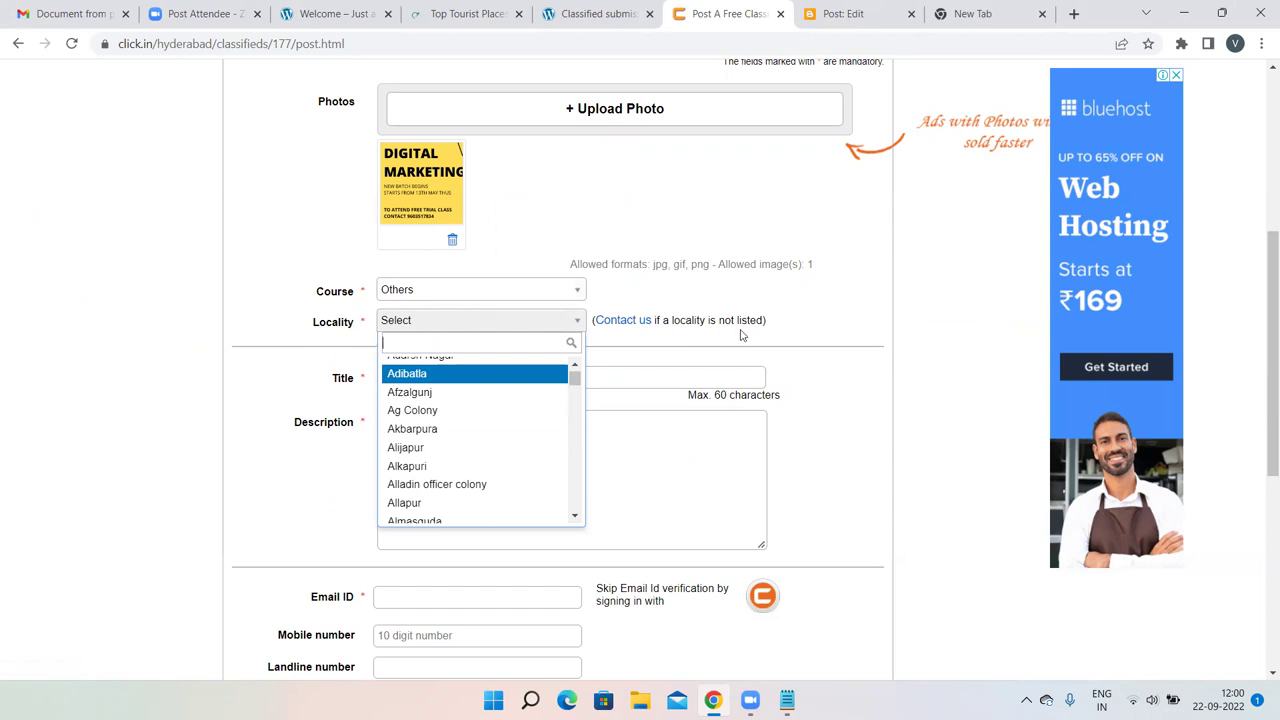
pyautogui.scroll(1, 491, 400)
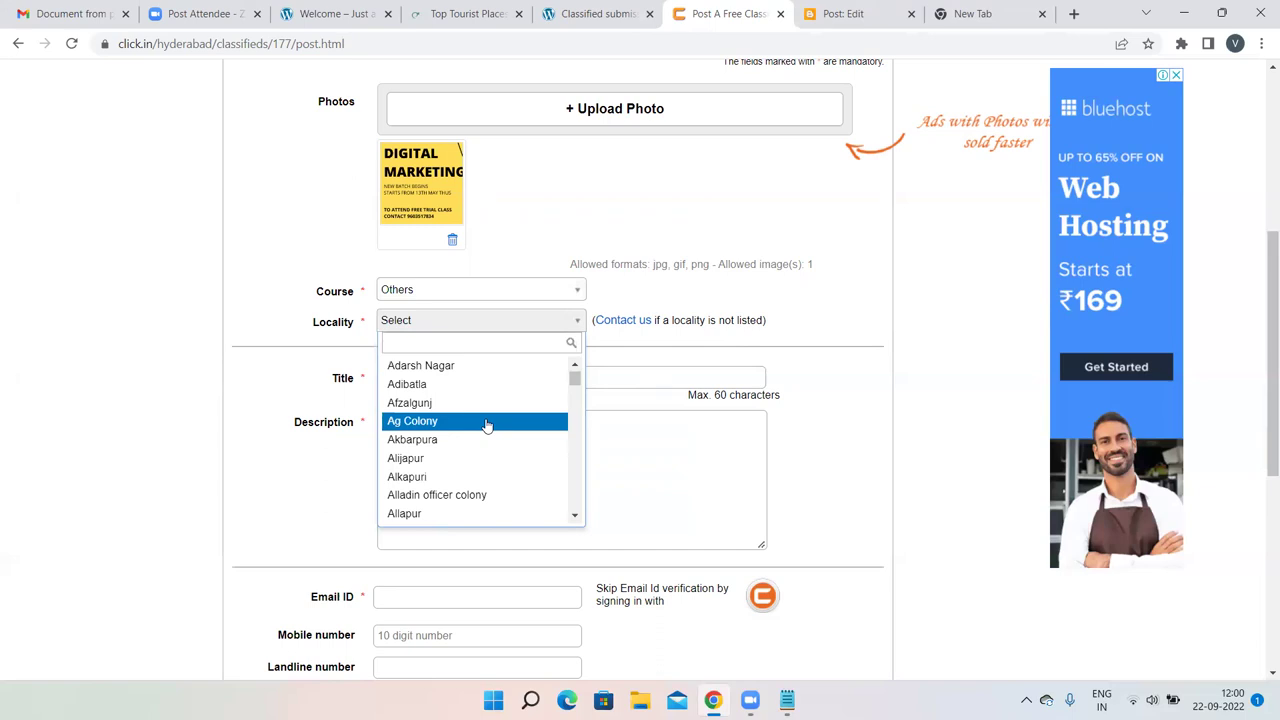
pyautogui.scroll(-10, 486, 426)
pyautogui.scroll(-1, 486, 425)
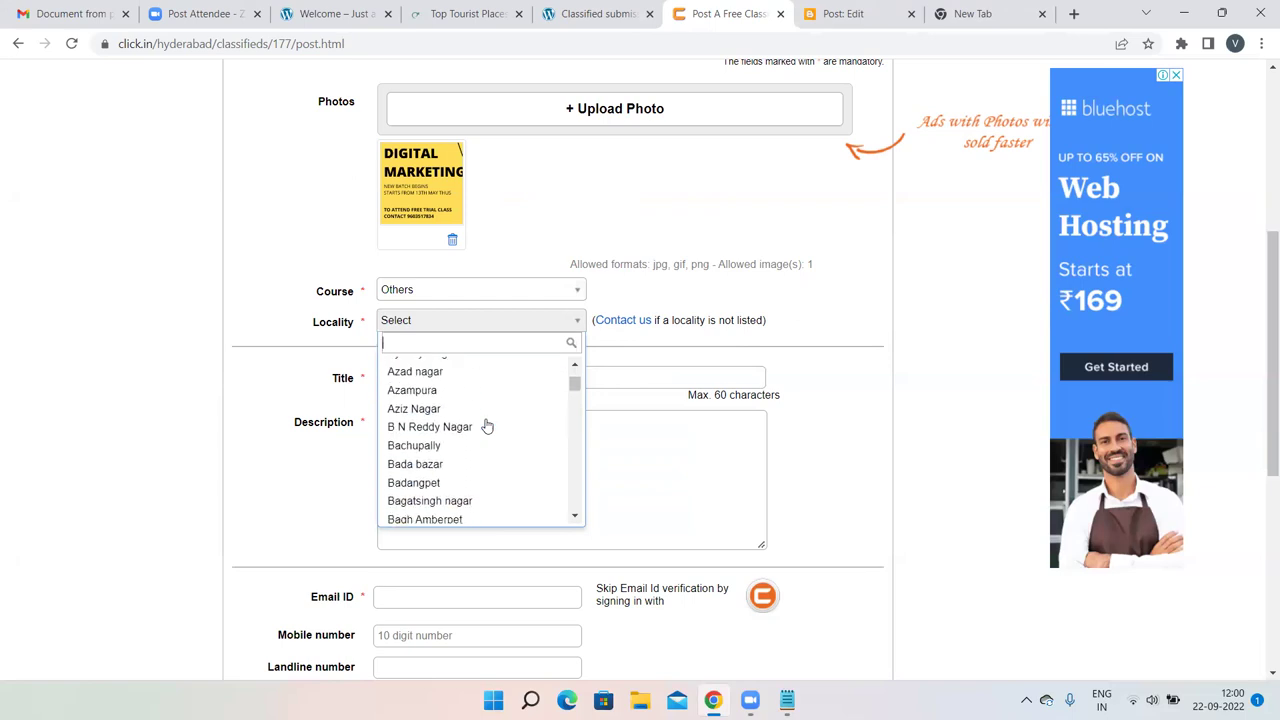
pyautogui.click(410, 371)
pyautogui.click(426, 374)
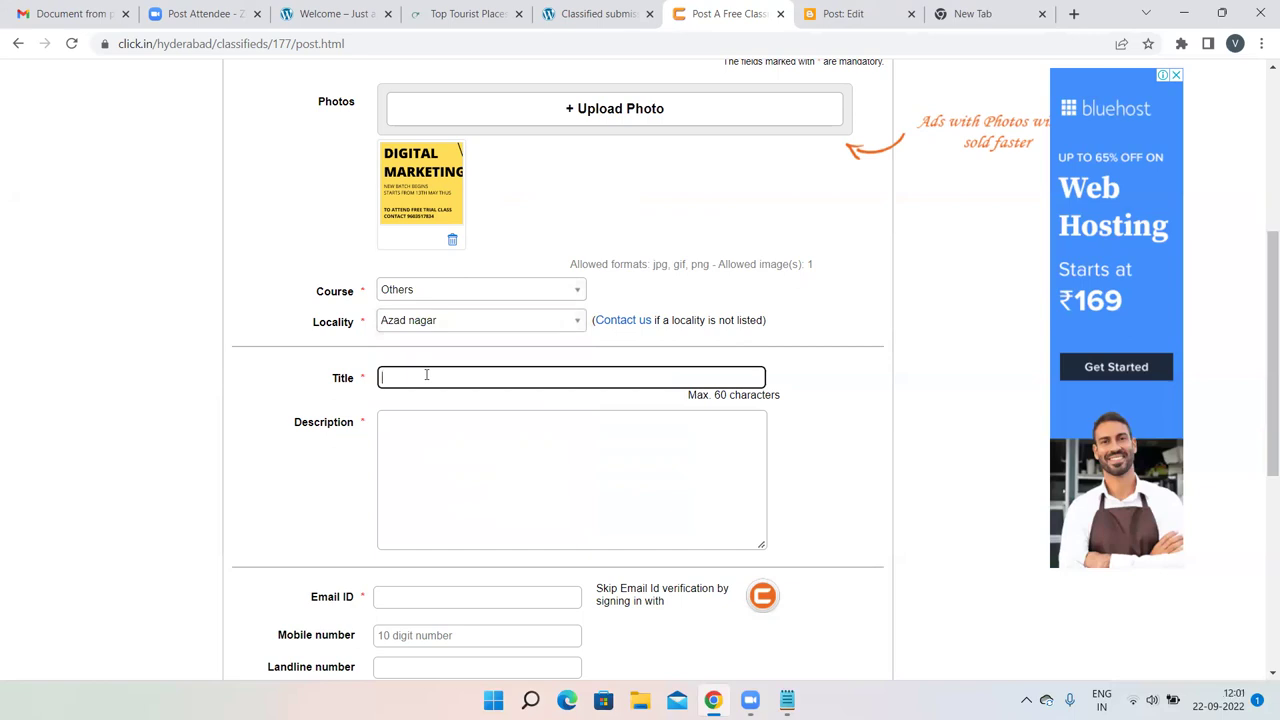
# Enter the title 'Online Digital Marketing Training', fixing the 'Digitqal' typo.
pyautogui.scroll(-1, 426, 374)
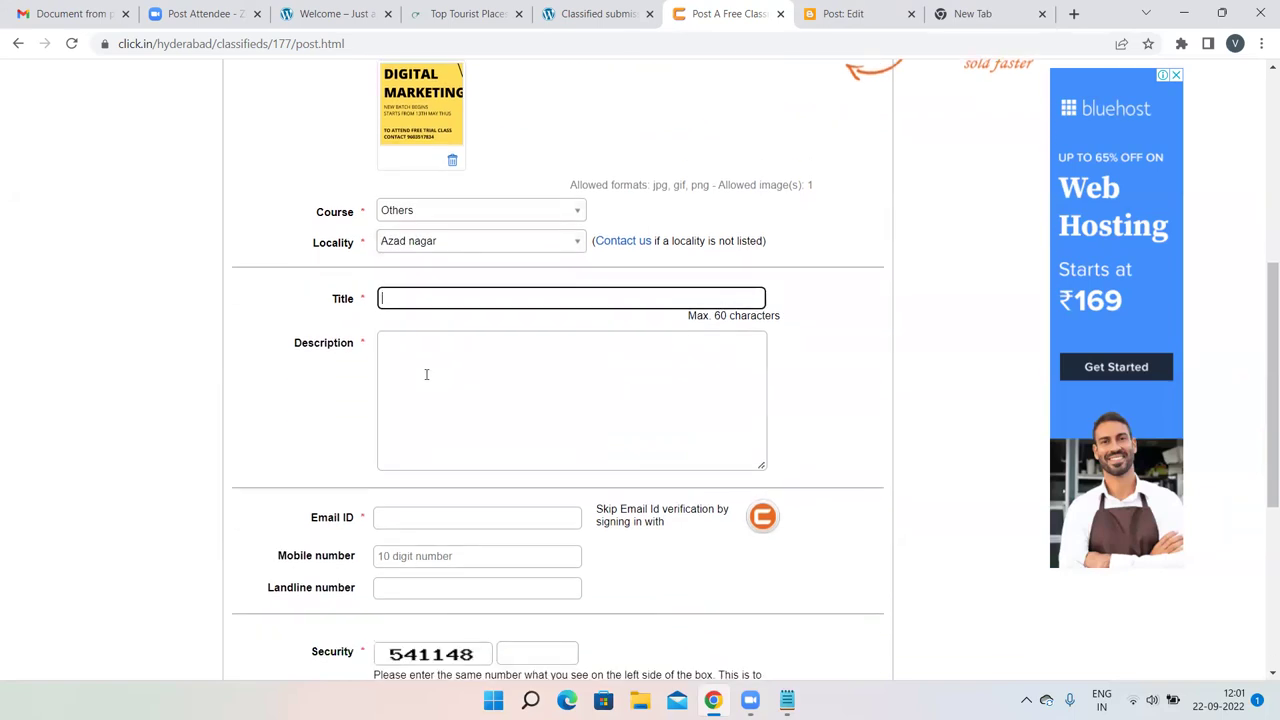
pyautogui.write('Onlin')
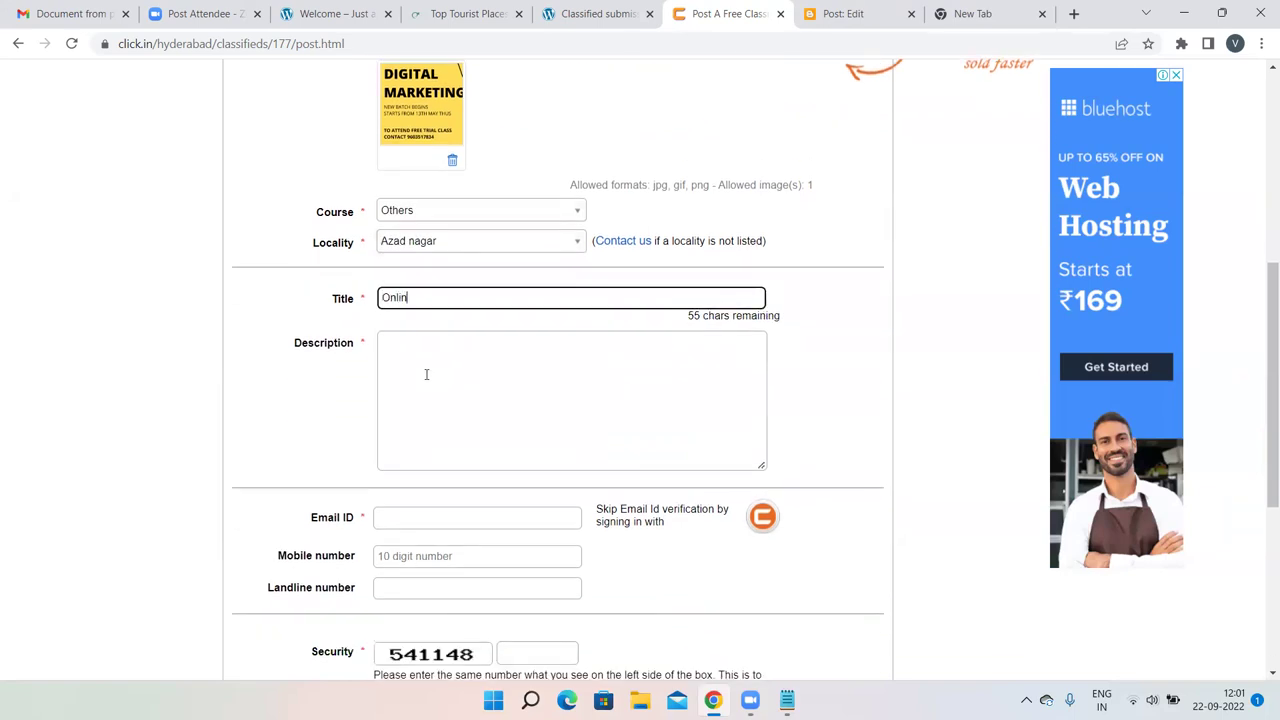
pyautogui.write('e Digitqal Marketing Training')
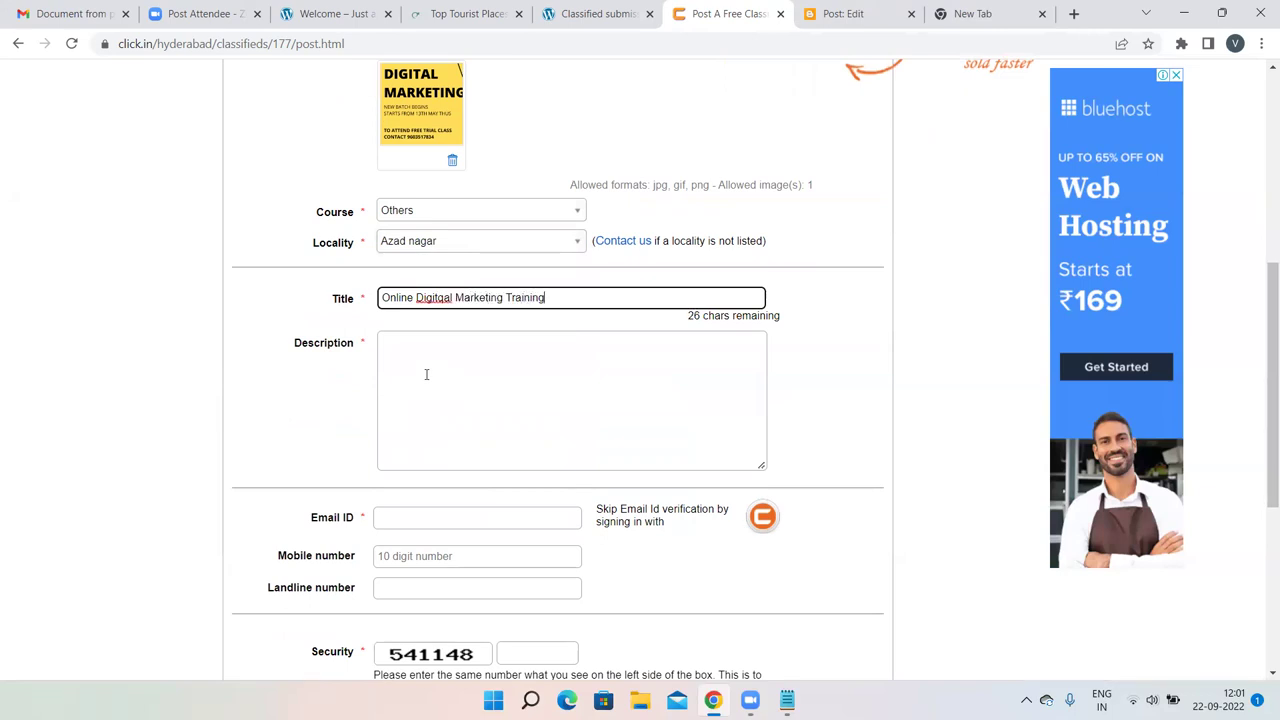
pyautogui.click(453, 297)
pyautogui.press('BackSpace')
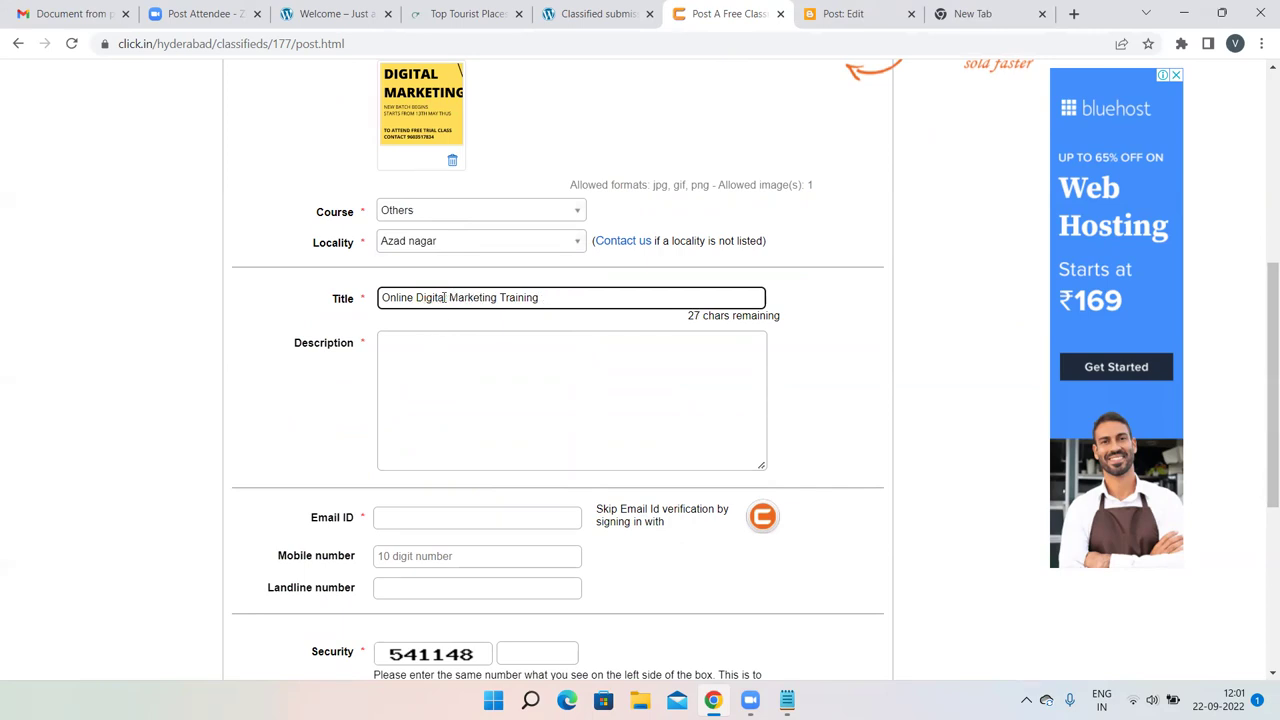
pyautogui.click(486, 353)
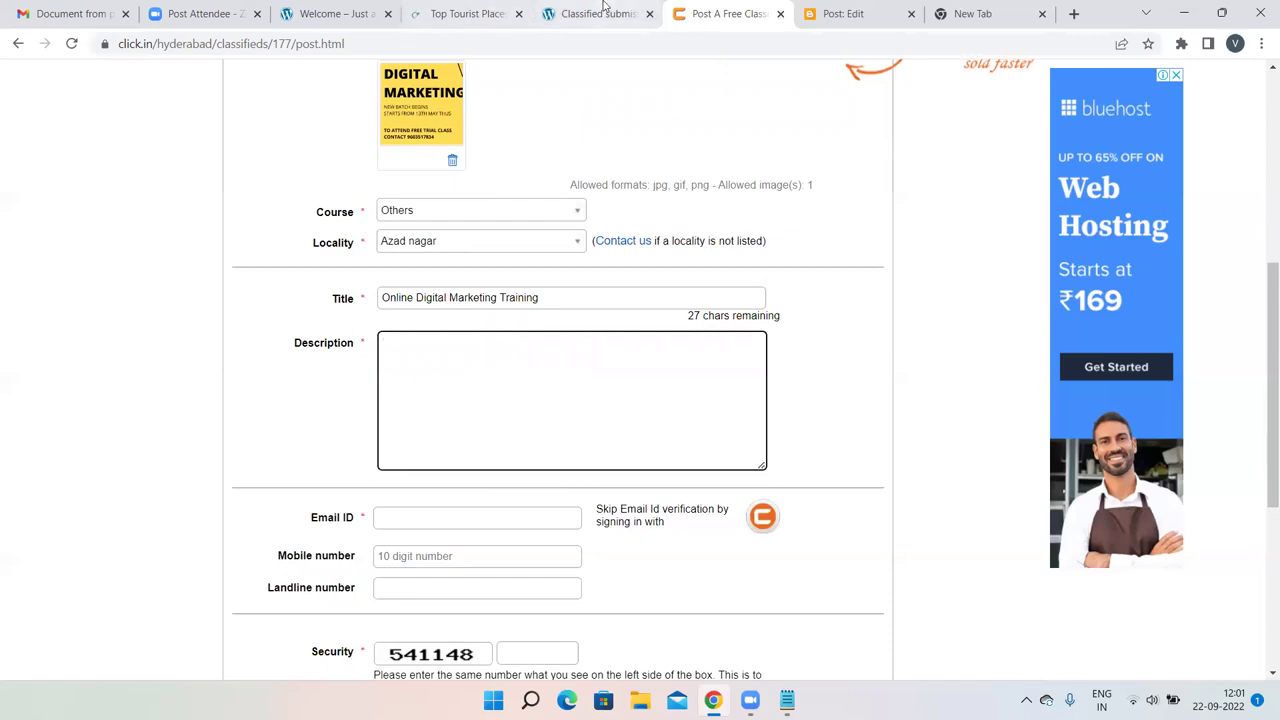
pyautogui.click(335, 13)
pyautogui.scroll(-15, 543, 366)
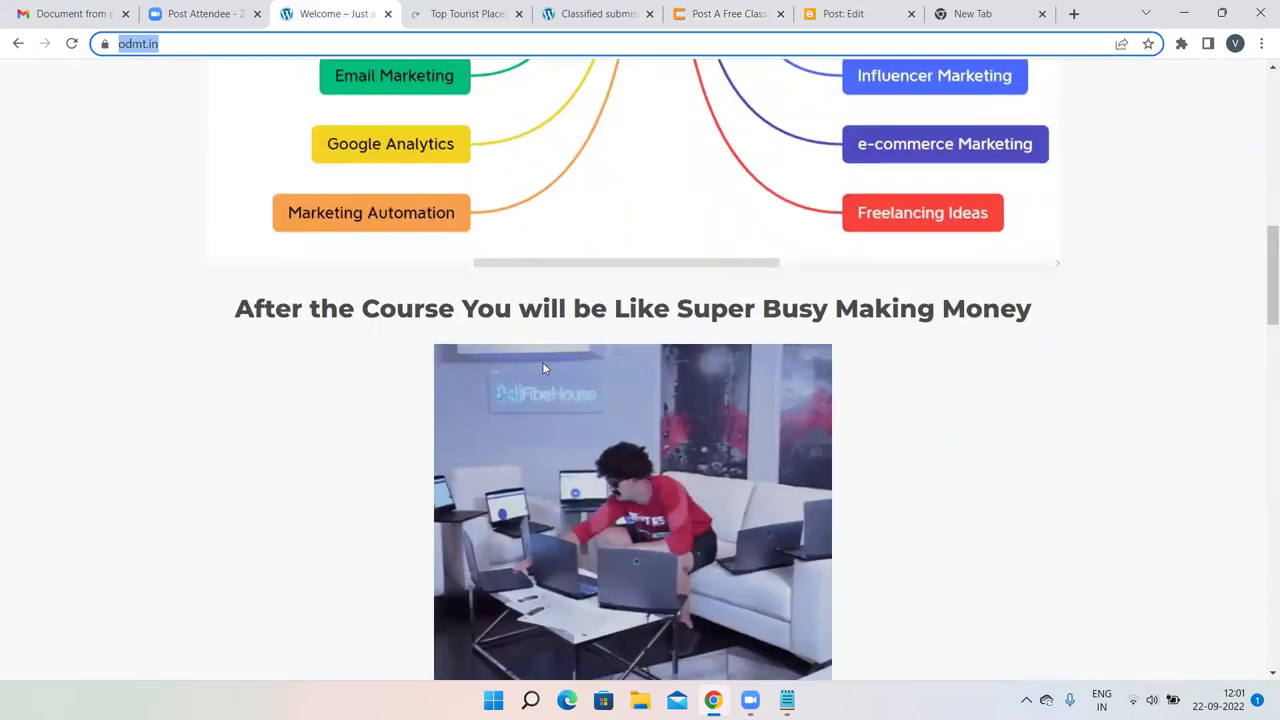
pyautogui.scroll(-20, 543, 368)
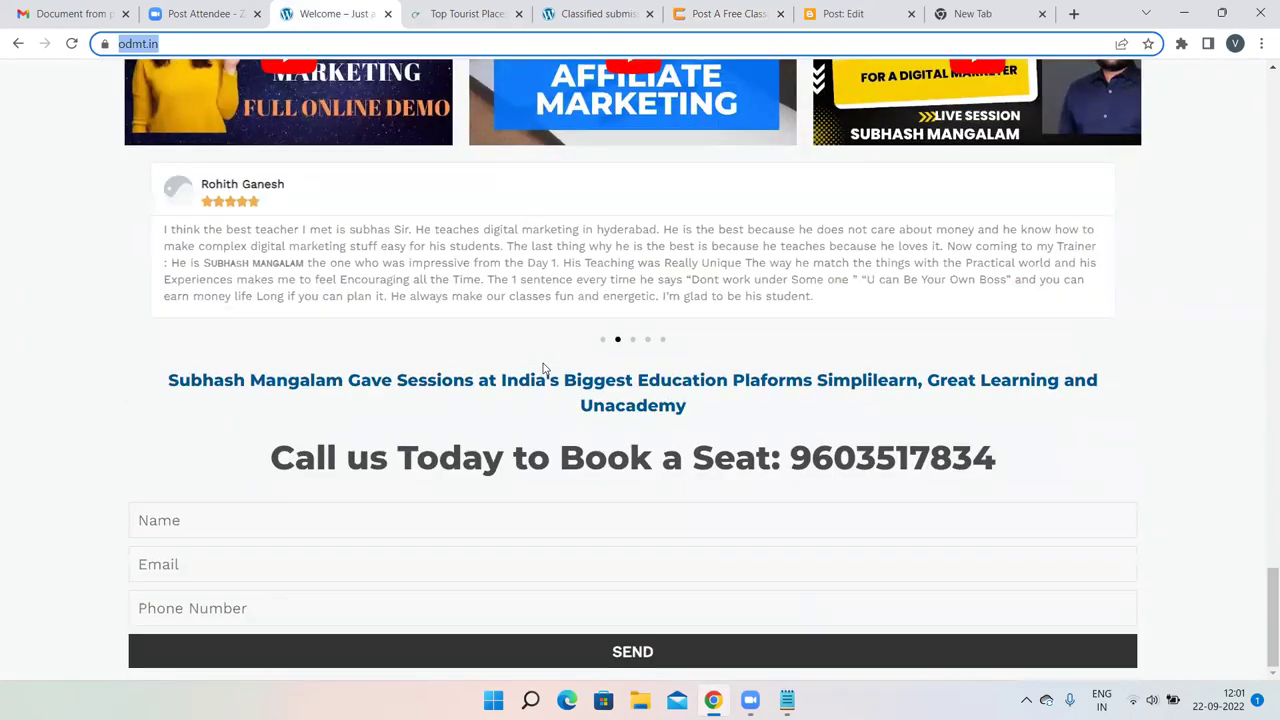
pyautogui.click(507, 12)
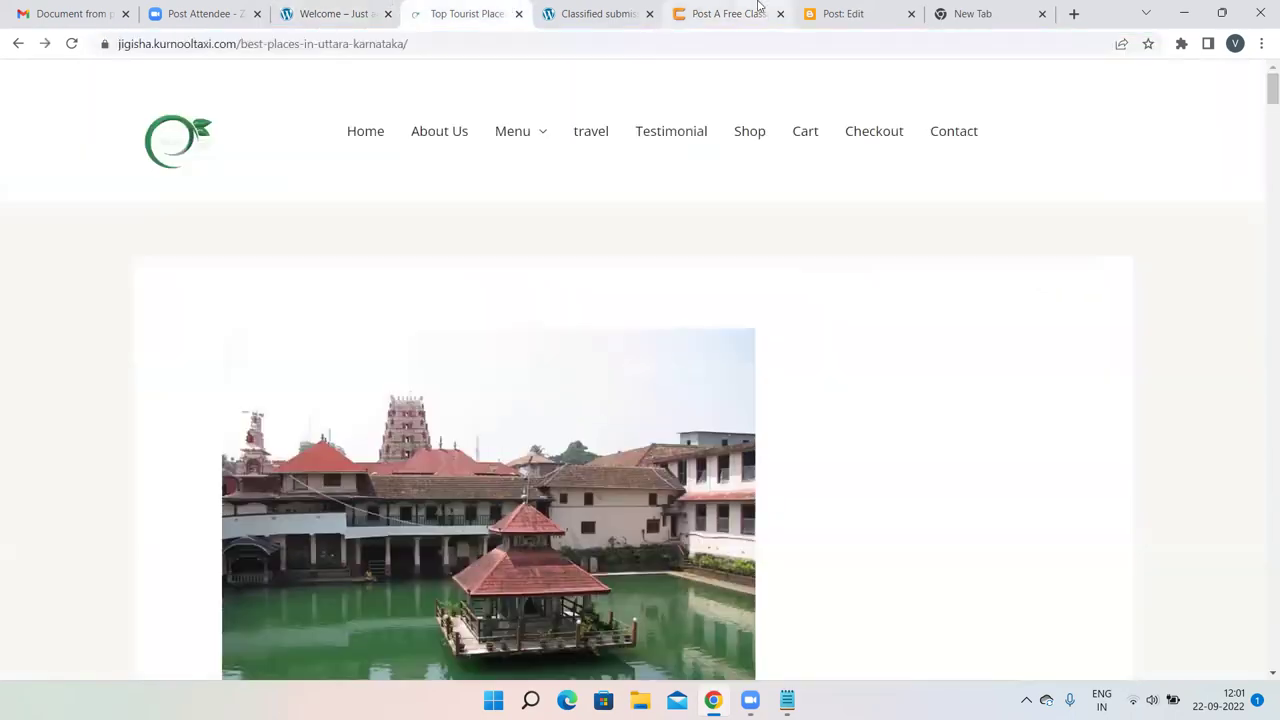
pyautogui.click(760, 12)
pyautogui.click(815, 10)
pyautogui.click(725, 13)
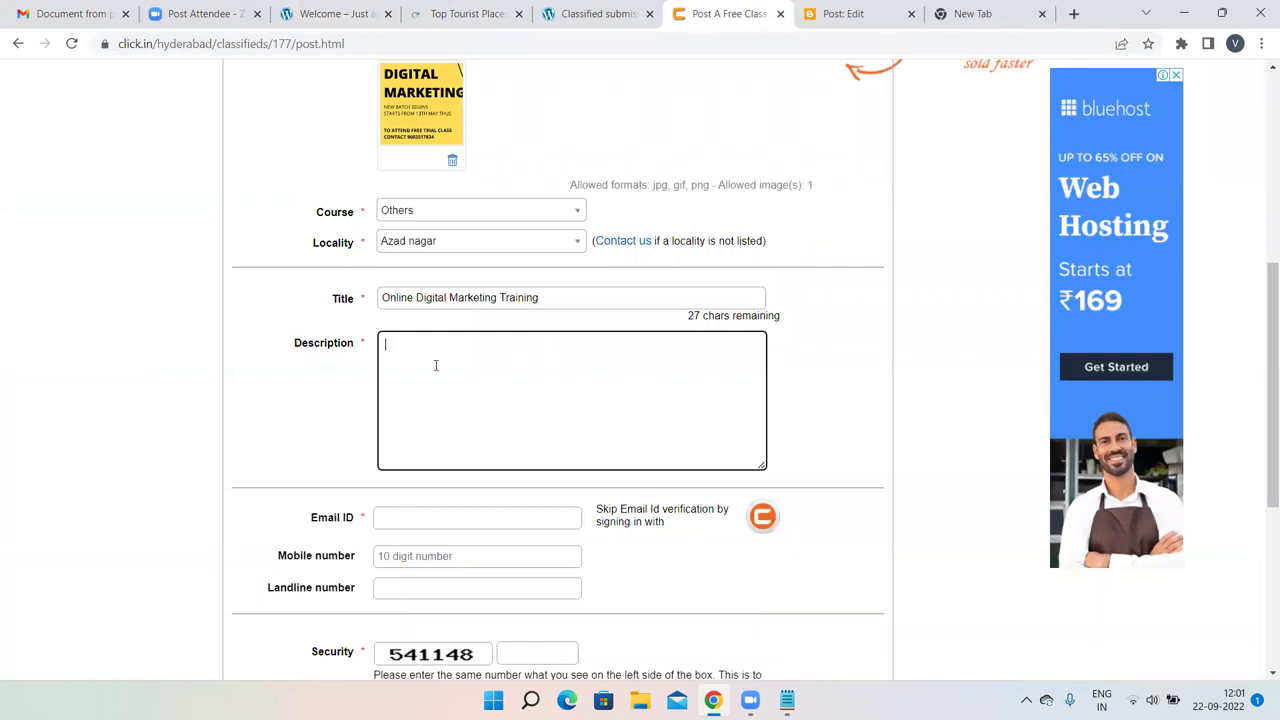
# In the empty new Chrome tab, go to careerswitch.co.in using the address-bar suggestion.
pyautogui.click(975, 14)
pyautogui.write('blogger')
pyautogui.press('Delete')
pyautogui.write('careers')
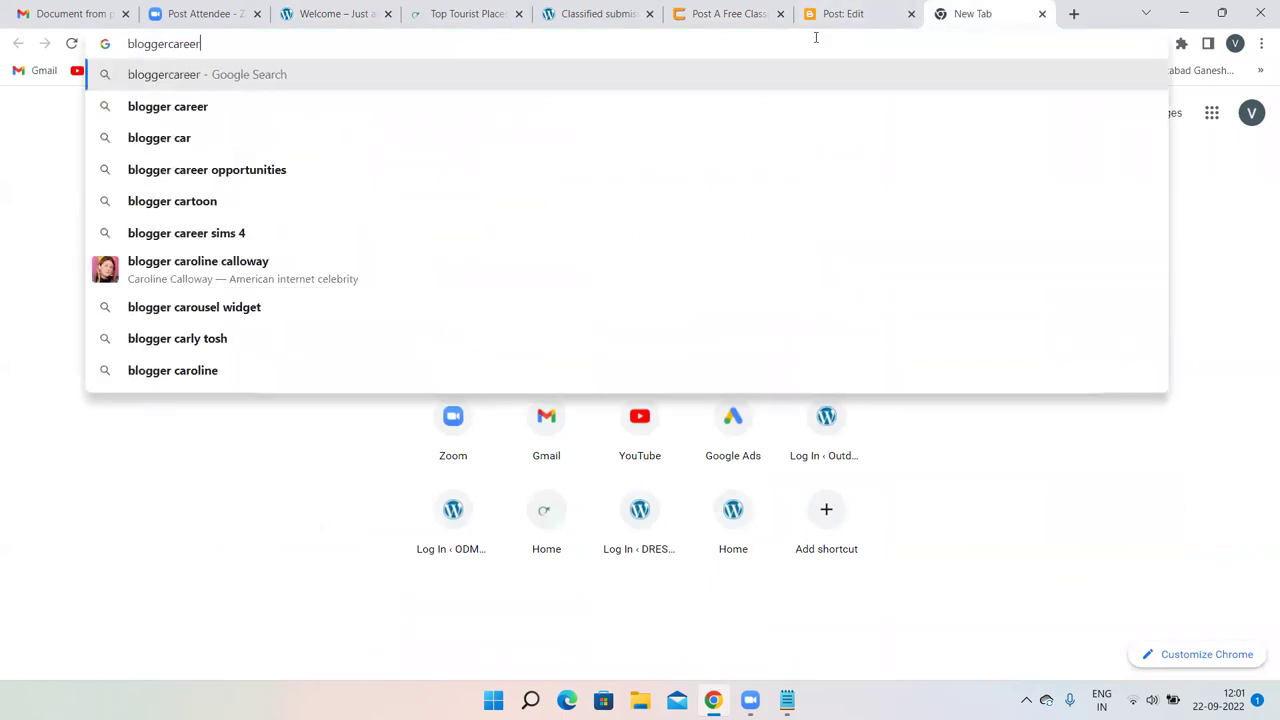
pyautogui.press('BackSpace')
pyautogui.press('BackSpace')
pyautogui.press('BackSpace')
pyautogui.press('BackSpace')
pyautogui.press('BackSpace')
pyautogui.press('BackSpace')
pyautogui.press('BackSpace')
pyautogui.press('BackSpace')
pyautogui.press('BackSpace')
pyautogui.press('BackSpace')
pyautogui.press('BackSpace')
pyautogui.press('BackSpace')
pyautogui.press('BackSpace')
pyautogui.press('BackSpace')
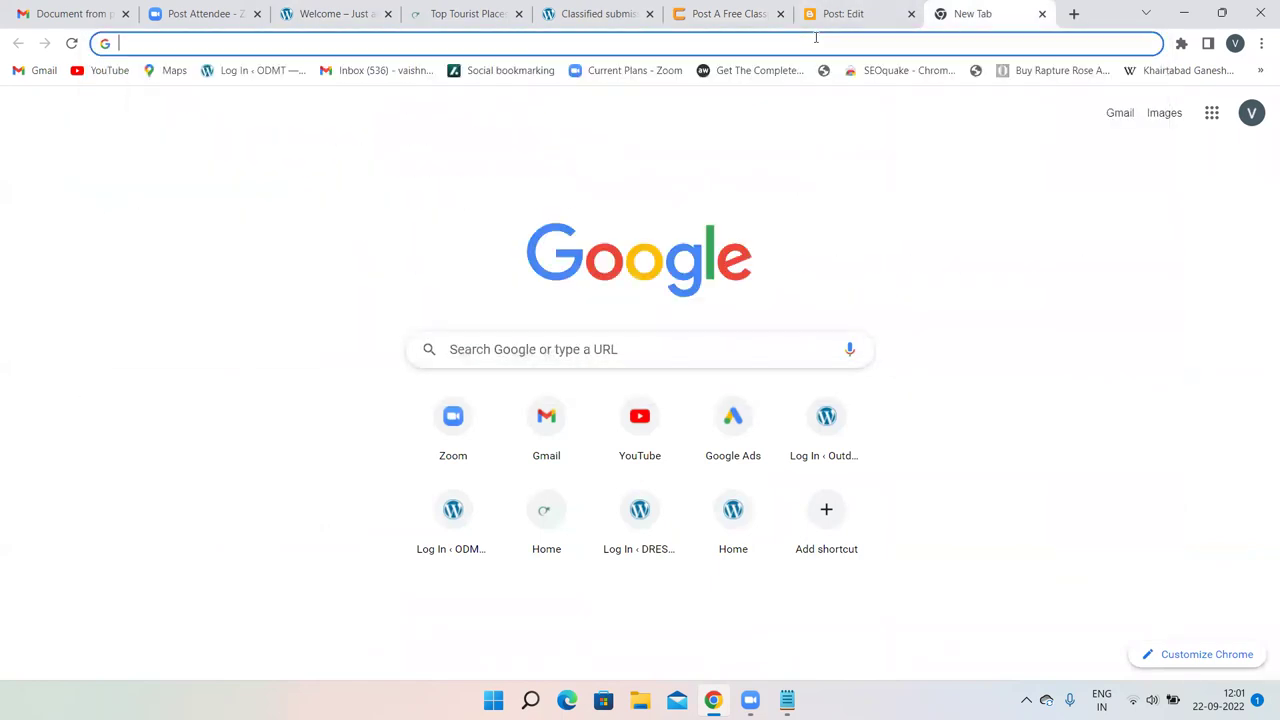
pyautogui.write('car')
pyautogui.press('Return')
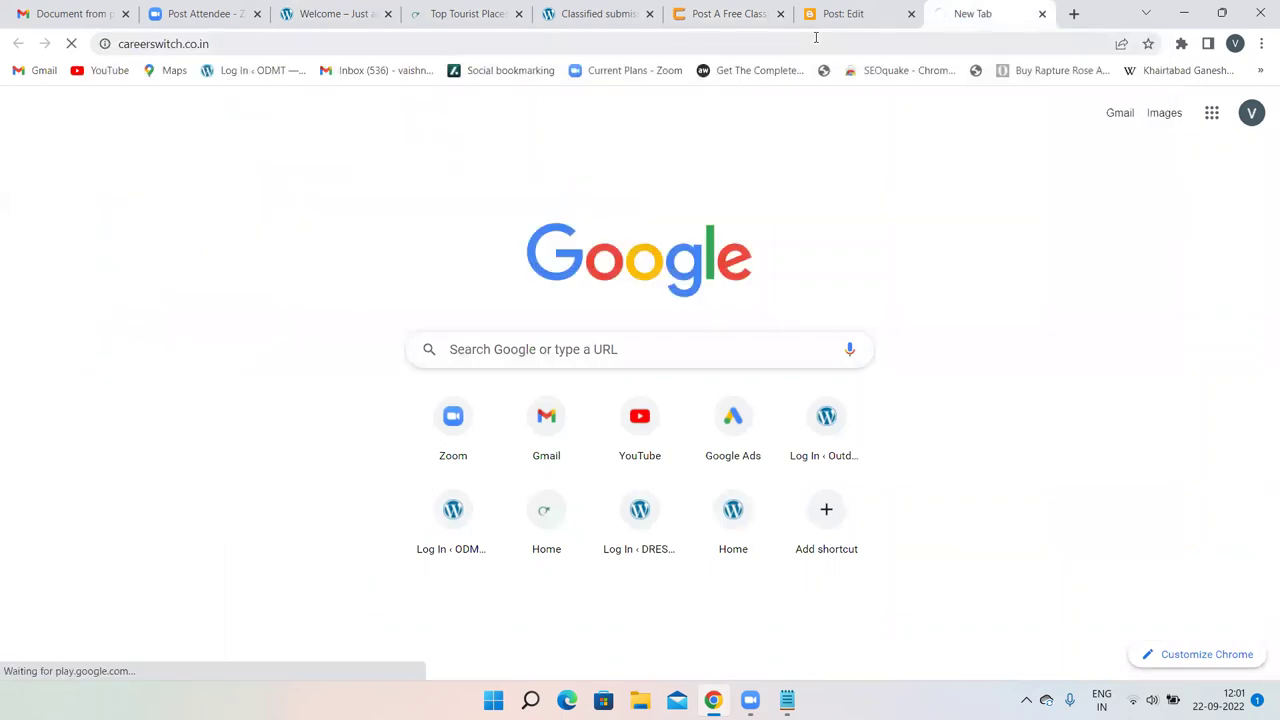
# Autofill the contact e-mail and mobile number, drop the mobile's leading zero, and enter the security captcha.
pyautogui.click(755, 10)
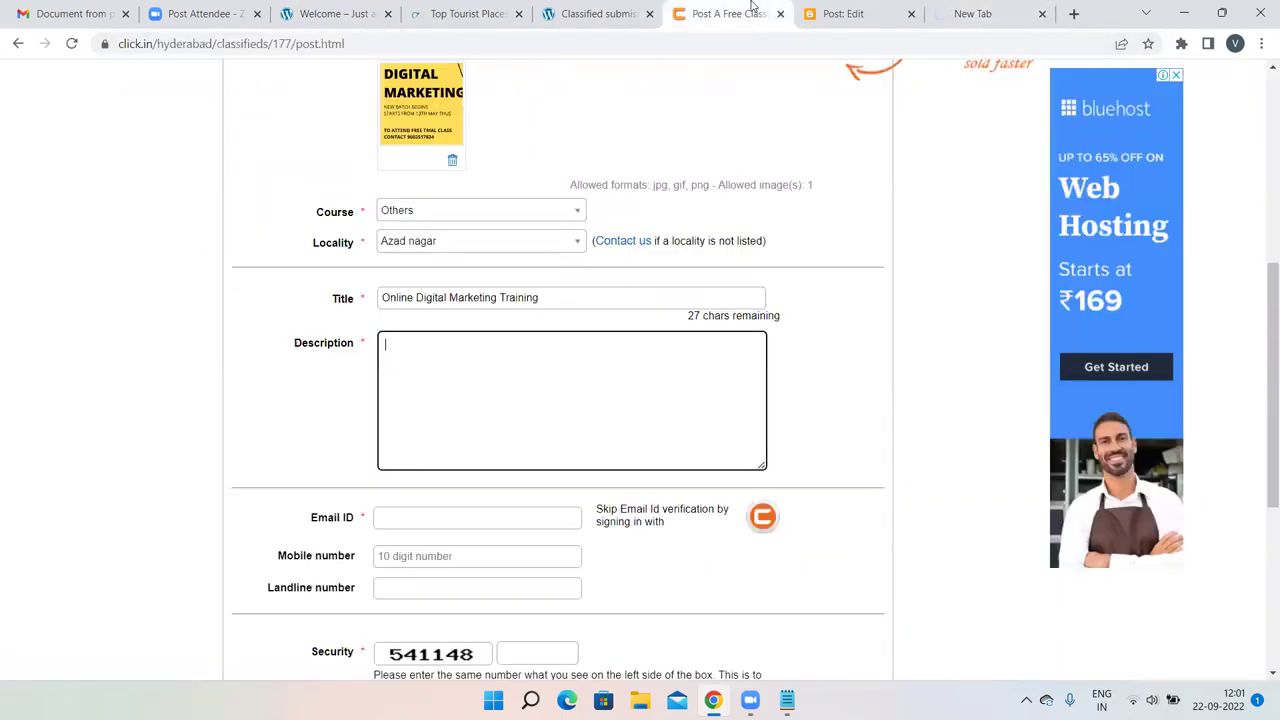
pyautogui.scroll(-2, 453, 344)
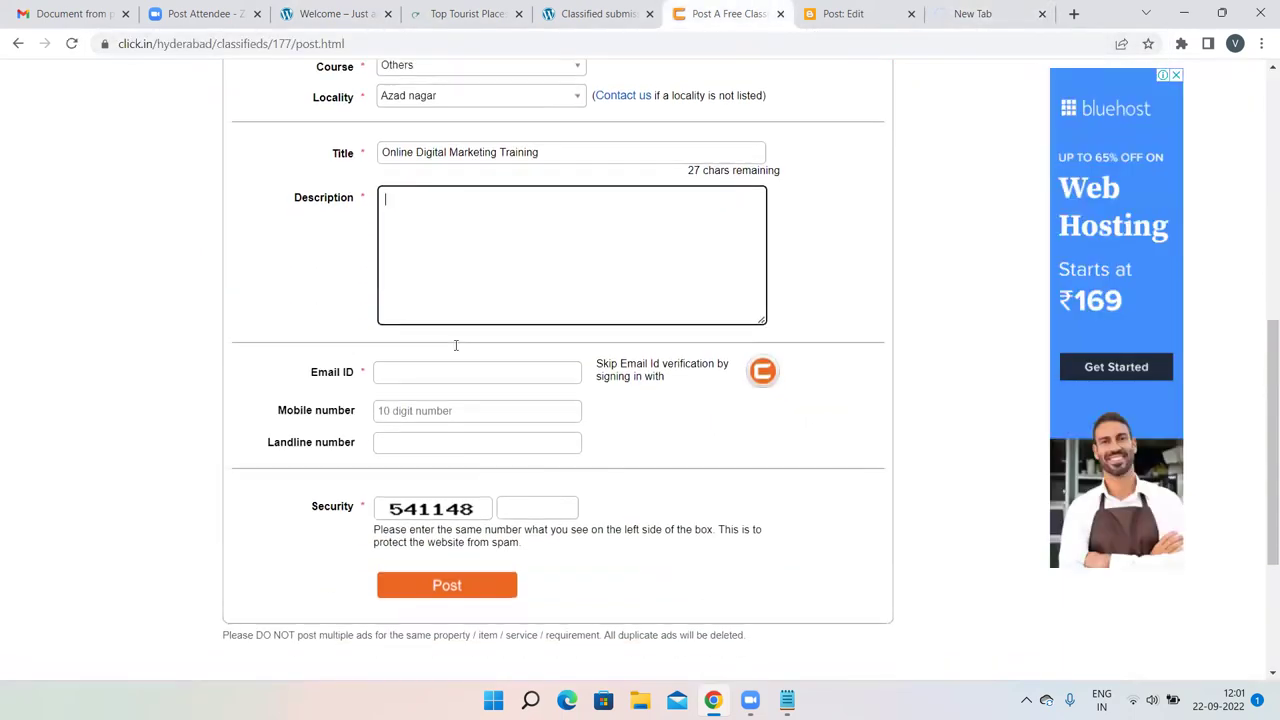
pyautogui.click(411, 374)
pyautogui.click(505, 416)
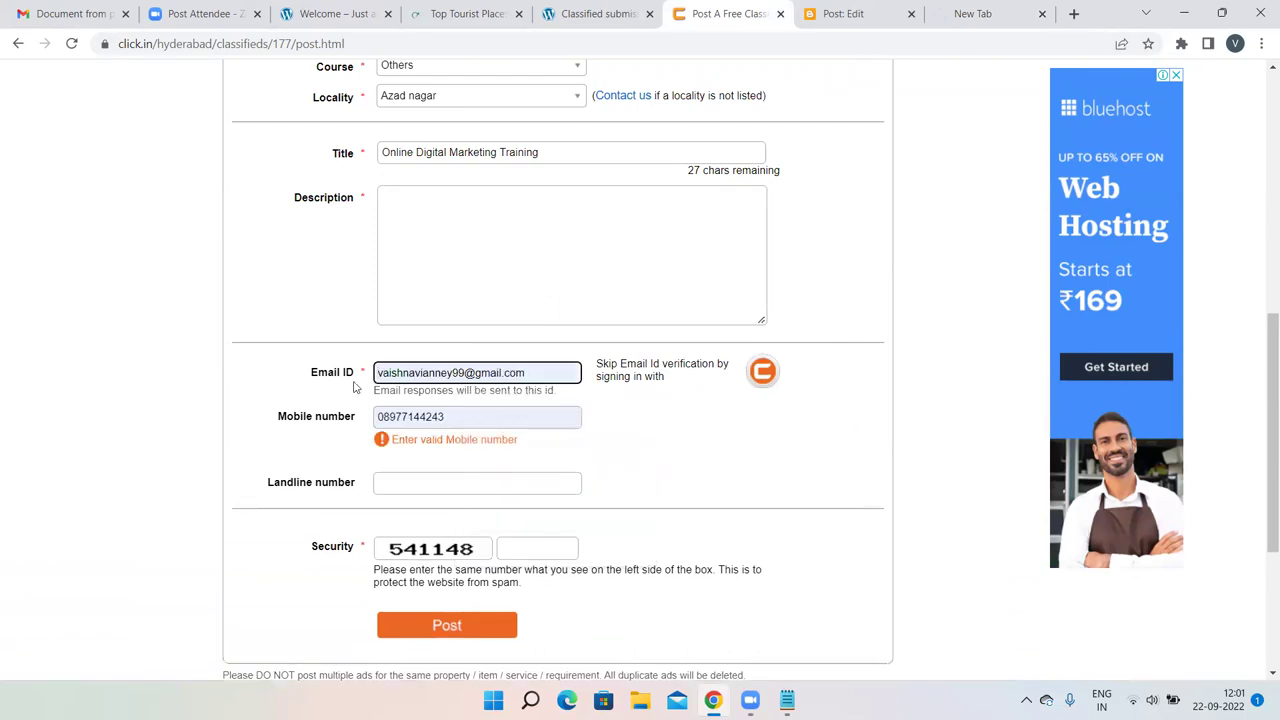
pyautogui.click(385, 414)
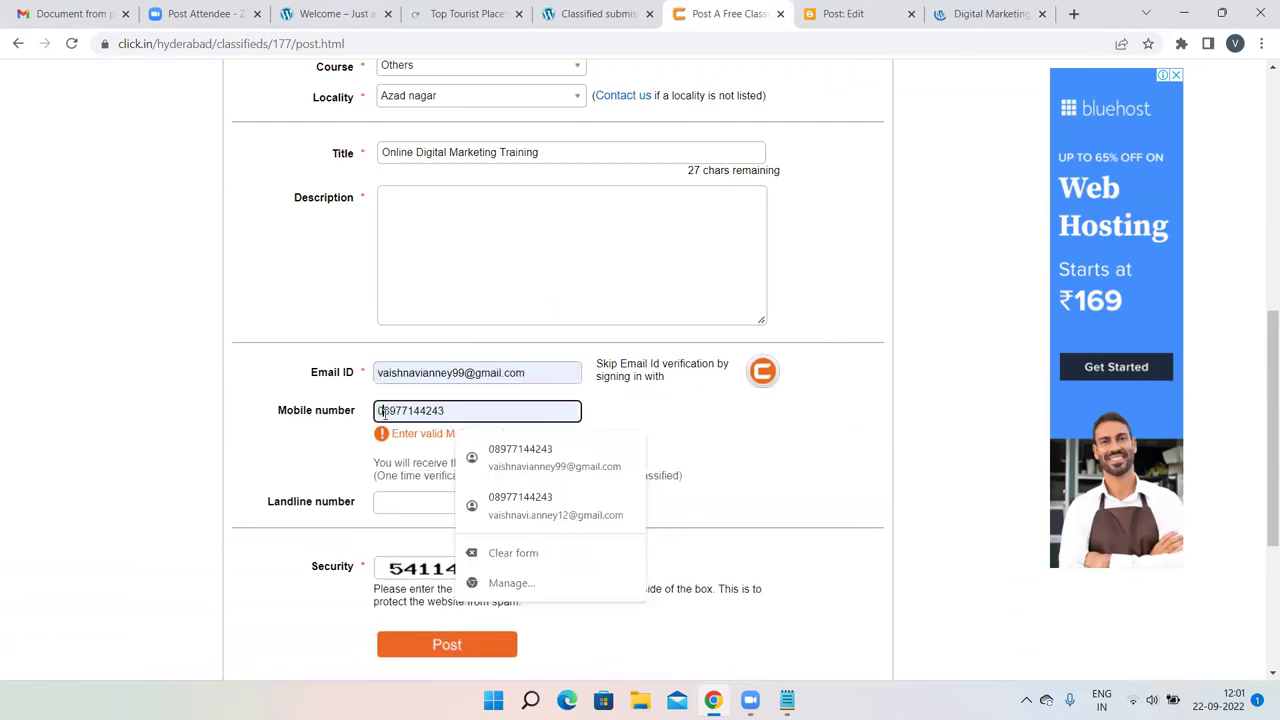
pyautogui.press('BackSpace')
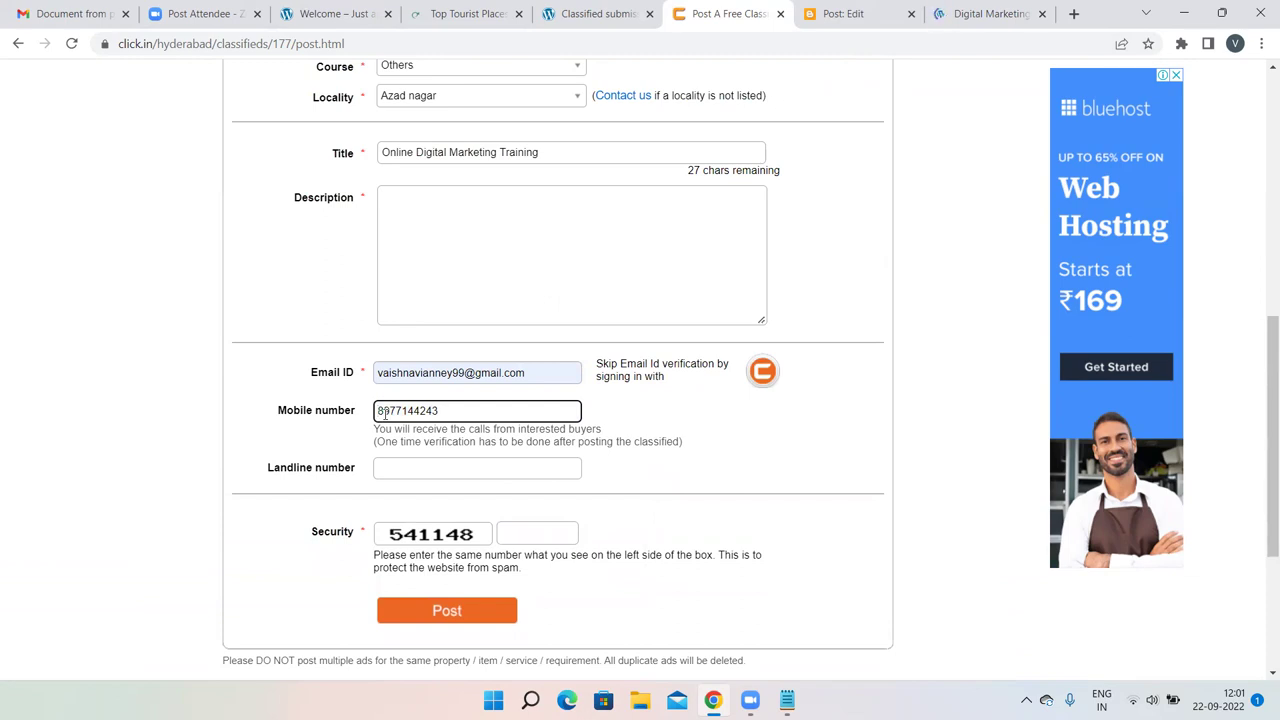
pyautogui.click(519, 530)
pyautogui.write('541148')
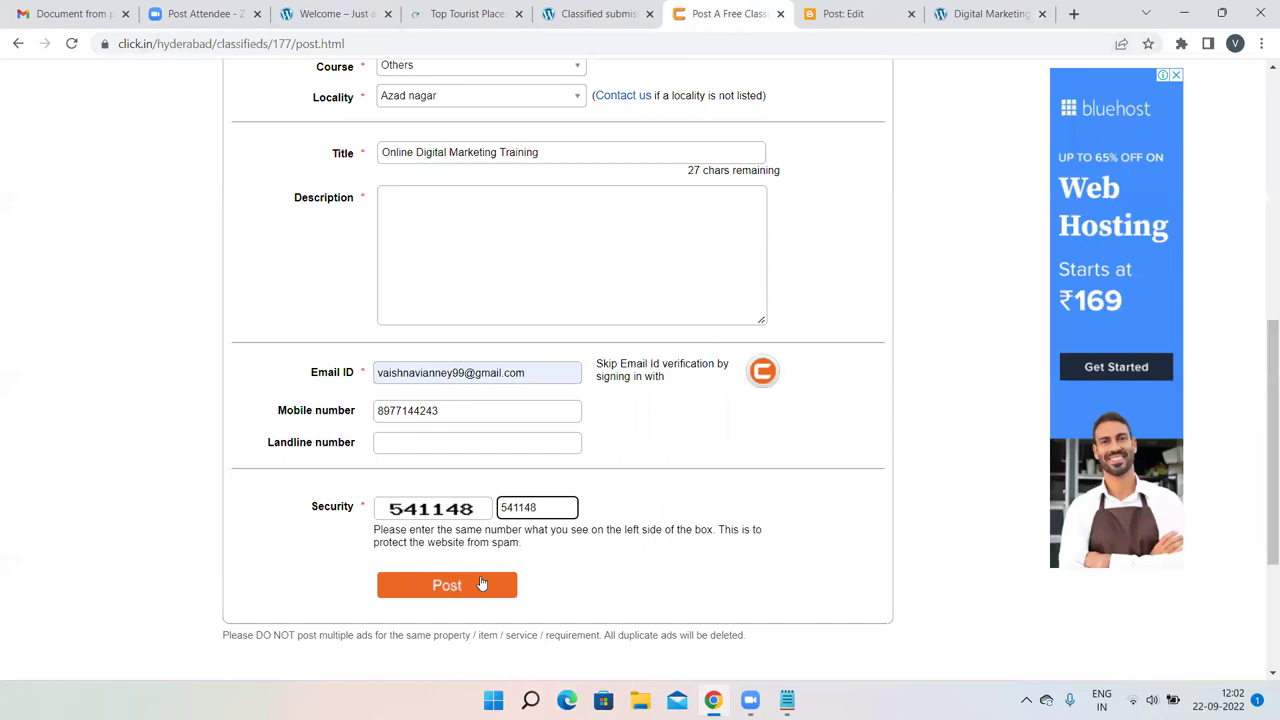
pyautogui.click(975, 13)
pyautogui.scroll(-15, 855, 330)
pyautogui.scroll(2, 853, 338)
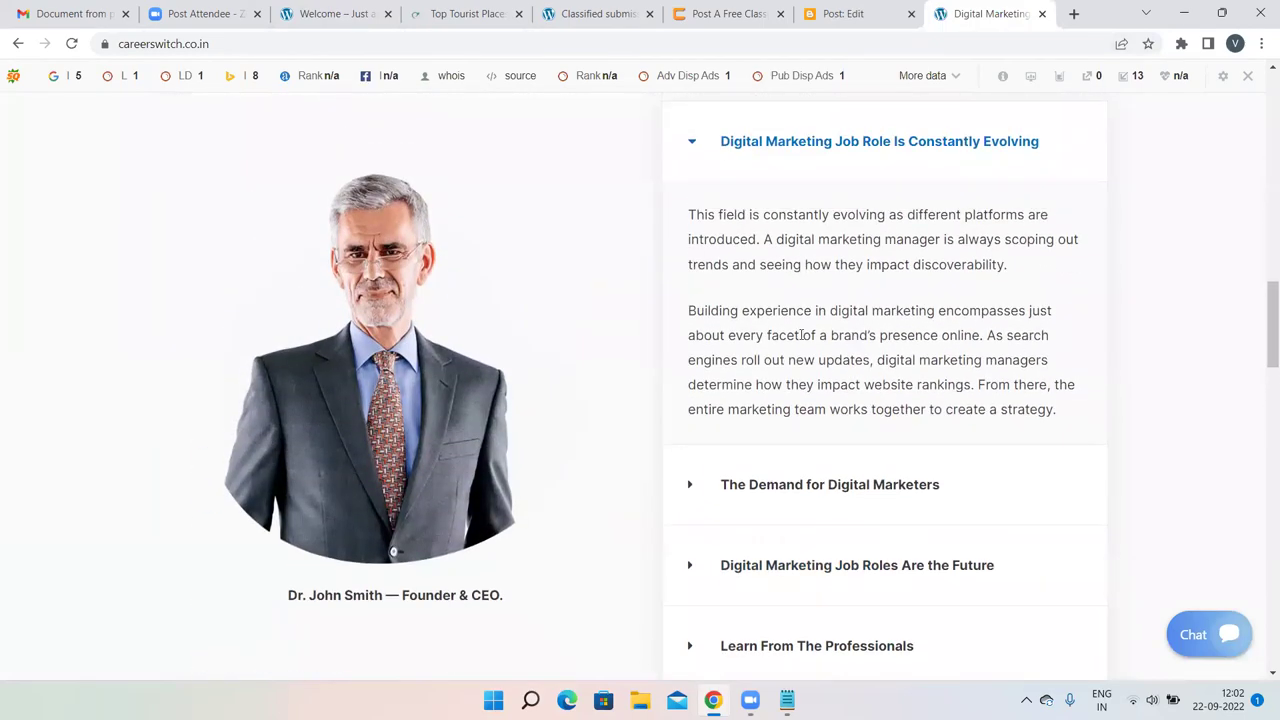
pyautogui.scroll(-10, 801, 335)
pyautogui.scroll(-5, 809, 327)
pyautogui.scroll(15, 809, 327)
pyautogui.scroll(2, 809, 327)
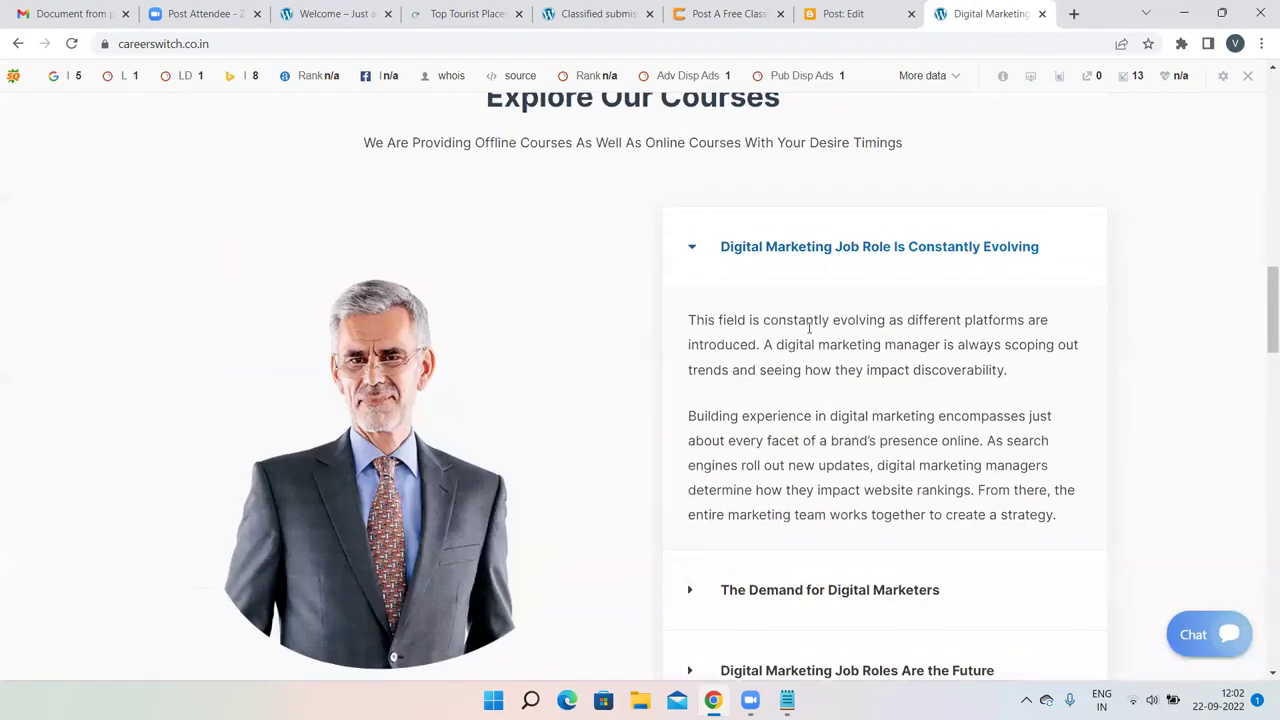
pyautogui.moveTo(1057, 517); pyautogui.dragTo(679, 321)
pyautogui.click(471, 12)
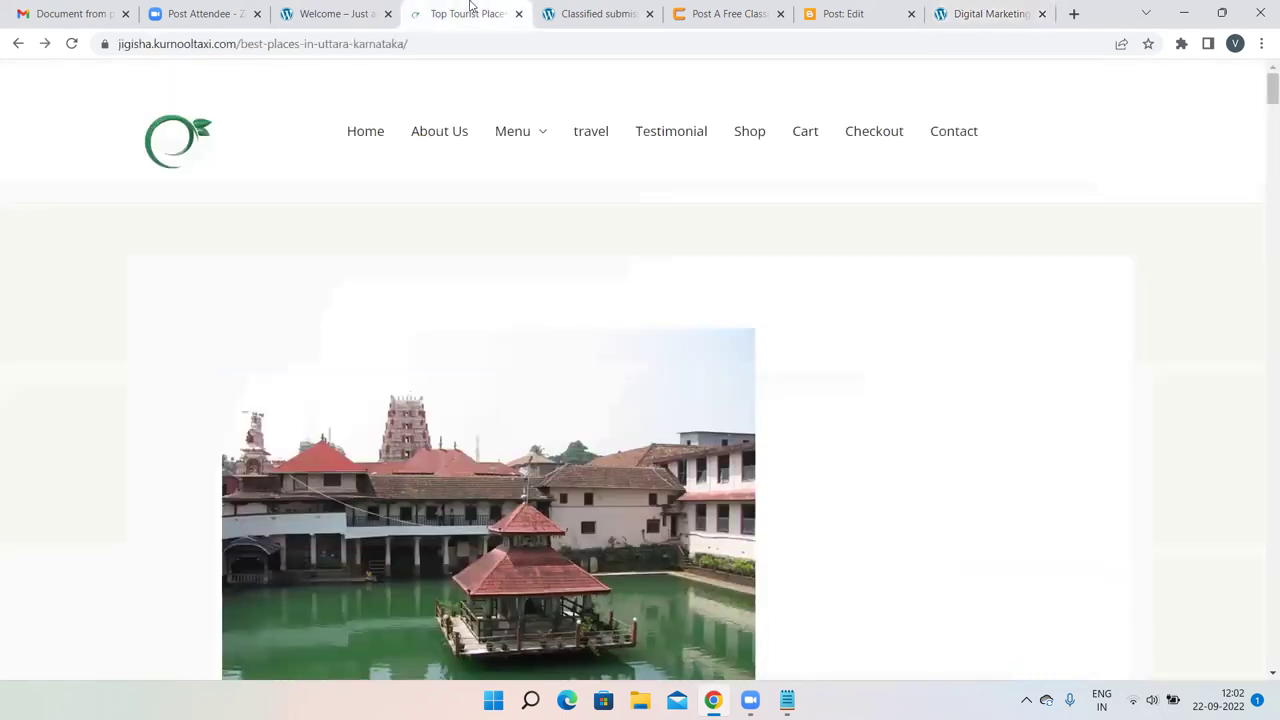
pyautogui.click(570, 12)
pyautogui.click(848, 12)
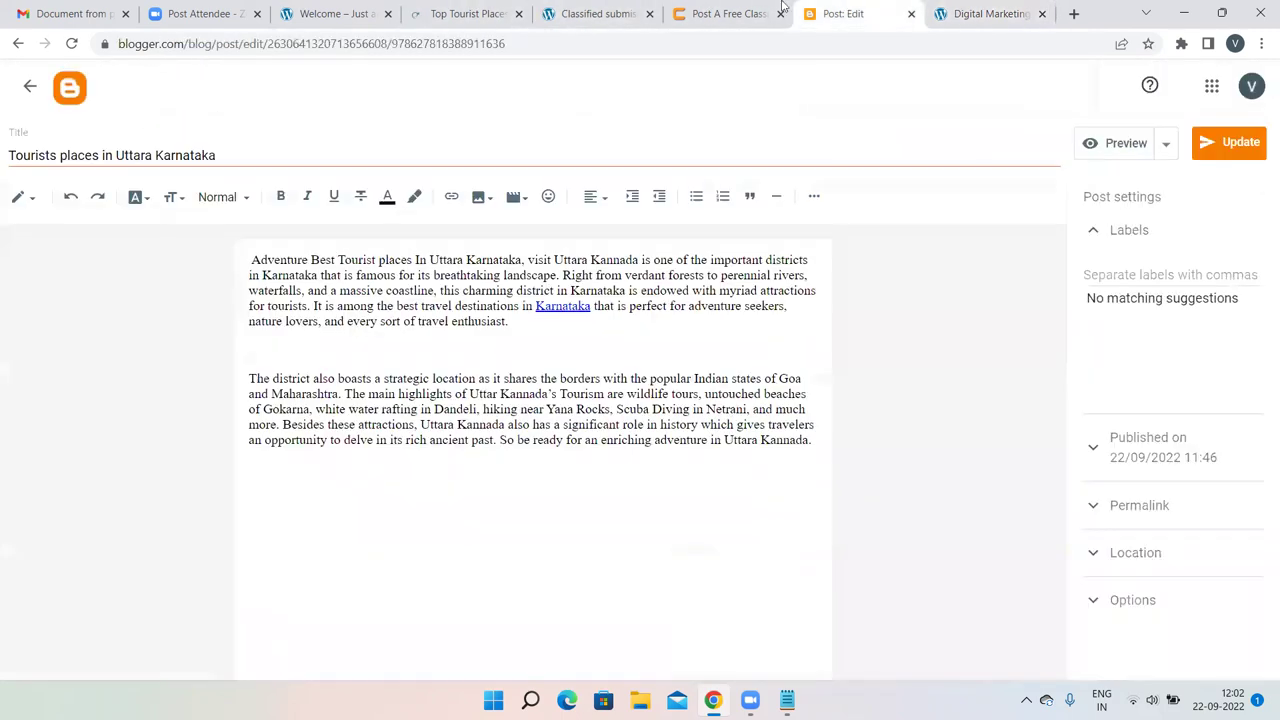
pyautogui.click(772, 12)
# Paste the two-paragraph digital marketing careers text into the ad's Description and review the form.
pyautogui.click(406, 223)
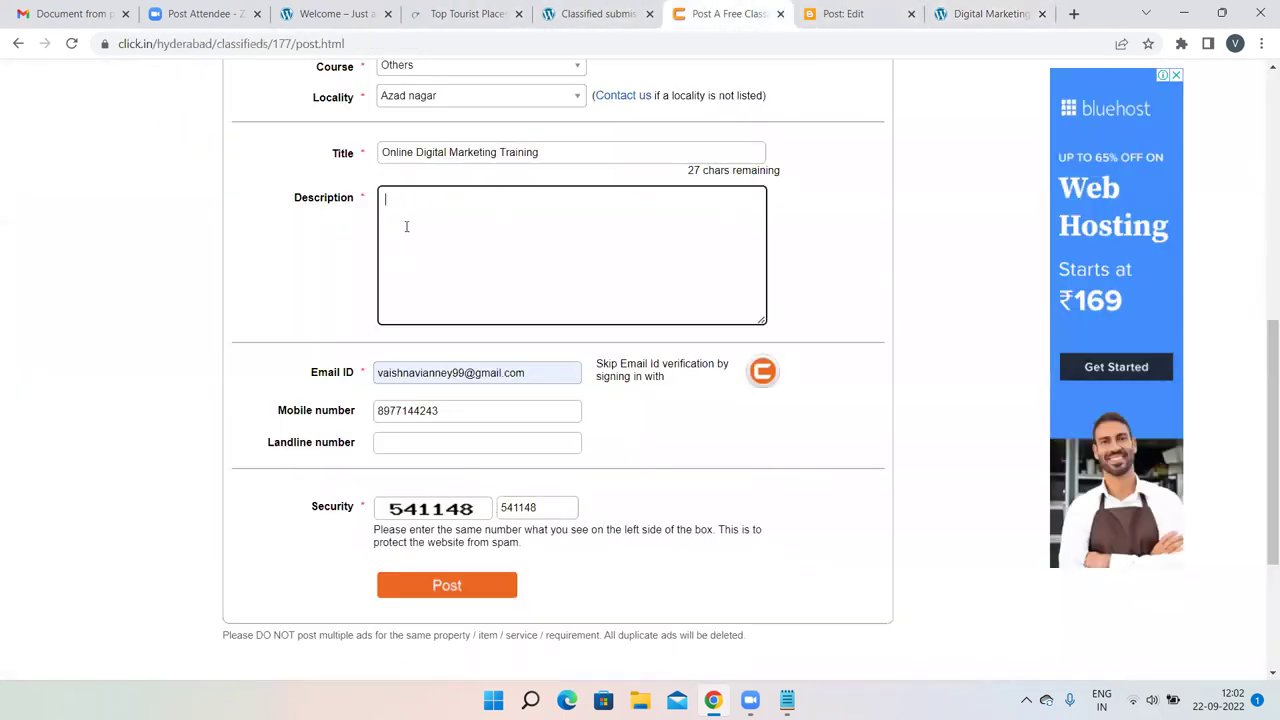
pyautogui.write('This field is constantly evolving as different platforms are introduced. A digital marketing manager is always scoping out trends and seeing how they impact discoverability.  Building experience in digital marketing encompasses just about every facet of a brand s presence online. As search engines roll out new updates, digital marketing managers determine how they impact website rankings. From there, the entire marketing team works together to create a strategy')
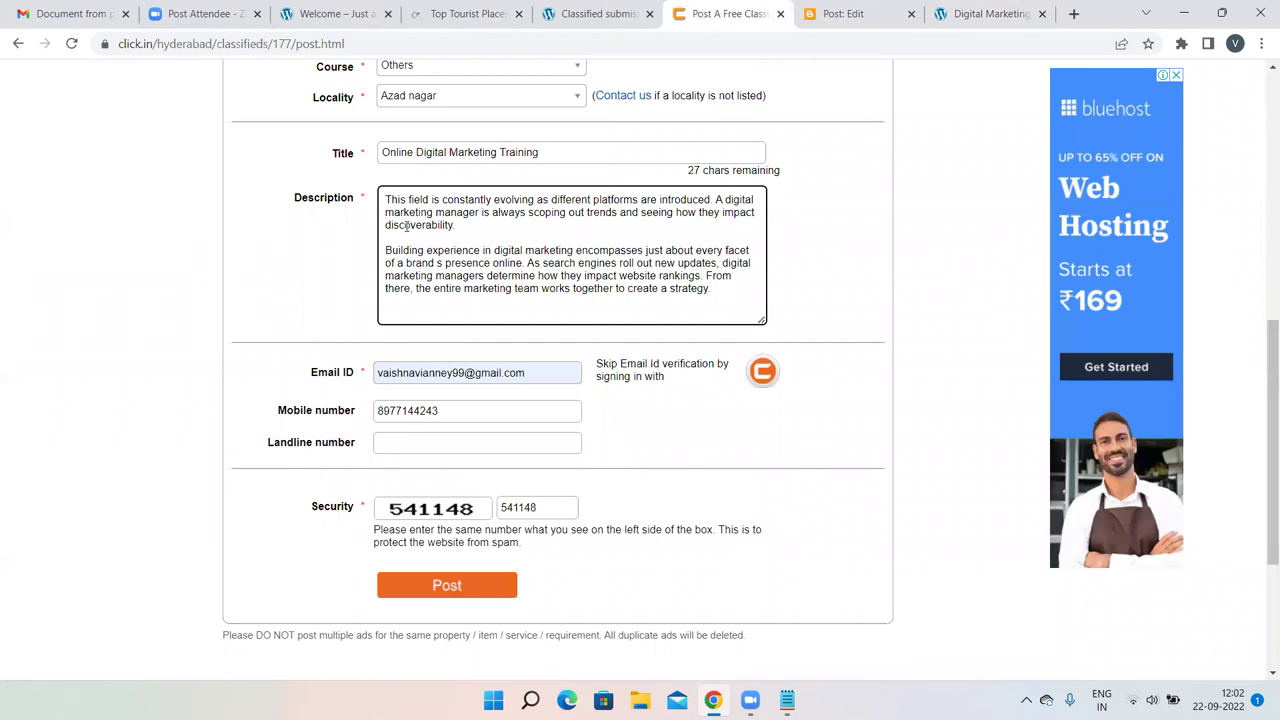
pyautogui.scroll(2, 406, 225)
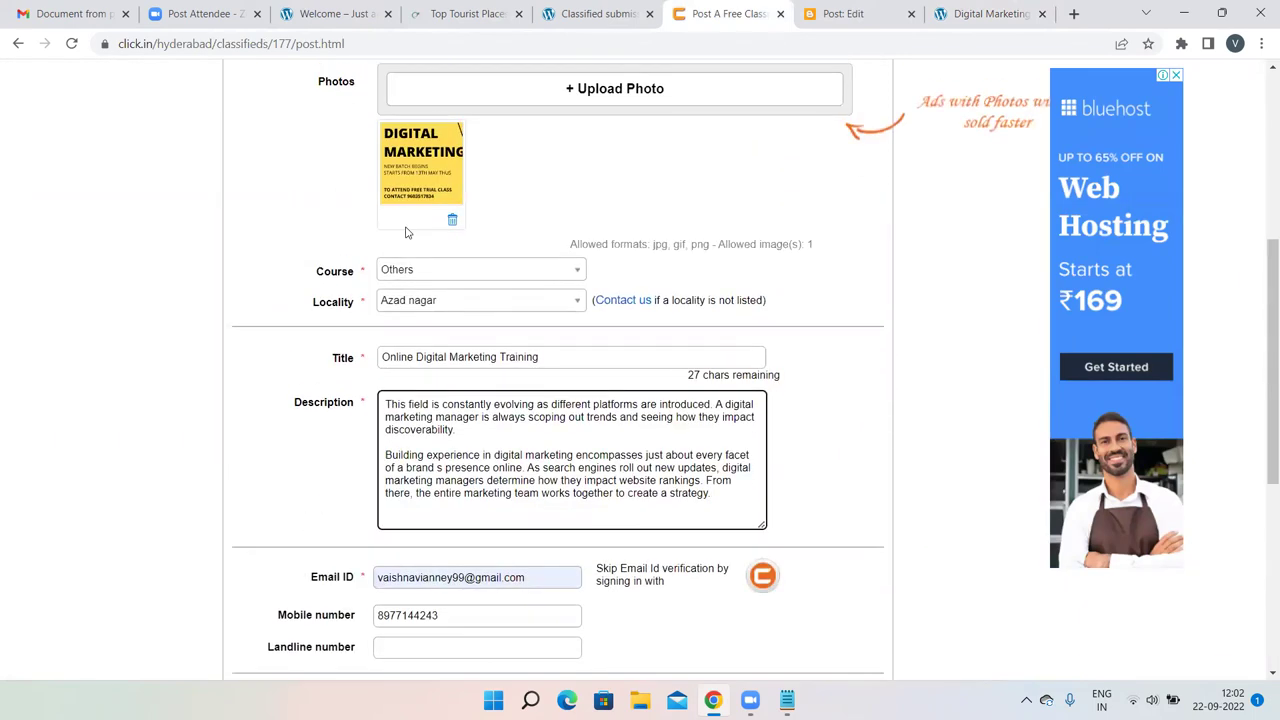
pyautogui.scroll(1, 406, 232)
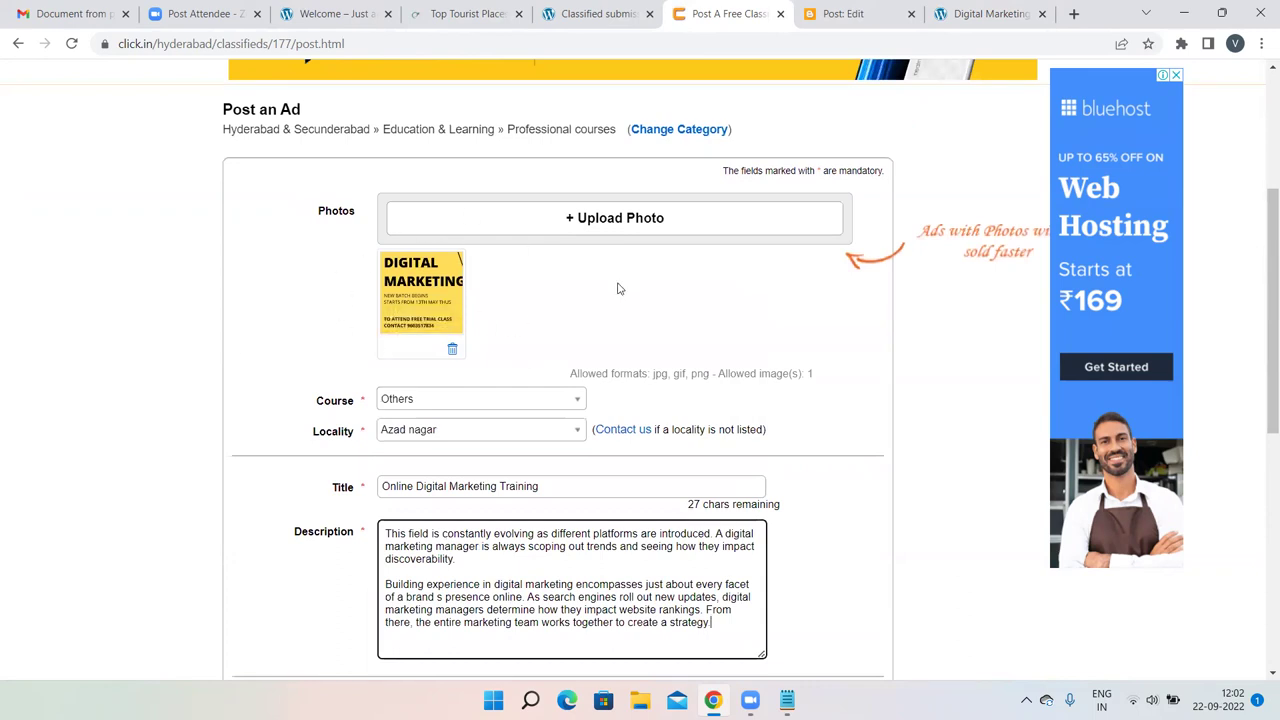
pyautogui.scroll(-5, 618, 289)
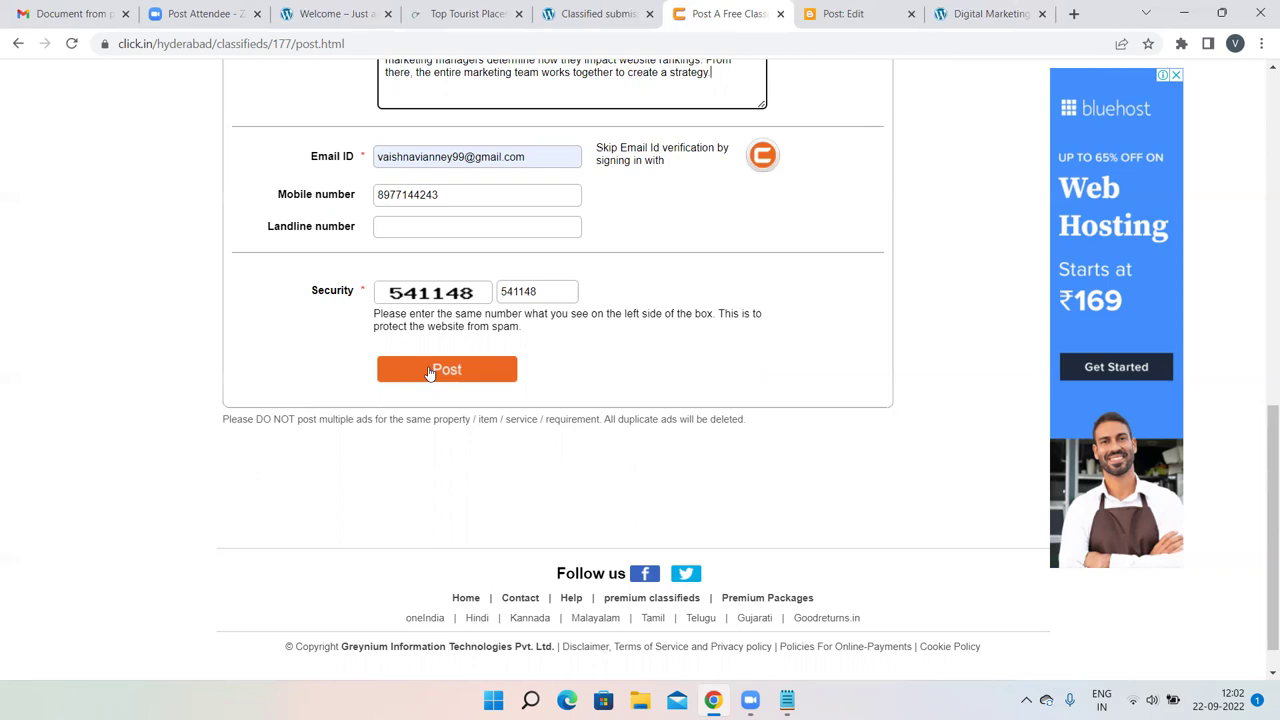
pyautogui.scroll(3, 835, 253)
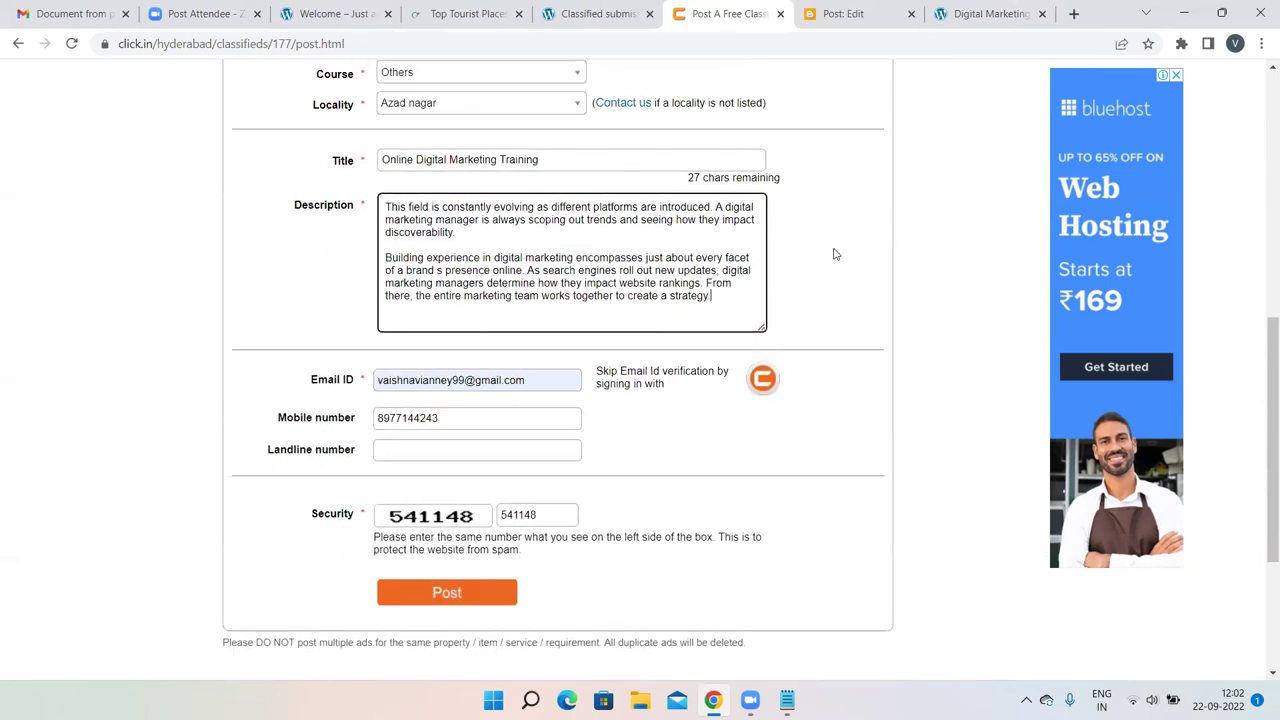
pyautogui.scroll(2, 835, 253)
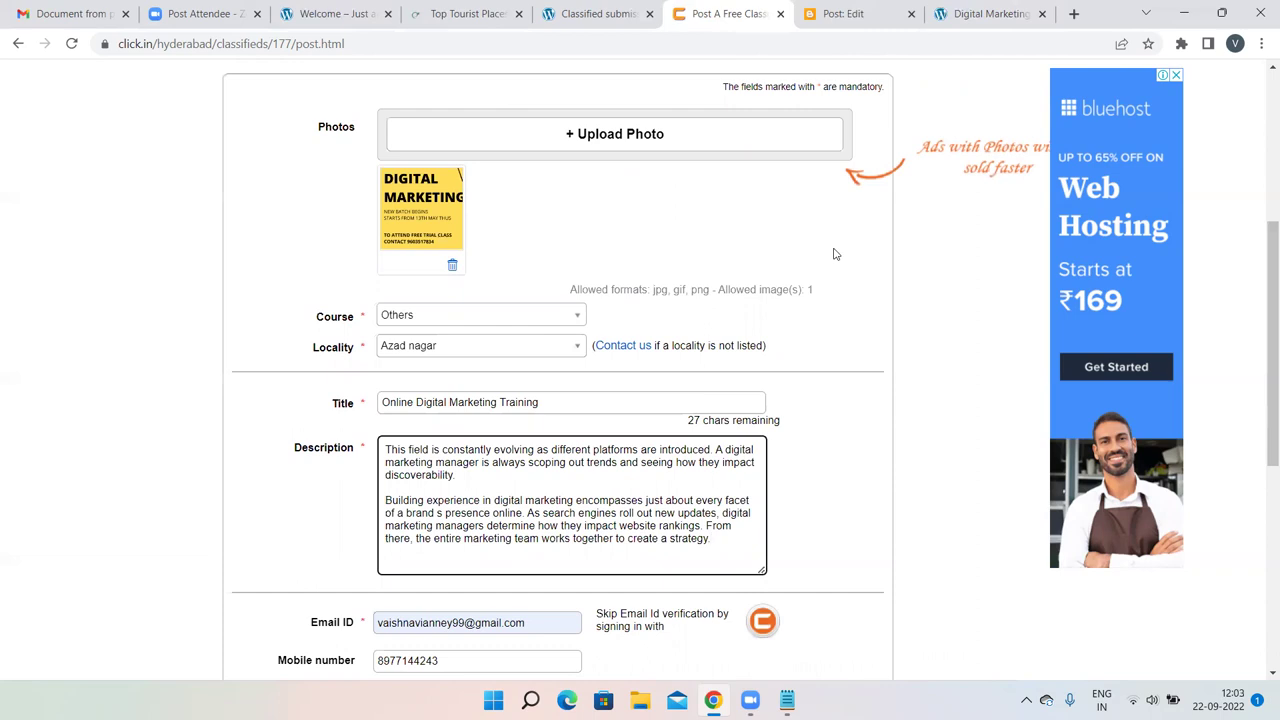
# Add 'not get backlink' and 'promote' as new lines under the first Notepad note.
pyautogui.click(787, 700)
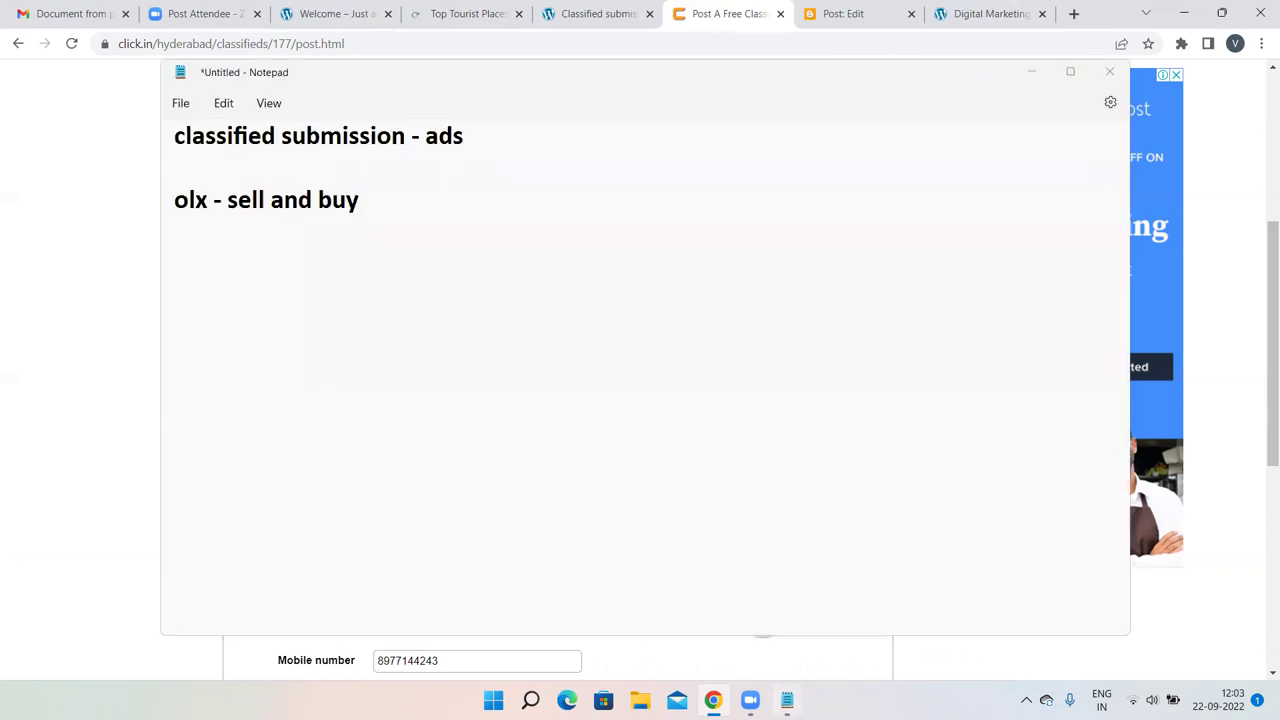
pyautogui.click(509, 141)
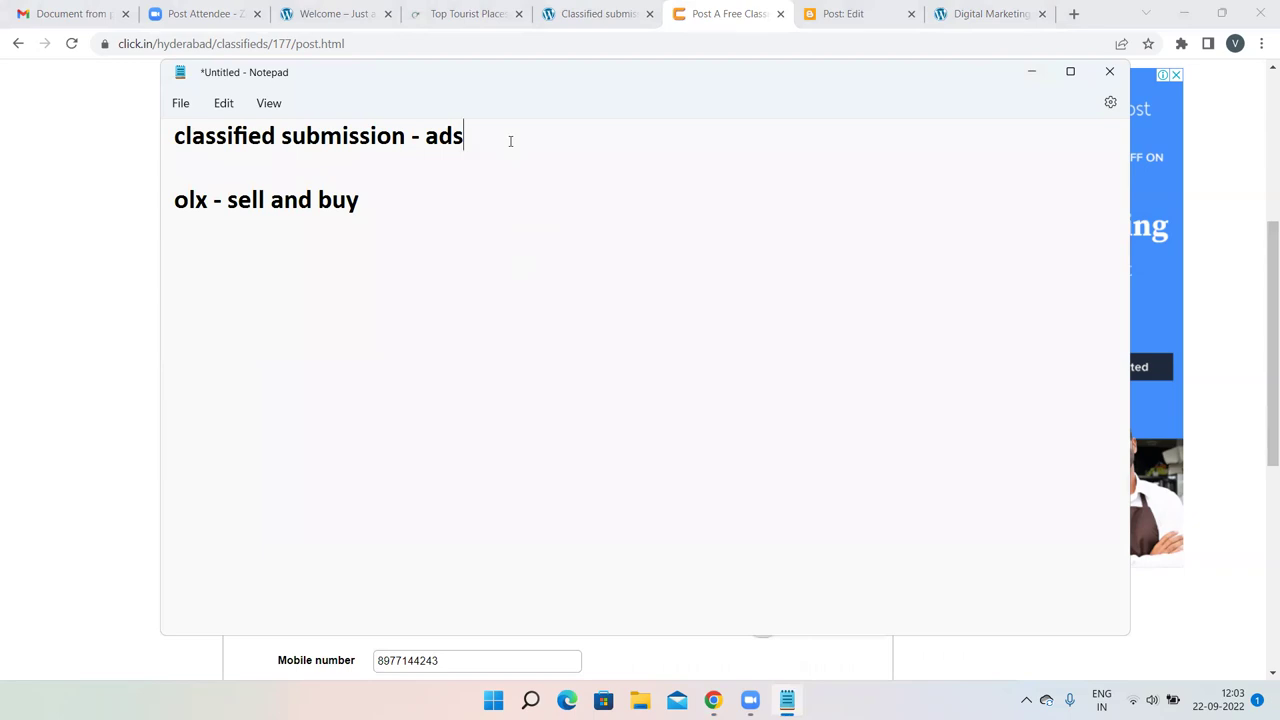
pyautogui.press('Return')
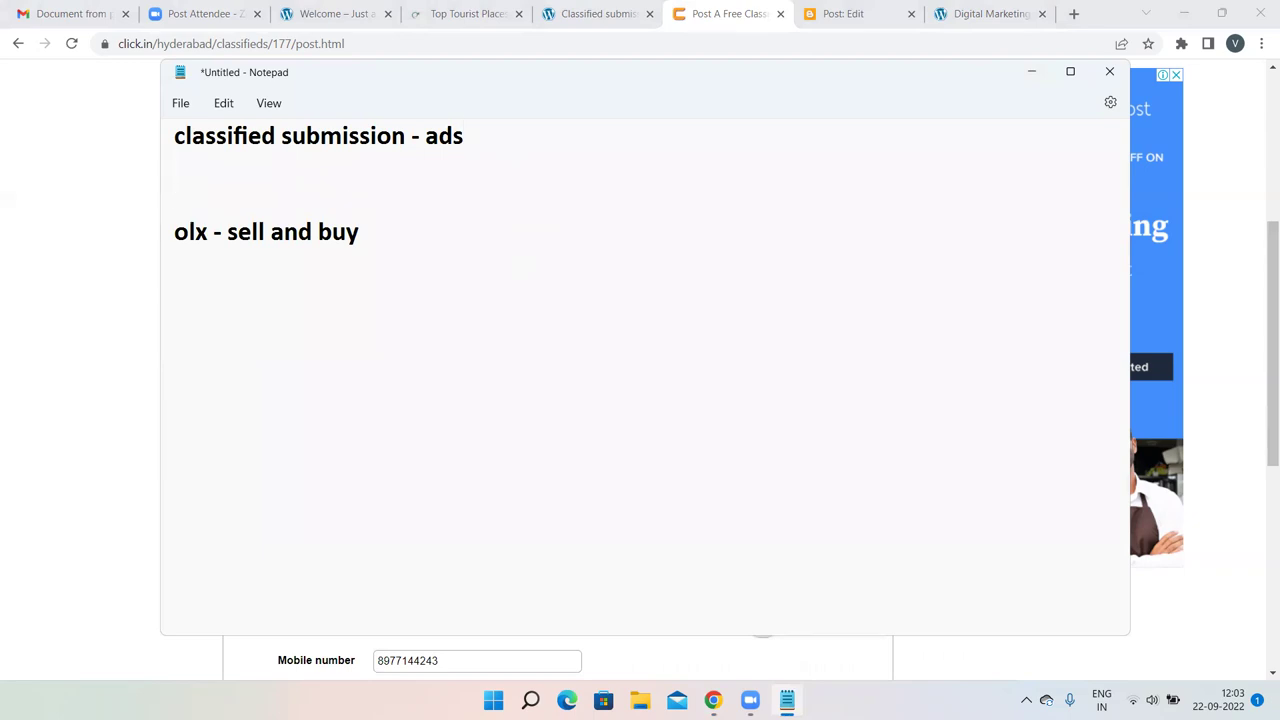
pyautogui.write('not get backlink')
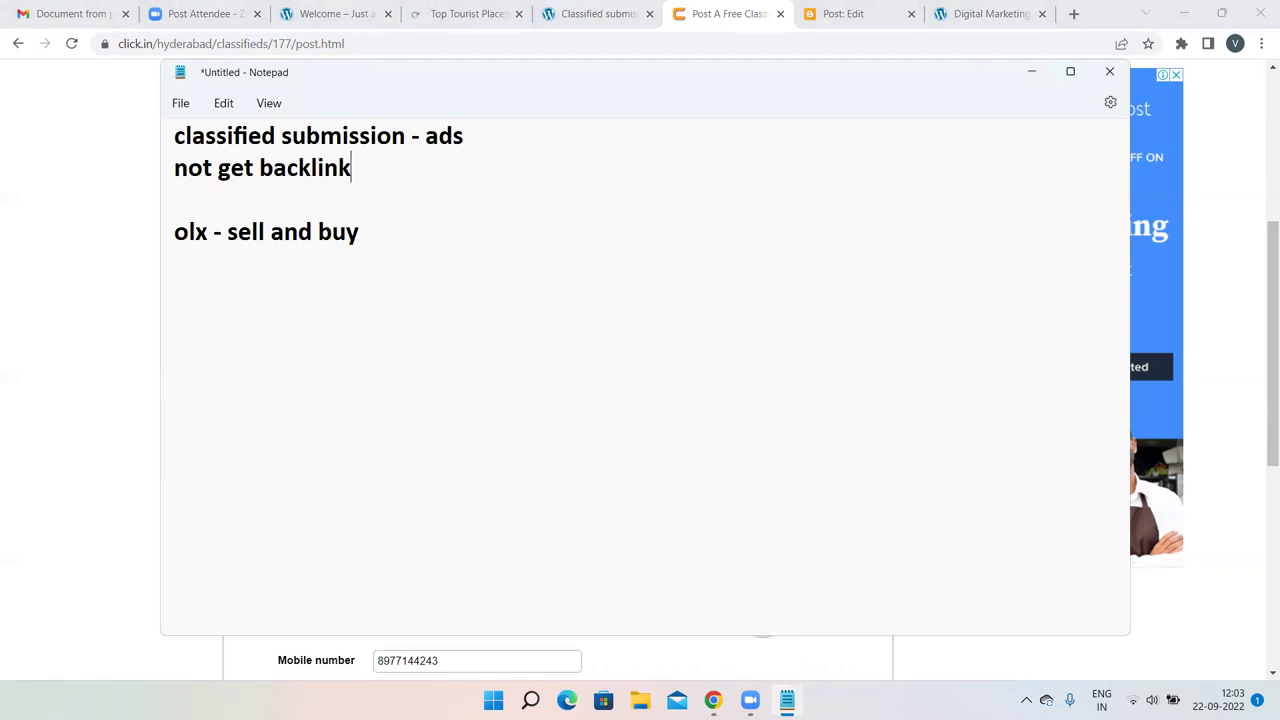
pyautogui.press('Return')
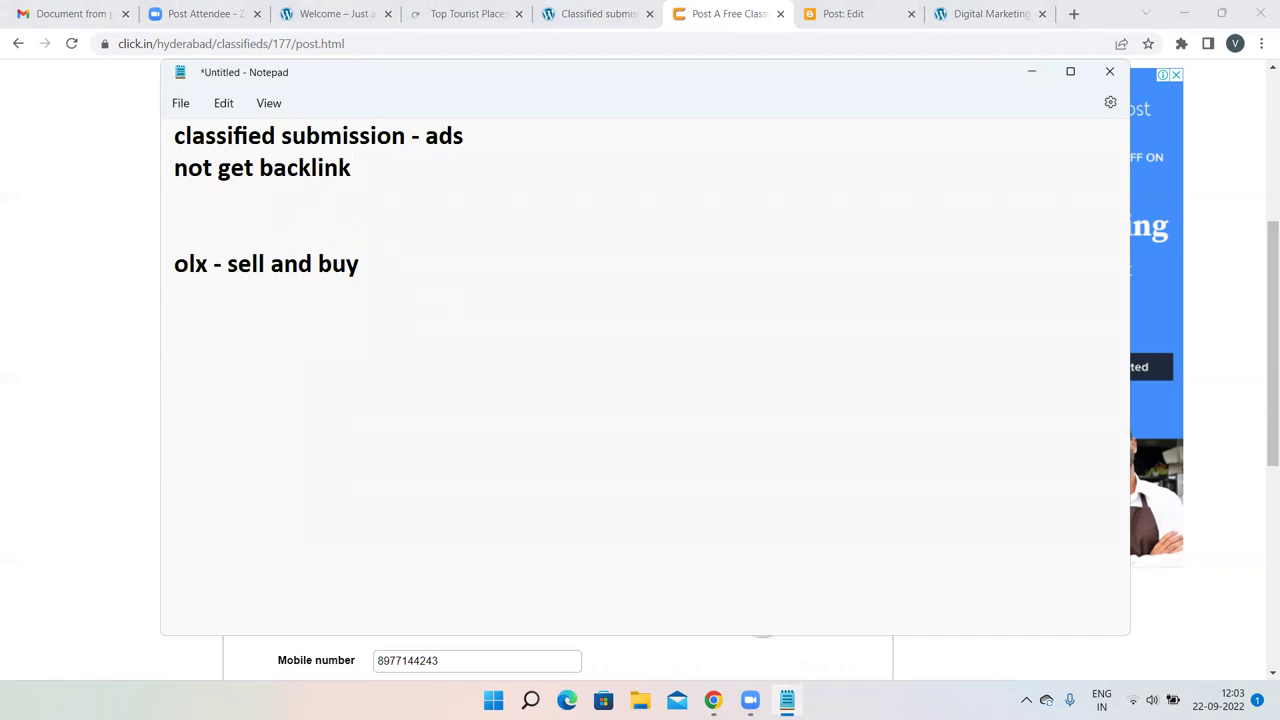
pyautogui.write('prmote')
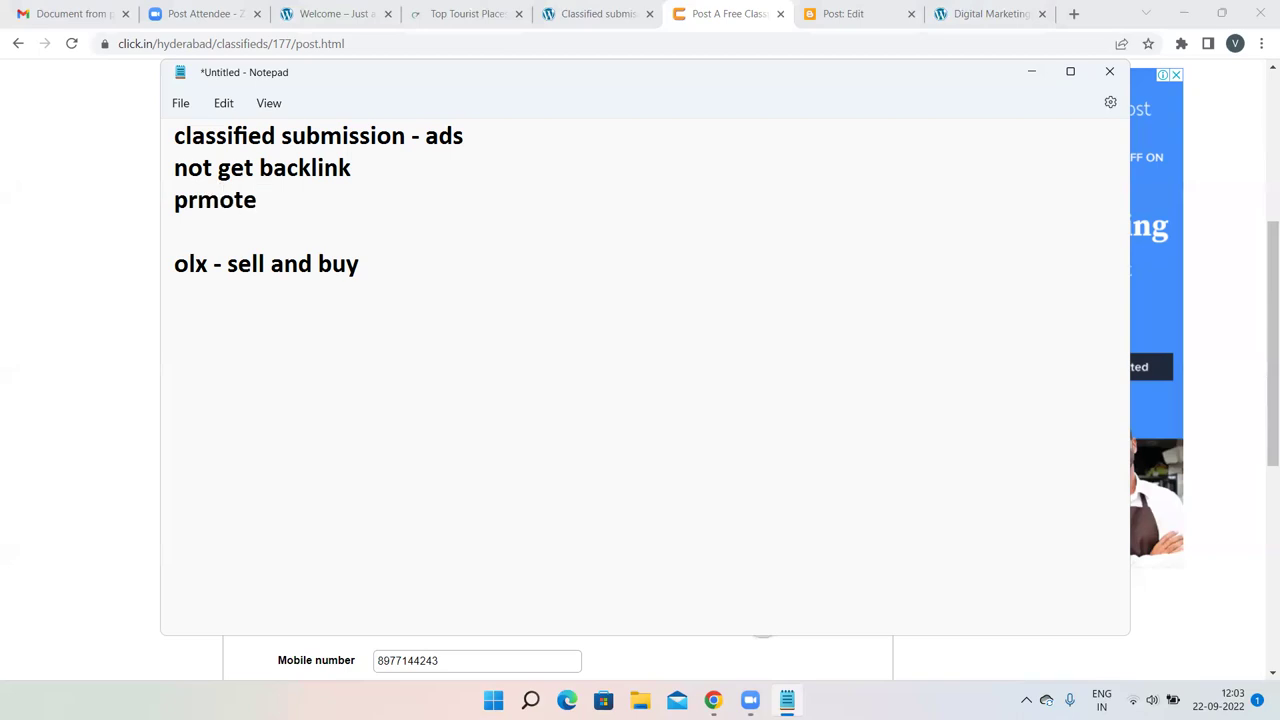
pyautogui.press('Left')
pyautogui.press('Left')
pyautogui.press('Left')
pyautogui.press('Left')
pyautogui.write('o')
pyautogui.click(294, 193)
# Attempt to post the ad, then delete 'Online' from the title after the duplicate-title error.
pyautogui.click(108, 212)
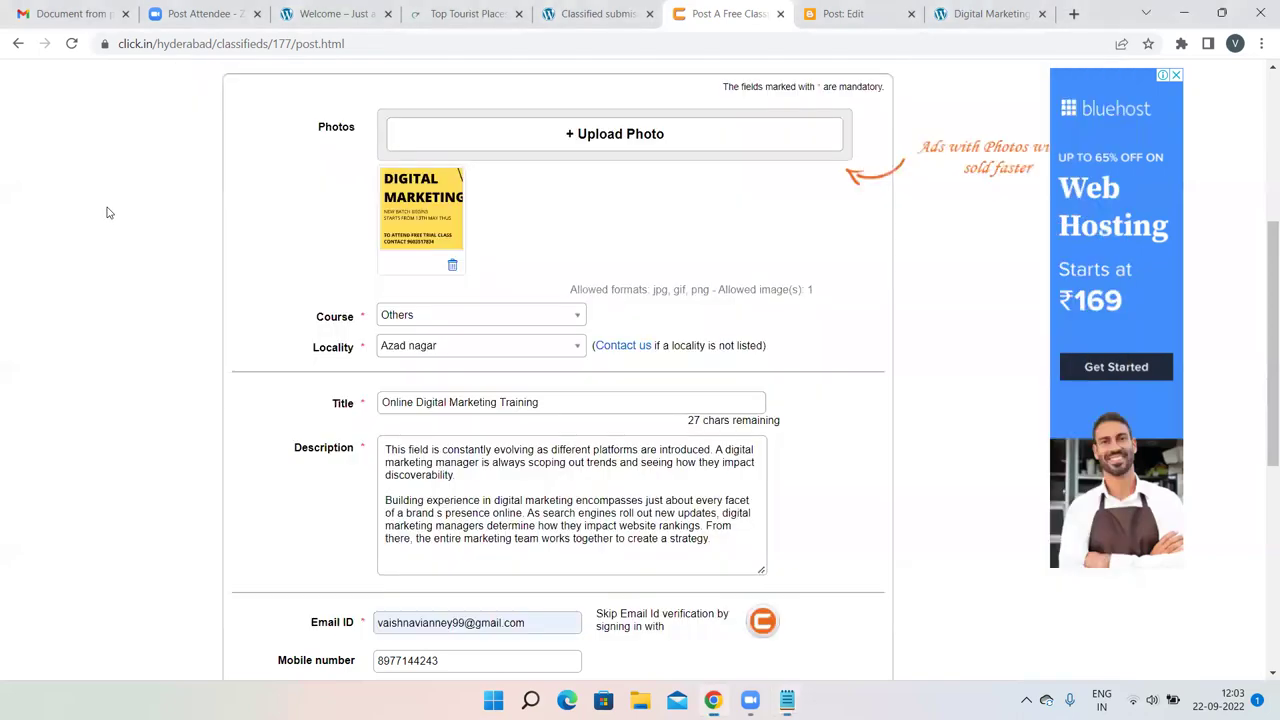
pyautogui.scroll(-5, 863, 403)
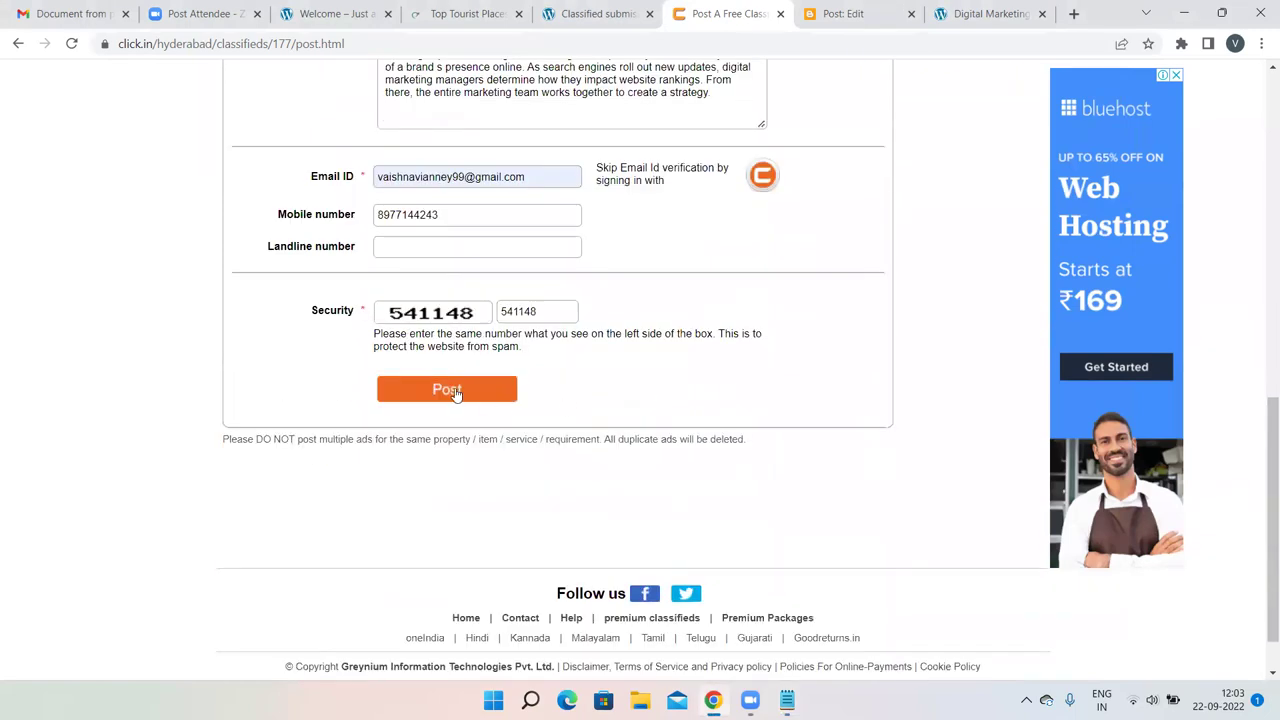
pyautogui.click(455, 393)
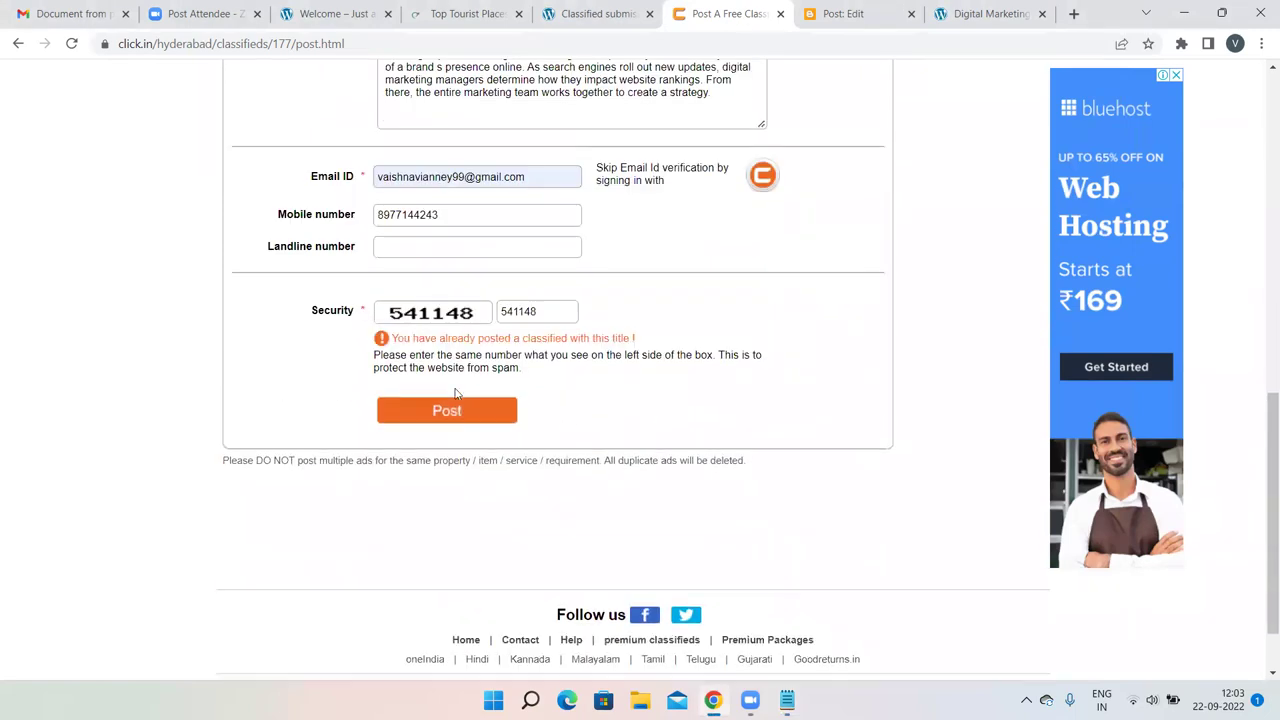
pyautogui.scroll(3, 700, 300)
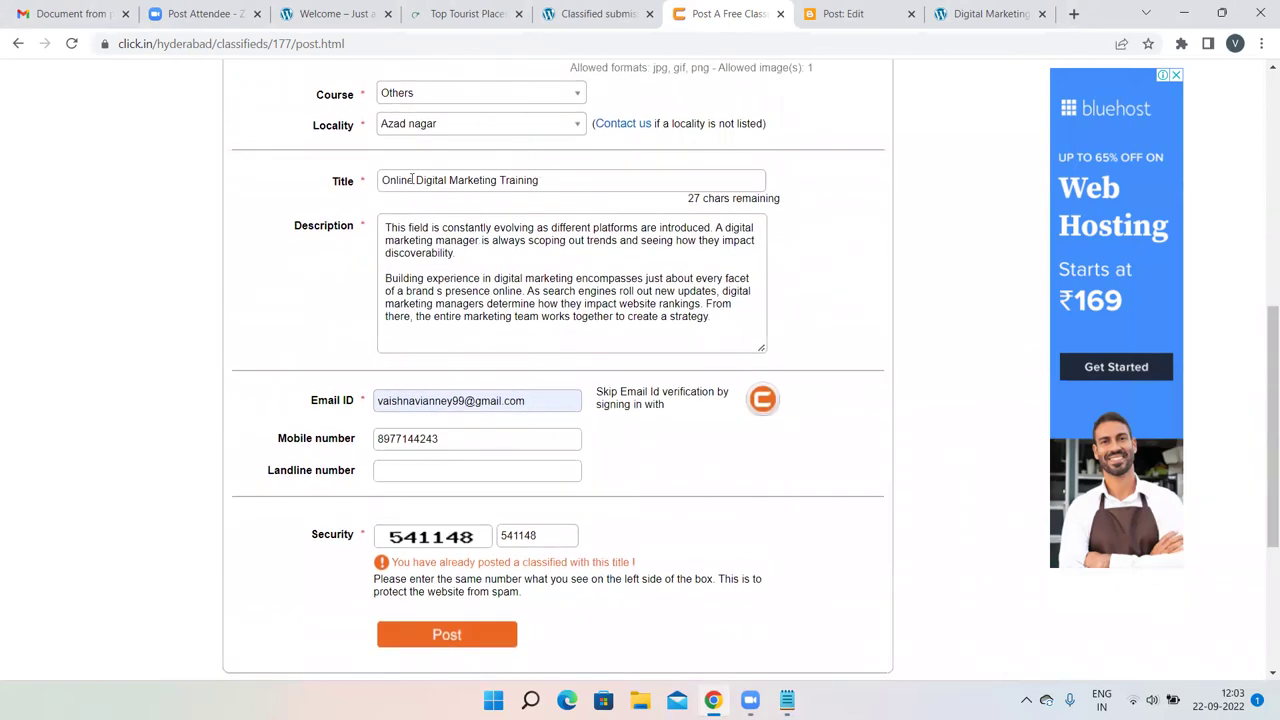
pyautogui.doubleClick(409, 180)
pyautogui.press('BackSpace')
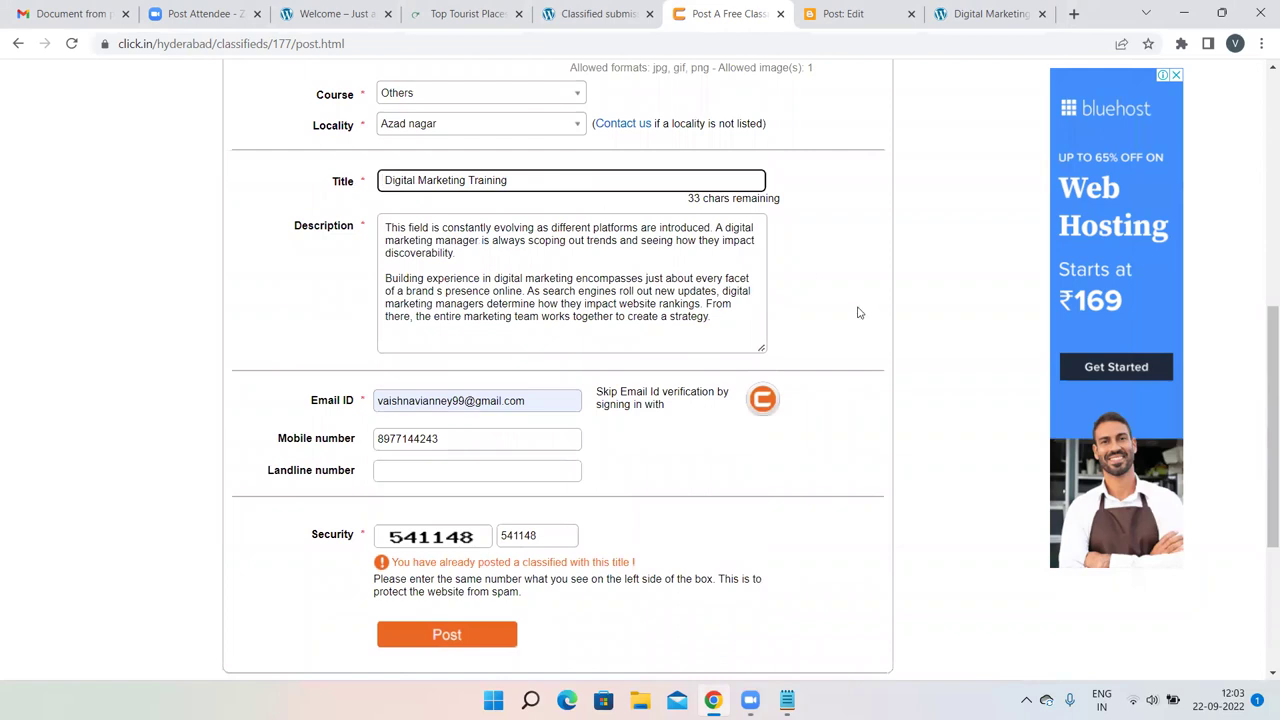
# Retitle the ad 'Digital Marketing Training Courses' and submit it, leaving it pending activation.
pyautogui.scroll(-1, 857, 312)
pyautogui.click(447, 528)
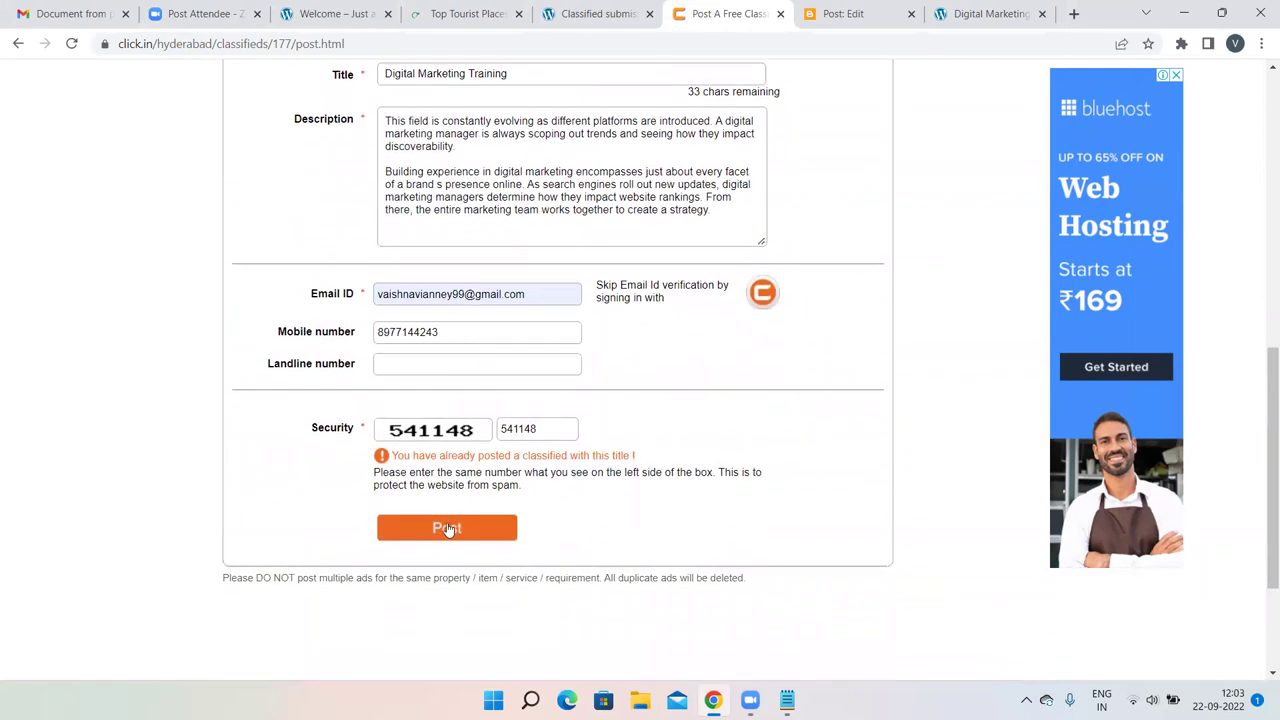
pyautogui.scroll(2, 811, 380)
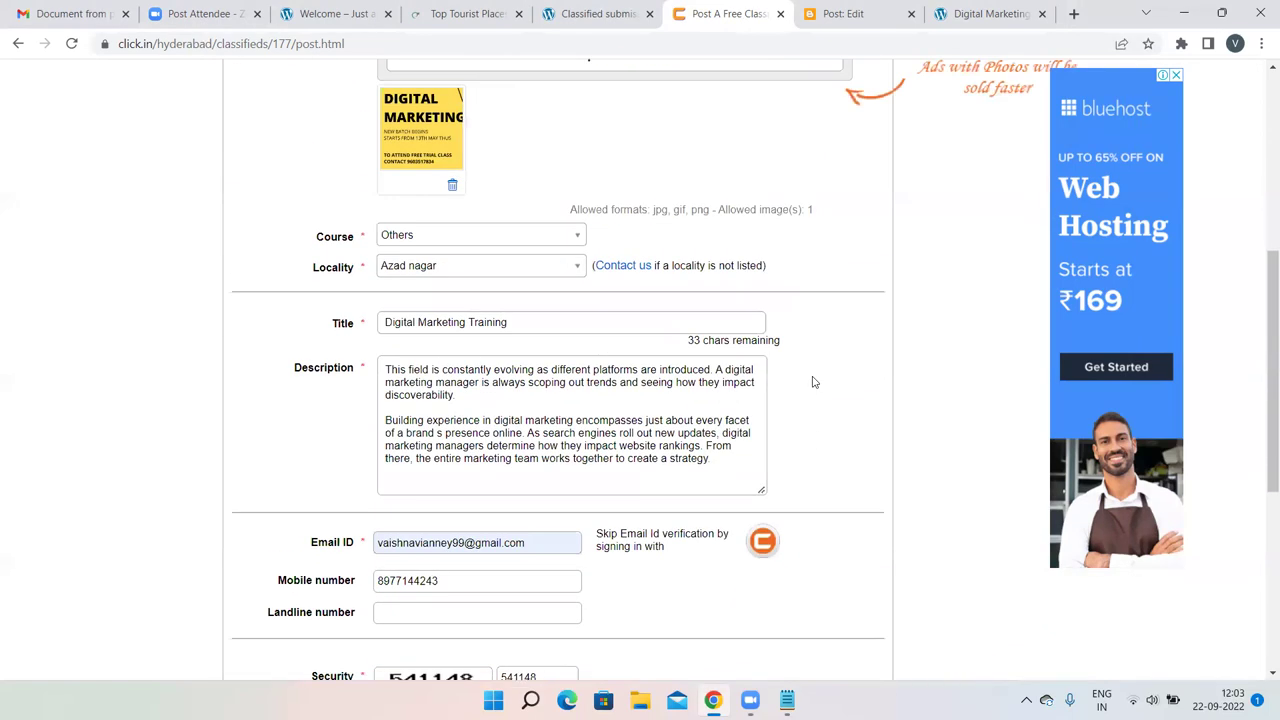
pyautogui.click(509, 322)
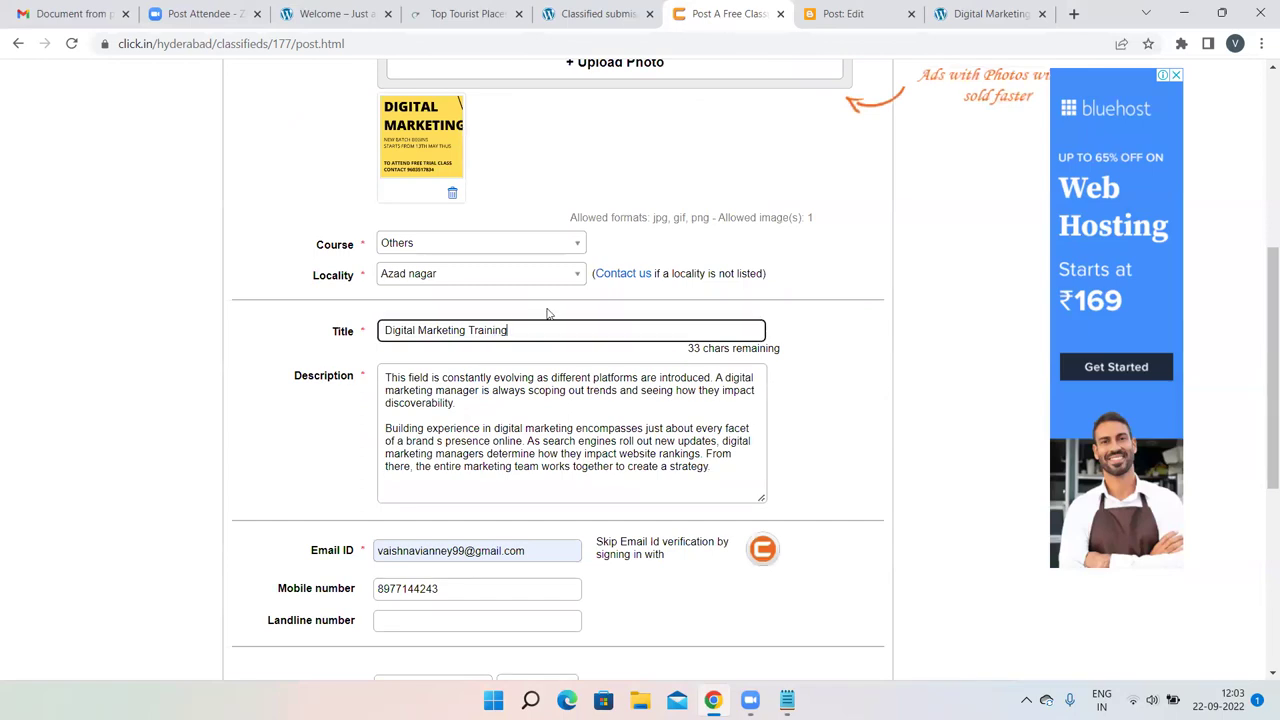
pyautogui.write('Courses')
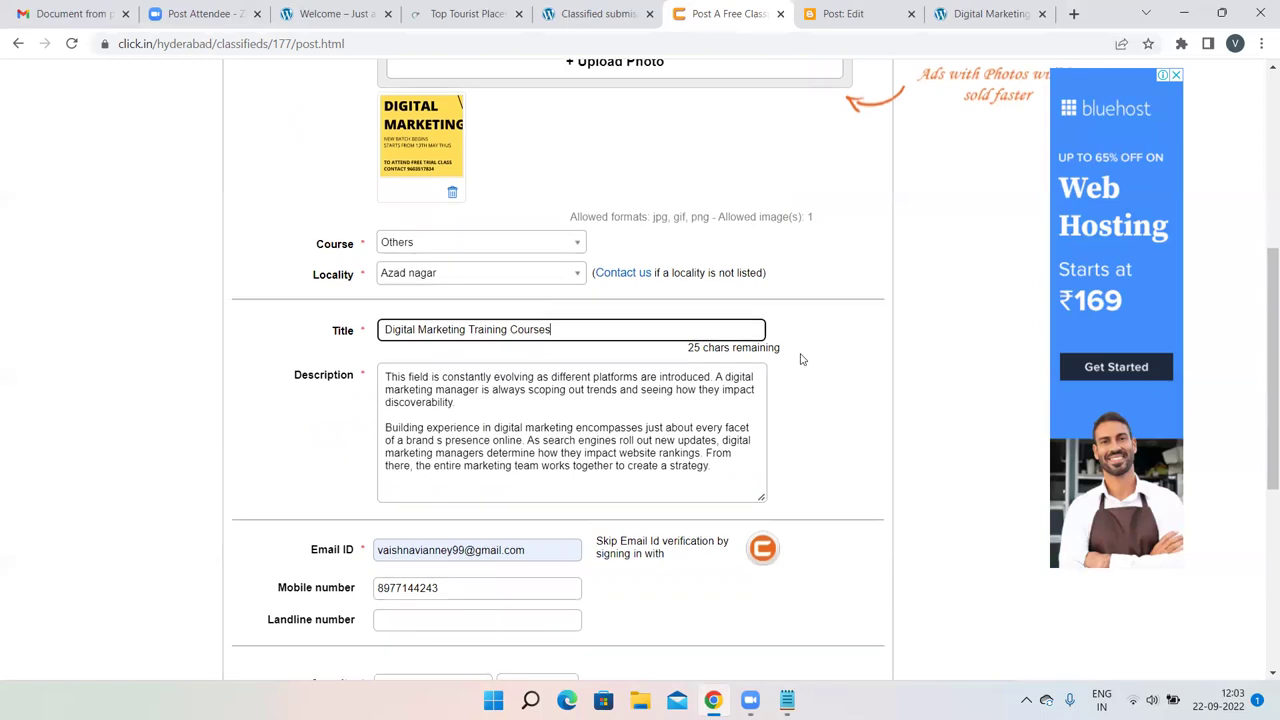
pyautogui.scroll(-3, 800, 360)
pyautogui.click(425, 490)
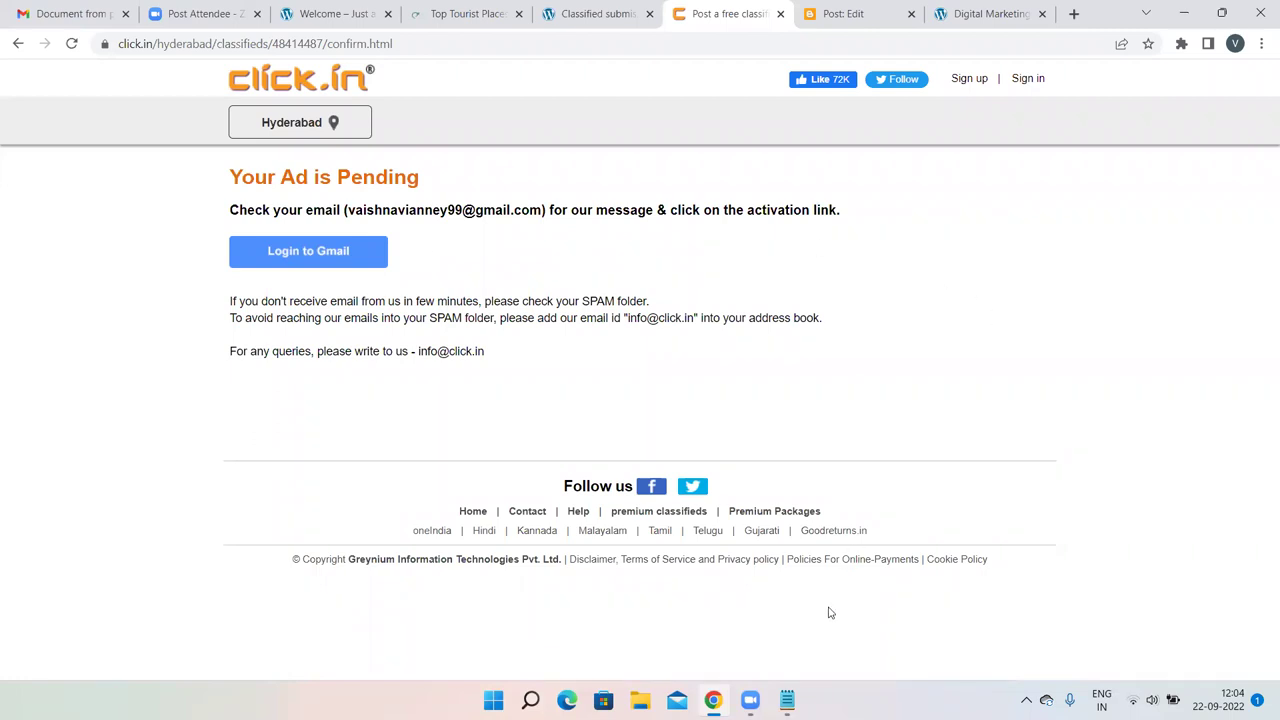
pyautogui.click(788, 700)
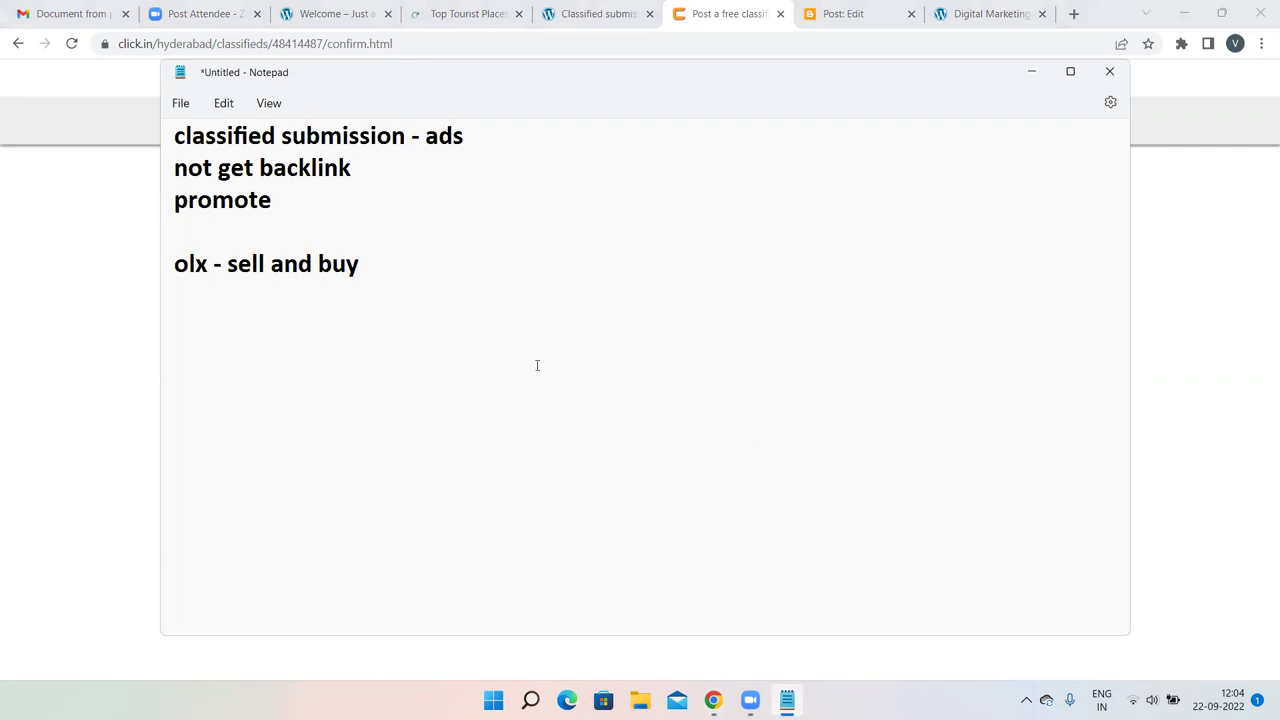
# Look over the 'promote' note in Notepad, then open a new Chrome tab on the Google start page.
pyautogui.moveTo(362, 166); pyautogui.dragTo(381, 192)
pyautogui.click(381, 192)
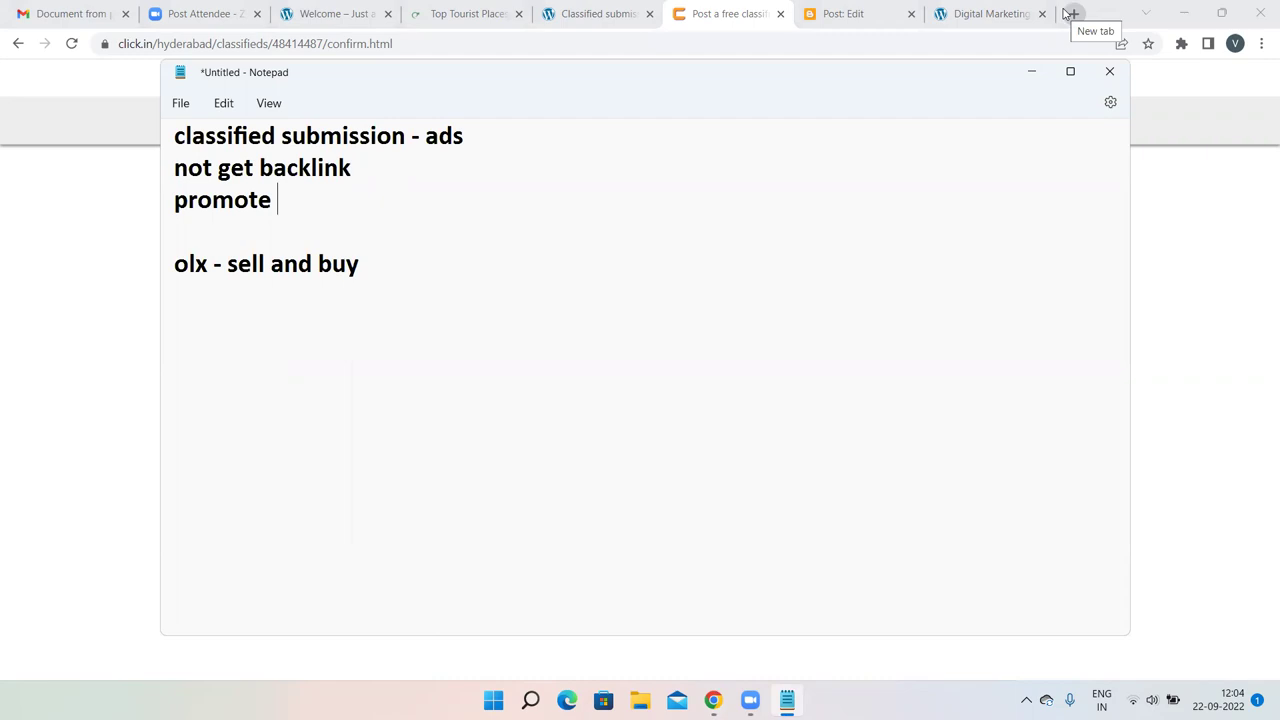
pyautogui.click(1070, 13)
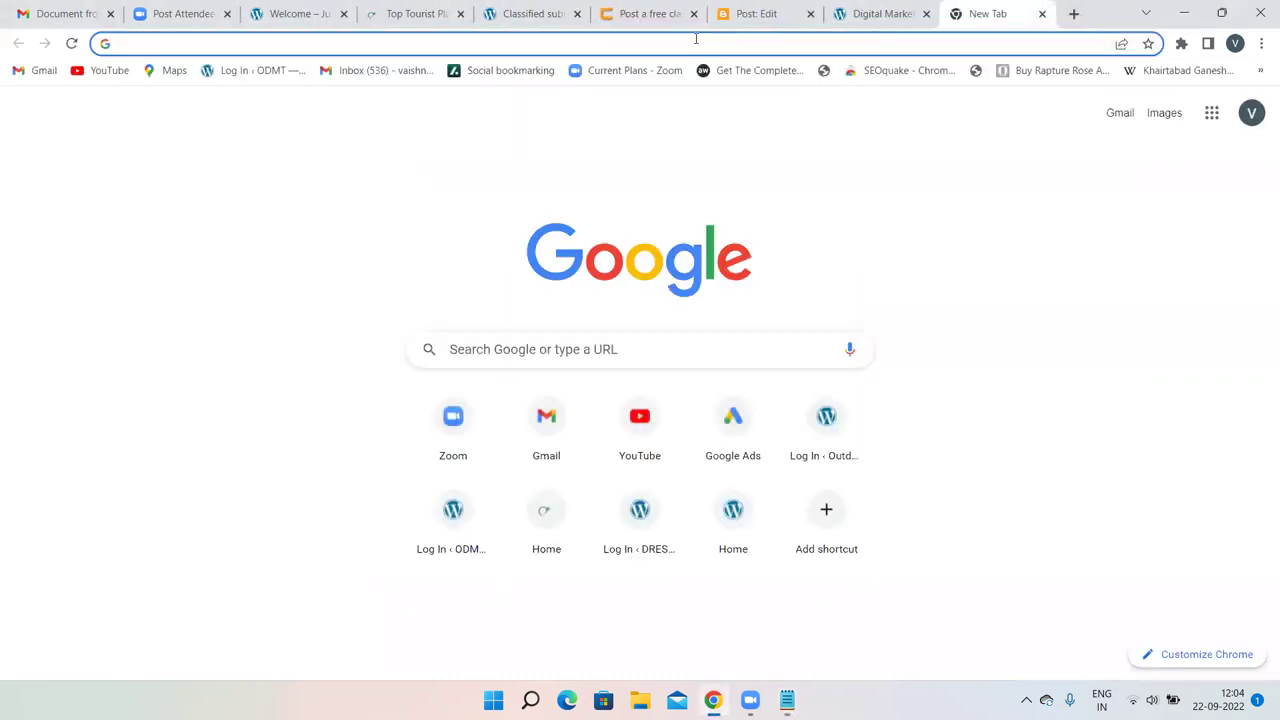
# Glance at the blank new tab, then return to click.in's 'Your Ad is Pending' page.
pyautogui.click(649, 8)
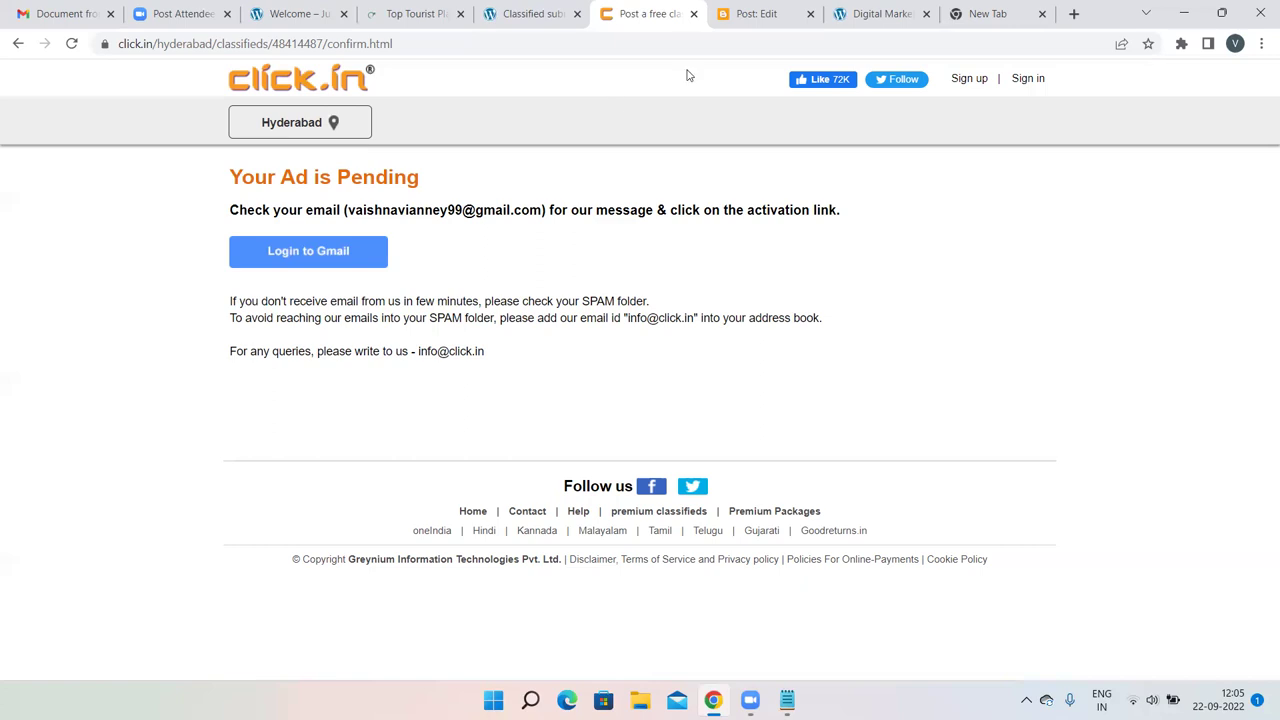
pyautogui.click(985, 13)
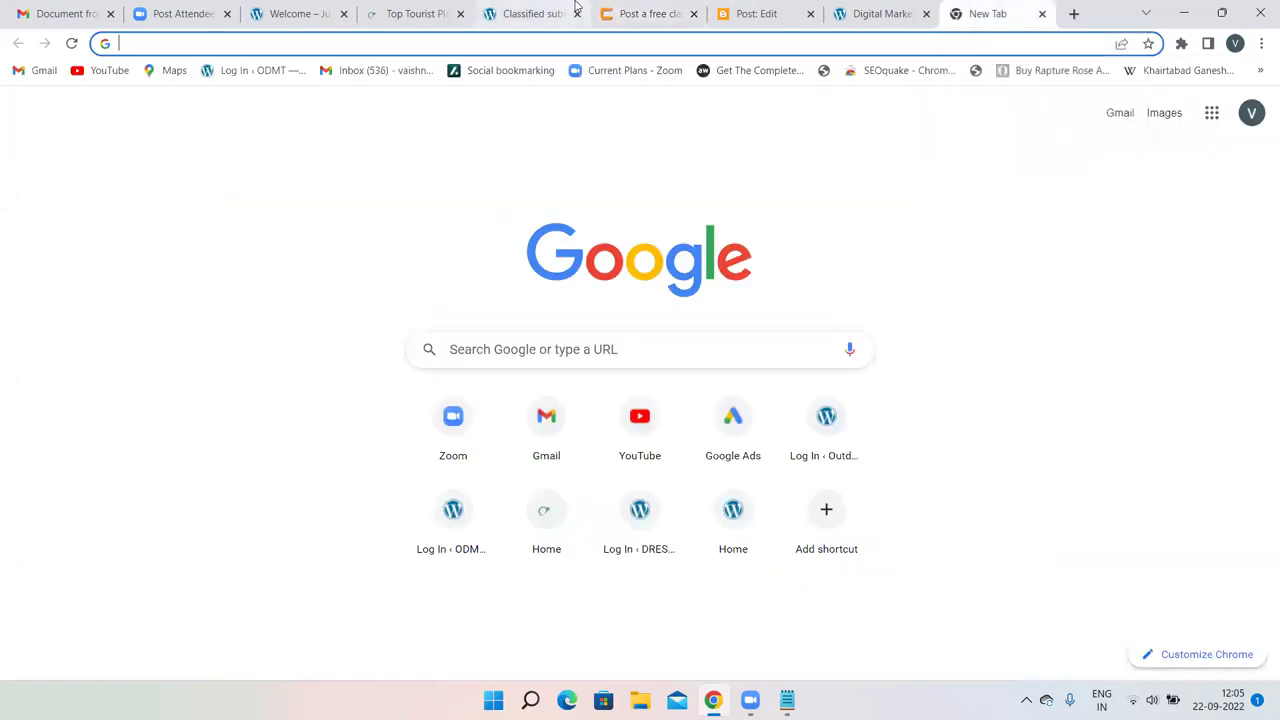
pyautogui.click(650, 12)
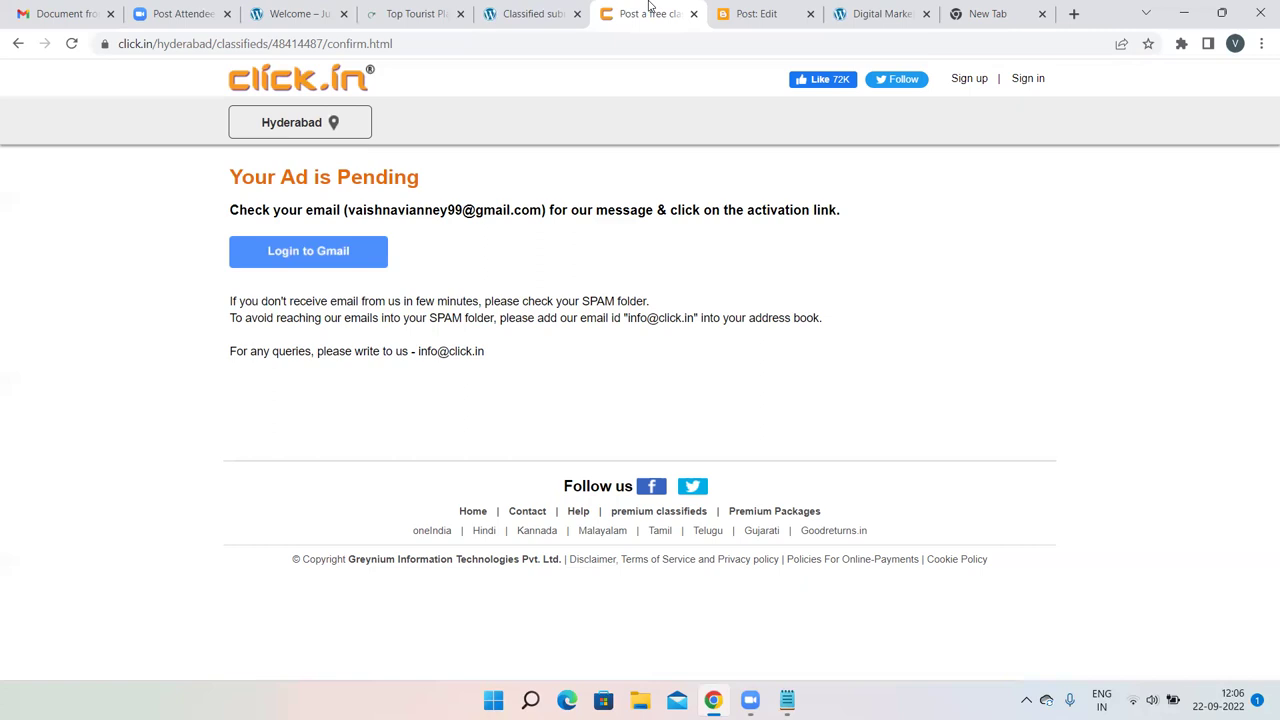
# Search Google for 'seo training in mahabubnagar' and scroll to the click.in listings at results 10–11.
pyautogui.click(1002, 10)
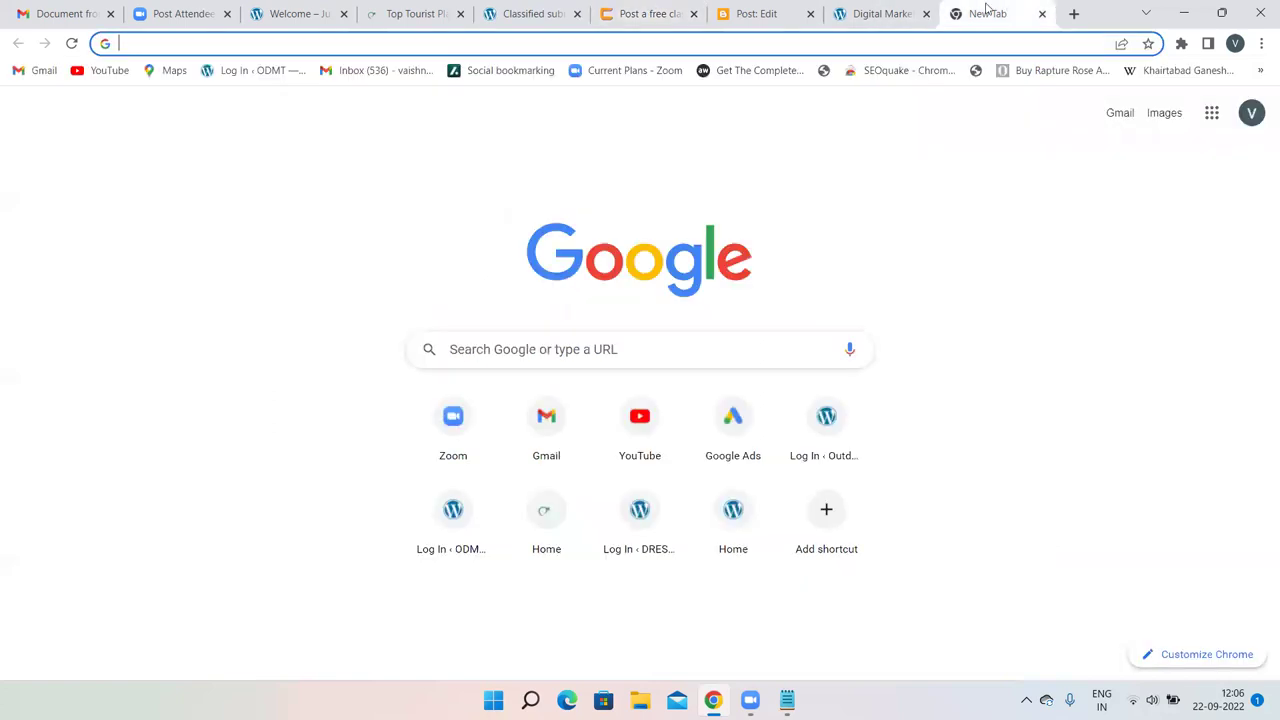
pyautogui.write('seo')
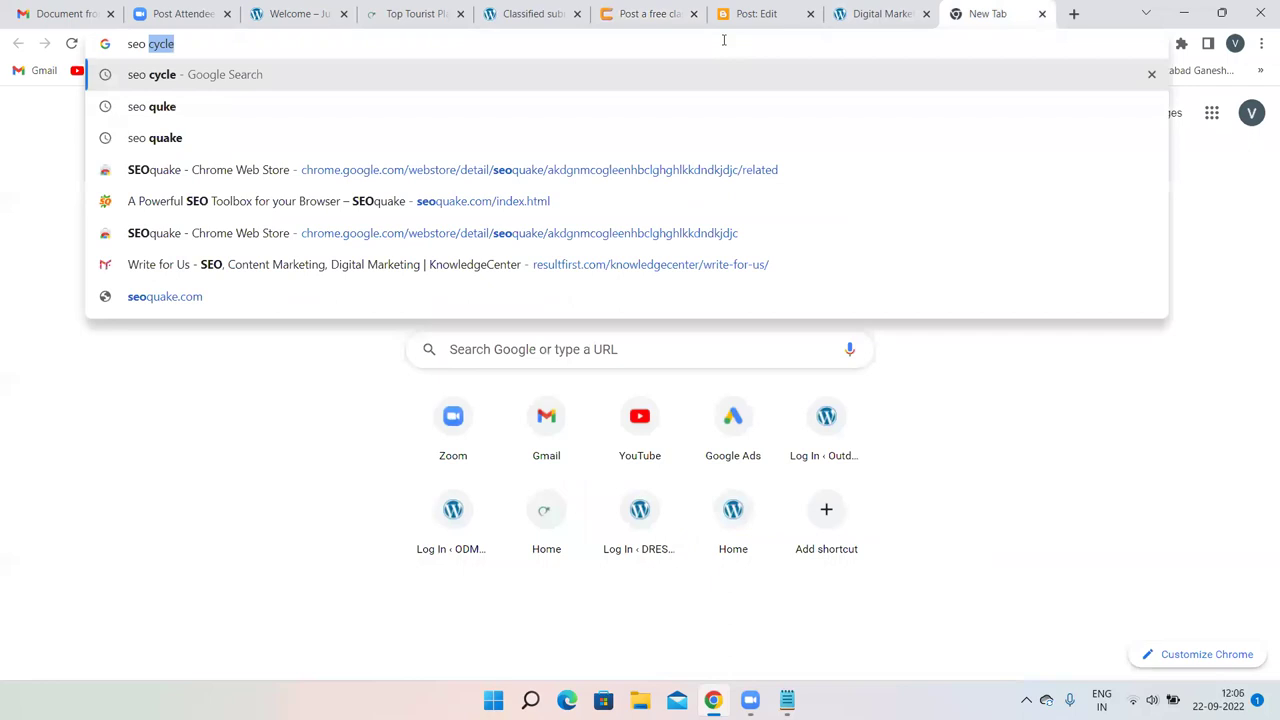
pyautogui.write(' in ')
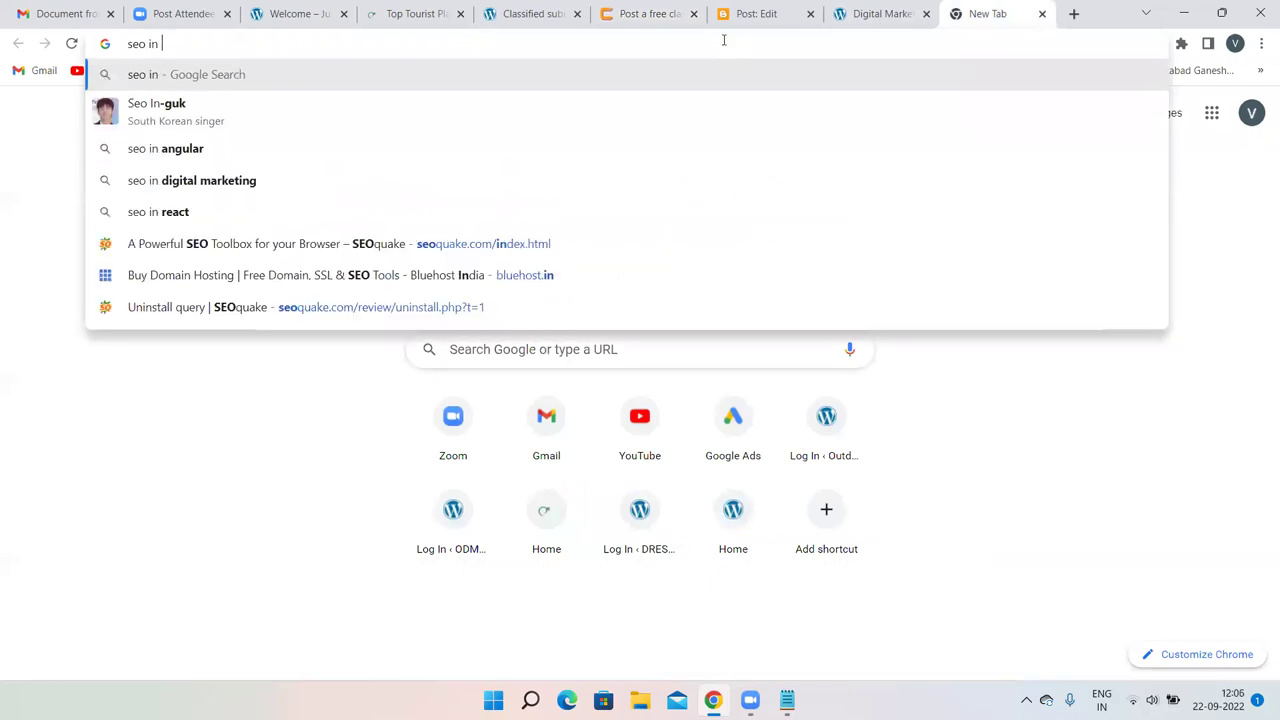
pyautogui.write('mam')
pyautogui.press('BackSpace')
pyautogui.press('BackSpace')
pyautogui.press('BackSpace')
pyautogui.press('BackSpace')
pyautogui.press('BackSpace')
pyautogui.press('BackSpace')
pyautogui.press('BackSpace')
pyautogui.press('BackSpace')
pyautogui.press('BackSpace')
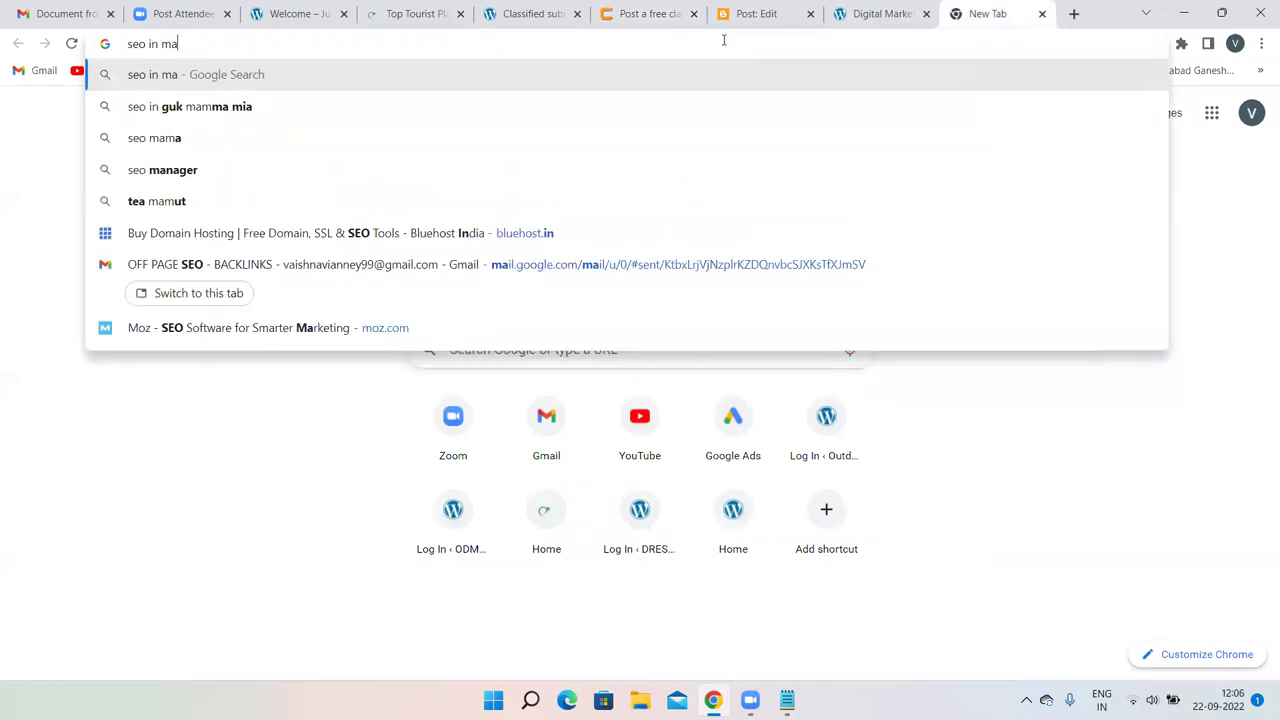
pyautogui.write('eo t')
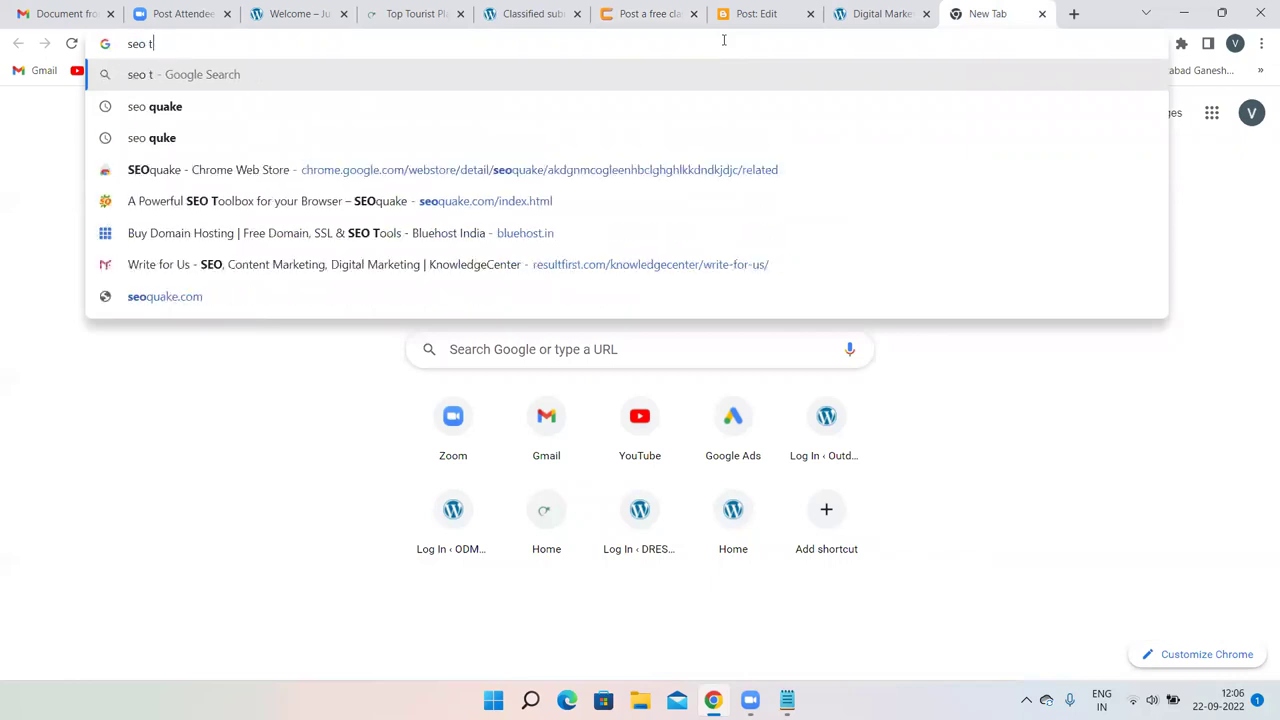
pyautogui.write('raining')
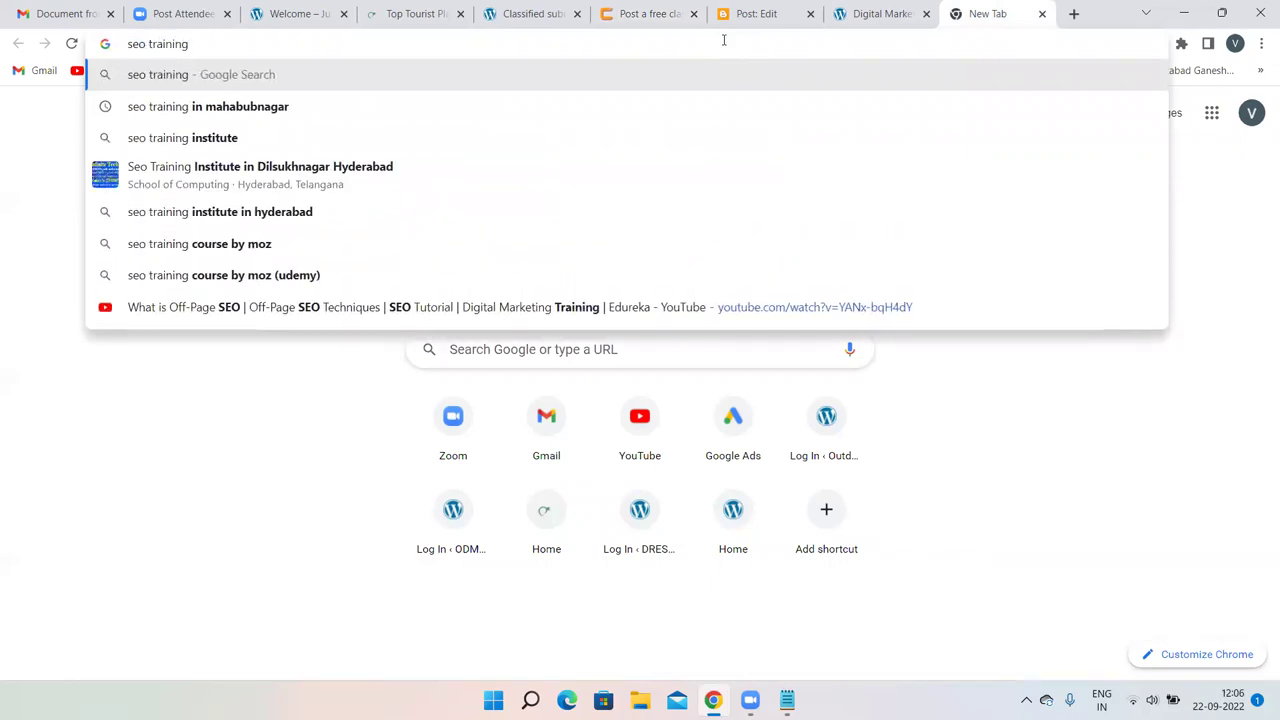
pyautogui.click(237, 107)
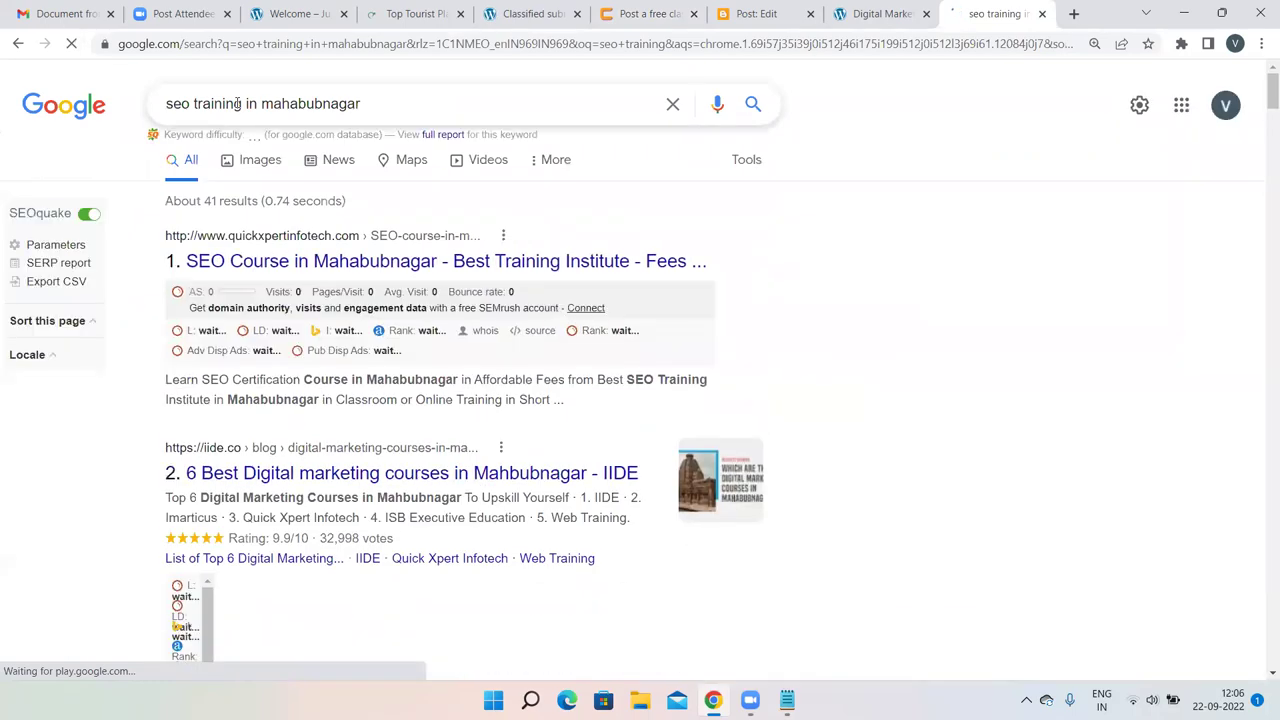
pyautogui.scroll(-6, 756, 252)
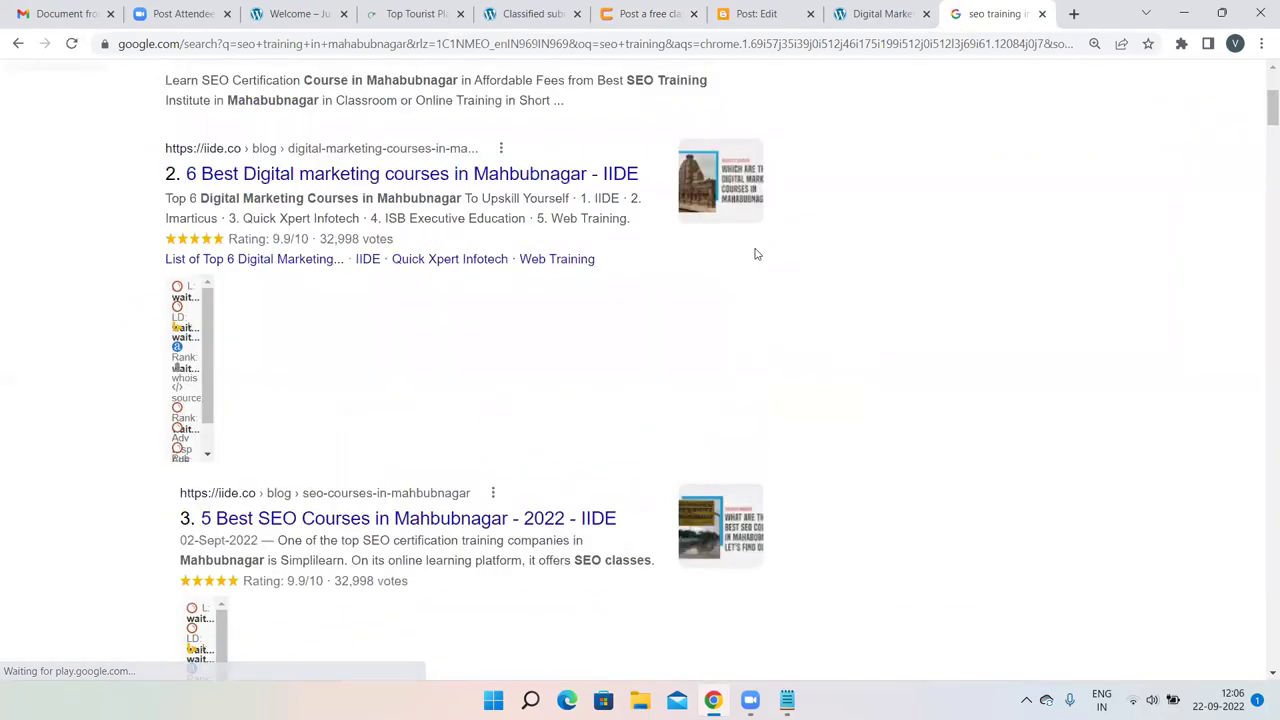
pyautogui.scroll(-9, 756, 252)
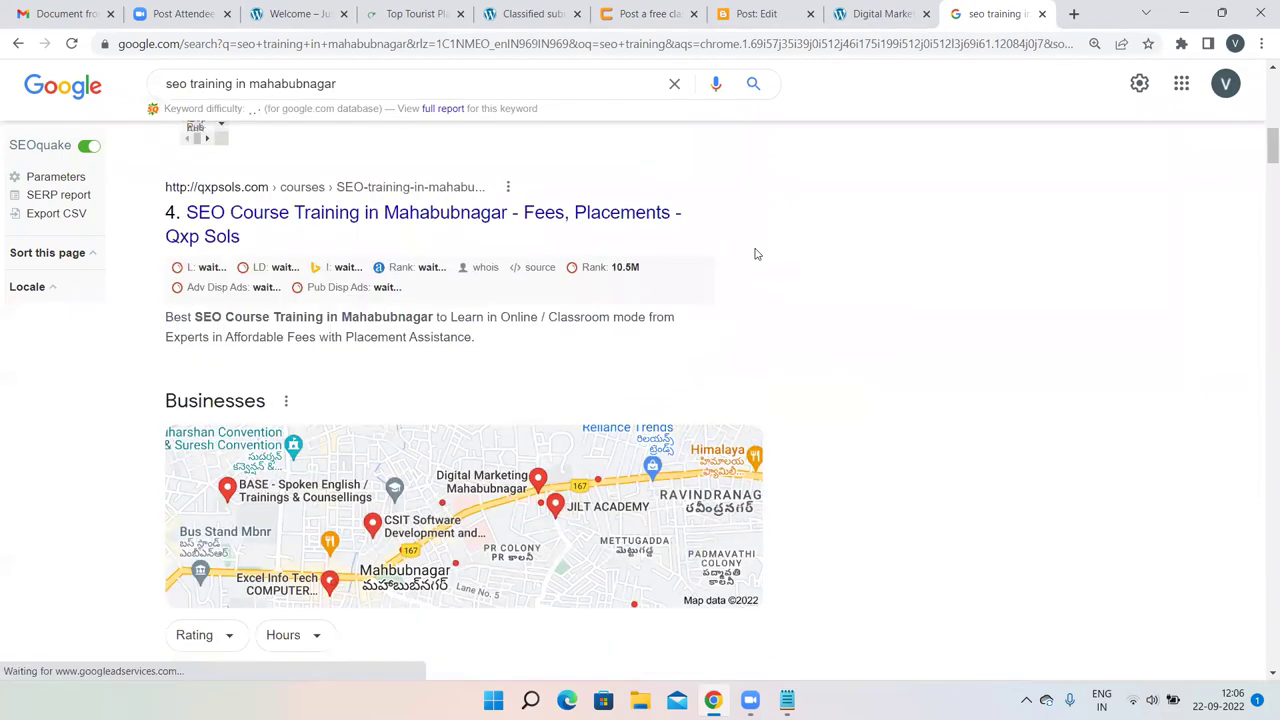
pyautogui.scroll(-7, 756, 255)
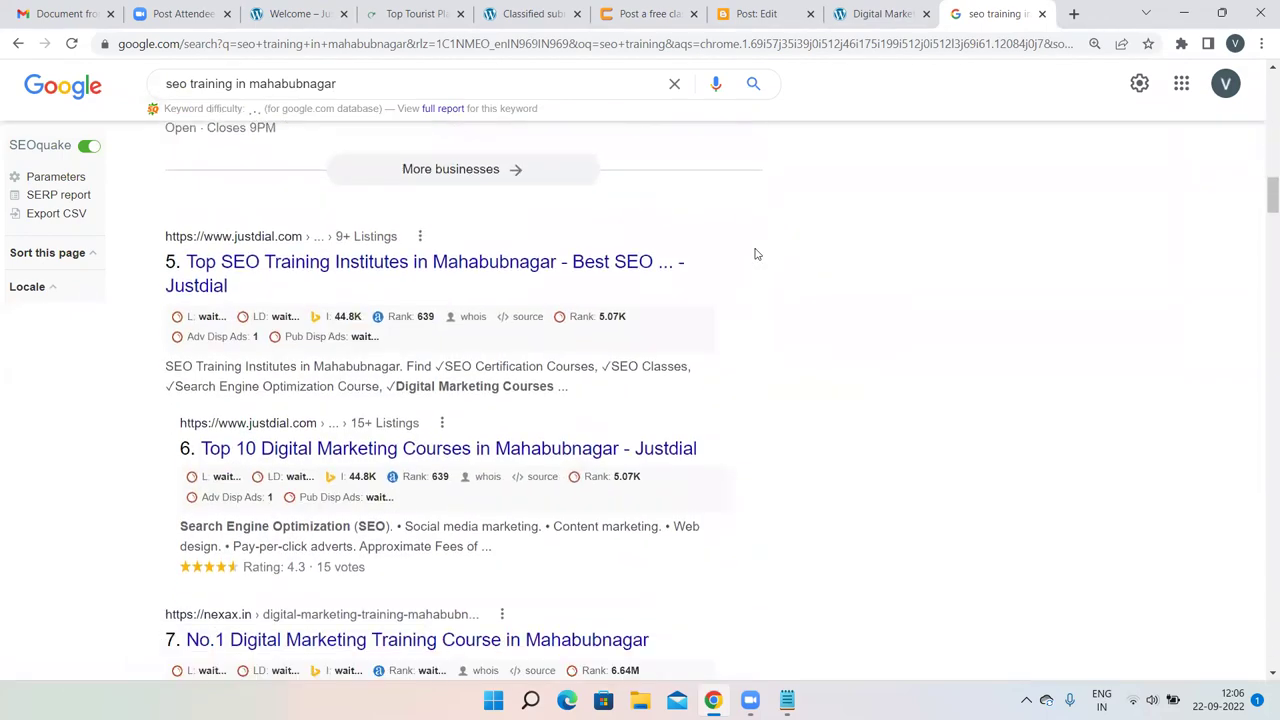
pyautogui.scroll(-5, 756, 252)
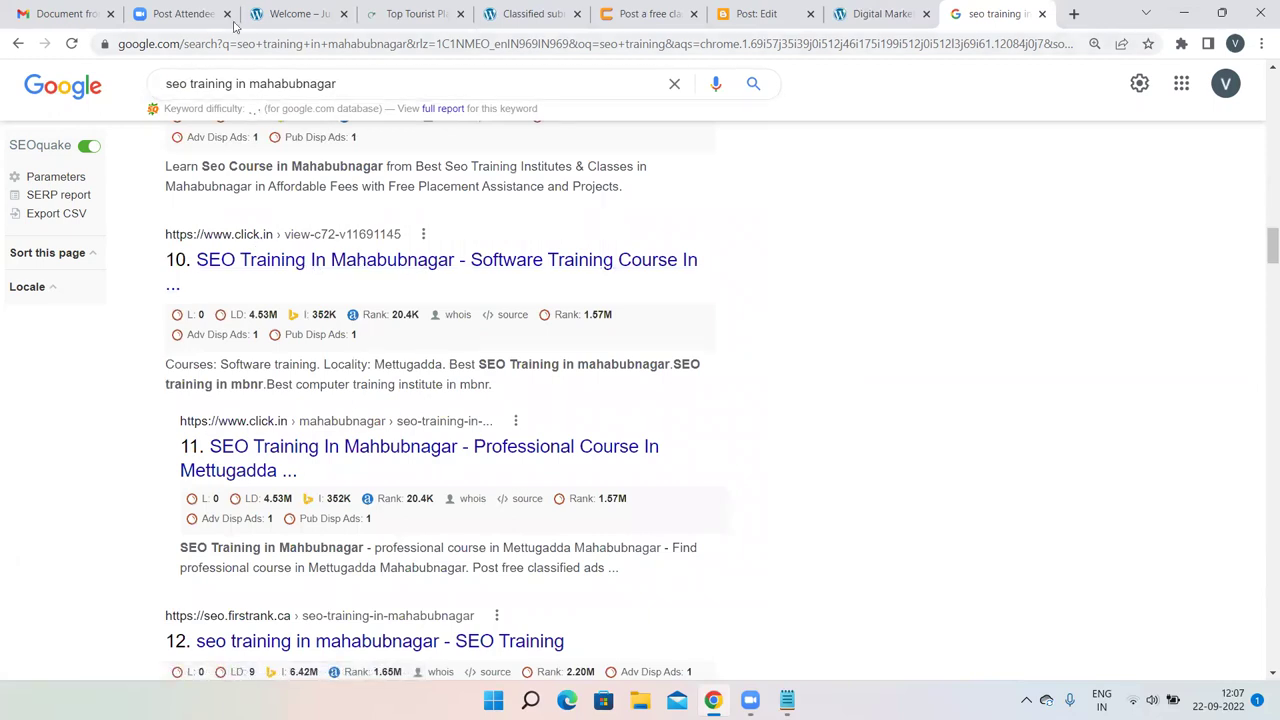
# Open click.in's SEO Training in mahabubnagar listing and scroll through it.
pyautogui.click(256, 260)
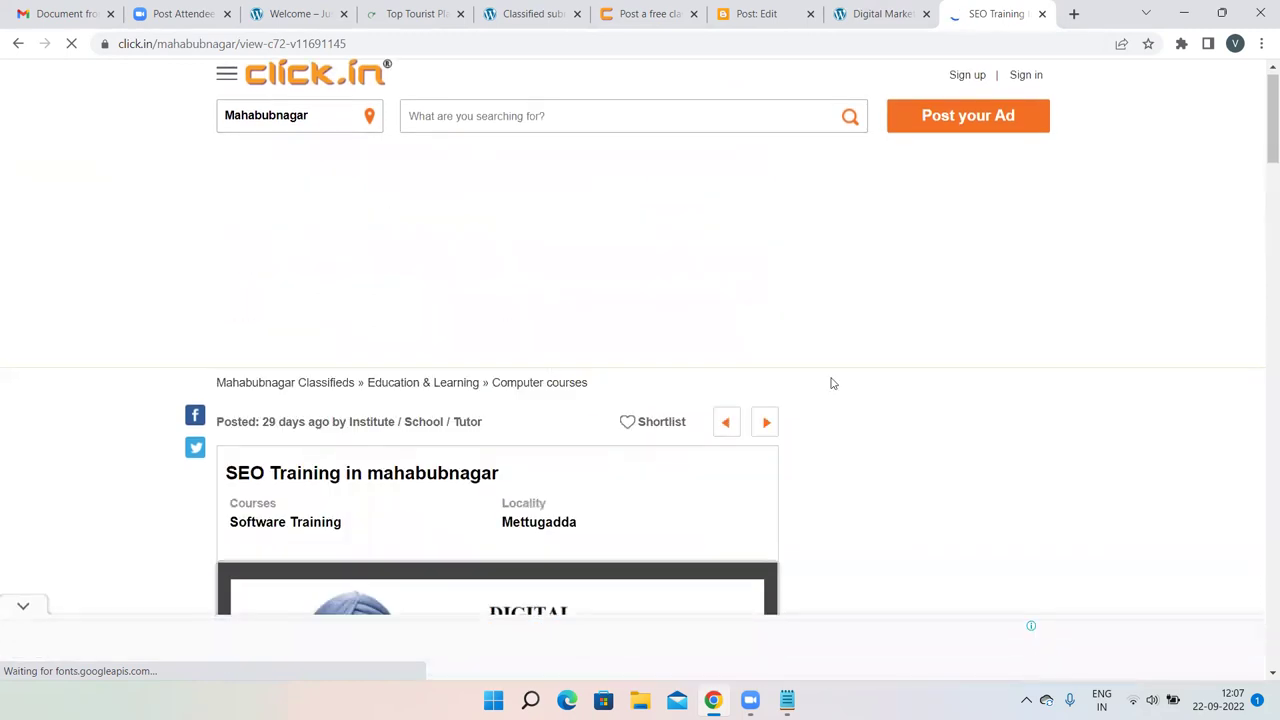
pyautogui.scroll(-1, 826, 383)
pyautogui.scroll(-1, 826, 383)
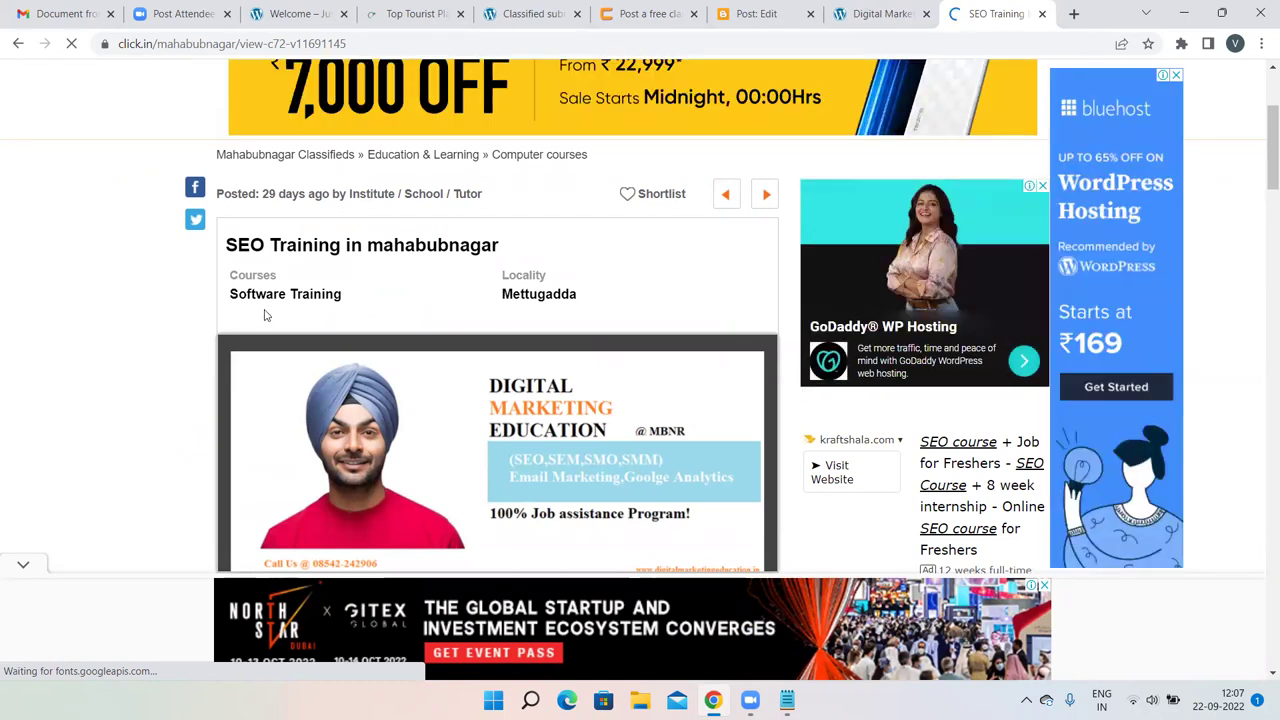
pyautogui.scroll(-2, 533, 288)
pyautogui.scroll(1, 311, 173)
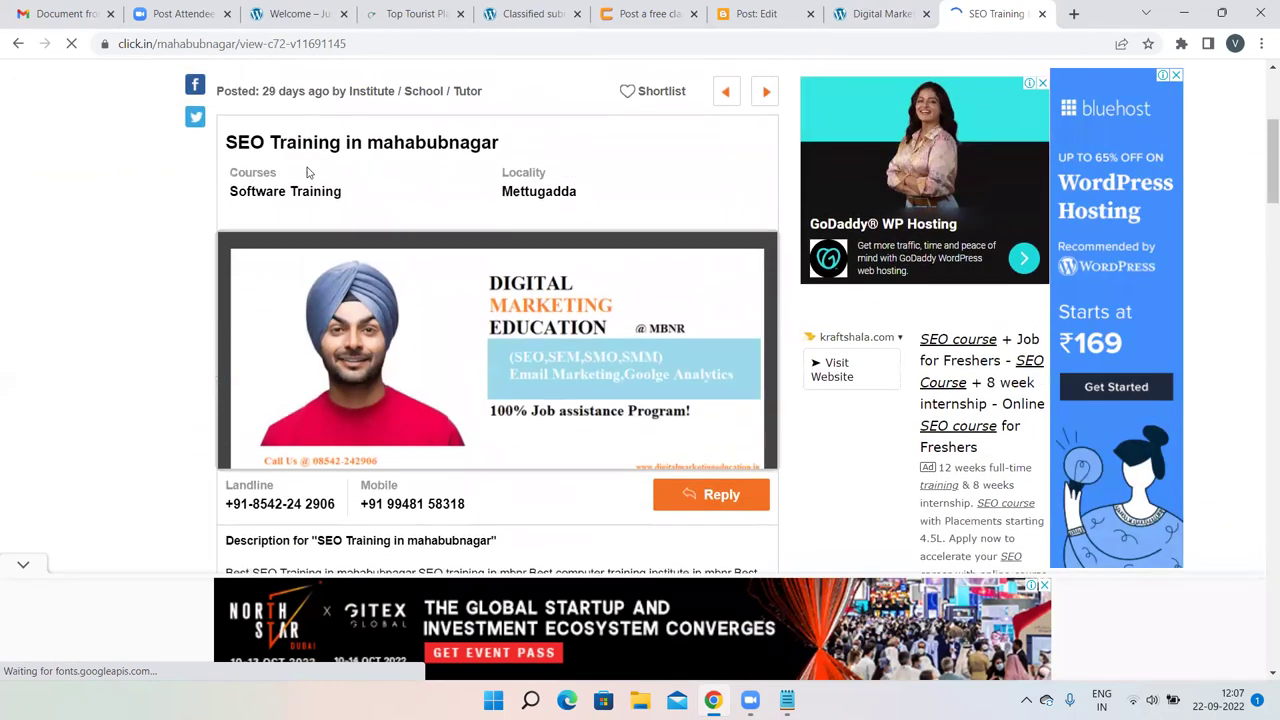
pyautogui.scroll(-2, 520, 210)
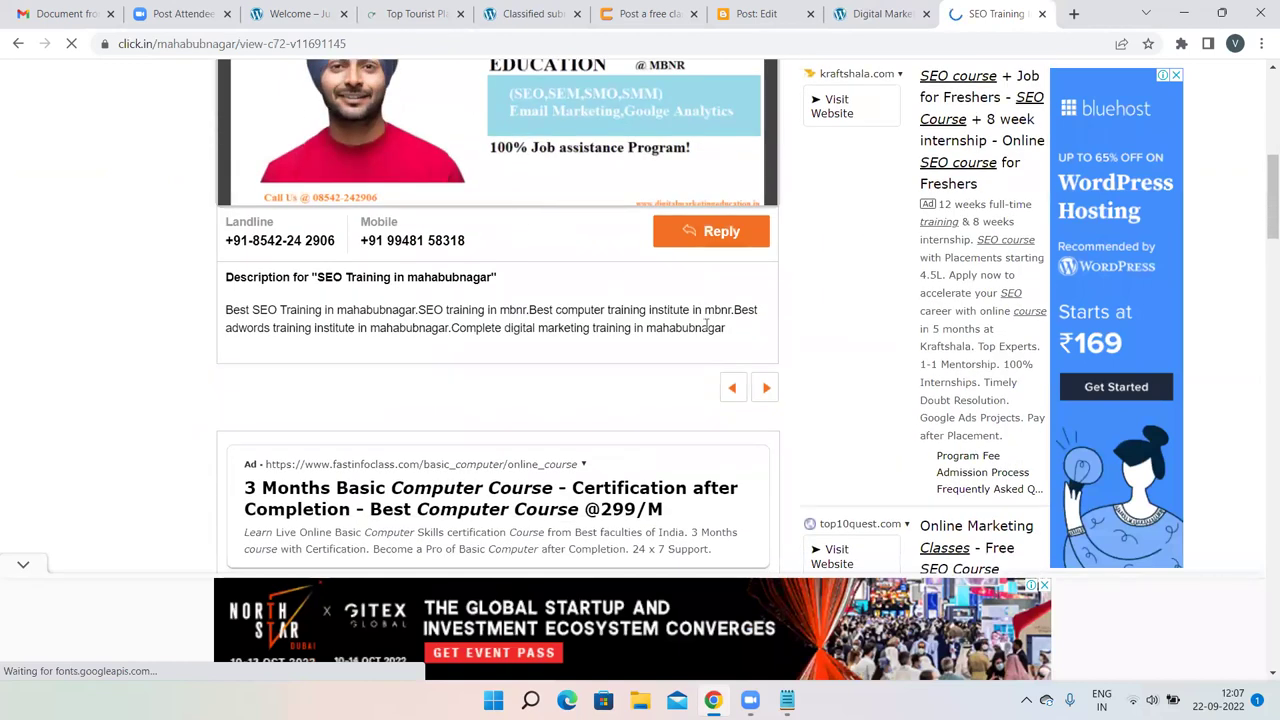
pyautogui.scroll(1, 707, 335)
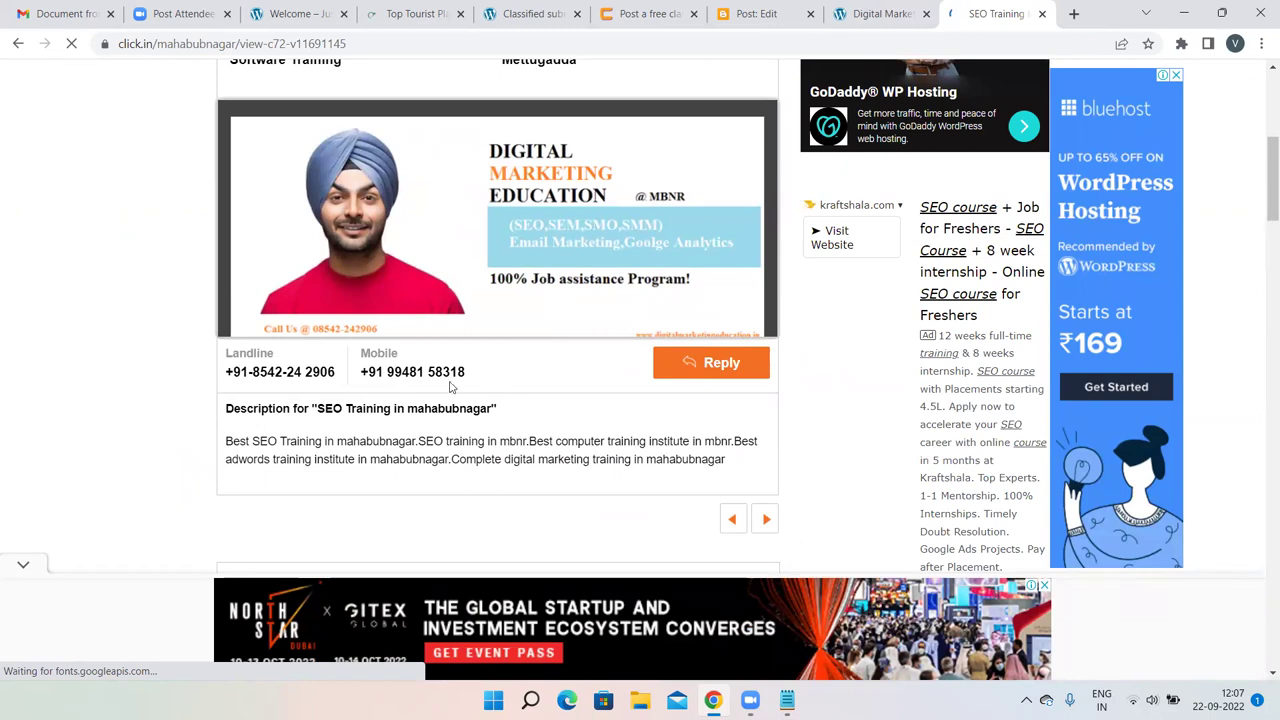
pyautogui.scroll(1, 449, 387)
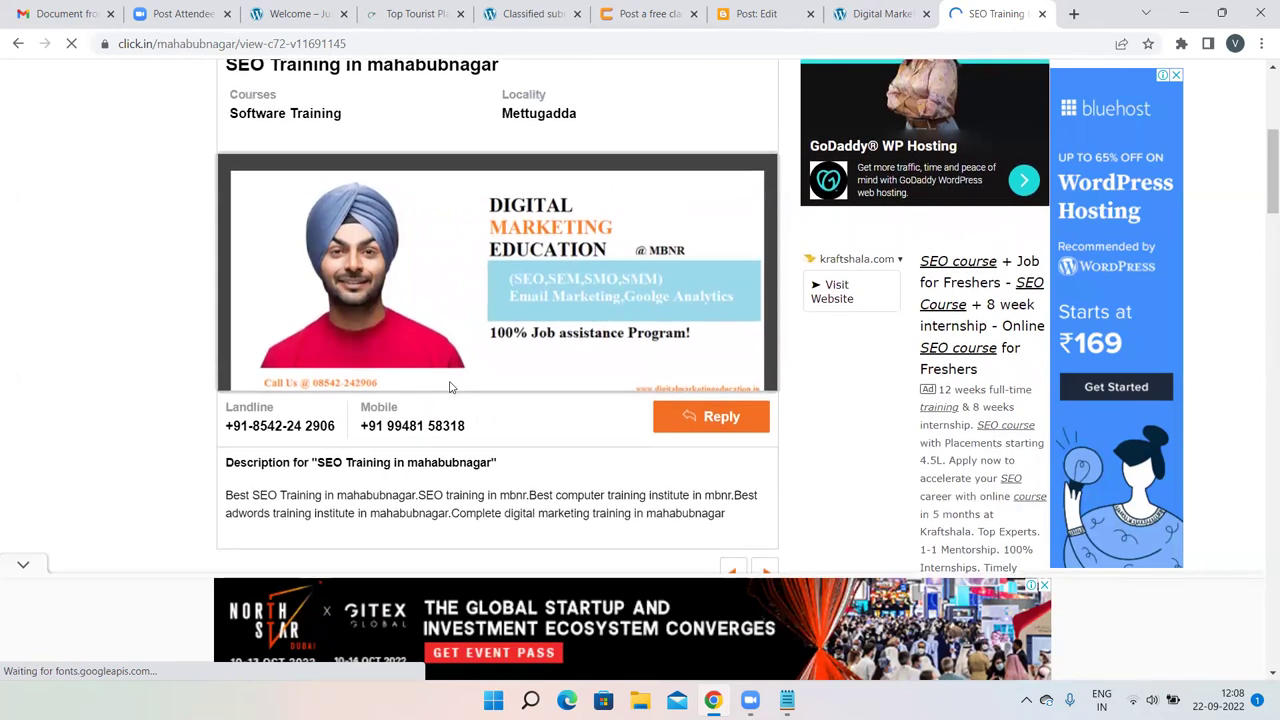
pyautogui.scroll(1, 731, 449)
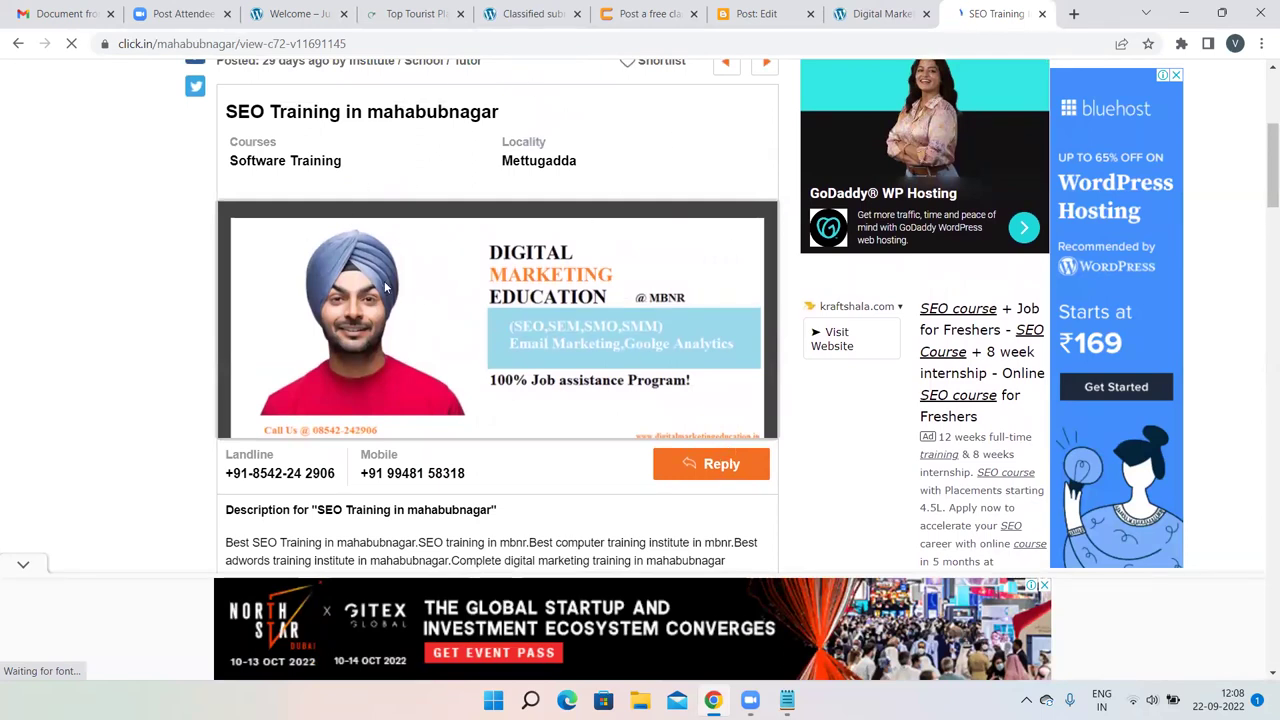
# Go back to the search results, select the query, and bring up Notepad.
pyautogui.click(17, 44)
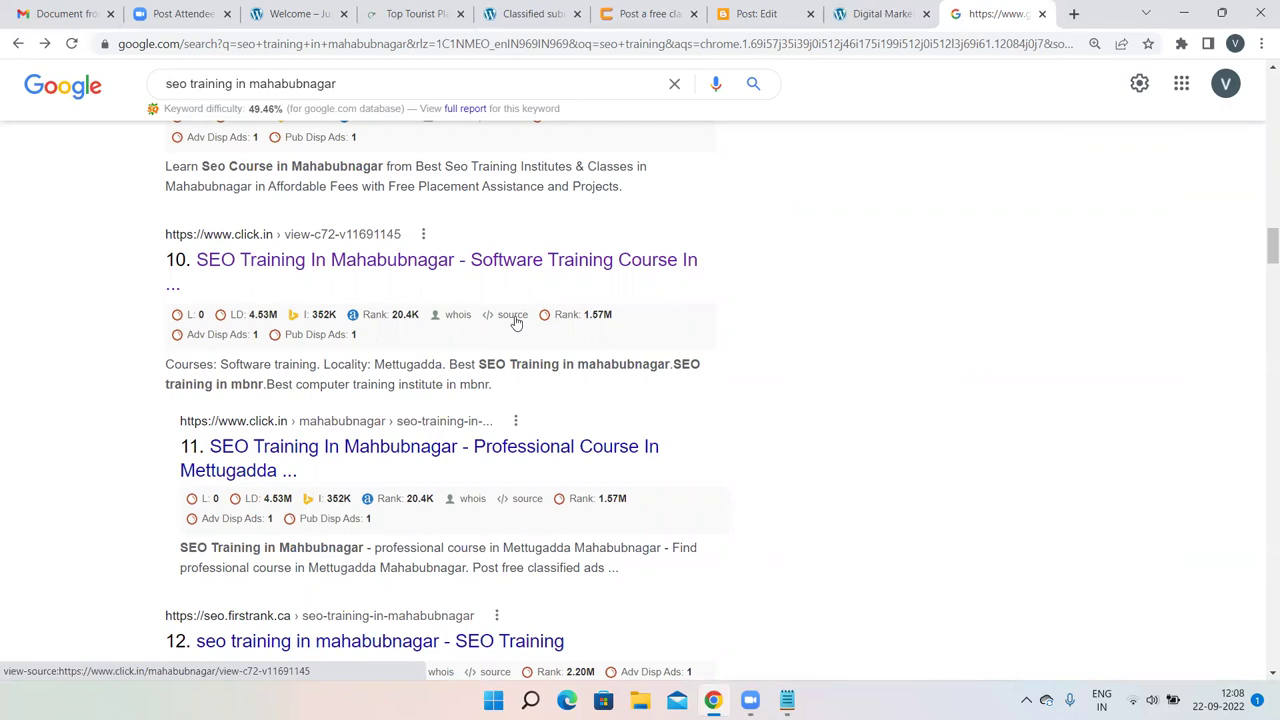
pyautogui.moveTo(366, 91); pyautogui.dragTo(142, 79)
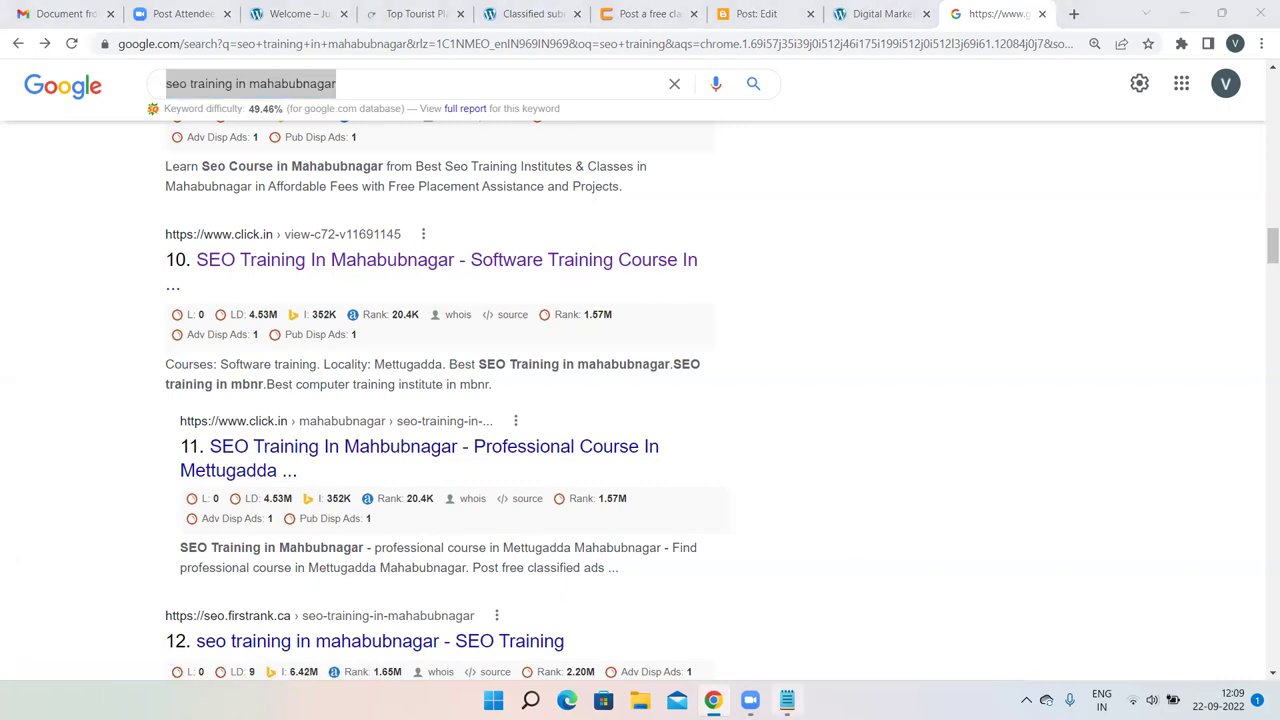
pyautogui.click(787, 700)
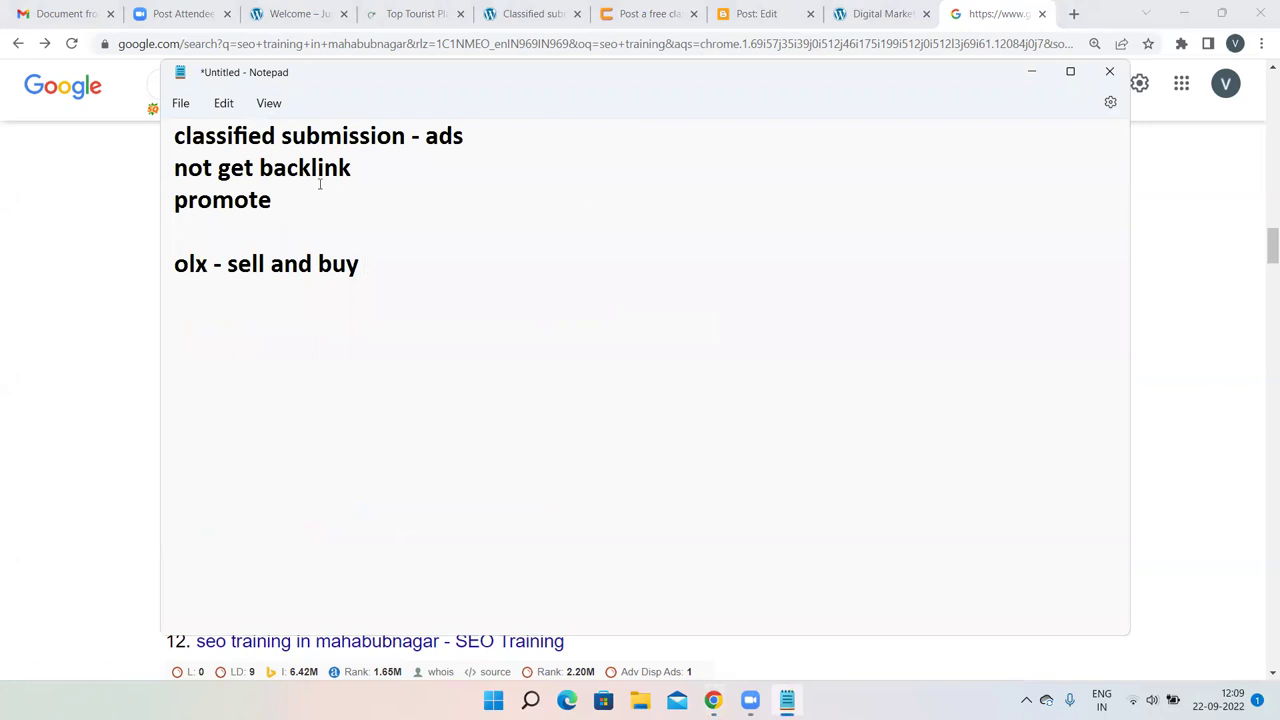
# Bring Notepad's topic notes in front of the Blogger editor, placing the caret below 'olx - sell and buy'.
pyautogui.click(672, 8)
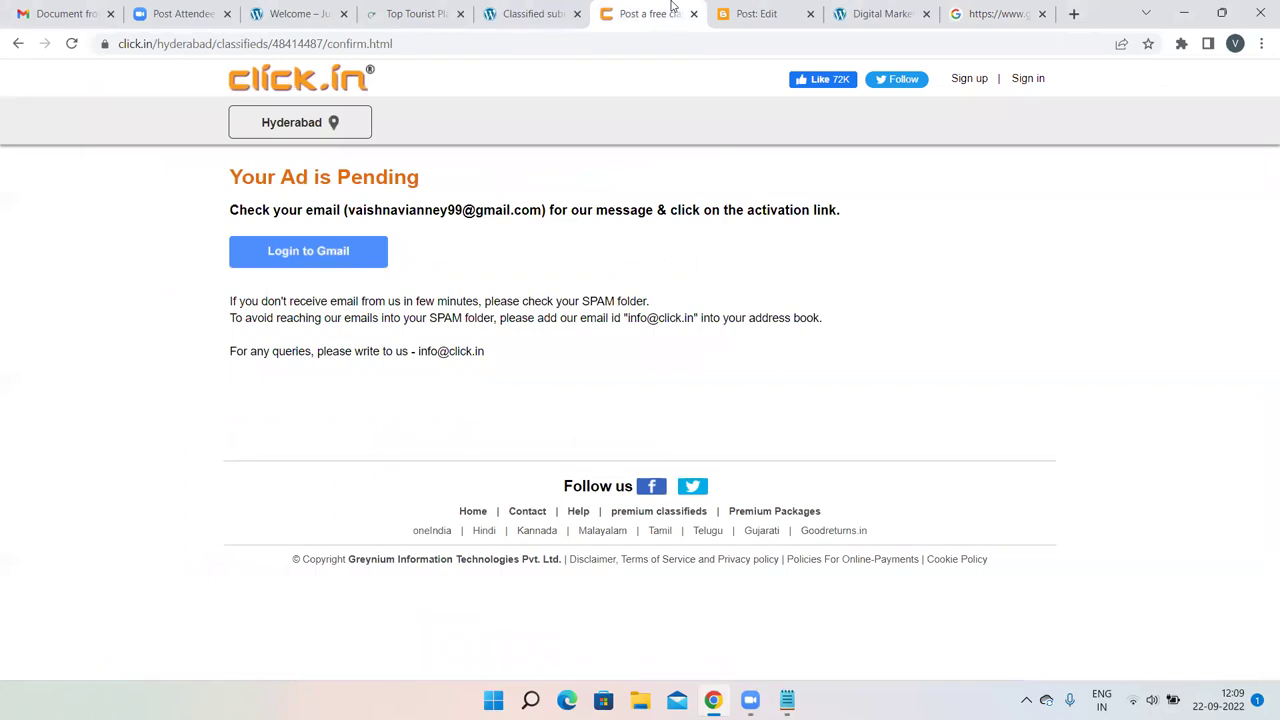
pyautogui.click(799, 9)
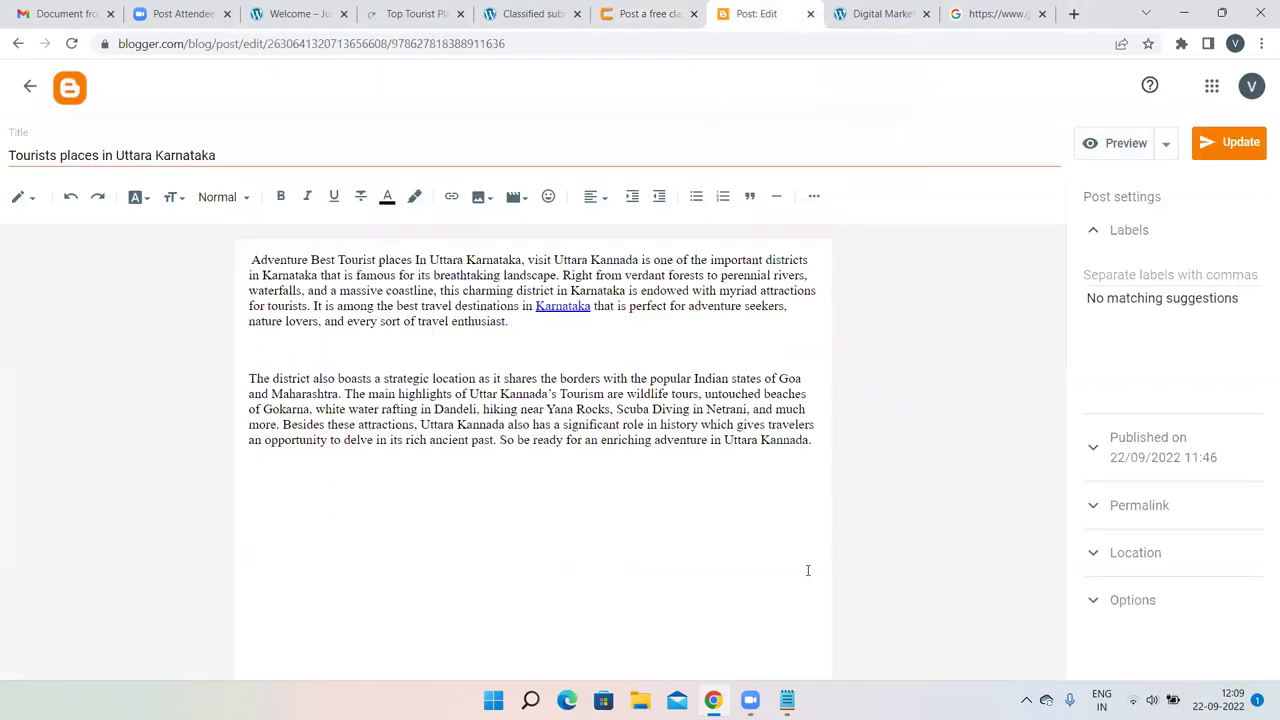
pyautogui.hotkey('alt', 'Tab')
pyautogui.click(469, 357)
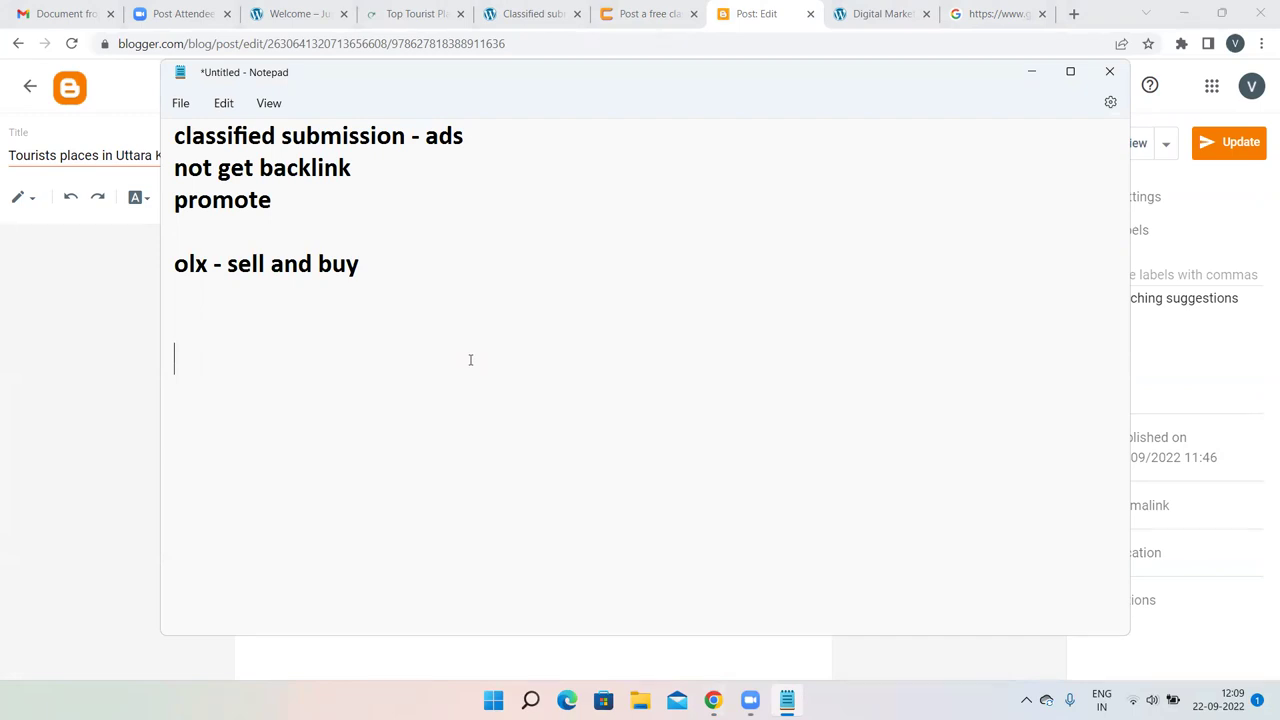
# Add a 'QR Code generator' line under 'olx - sell and buy', then return to the Blogger post editor.
pyautogui.write('I')
pyautogui.press('BackSpace')
pyautogui.press('BackSpace')
pyautogui.press('Return')
pyautogui.click(357, 341)
pyautogui.write('QR Co')
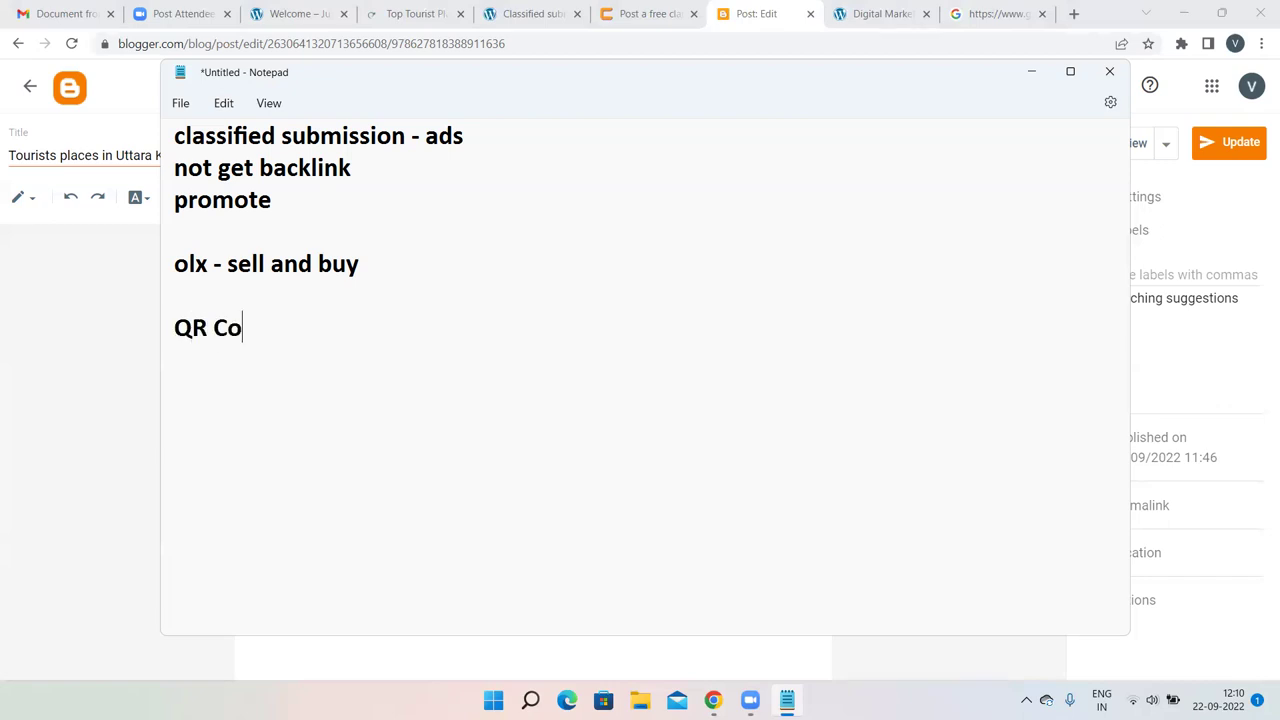
pyautogui.write('de generator')
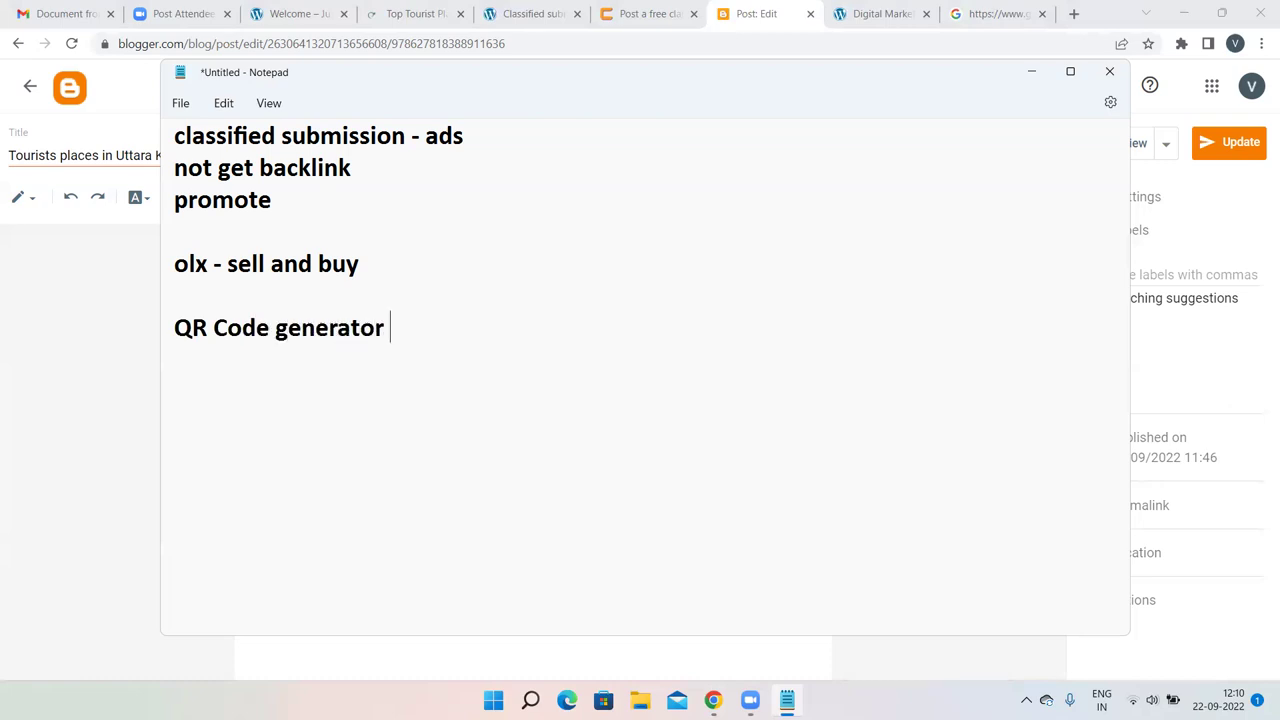
pyautogui.press('Return')
pyautogui.moveTo(406, 329); pyautogui.dragTo(178, 331)
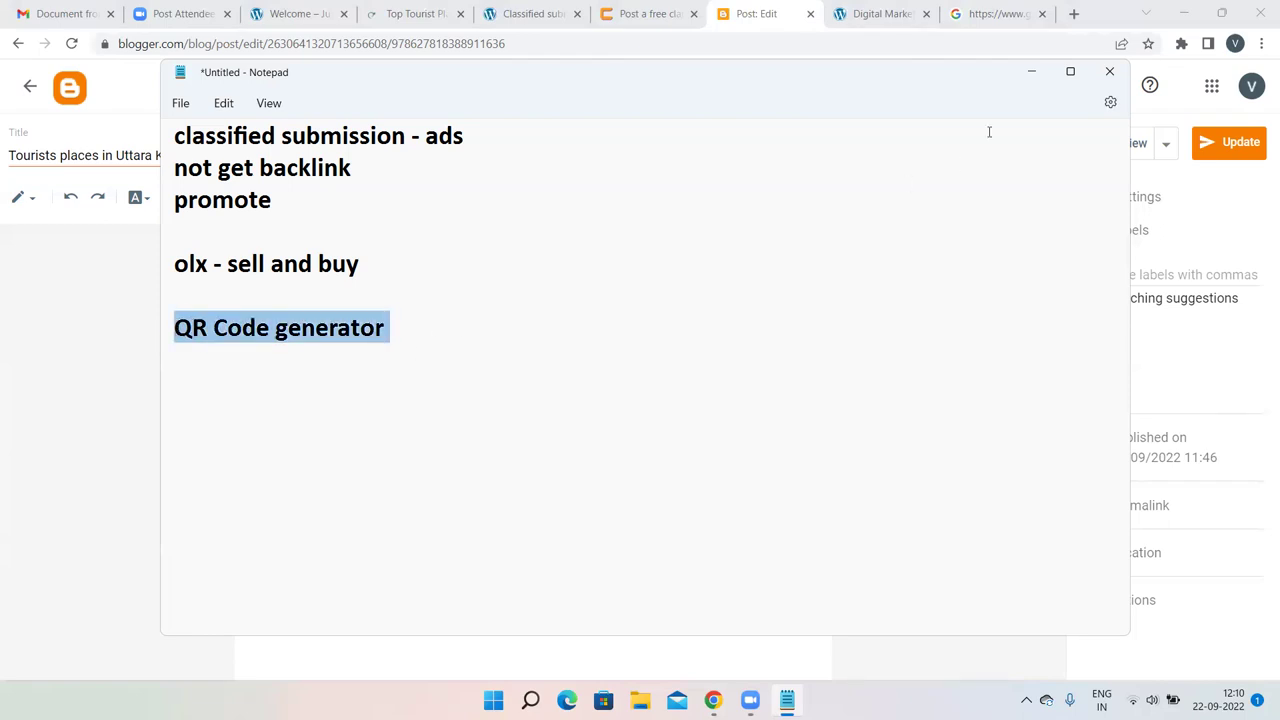
pyautogui.click(1075, 13)
pyautogui.click(688, 13)
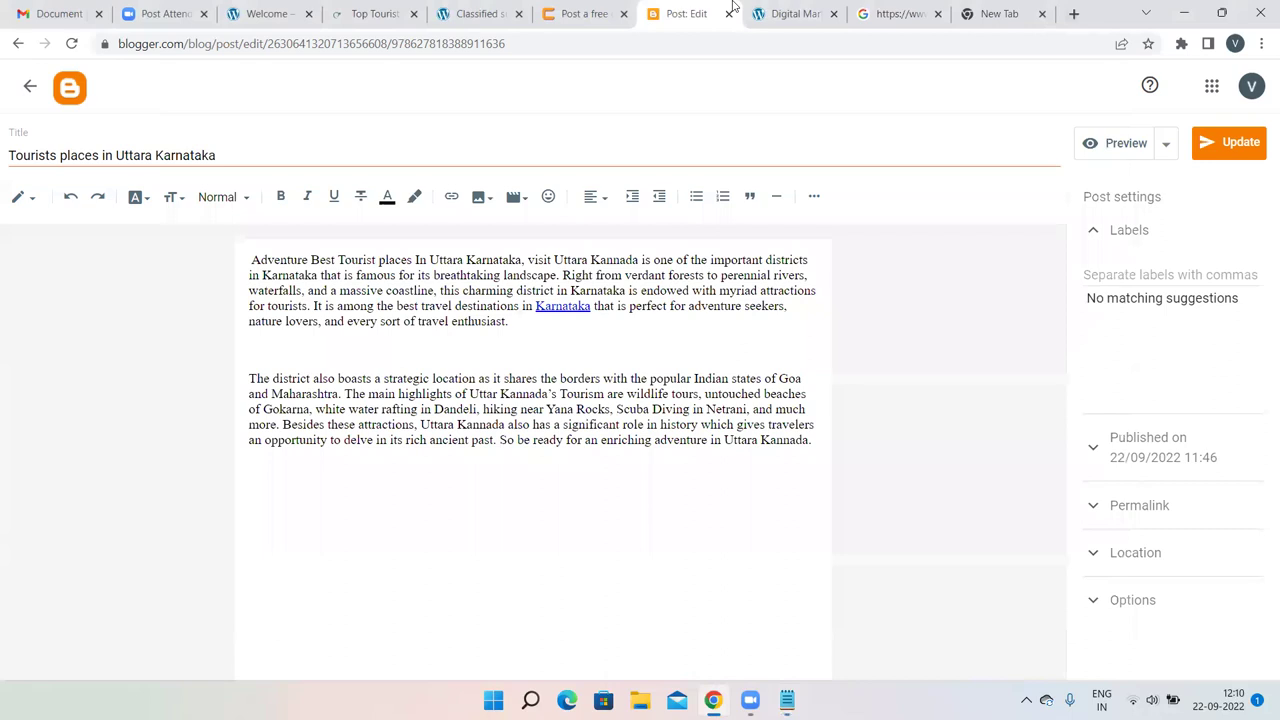
# Close the old Google search tab and switch to the new tab page.
pyautogui.click(585, 13)
pyautogui.click(795, 13)
pyautogui.click(938, 13)
pyautogui.click(890, 13)
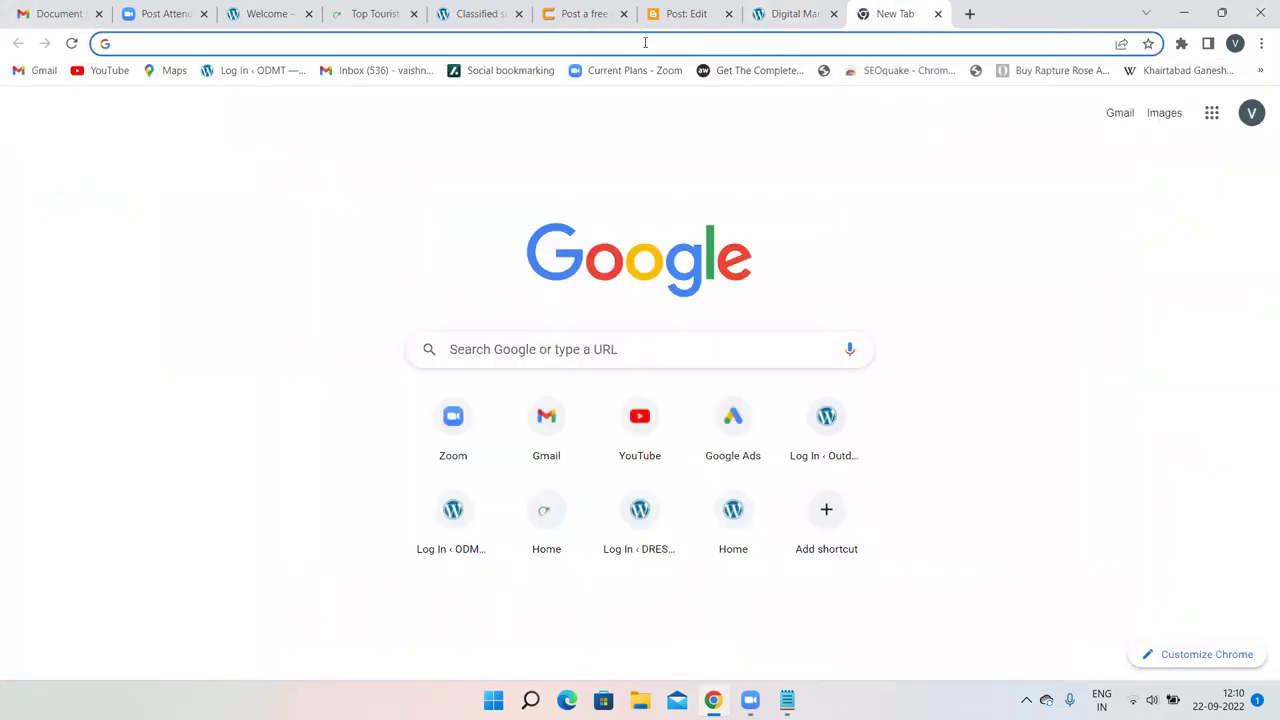
# Search Google for 'qr code generator' using the suggestion after typing 'qr'.
pyautogui.click(645, 42)
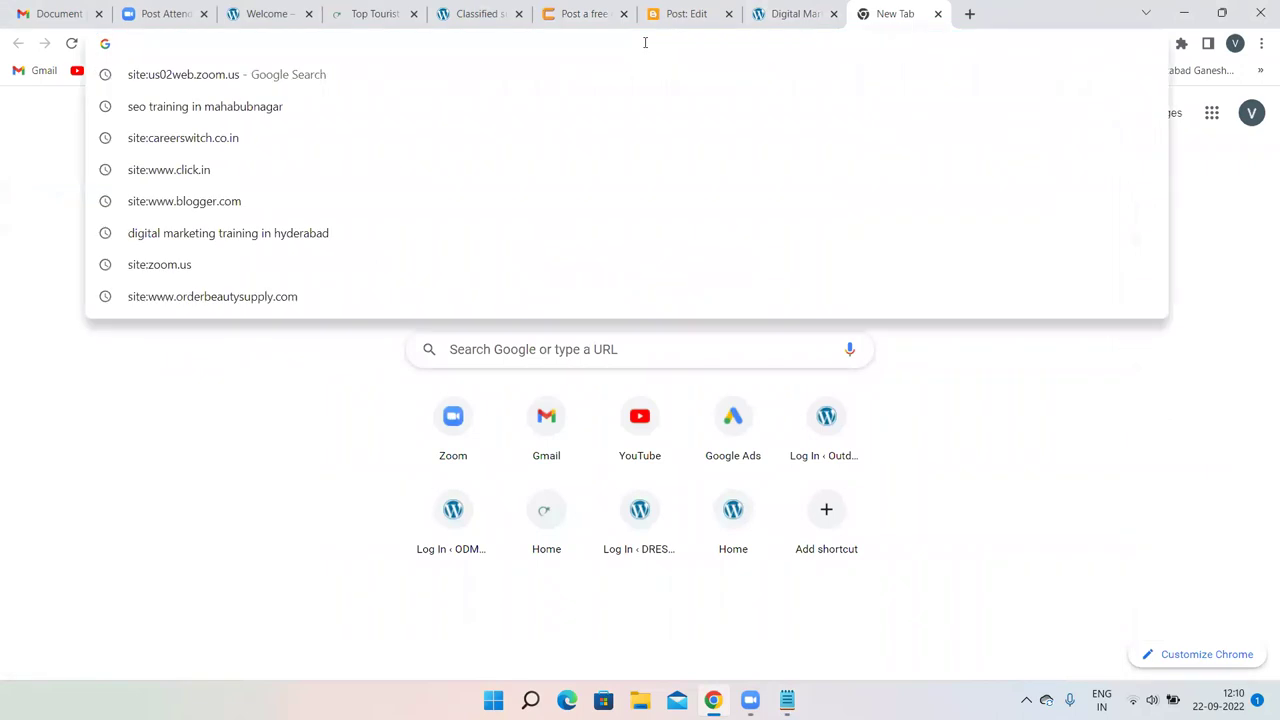
pyautogui.write('qr')
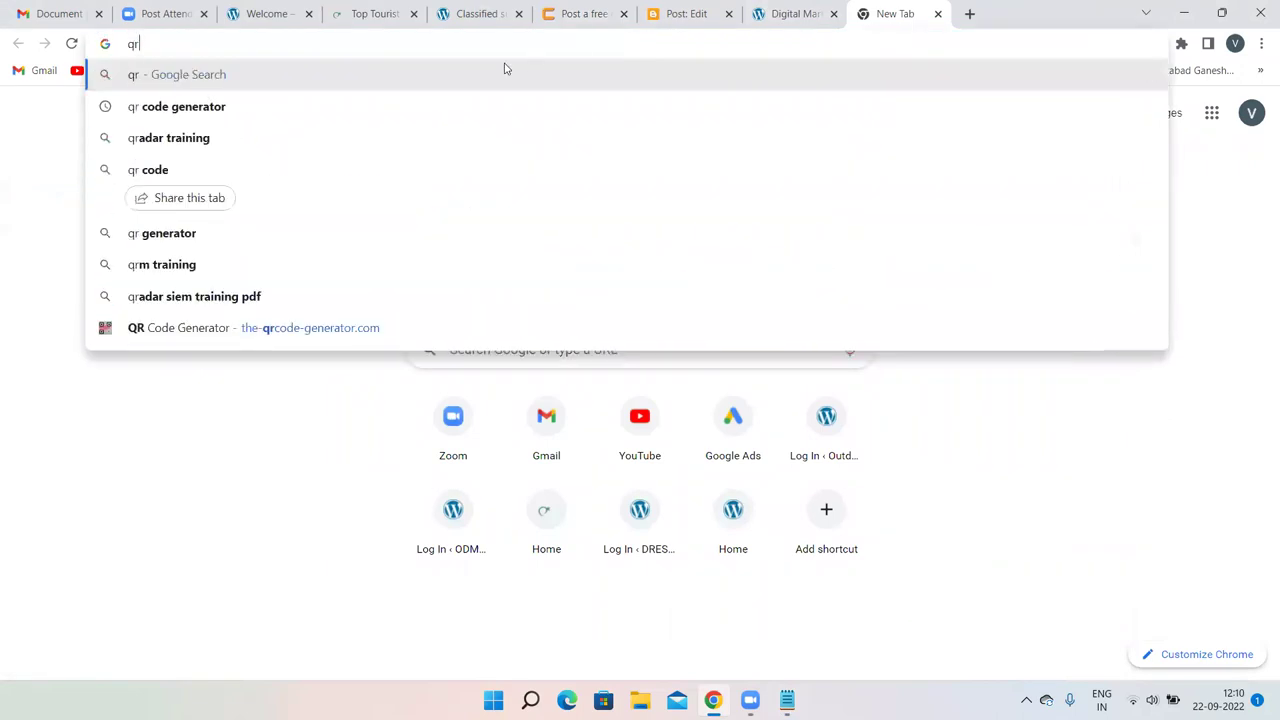
pyautogui.click(383, 106)
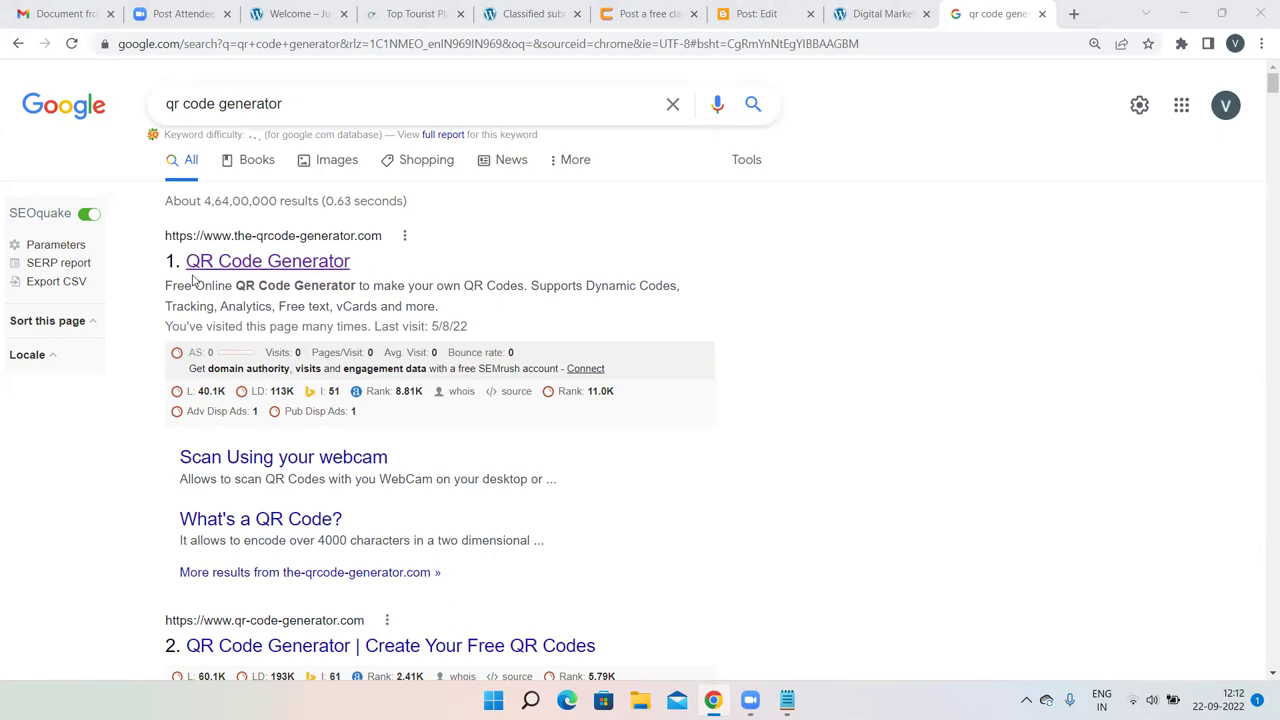
# Open the-qrcode-generator.com, disable the SEOquake bar for this domain, and focus the Enter URL field.
pyautogui.click(257, 268)
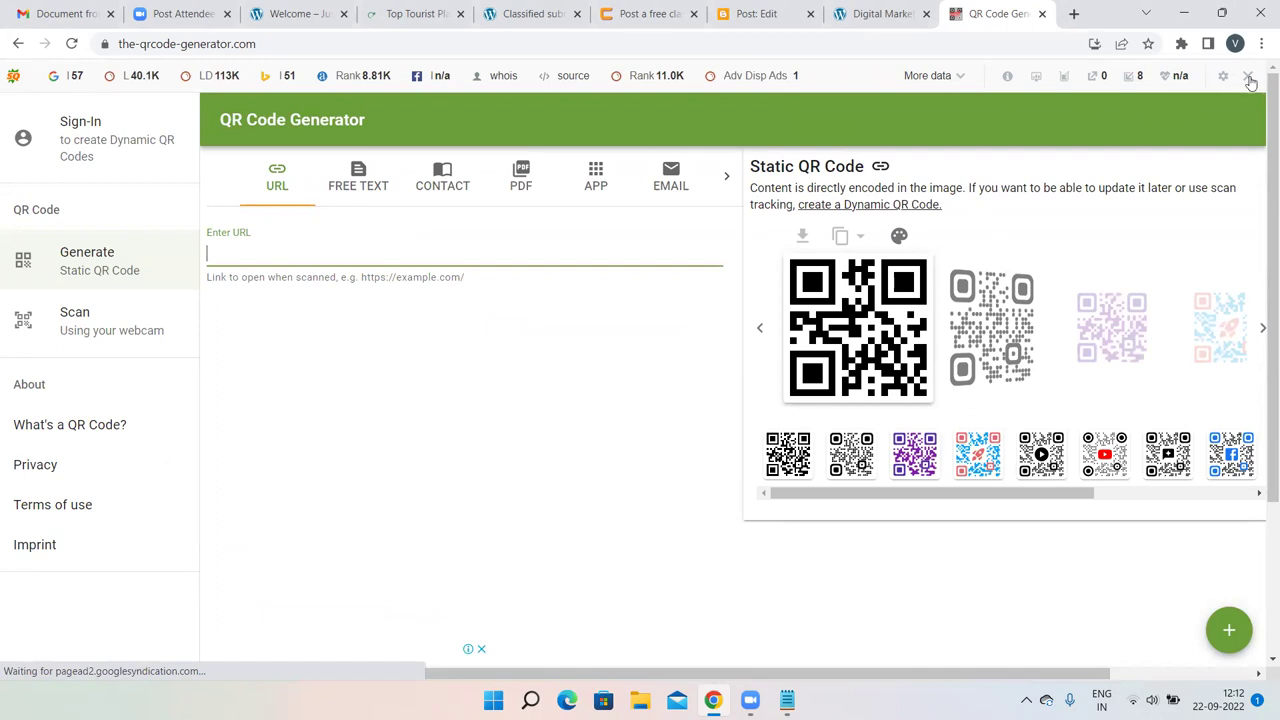
pyautogui.click(1248, 77)
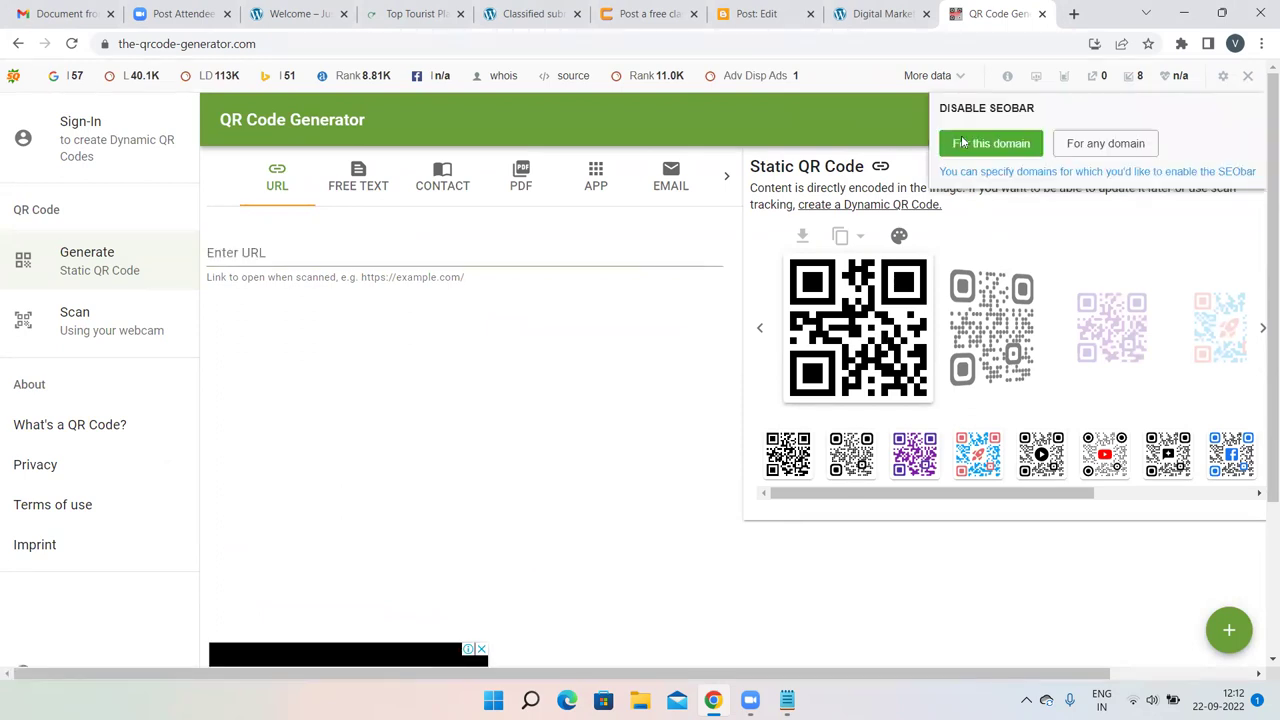
pyautogui.click(962, 143)
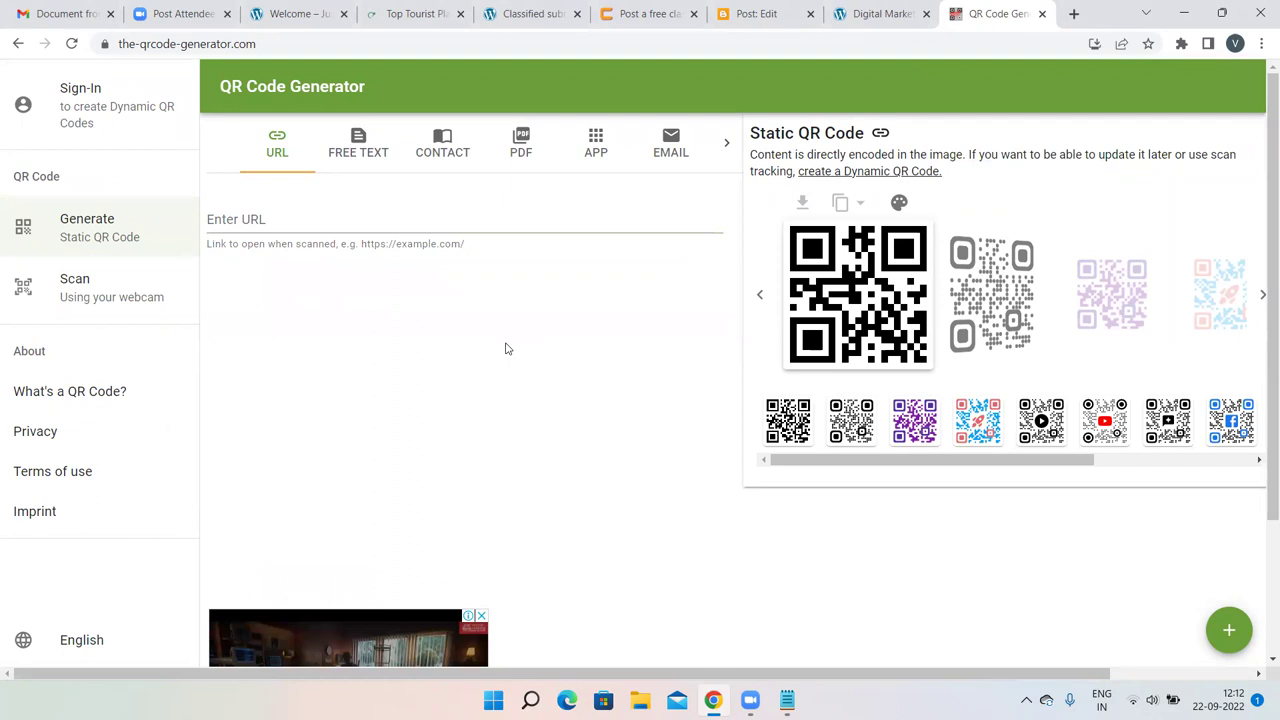
pyautogui.click(264, 220)
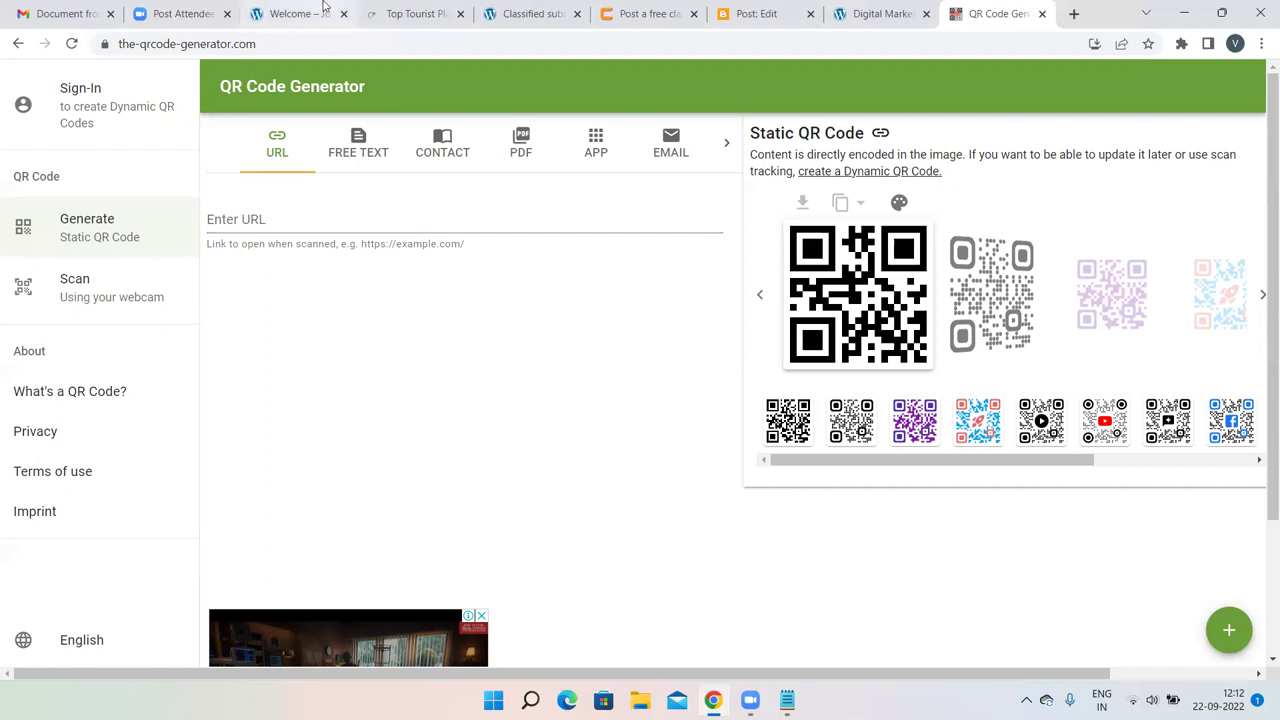
# Load odmt.in in the Welcome tab and copy its address.
pyautogui.click(255, 14)
pyautogui.write('canva.com')
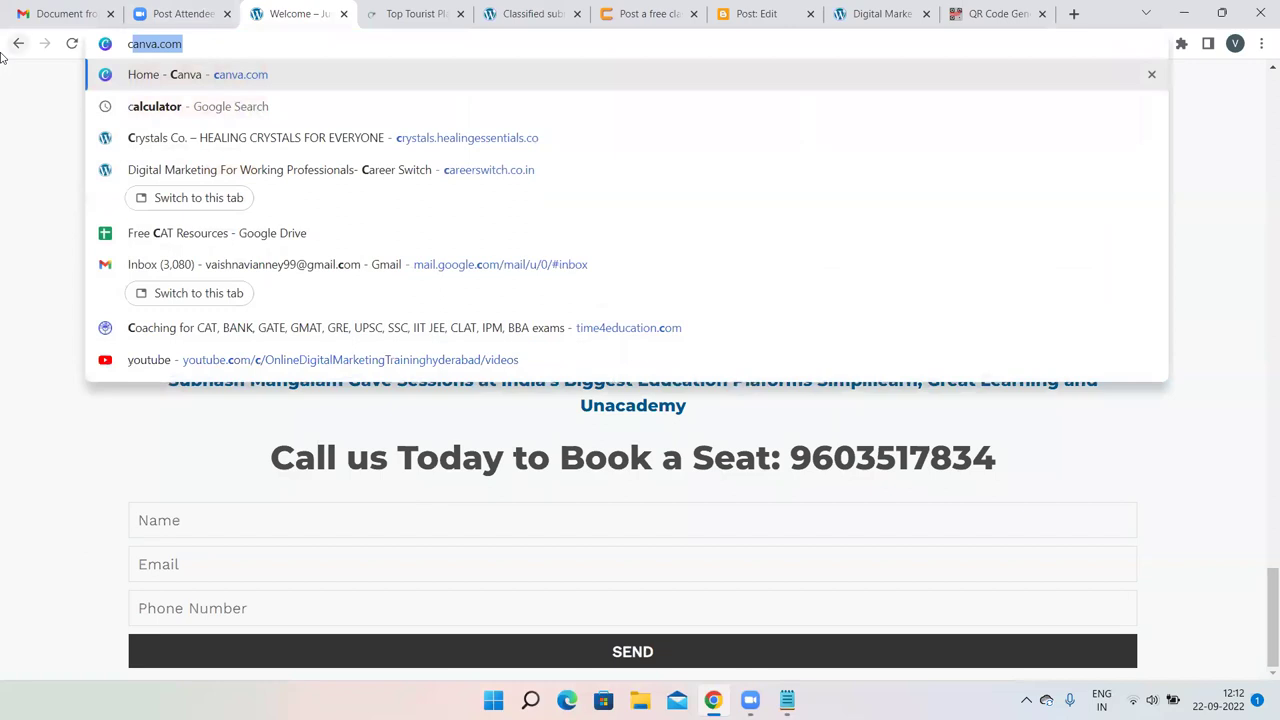
pyautogui.press('Return')
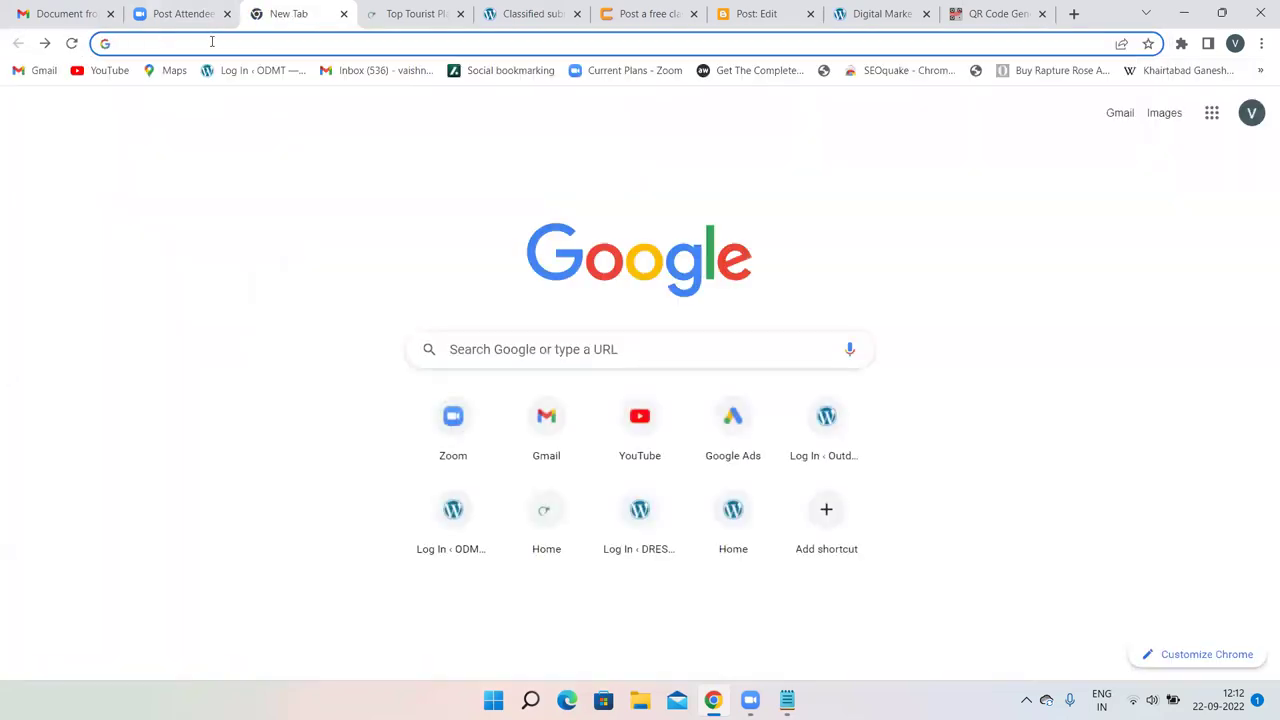
pyautogui.write('odm')
pyautogui.press('Return')
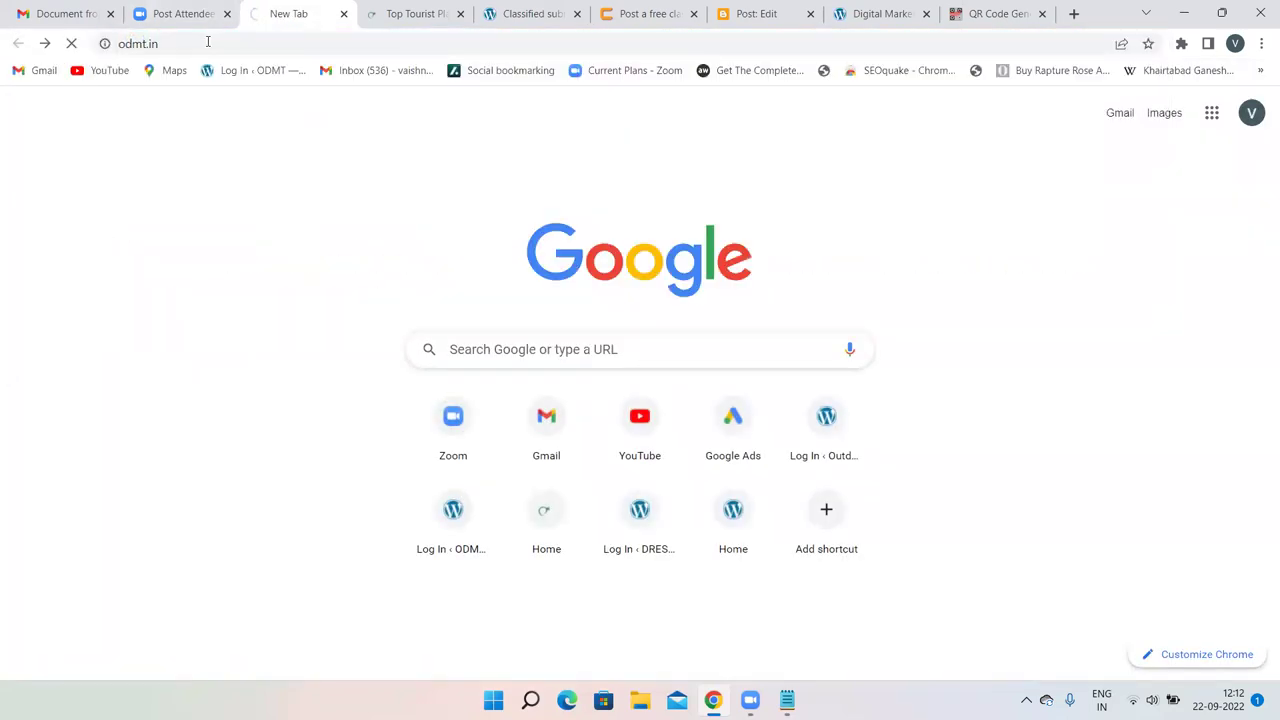
pyautogui.click(118, 44)
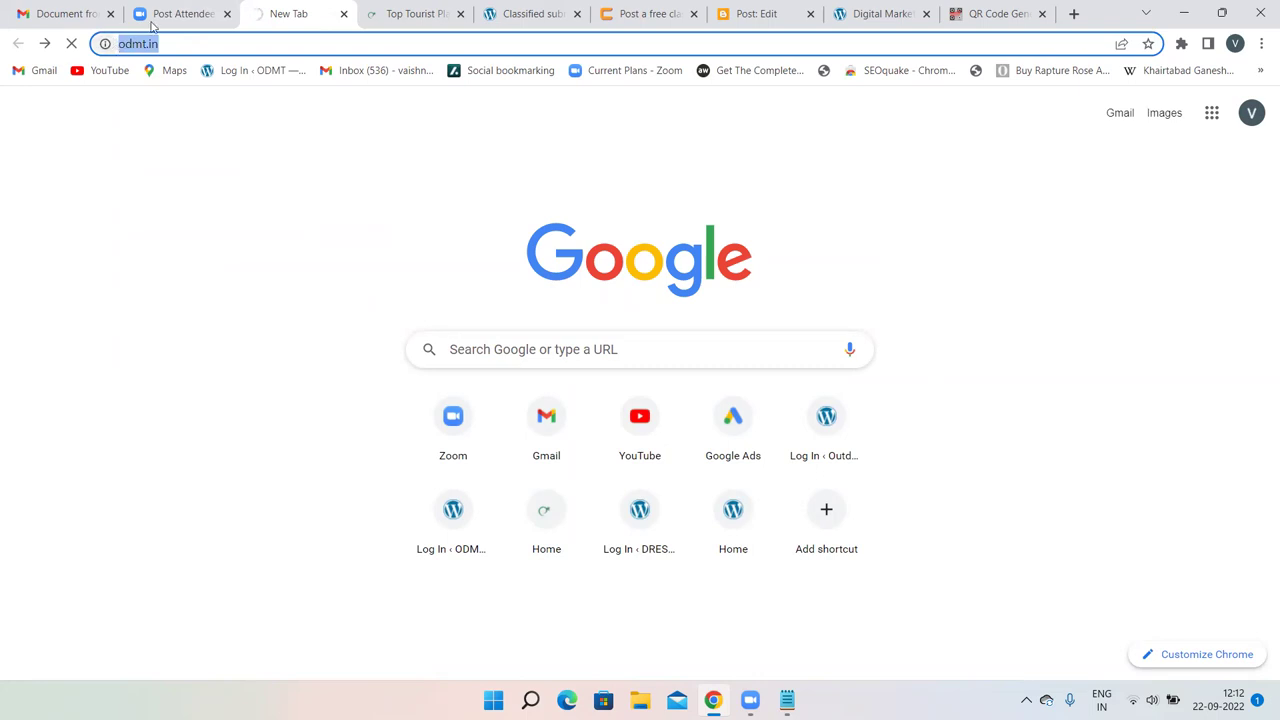
pyautogui.click(1000, 12)
pyautogui.click(267, 212)
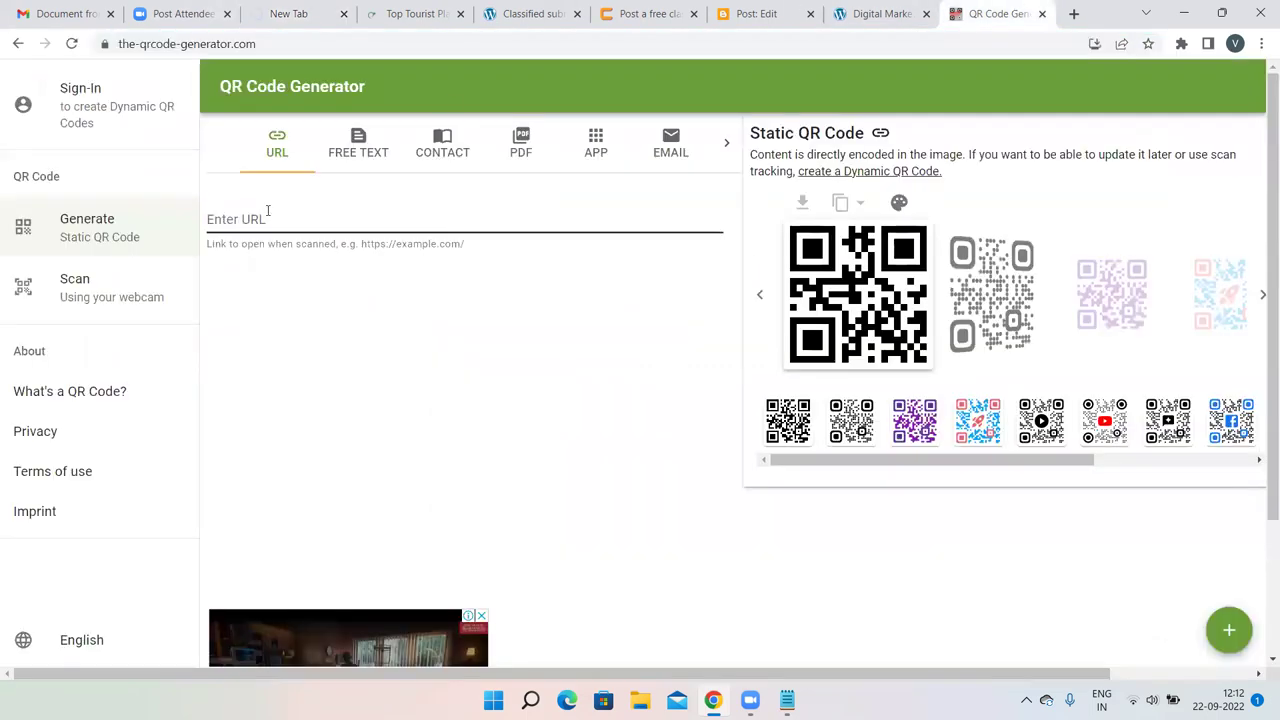
pyautogui.write('https://odmt.in/')
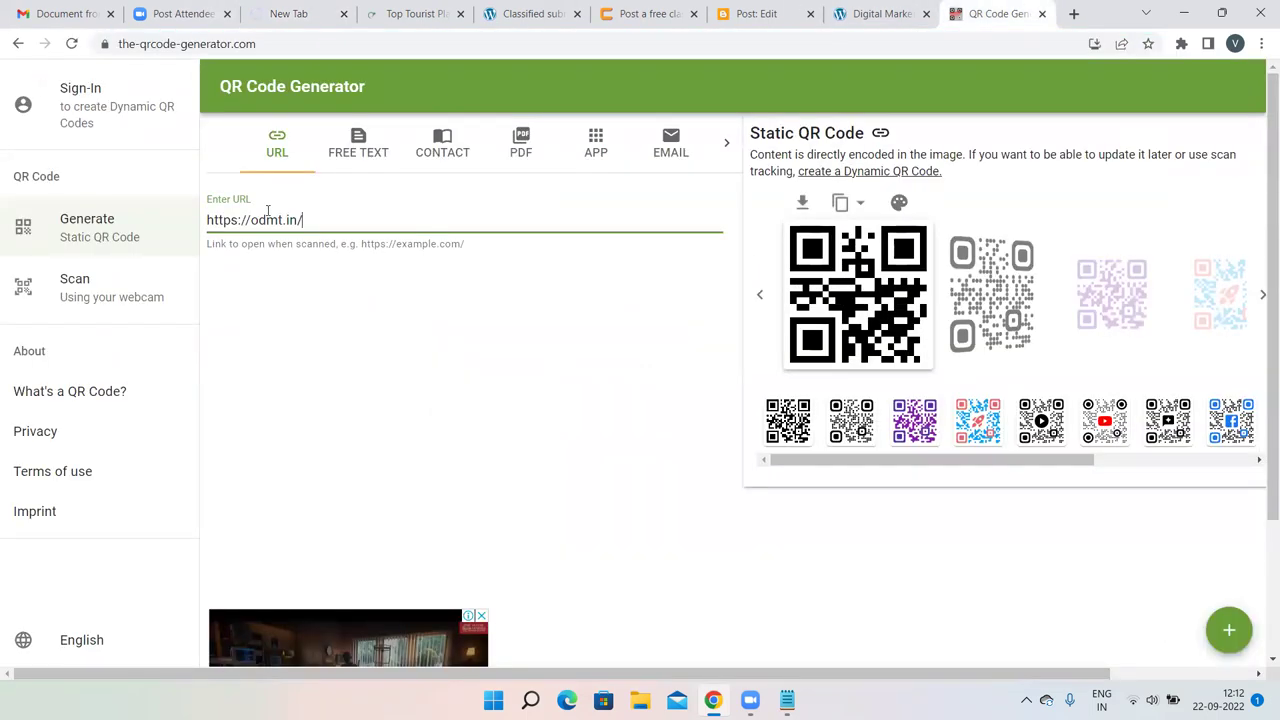
pyautogui.moveTo(305, 220); pyautogui.dragTo(192, 224)
pyautogui.hotkey('ctrl', 'c')
pyautogui.press('BackSpace')
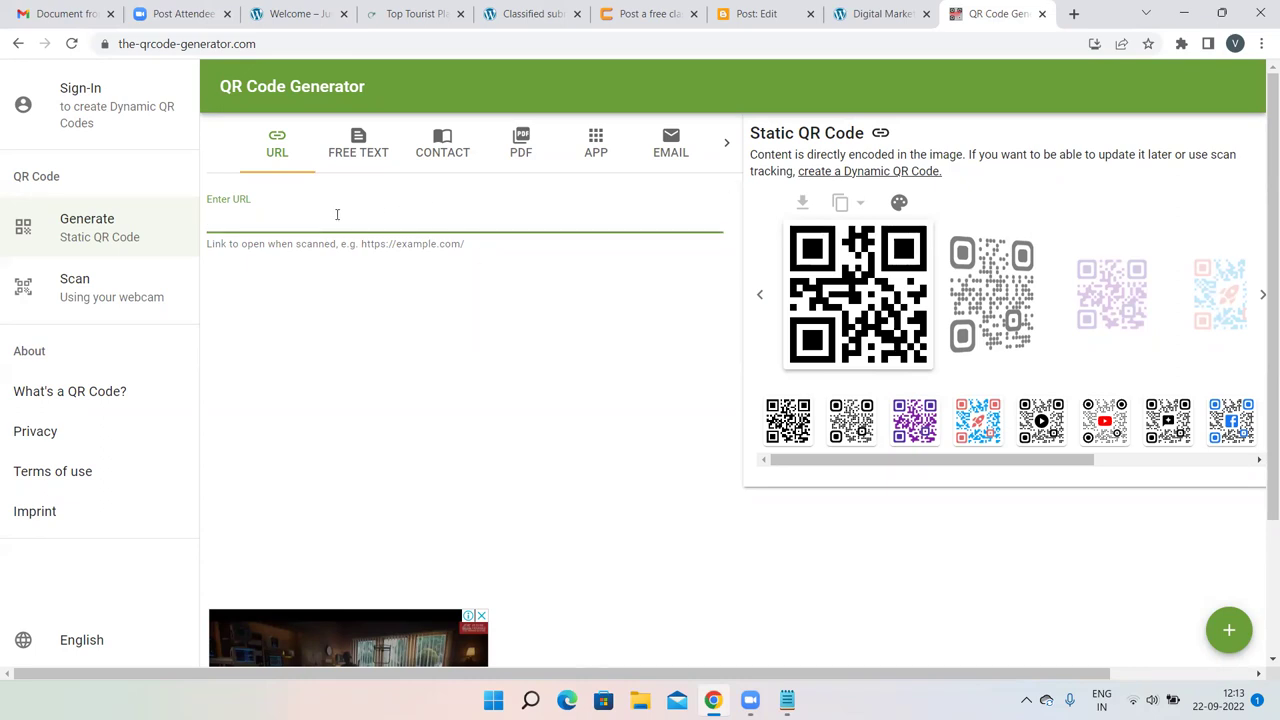
pyautogui.hotkey('ctrl', 'v')
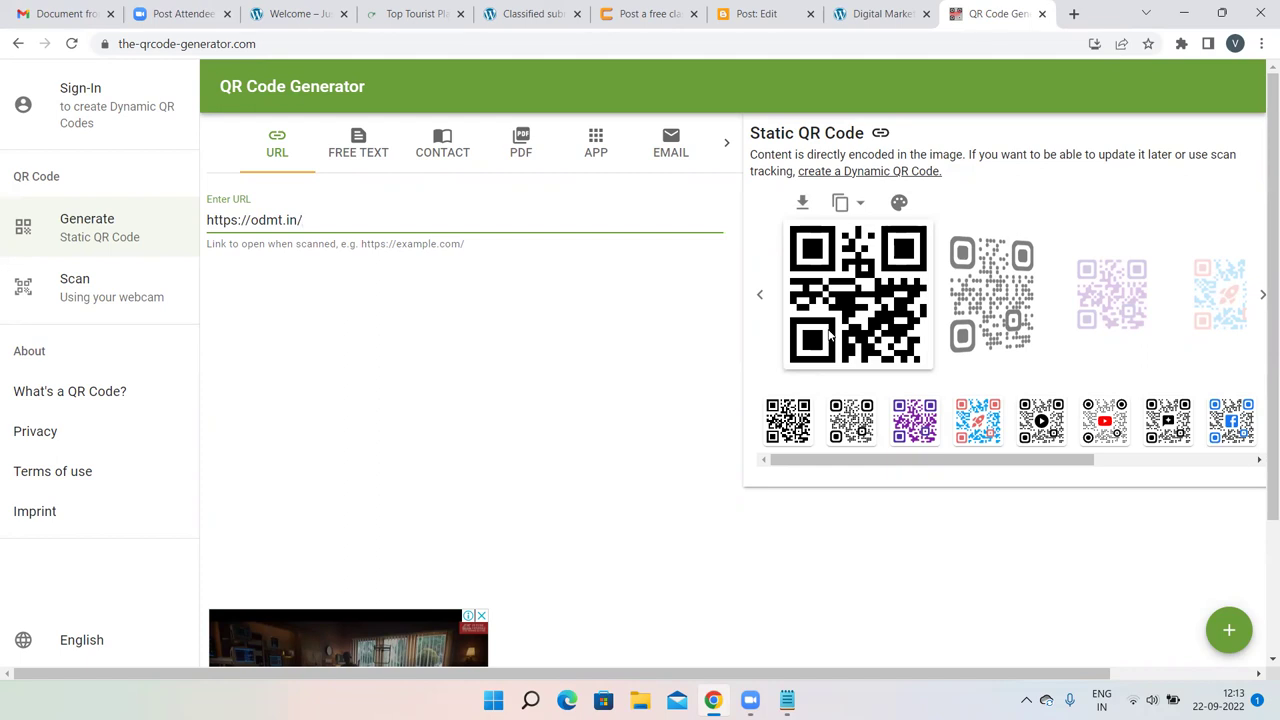
pyautogui.moveTo(335, 241); pyautogui.dragTo(200, 218)
pyautogui.hotkey('ctrl', 'c')
pyautogui.click(325, 221)
pyautogui.press('BackSpace')
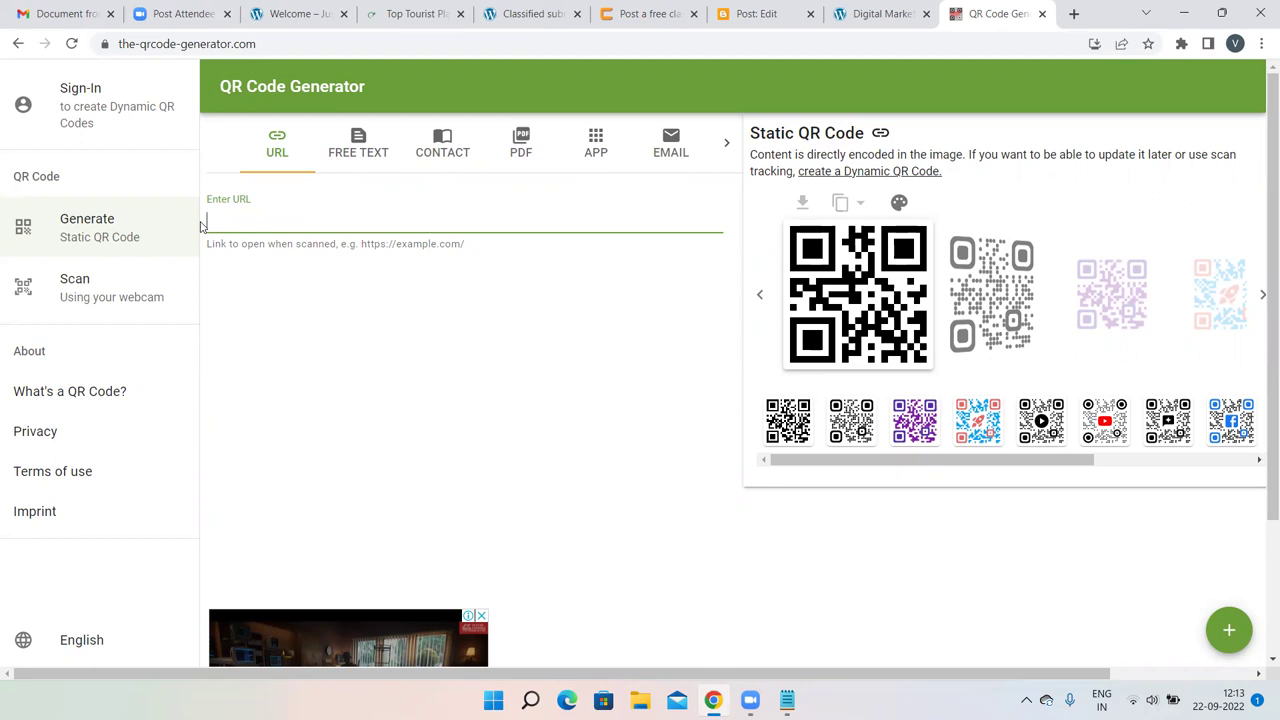
pyautogui.hotkey('ctrl', 'v')
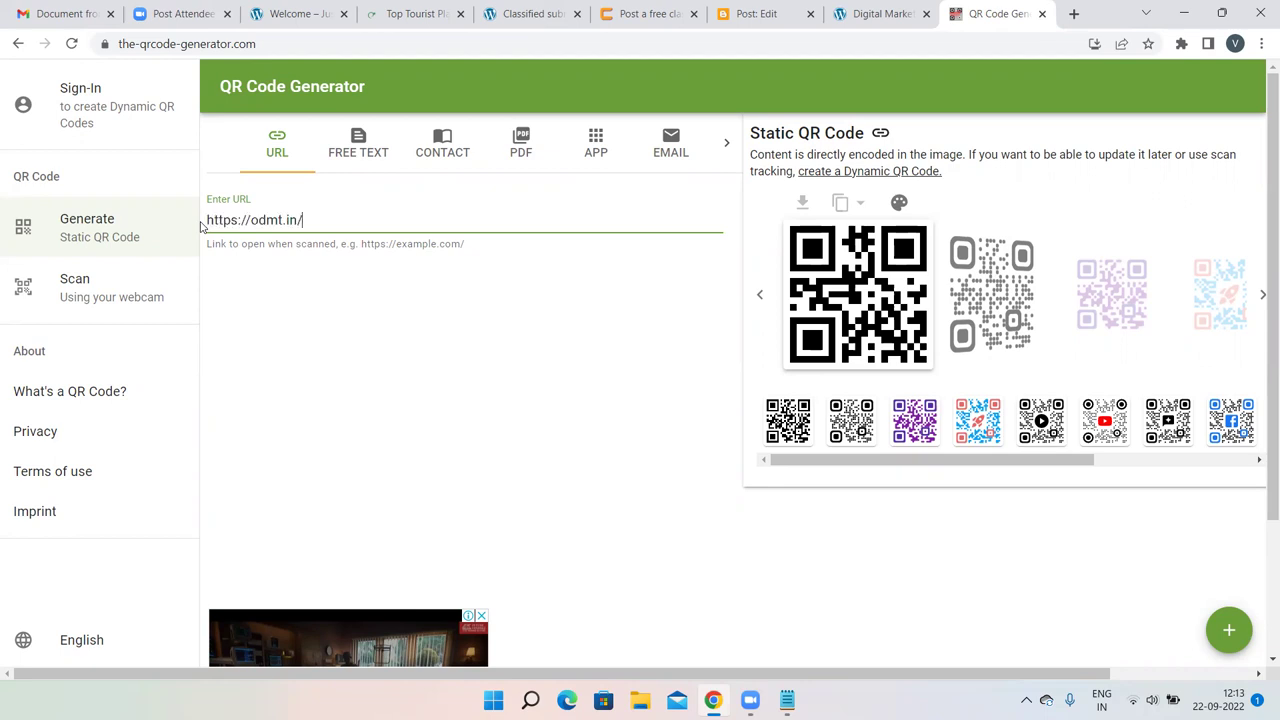
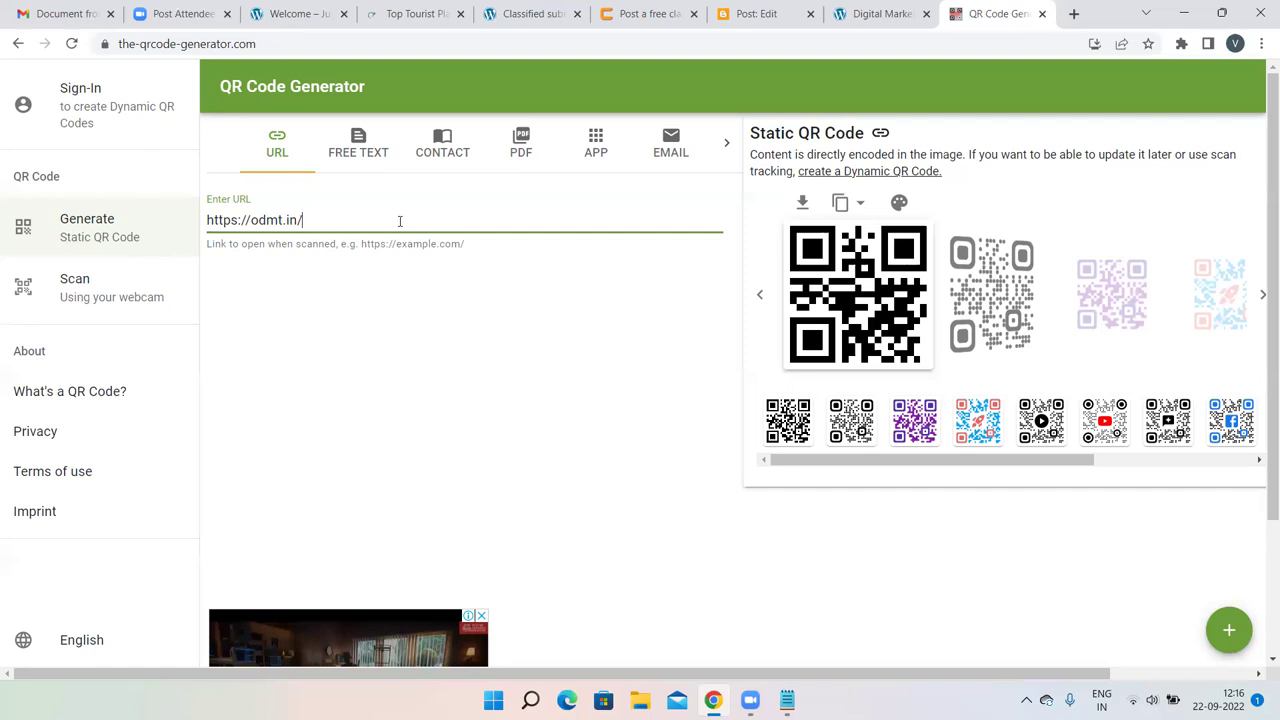
# Leave the QR code page and return to the notes, caret after 'QR Code generator'.
pyautogui.click(689, 354)
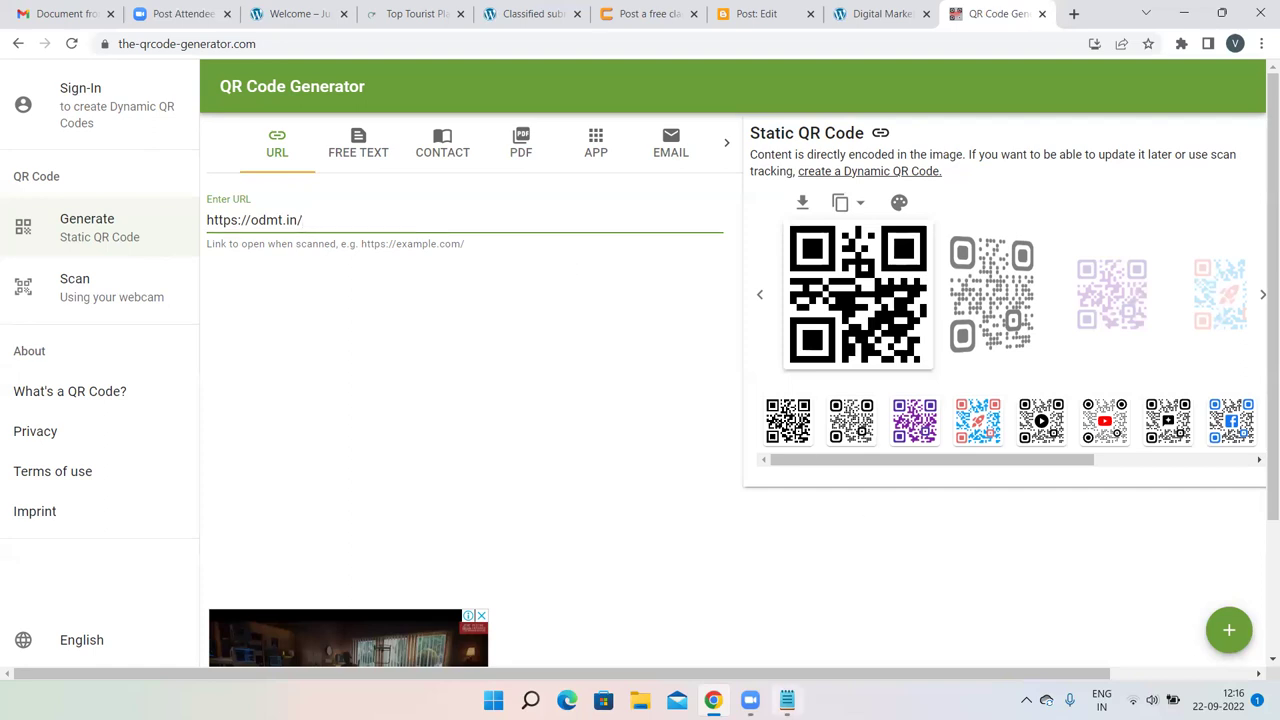
pyautogui.click(787, 700)
pyautogui.click(449, 340)
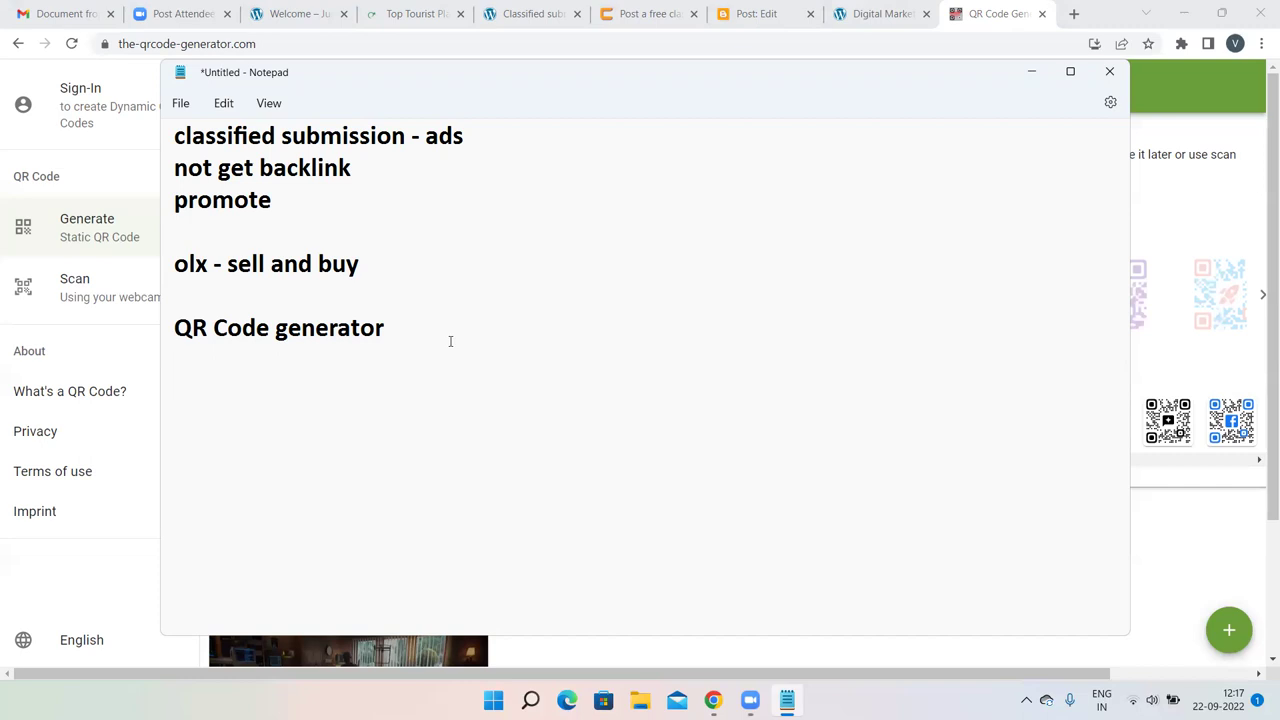
# List 'image submission', 'instagram' and 'fb' on separate lines beneath 'QR Code generator'.
pyautogui.press('Return')
pyautogui.press('Return')
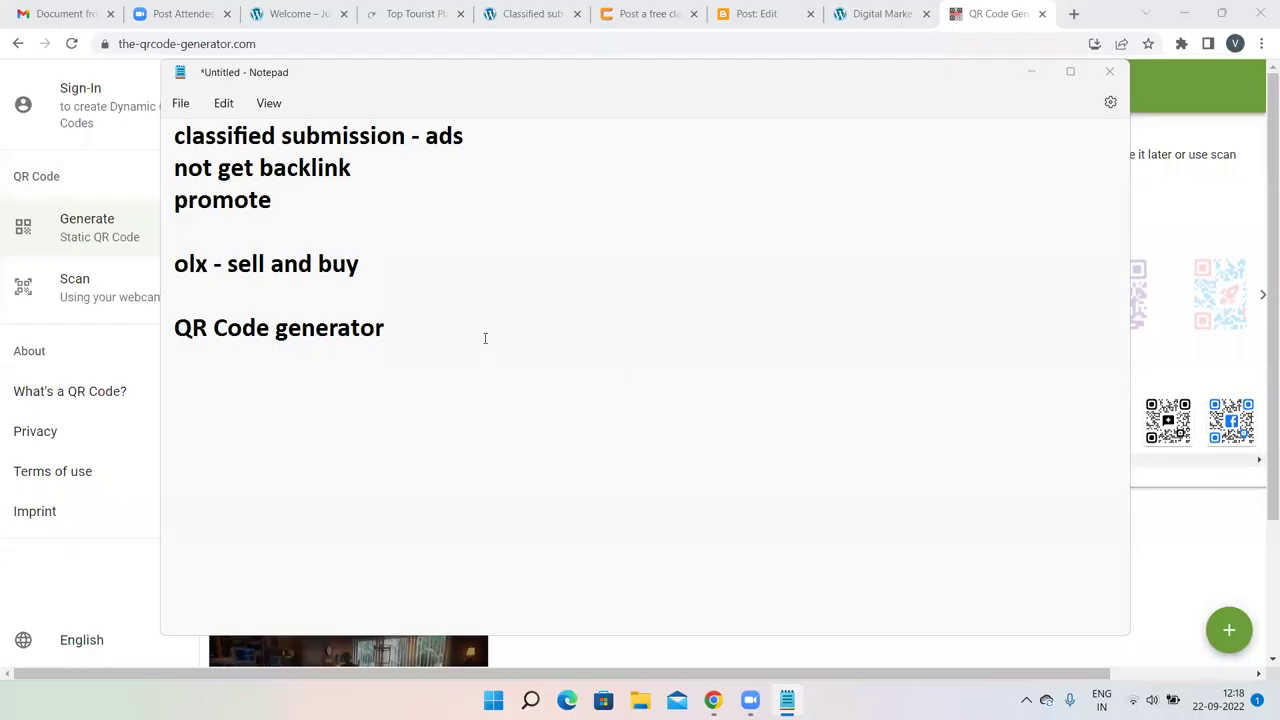
pyautogui.click(485, 338)
pyautogui.write('image submission')
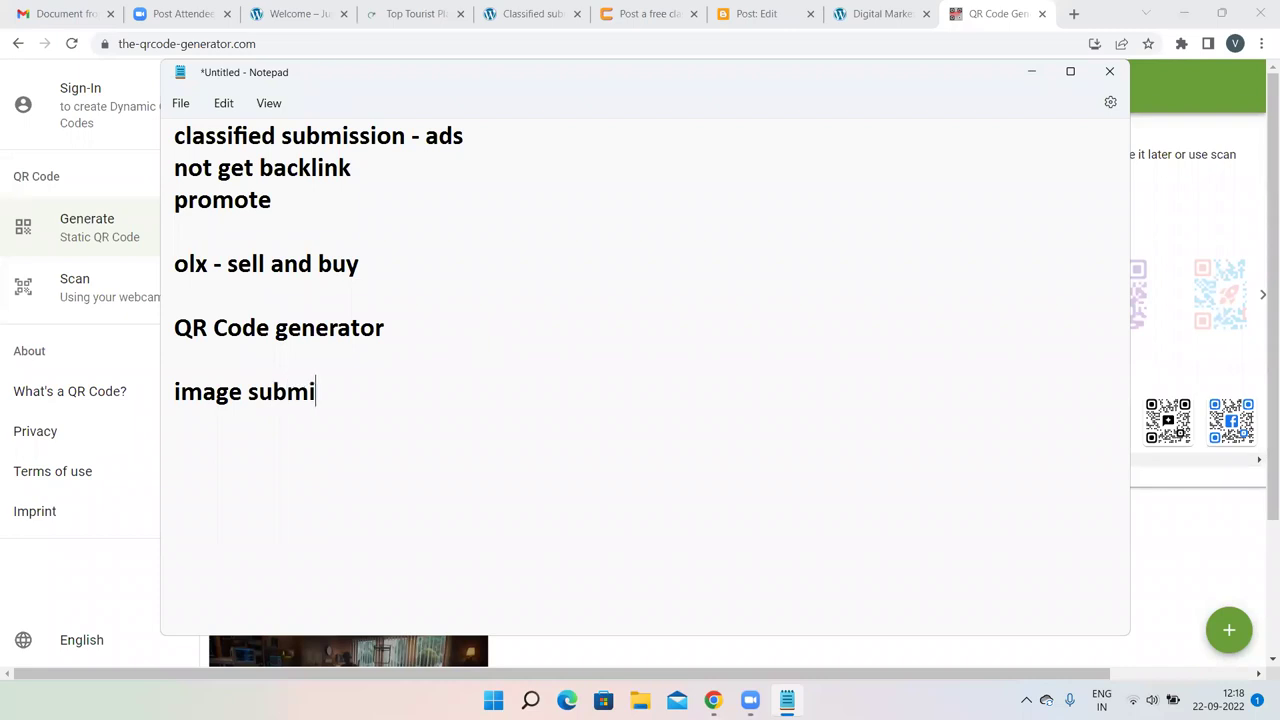
pyautogui.press('Return')
pyautogui.press('Return')
pyautogui.write('instaqgra')
pyautogui.press('BackSpace')
pyautogui.press('BackSpace')
pyautogui.press('BackSpace')
pyautogui.press('BackSpace')
pyautogui.write('gram')
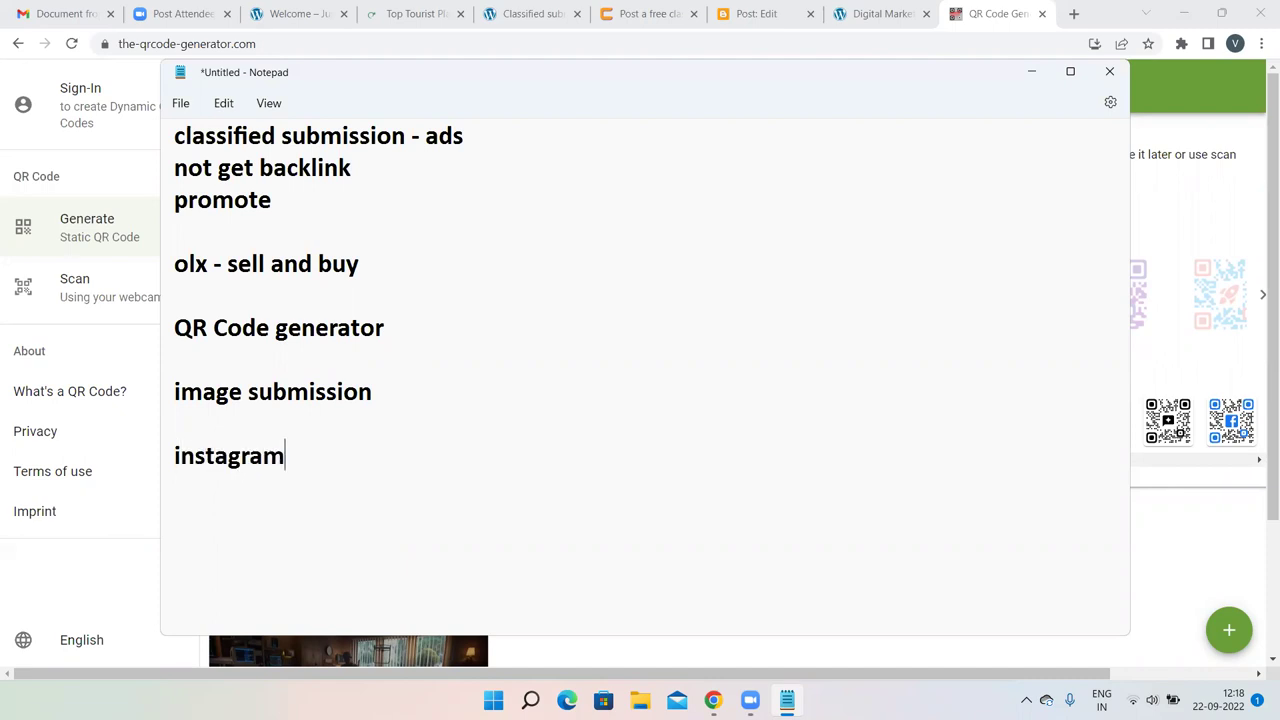
pyautogui.press('Return')
pyautogui.write('fb')
pyautogui.press('Return')
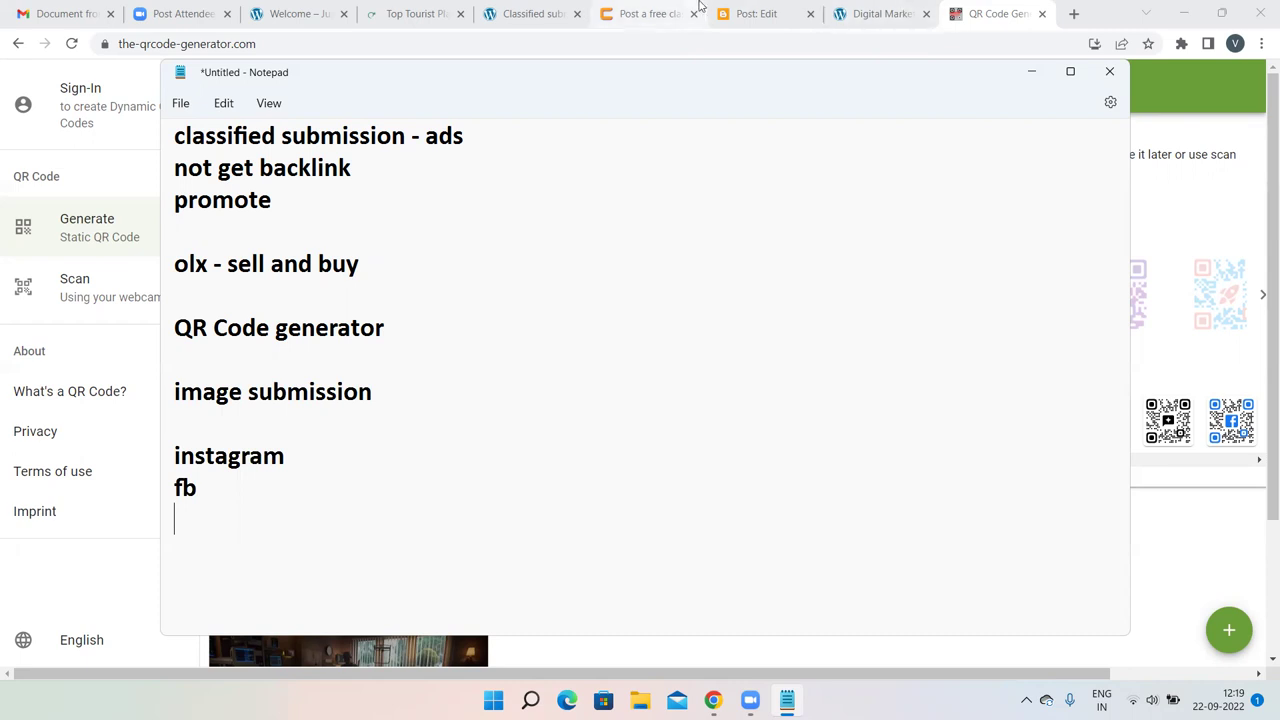
# Switch to the tab with the classified submission sites list.
pyautogui.click(884, 12)
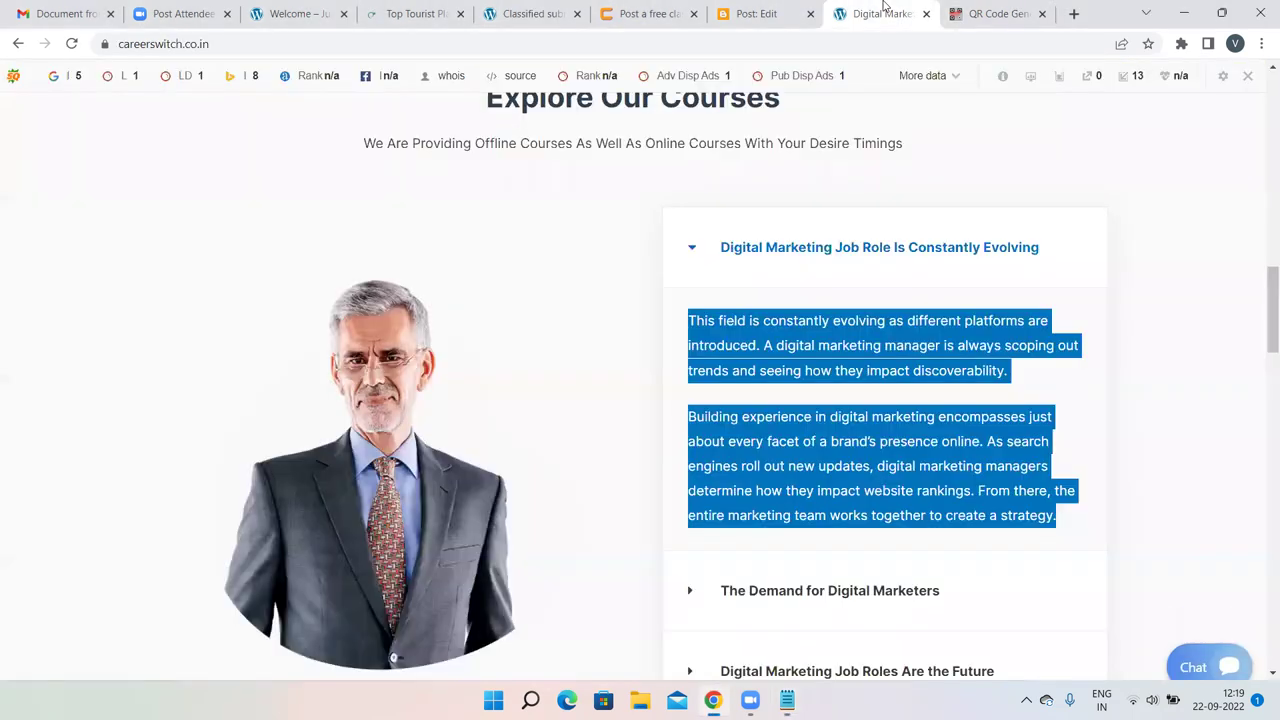
pyautogui.click(422, 10)
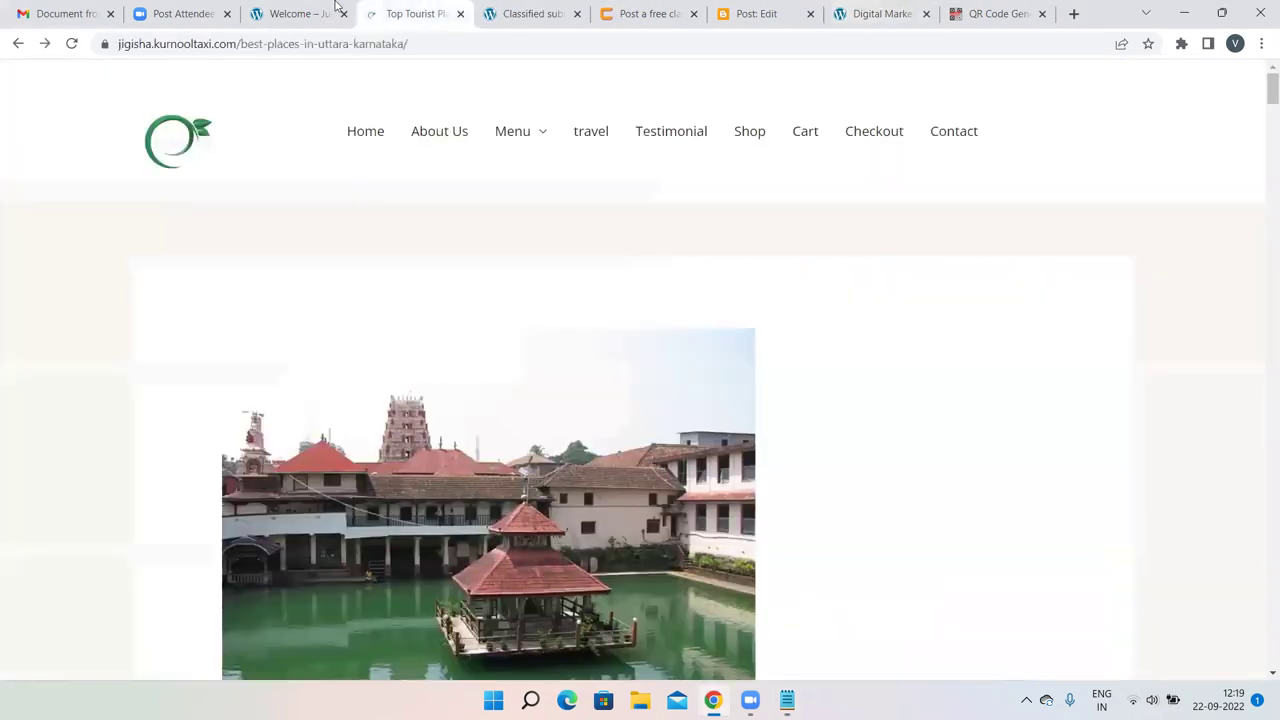
pyautogui.click(329, 7)
pyautogui.click(540, 12)
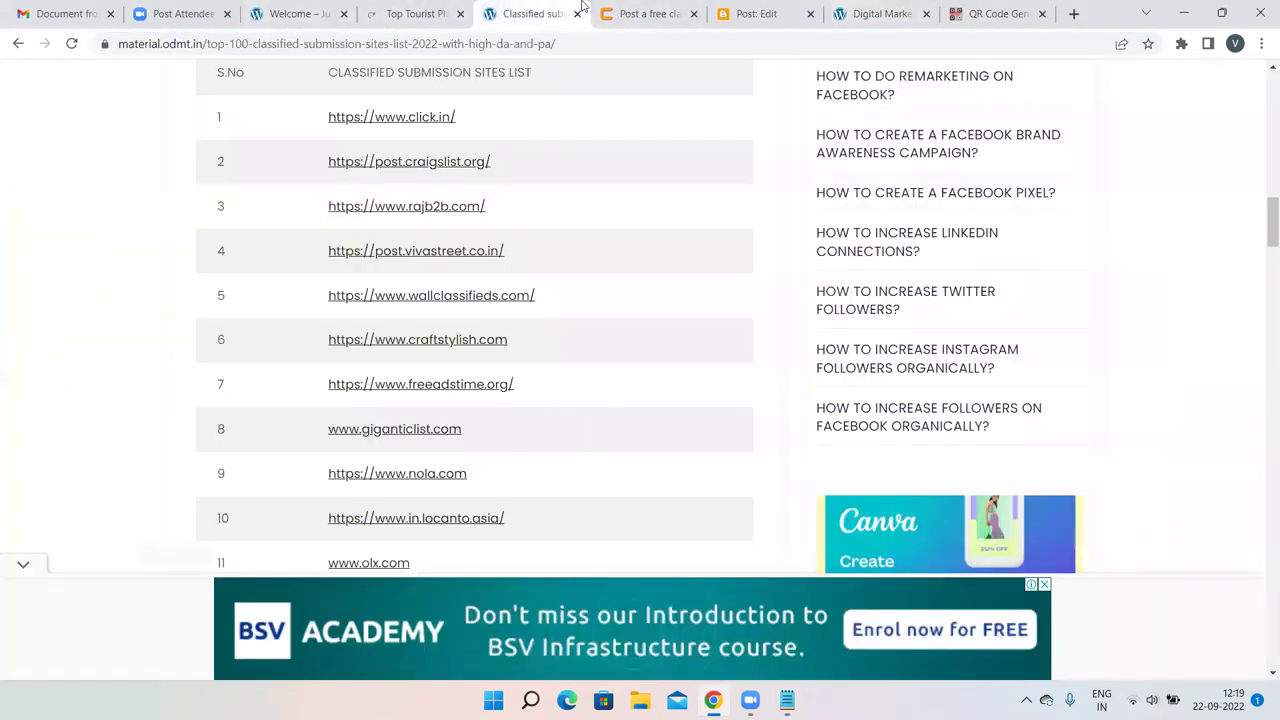
pyautogui.scroll(15, 715, 186)
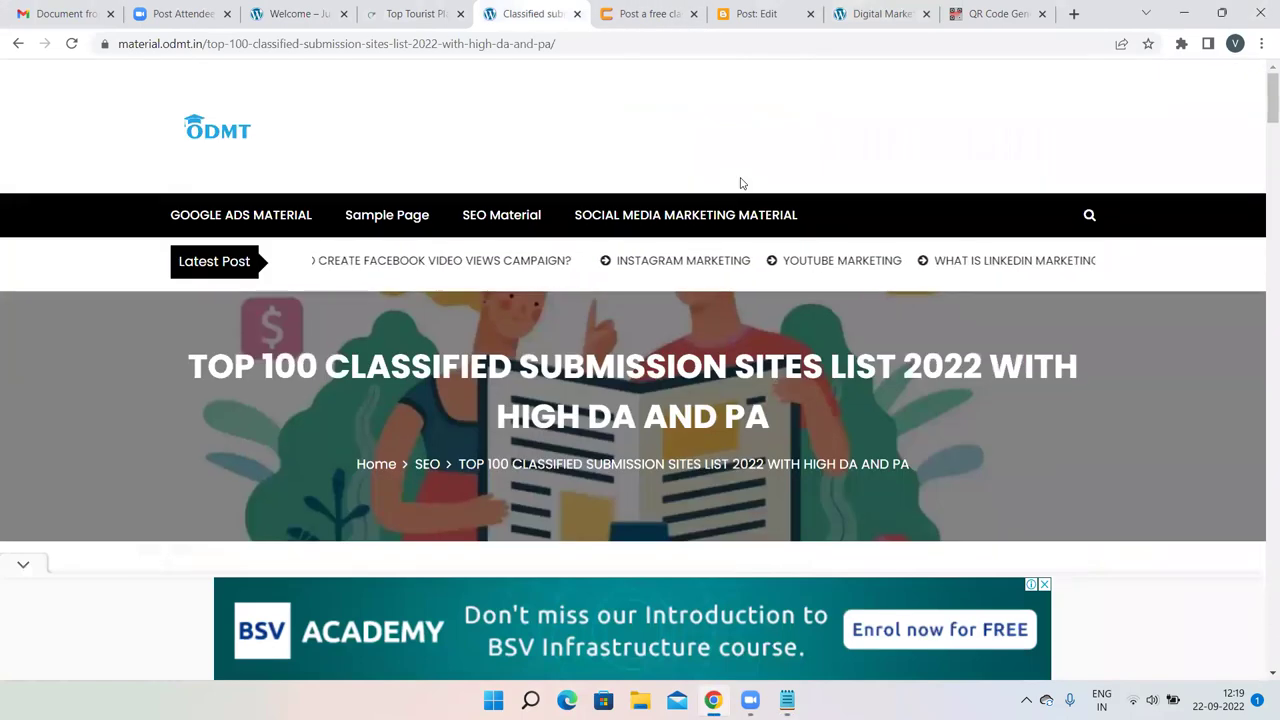
# Search the site for 'image submission sites' and open the top 100 image submission sites article.
pyautogui.click(1089, 215)
pyautogui.write('imag')
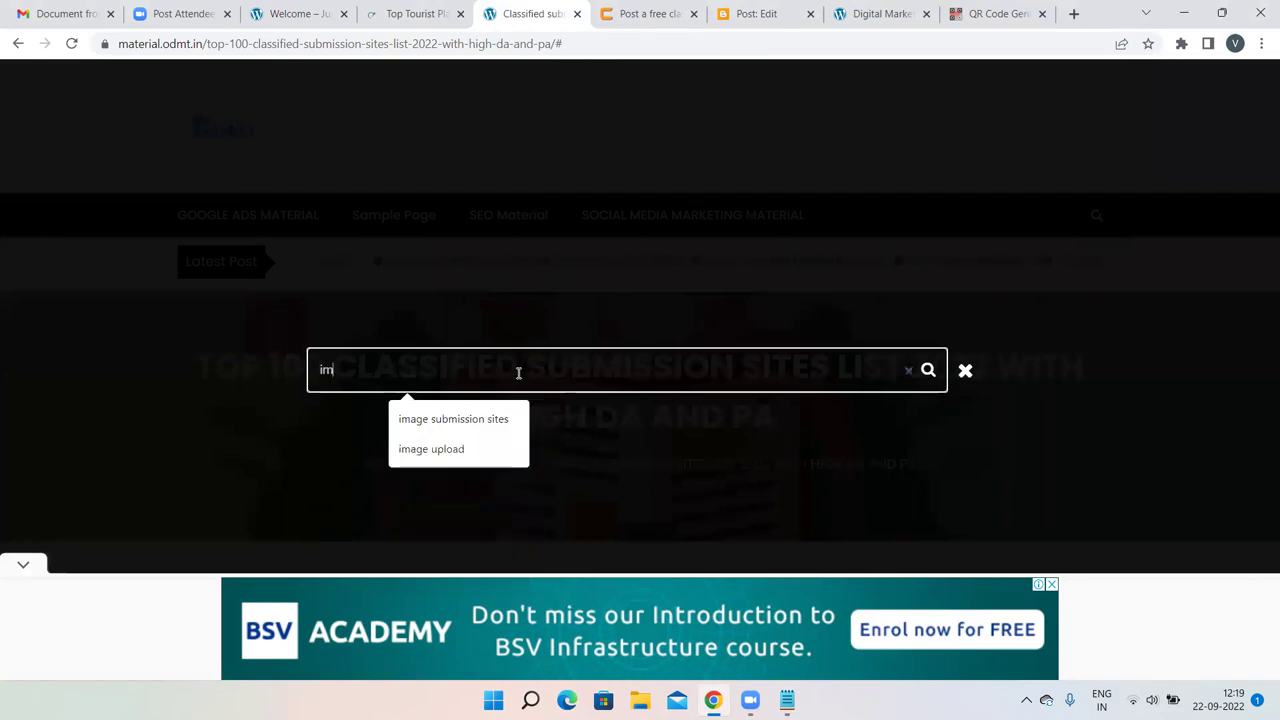
pyautogui.click(485, 418)
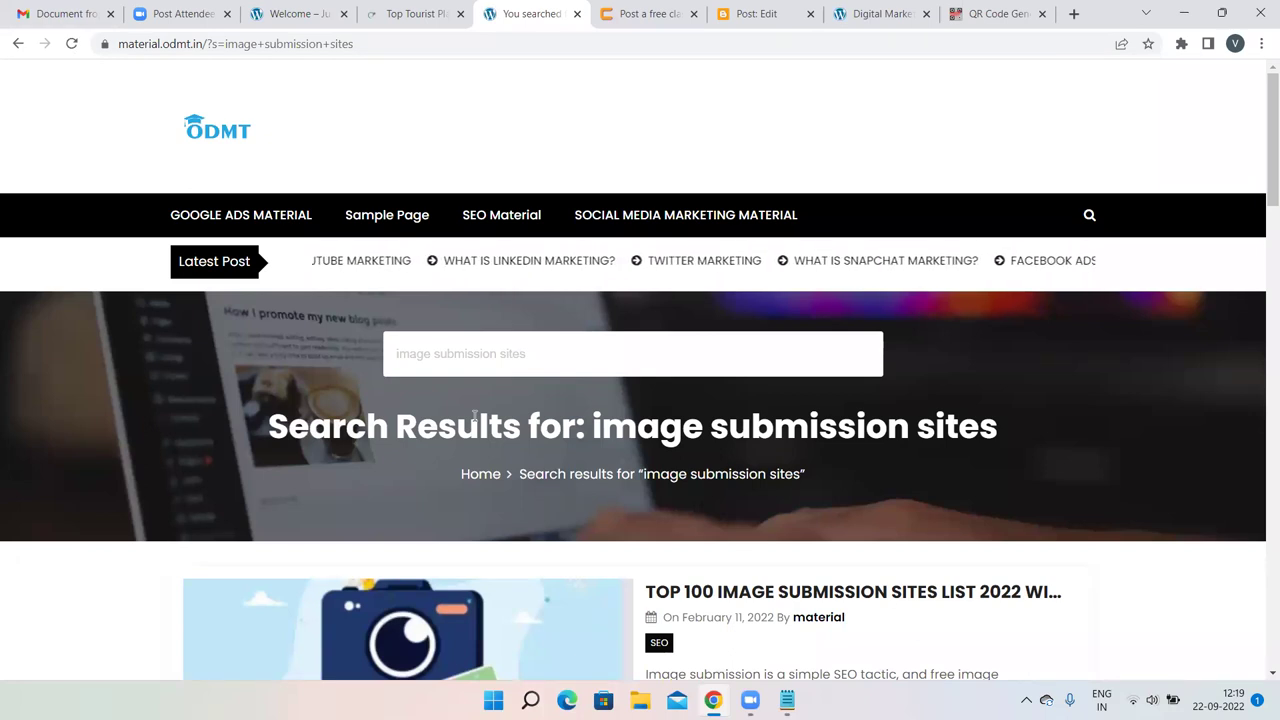
pyautogui.scroll(-1, 884, 355)
pyautogui.scroll(-3, 800, 380)
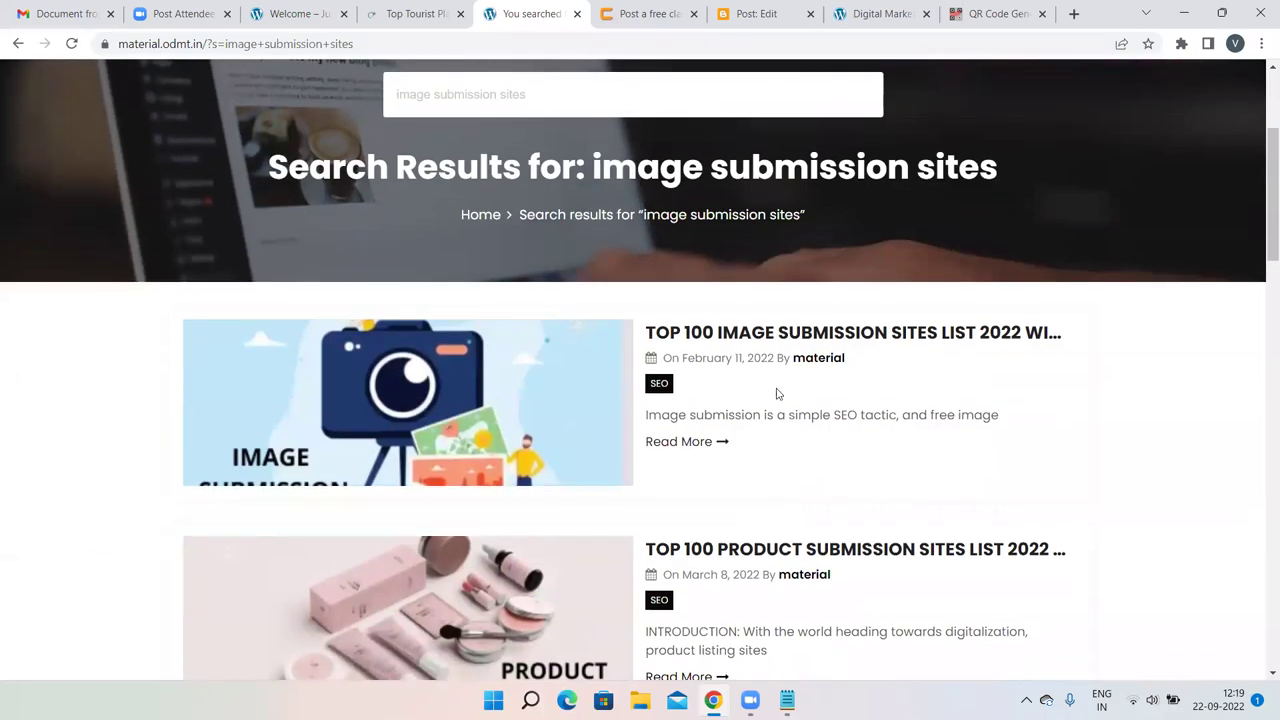
pyautogui.scroll(-1, 780, 443)
pyautogui.click(693, 262)
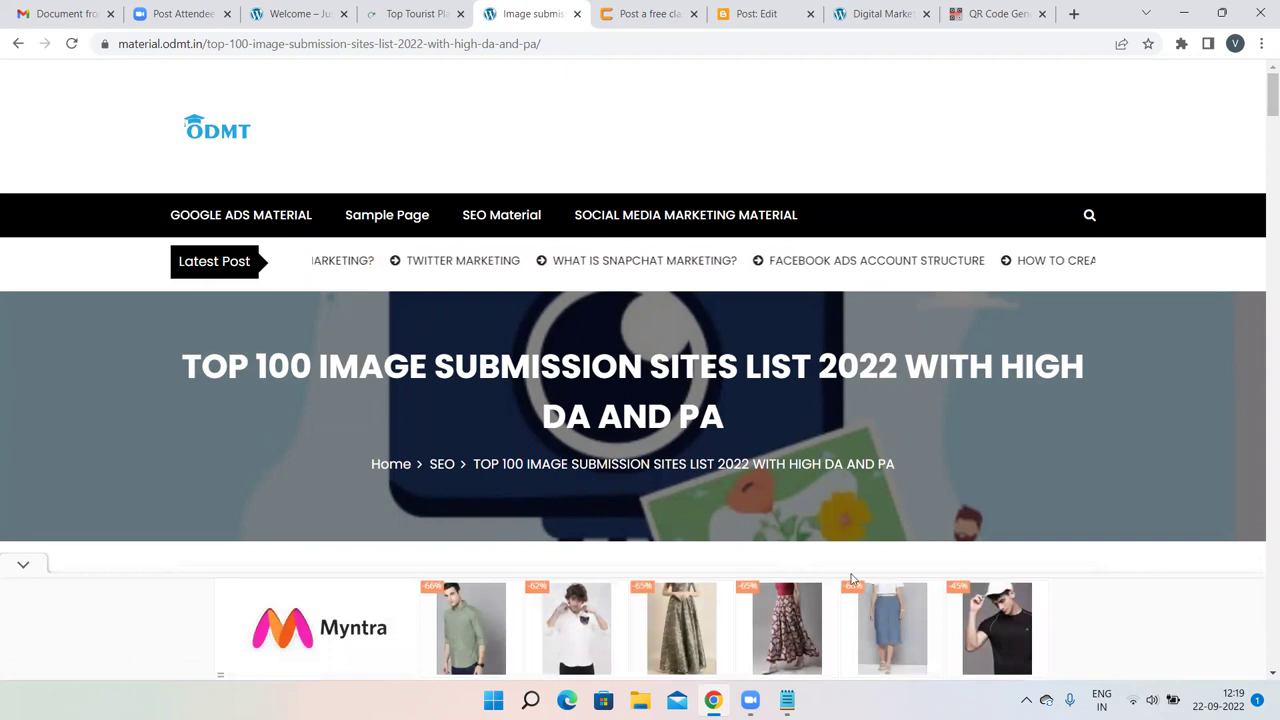
# Note below fb that any link from a social media platform is not considered a Backlink.
pyautogui.click(787, 700)
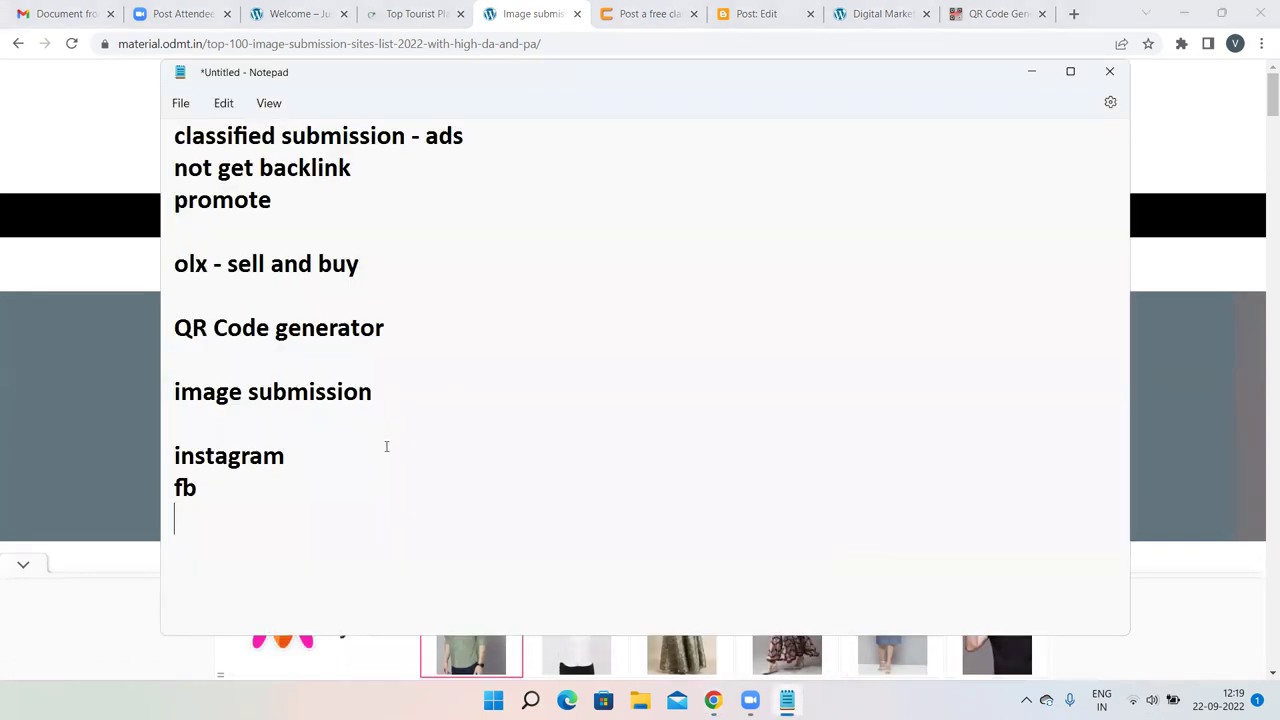
pyautogui.press('Return')
pyautogui.write('any ')
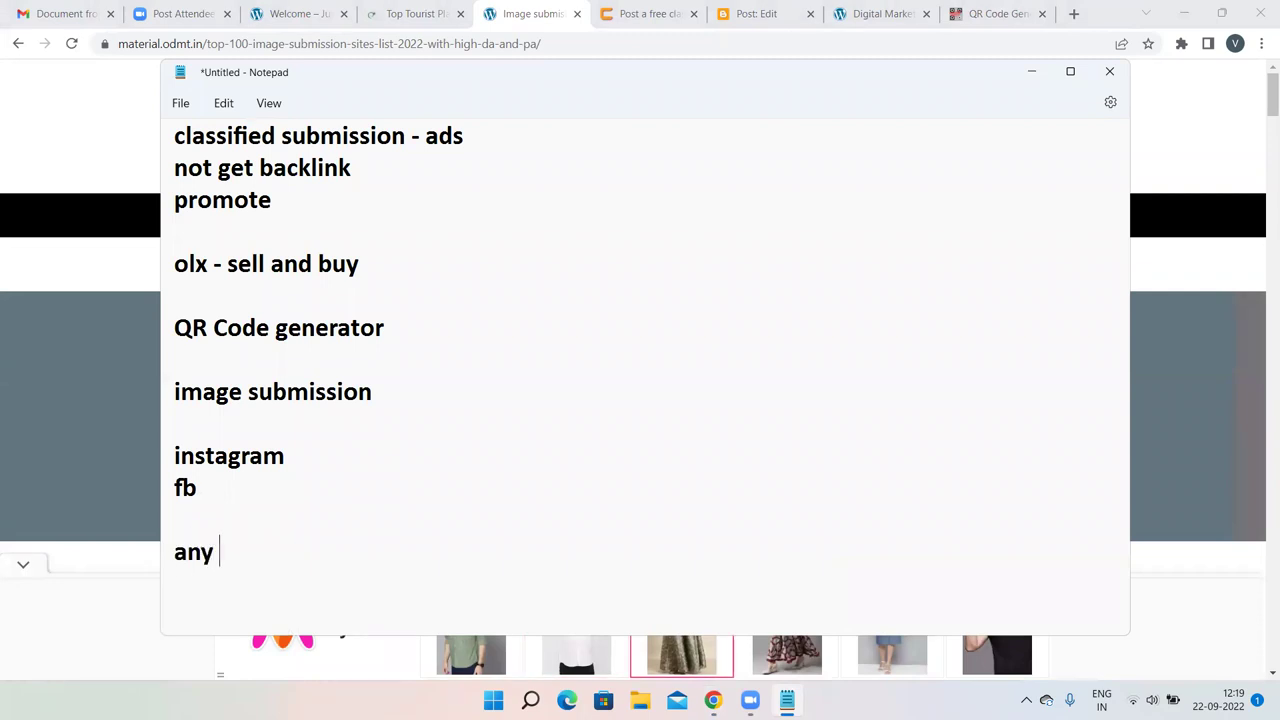
pyautogui.write('link which')
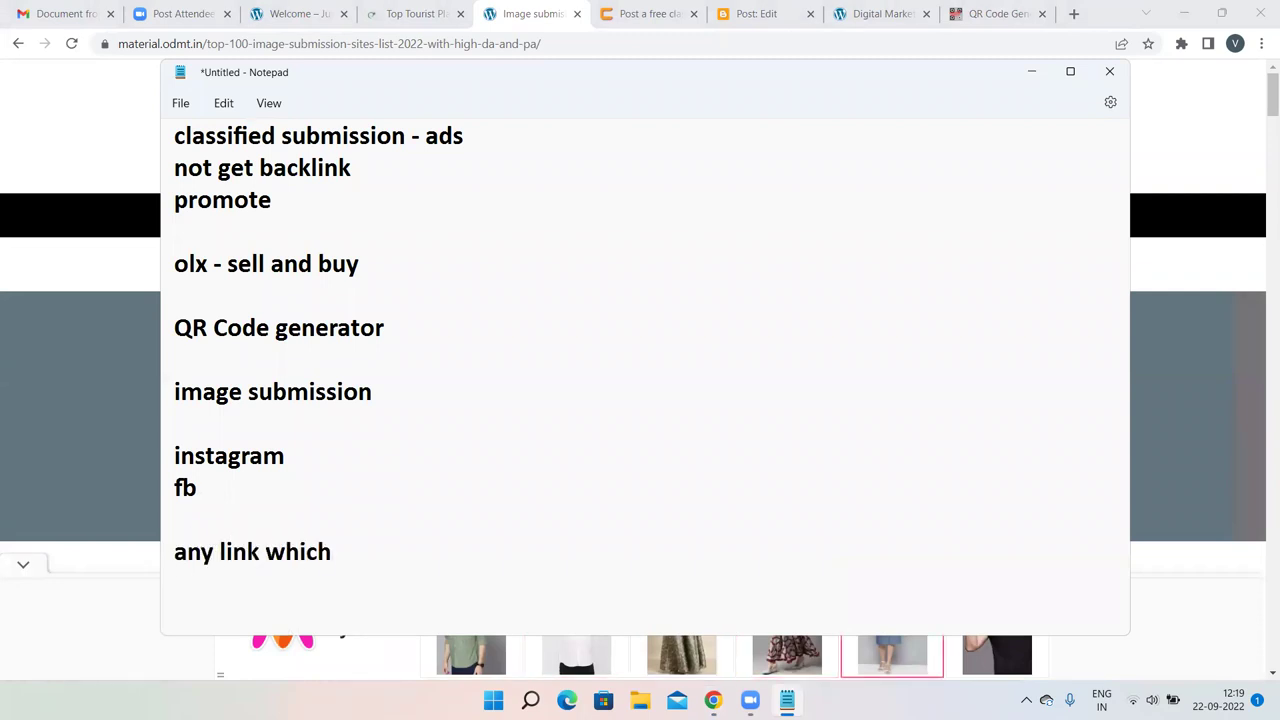
pyautogui.write(' u r givin')
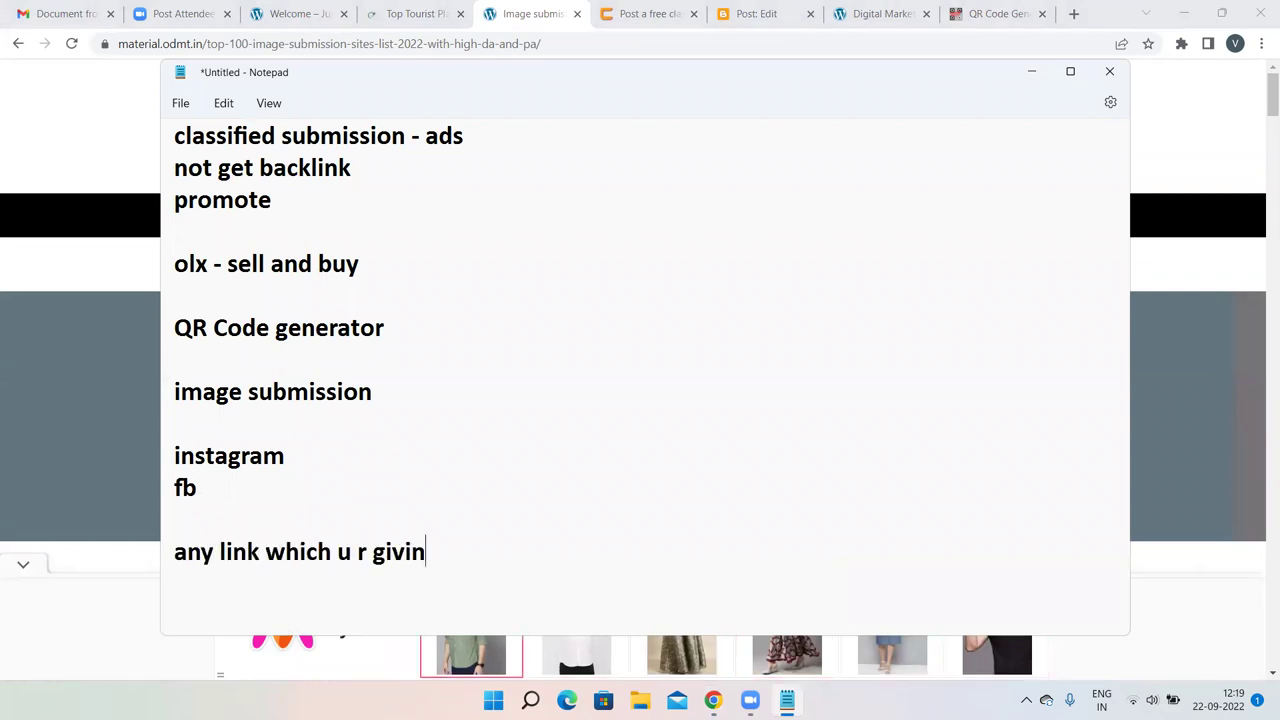
pyautogui.write('g from aq sov')
pyautogui.press('BackSpace')
pyautogui.press('BackSpace')
pyautogui.press('BackSpace')
pyautogui.press('BackSpace')
pyautogui.press('BackSpace')
pyautogui.write('socia')
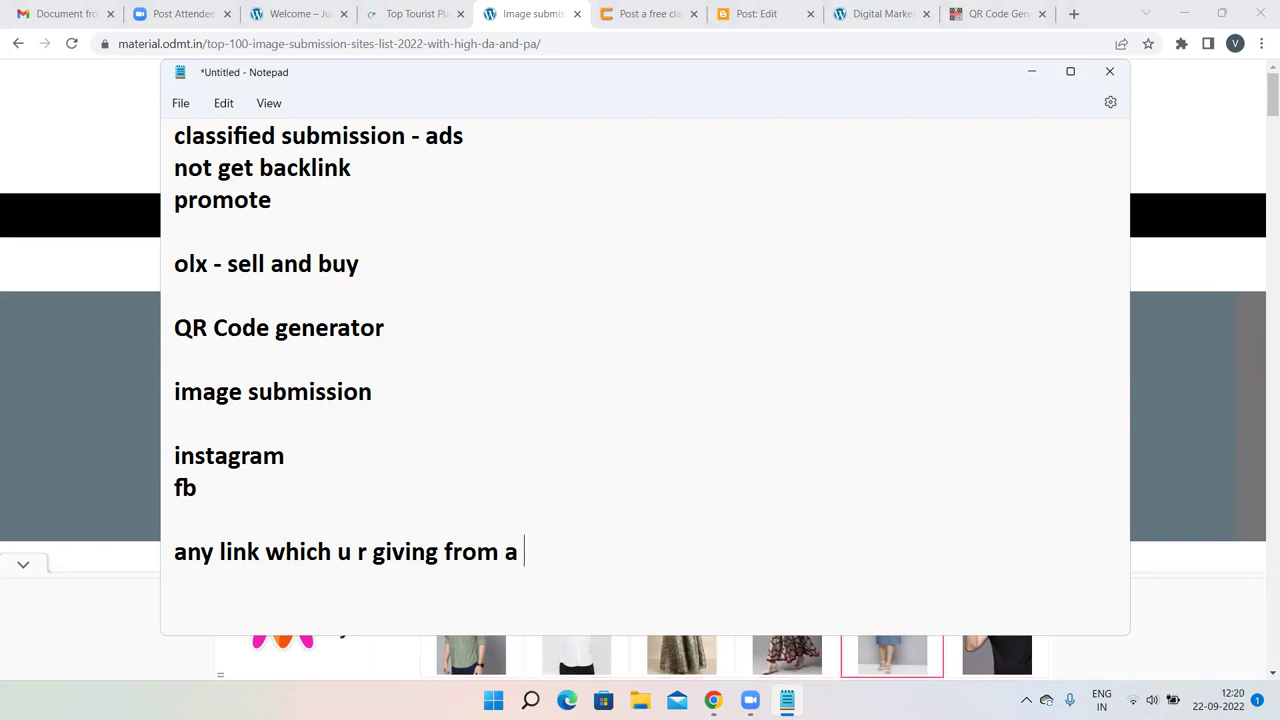
pyautogui.write('l medi')
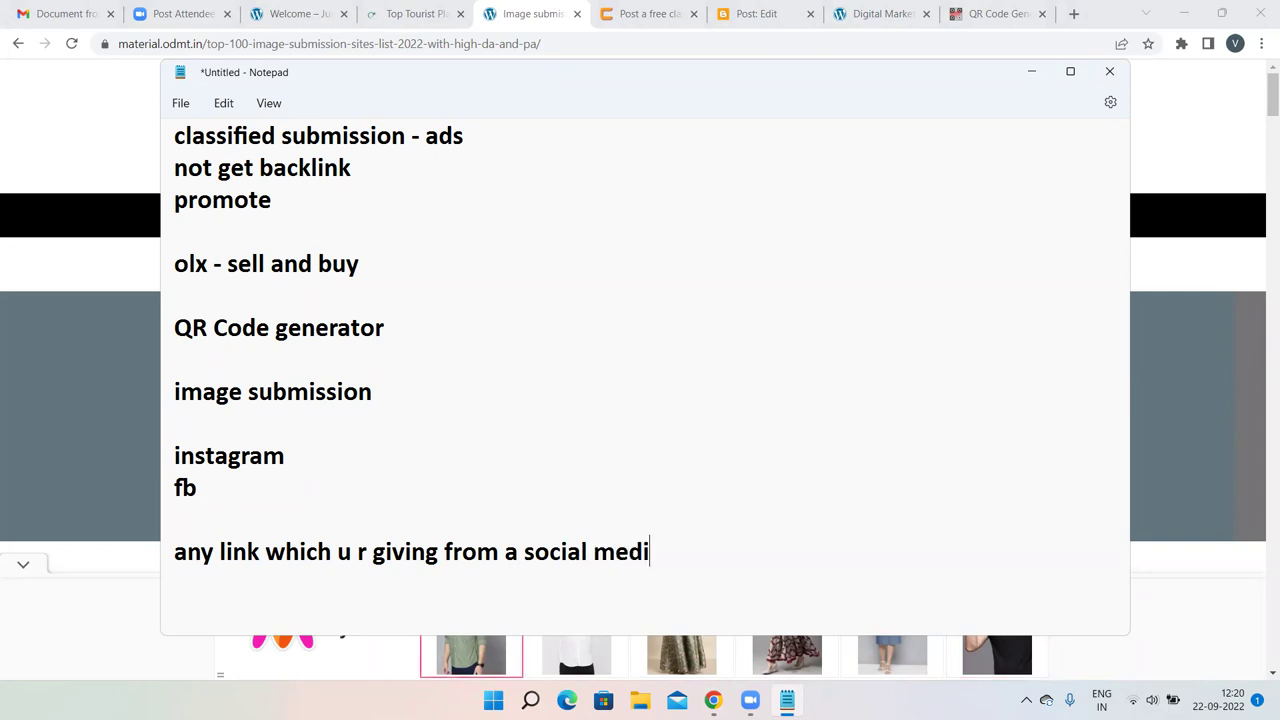
pyautogui.write('a plat')
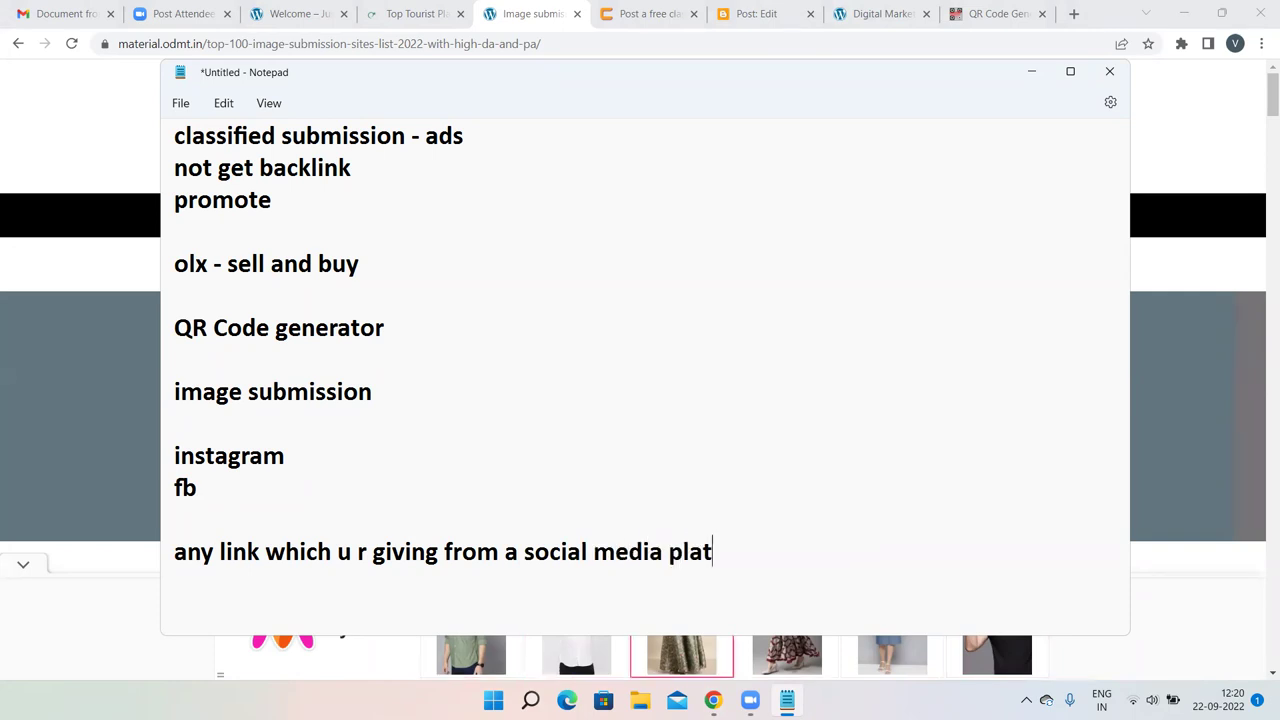
pyautogui.write('form is no')
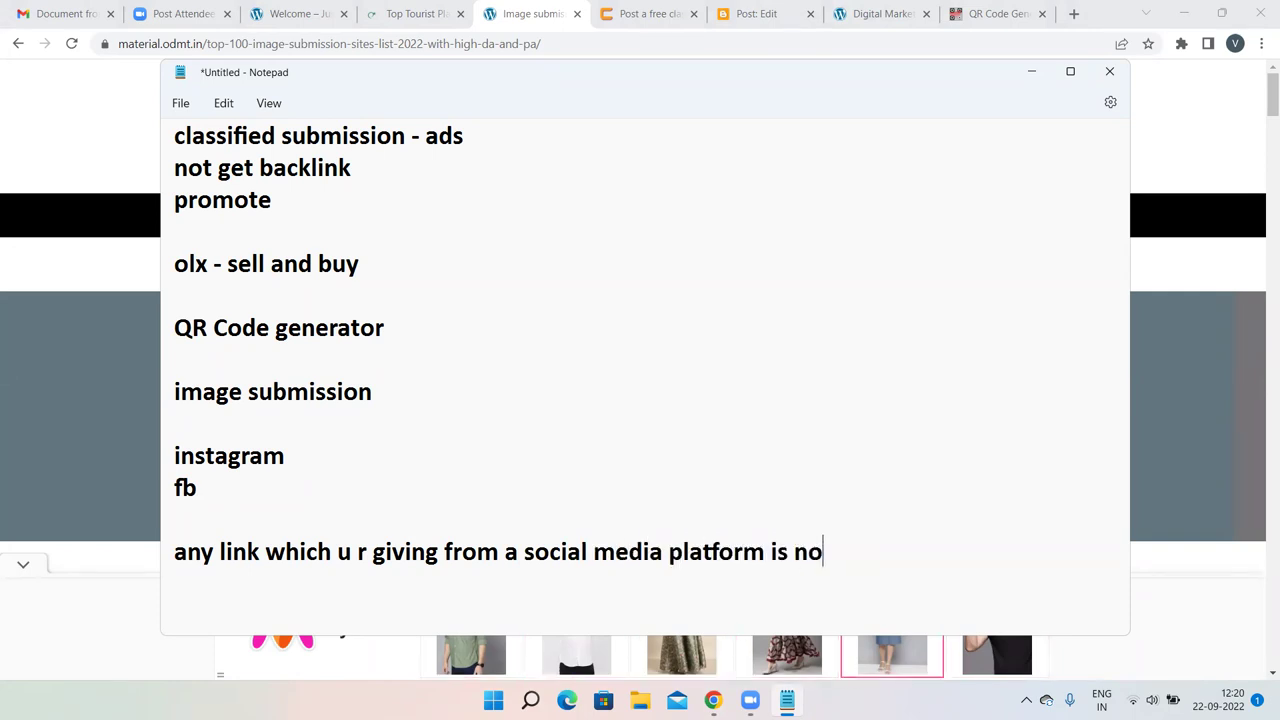
pyautogui.write('t consideres')
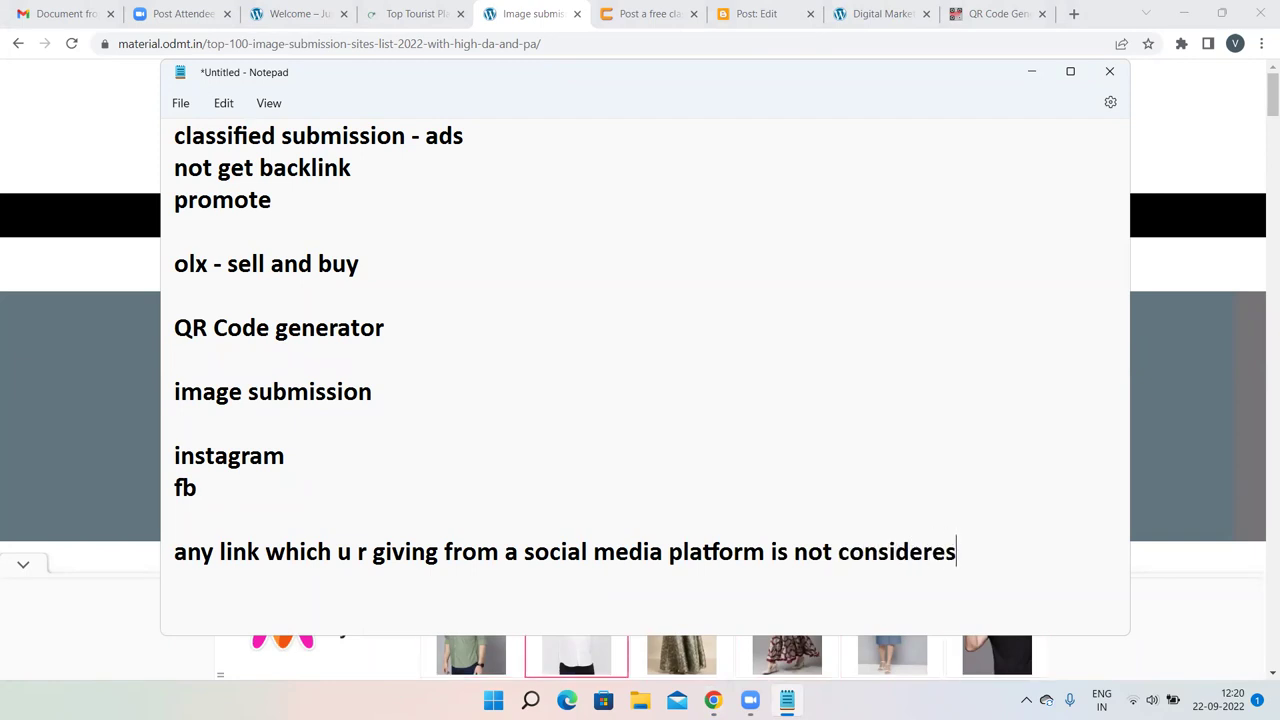
pyautogui.press('BackSpace')
pyautogui.write('d as aq')
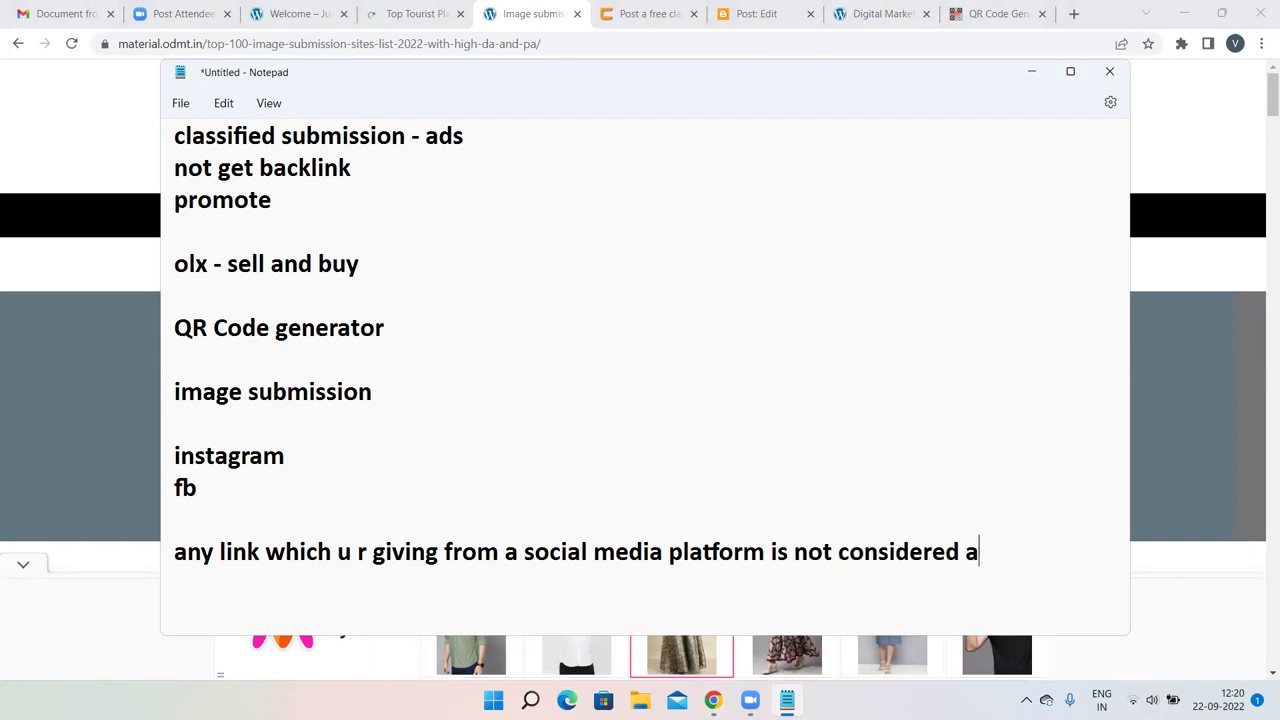
pyautogui.press('BackSpace')
pyautogui.press('BackSpace')
pyautogui.write('Backl')
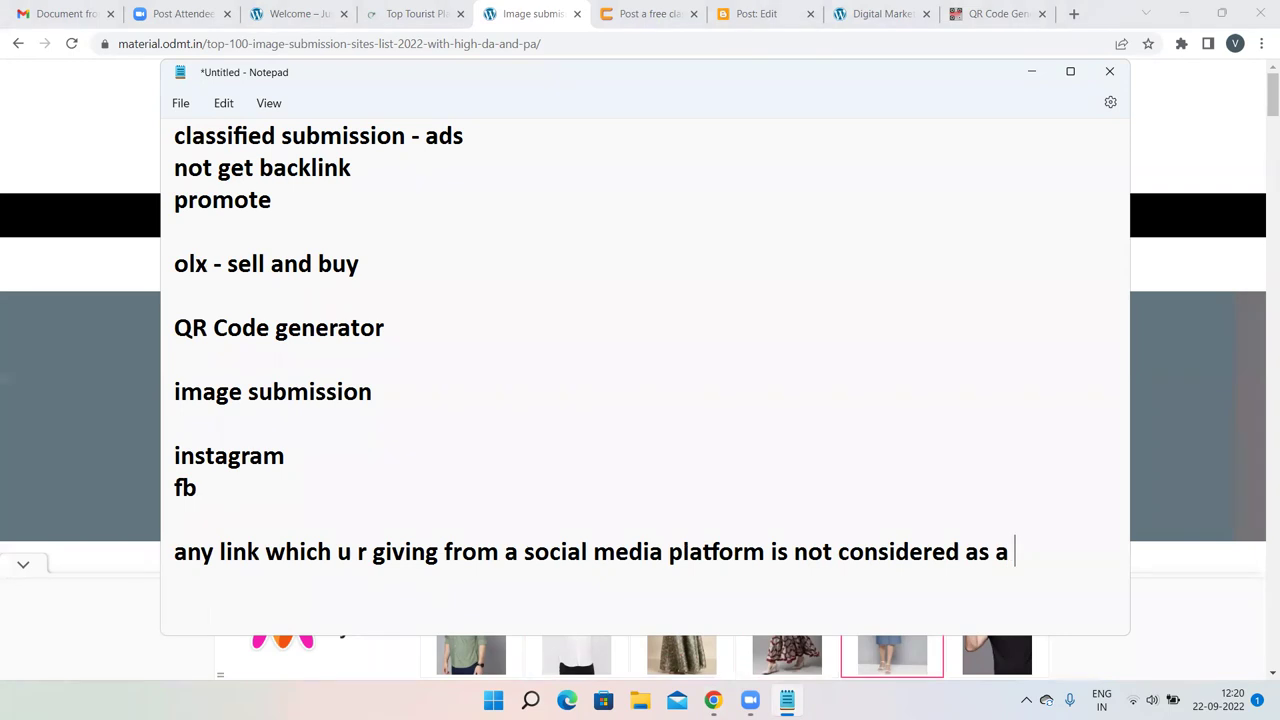
pyautogui.write('ink')
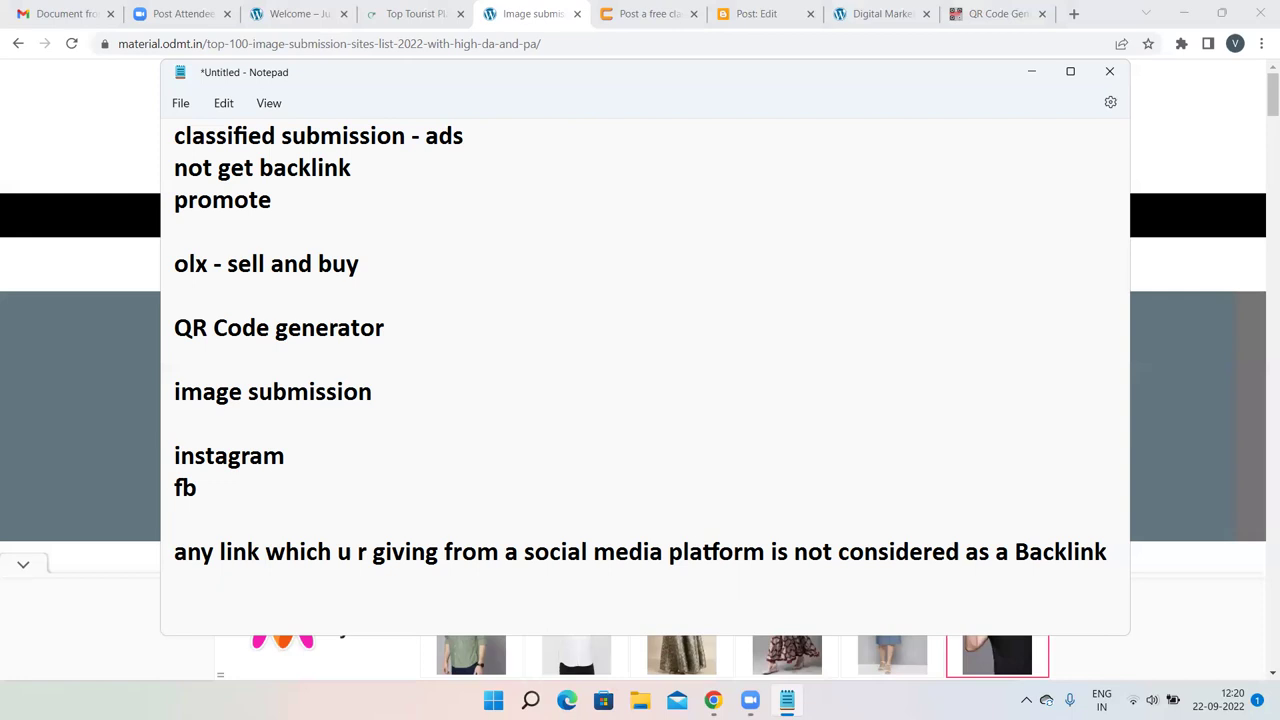
# Append 'no backlink' after both the instagram and fb lines.
pyautogui.click(325, 446)
pyautogui.write('no backlink')
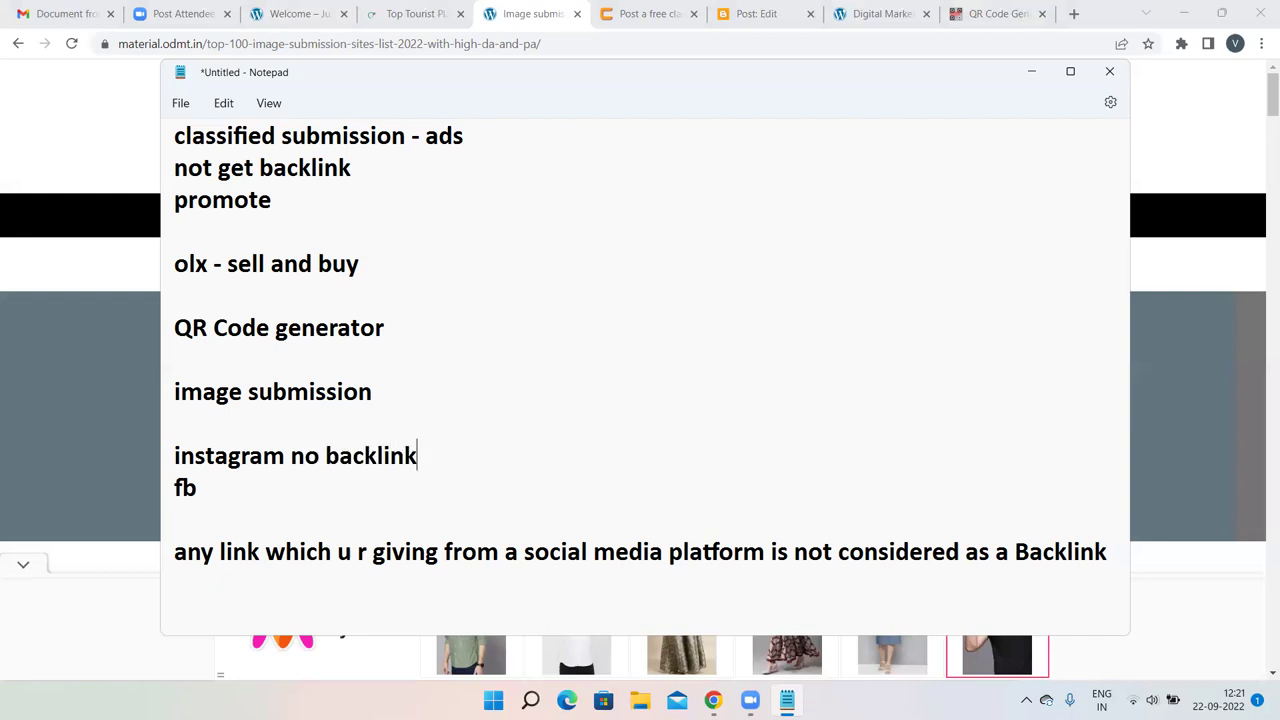
pyautogui.click(280, 489)
pyautogui.write('no backlink')
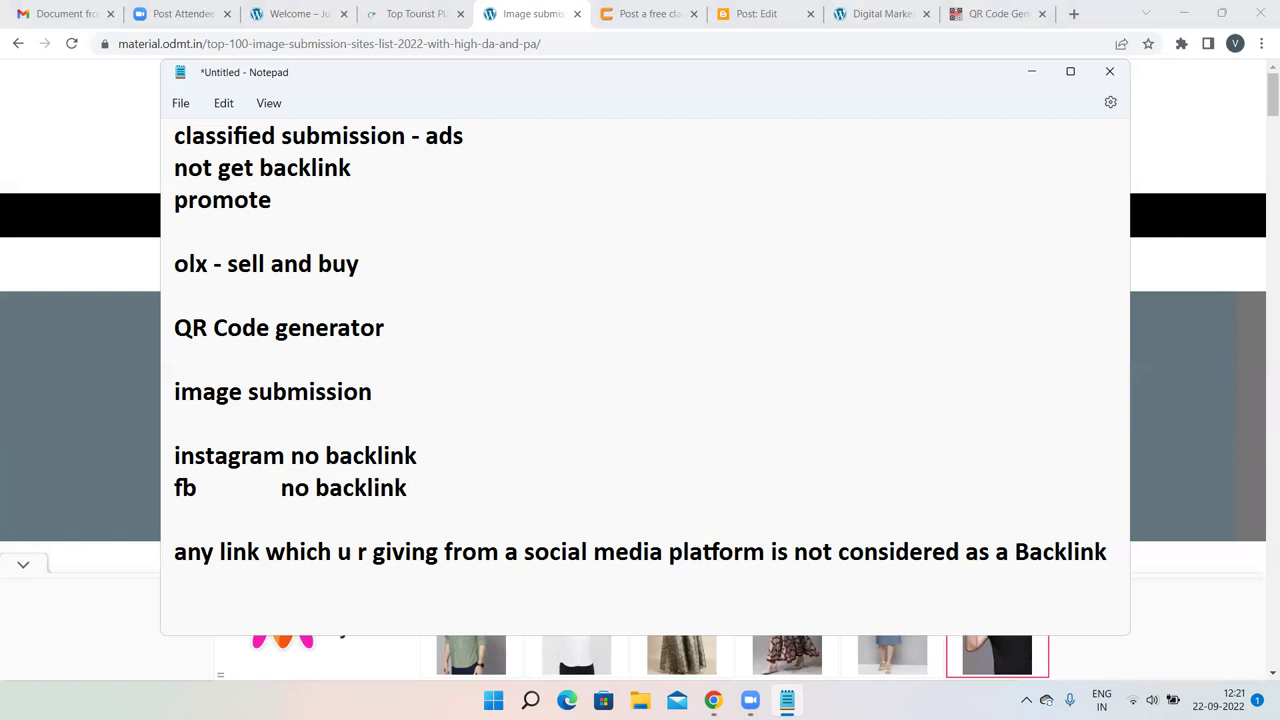
pyautogui.press('Return')
pyautogui.press('Return')
# Add the line 'pinterest - backlink' beneath fb.
pyautogui.write('p')
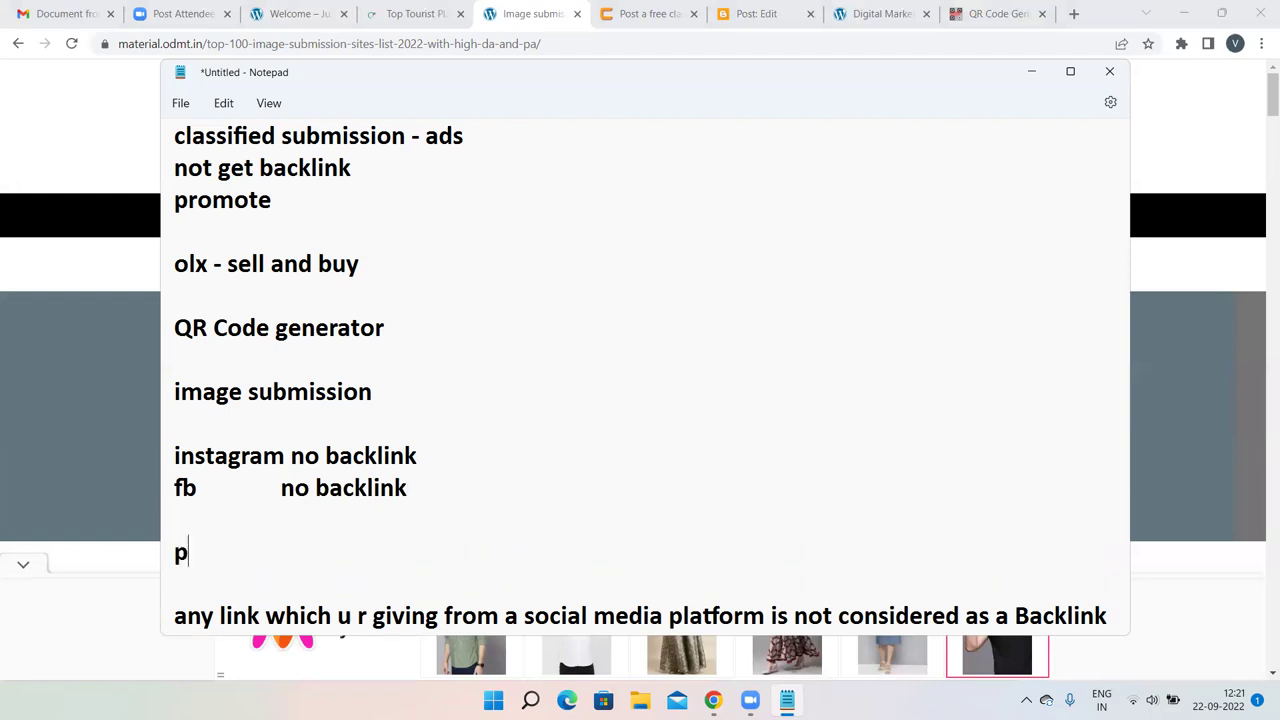
pyautogui.write('im=')
pyautogui.press('BackSpace')
pyautogui.press('BackSpace')
pyautogui.write('nterest')
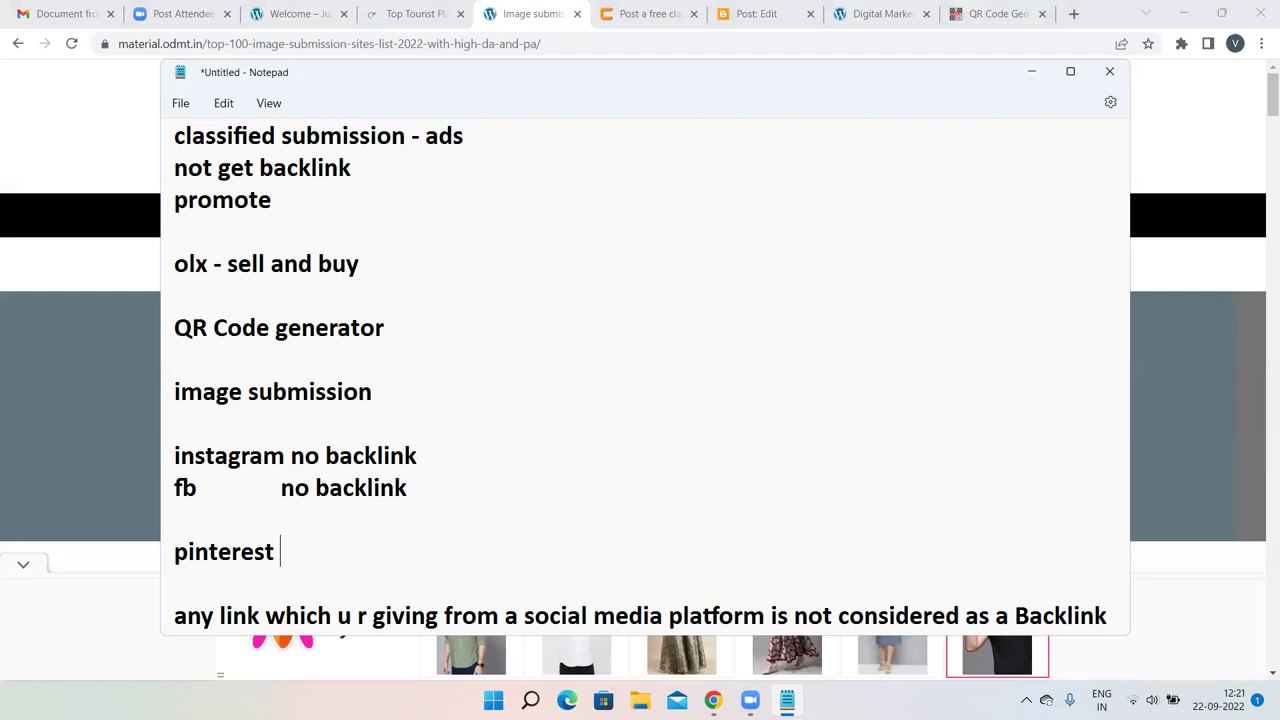
pyautogui.write('- backlink')
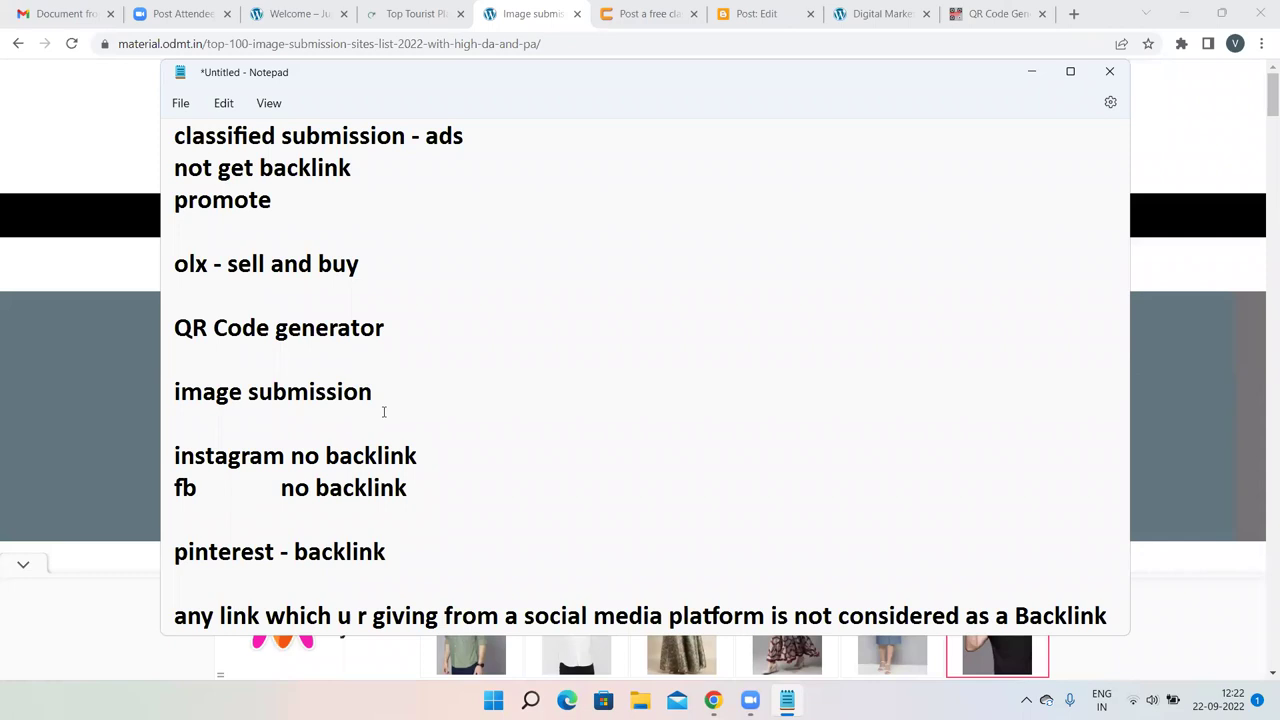
# Highlight the instagram 'no backlink' mark and the note about social media links.
pyautogui.scroll(-1, 383, 412)
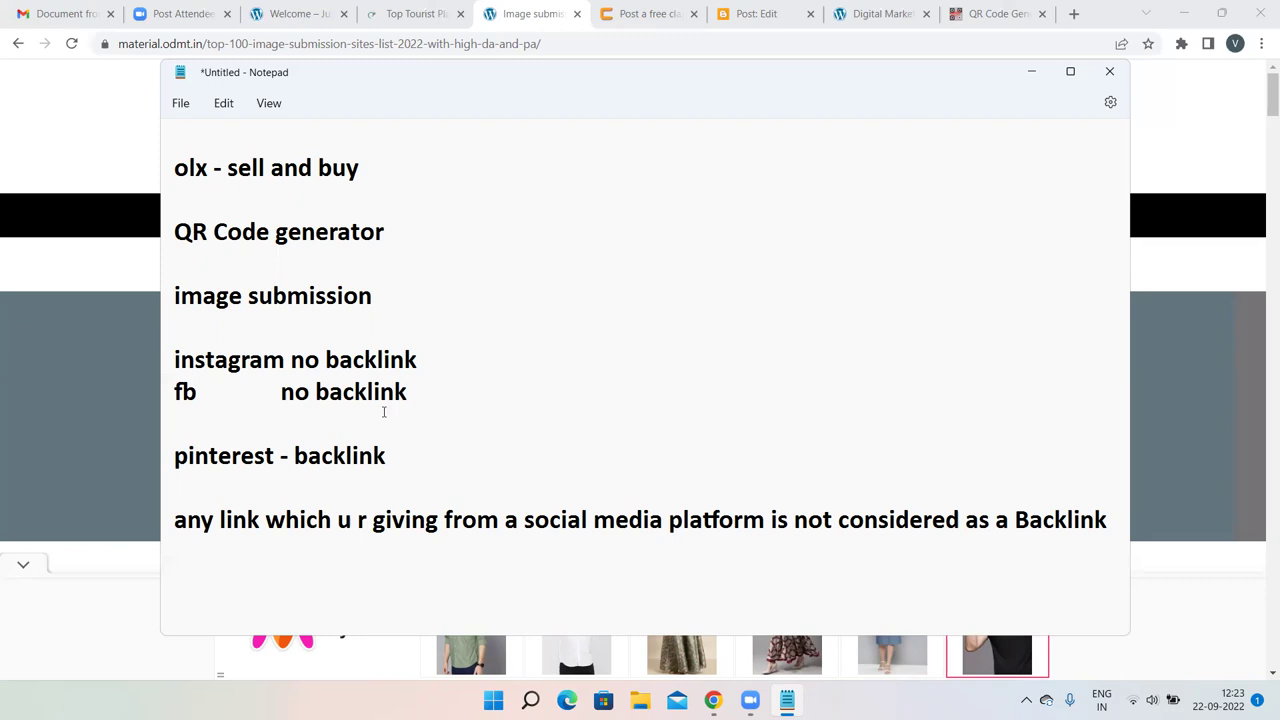
pyautogui.moveTo(422, 360); pyautogui.dragTo(277, 349)
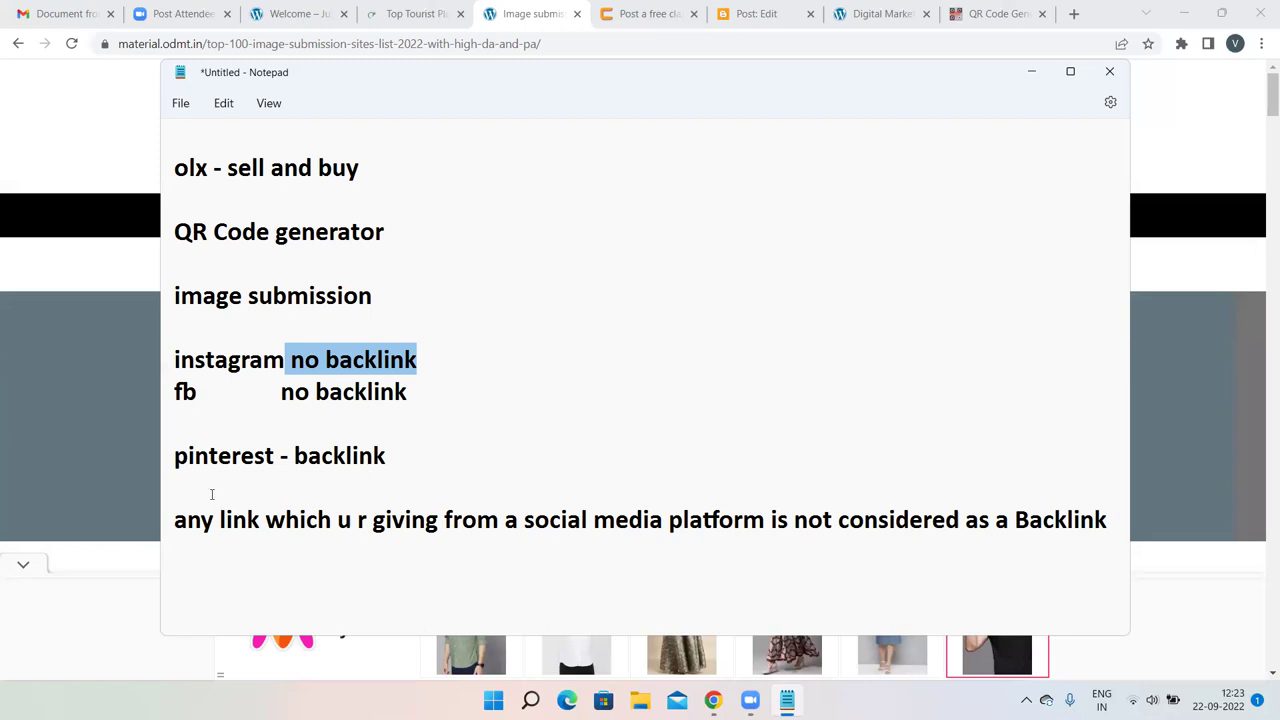
pyautogui.moveTo(175, 520); pyautogui.dragTo(1117, 521)
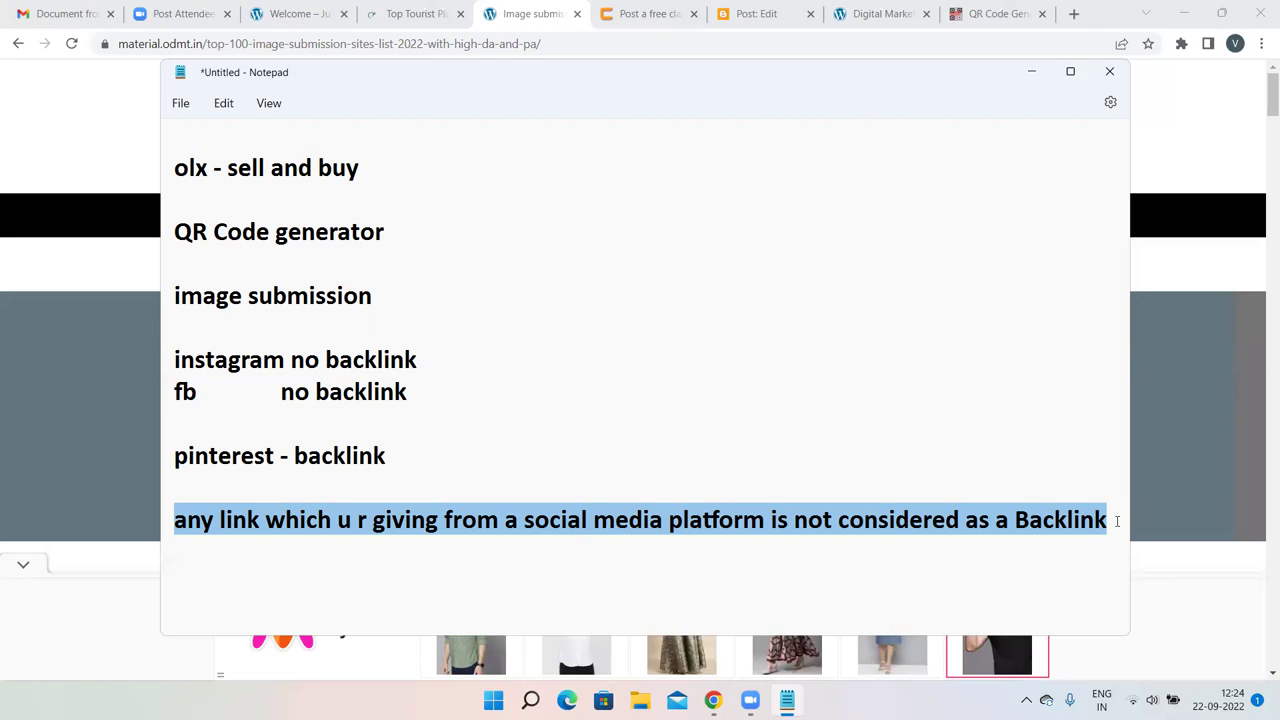
# Back in the ODMT article, scroll to the site list beginning with in.pinterest.com.
pyautogui.click(600, 49)
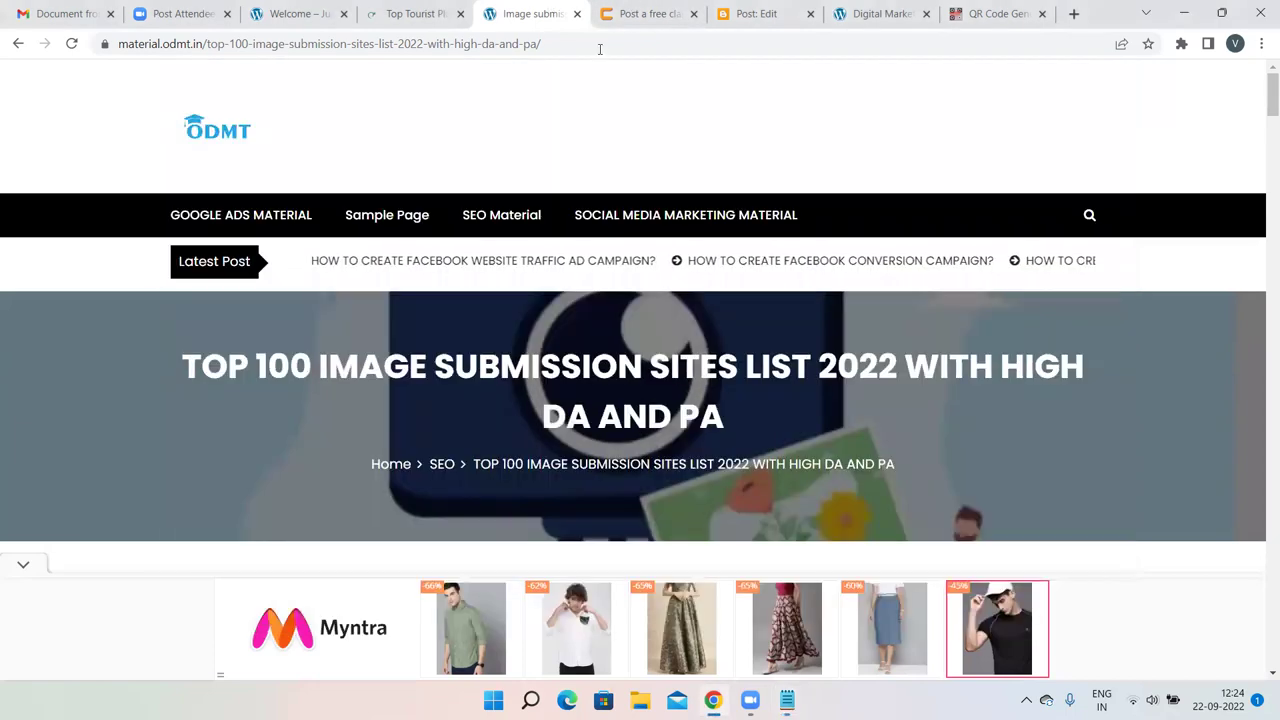
pyautogui.scroll(-8, 790, 237)
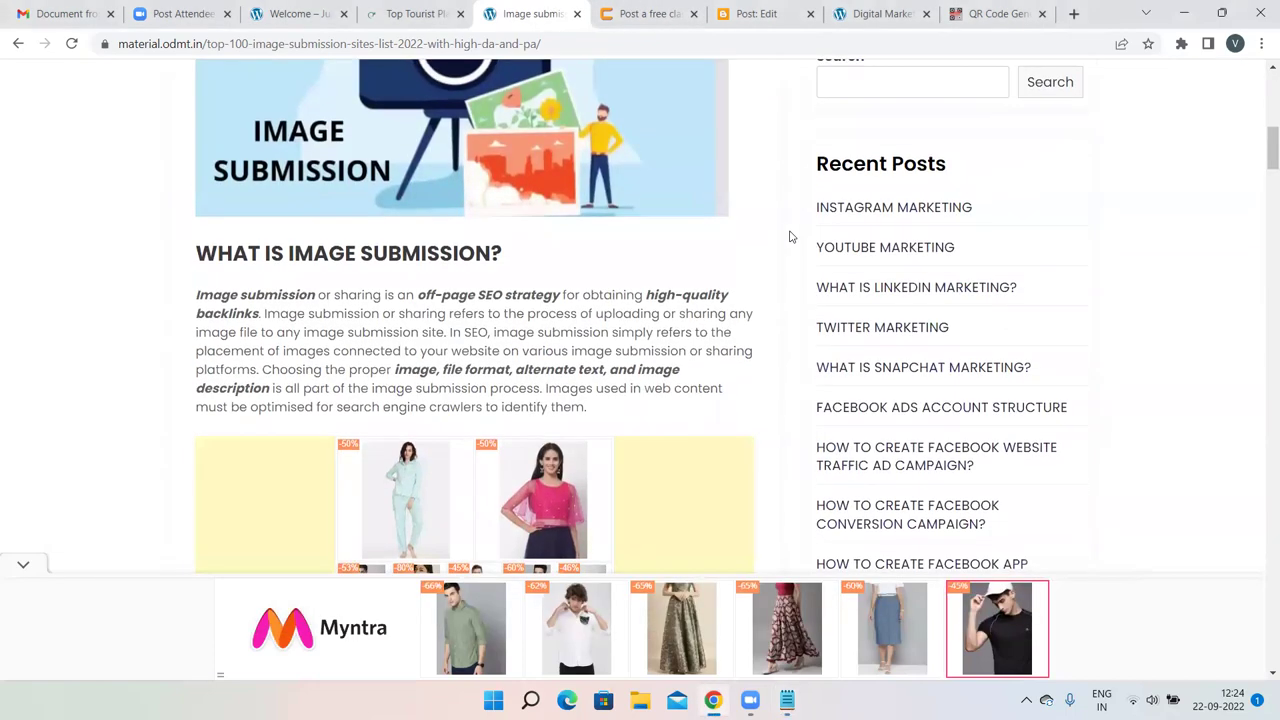
pyautogui.scroll(-6, 606, 342)
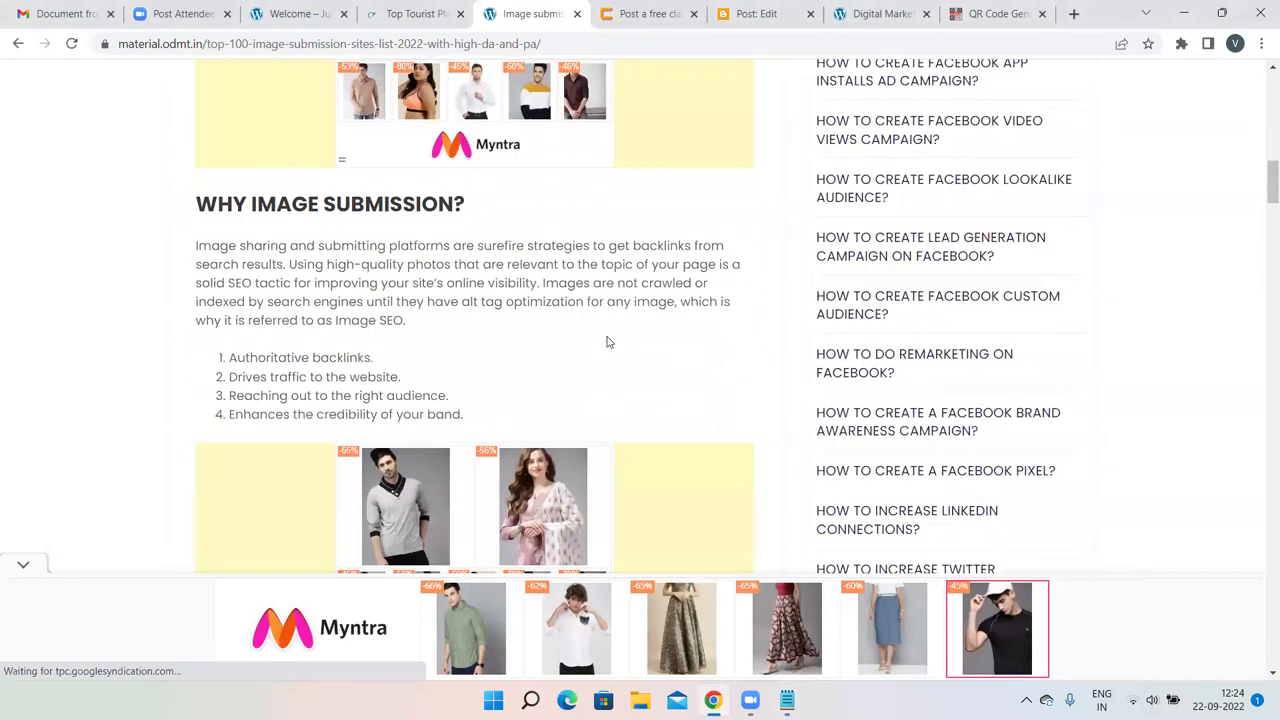
pyautogui.scroll(-1, 606, 342)
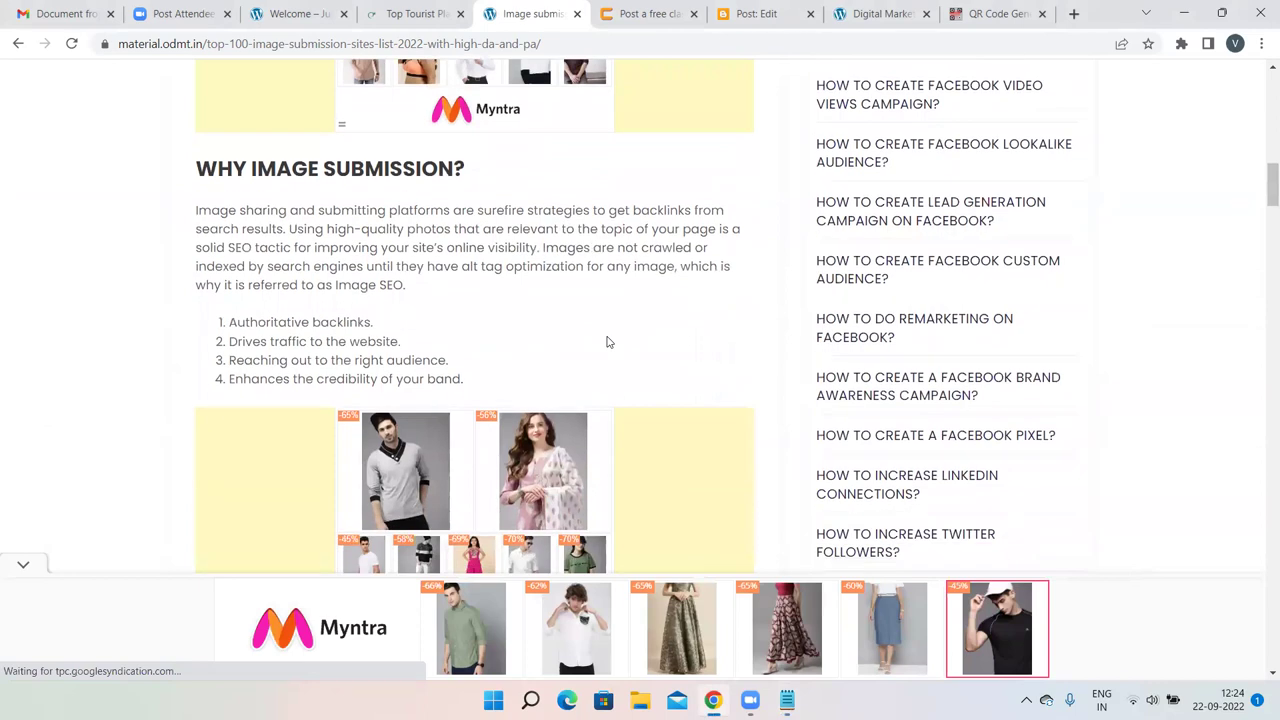
pyautogui.scroll(-5, 606, 342)
pyautogui.scroll(-2, 606, 335)
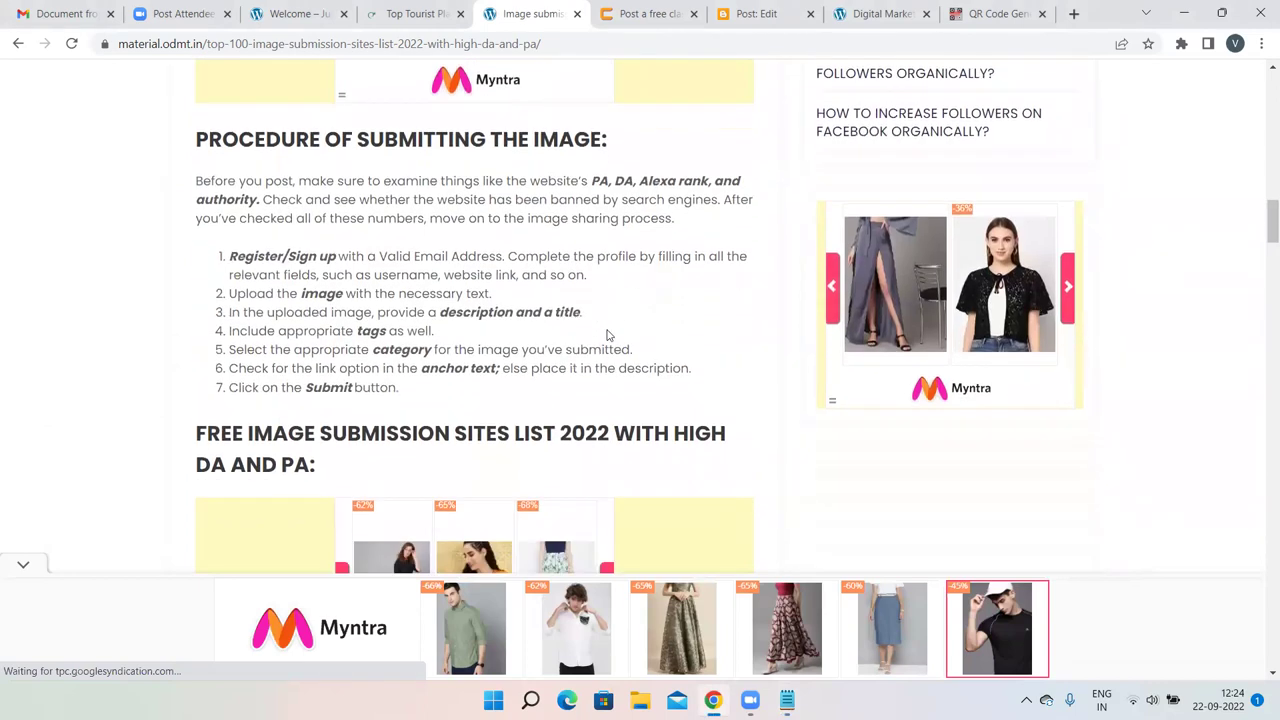
pyautogui.scroll(-1, 606, 335)
pyautogui.scroll(-2, 606, 335)
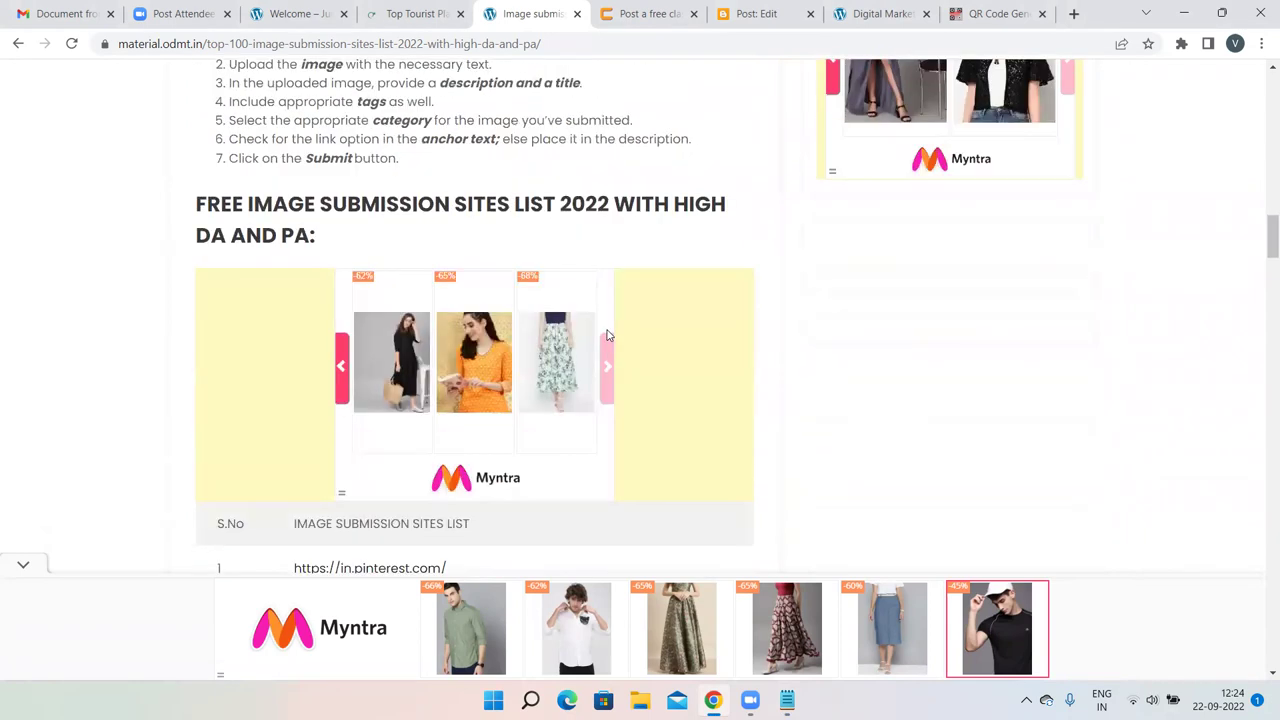
pyautogui.scroll(2, 253, 278)
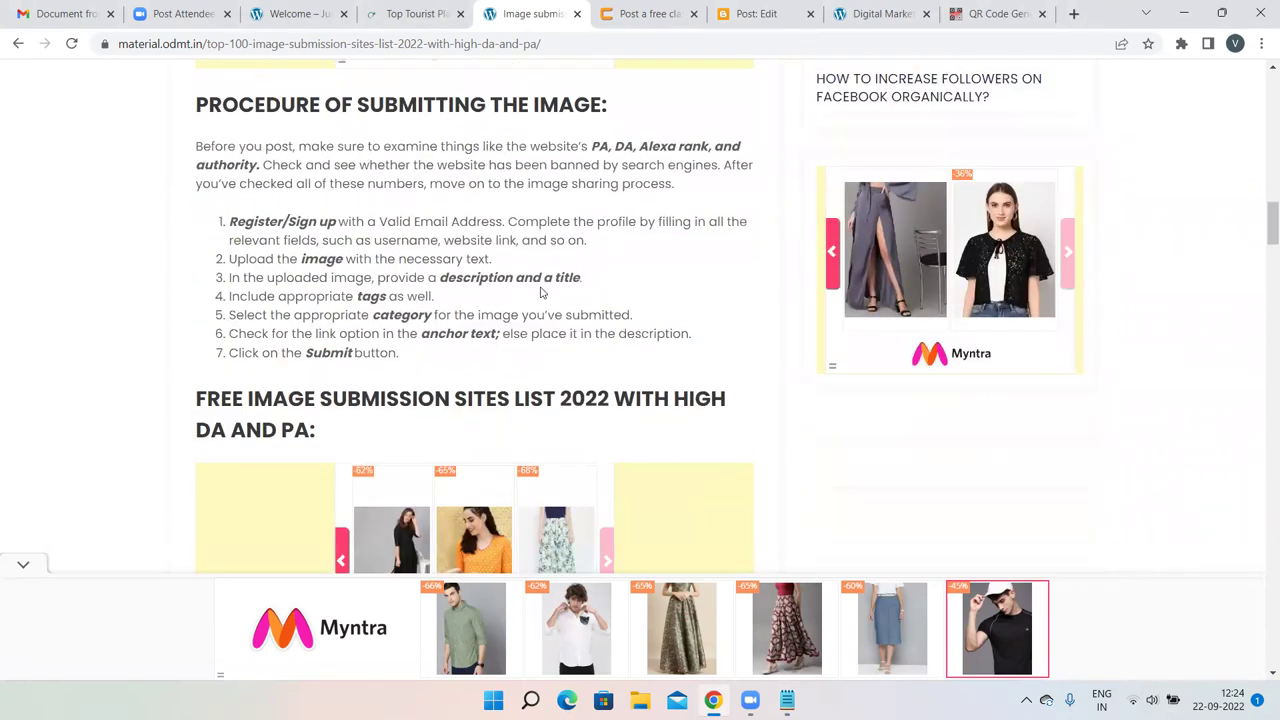
pyautogui.scroll(-1, 383, 335)
pyautogui.scroll(-2, 383, 335)
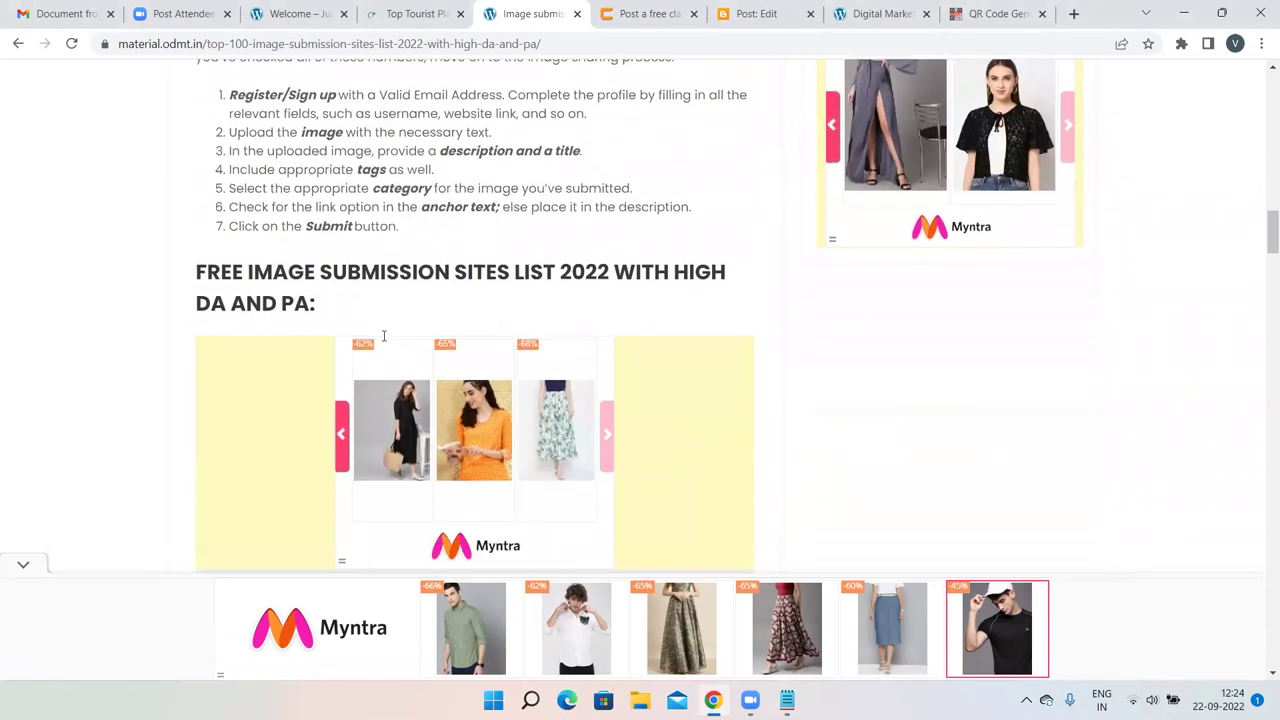
pyautogui.scroll(1, 580, 294)
pyautogui.scroll(-4, 582, 290)
pyautogui.scroll(-2, 580, 290)
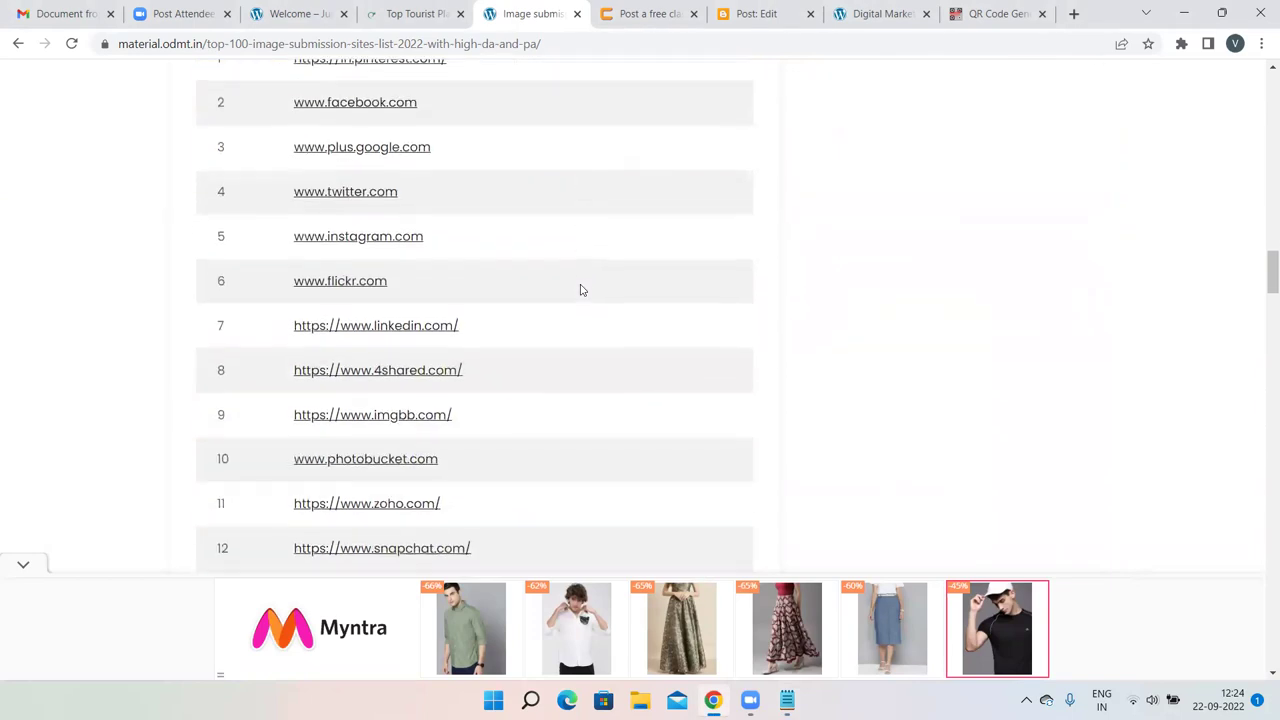
pyautogui.scroll(1, 580, 290)
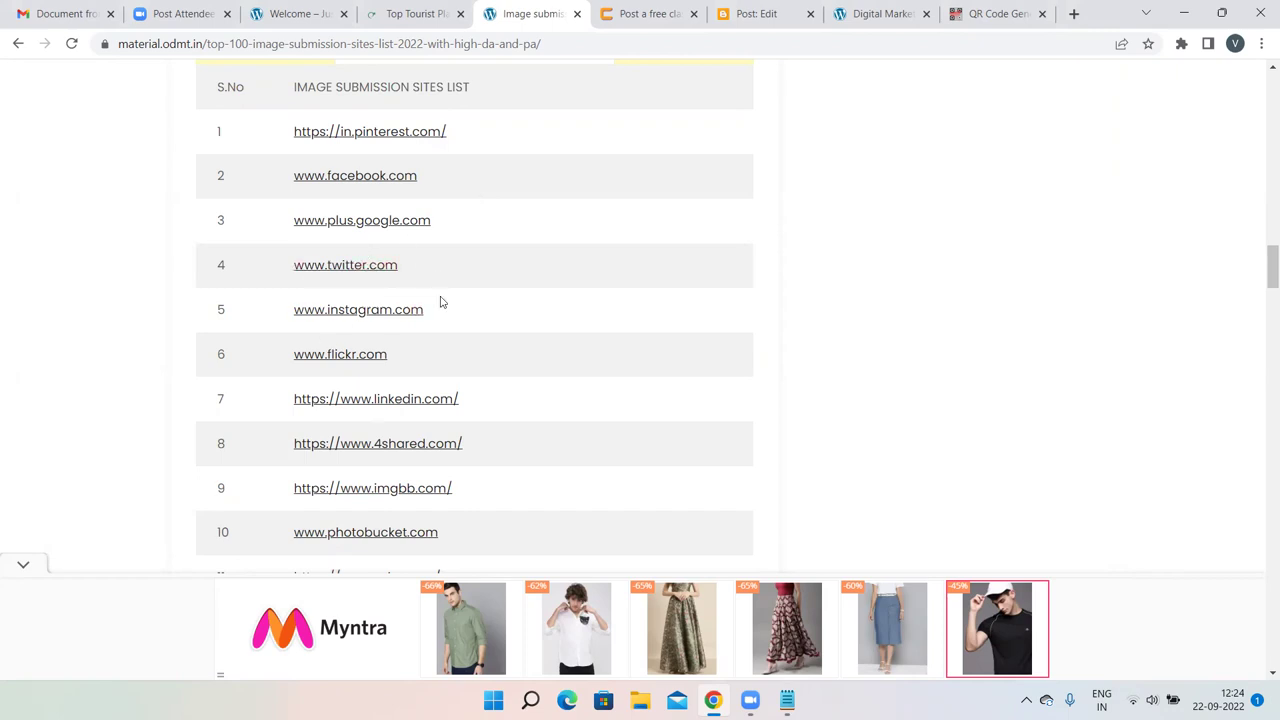
pyautogui.scroll(1, 925, 346)
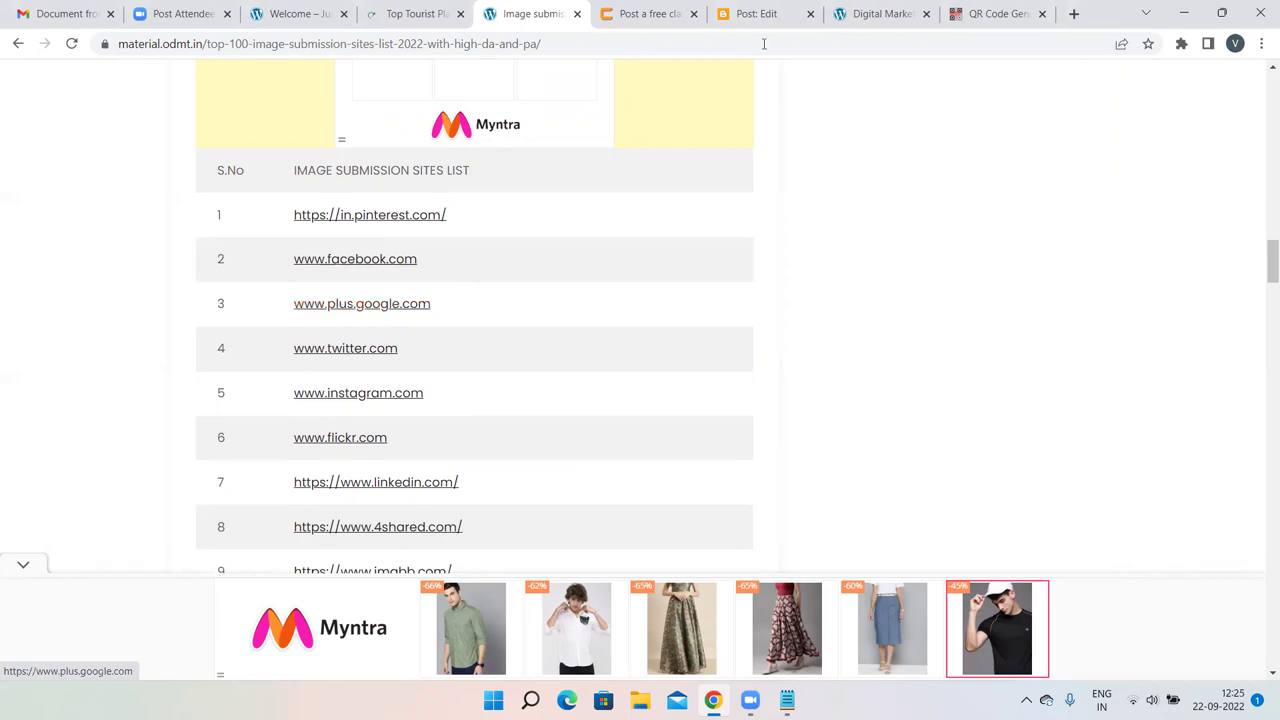
pyautogui.click(1075, 15)
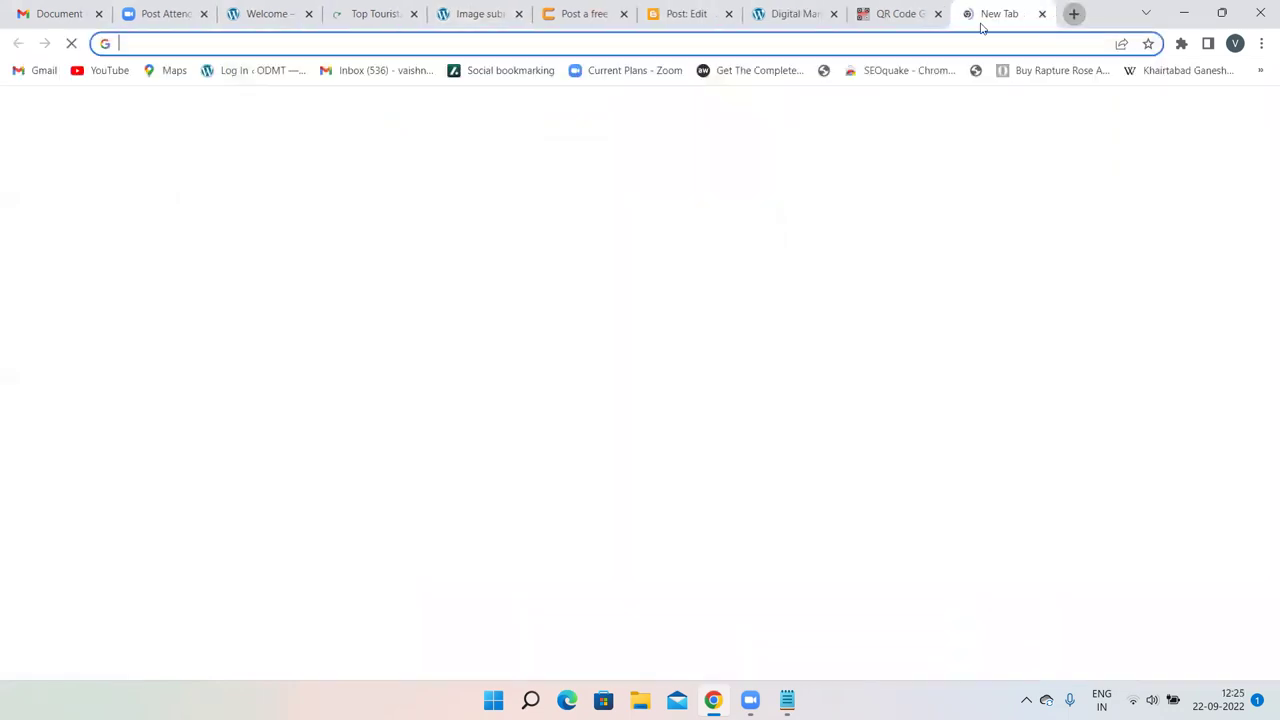
pyautogui.click(870, 42)
pyautogui.write('pinterest.com')
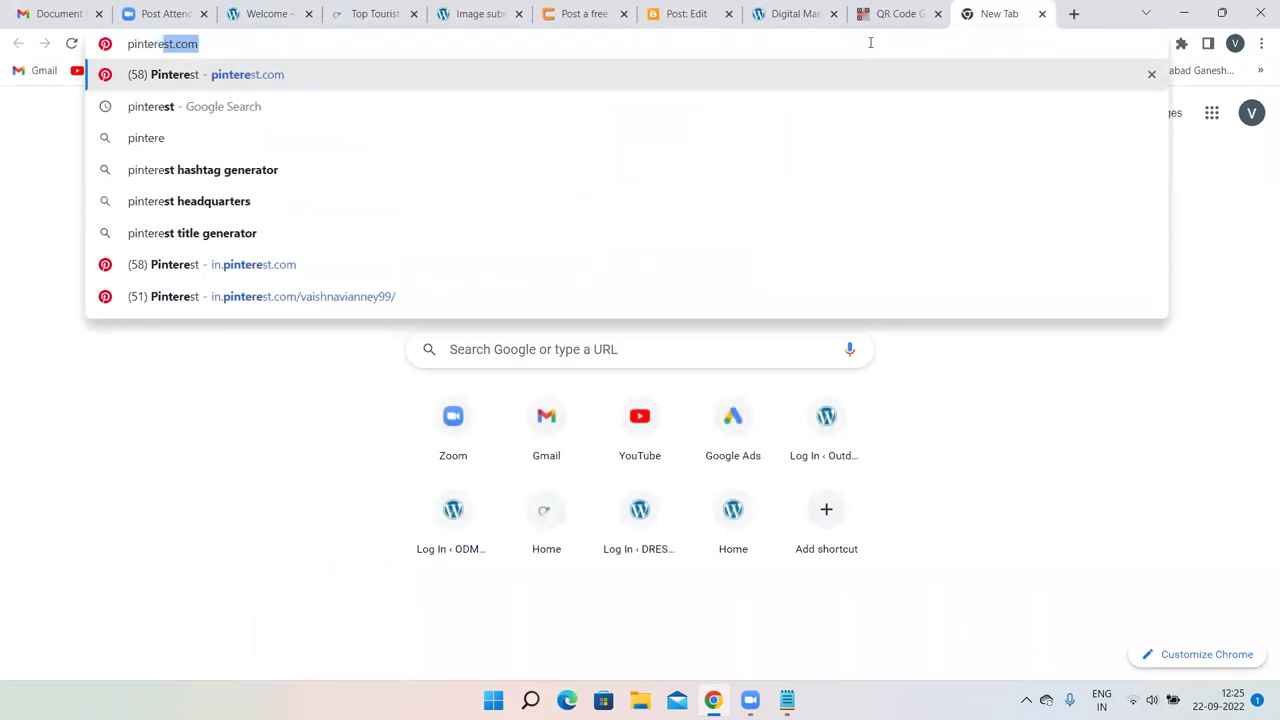
pyautogui.press('Return')
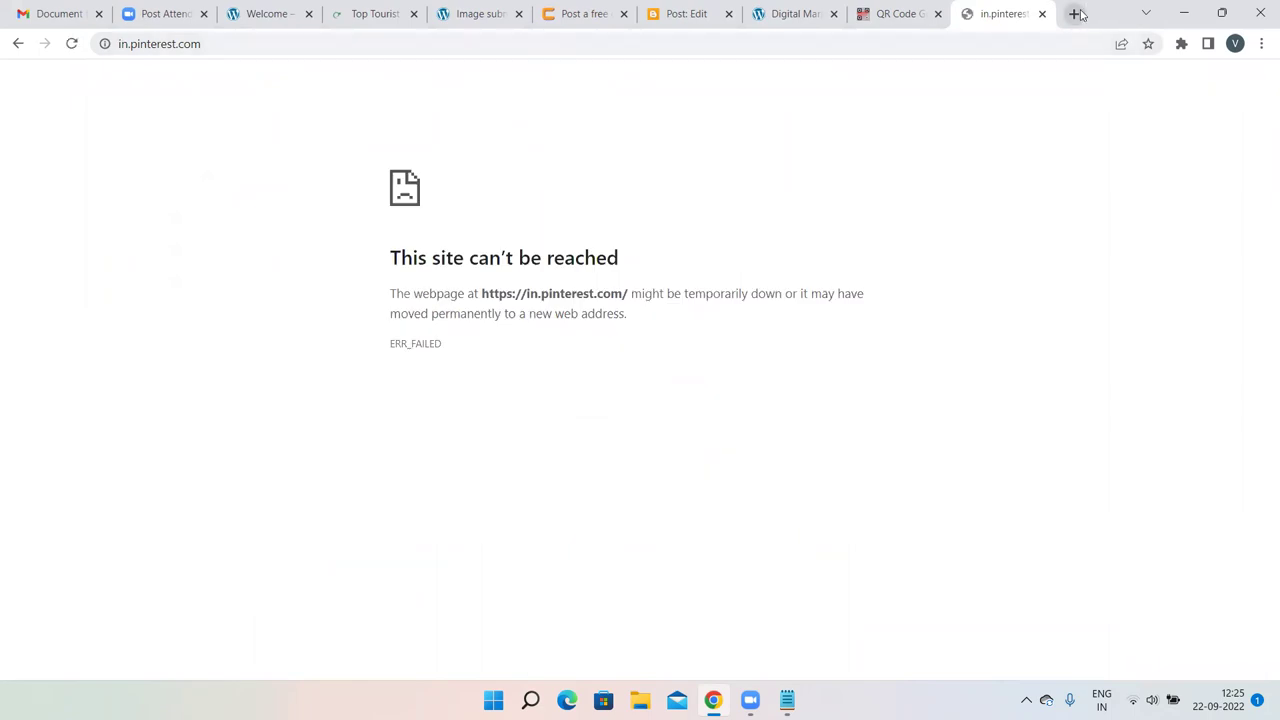
pyautogui.click(1042, 13)
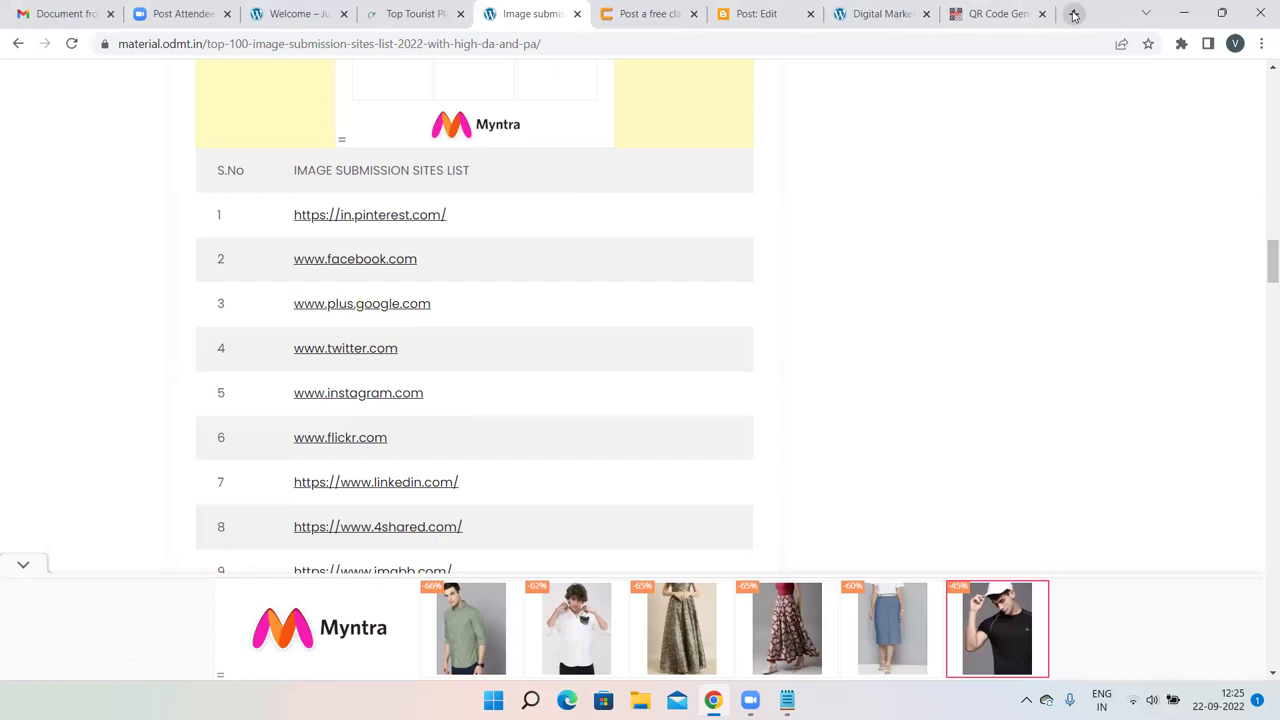
pyautogui.click(1072, 13)
pyautogui.write('pinterest.com')
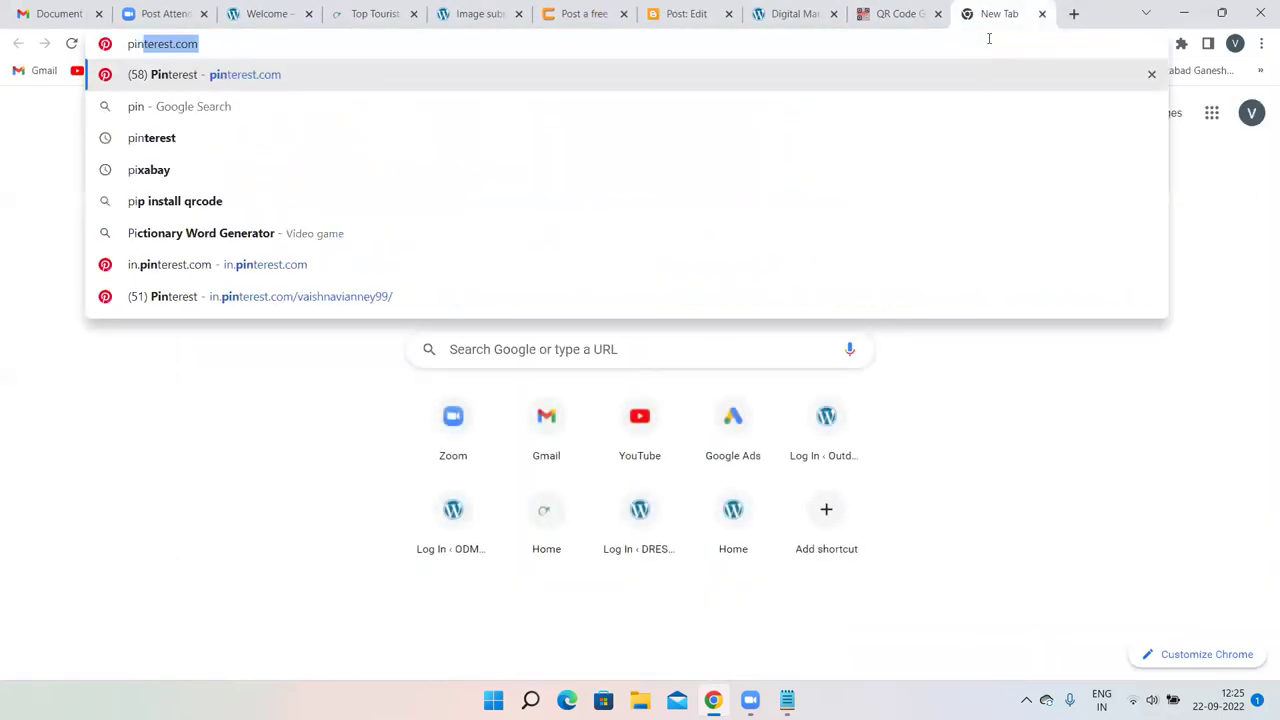
pyautogui.press('Return')
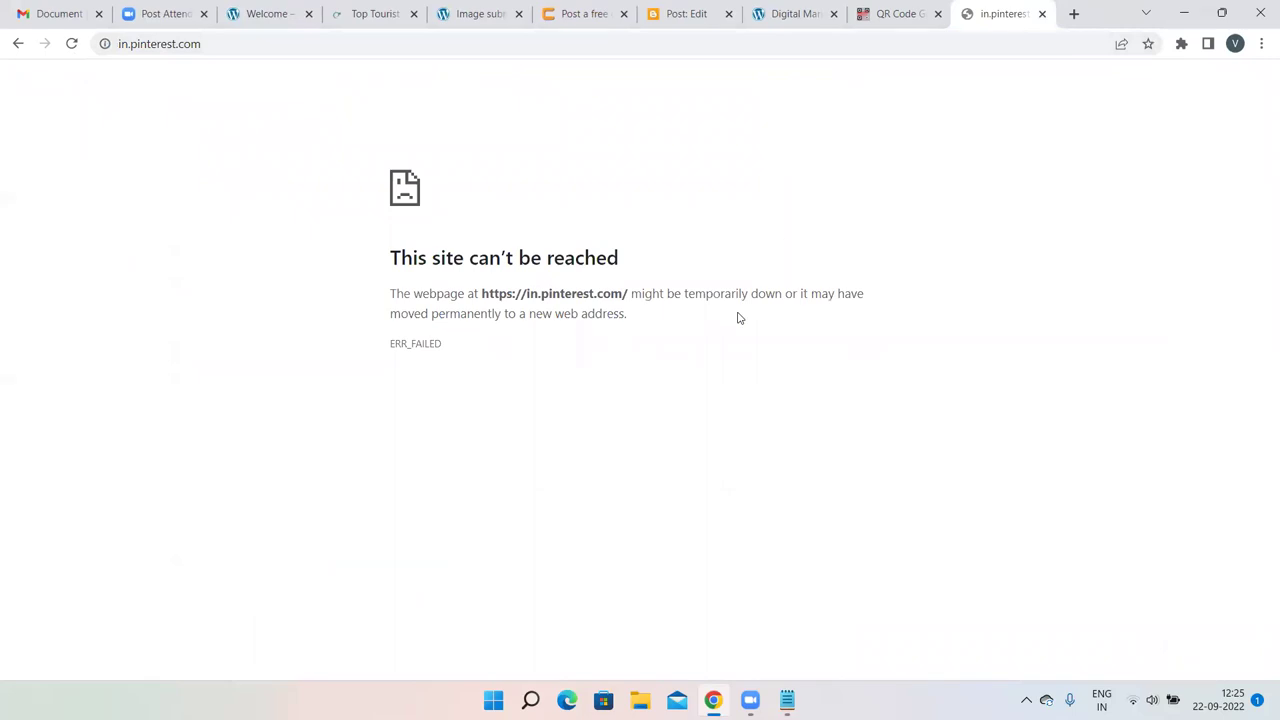
pyautogui.click(1042, 13)
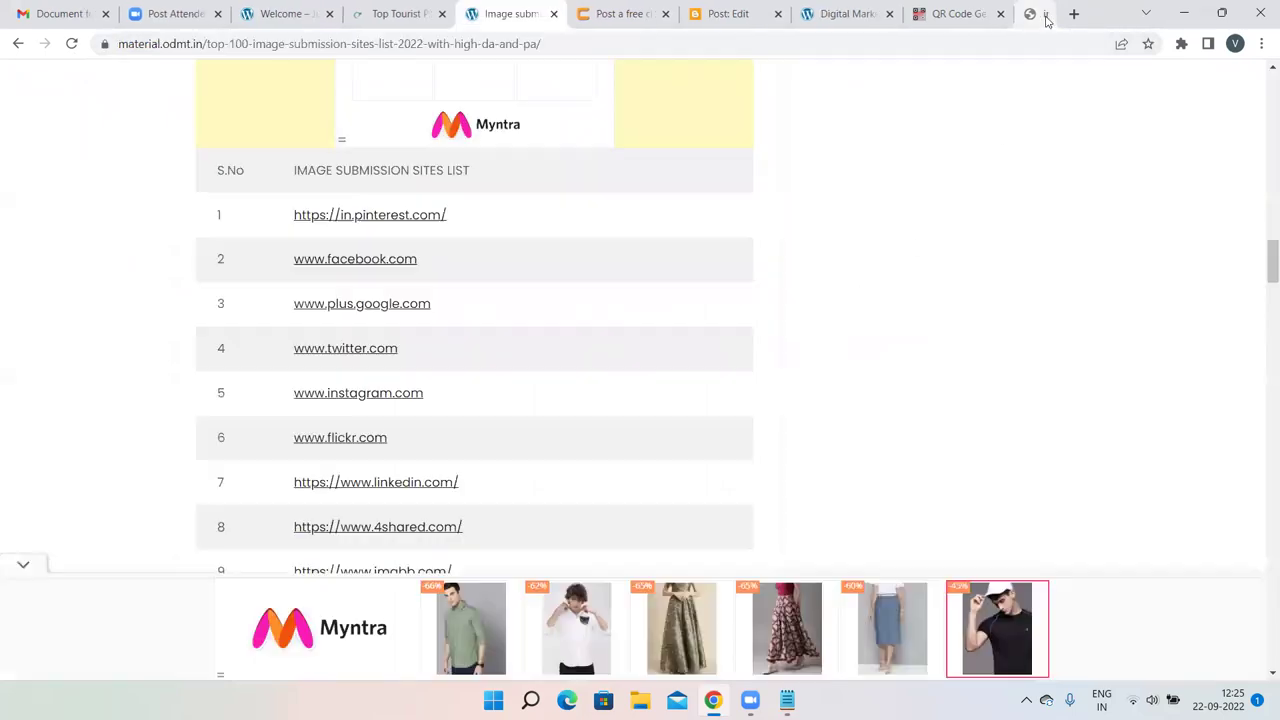
pyautogui.click(1074, 14)
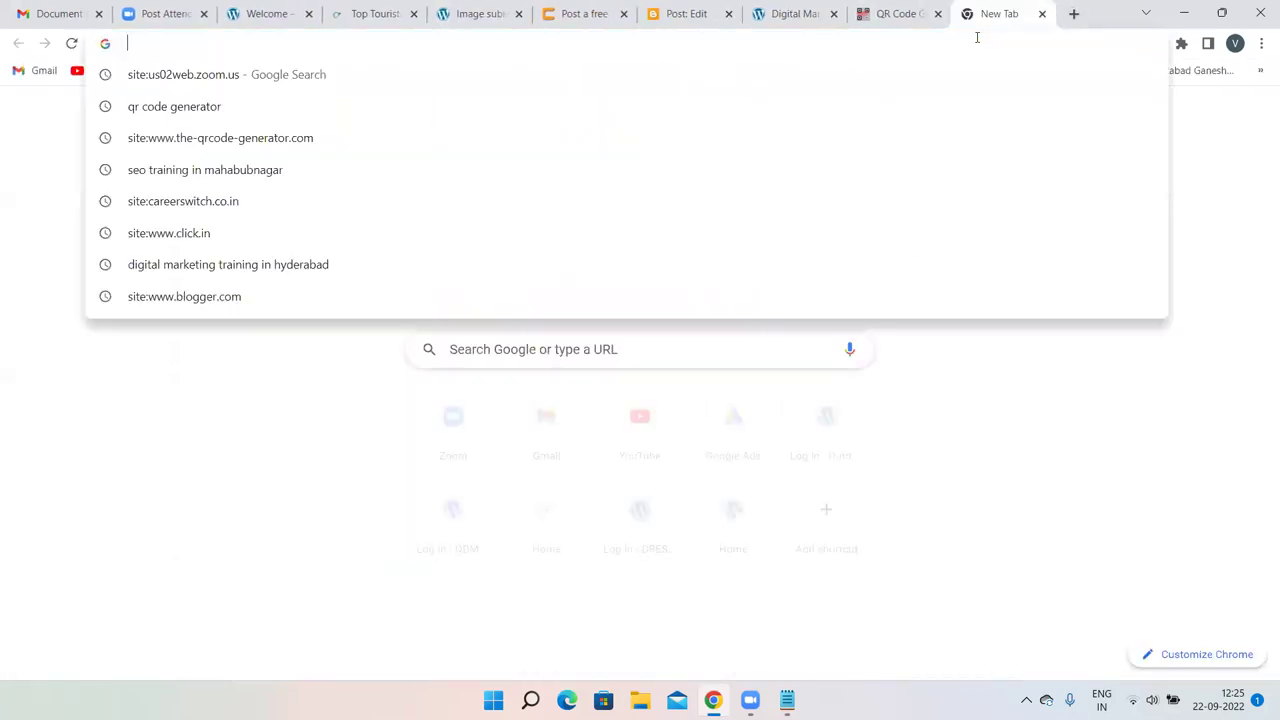
pyautogui.write('pin')
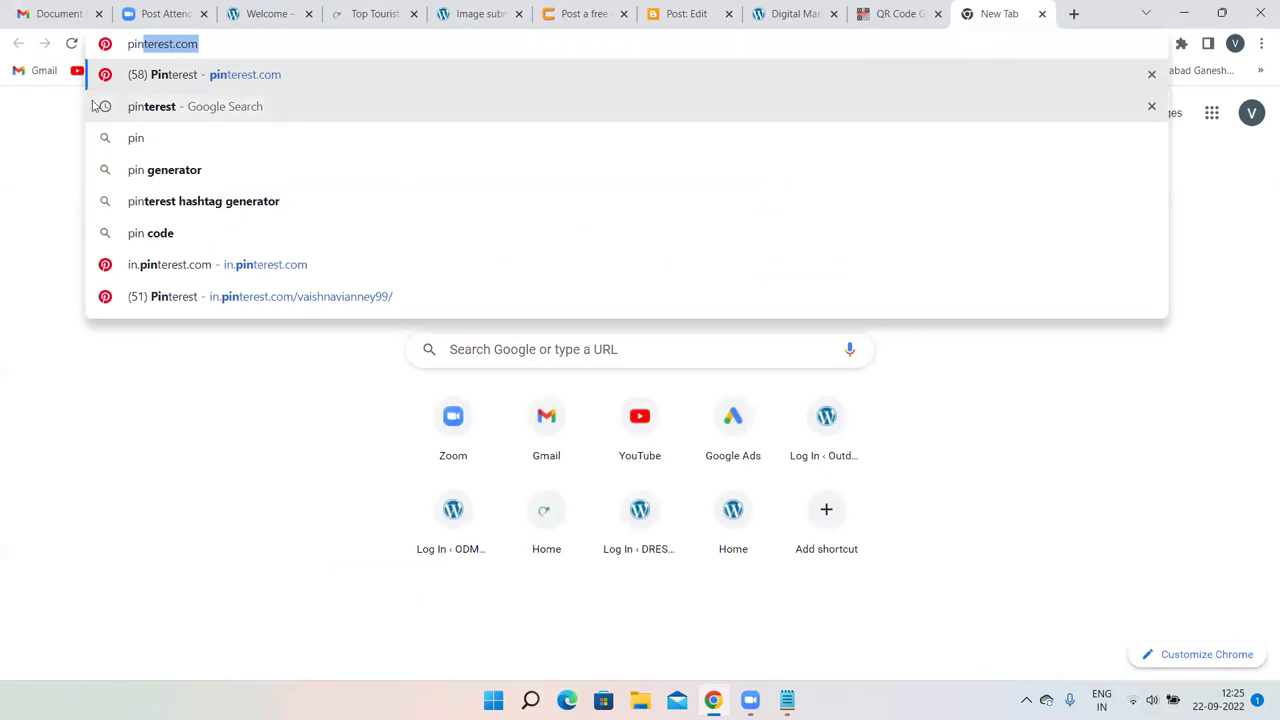
pyautogui.click(129, 108)
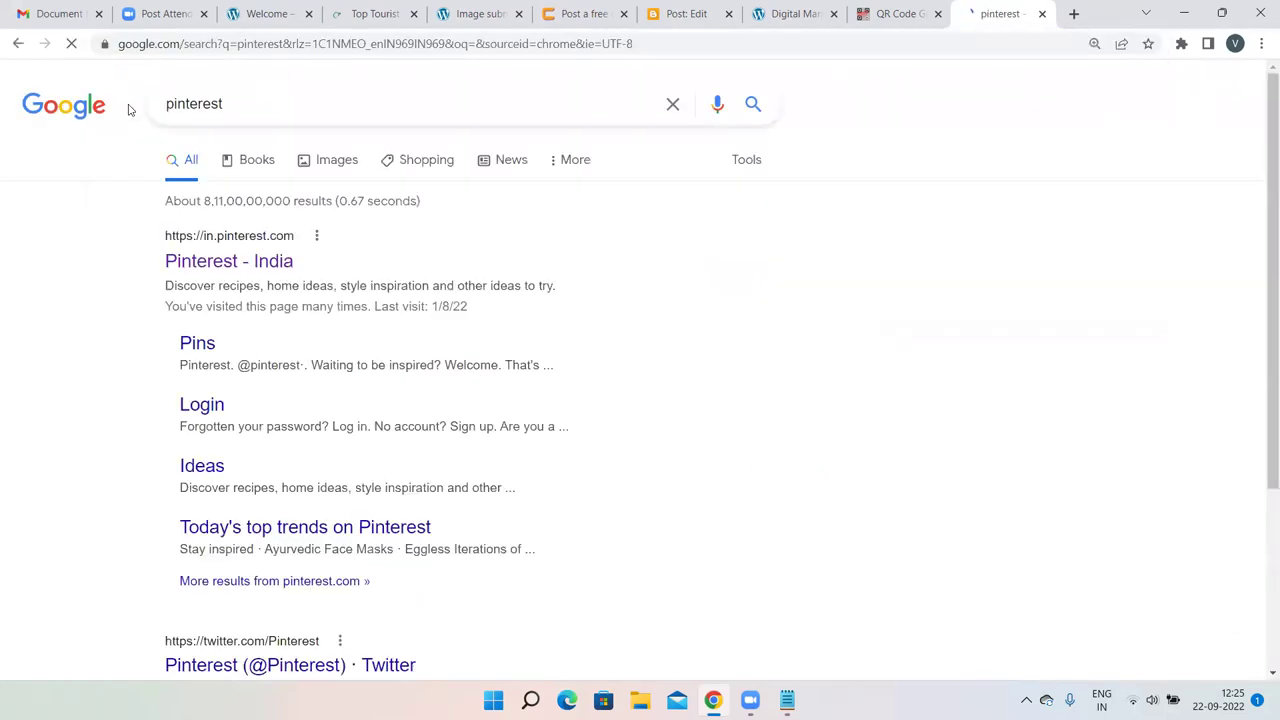
pyautogui.click(199, 262)
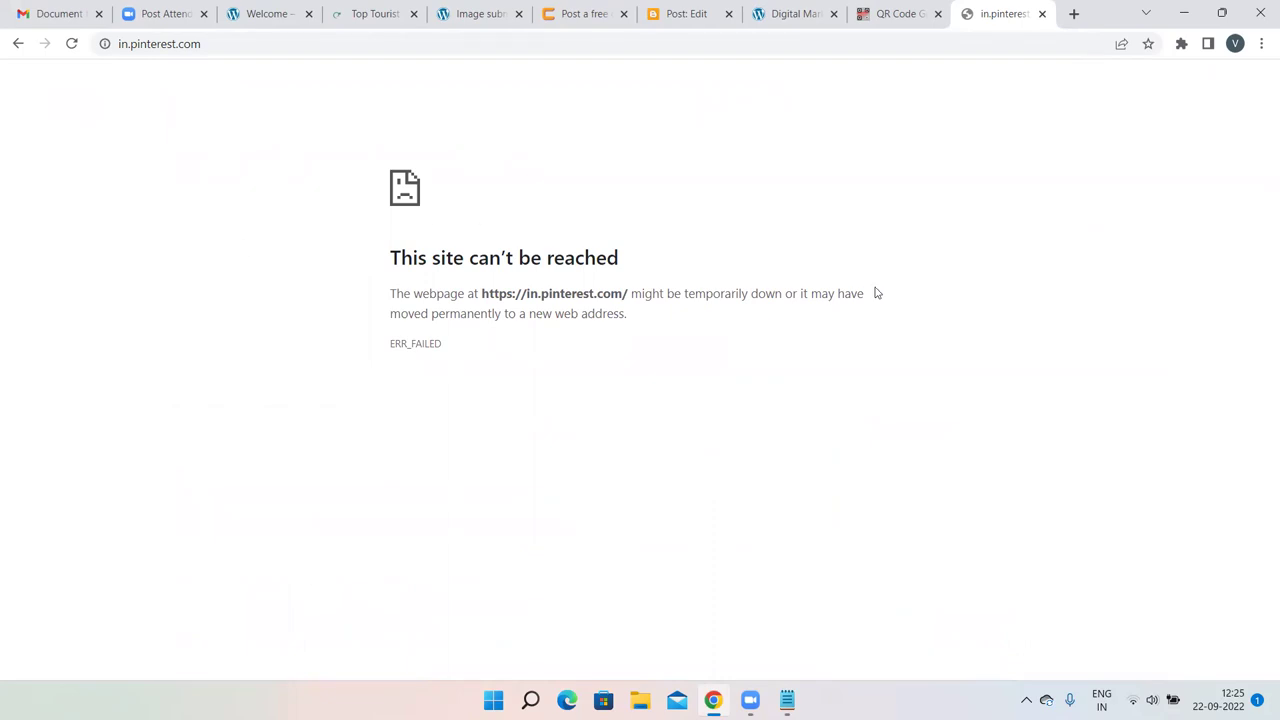
pyautogui.click(1041, 14)
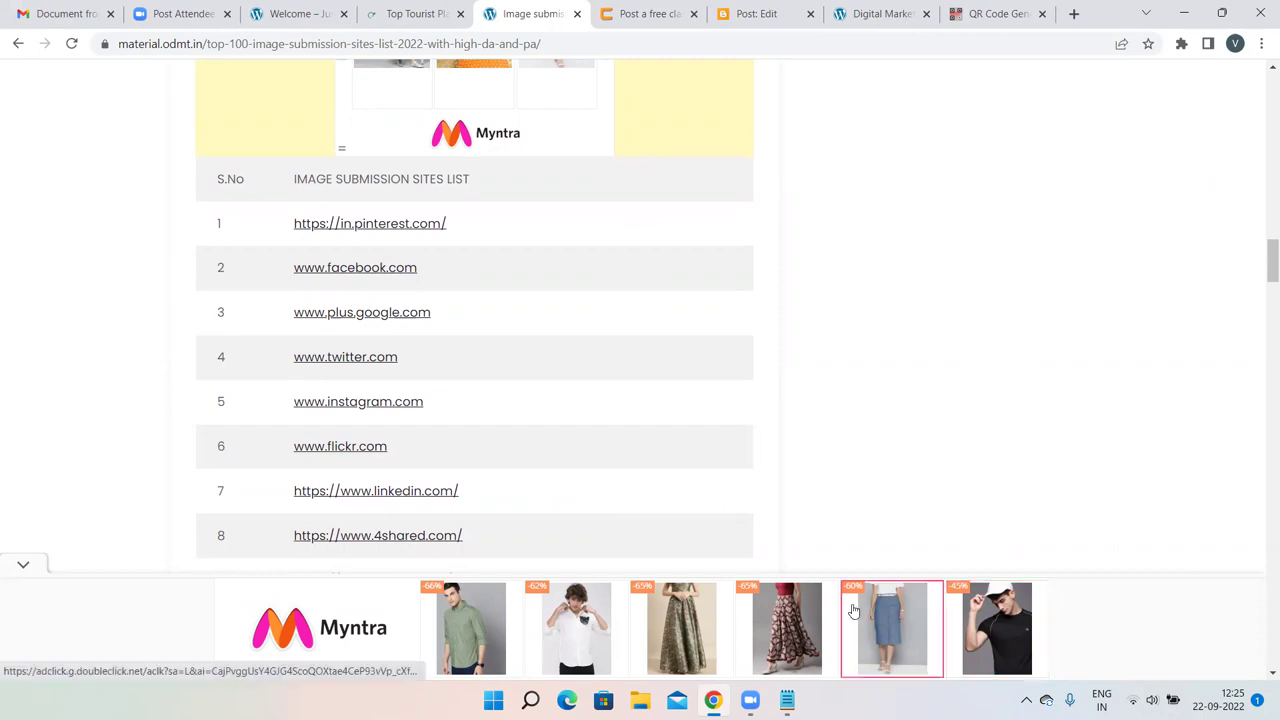
# Bring Notepad forward and add an empty line after the social-media backlink note.
pyautogui.moveTo(787, 700)
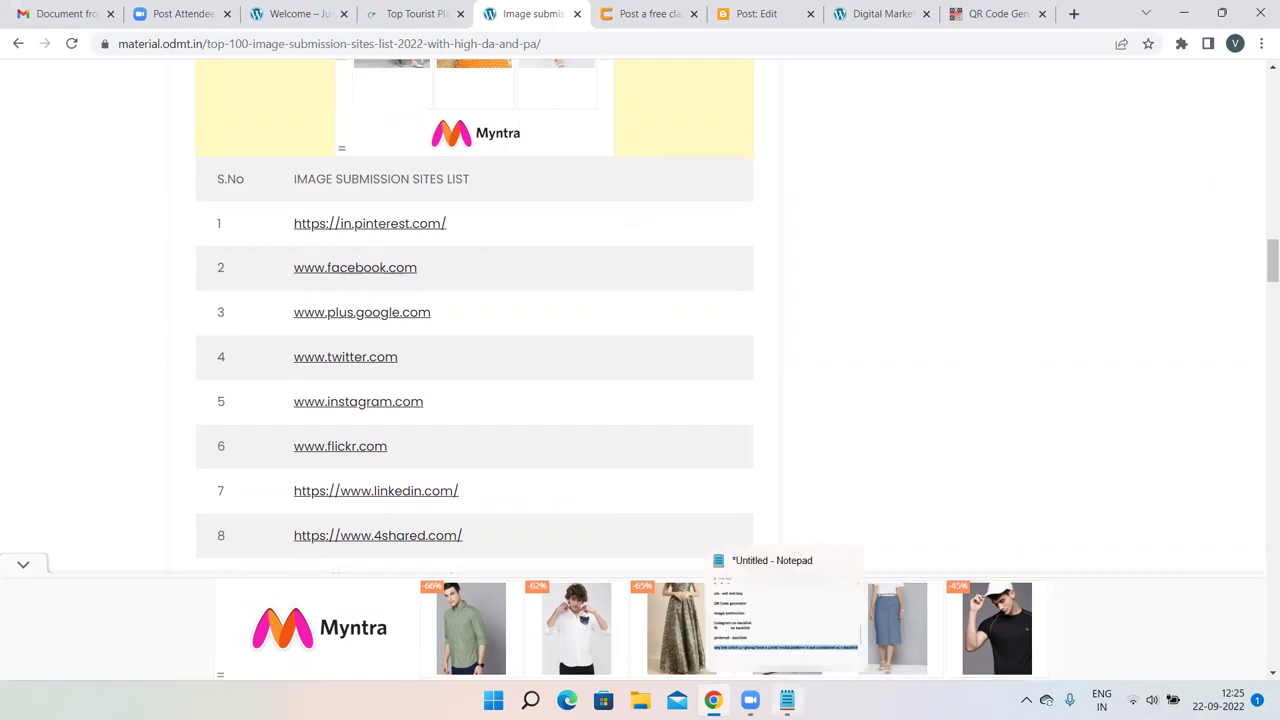
pyautogui.click(818, 616)
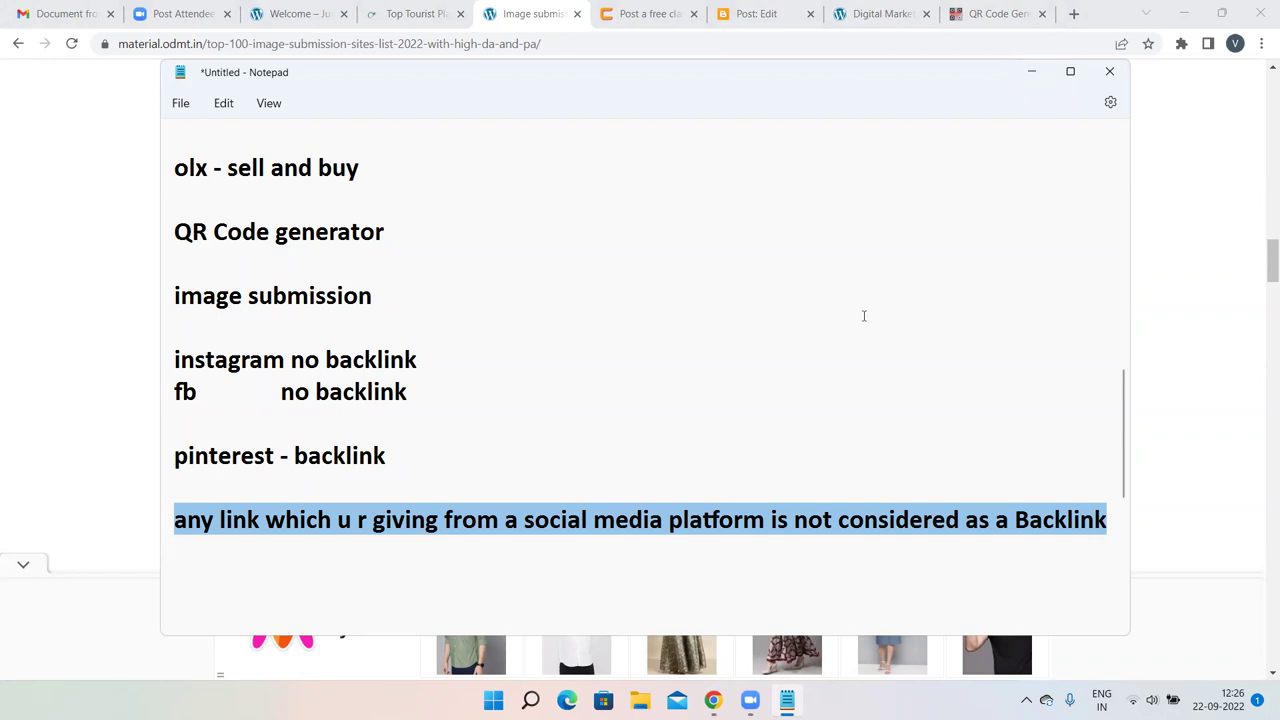
pyautogui.click(1110, 520)
pyautogui.press('Return')
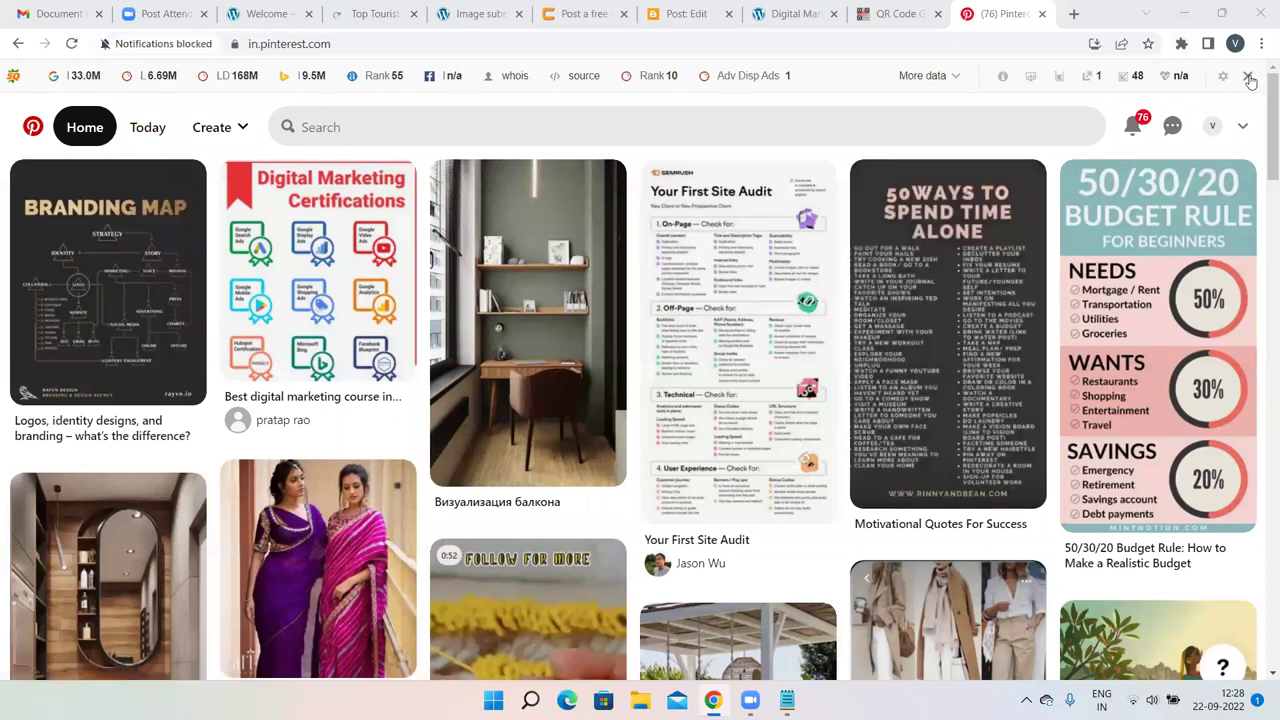
# Disable the SEObar for the Pinterest domain and go to the account's profile page.
pyautogui.click(1248, 76)
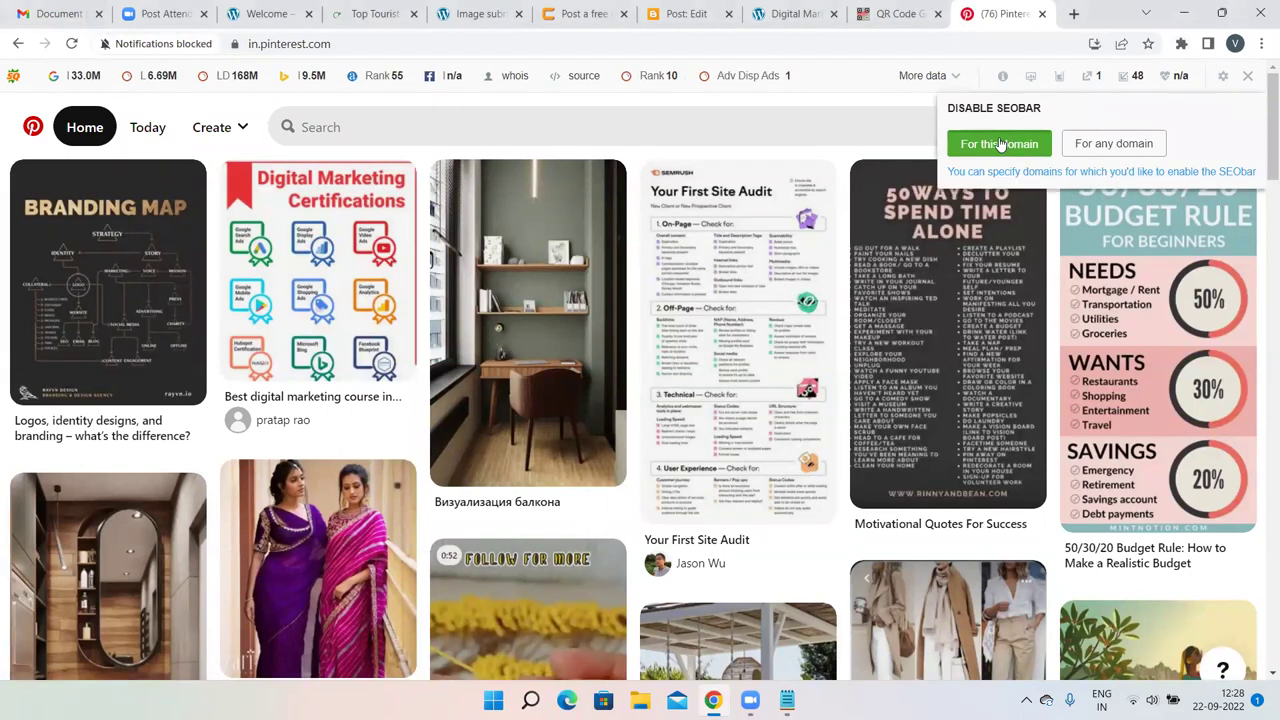
pyautogui.click(1000, 144)
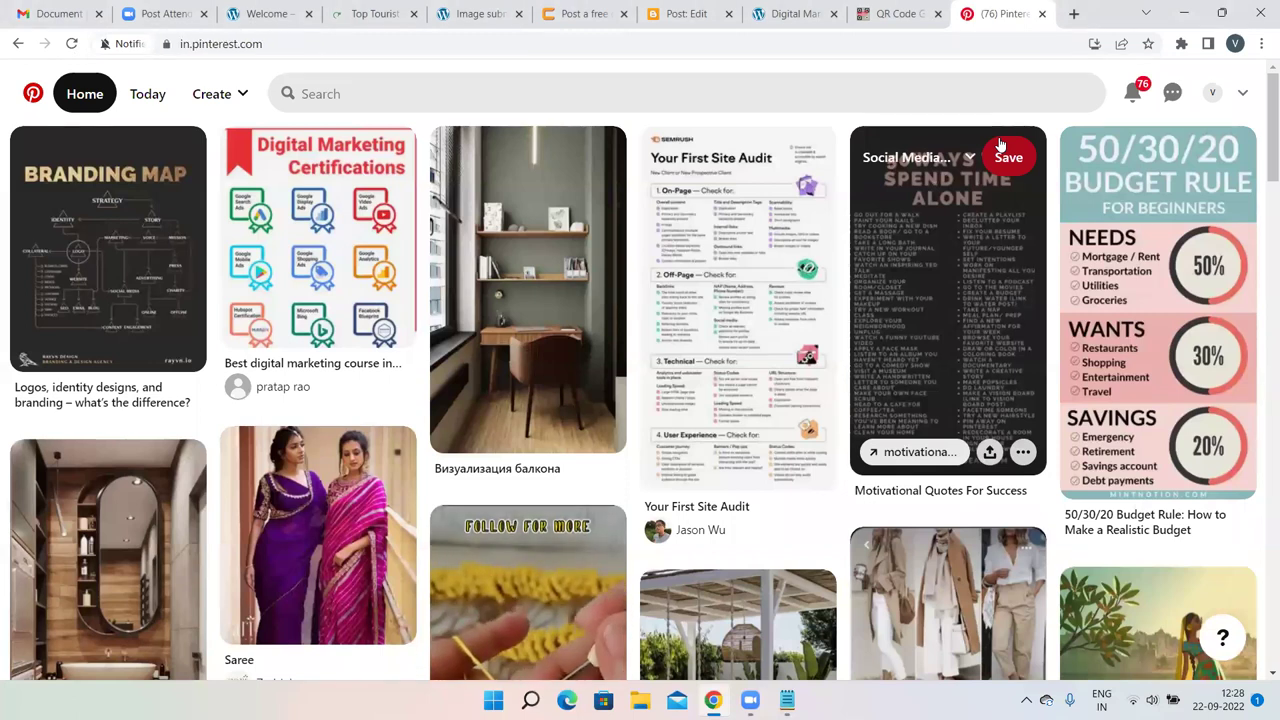
pyautogui.click(1213, 93)
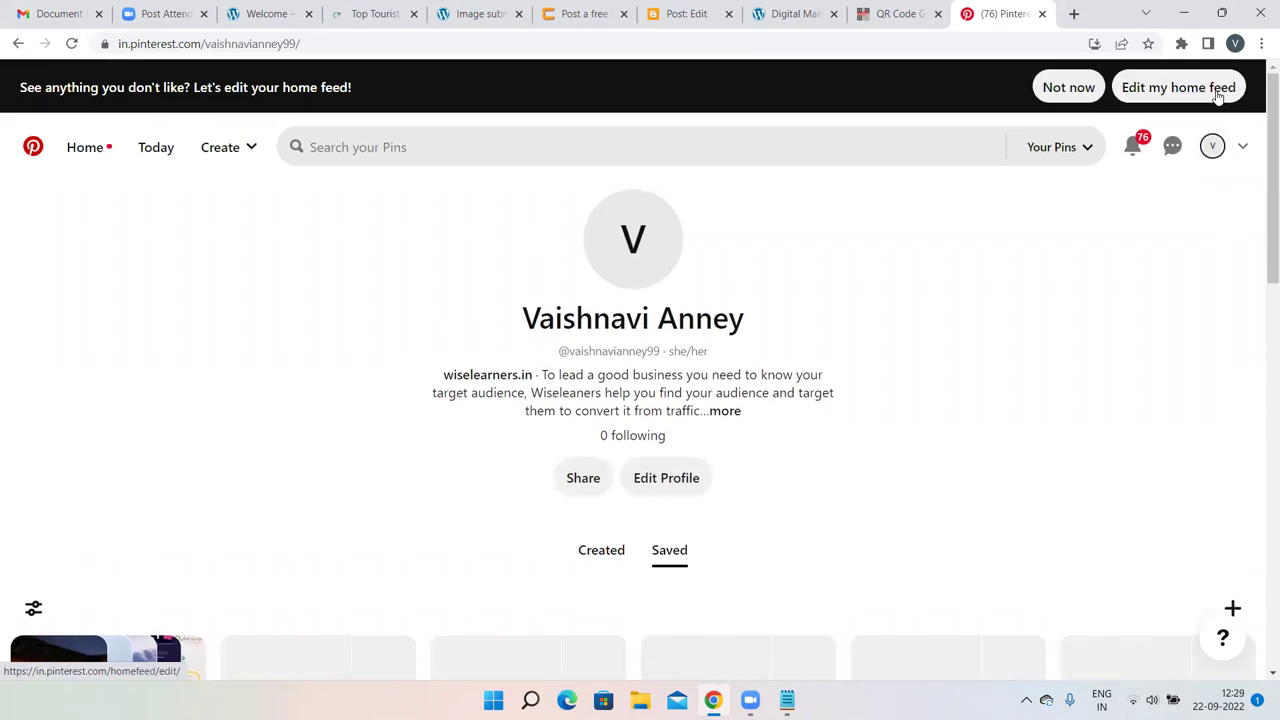
pyautogui.scroll(-4, 1158, 190)
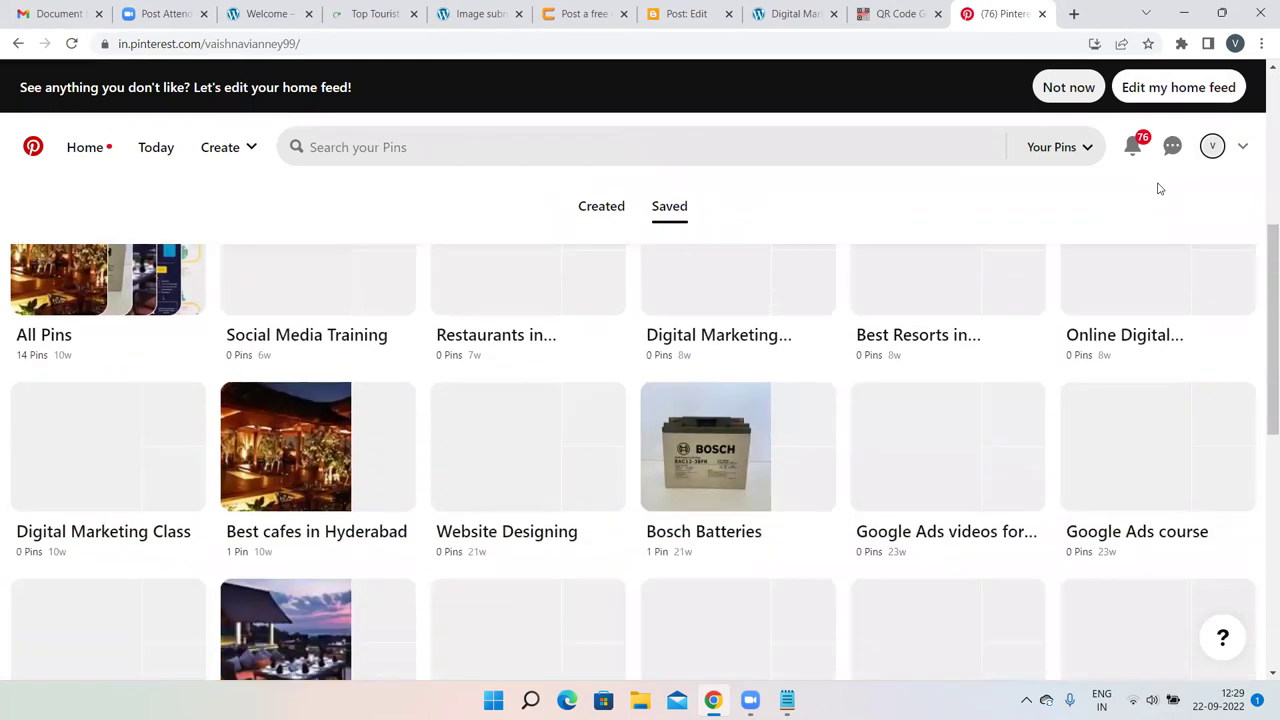
pyautogui.scroll(4, 1158, 189)
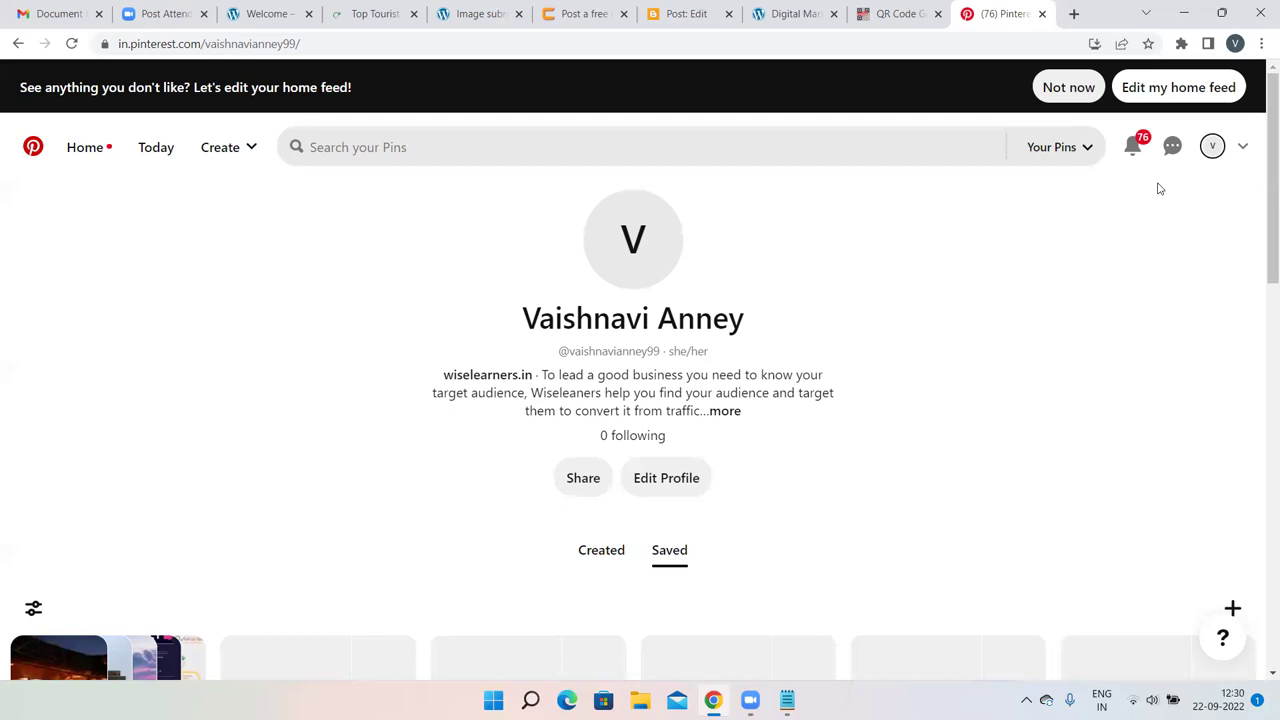
pyautogui.scroll(-1, 1233, 463)
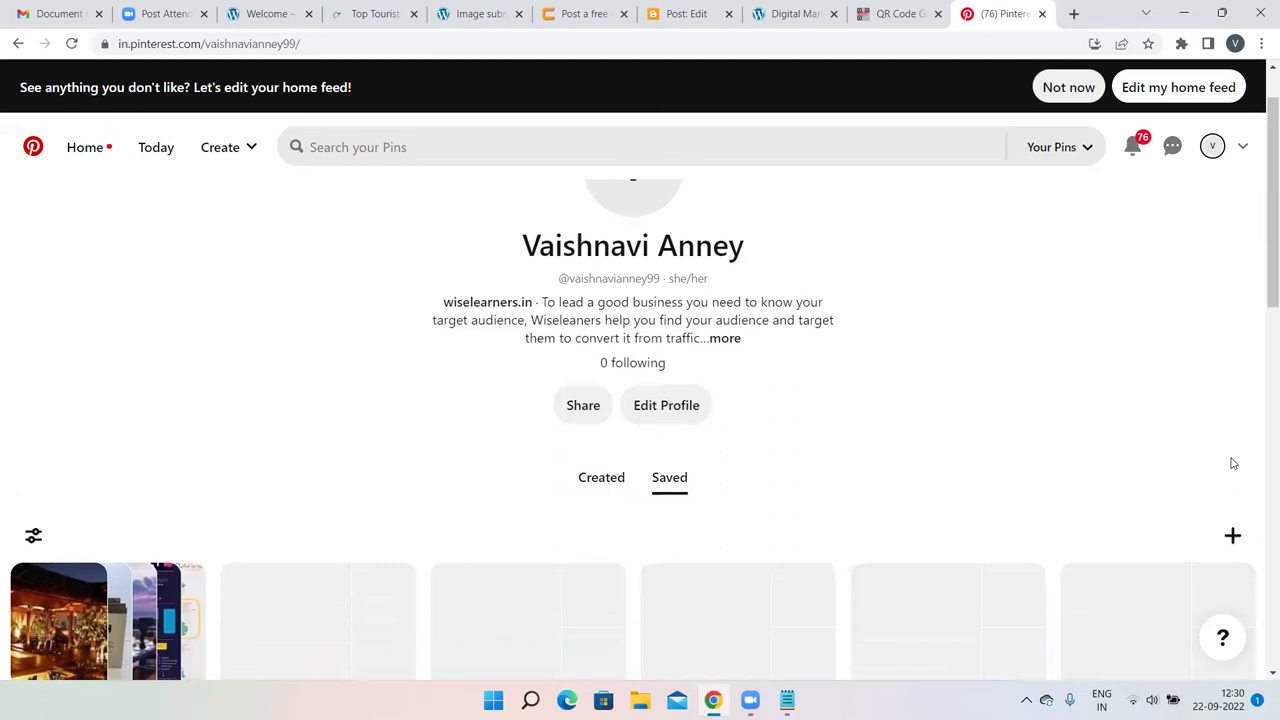
# Add a board called 'Tourist places in Uttara Karnataka' from the + create menu.
pyautogui.click(1235, 537)
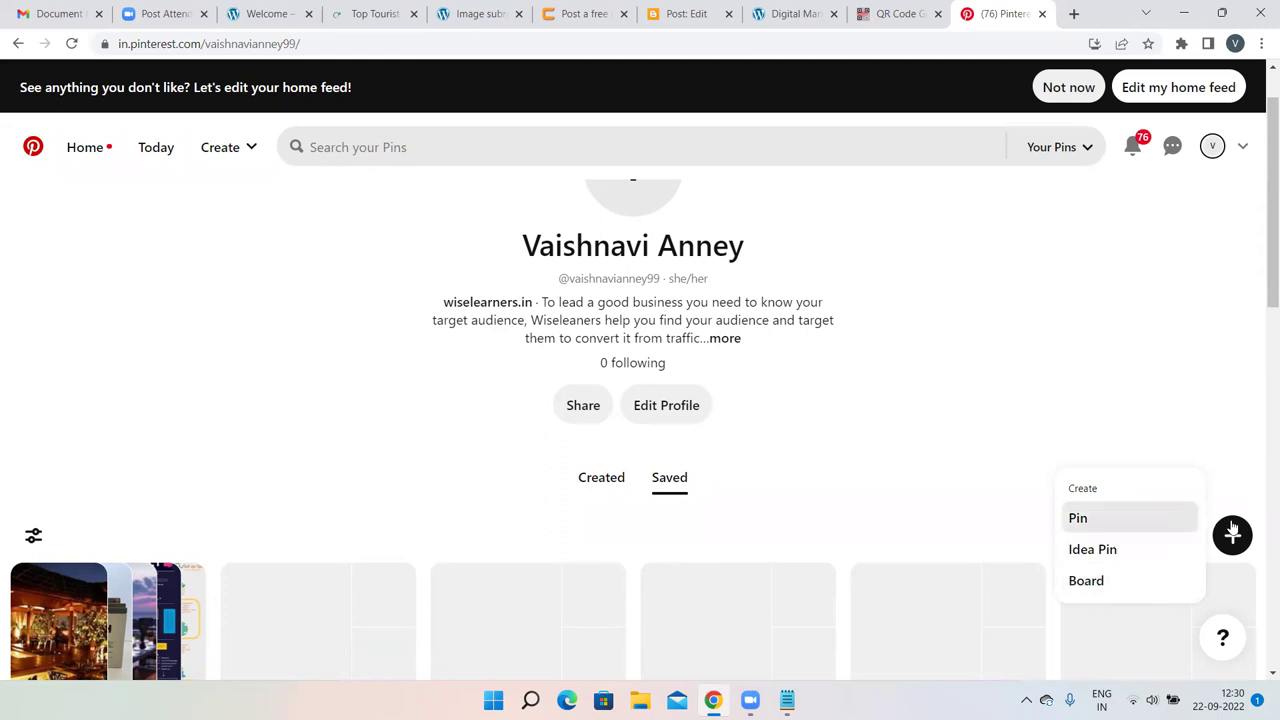
pyautogui.click(1088, 581)
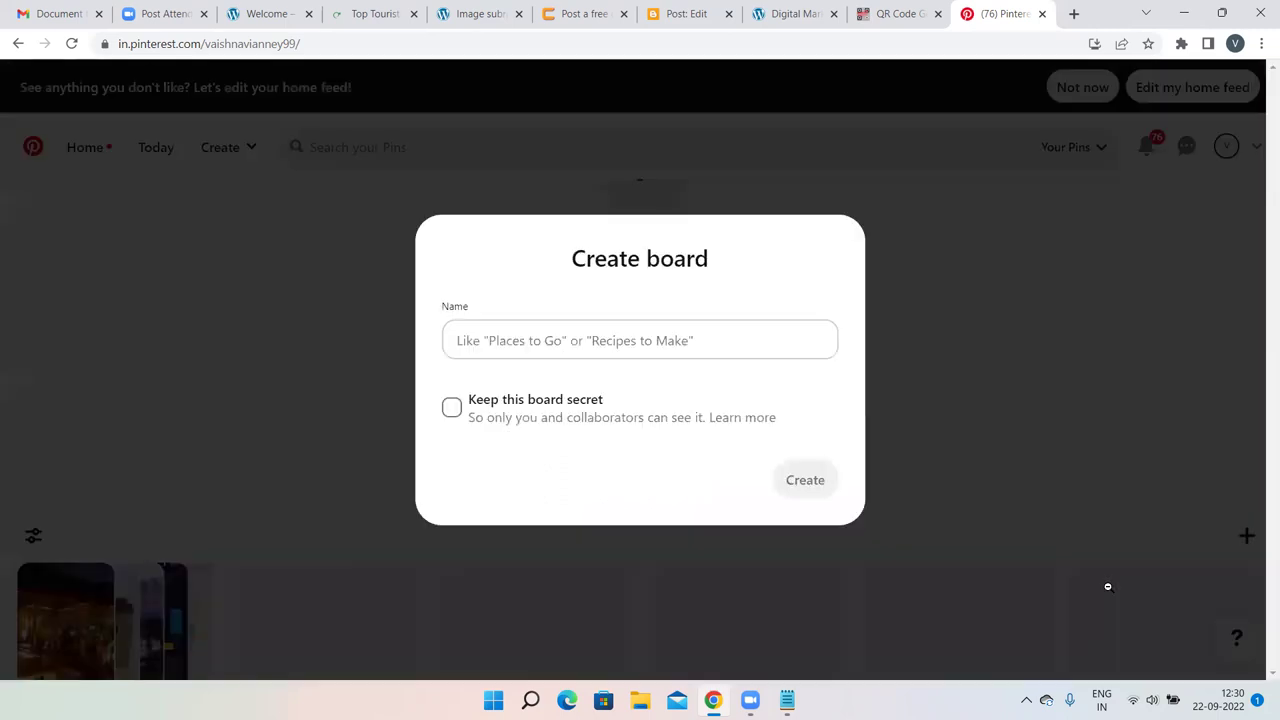
pyautogui.click(578, 343)
pyautogui.write('Tou')
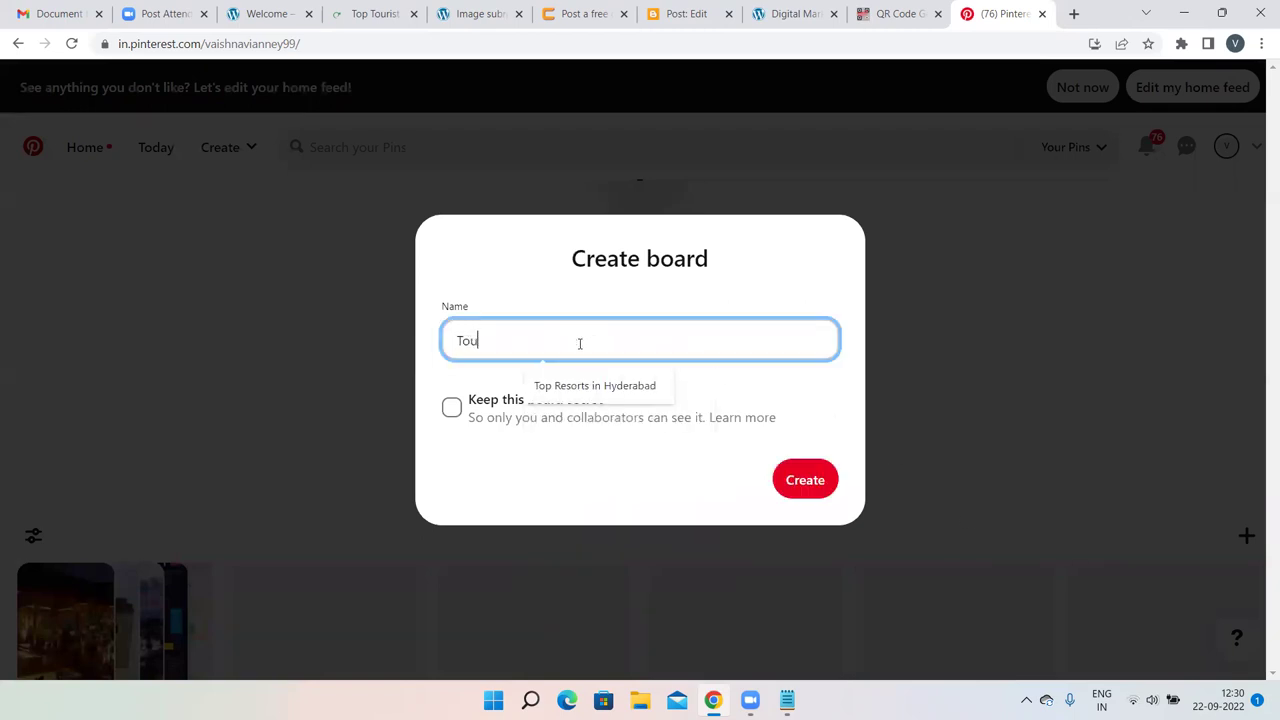
pyautogui.write('rist places in')
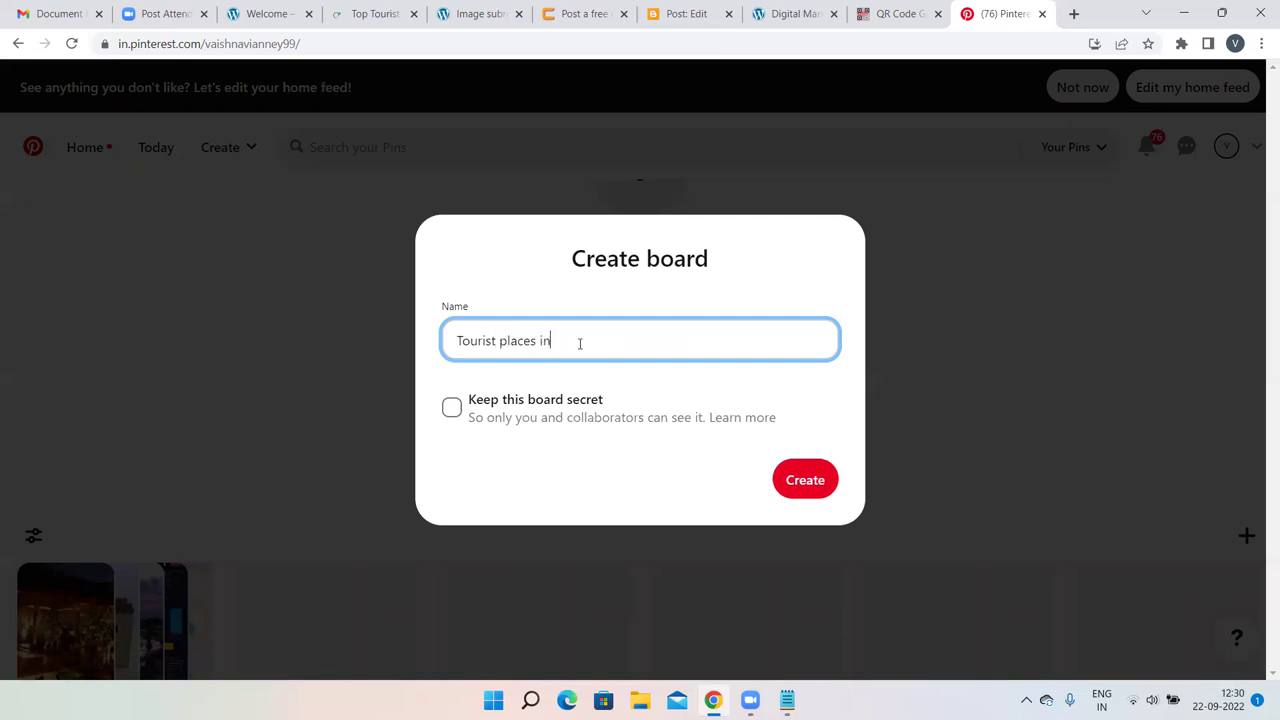
pyautogui.write(' Uttara Karnataka')
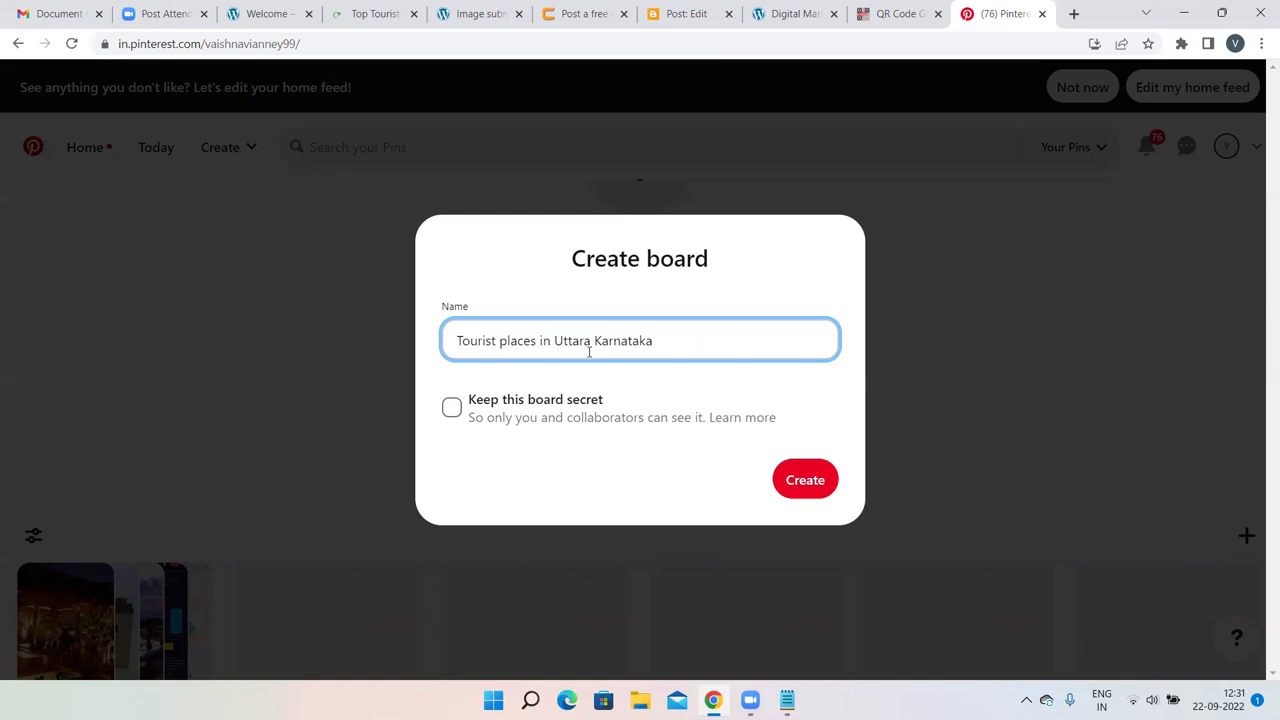
pyautogui.click(797, 482)
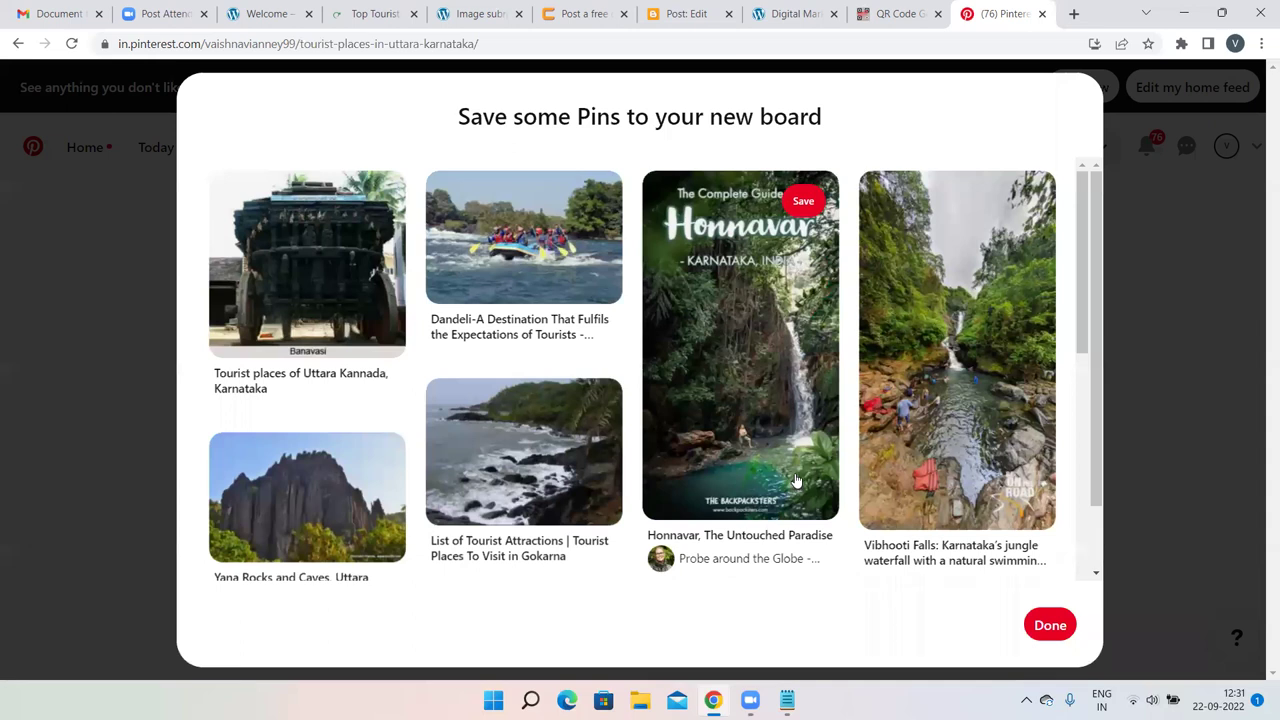
# Dismiss the suggested pins with Done and bring up the board's create options.
pyautogui.scroll(-2, 796, 482)
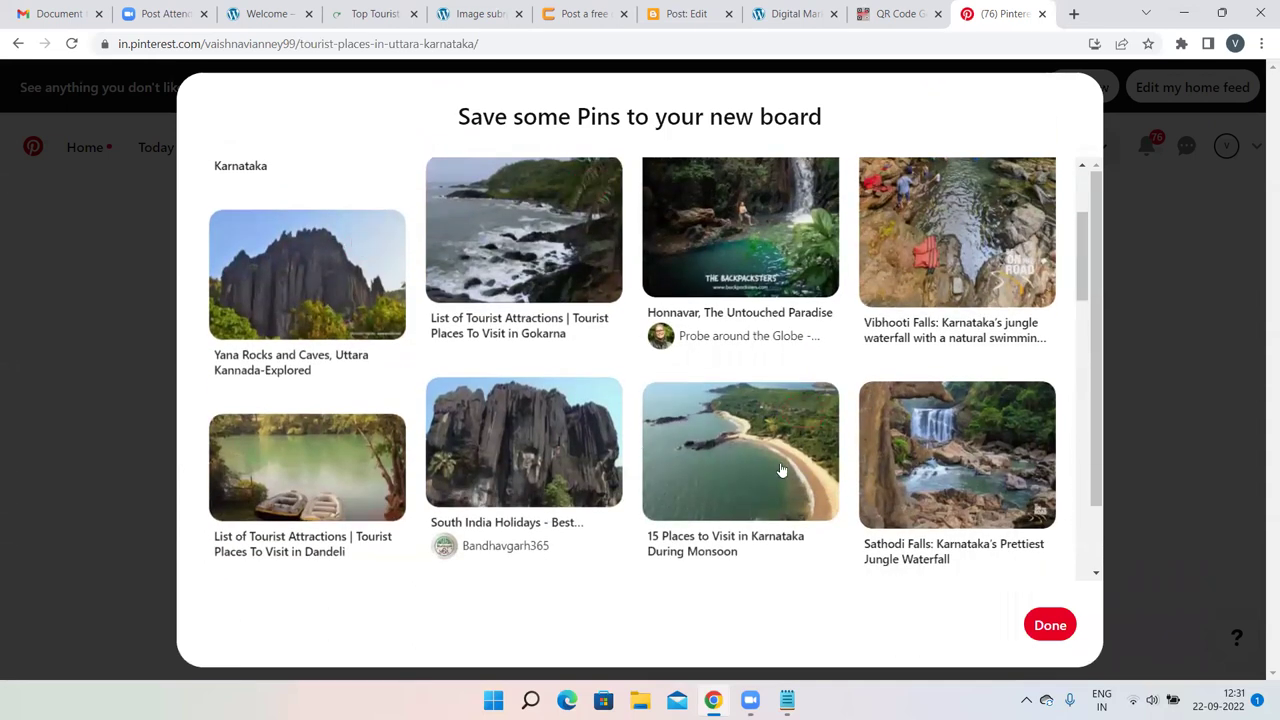
pyautogui.click(1057, 616)
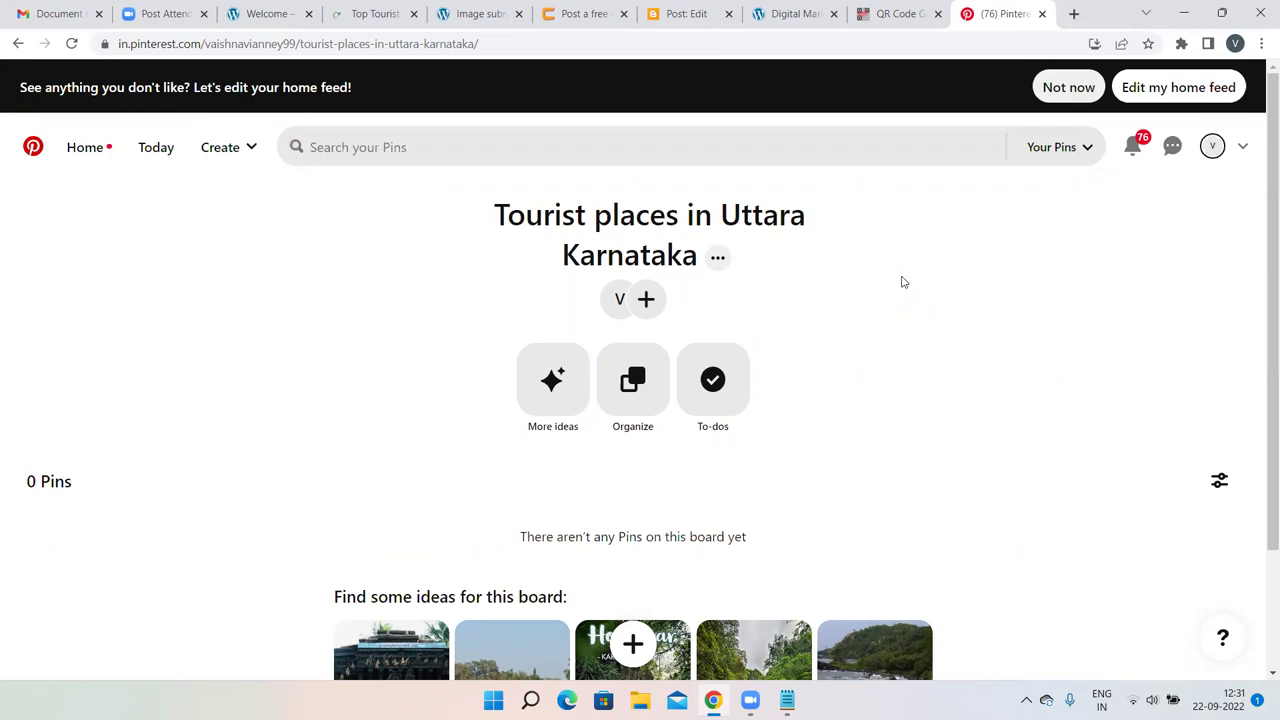
pyautogui.scroll(-2, 901, 282)
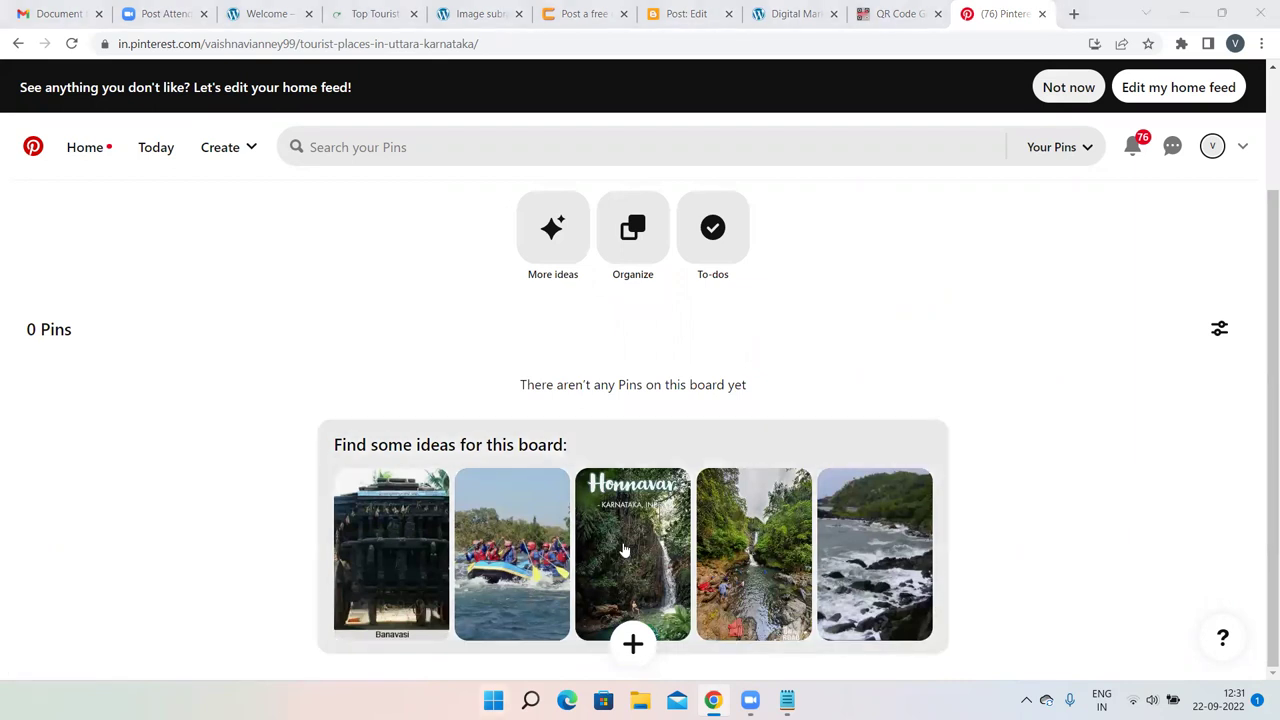
pyautogui.click(634, 643)
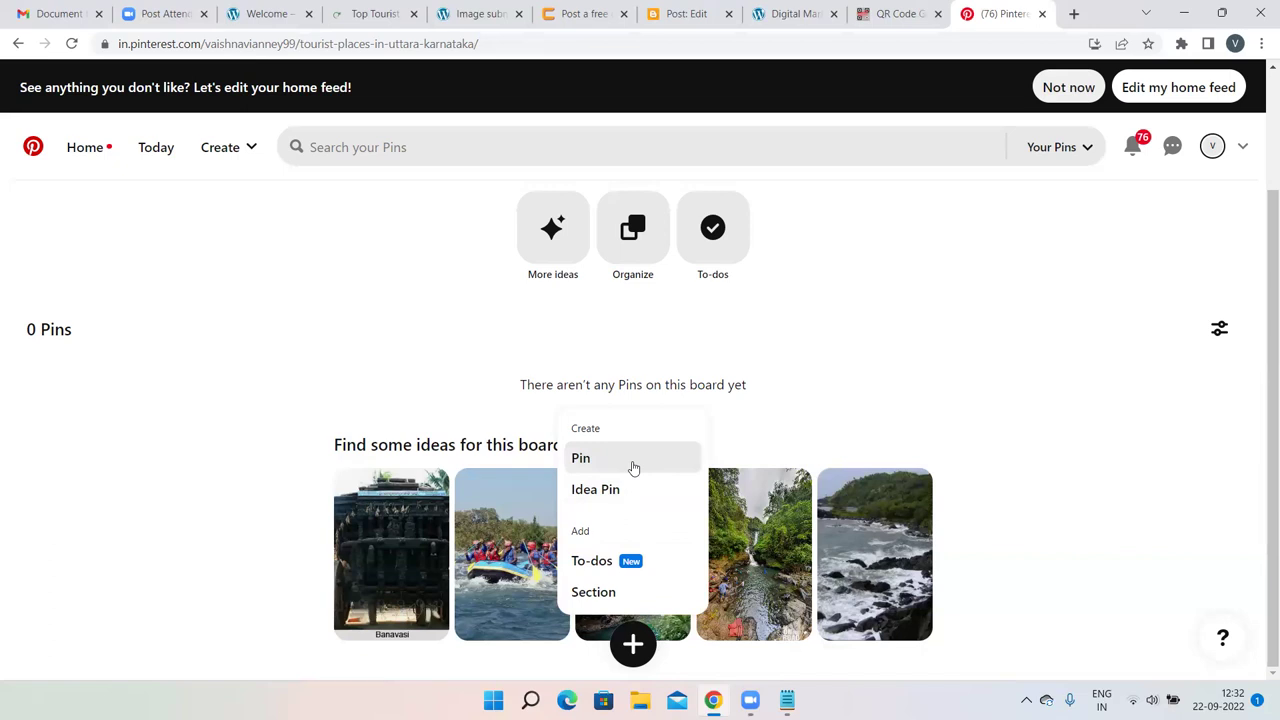
# Start a new pin and upload the golkonda-resort image from Downloads as its photo.
pyautogui.click(633, 467)
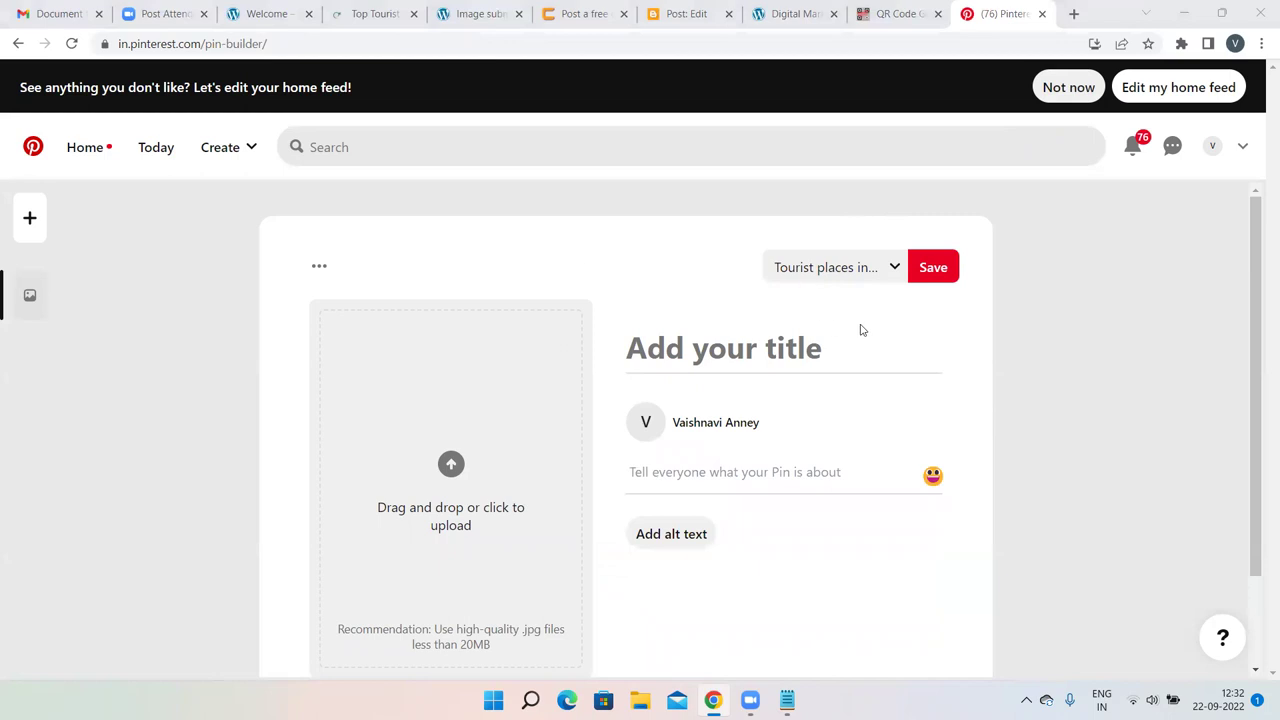
pyautogui.click(451, 465)
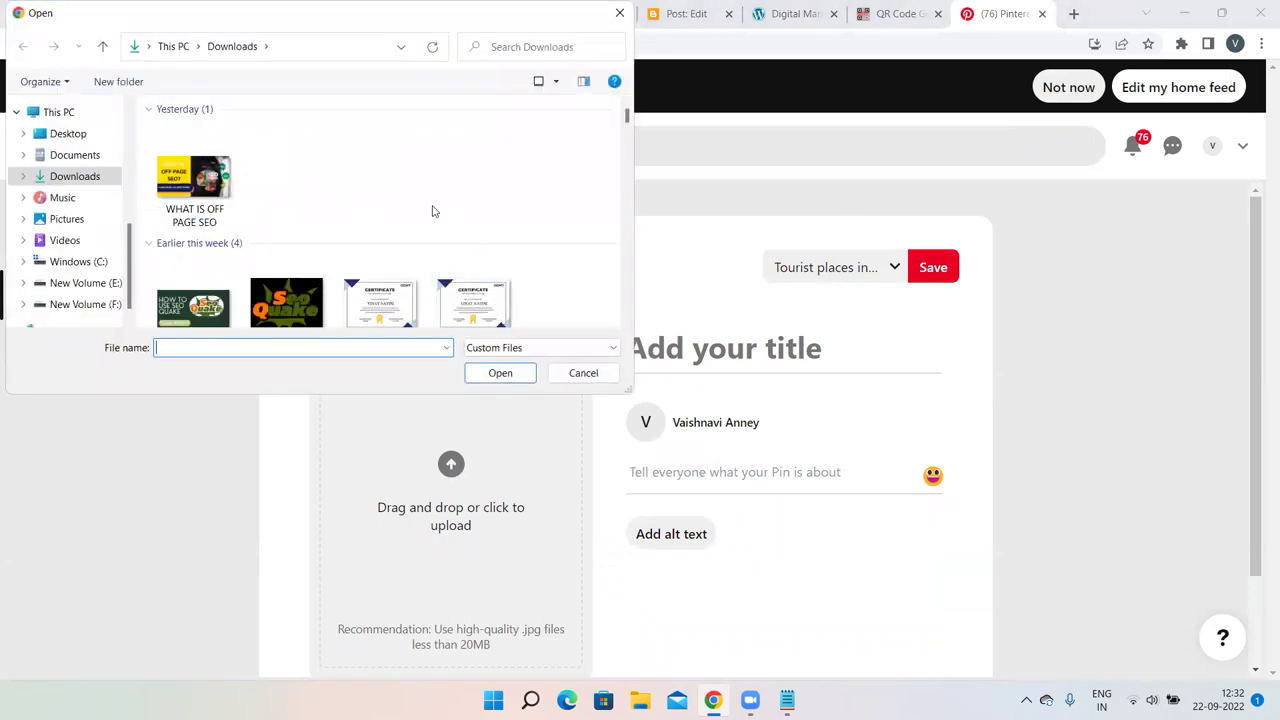
pyautogui.scroll(-5, 432, 211)
pyautogui.scroll(-10, 432, 211)
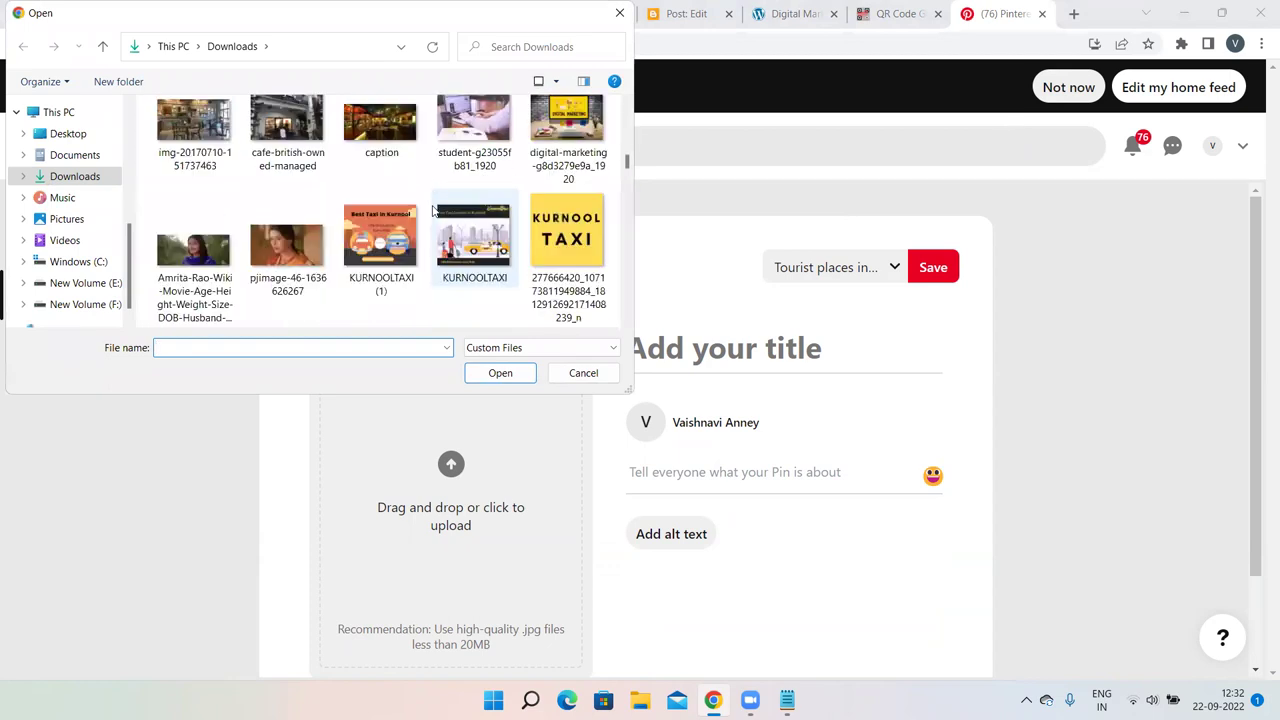
pyautogui.scroll(3, 432, 211)
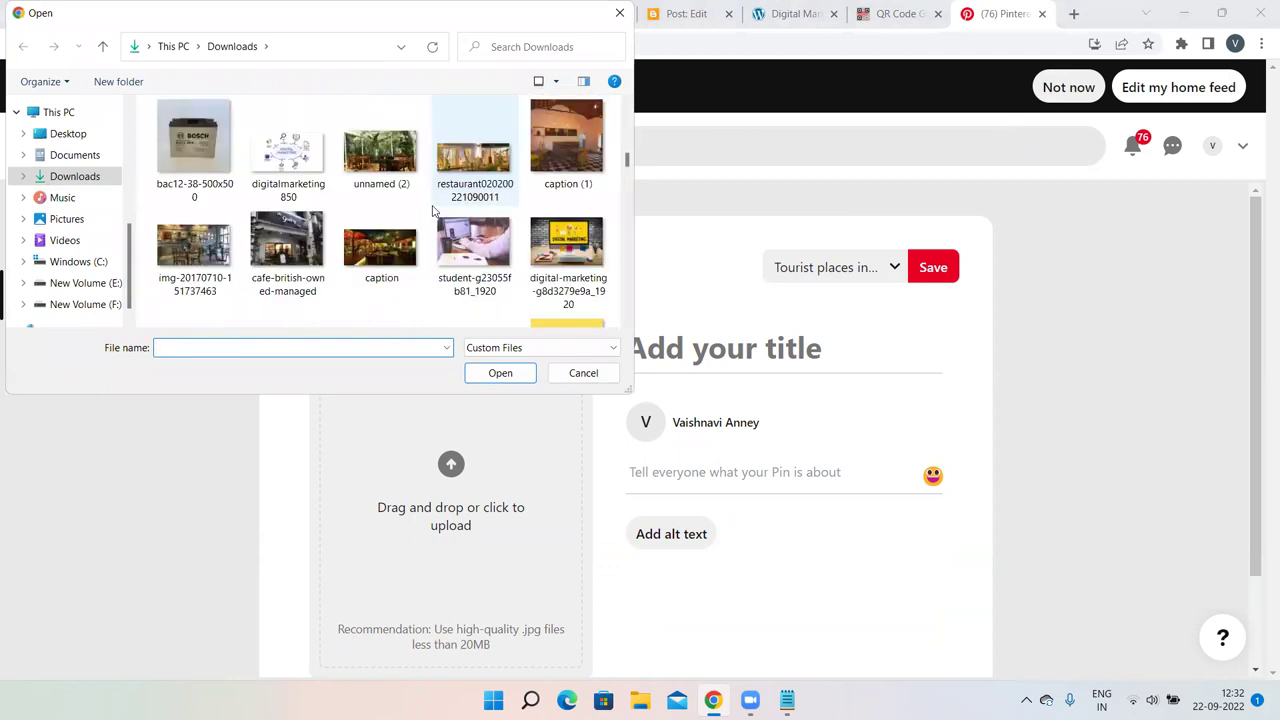
pyautogui.scroll(-10, 432, 211)
pyautogui.scroll(-8, 432, 211)
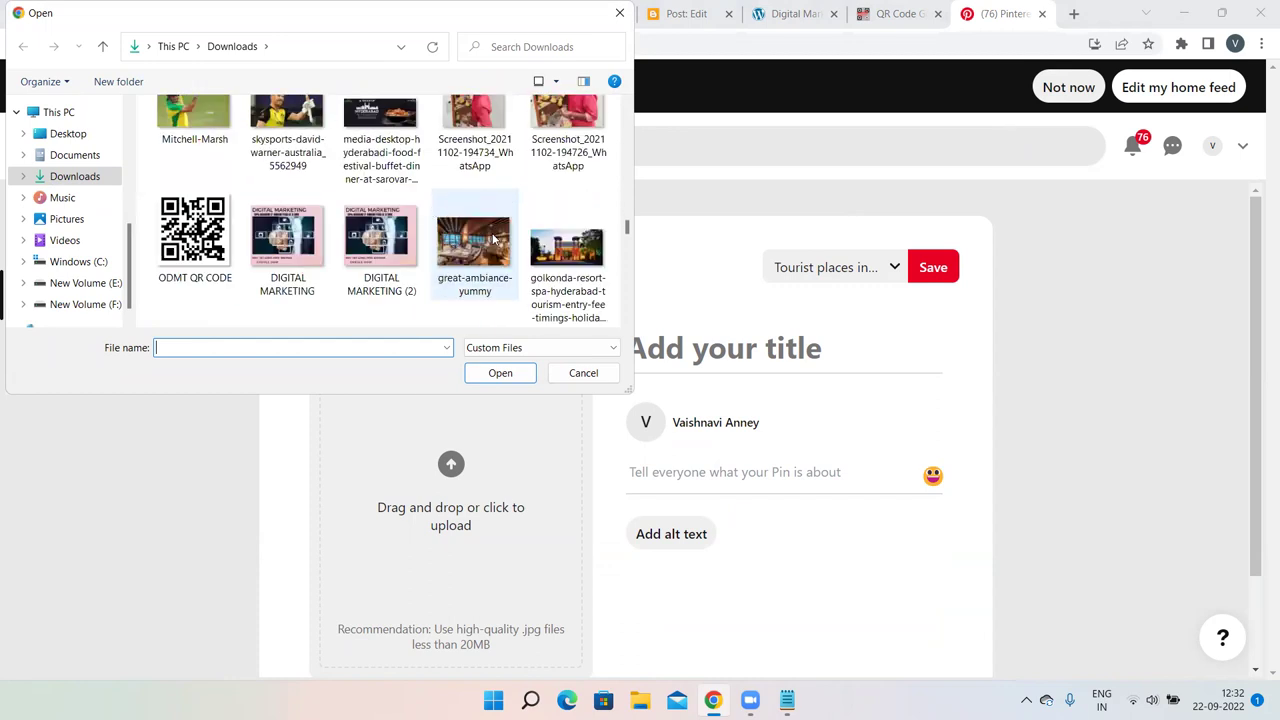
pyautogui.doubleClick(546, 248)
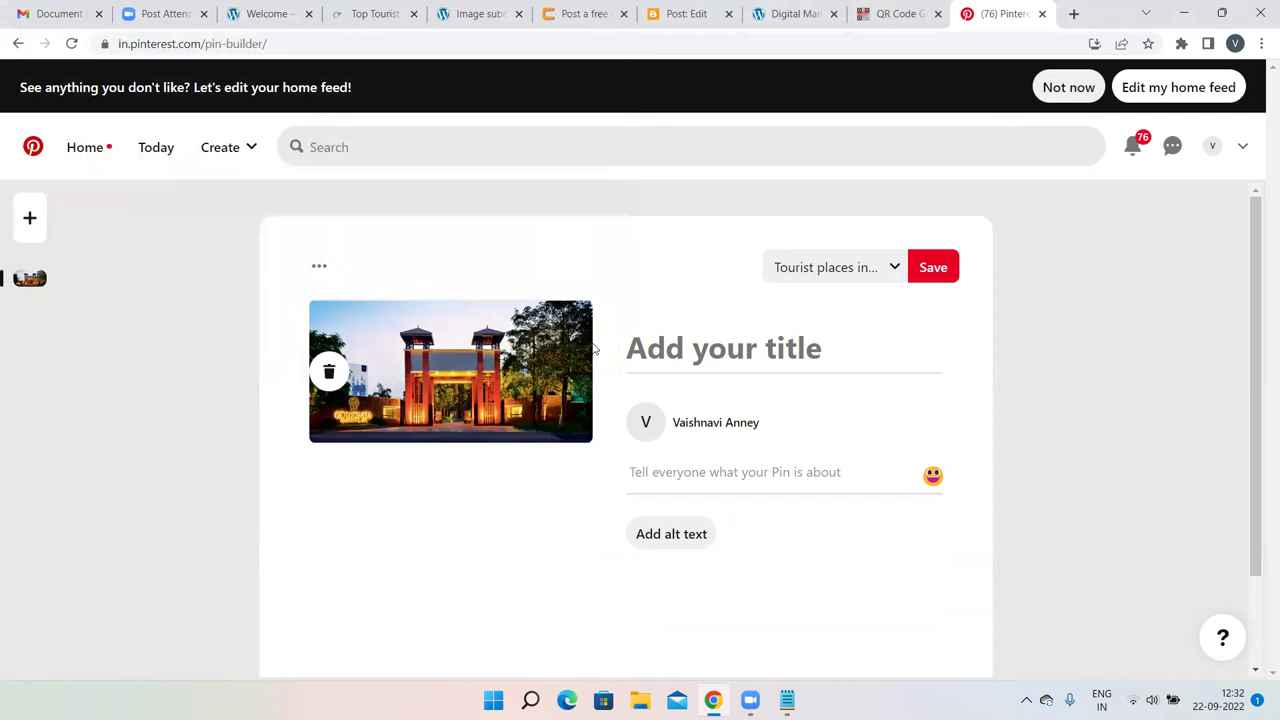
pyautogui.click(693, 347)
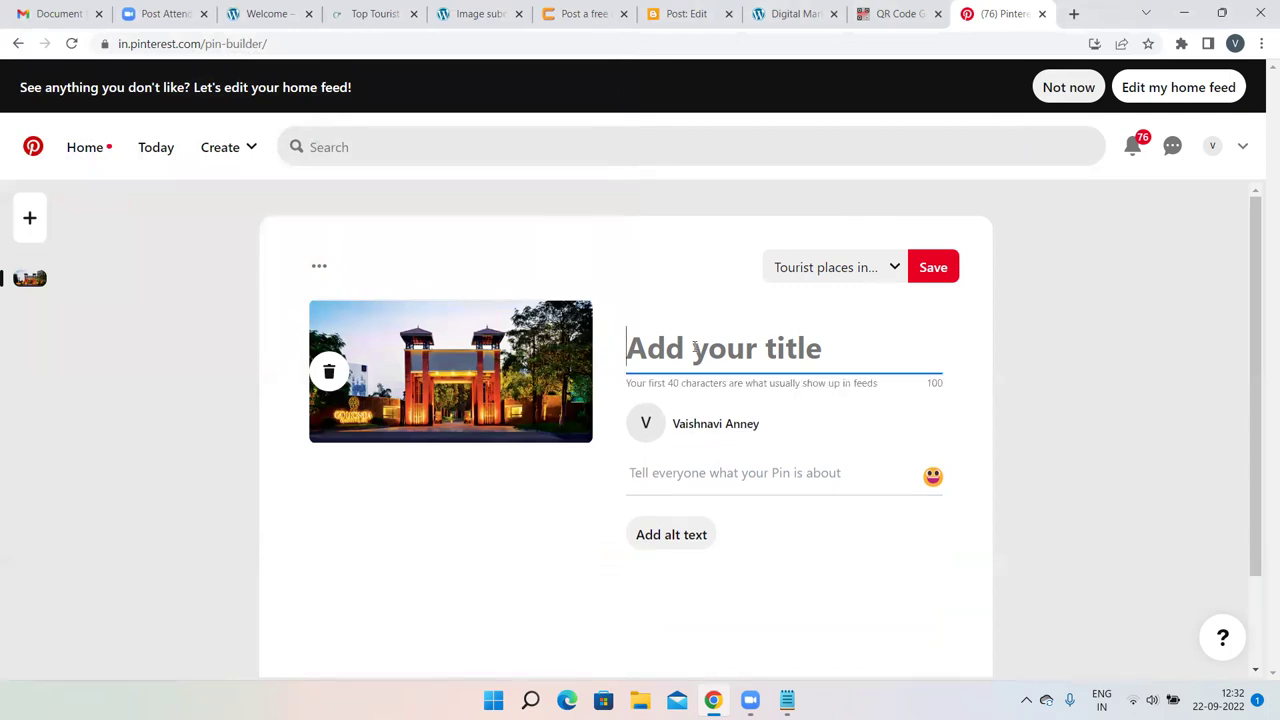
# Copy the article heading into the pin title, correcting it to 'Best Tourist Places In Uttara Karnataka'.
pyautogui.click(372, 13)
pyautogui.scroll(-5, 440, 246)
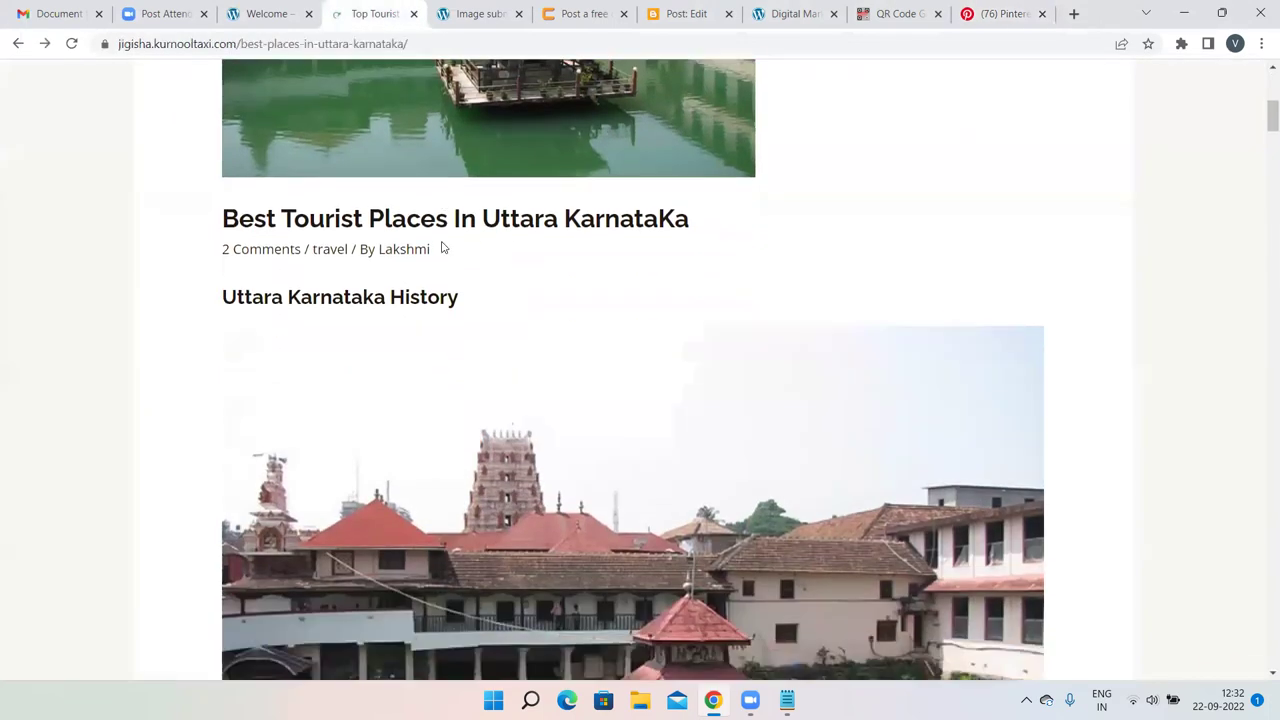
pyautogui.scroll(-1, 443, 247)
pyautogui.moveTo(726, 125); pyautogui.dragTo(185, 104)
pyautogui.hotkey('ctrl', 'c')
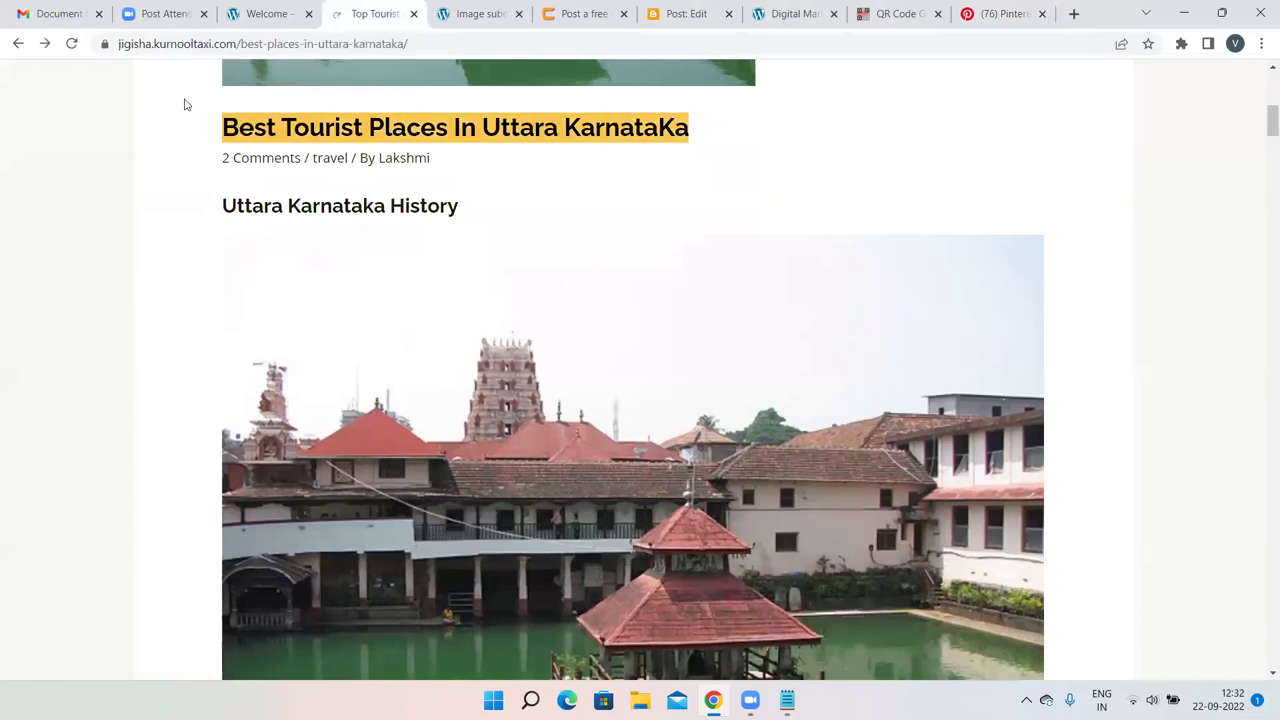
pyautogui.click(1000, 13)
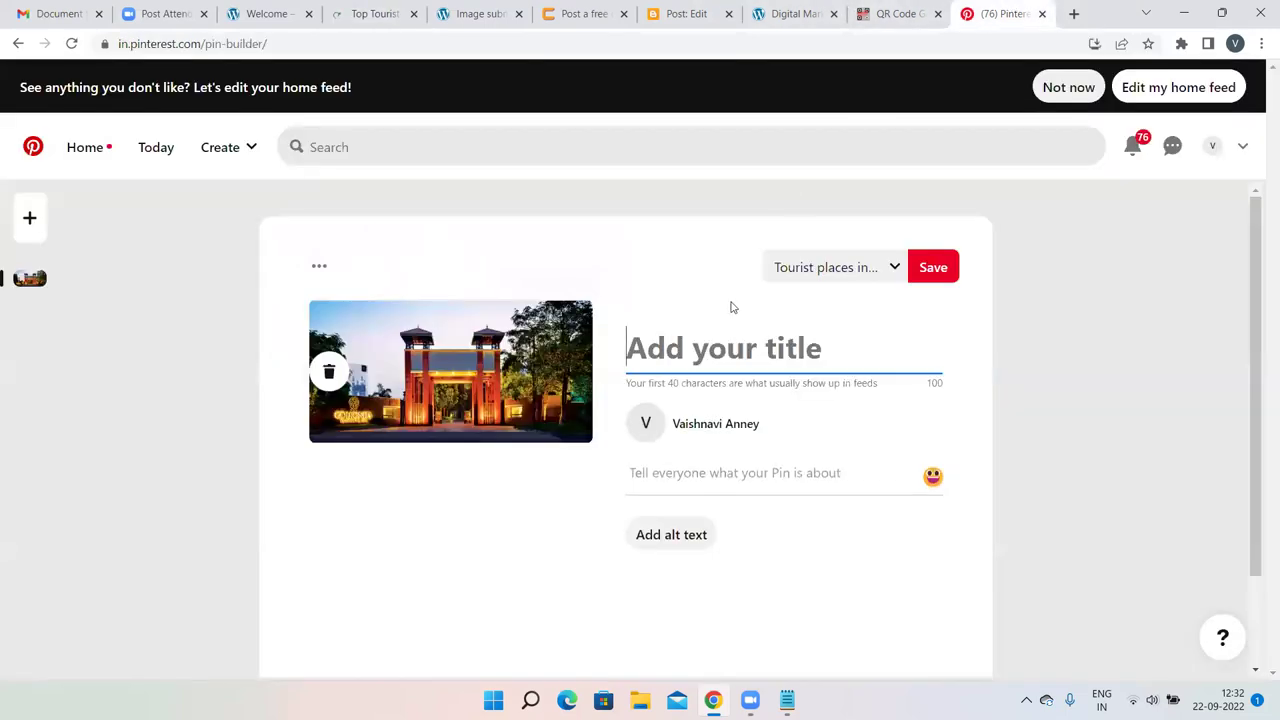
pyautogui.hotkey('ctrl', 'v')
pyautogui.scroll(-2, 717, 326)
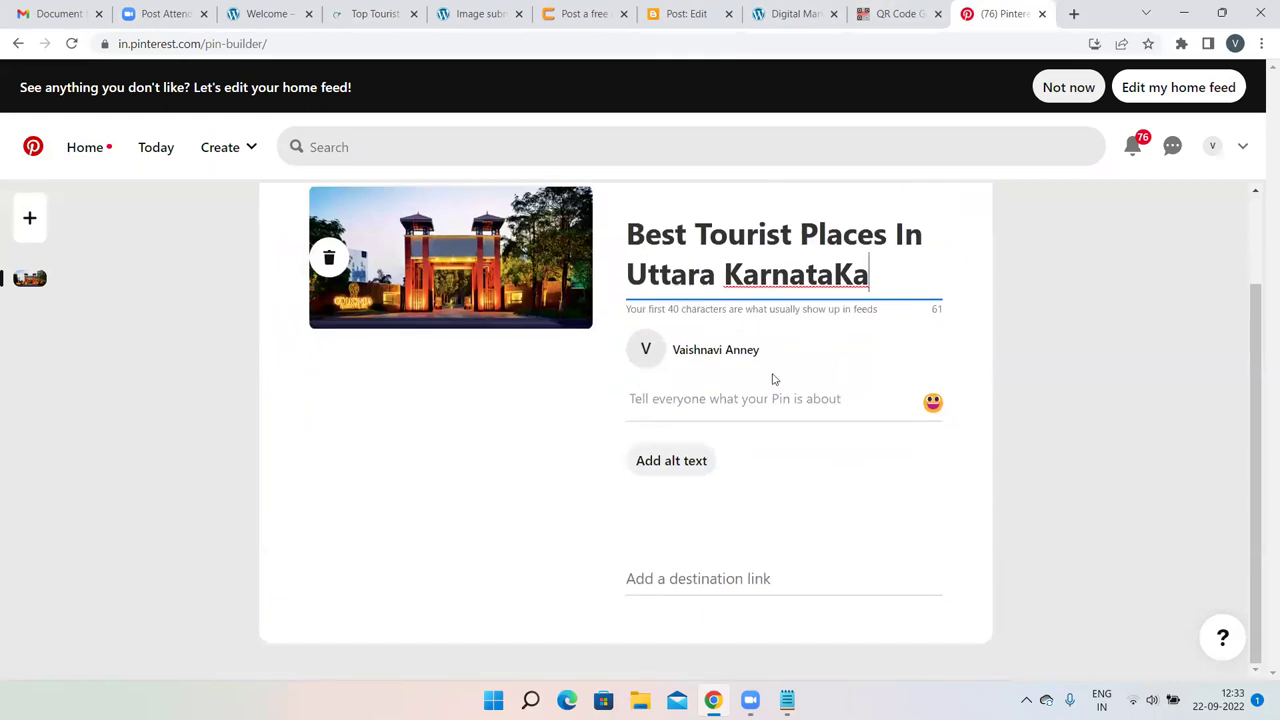
pyautogui.click(853, 266)
pyautogui.press('BackSpace')
pyautogui.write('k')
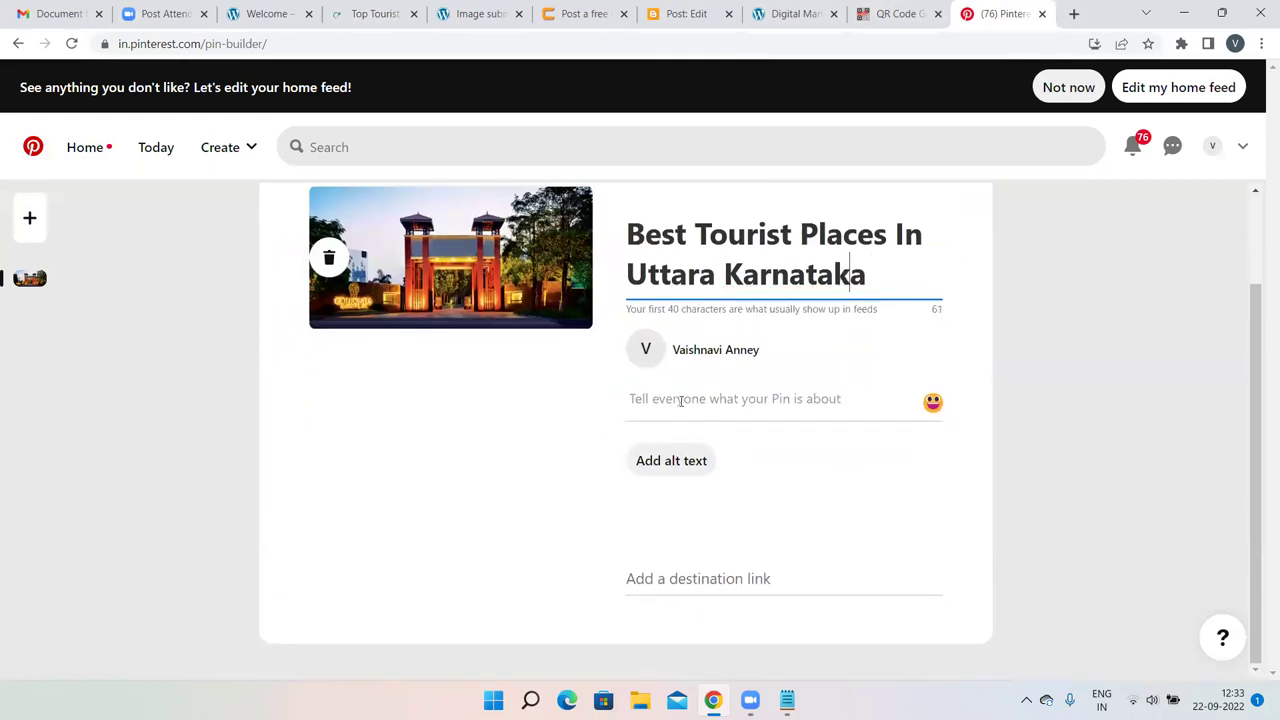
pyautogui.click(680, 401)
# Copy the tourist places article's two introductory paragraphs.
pyautogui.click(289, 12)
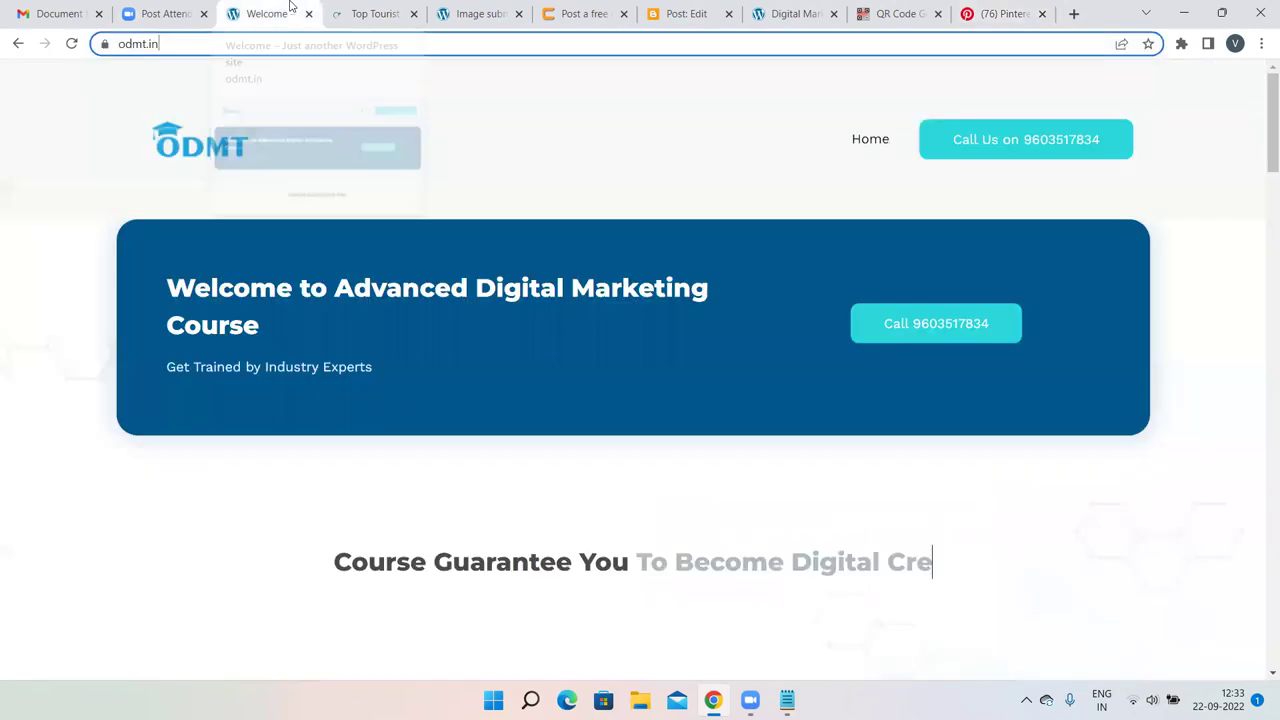
pyautogui.click(367, 10)
pyautogui.scroll(-7, 469, 214)
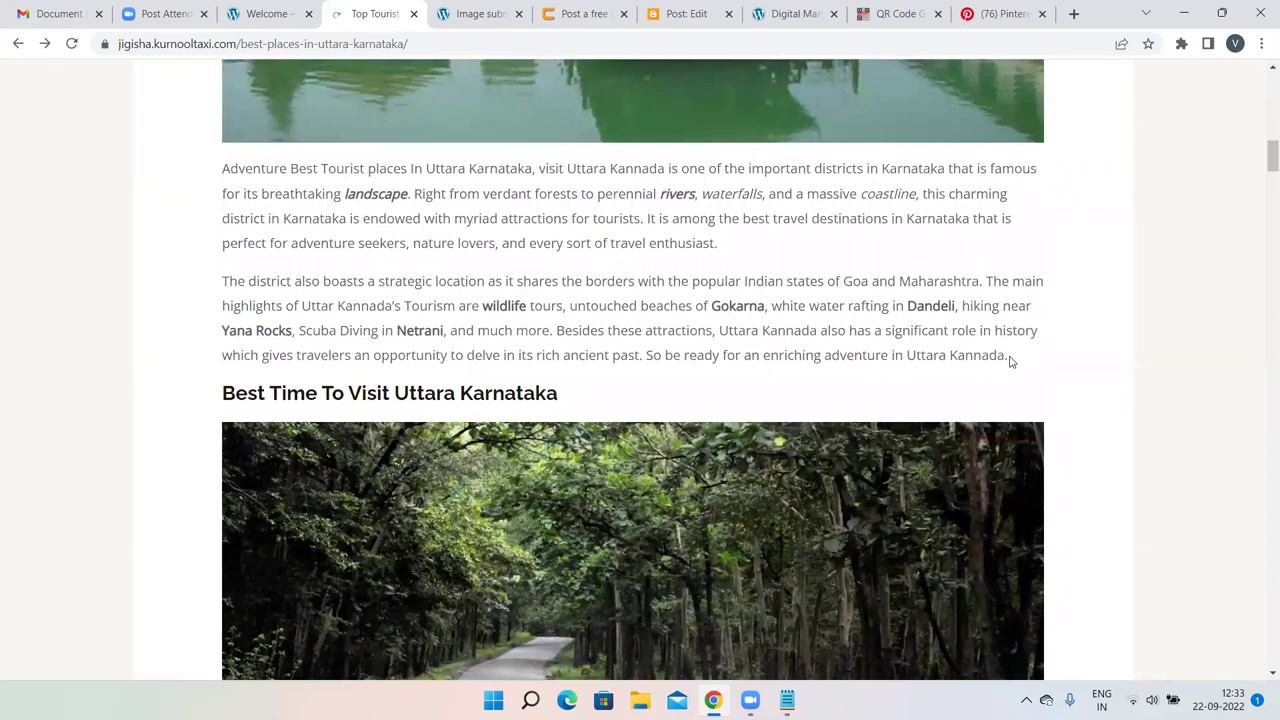
pyautogui.moveTo(1008, 360); pyautogui.dragTo(80, 177)
pyautogui.hotkey('ctrl', 'c')
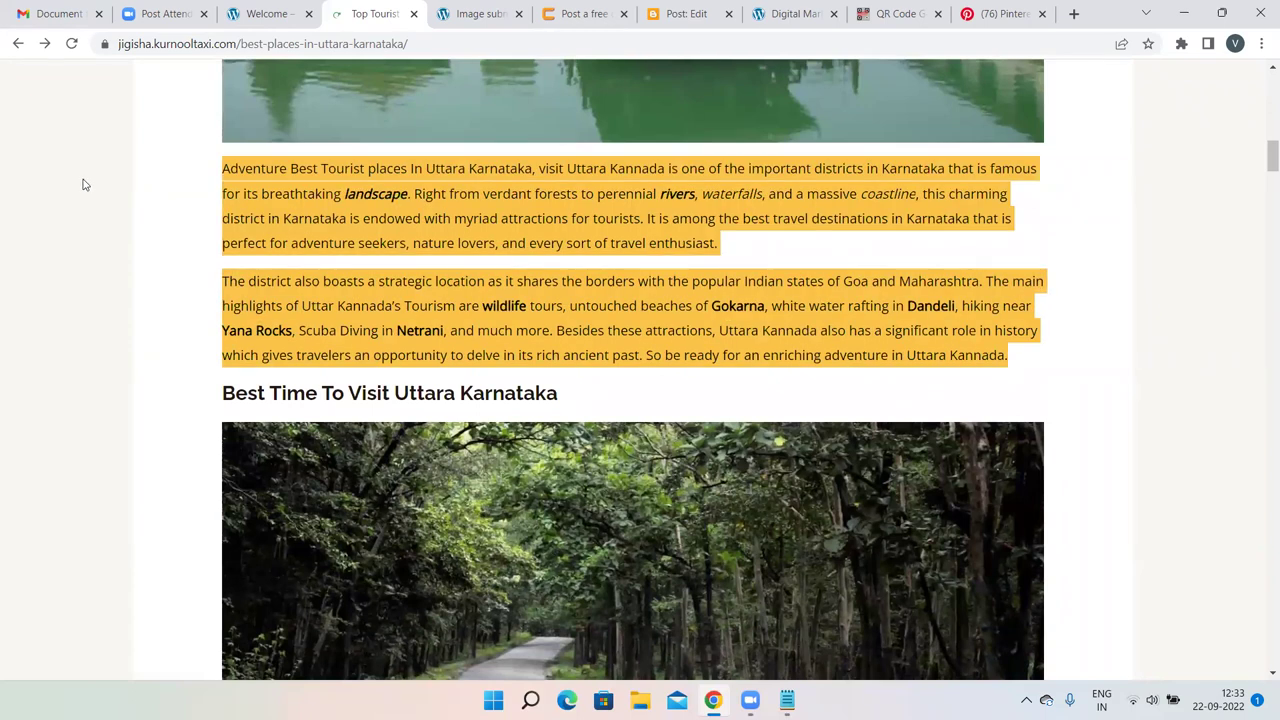
pyautogui.click(1180, 246)
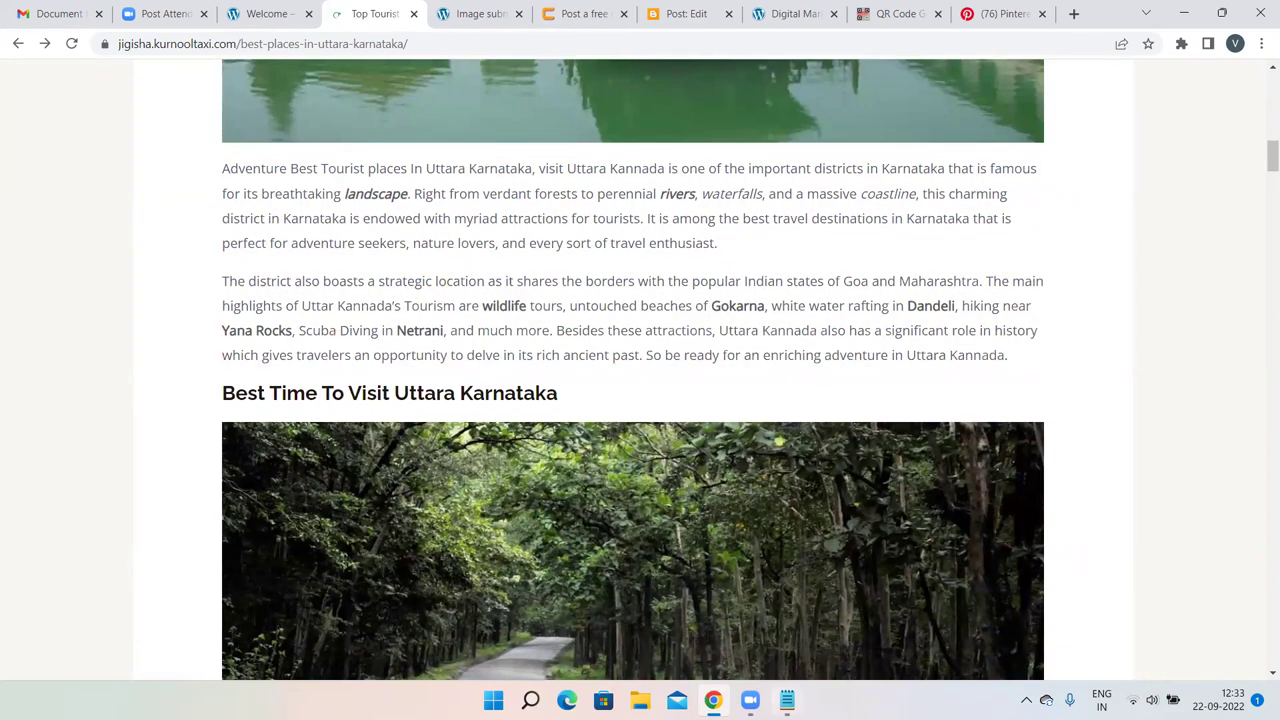
# Paste the paragraphs into Notepad as plain text and copy them again.
pyautogui.hotkey('alt', 'Tab')
pyautogui.scroll(-5, 640, 380)
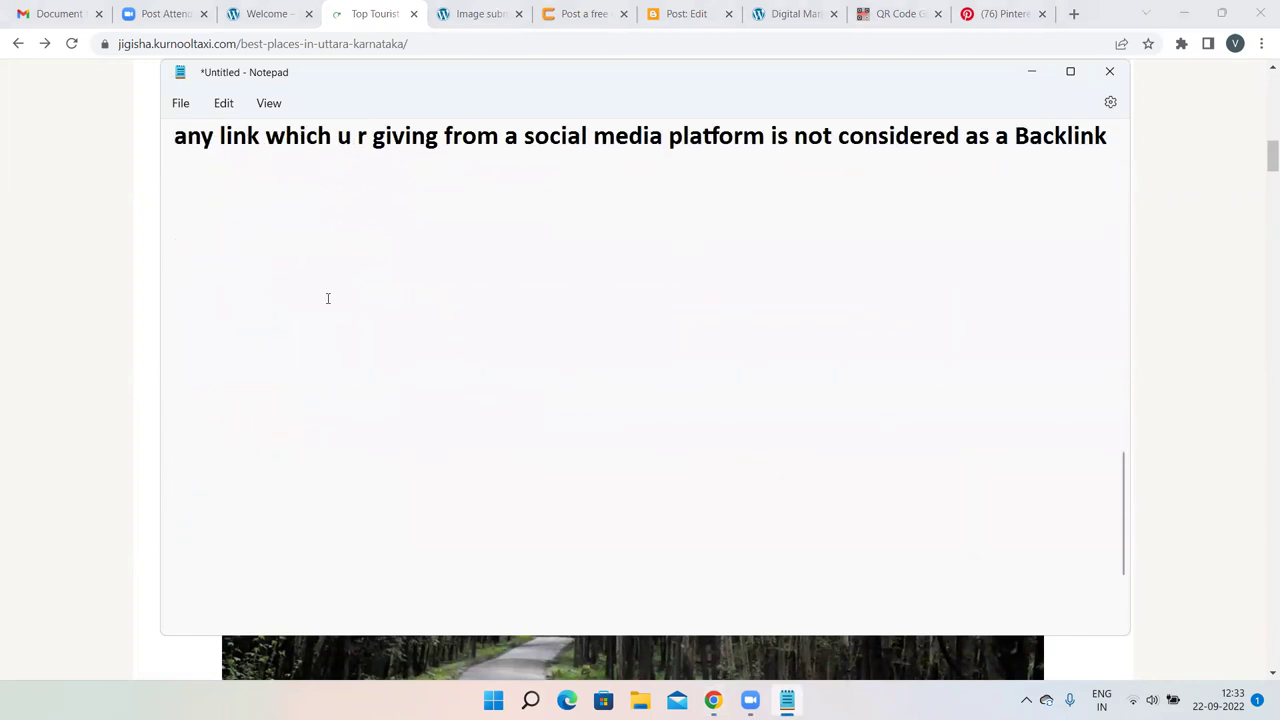
pyautogui.click(240, 229)
pyautogui.hotkey('ctrl', 'v')
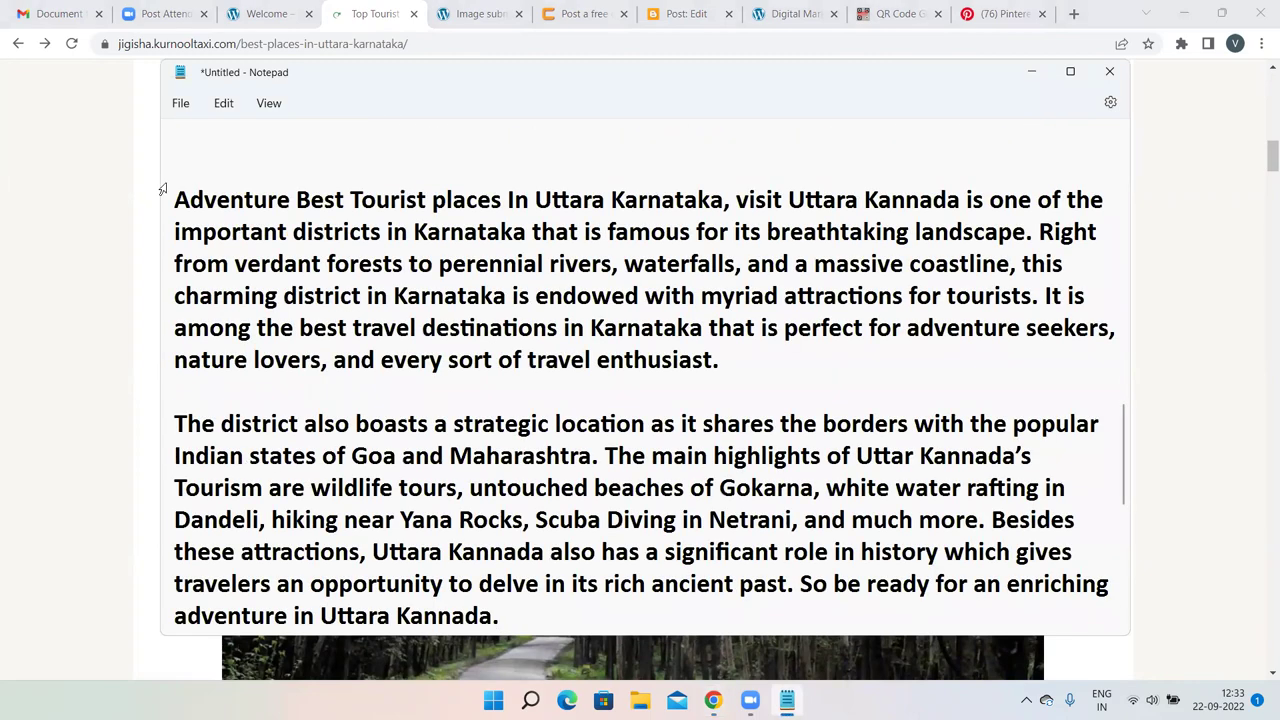
pyautogui.moveTo(174, 199); pyautogui.dragTo(378, 278)
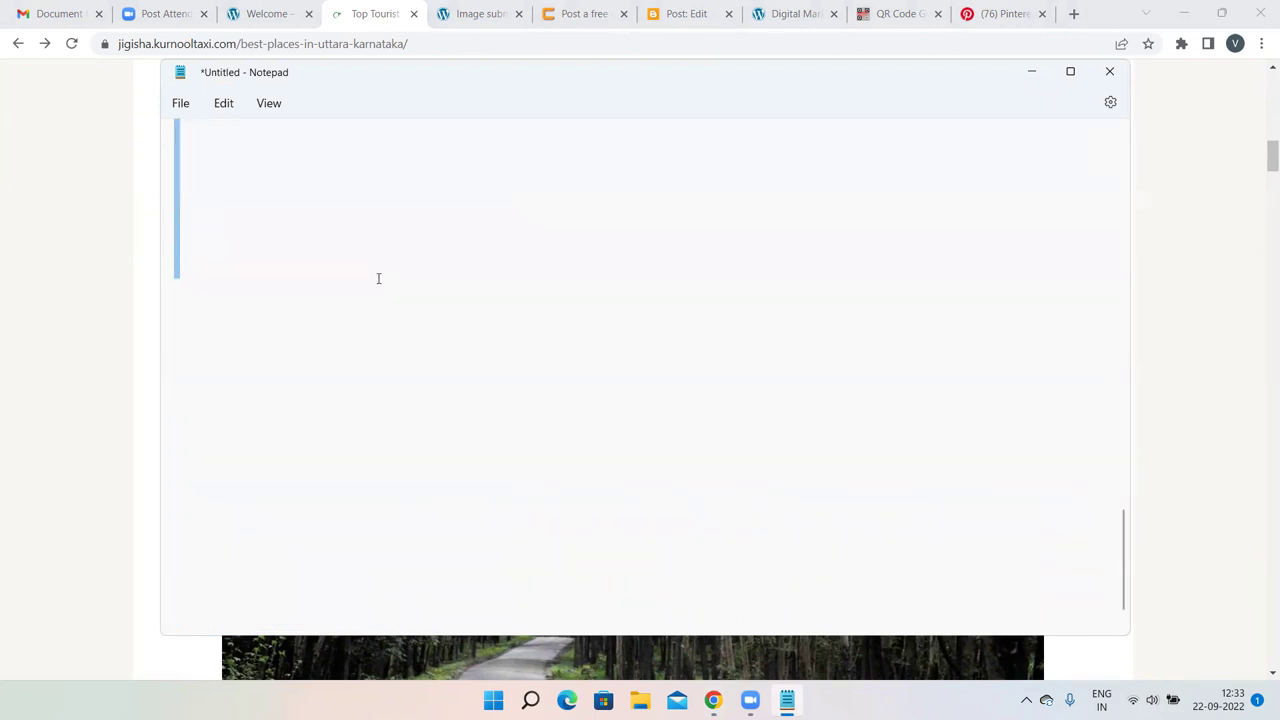
pyautogui.click(897, 13)
# Paste the paragraphs as the pin description, deleting the second paragraph to fit the length limit.
pyautogui.click(1036, 7)
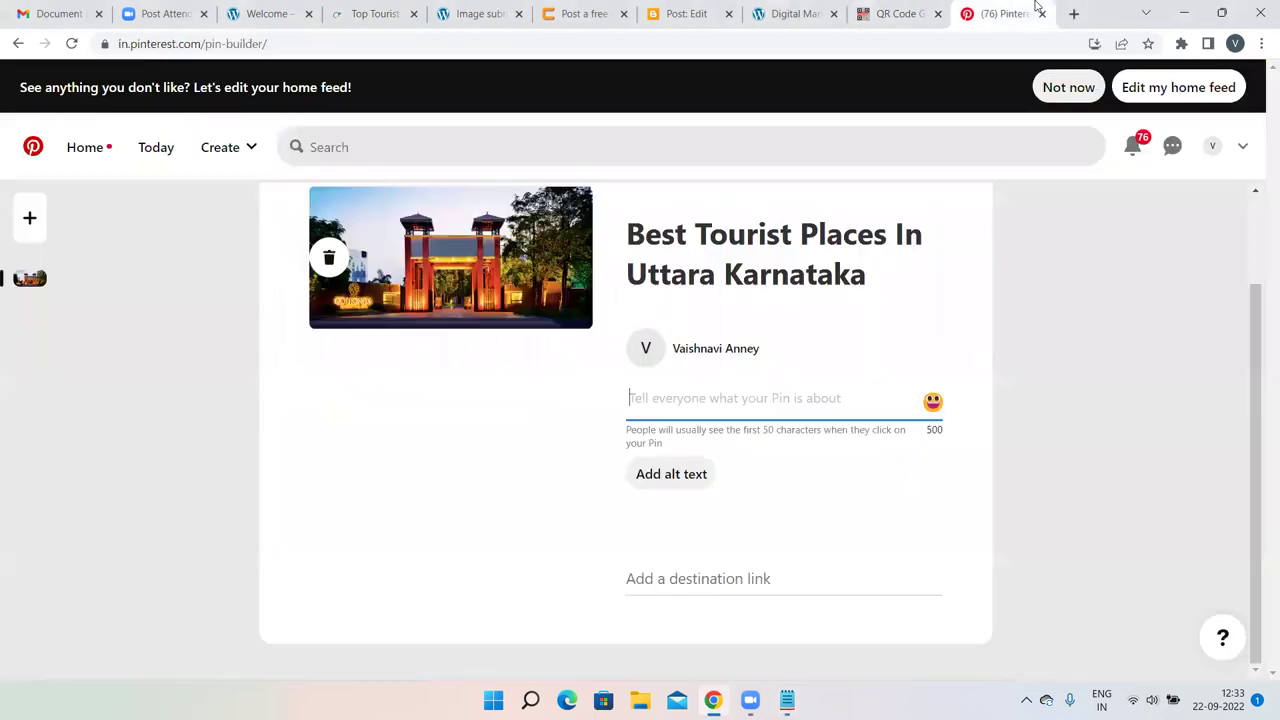
pyautogui.hotkey('ctrl', 'v')
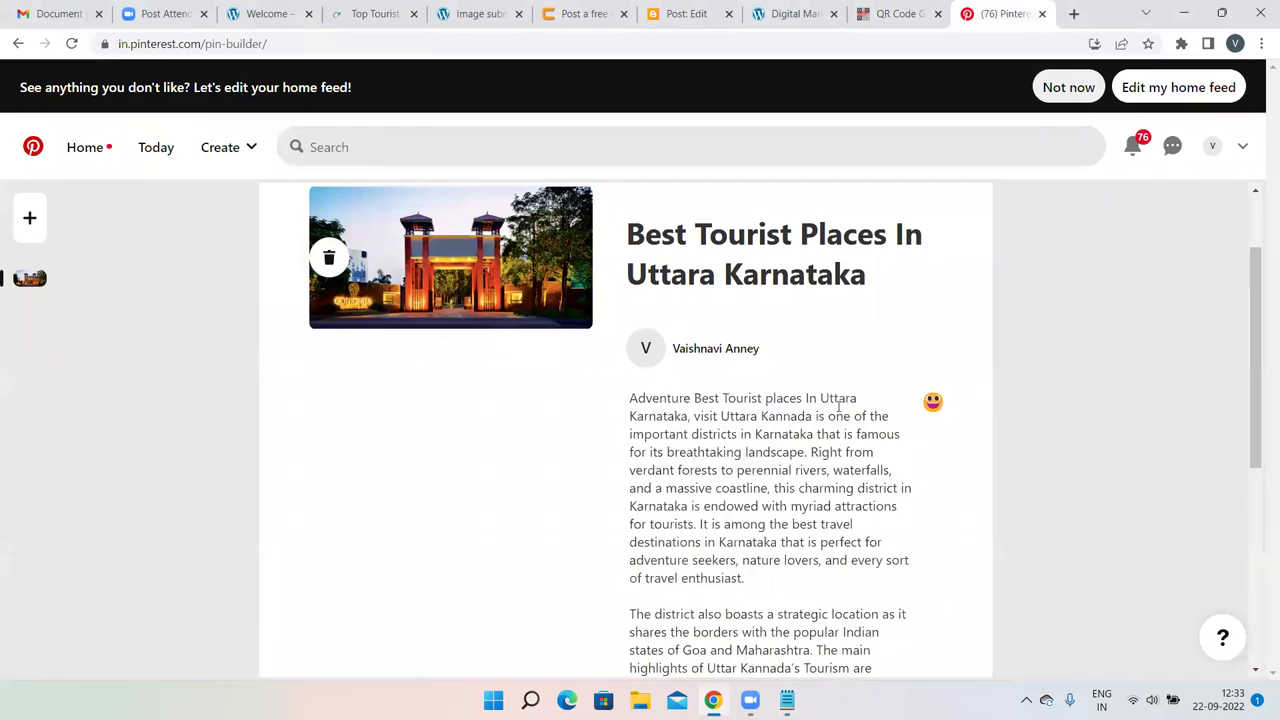
pyautogui.scroll(-5, 838, 402)
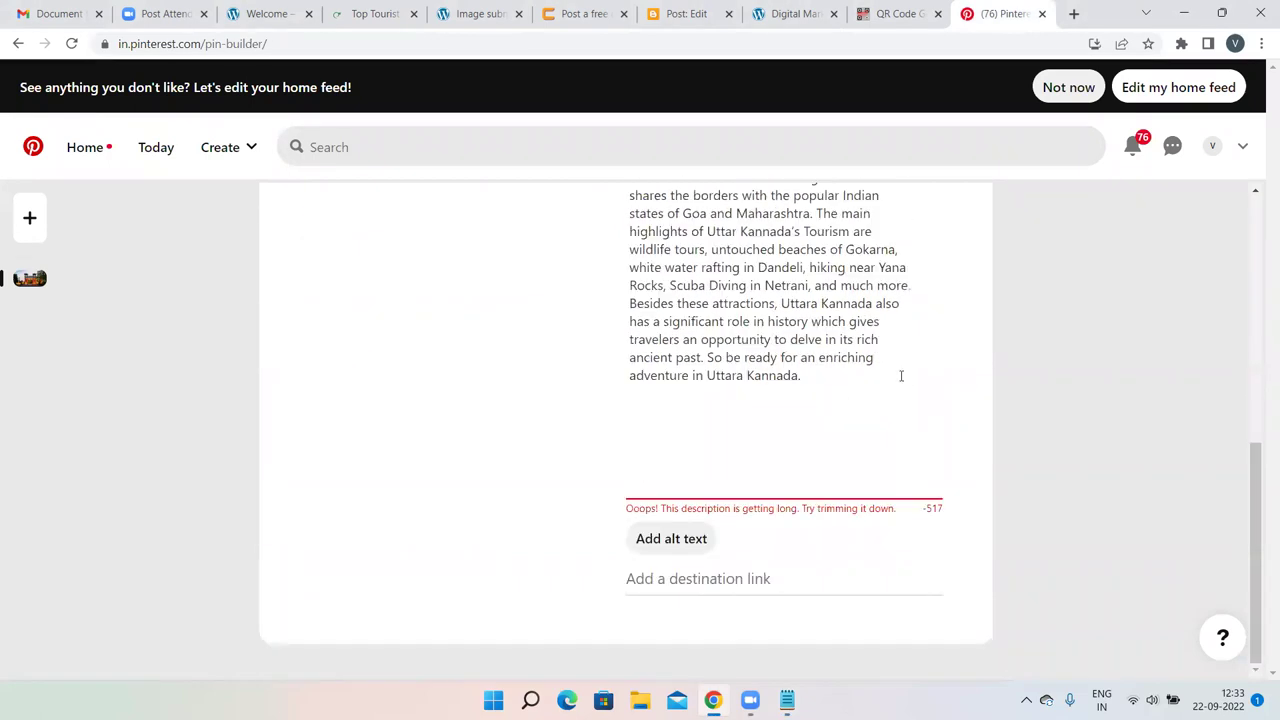
pyautogui.moveTo(861, 375); pyautogui.dragTo(626, 267)
pyautogui.press('BackSpace')
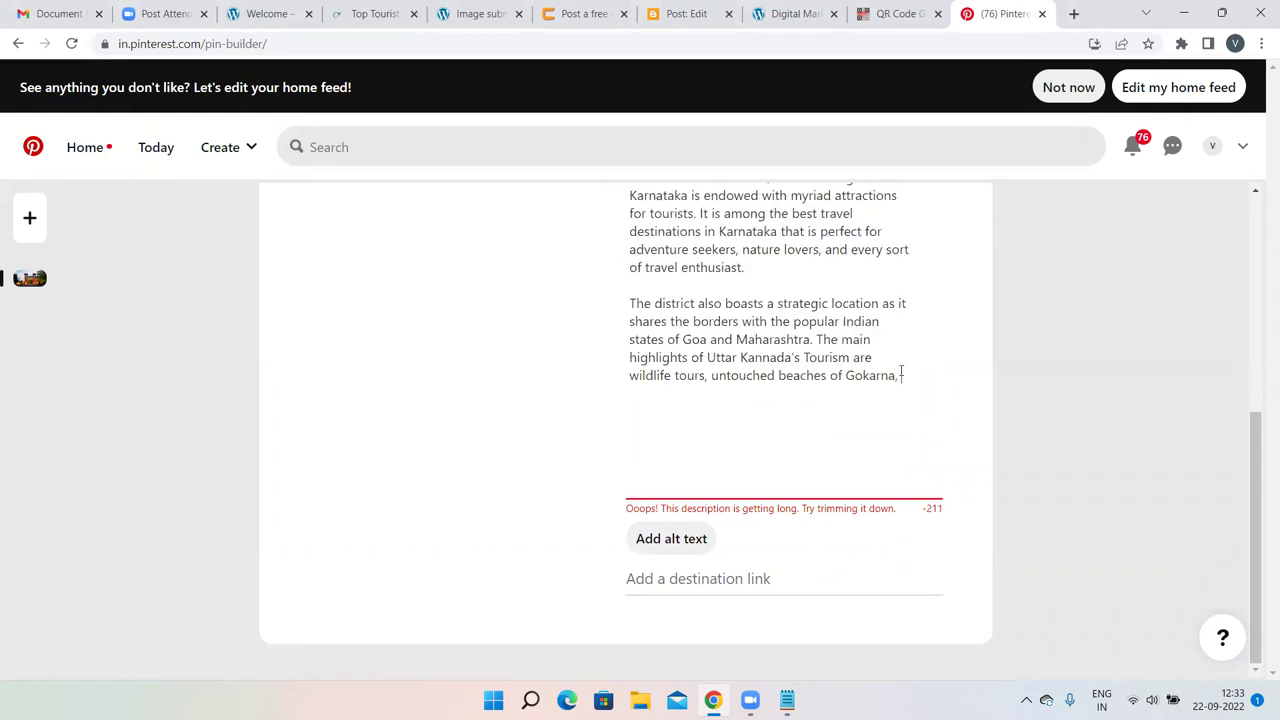
pyautogui.hotkey('ctrl', 'a')
pyautogui.click(626, 303)
pyautogui.moveTo(900, 376); pyautogui.dragTo(624, 303)
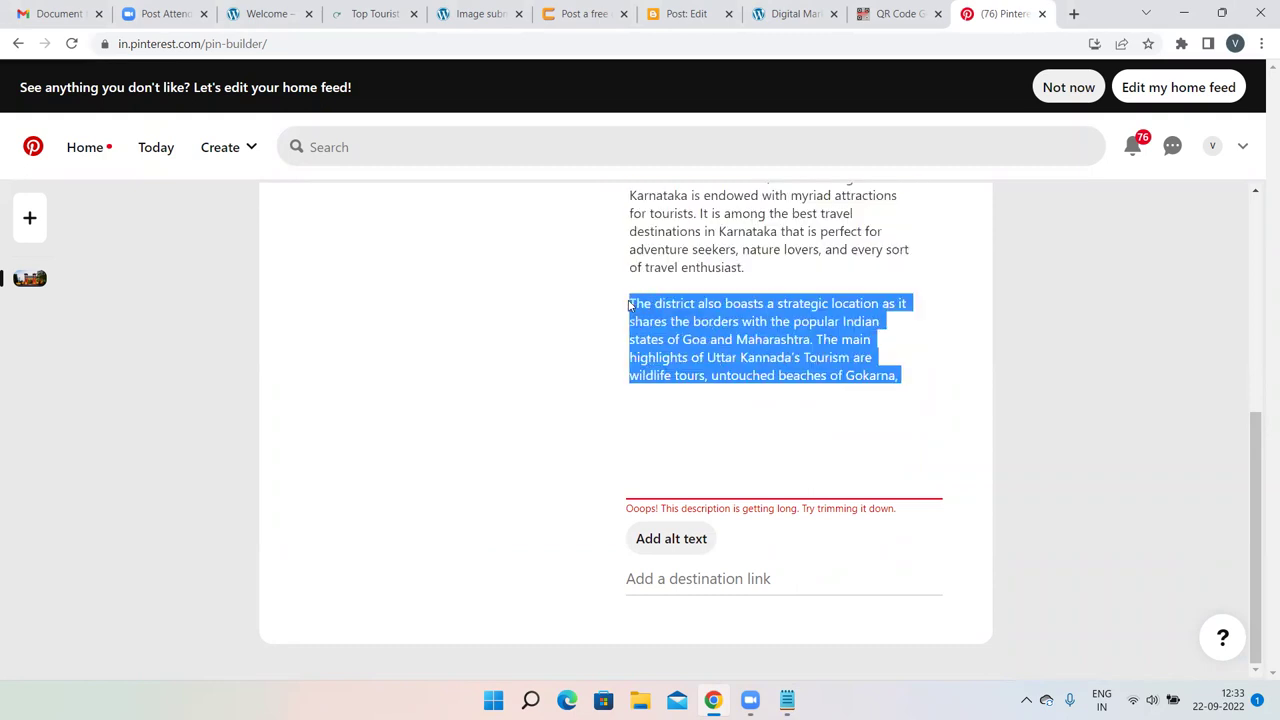
pyautogui.press('BackSpace')
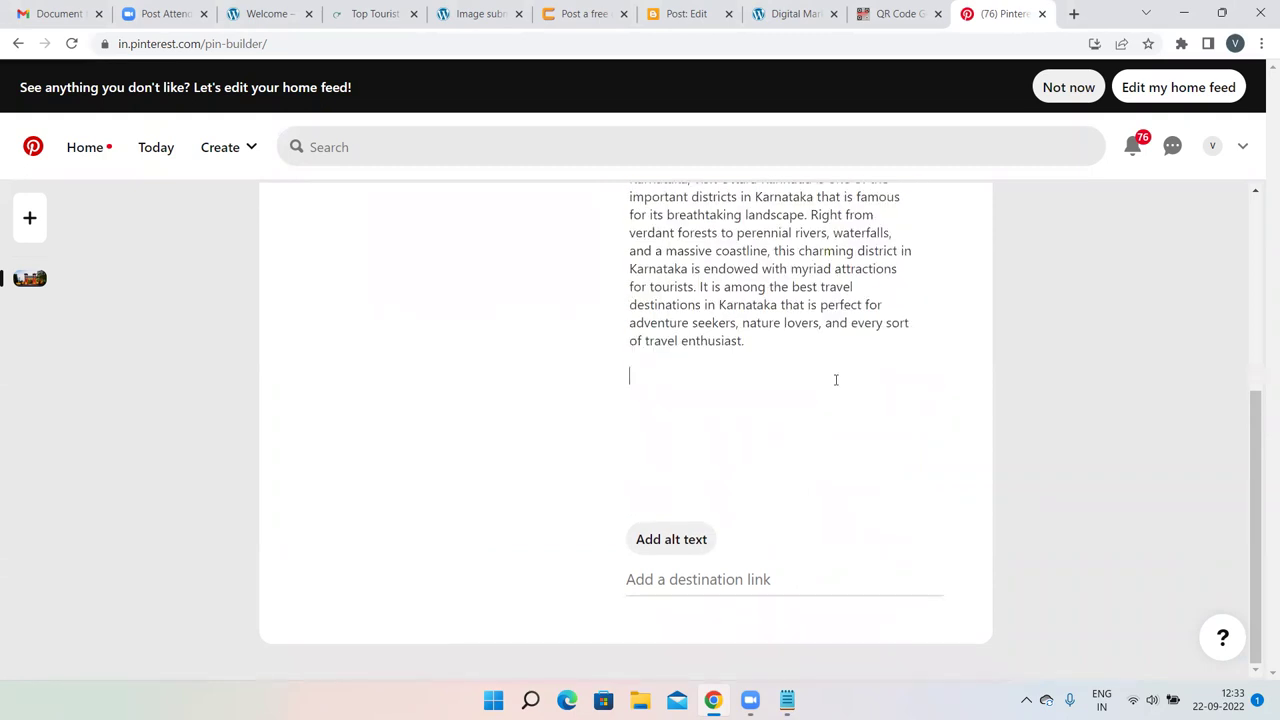
pyautogui.scroll(3, 836, 380)
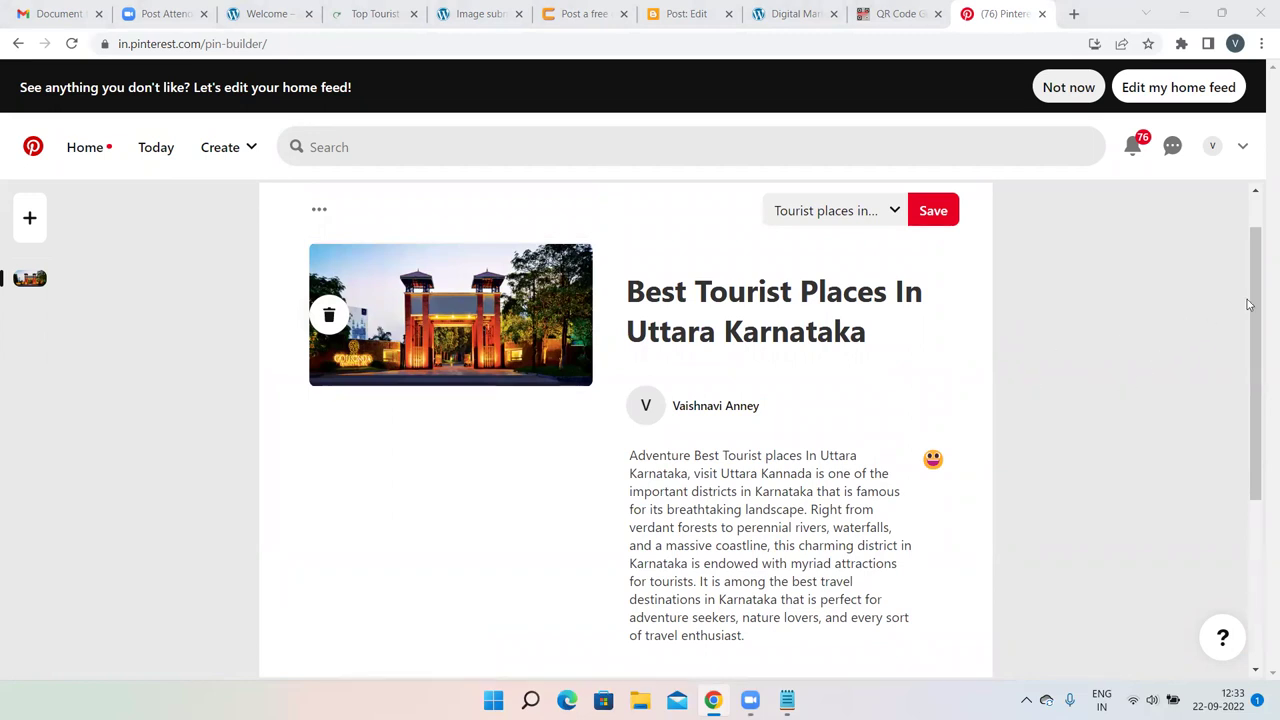
pyautogui.moveTo(1256, 299); pyautogui.dragTo(1245, 483)
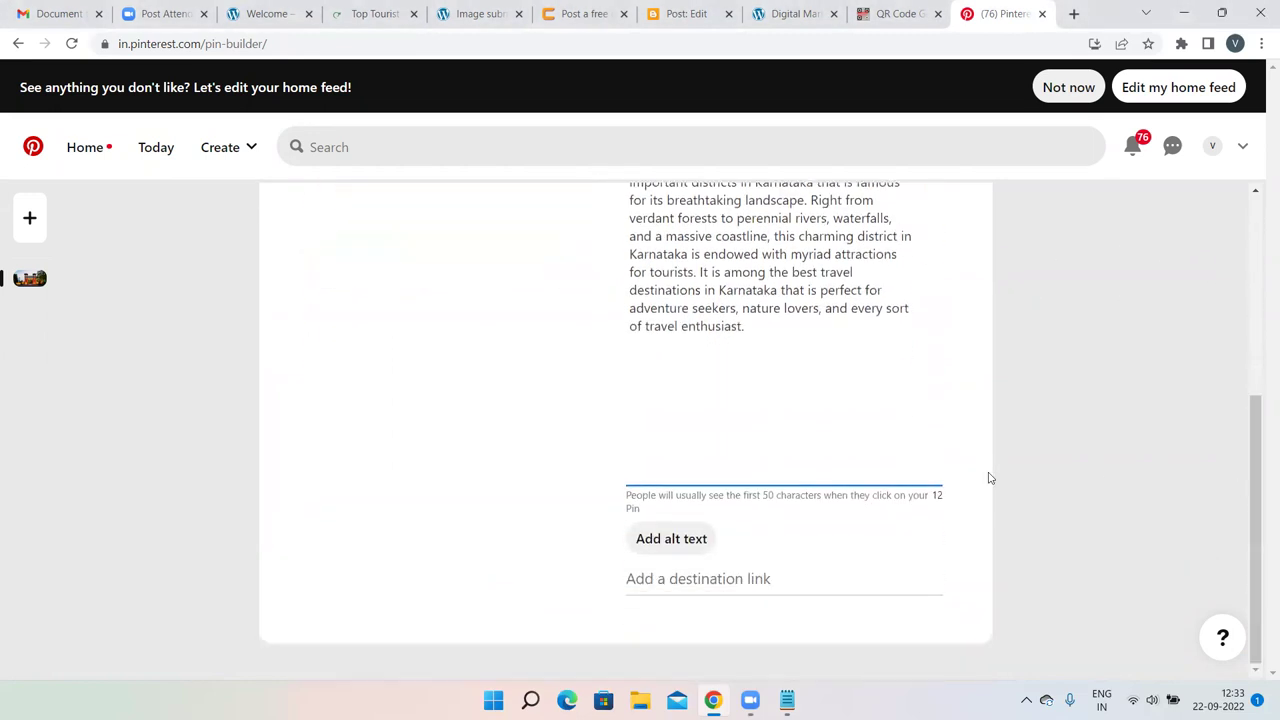
pyautogui.click(665, 538)
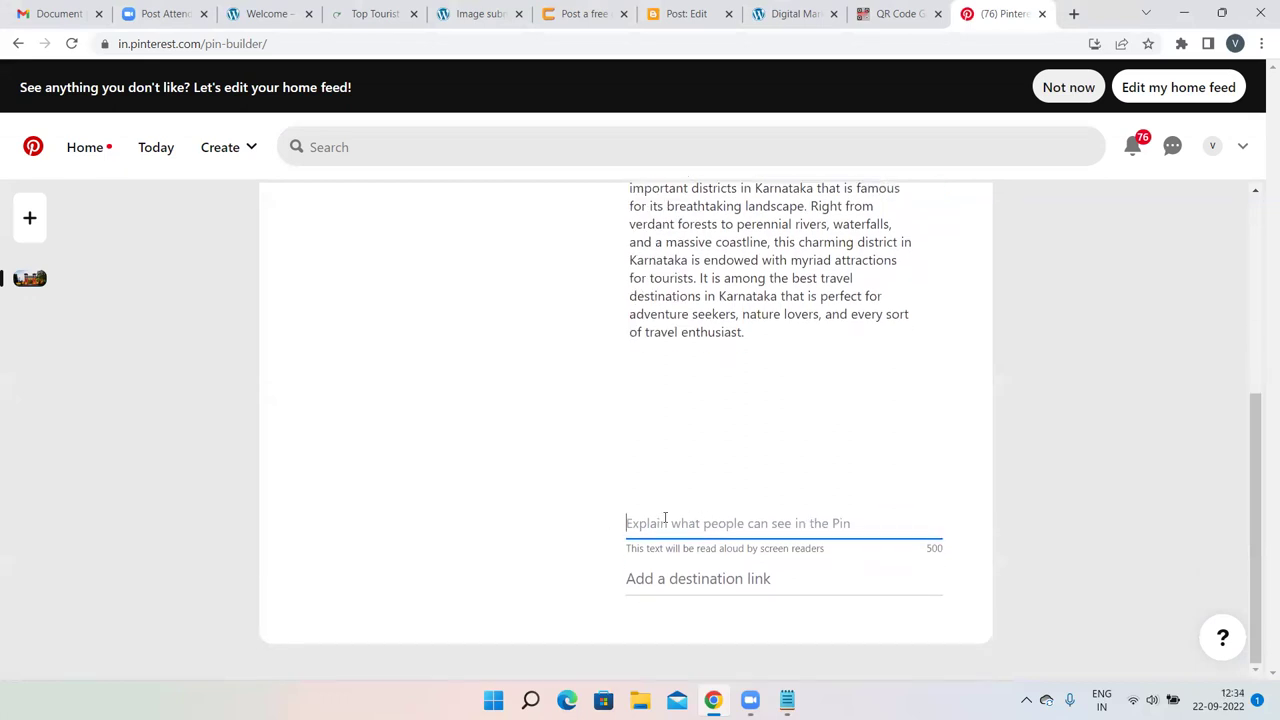
# Paste the article's web address as the pin's destination link.
pyautogui.click(660, 579)
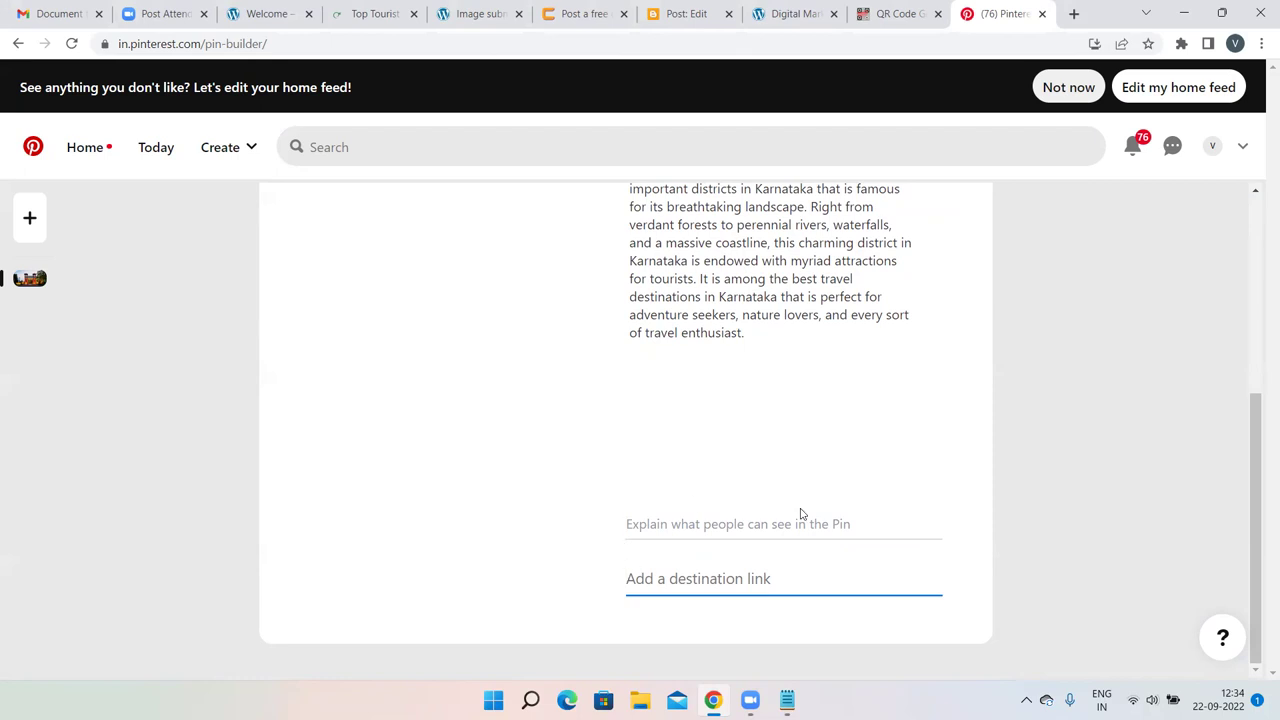
pyautogui.click(368, 12)
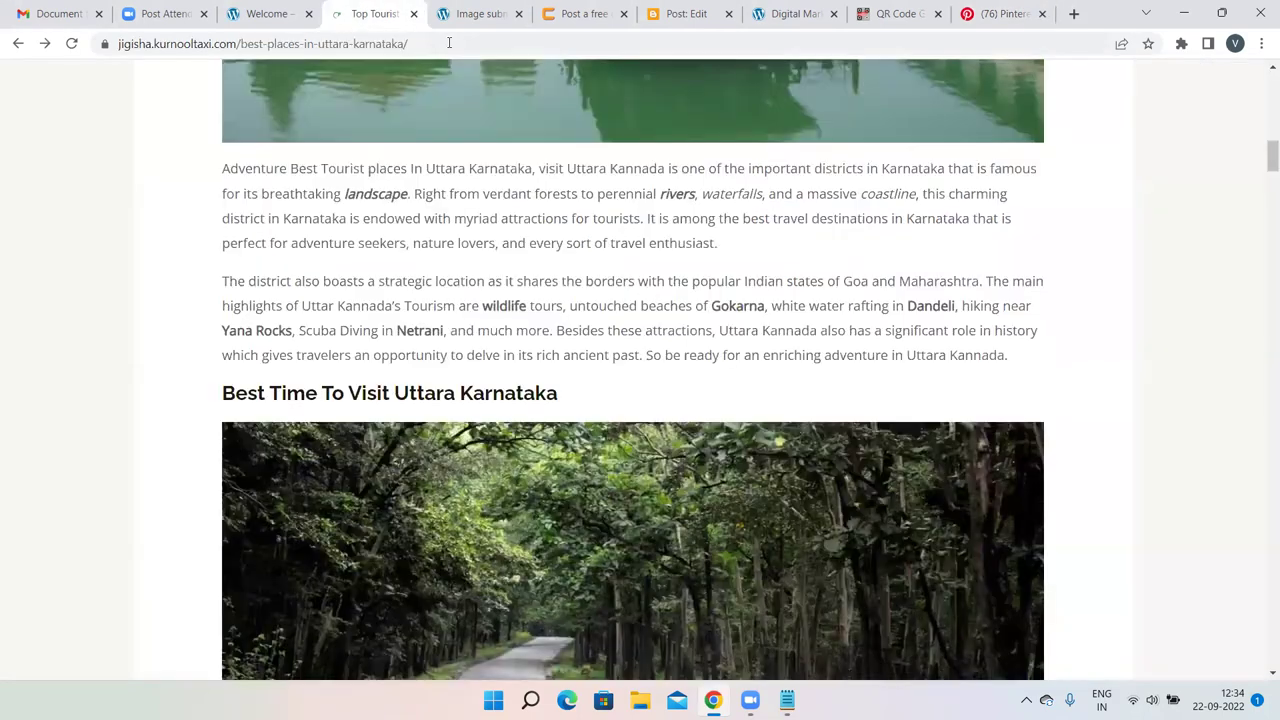
pyautogui.click(439, 44)
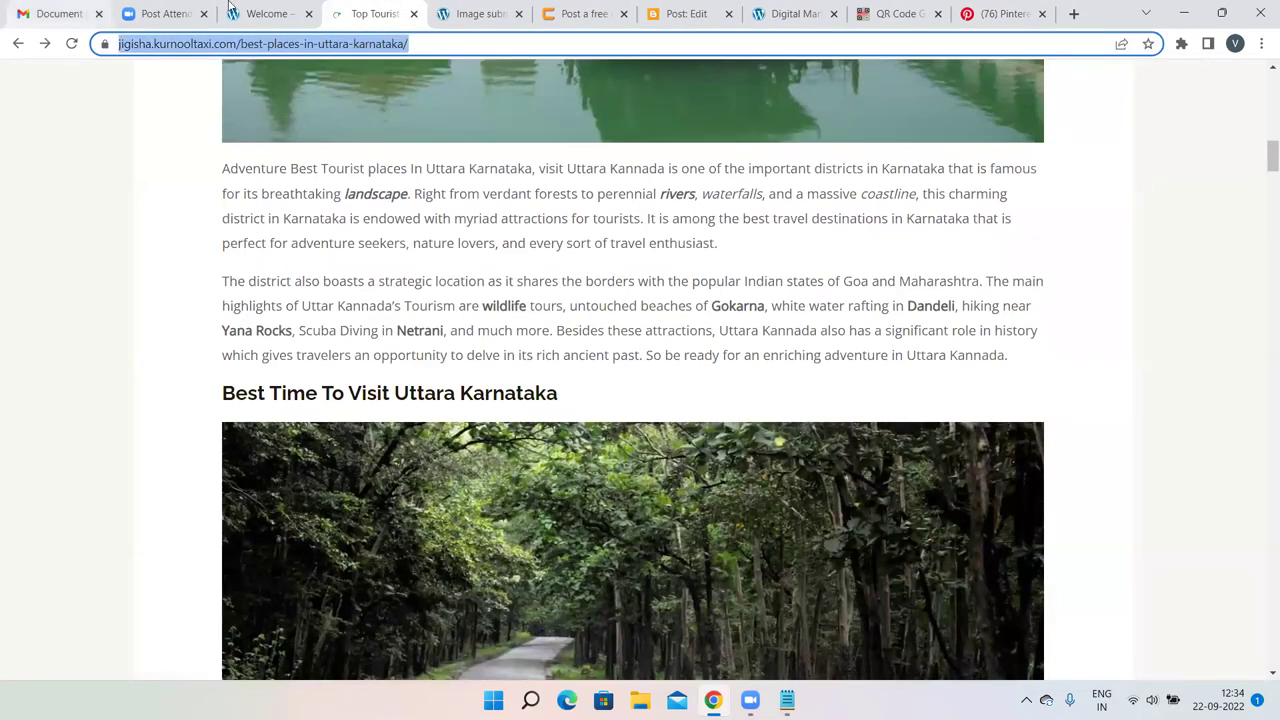
pyautogui.click(998, 13)
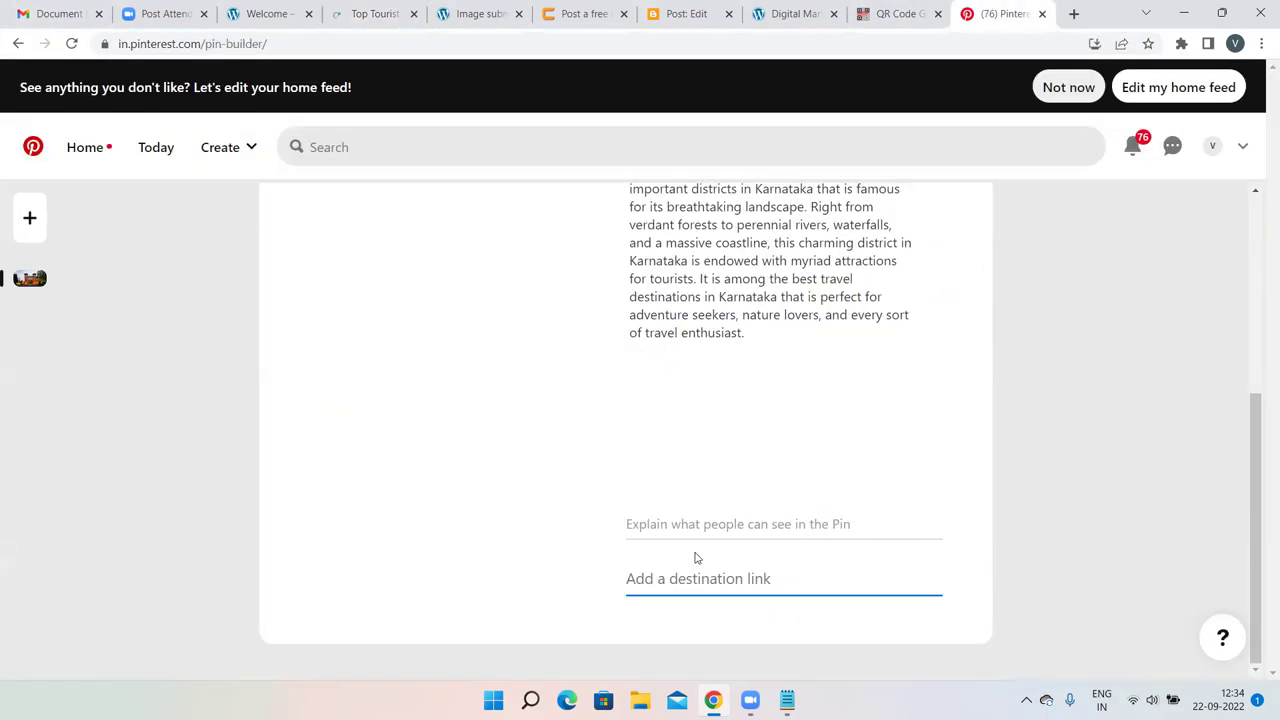
pyautogui.hotkey('ctrl', 'v')
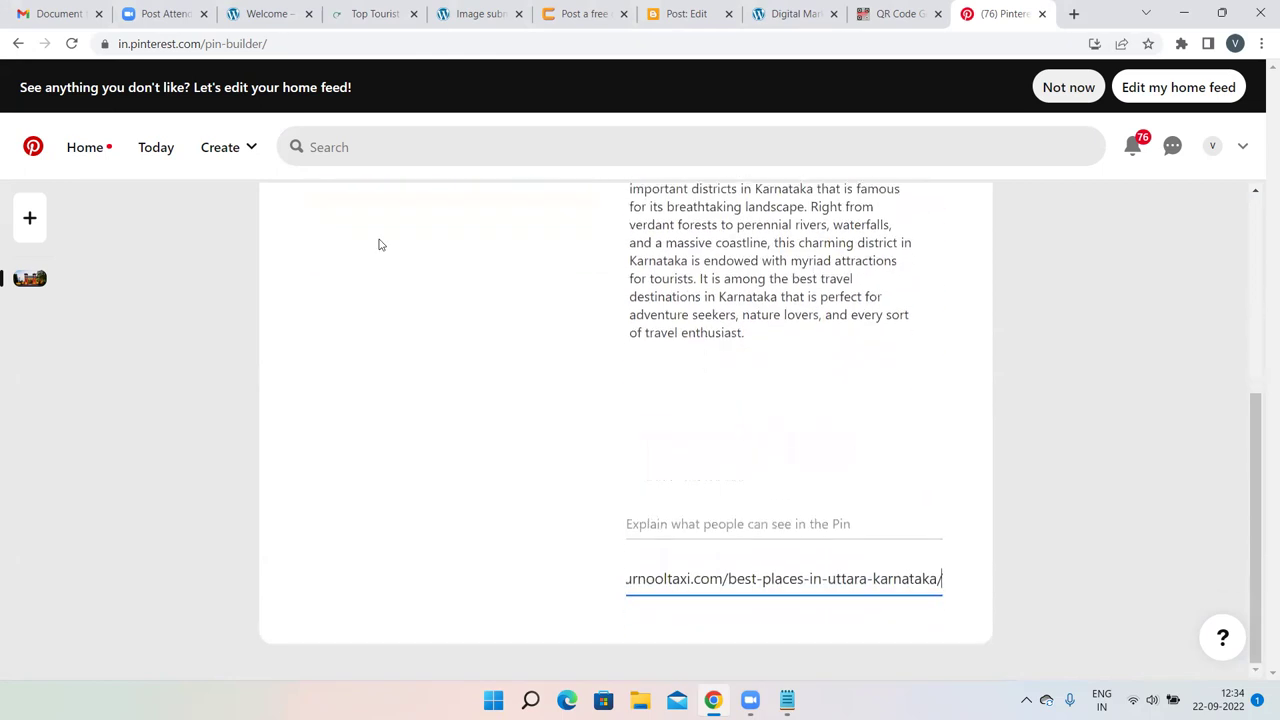
# Save the pin to the Tourist places in Uttara Karnataka board.
pyautogui.scroll(3, 379, 245)
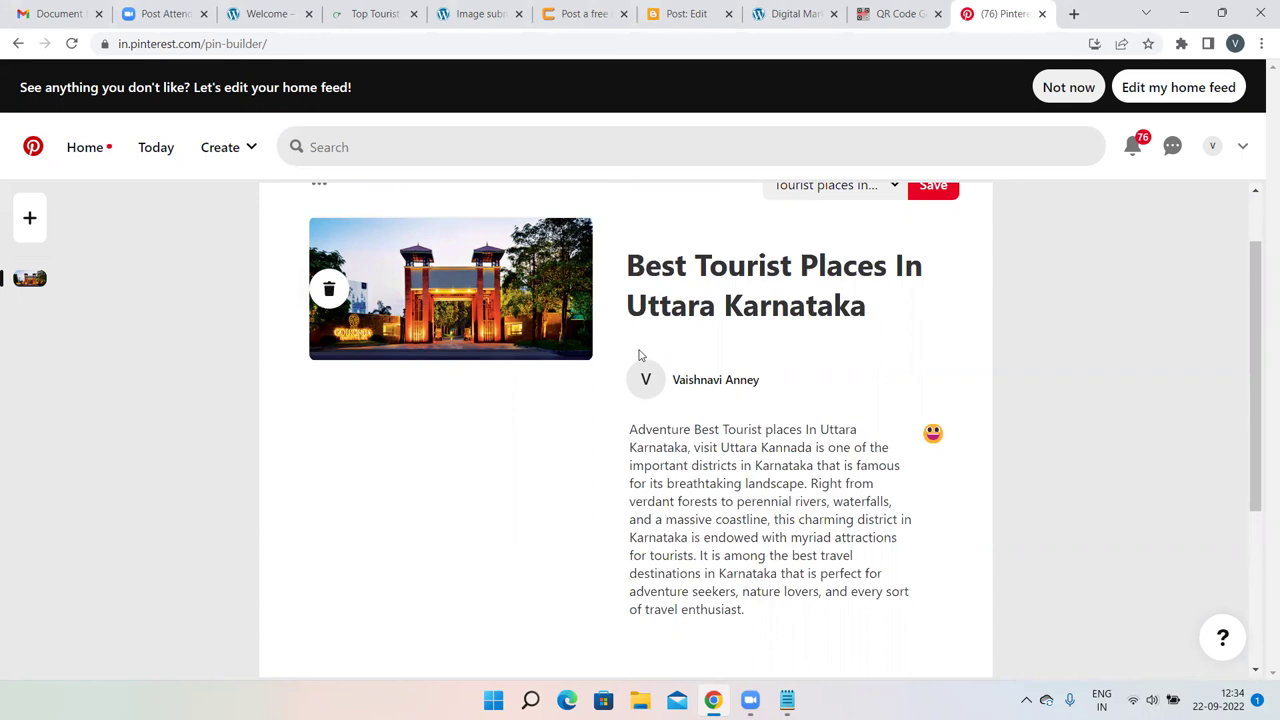
pyautogui.scroll(-3, 640, 355)
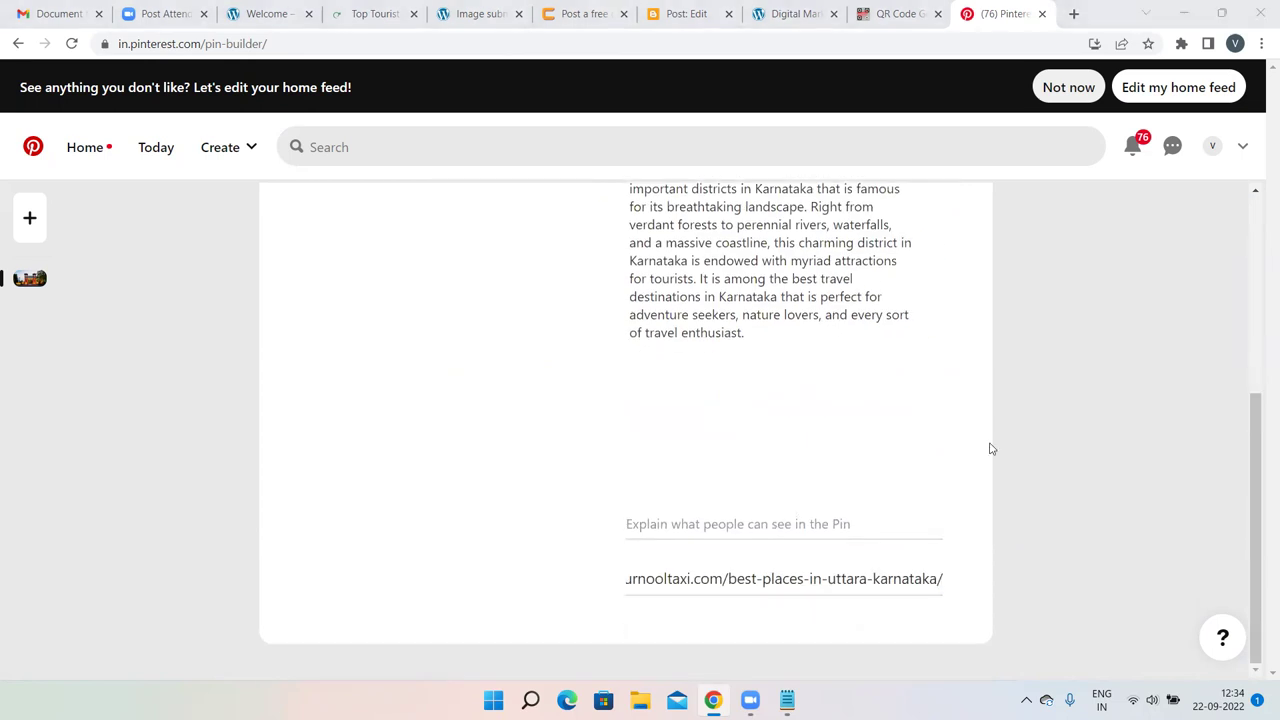
pyautogui.click(1262, 407)
pyautogui.moveTo(1262, 407); pyautogui.dragTo(1251, 226)
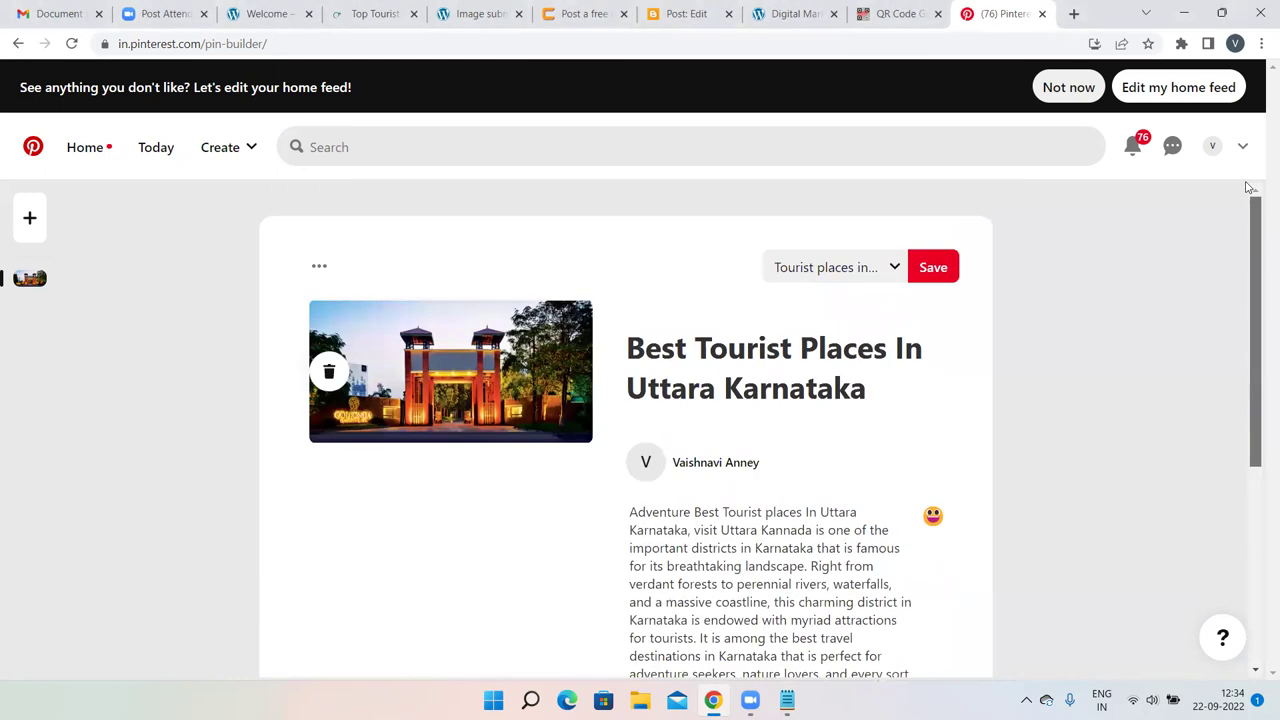
pyautogui.click(934, 269)
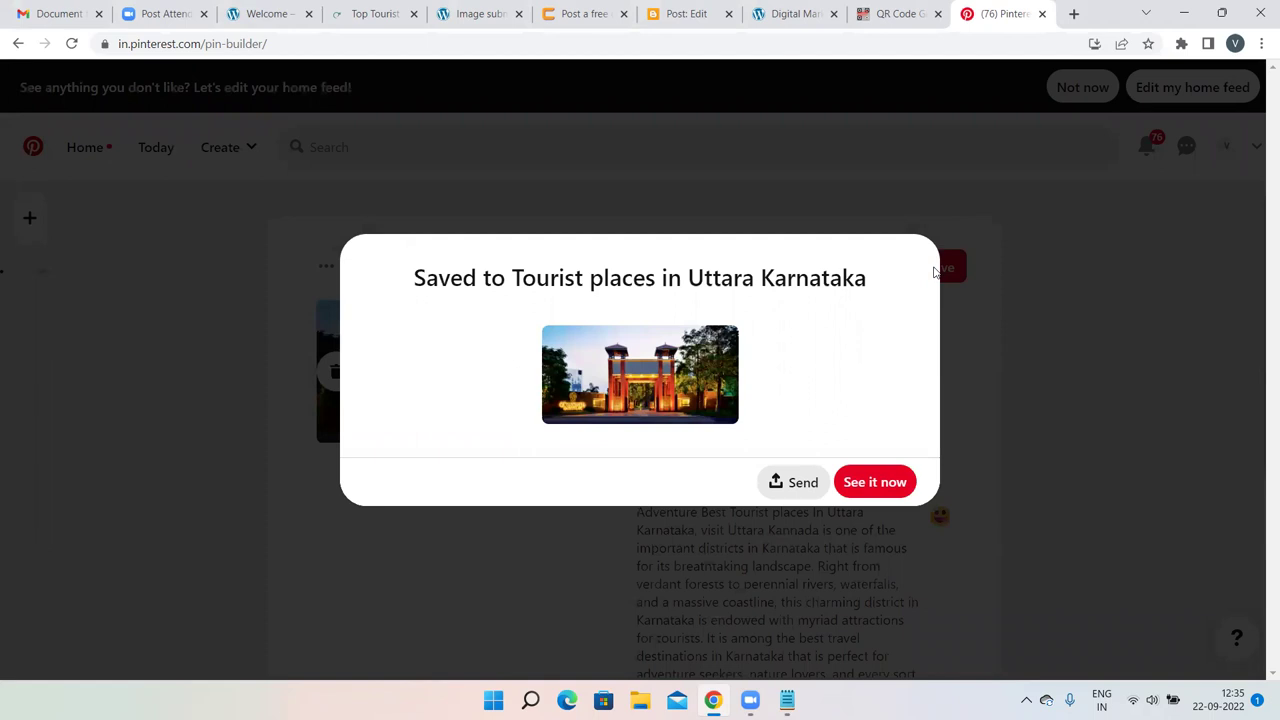
# Choose 'See it now' in the 'Saved to' confirmation to view the board's new pin.
pyautogui.click(884, 481)
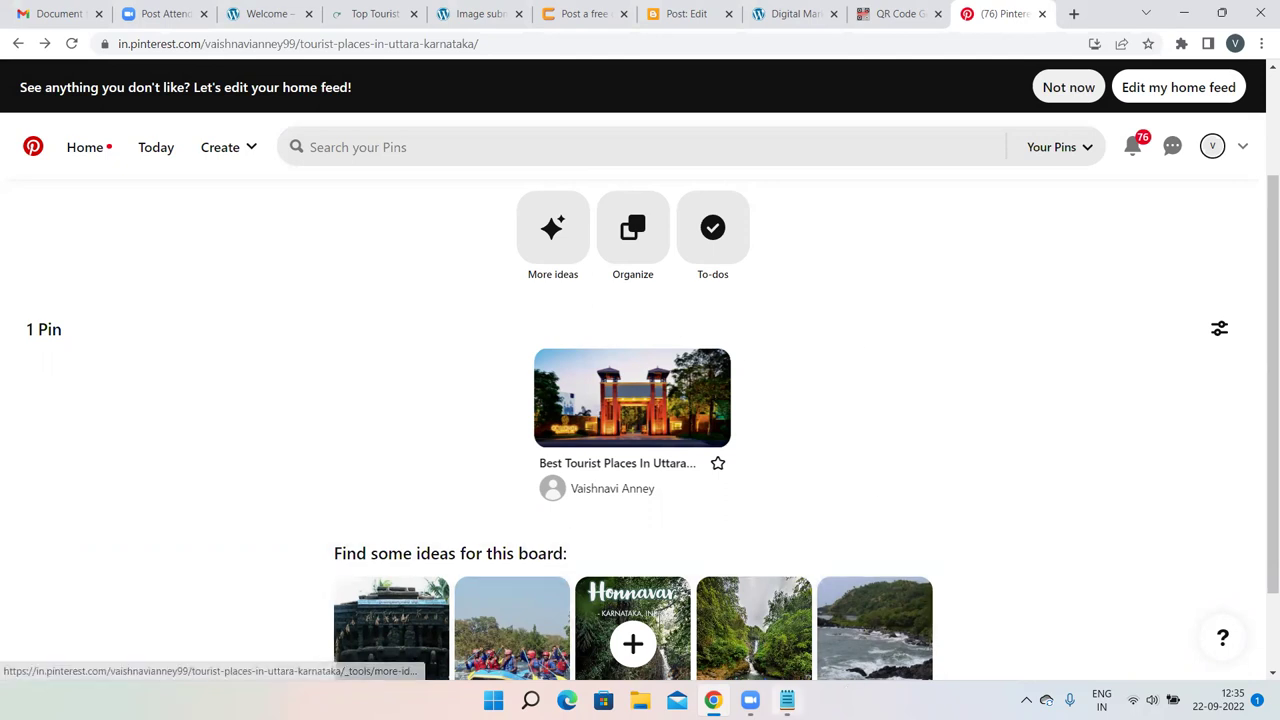
# Clear the pasted paragraphs from Notepad, restoring the olx, pinterest and instagram backlink notes.
pyautogui.click(787, 700)
pyautogui.hotkey('ctrl', 'a')
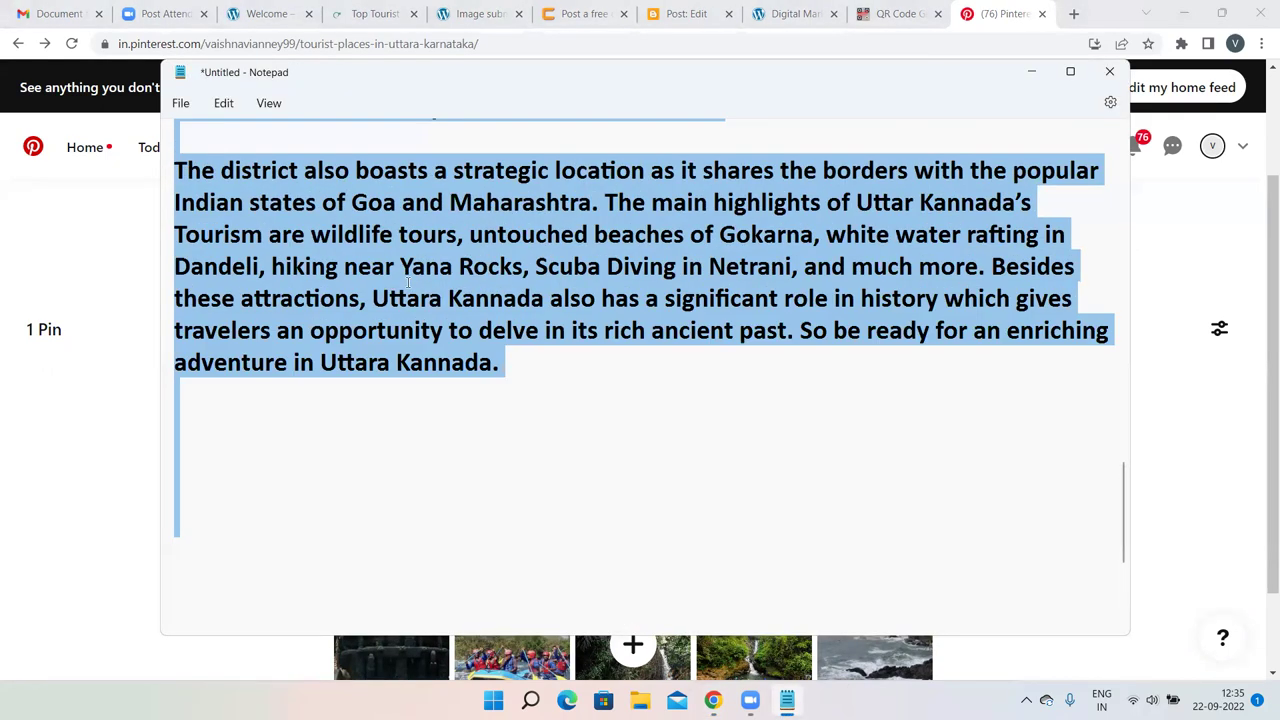
pyautogui.press('Delete')
pyautogui.hotkey('ctrl', 'v')
pyautogui.scroll(10, 412, 262)
pyautogui.scroll(-3, 412, 262)
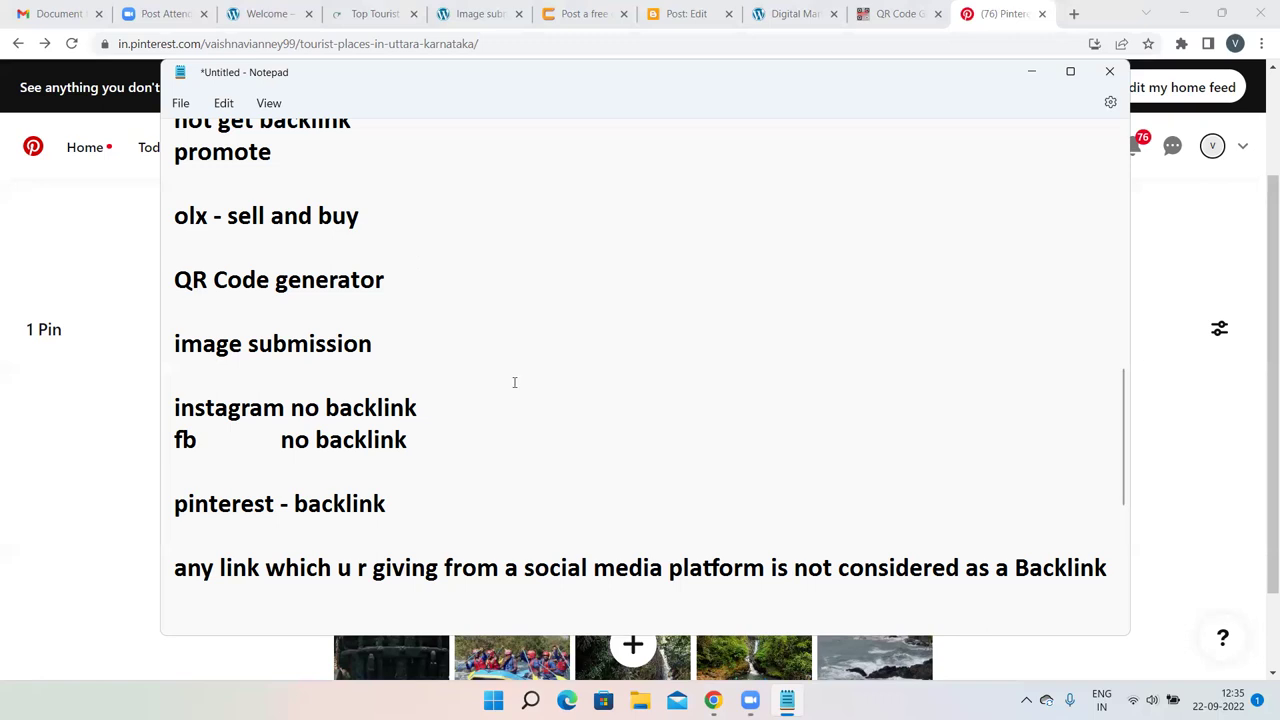
pyautogui.click(967, 222)
pyautogui.click(717, 492)
pyautogui.click(889, 417)
# Return to the jigisha.kurnooltaxi.com article tab and bring its title into view.
pyautogui.click(384, 10)
pyautogui.scroll(10, 417, 255)
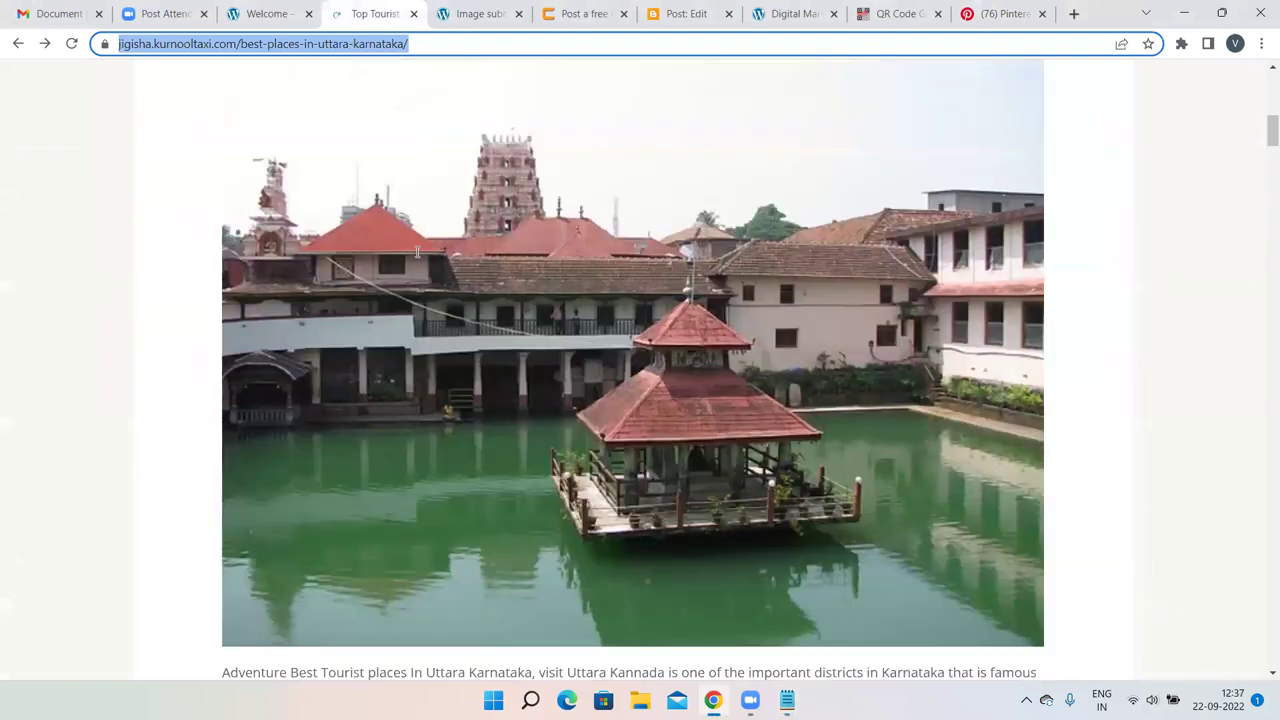
pyautogui.scroll(-3, 829, 360)
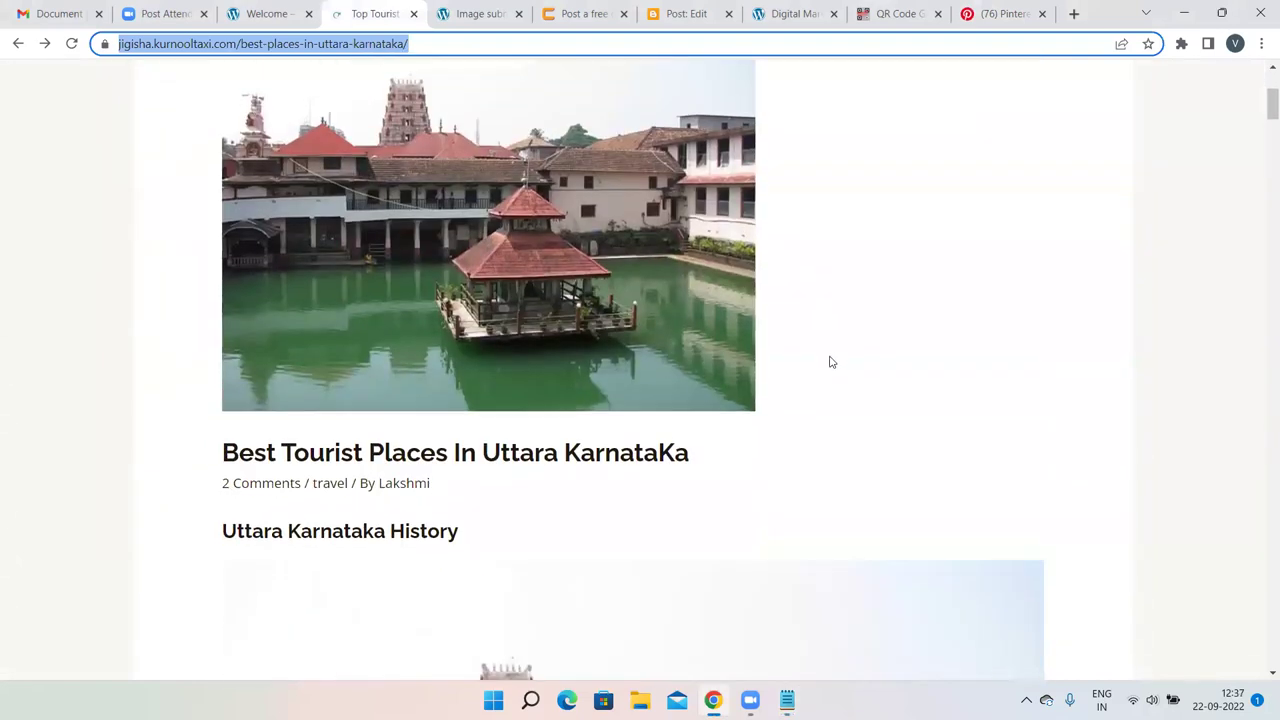
pyautogui.moveTo(154, 483); pyautogui.dragTo(834, 409)
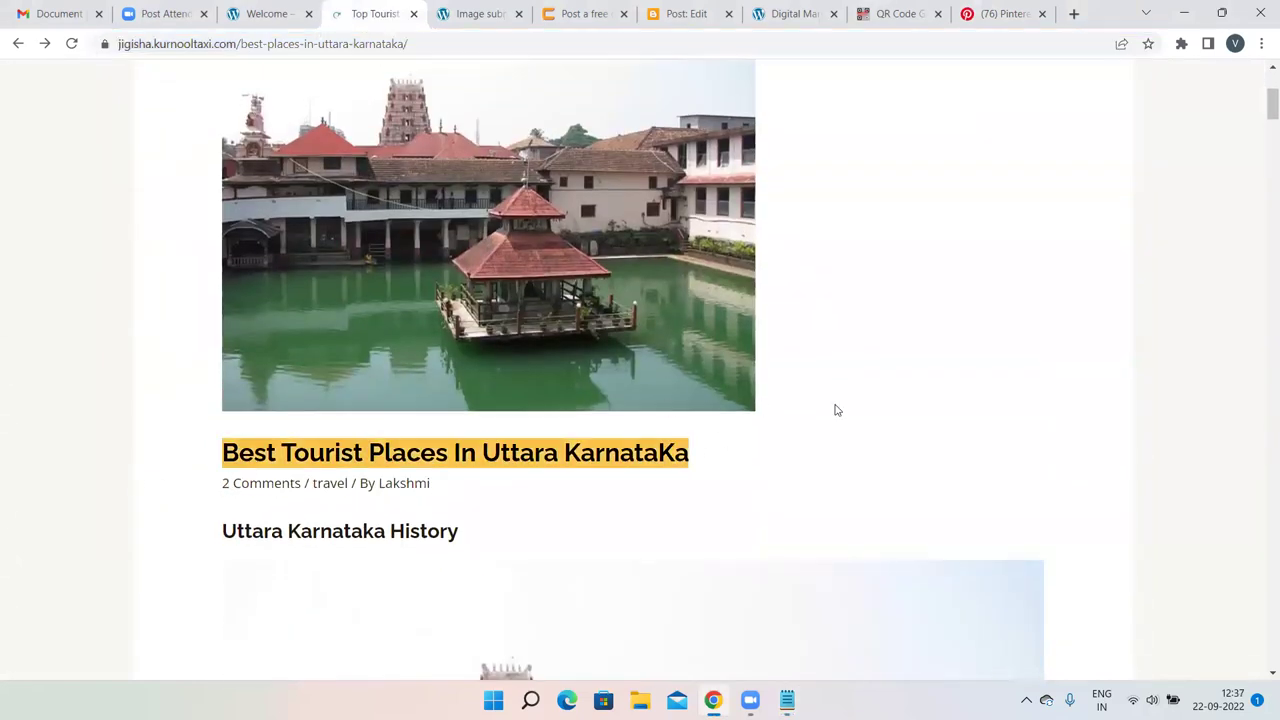
pyautogui.click(840, 412)
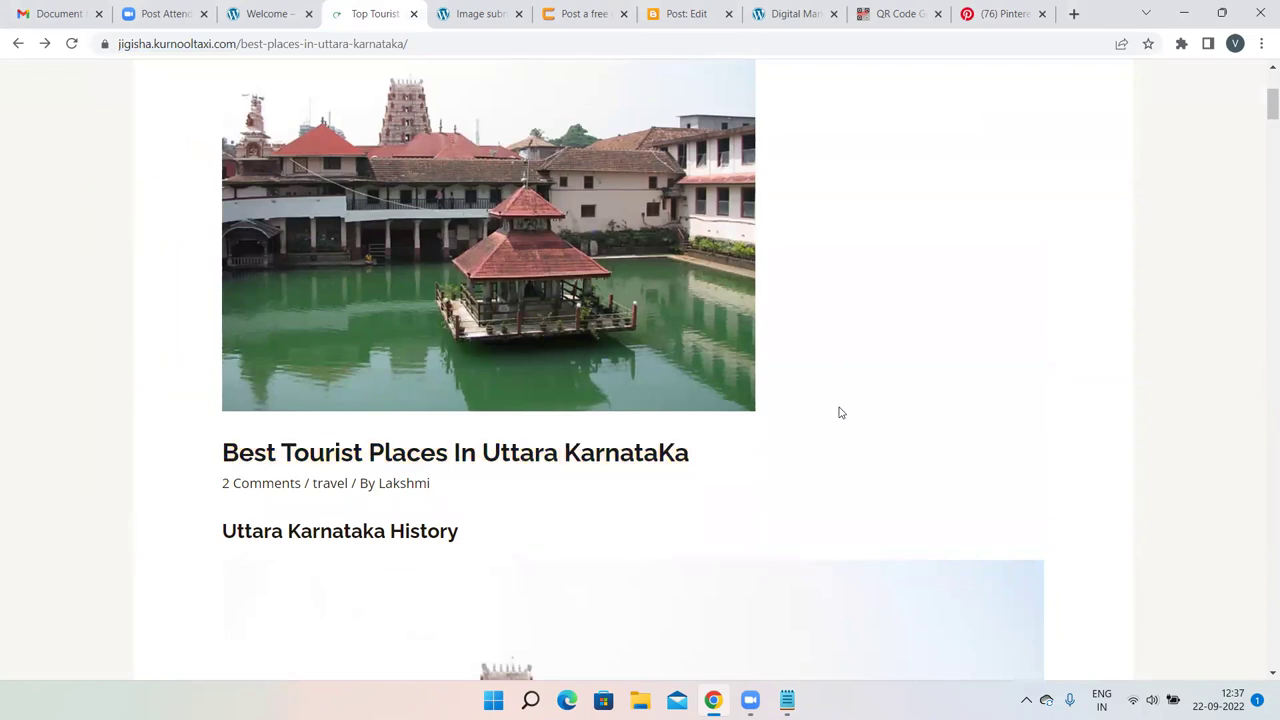